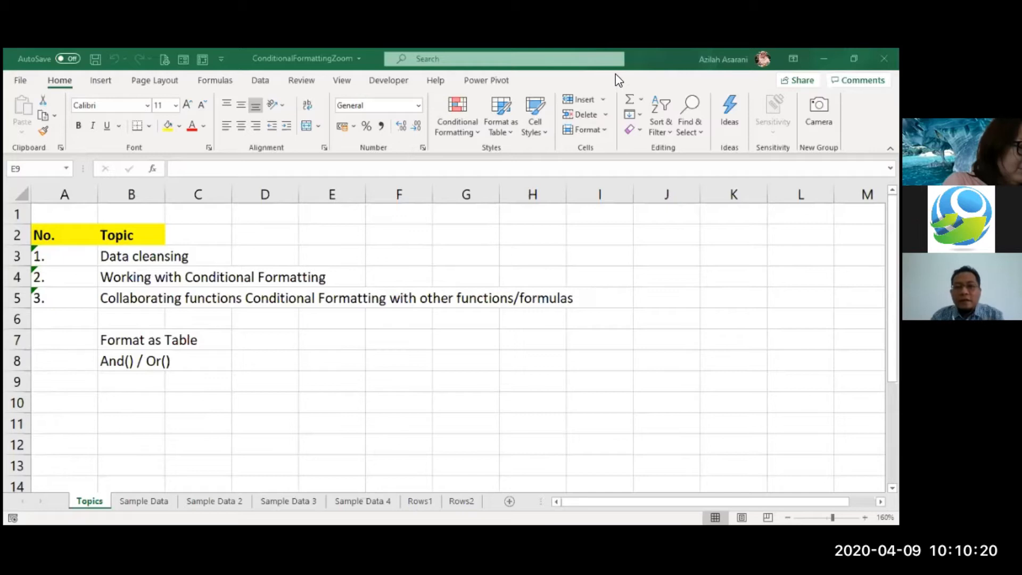
- Examine the training topics listed on the Topics sheet
left_click(239, 351)
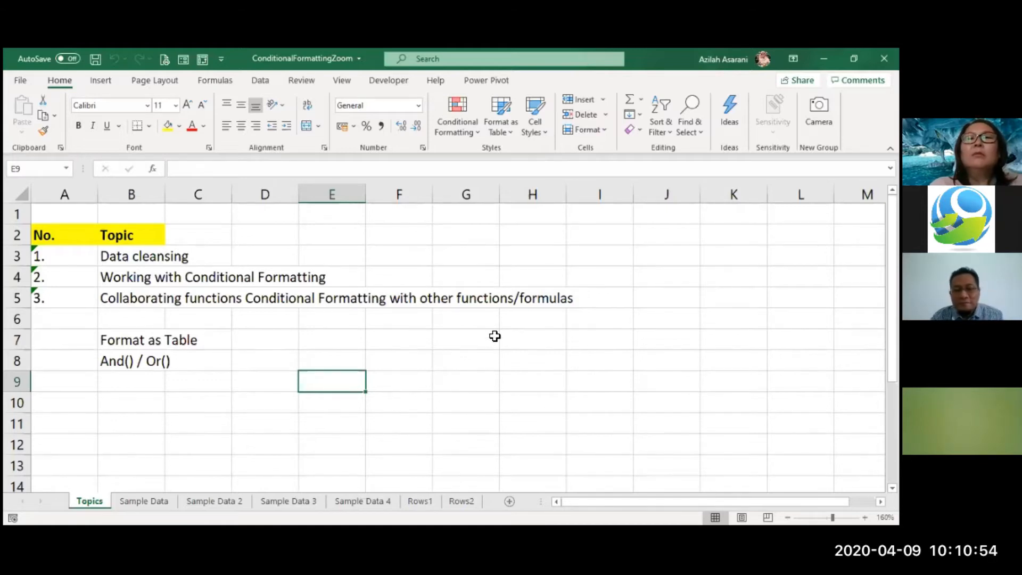
left_click(373, 333)
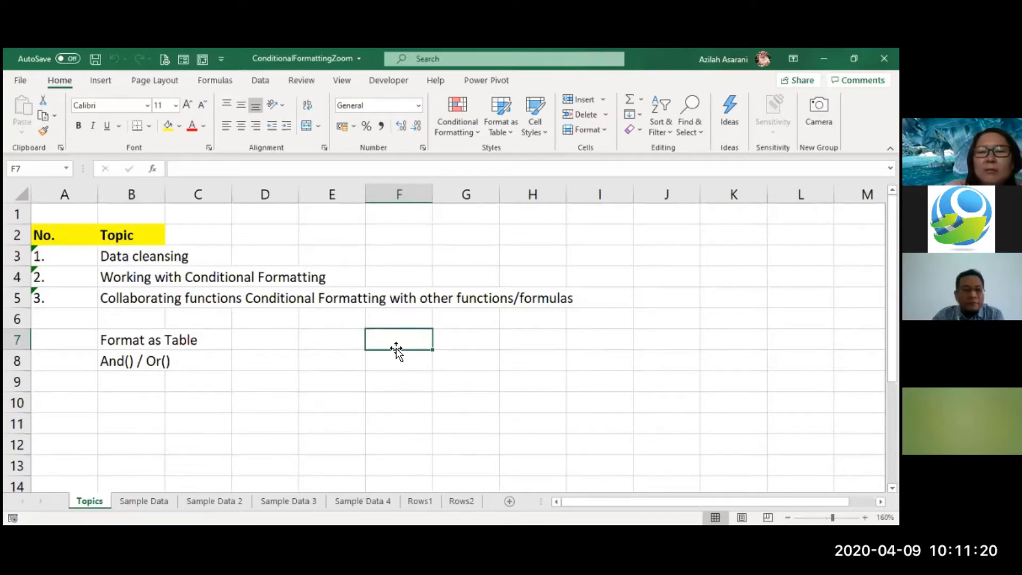
left_click(218, 382)
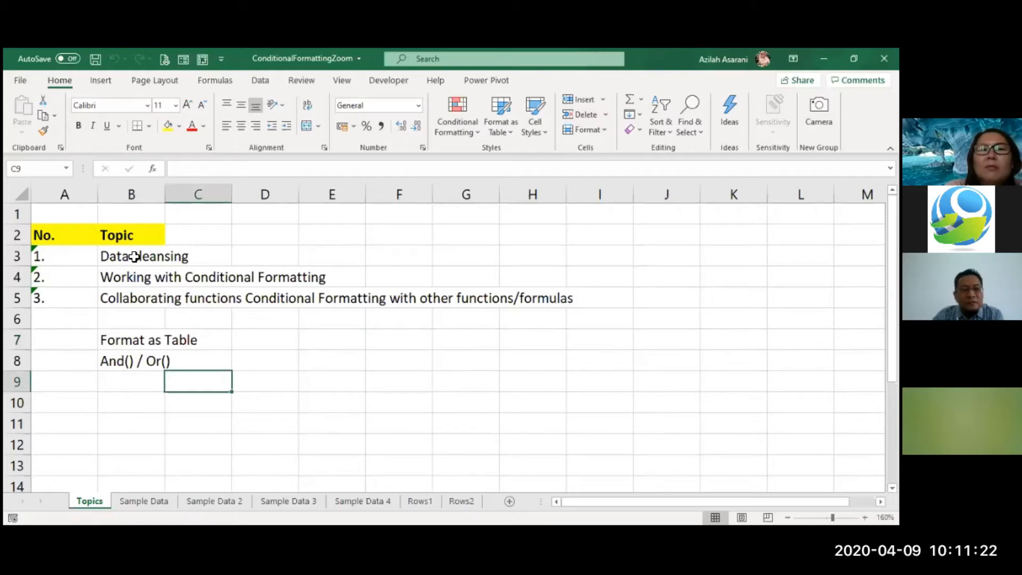
left_click(133, 283)
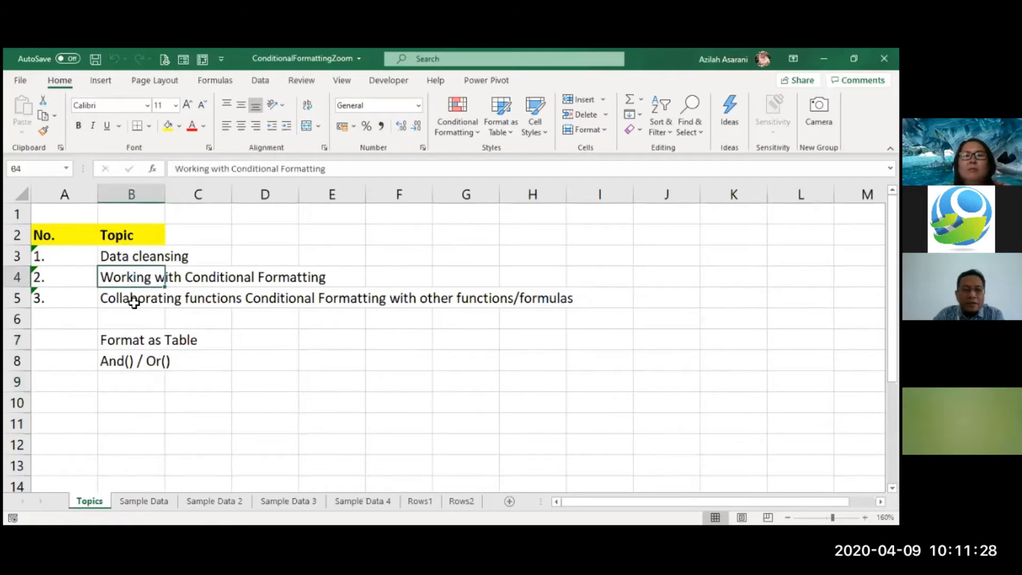
left_click(134, 303)
left_click(268, 364)
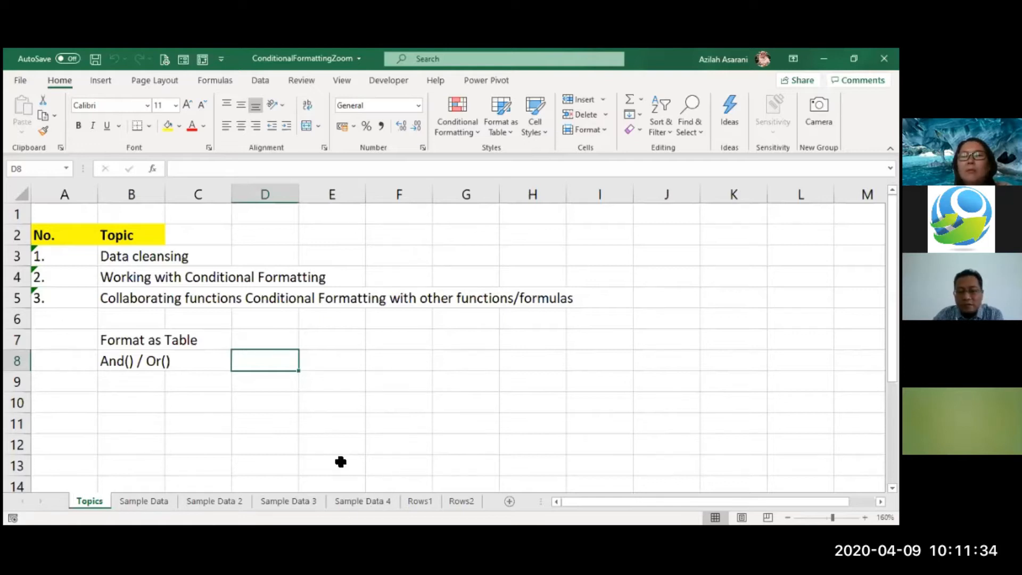
left_click(295, 406)
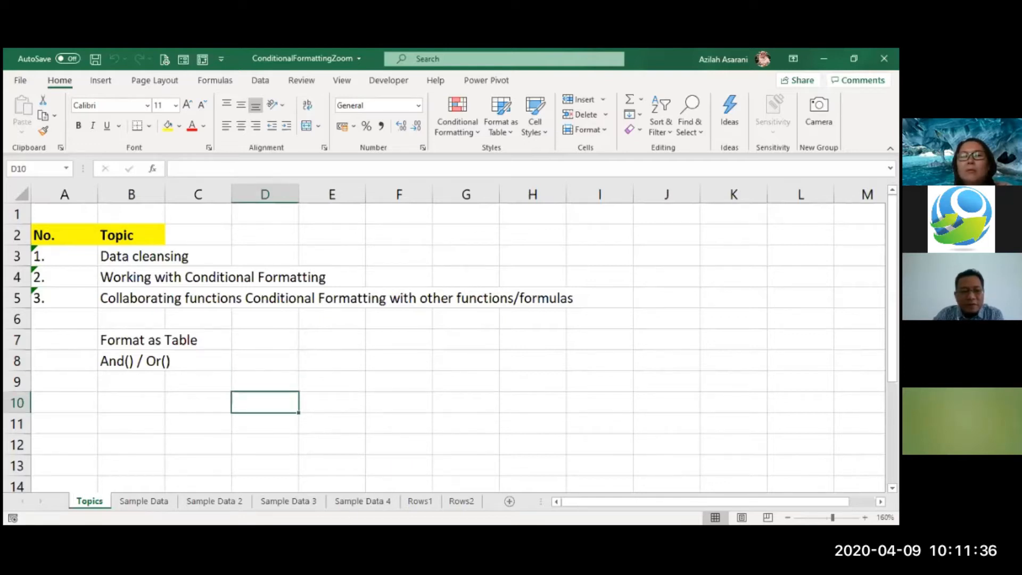
left_click(315, 293)
left_click(189, 382)
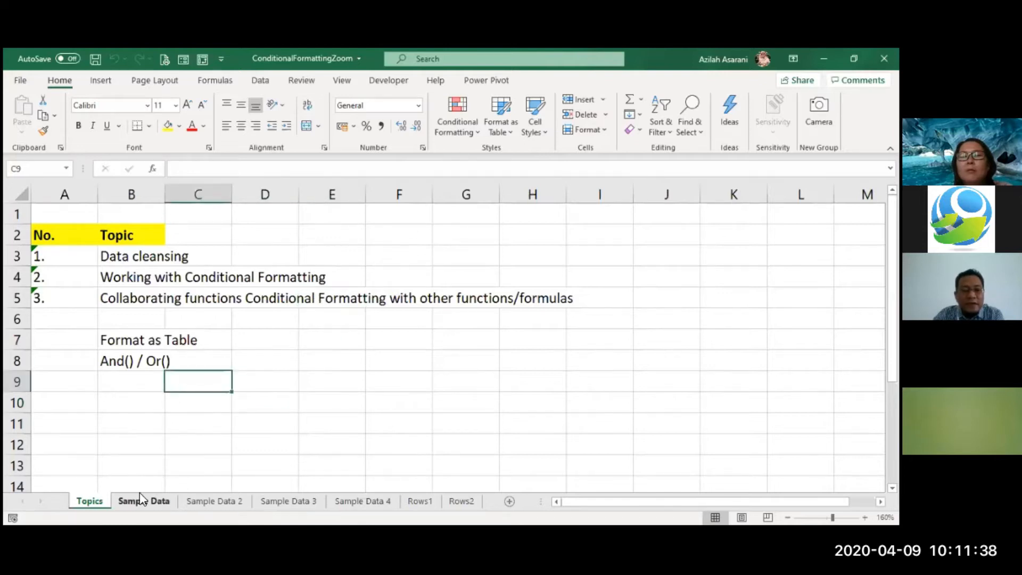
left_click(154, 440)
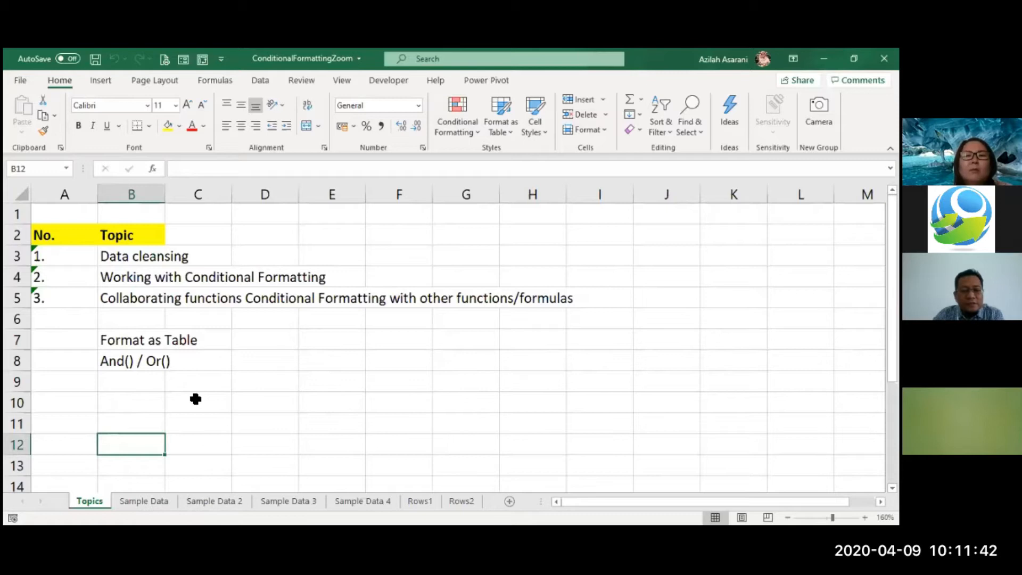
- Switch to the Sample Data sheet and look over its table from the Zone to the Total column
left_click(140, 500)
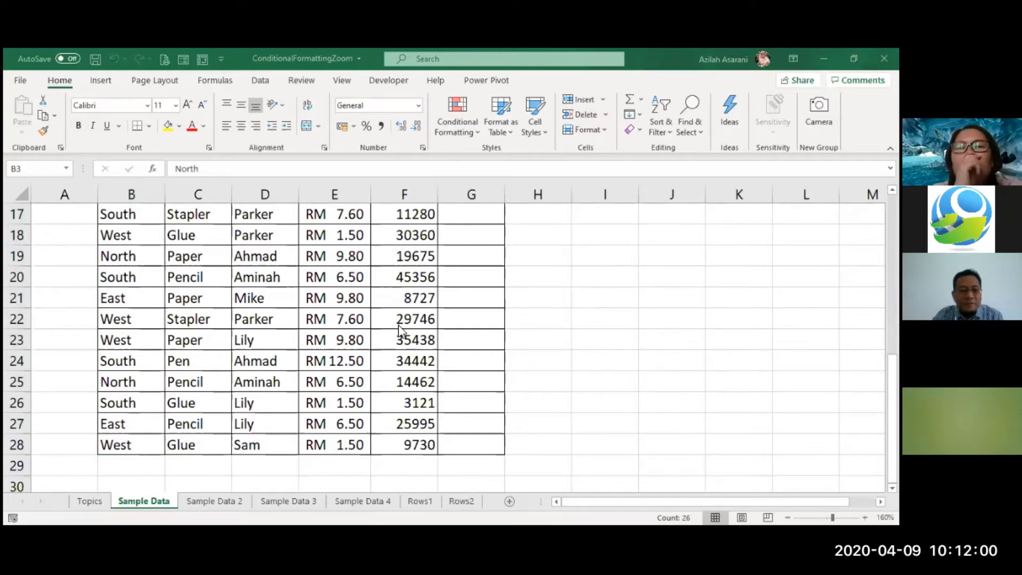
scroll(291, 321, "up", 5)
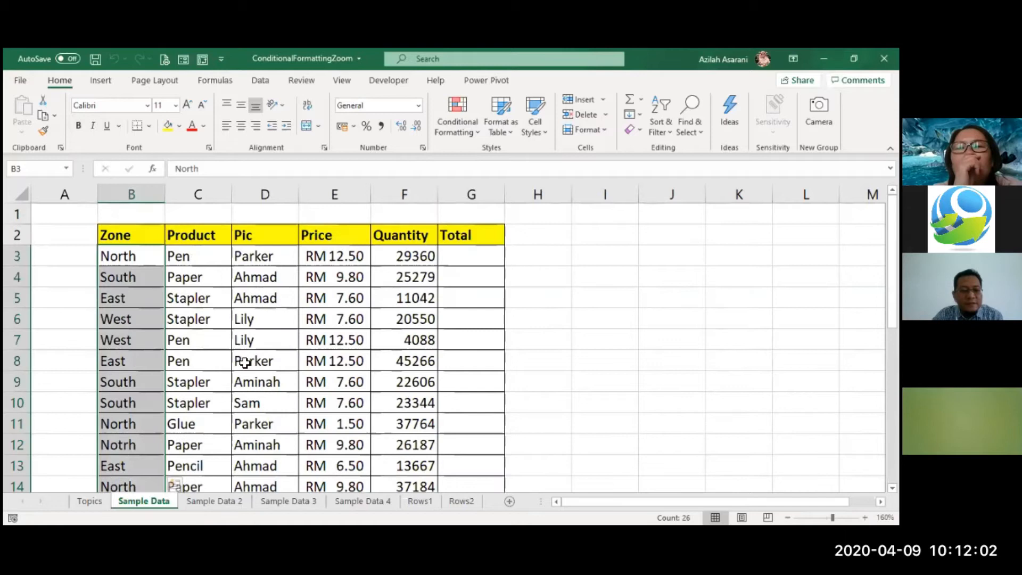
left_click(244, 340)
left_click(313, 359)
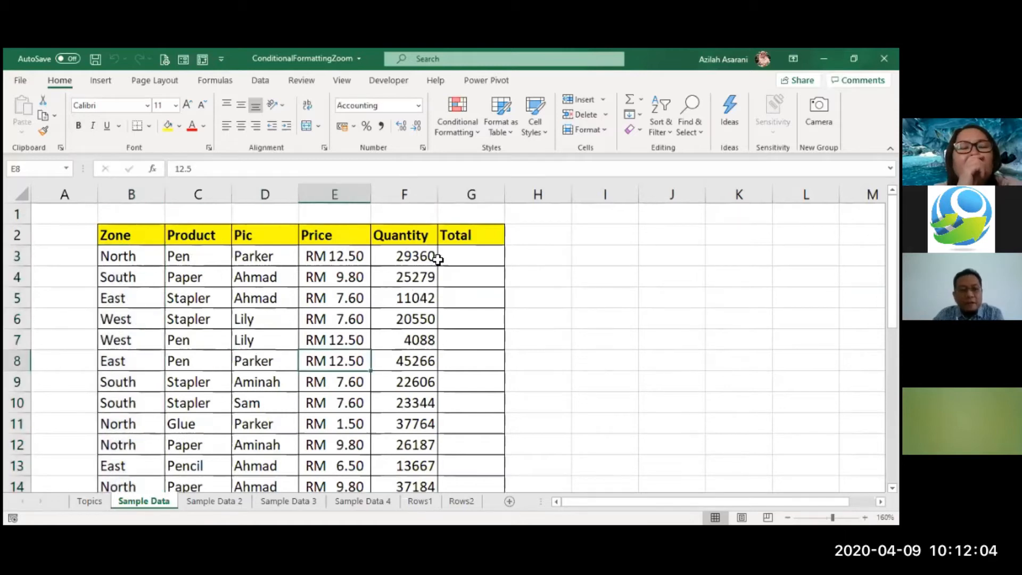
left_click(465, 258)
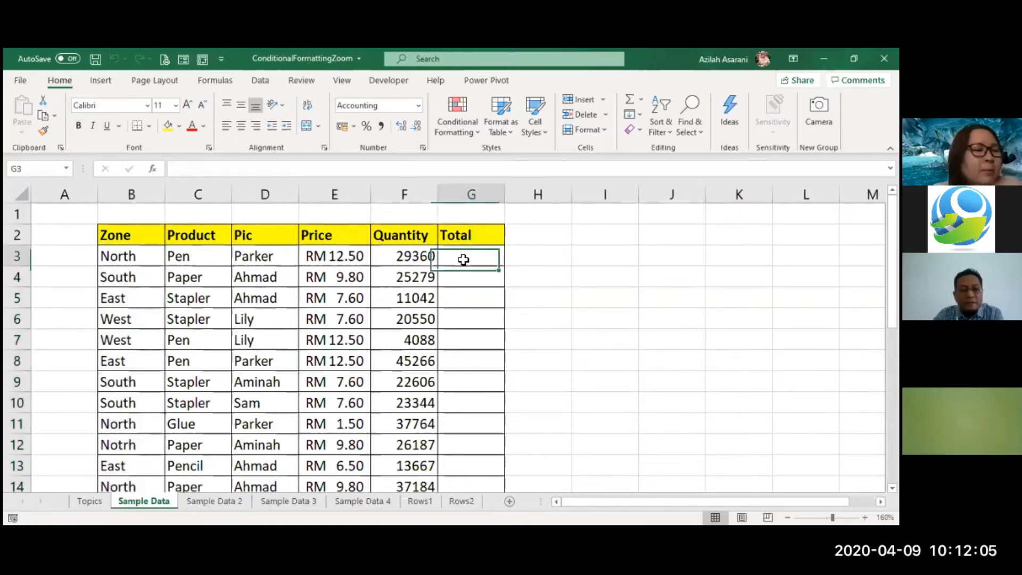
left_click(522, 294)
left_click(335, 282)
left_click(116, 210)
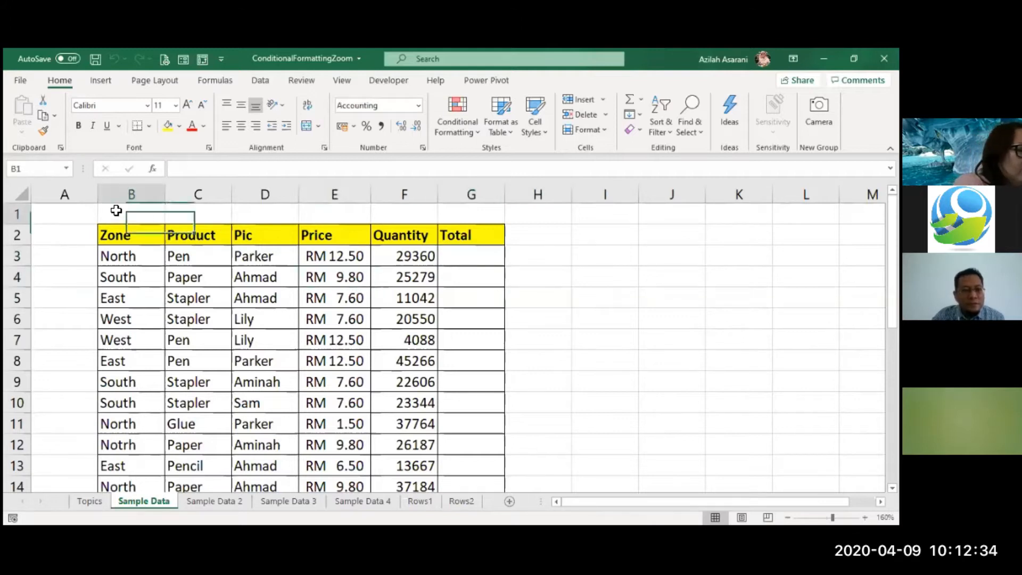
- Jump from cell A1 to the sheet's last column and to its last row, returning to A1 each time
left_click(66, 214)
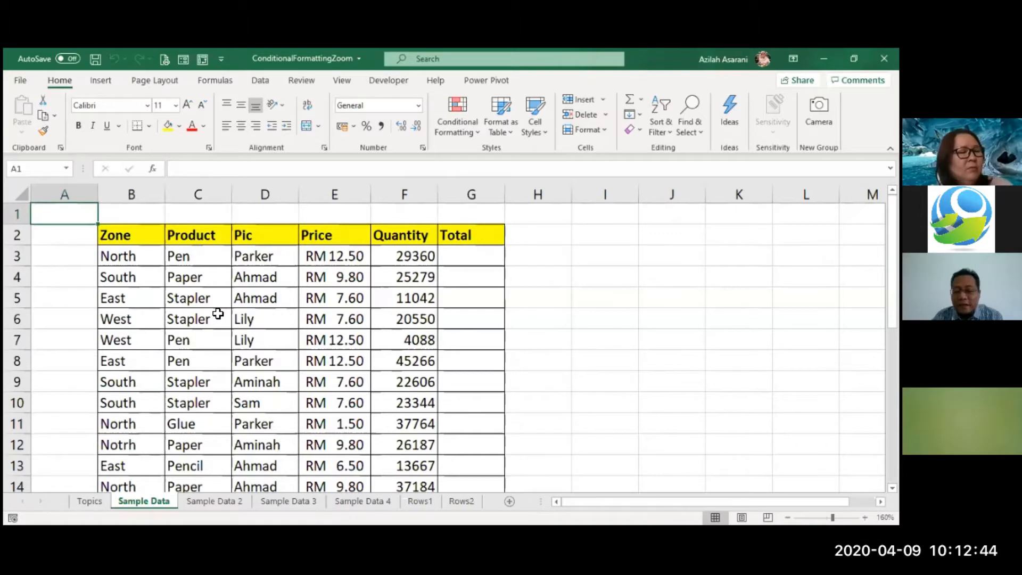
key("ctrl+Right")
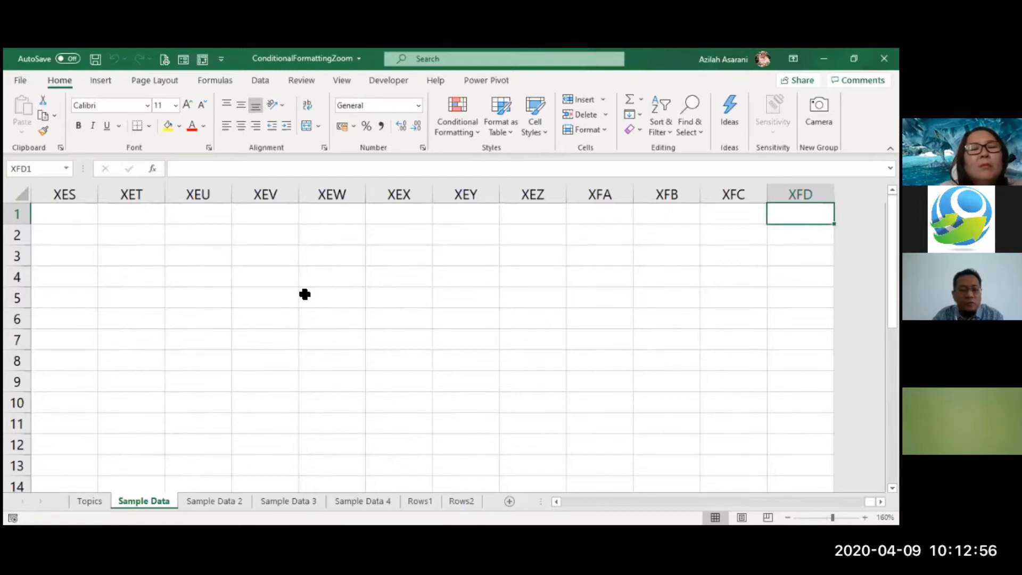
key("ctrl+Left")
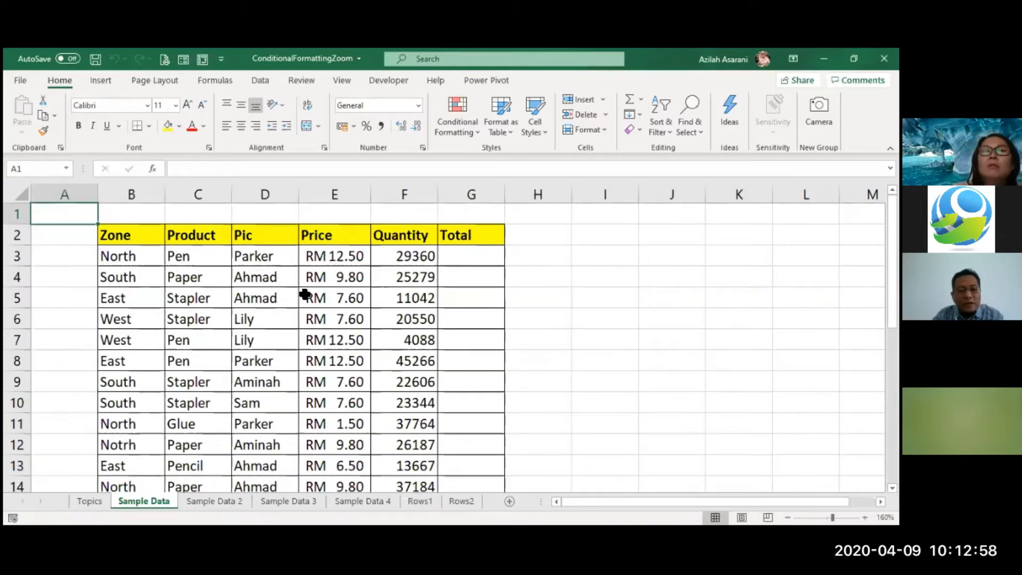
key("ctrl+Down")
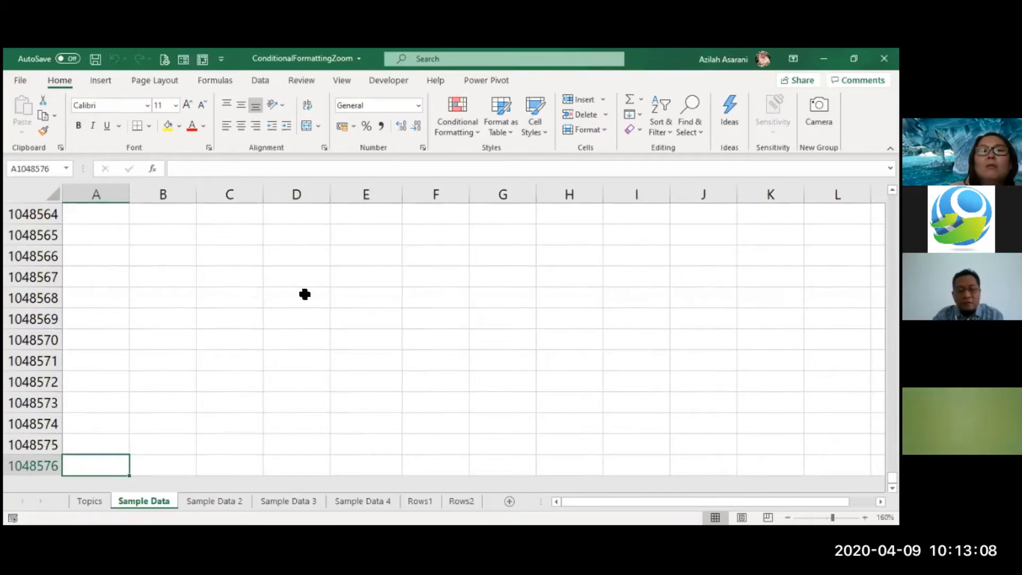
key("ctrl+Home")
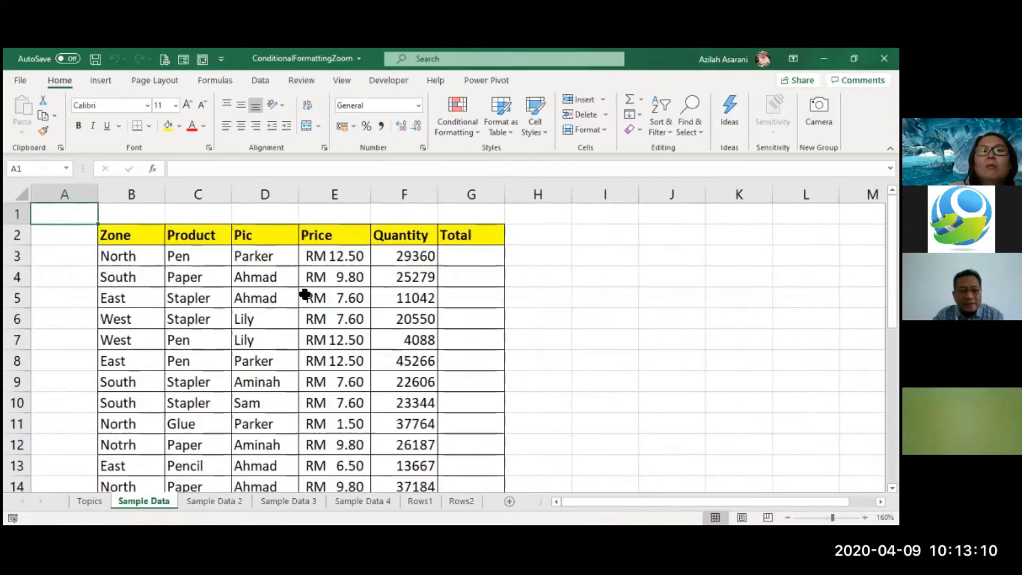
left_click(306, 294)
left_click(394, 293)
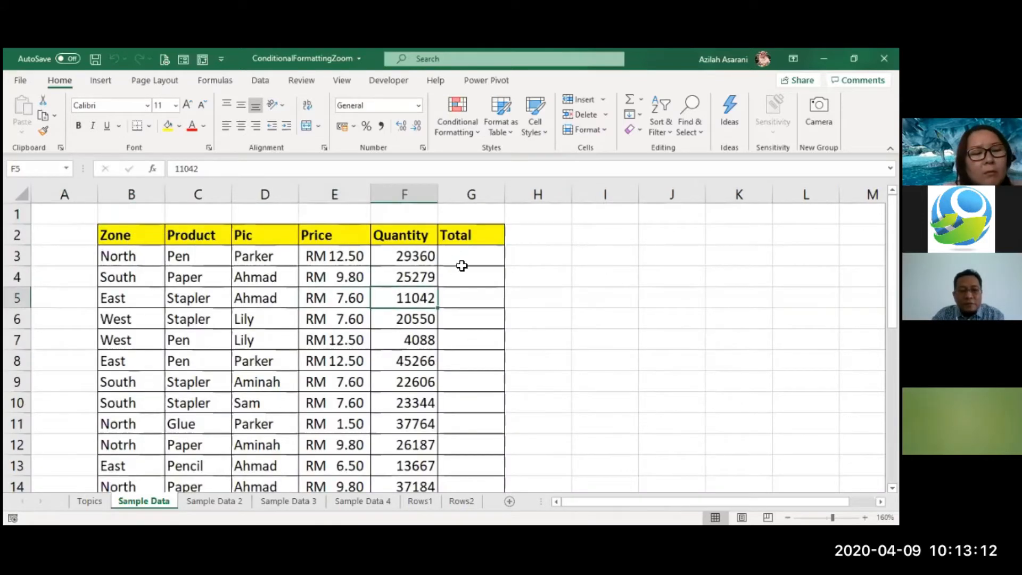
left_click(467, 262)
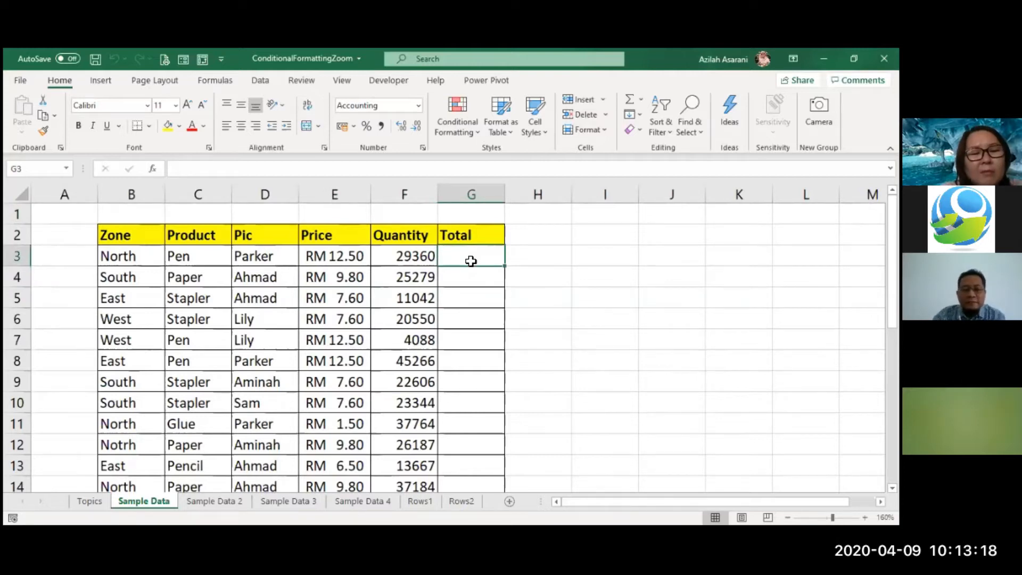
left_click(512, 274)
left_click(476, 261)
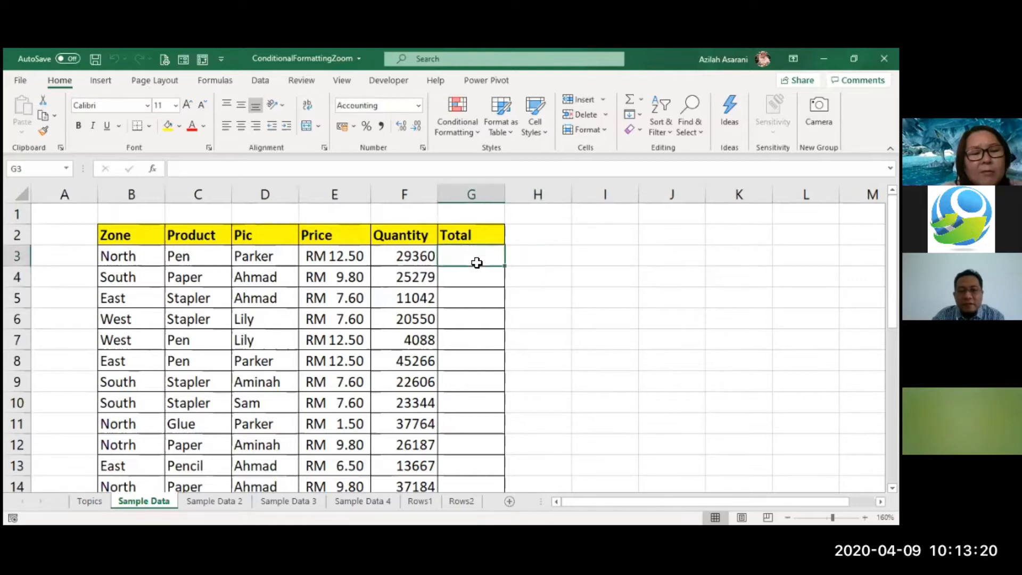
left_click(528, 254)
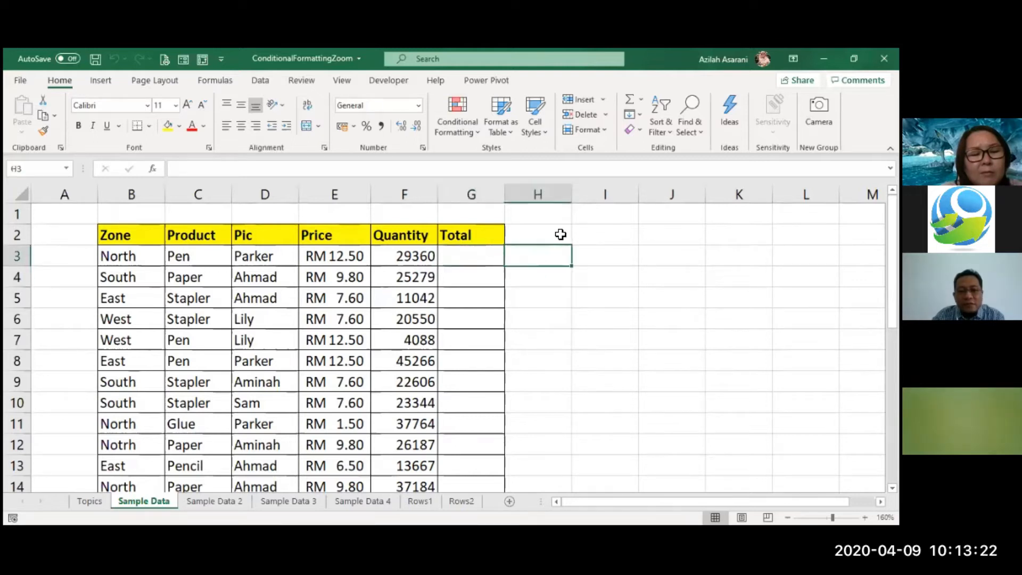
left_click(474, 257)
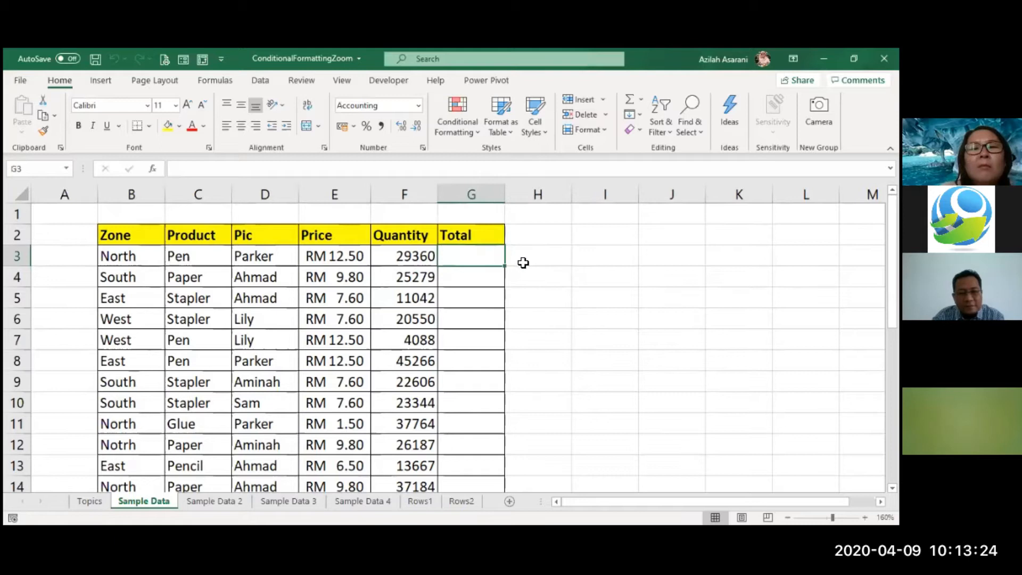
left_click(522, 262)
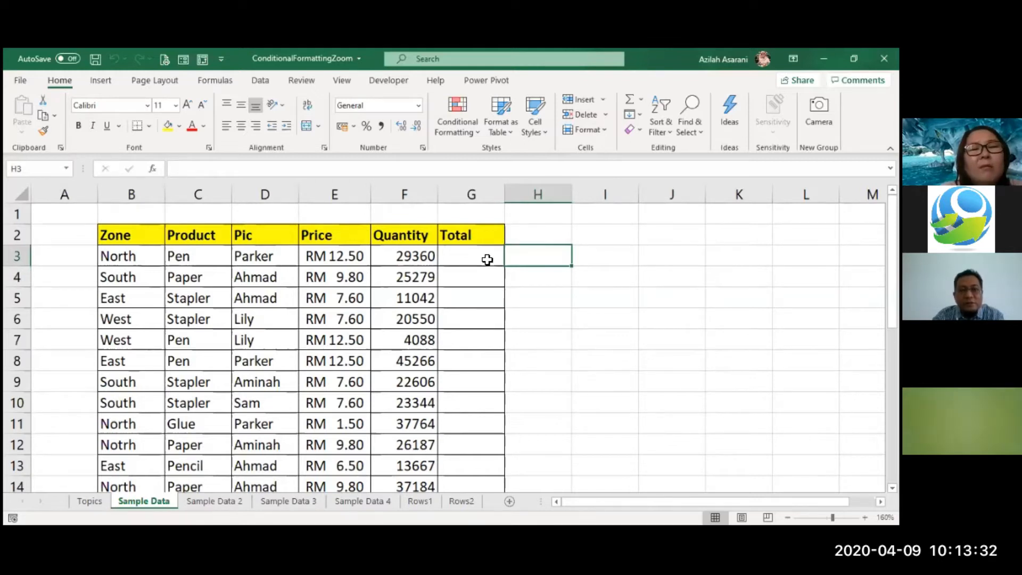
double_click(487, 259)
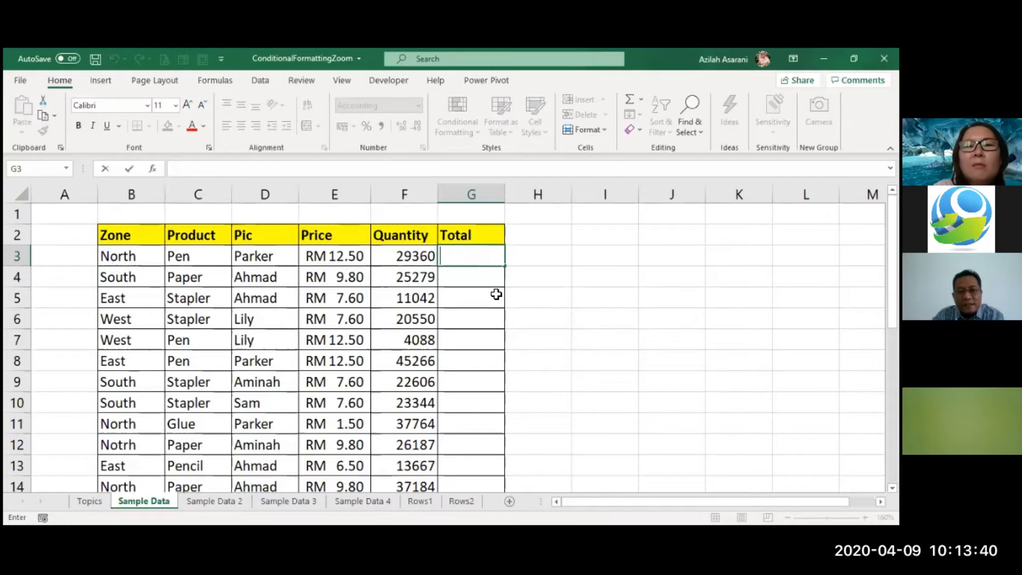
key("Return")
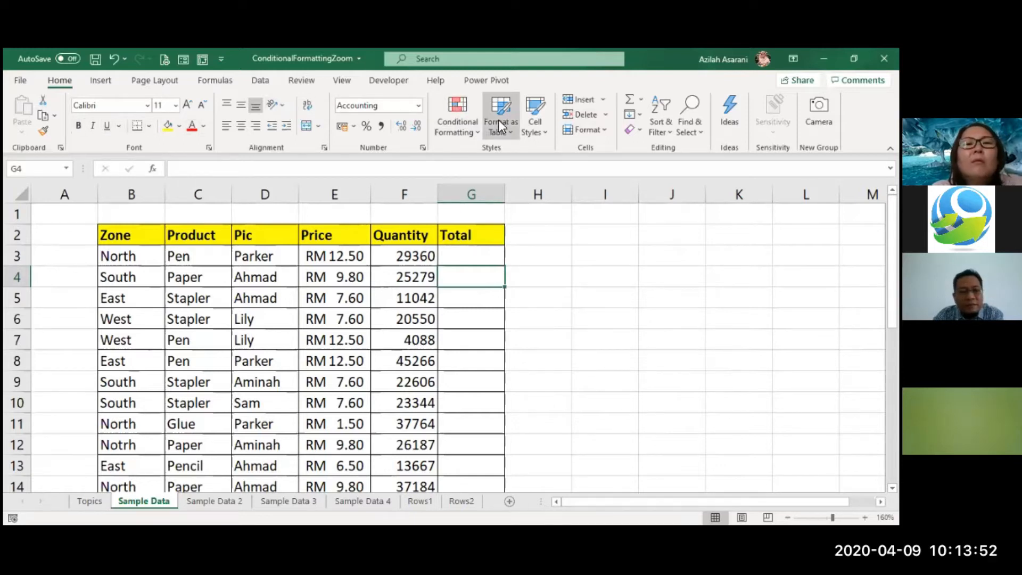
- Enter the formula =E3*F3 in cell G3 to multiply the first row's price by its quantity
left_click(461, 256)
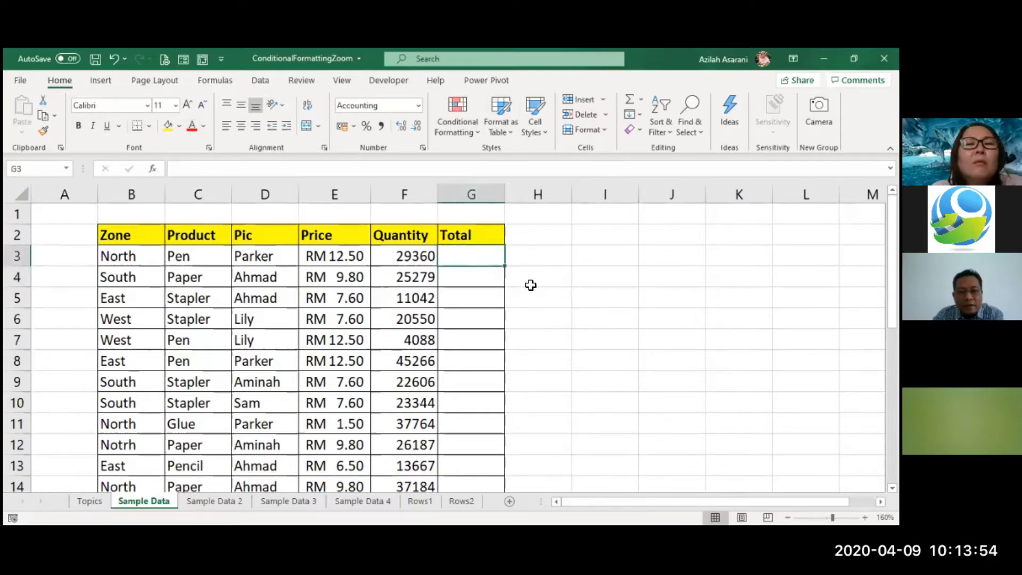
type("=")
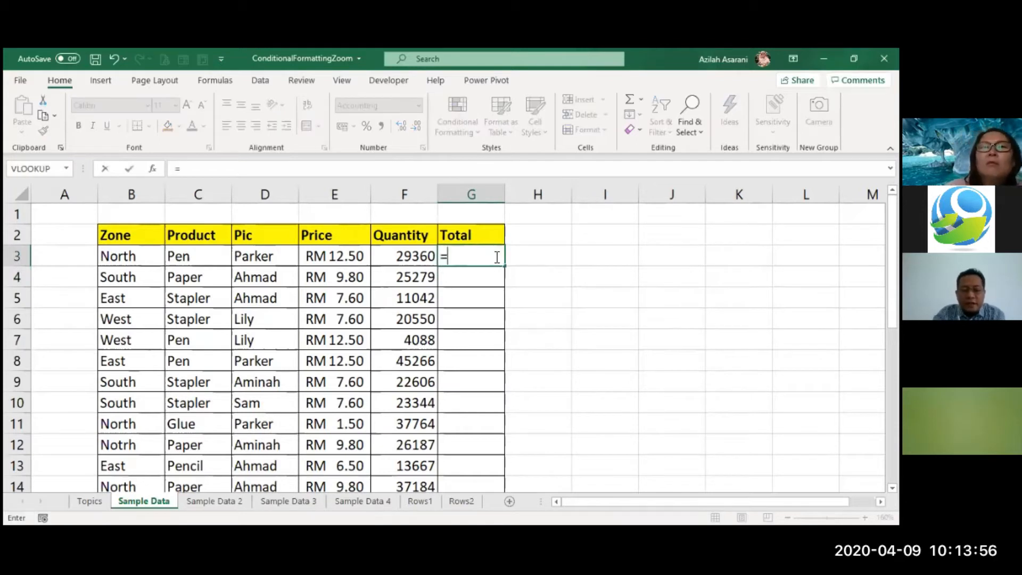
key("Left")
key("Left")
type("*")
key("Left")
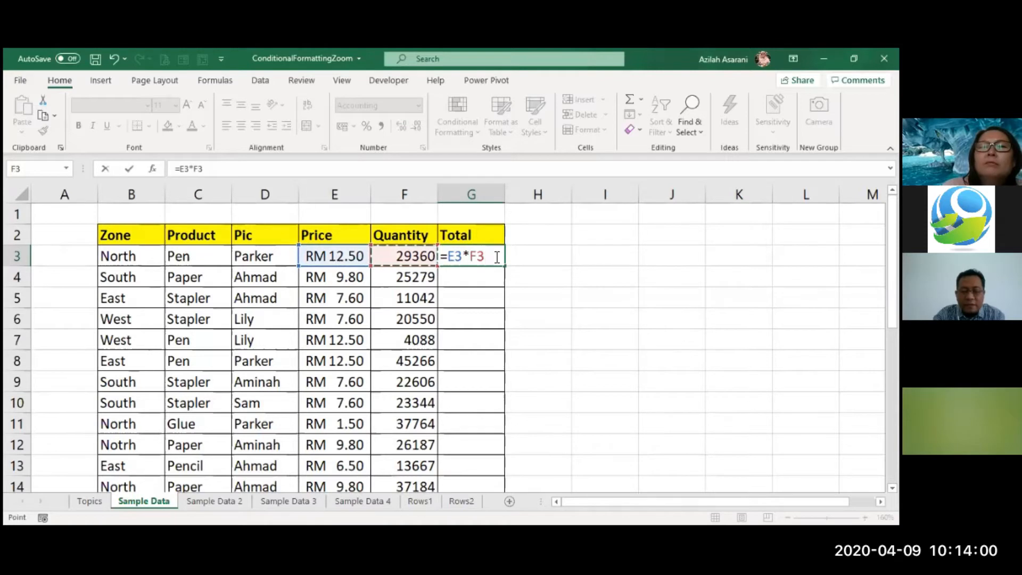
key("Return")
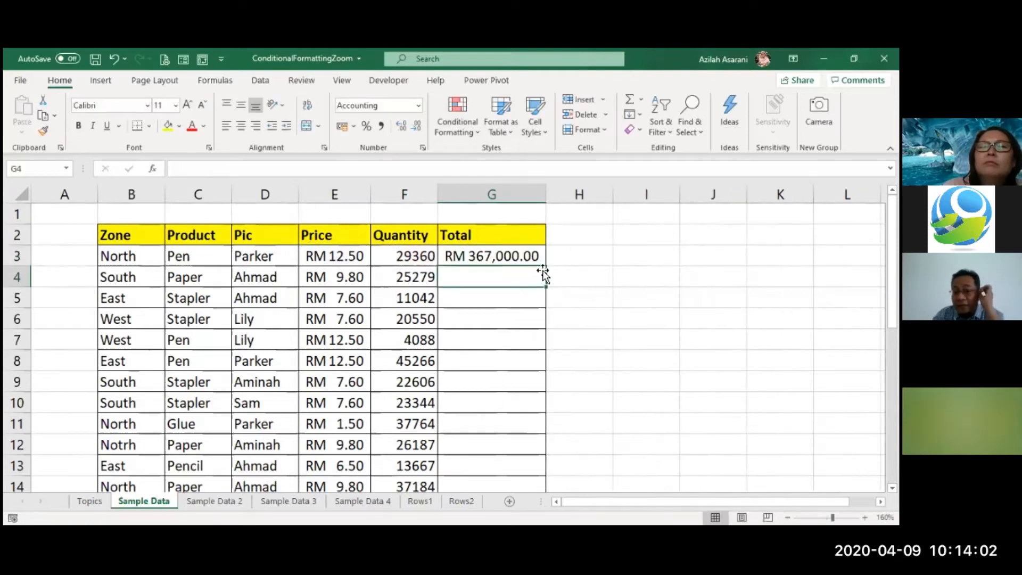
- Fill the Total formula from cell G3 down through the remaining rows of the table
left_click(532, 258)
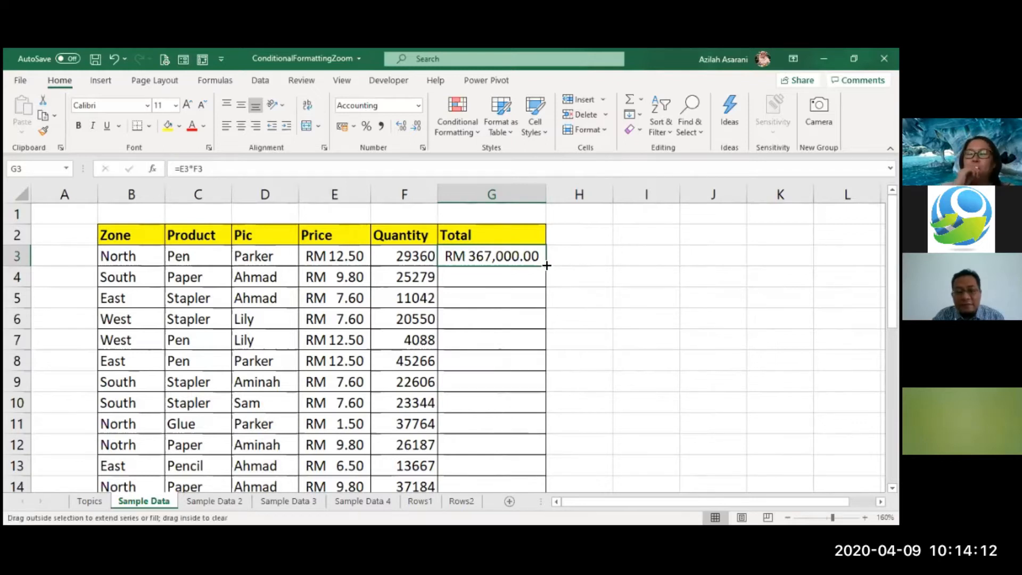
double_click(548, 266)
left_click(616, 277)
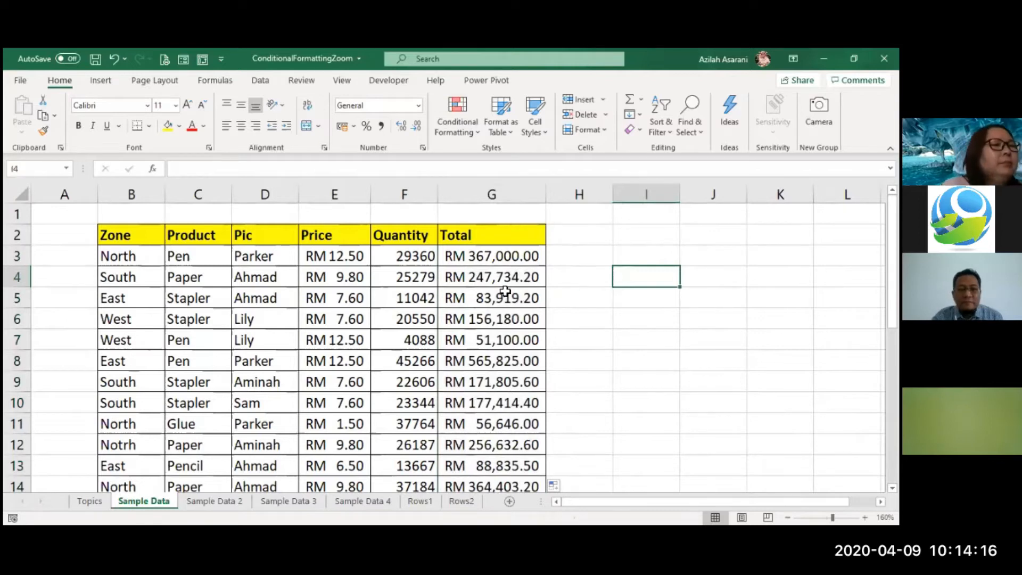
left_click(451, 300)
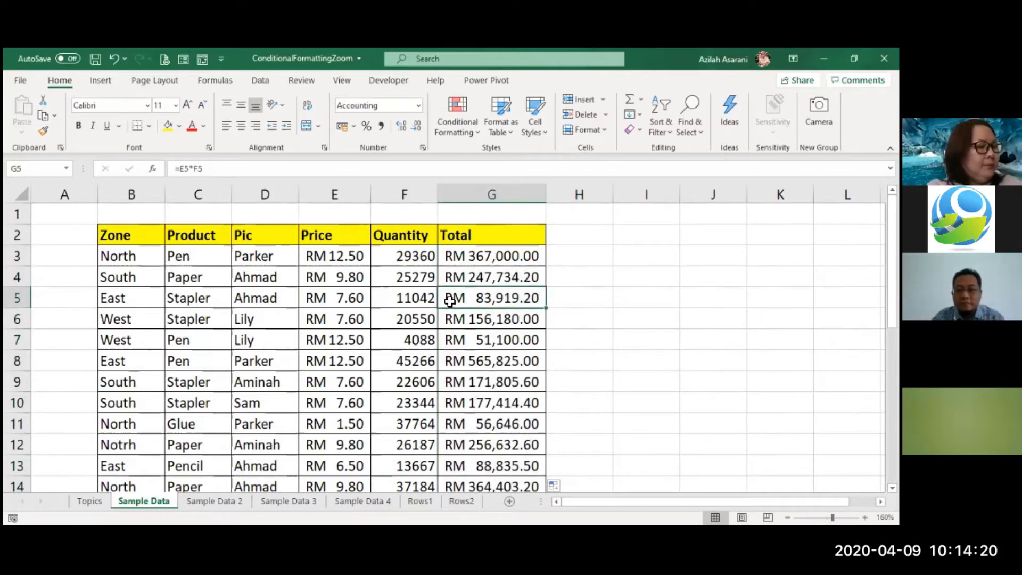
left_click(358, 316)
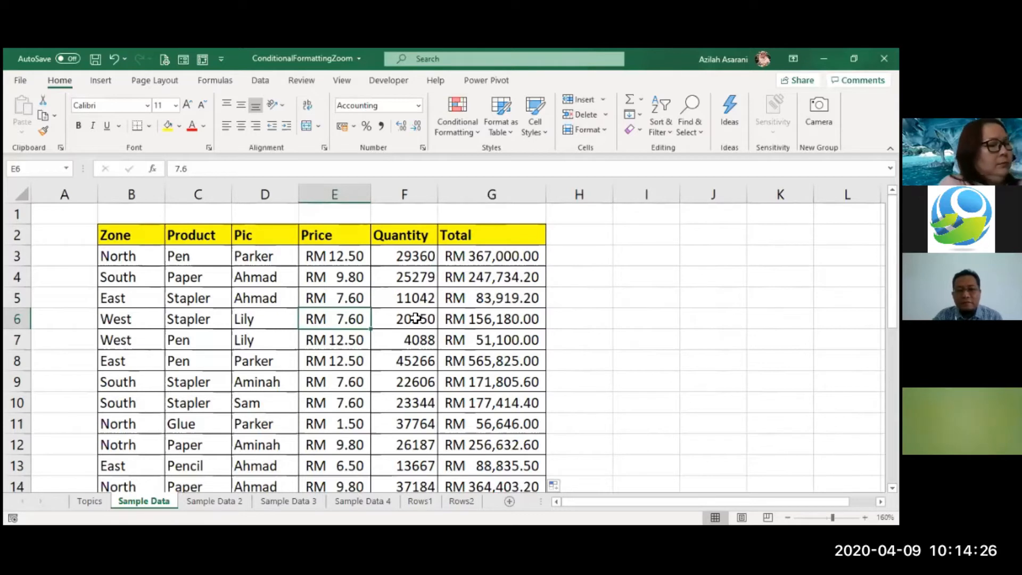
left_click(193, 337)
left_click(132, 340)
left_click(200, 275)
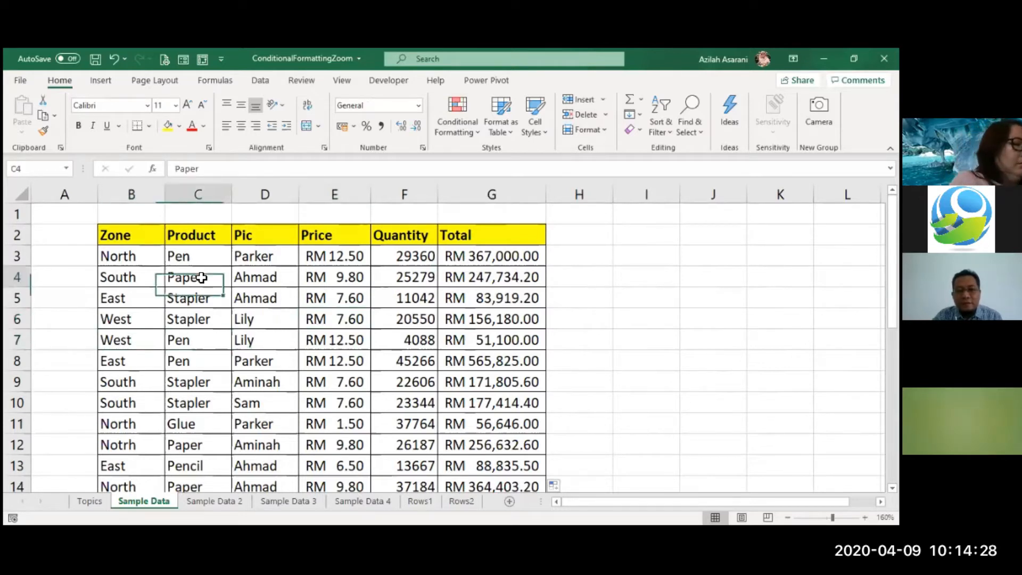
- Apply the Green - Yellow - Red color scale to all Total values from cell G3 down
left_click(407, 296)
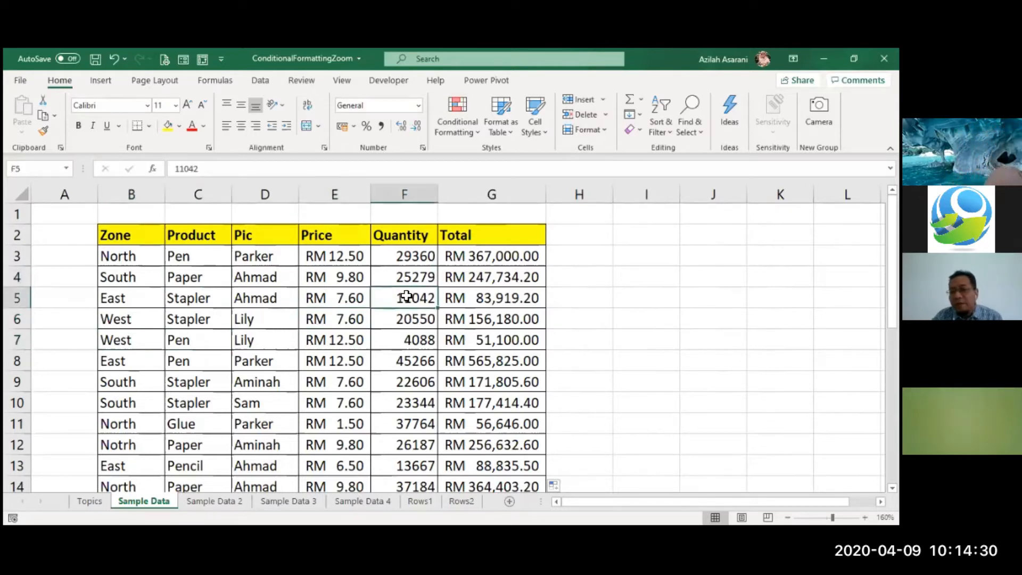
left_click(488, 255)
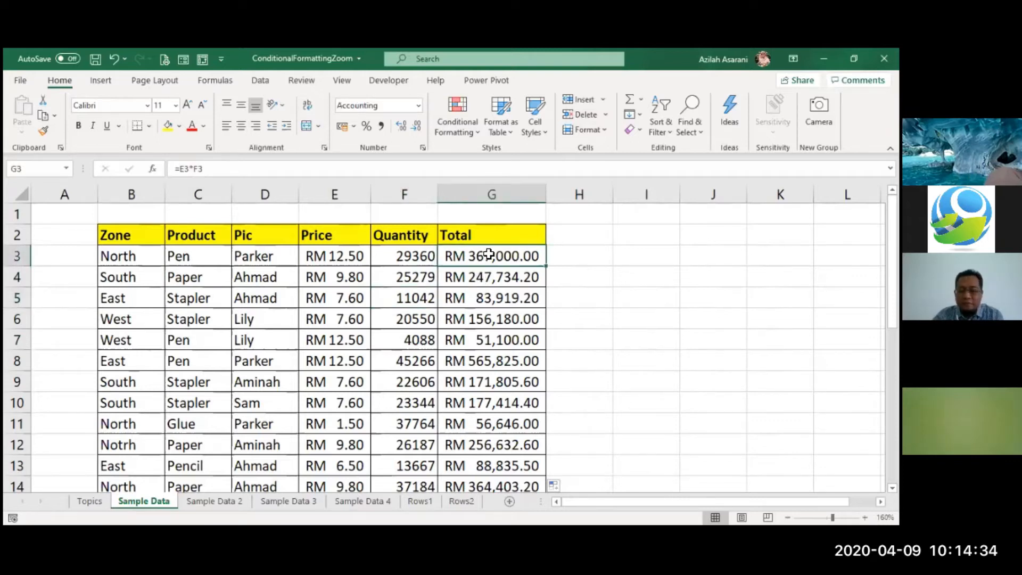
key("ctrl+shift+Down")
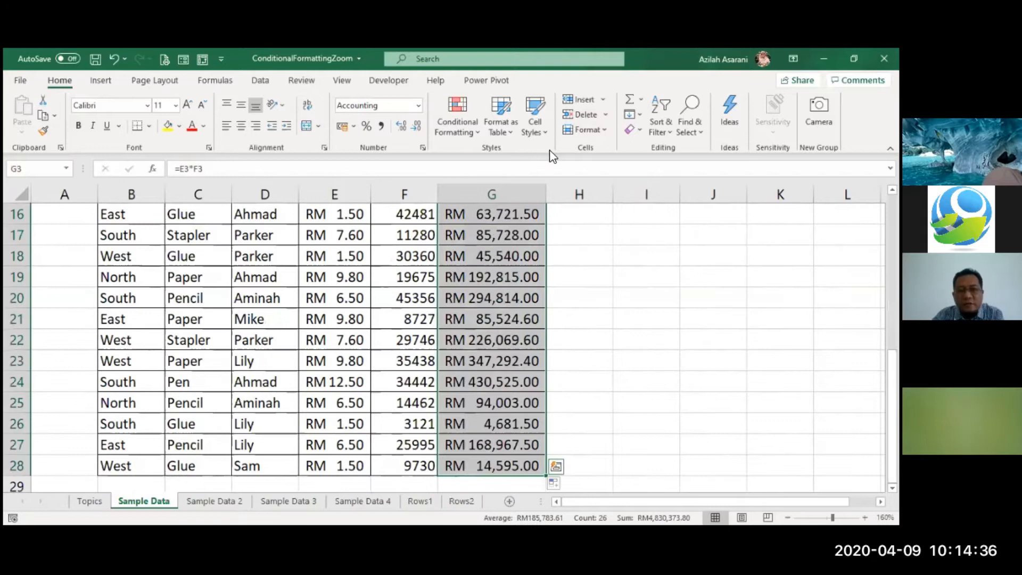
scroll(460, 235, "up", 1)
scroll(460, 234, "up", 4)
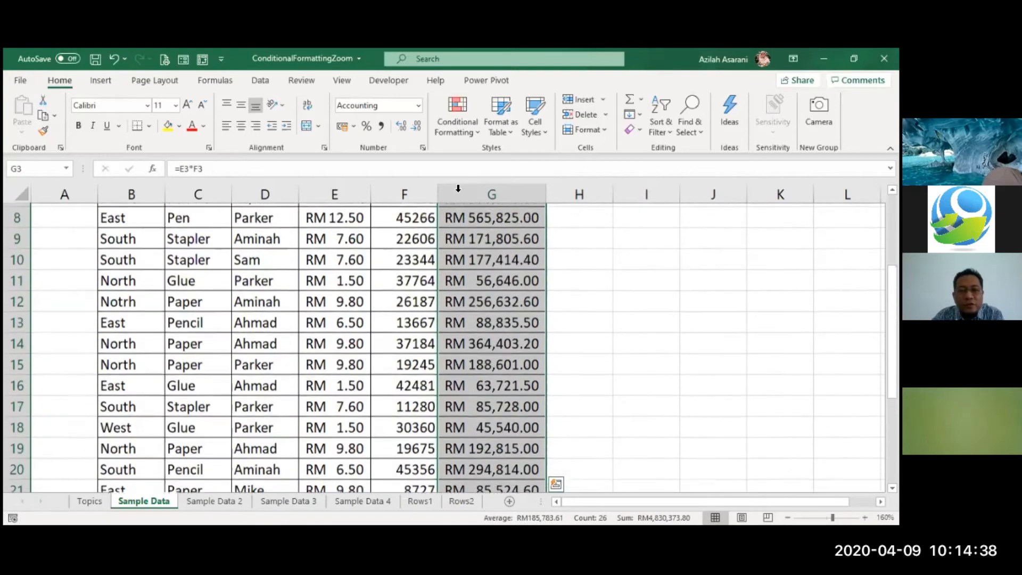
left_click(459, 124)
mouse_move(541, 257)
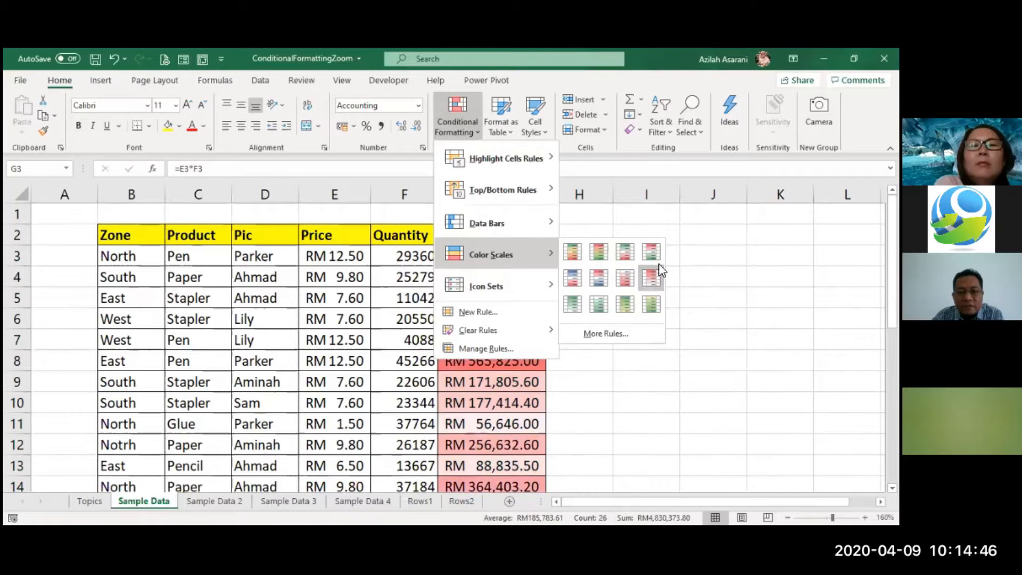
left_click(567, 254)
left_click(559, 309)
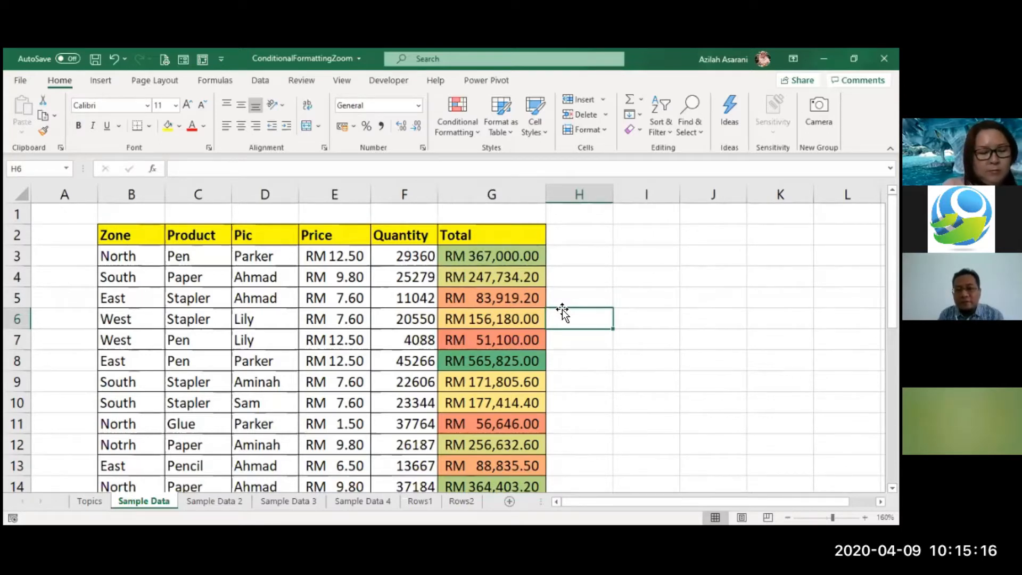
- Reverse the coloring of the Total values by applying the Red - Yellow - Green color scale from G3 down
left_click(504, 301)
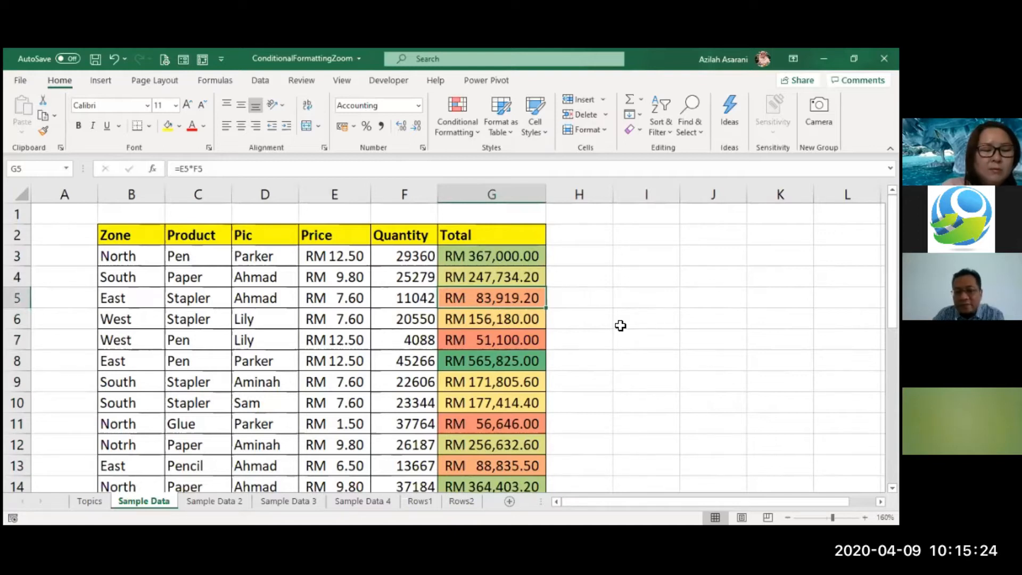
left_click(508, 362)
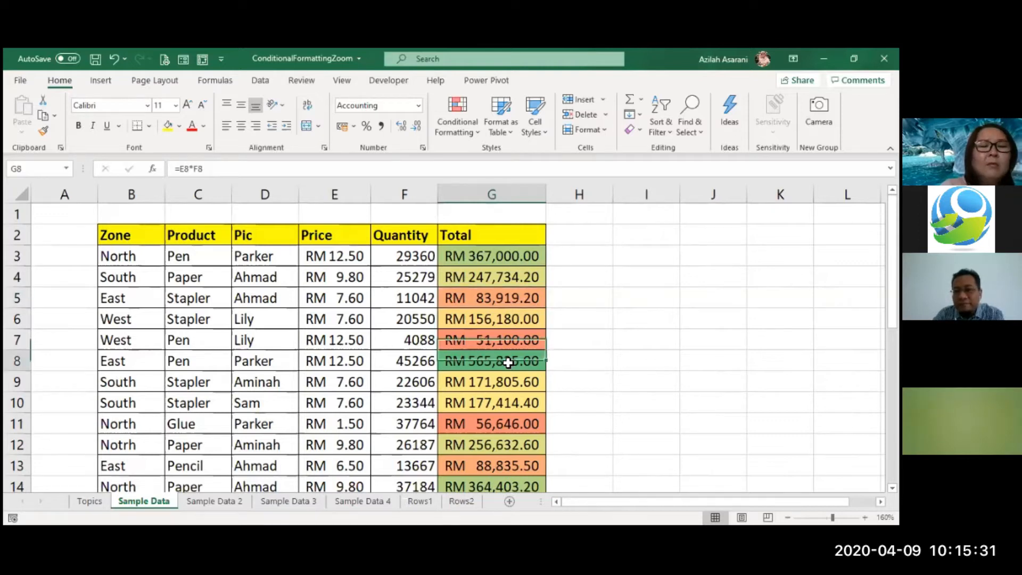
left_click(484, 257)
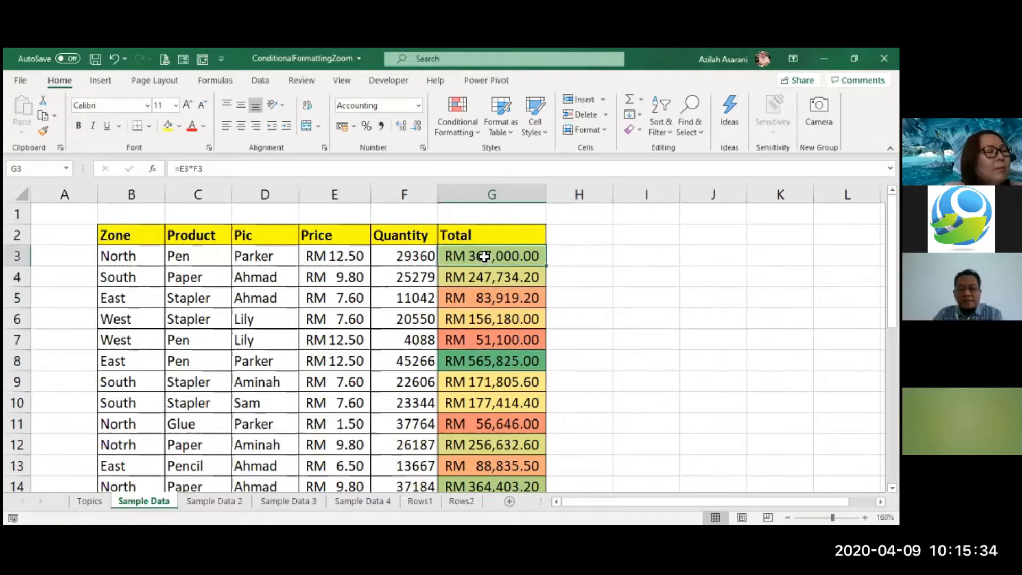
key("ctrl+shift+Down")
scroll(466, 287, "up", 4)
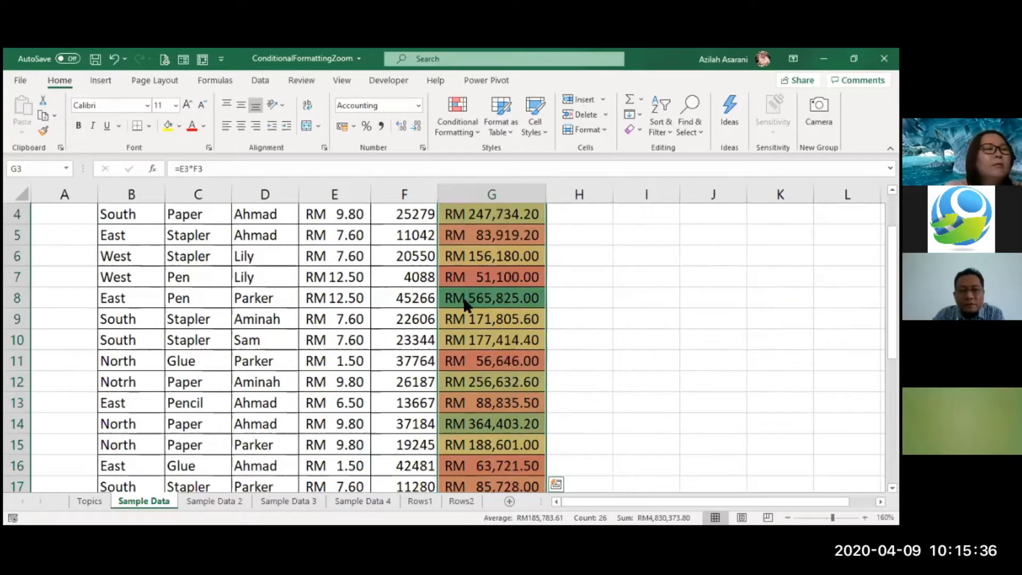
scroll(465, 303, "up", 1)
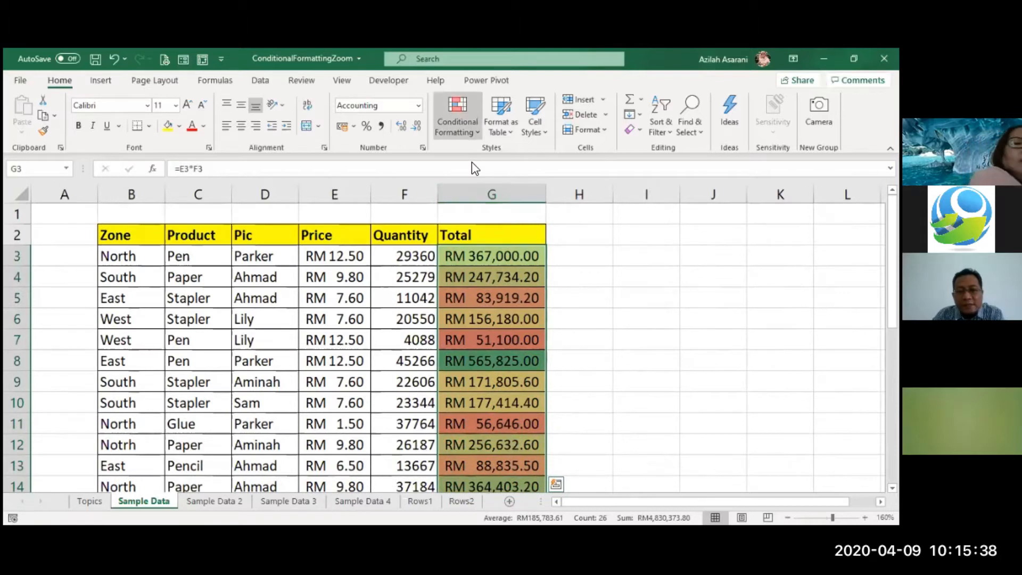
mouse_move(491, 254)
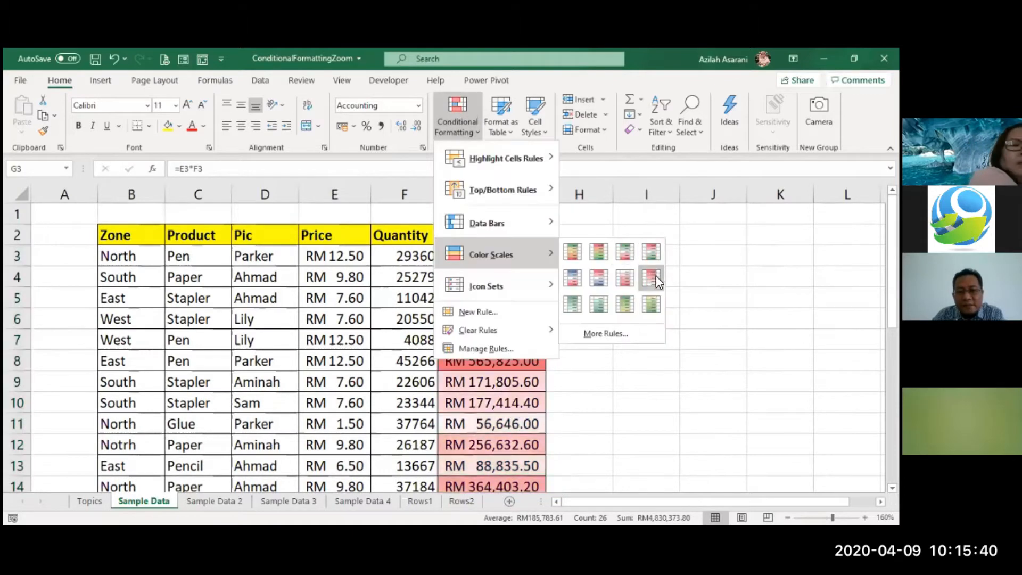
left_click(599, 252)
left_click(624, 346)
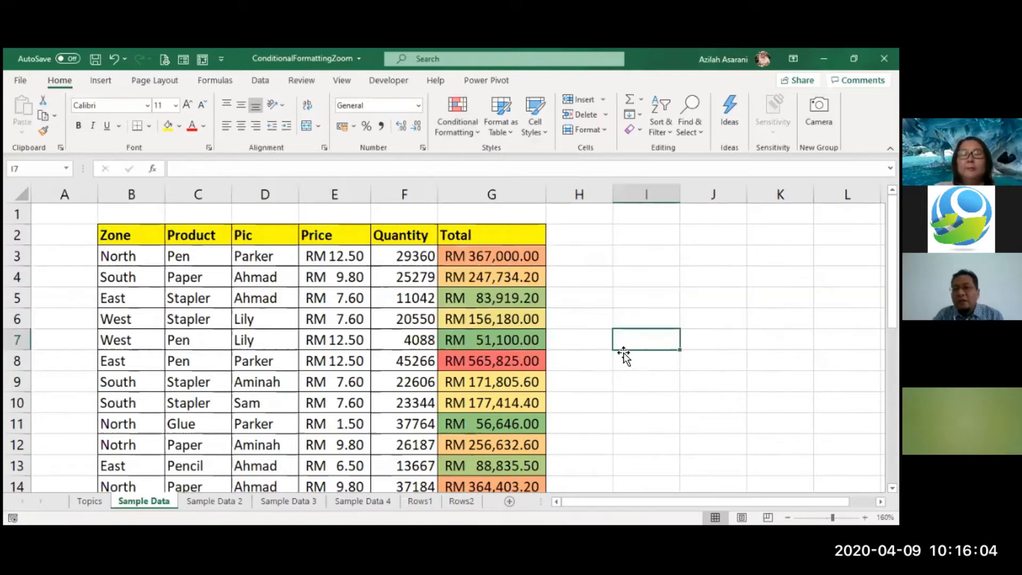
- Examine how the Red - Yellow - Green scale colors high and low amounts down the Total column
left_click(499, 299)
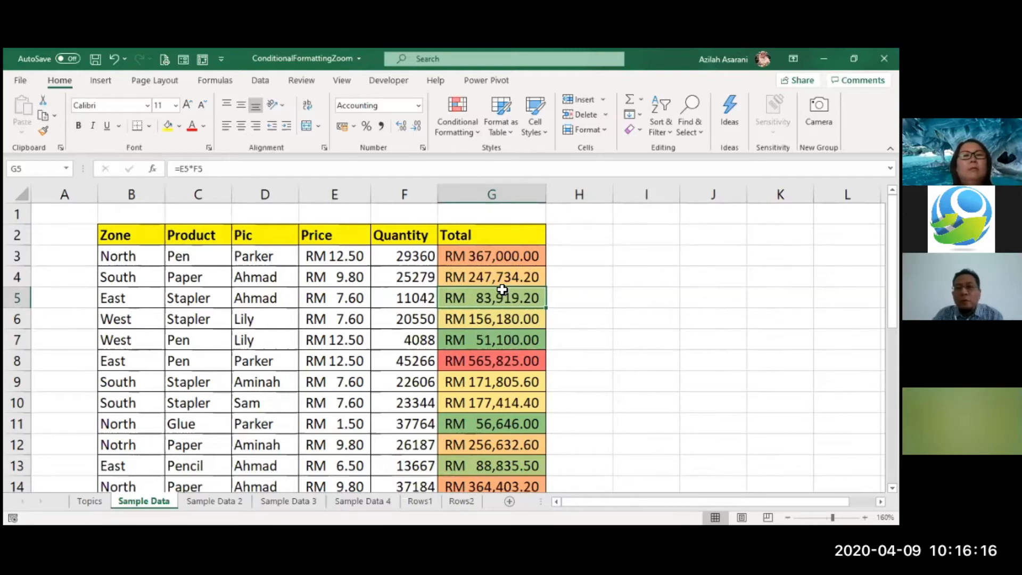
key("Up")
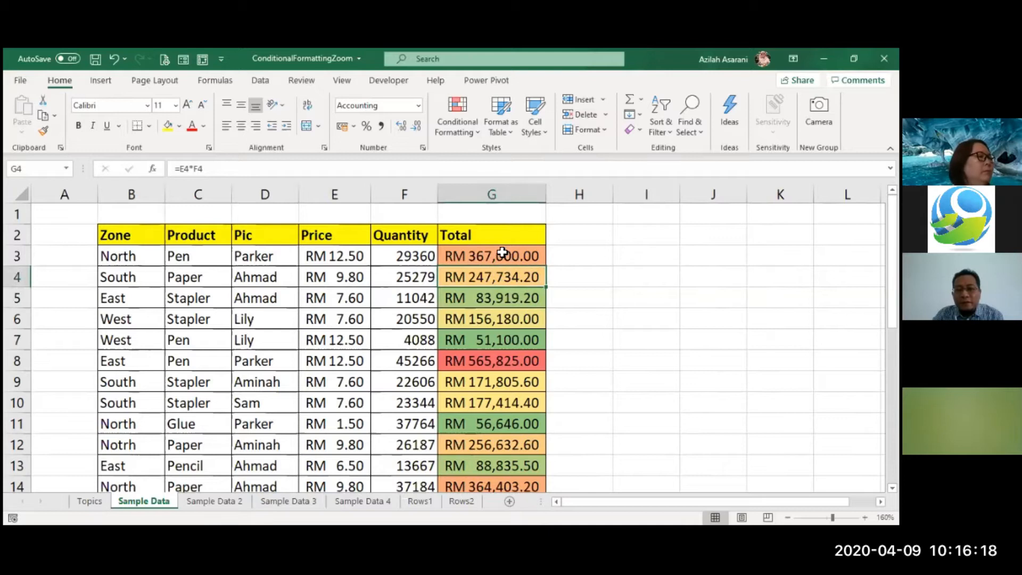
scroll(579, 355, "down", 2)
scroll(578, 355, "down", 2)
scroll(579, 355, "up", 2)
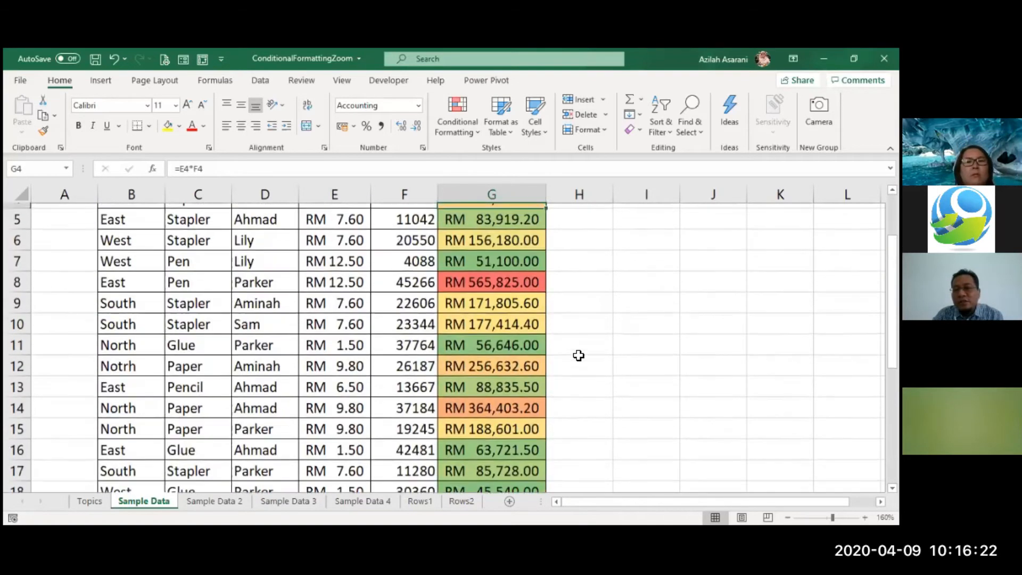
scroll(578, 355, "up", 2)
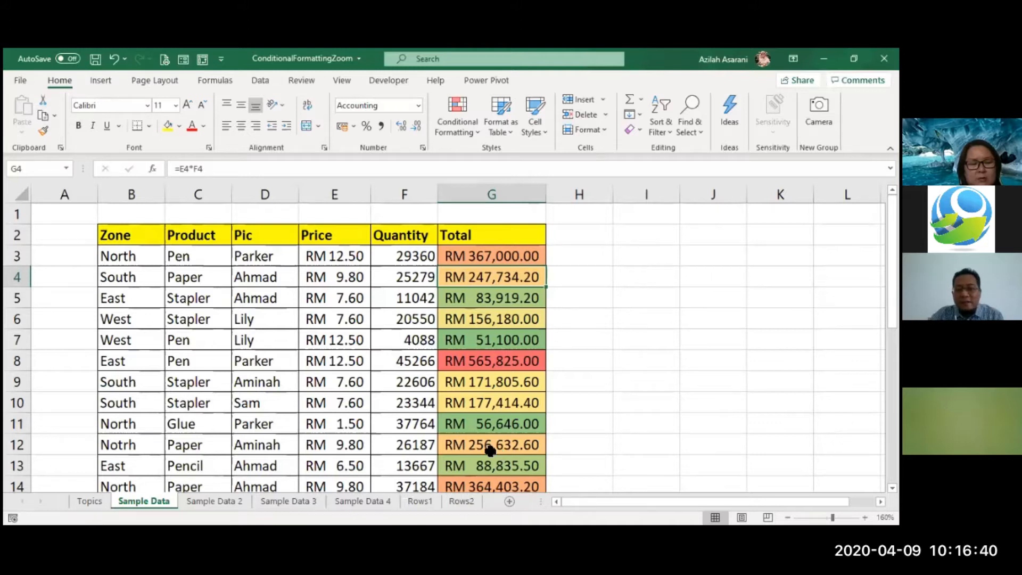
- Switch the Total column's color scale back to Green - Yellow - Red and look over the rows
left_click_drag(495, 248, 481, 473)
scroll(512, 273, "up", 6)
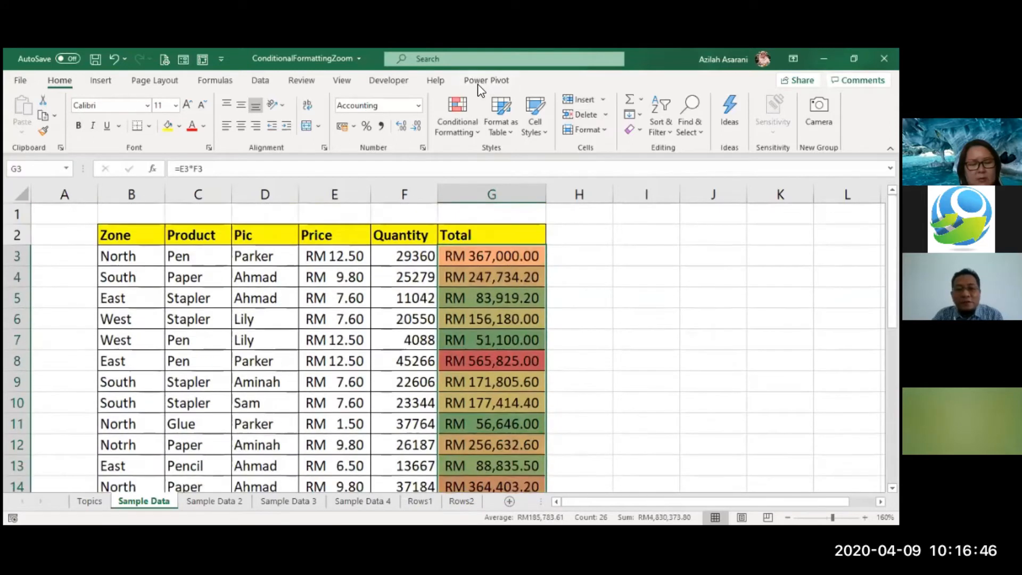
left_click(461, 123)
mouse_move(491, 255)
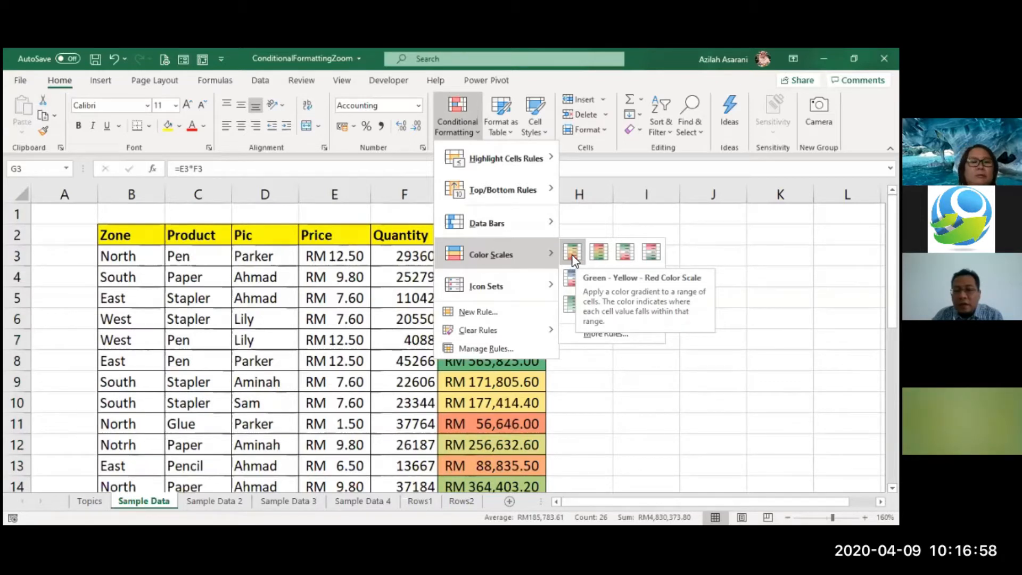
left_click(572, 254)
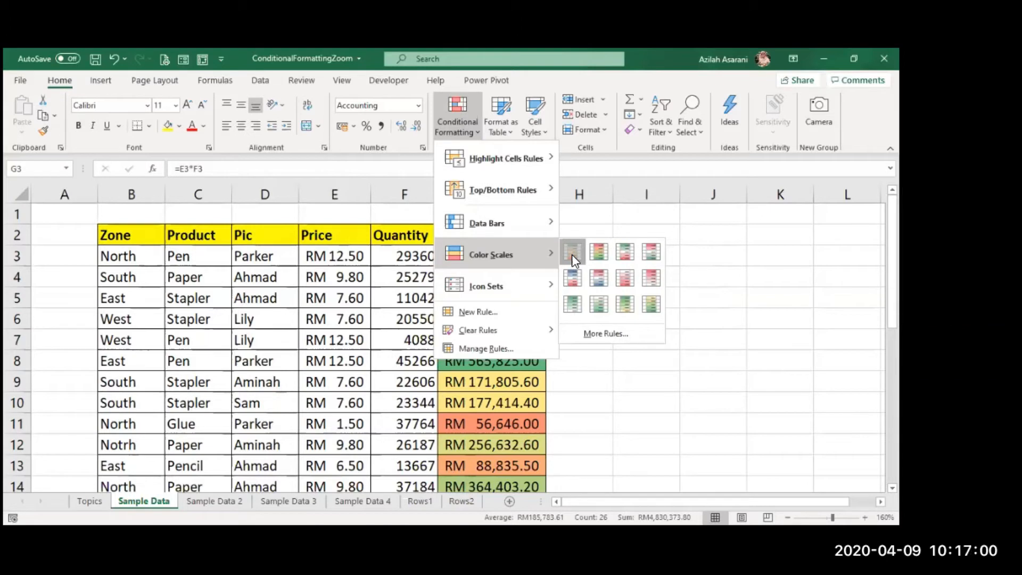
left_click(572, 255)
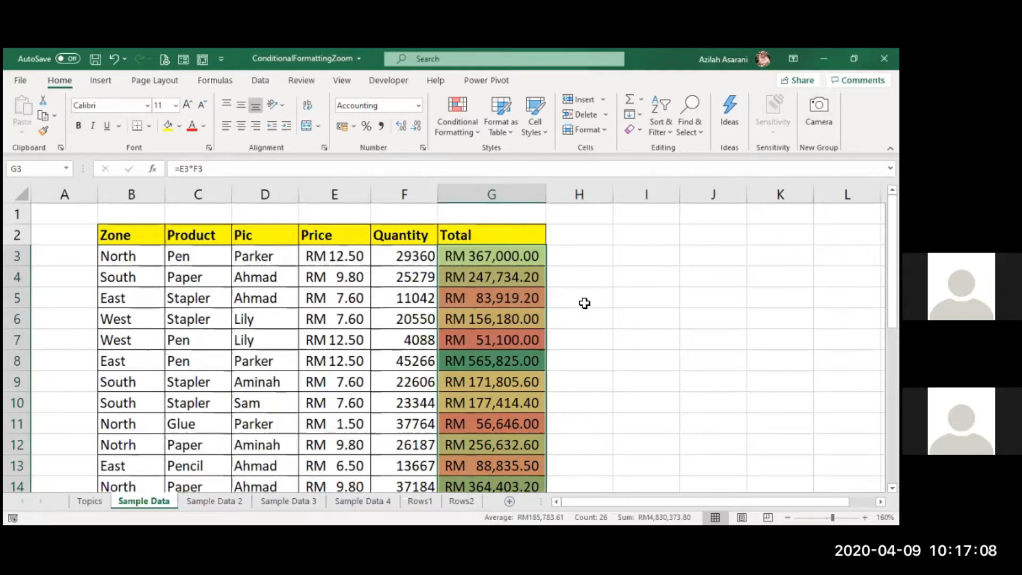
scroll(584, 303, "down", 1)
scroll(585, 303, "up", 1)
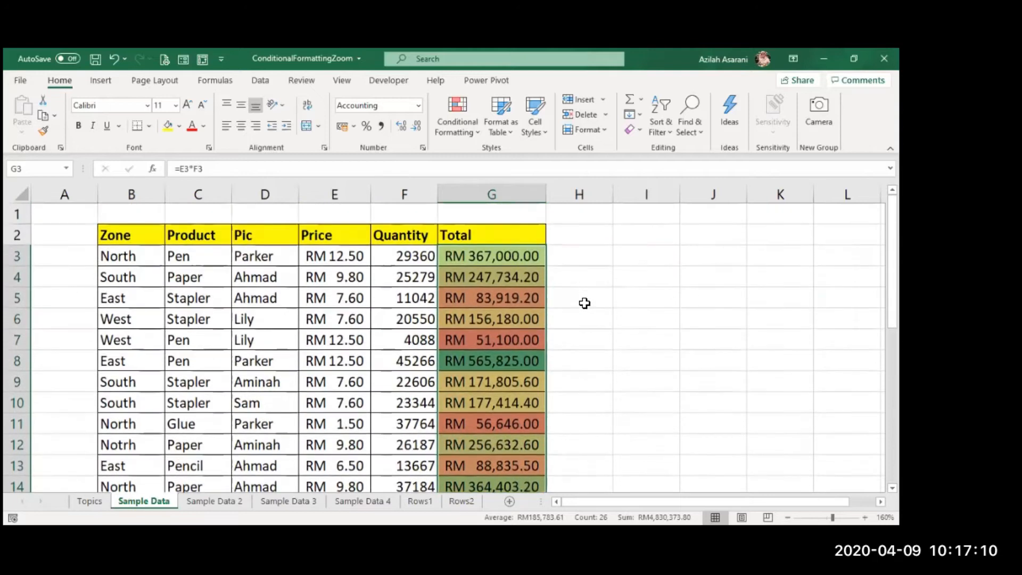
- Add light blue gradient-fill data bars to all Quantity values from cell F3 down
left_click(409, 318)
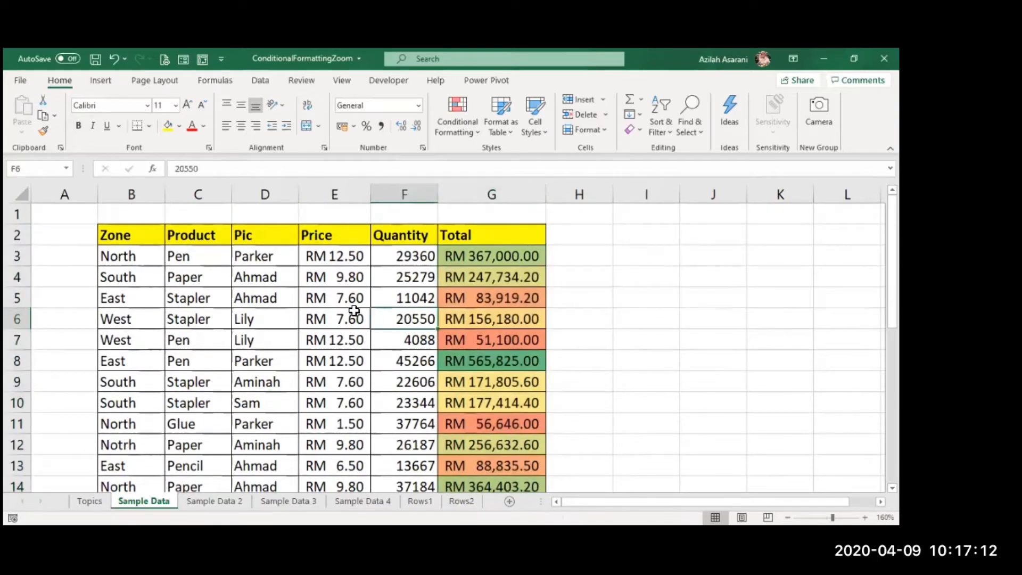
left_click(411, 258)
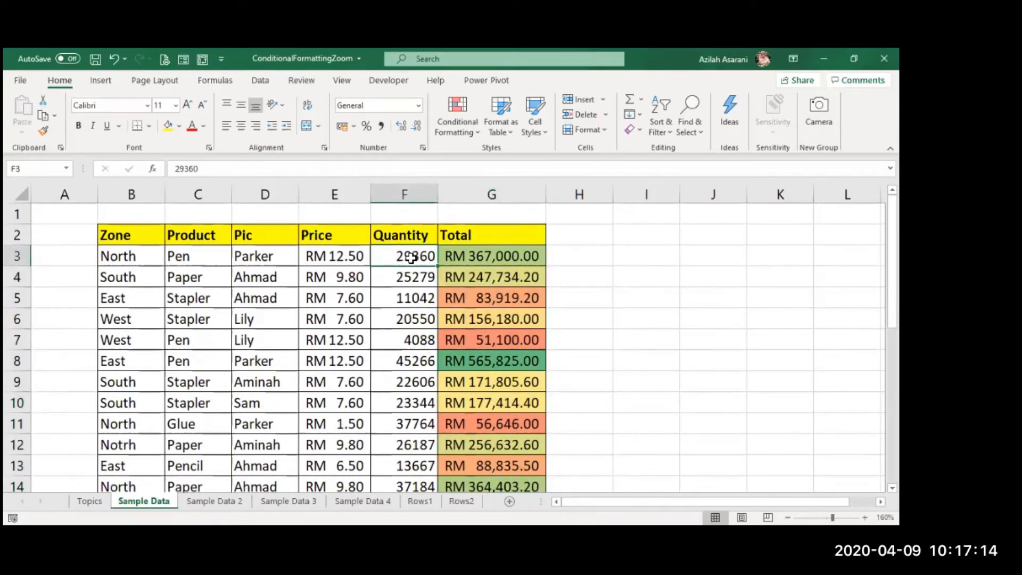
key("ctrl+shift+Down")
scroll(404, 258, "up", 5)
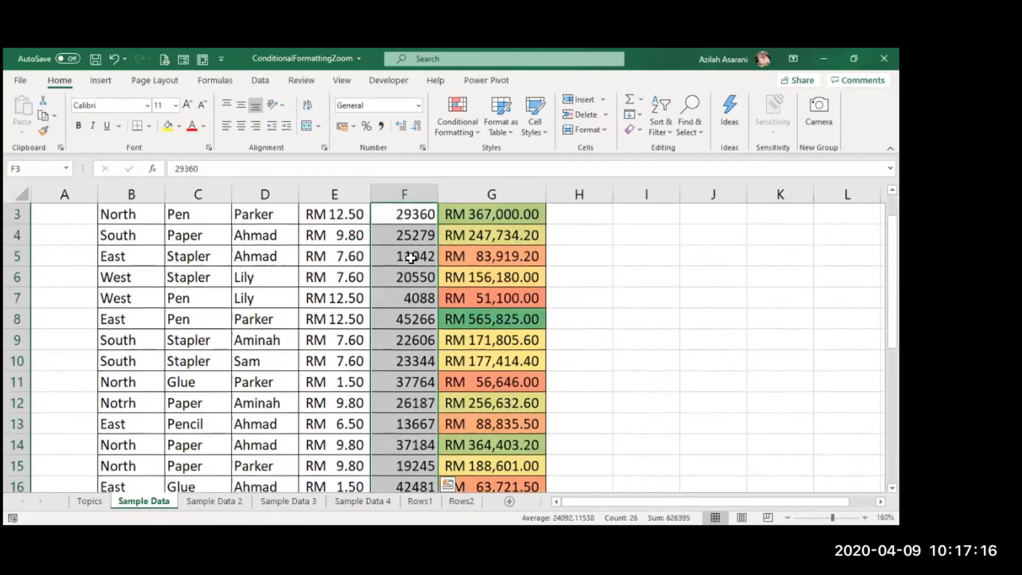
left_click(448, 119)
mouse_move(481, 229)
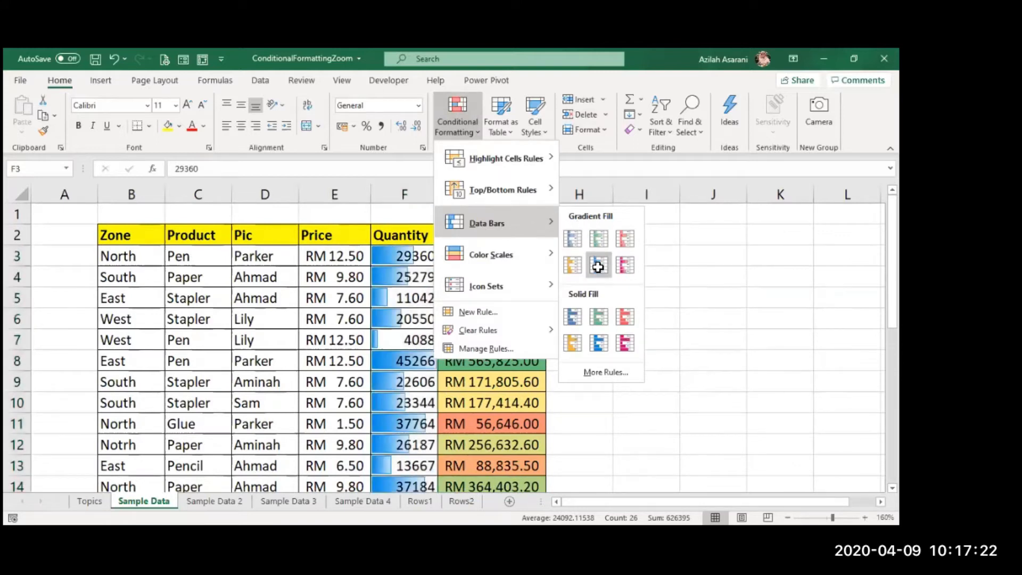
left_click(579, 318)
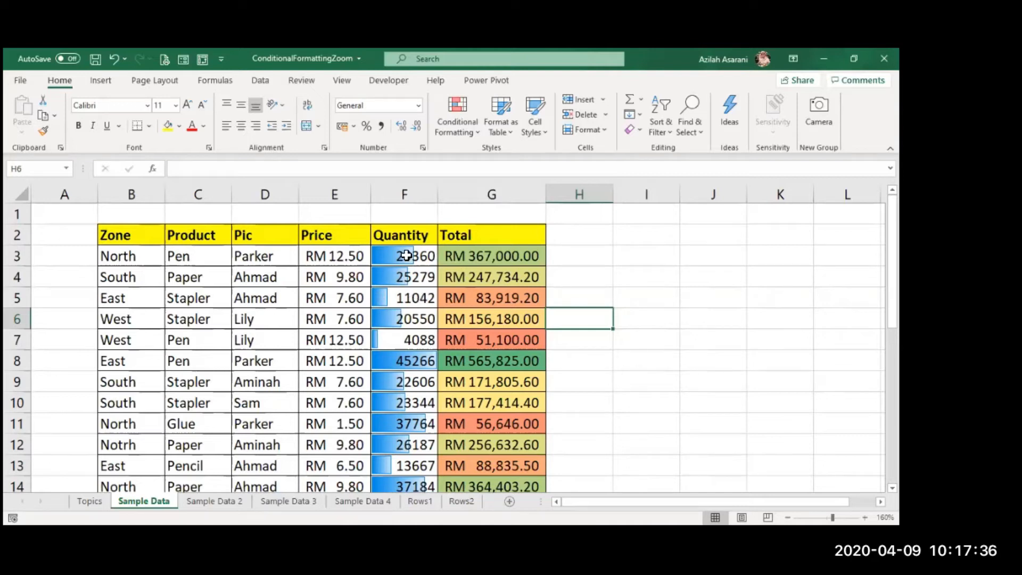
- Change the quantity in cell F7 to 40088 to test the data bar and color scale
left_click(387, 340)
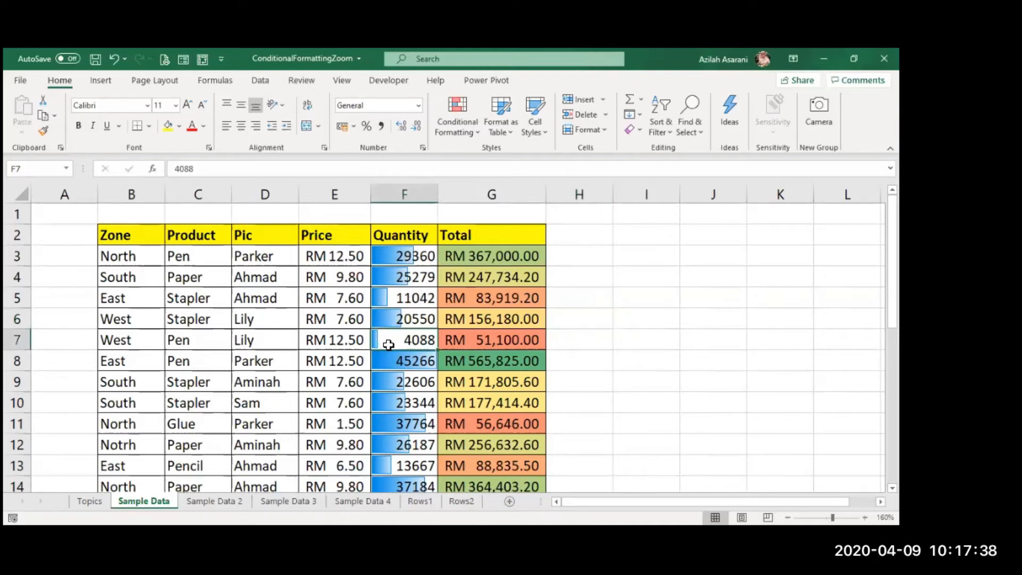
double_click(417, 341)
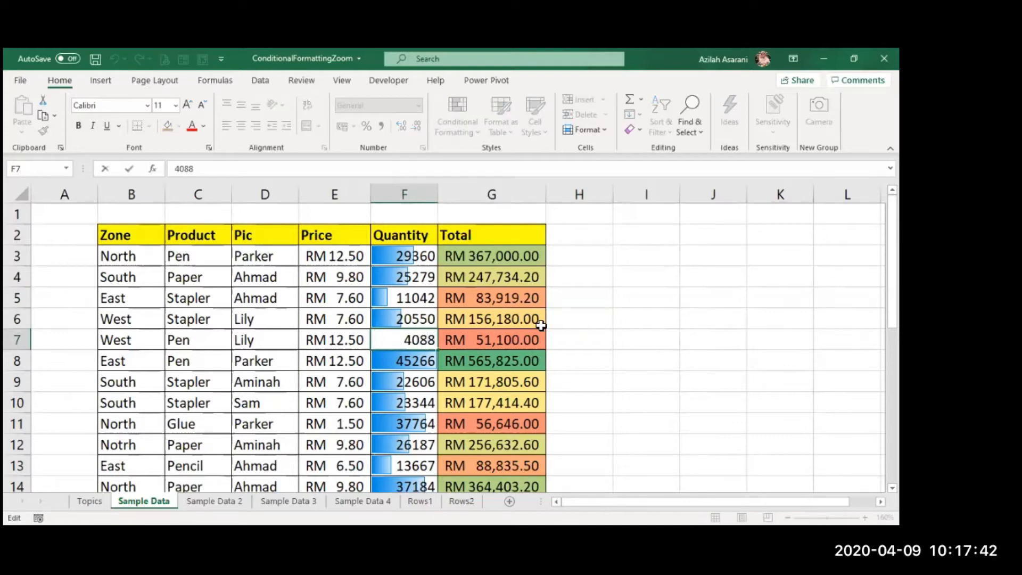
key("Left")
type("0")
key("Return")
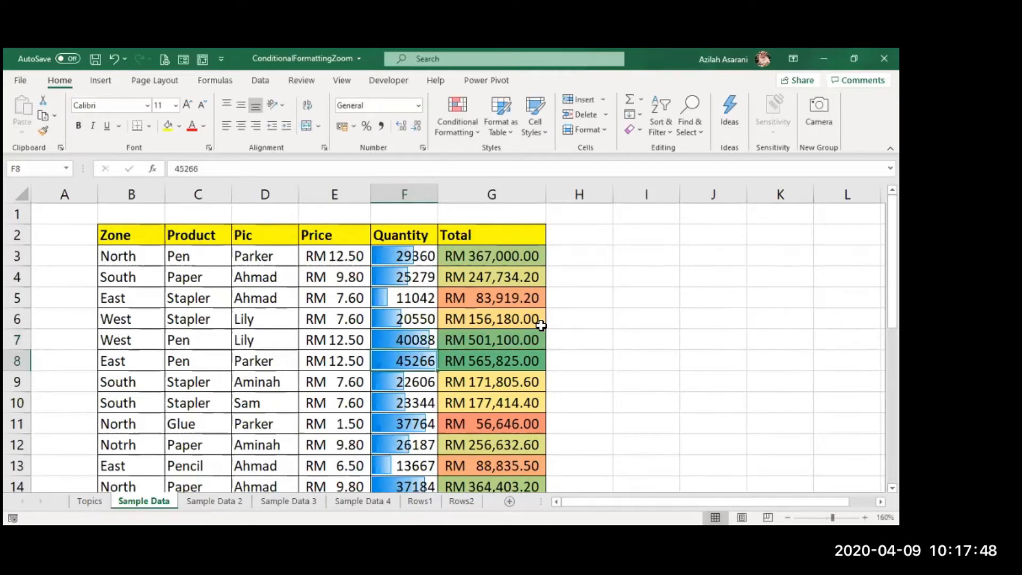
- Add the three-color rimmed traffic-light icon set to all Quantity values, keeping the data bars
left_click(430, 257)
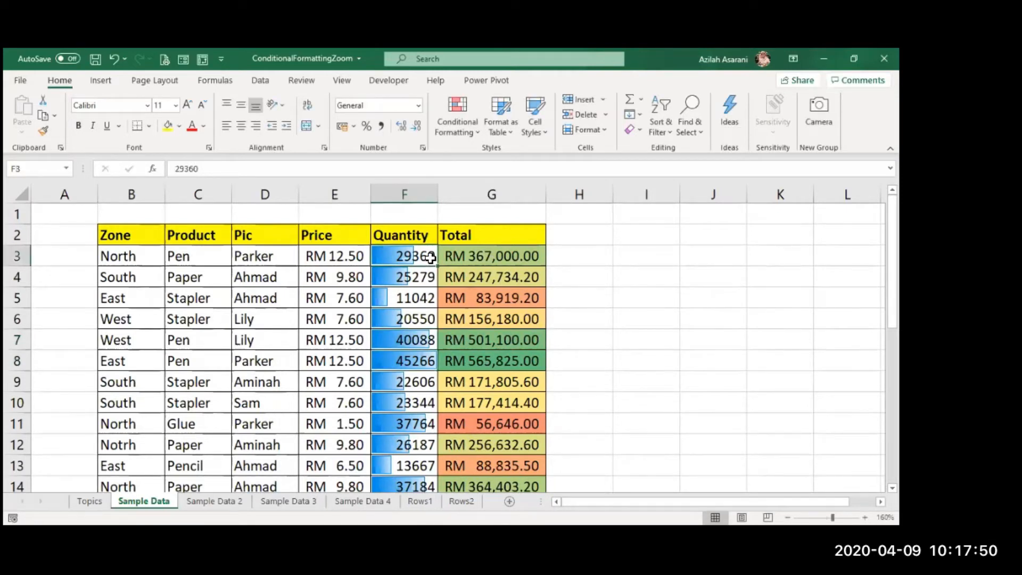
key("ctrl+shift+Down")
scroll(425, 255, "up", 5)
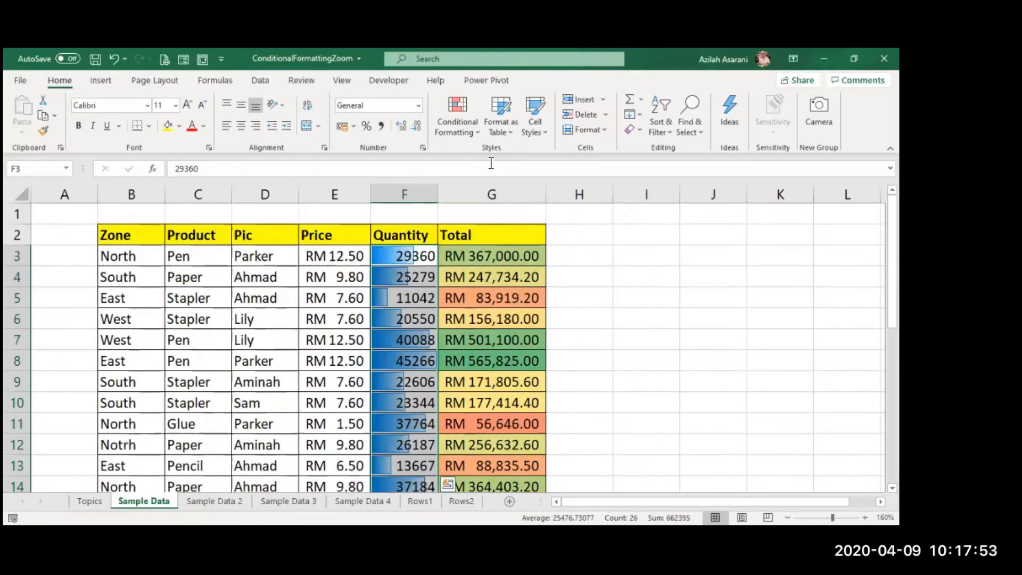
left_click(448, 121)
mouse_move(485, 286)
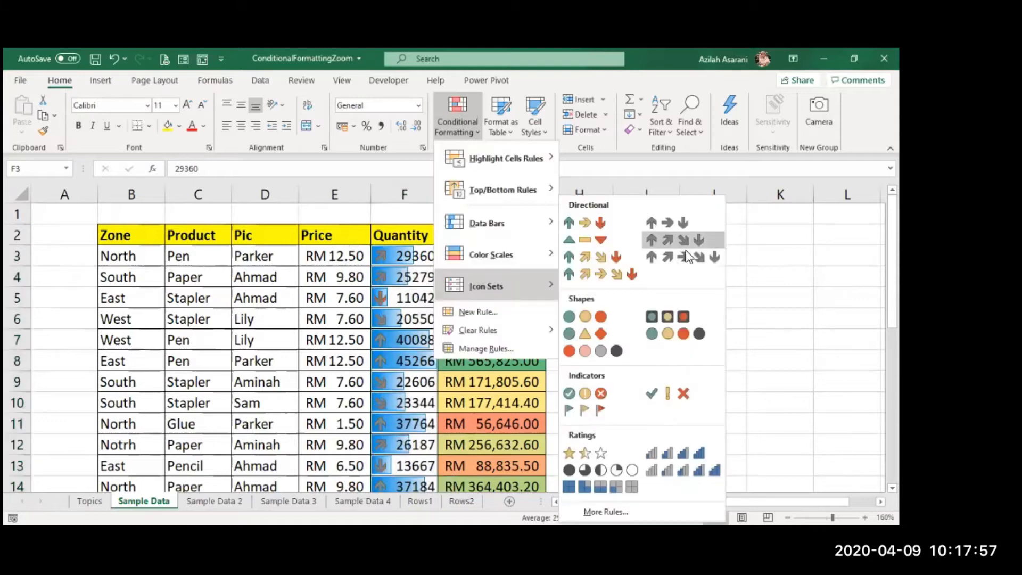
left_click(674, 322)
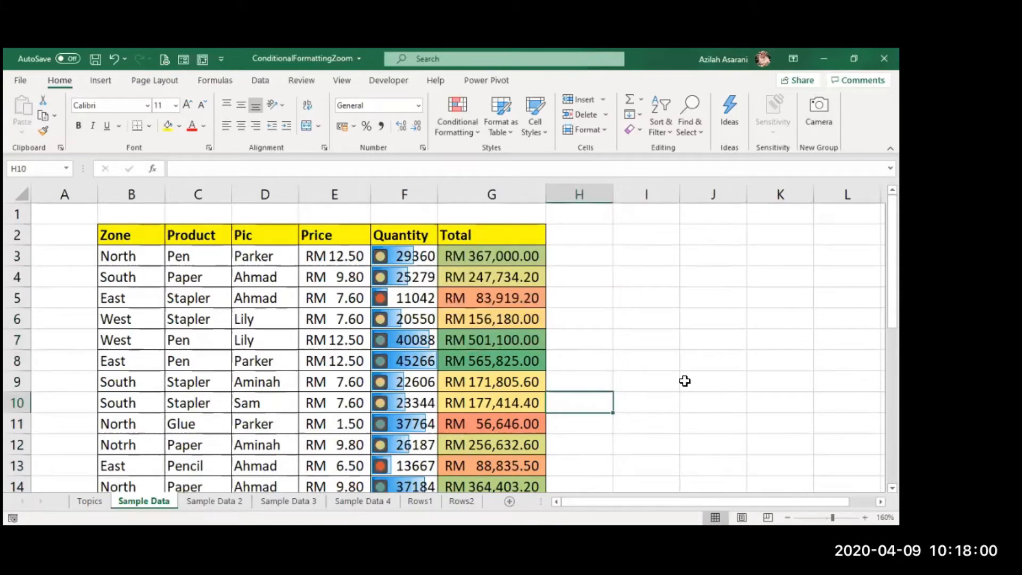
left_click(624, 365)
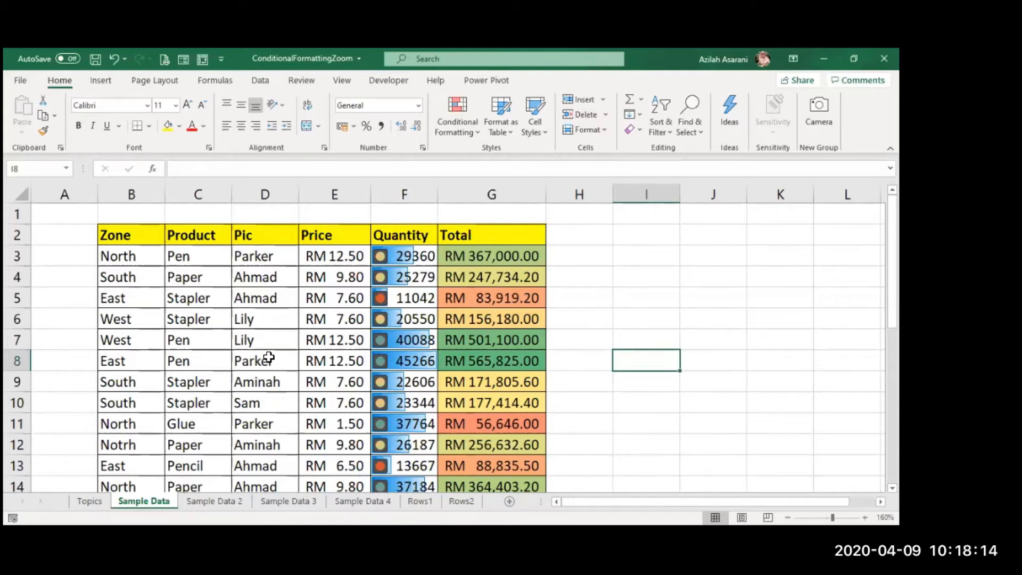
- Look through the table from the first to the last row and examine the Zone entries for inconsistencies
scroll(106, 402, "down", 5)
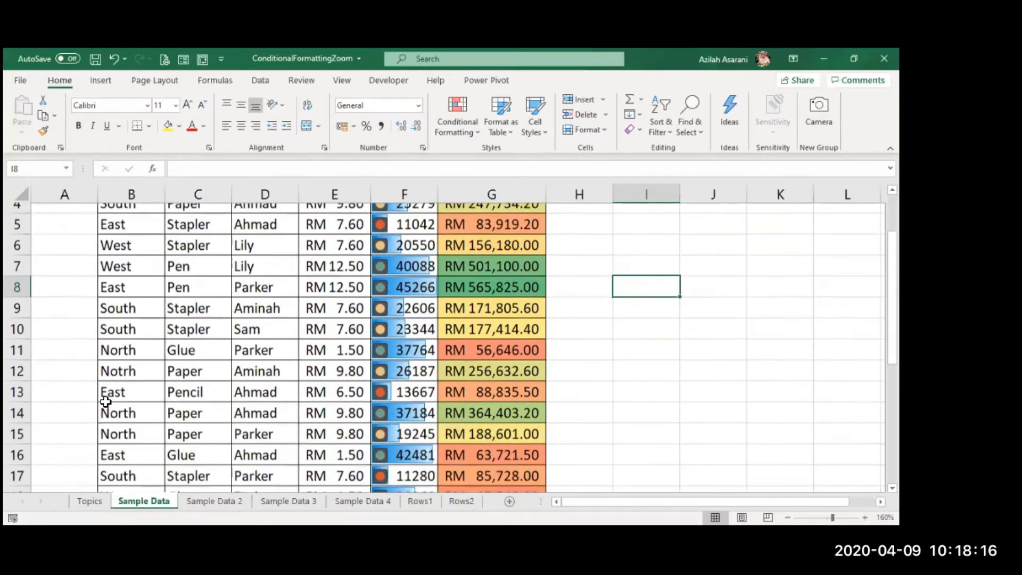
scroll(106, 402, "down", 2)
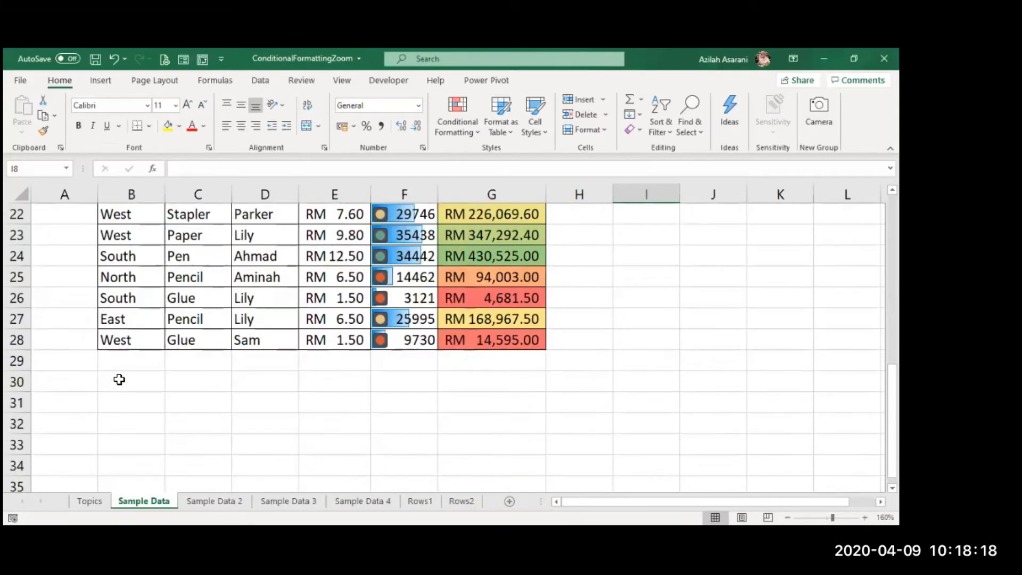
scroll(119, 378, "up", 6)
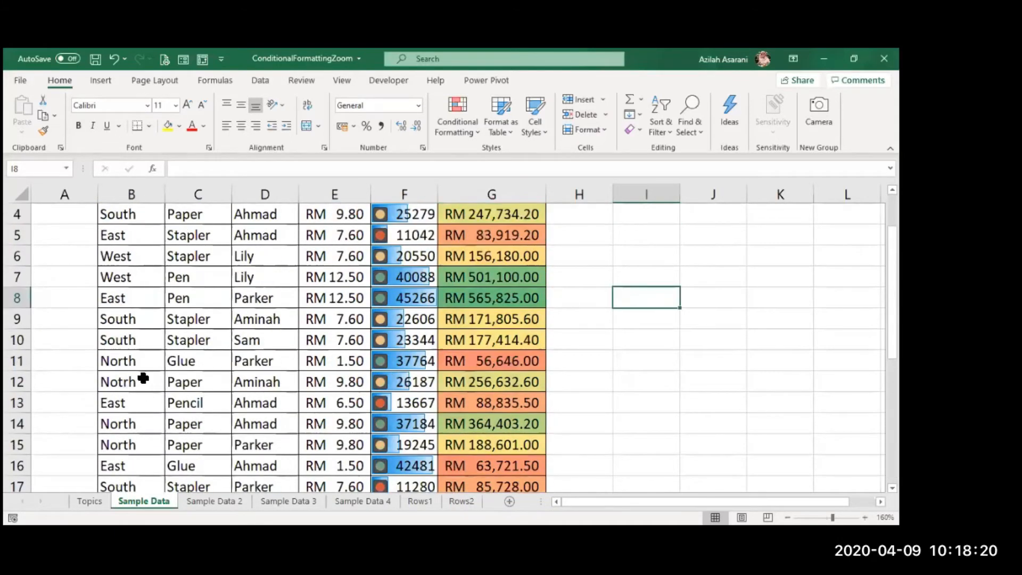
scroll(140, 372, "up", 3)
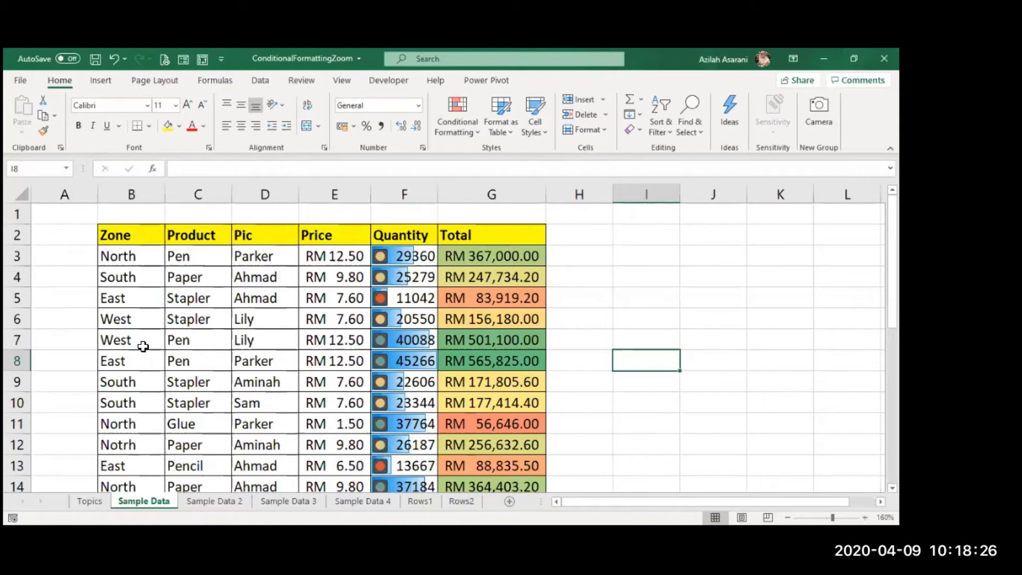
scroll(143, 347, "down", 3)
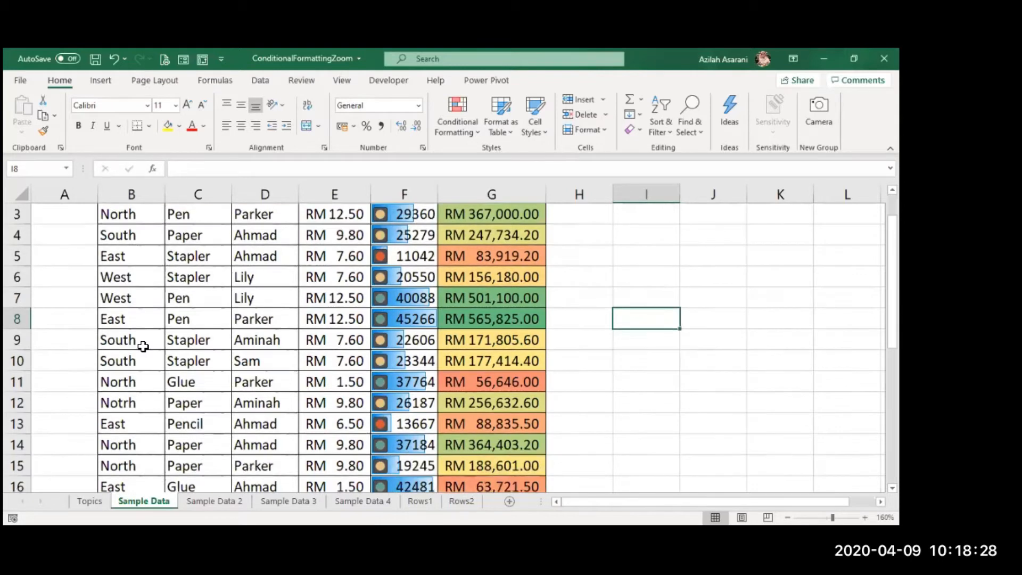
scroll(141, 347, "down", 1)
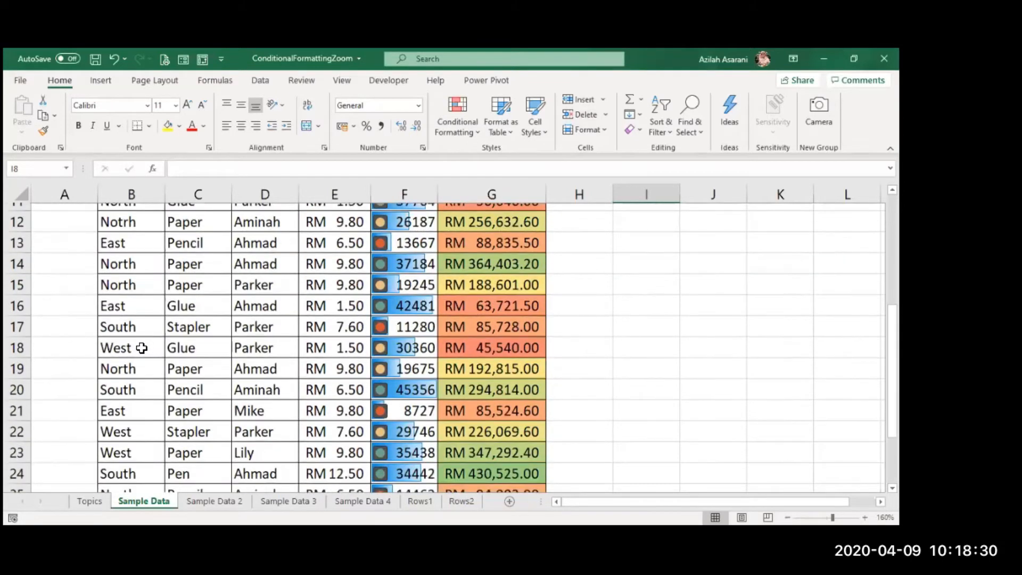
scroll(141, 347, "down", 2)
scroll(141, 348, "down", 2)
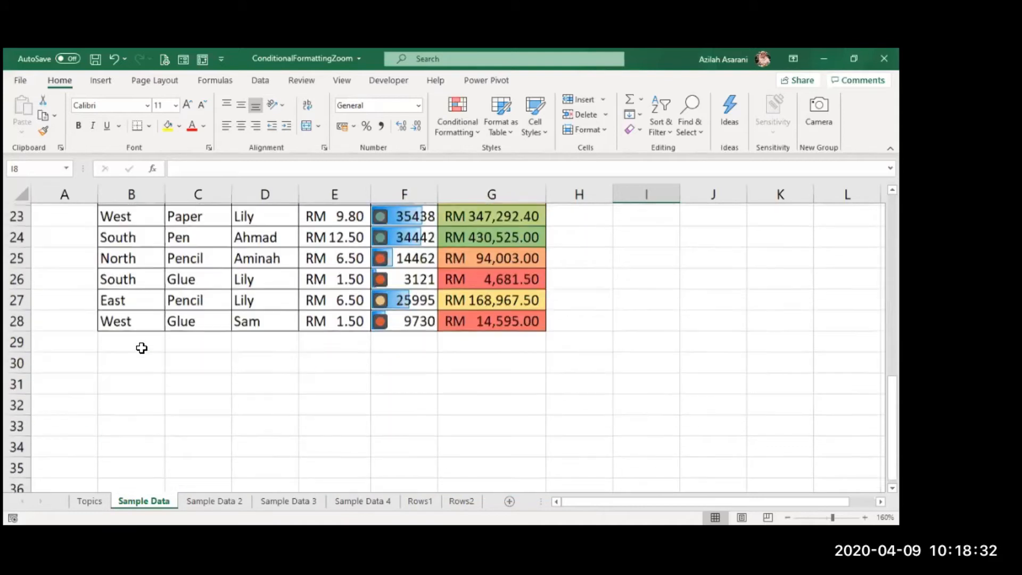
scroll(141, 348, "up", 2)
scroll(141, 348, "up", 3)
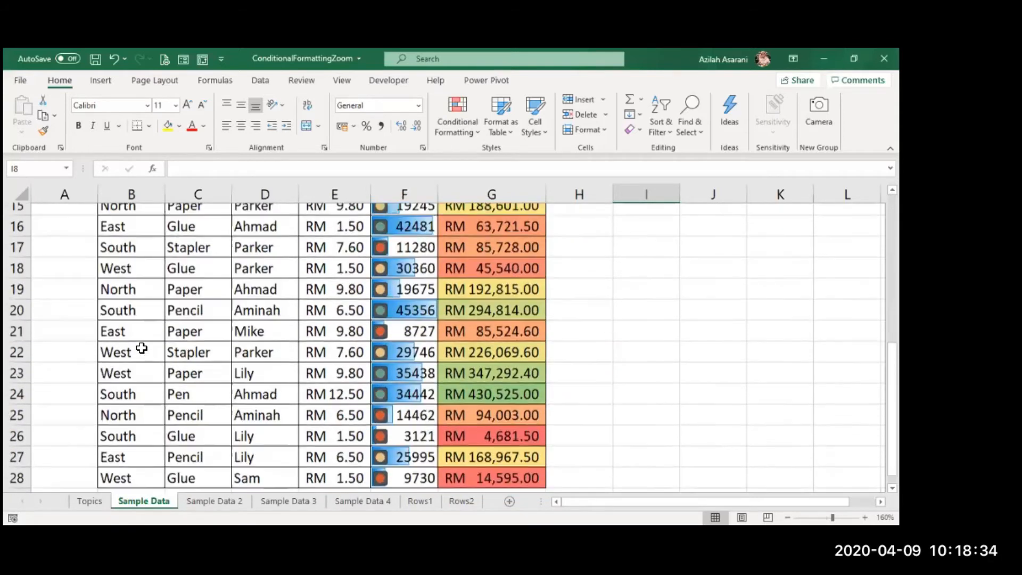
scroll(141, 348, "up", 4)
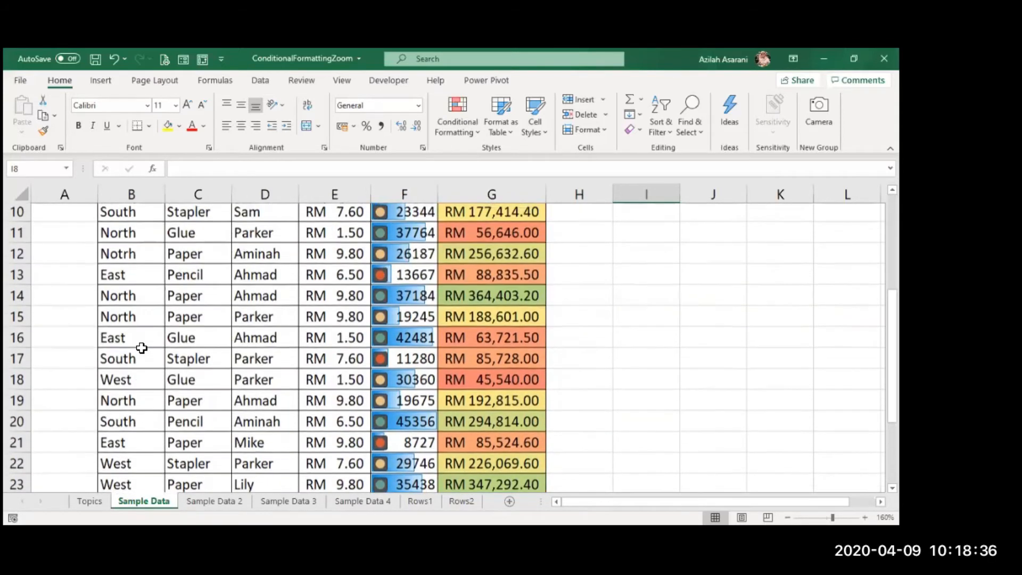
left_click(141, 346)
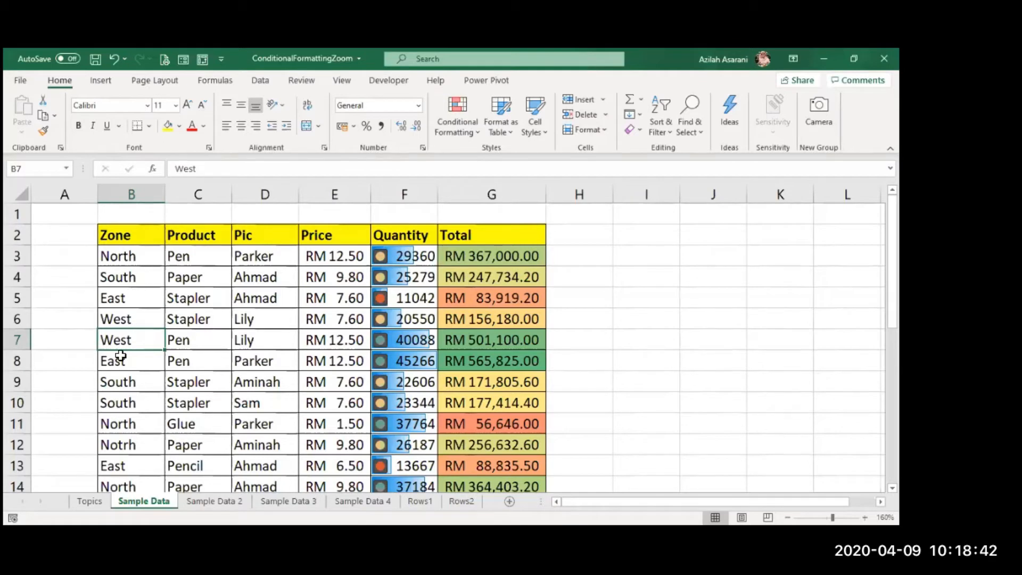
- Display the pick list of existing Zone entries for cell B8 to check for repeated or misspelled names, leaving the cell unchanged
left_click(130, 361)
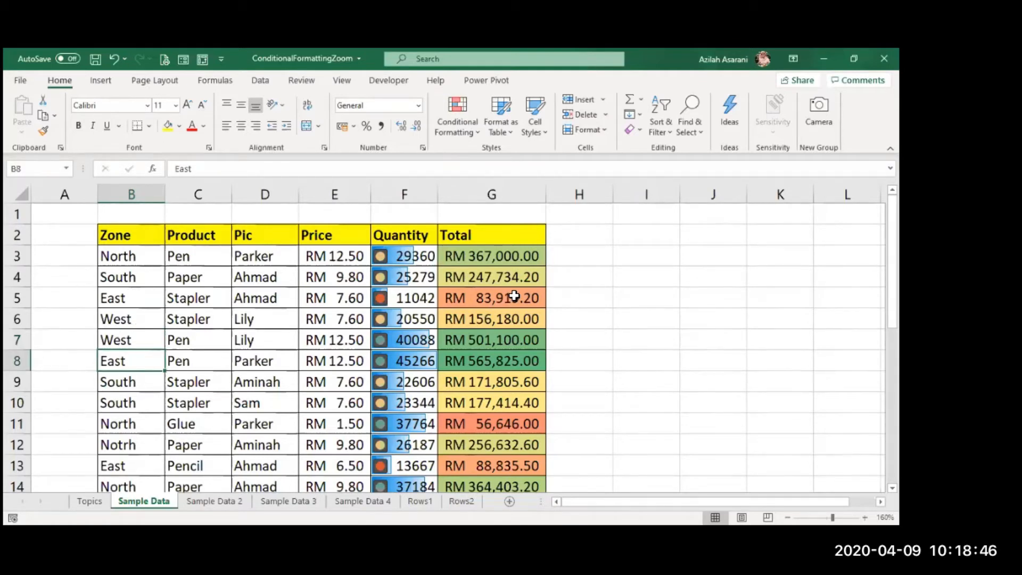
key("alt+Down")
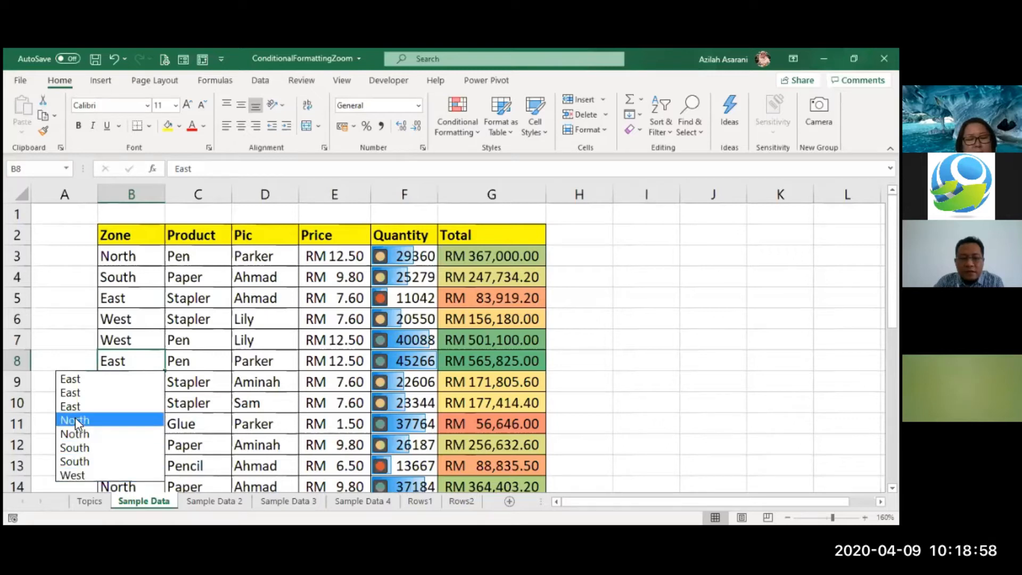
key("Escape")
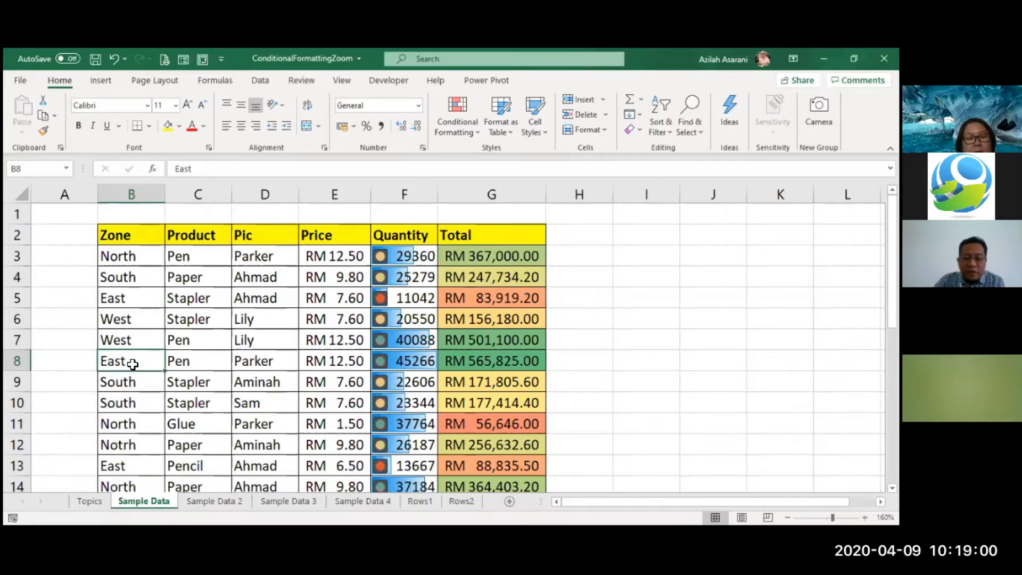
key("alt+Down")
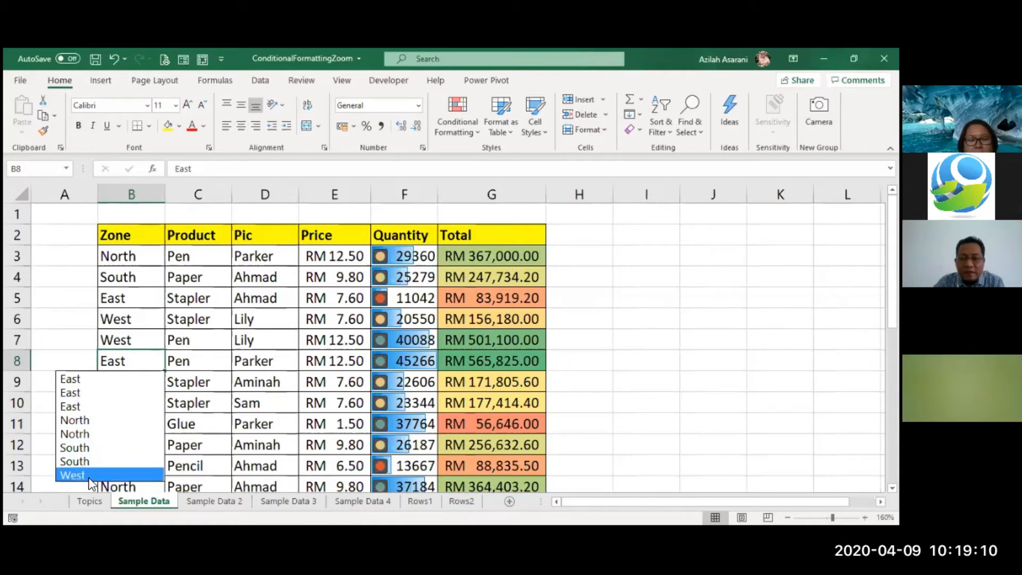
left_click(347, 353)
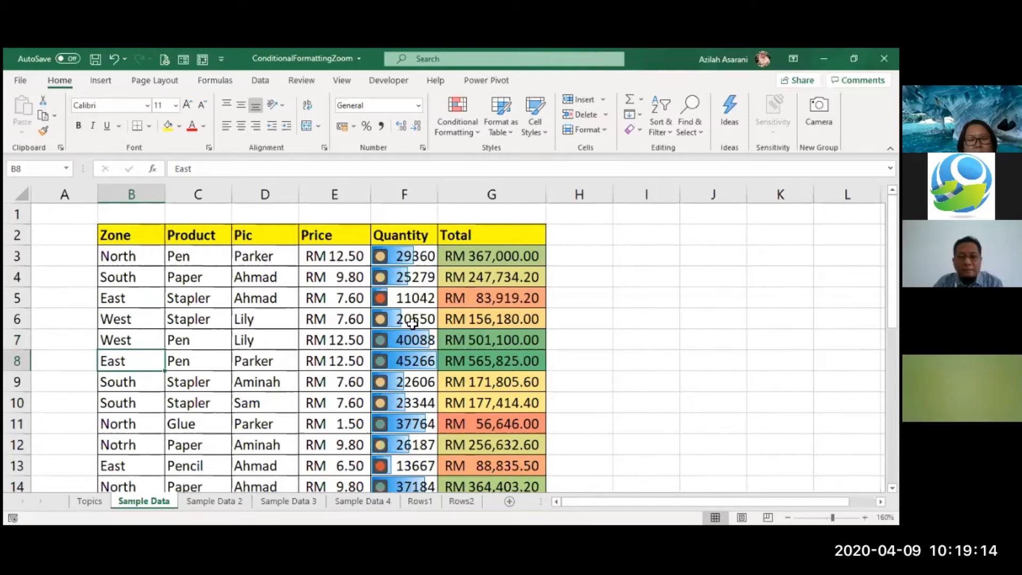
left_click(646, 239)
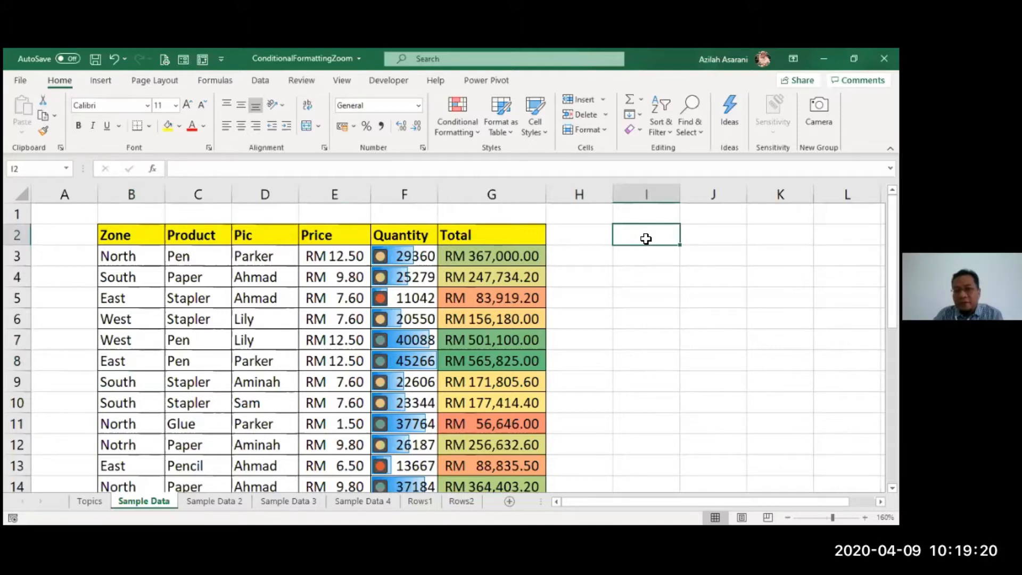
- Highlight duplicate Zone values from cell B3 to B28 using Light Red Fill with Dark Red Text
left_click_drag(139, 252, 126, 501)
scroll(373, 237, "up", 5)
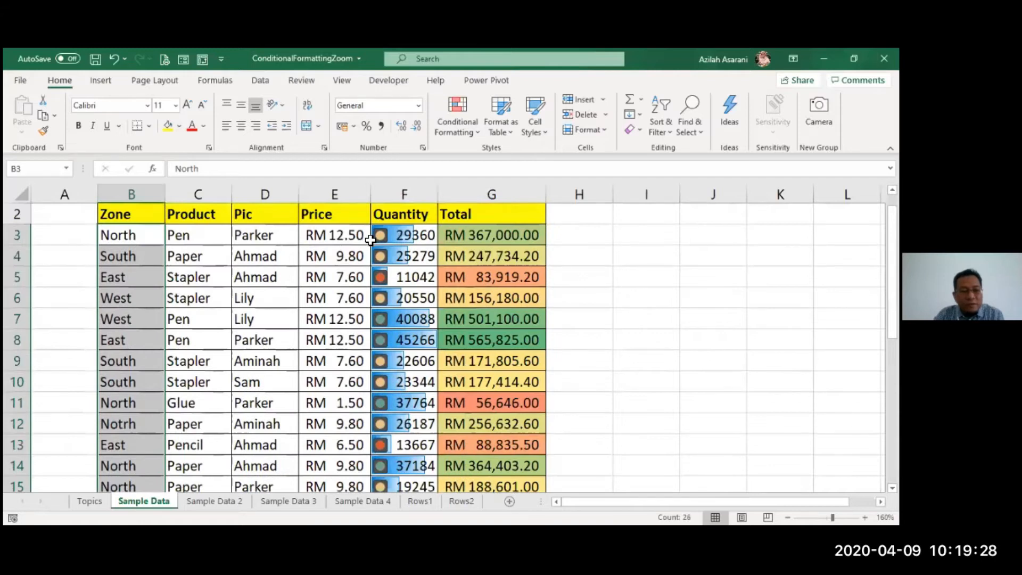
scroll(370, 240, "down", 1)
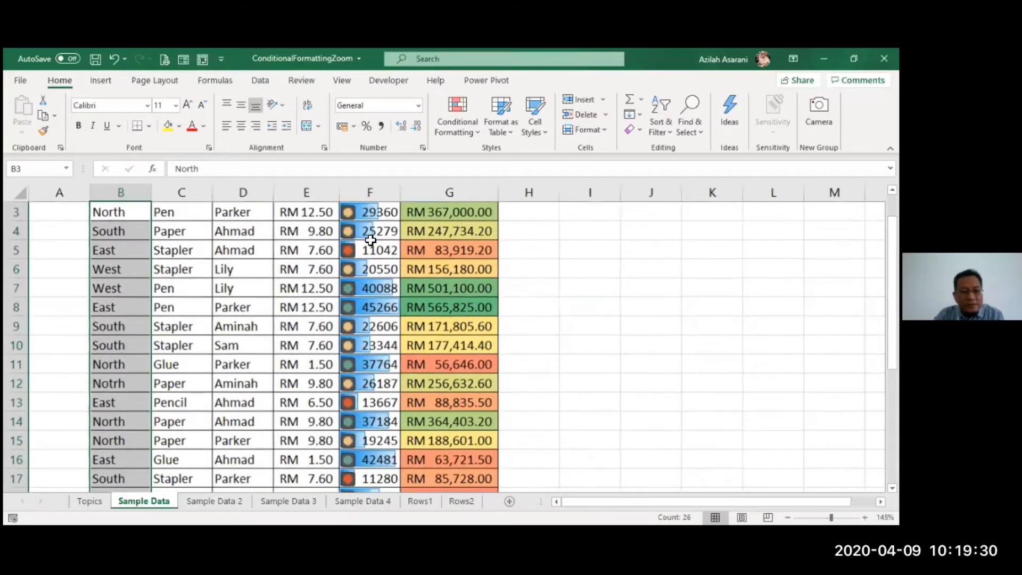
scroll(461, 117, "down", 1)
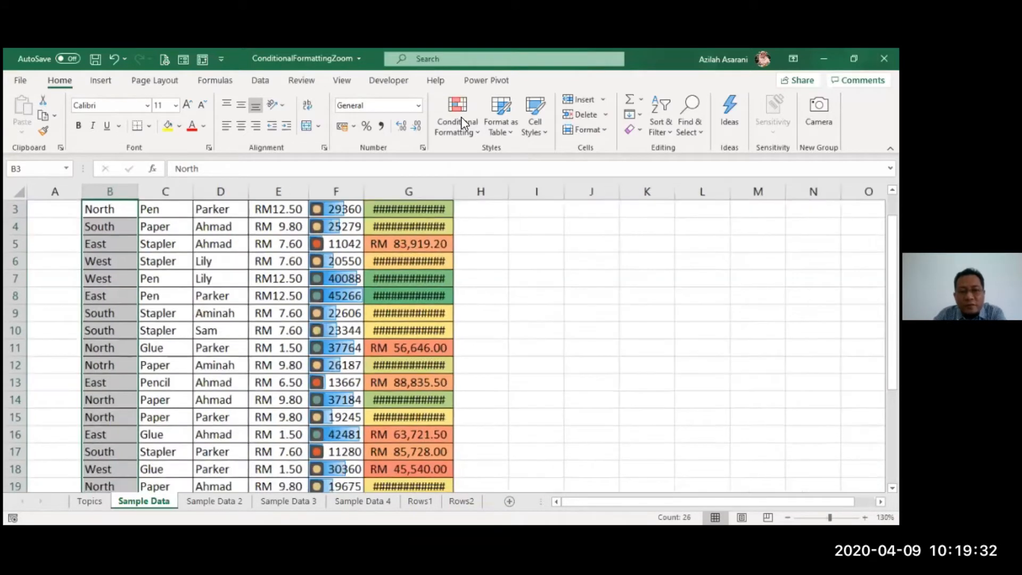
scroll(461, 117, "down", 1)
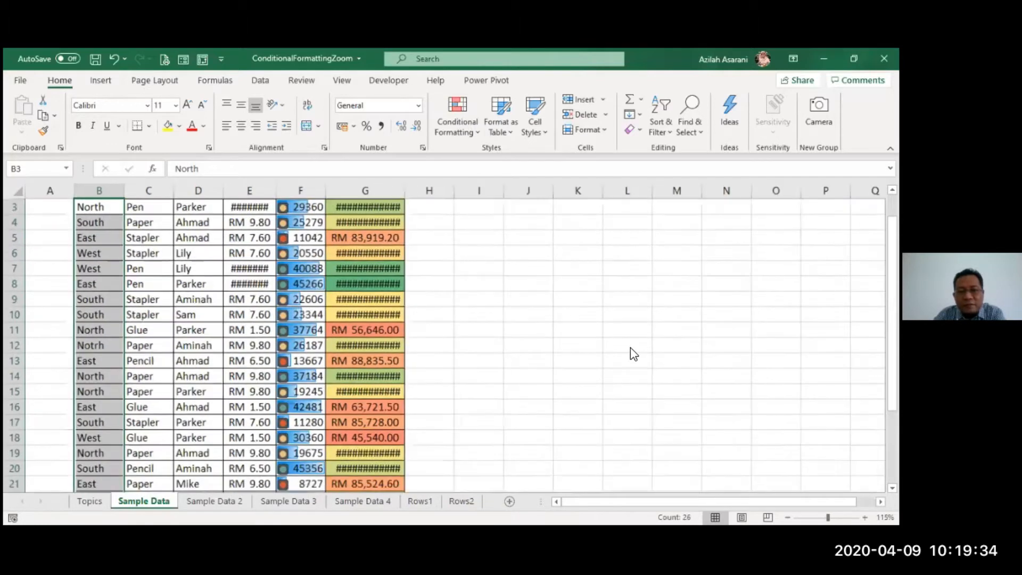
scroll(504, 371, "down", 2)
left_click(457, 117)
mouse_move(487, 154)
left_click(612, 299)
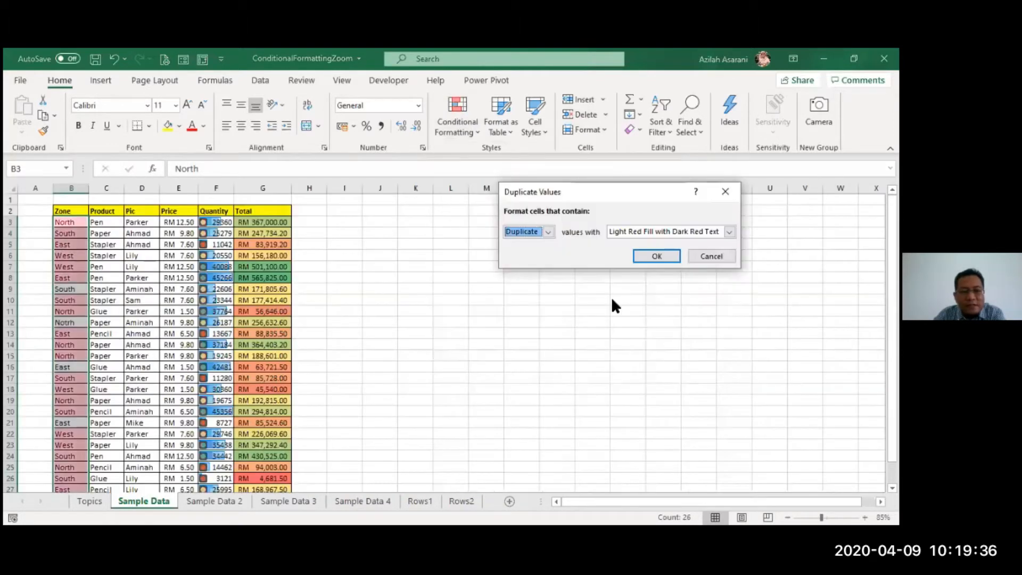
left_click(644, 260)
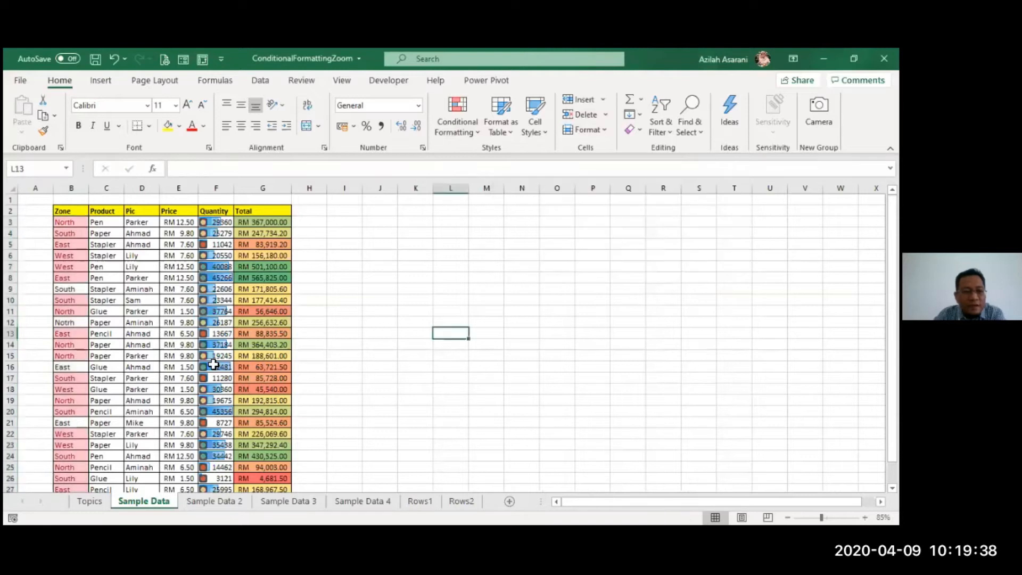
- Check the unhighlighted Zone entries and remove the trailing space after South in cell B9
left_click(66, 289)
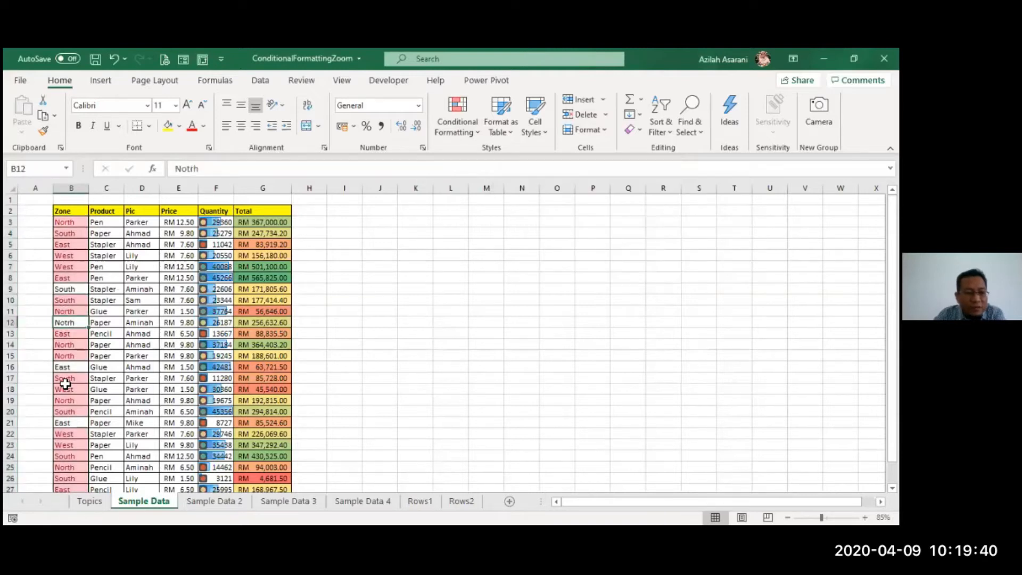
left_click(70, 424)
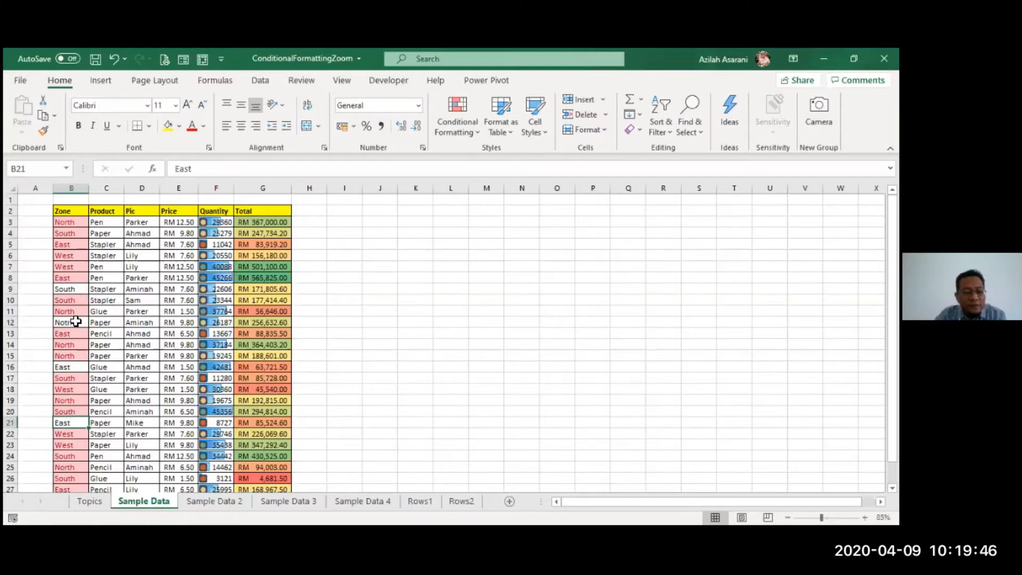
scroll(75, 321, "up", 5, "ctrl")
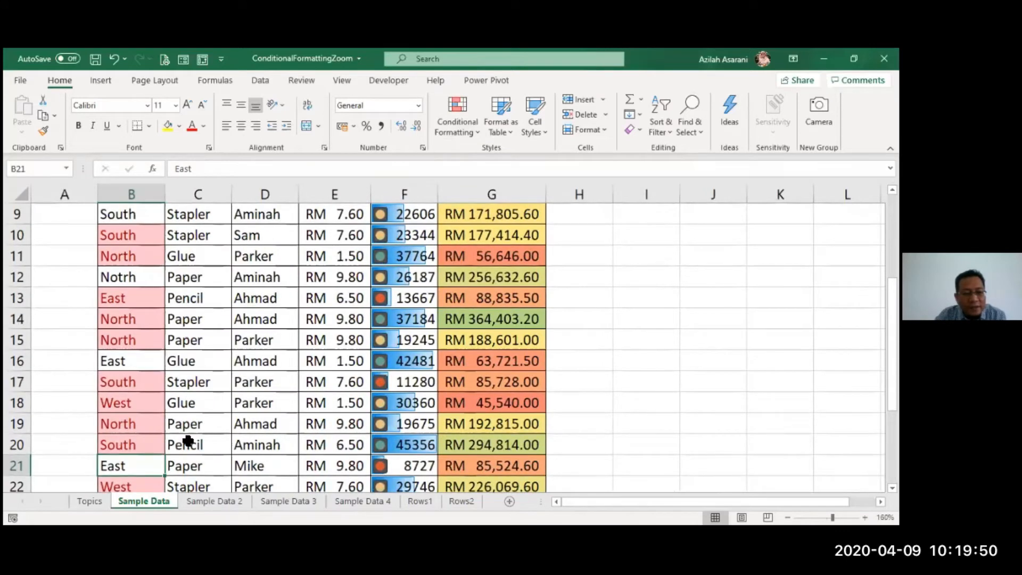
scroll(188, 441, "up", 1, "ctrl")
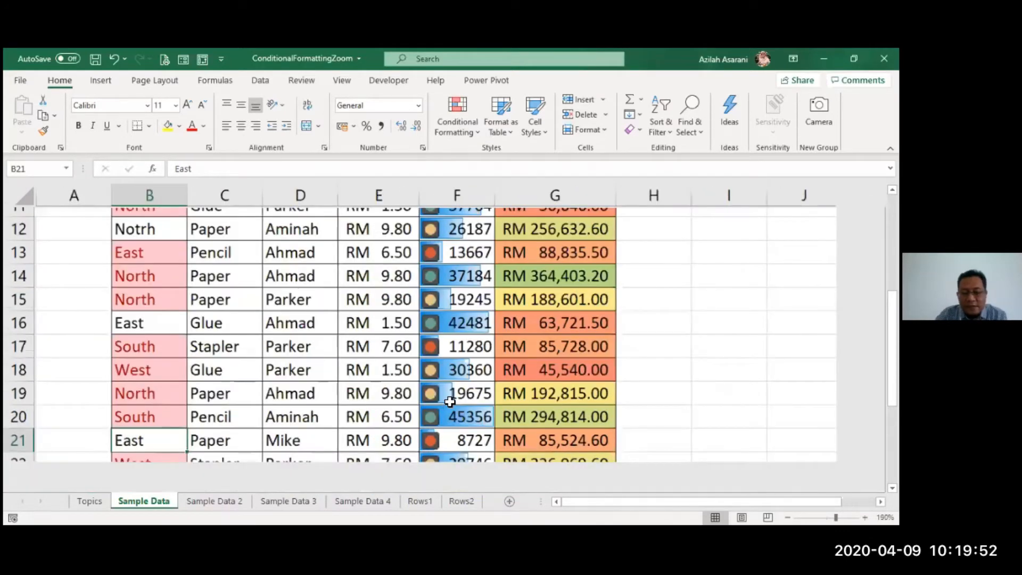
scroll(450, 401, "up", 1, "ctrl")
scroll(449, 401, "up", 1, "ctrl")
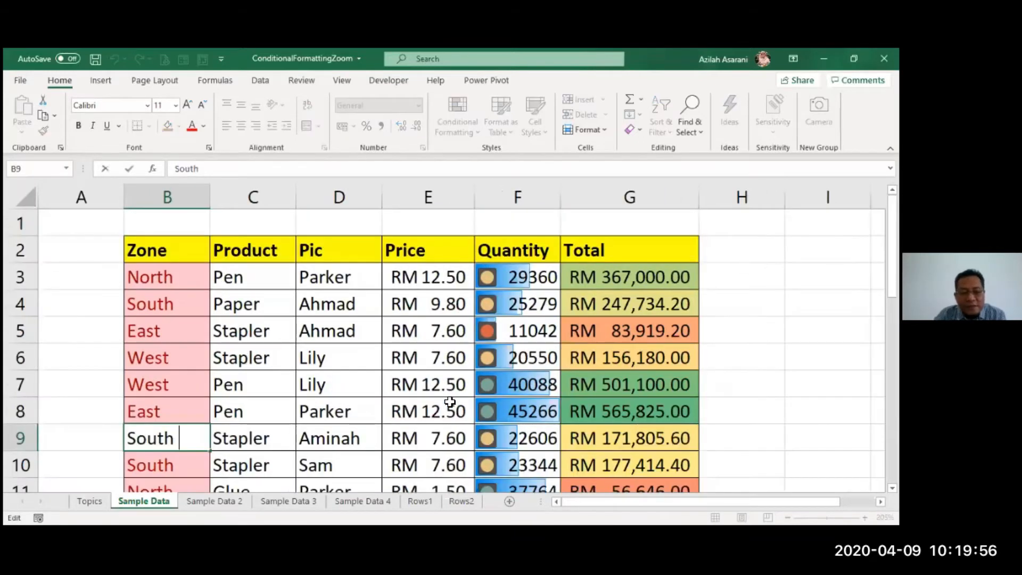
key("BackSpace")
key("Return")
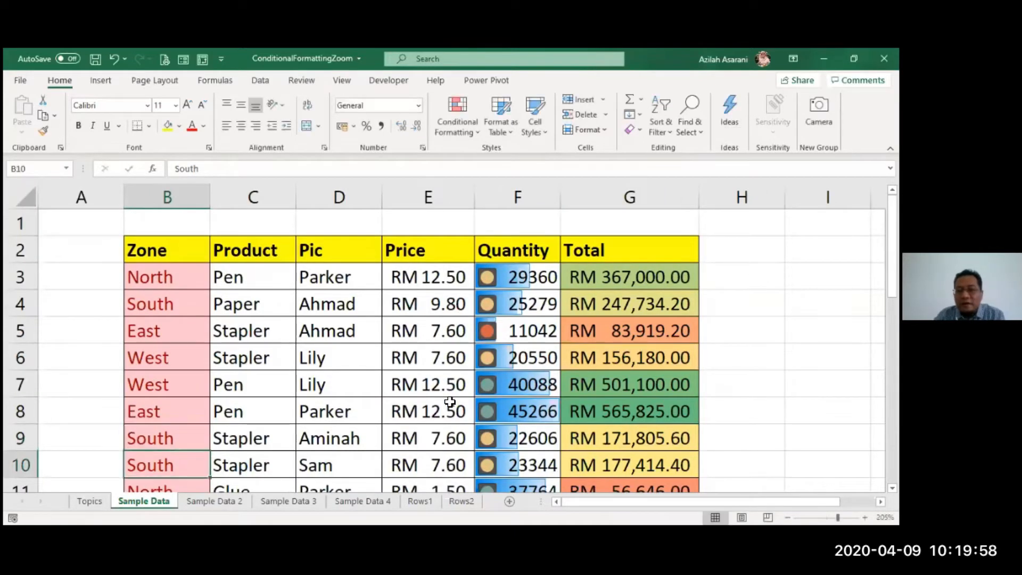
- Correct the misspelled zone in cell B12 to North
scroll(263, 417, "down", 2)
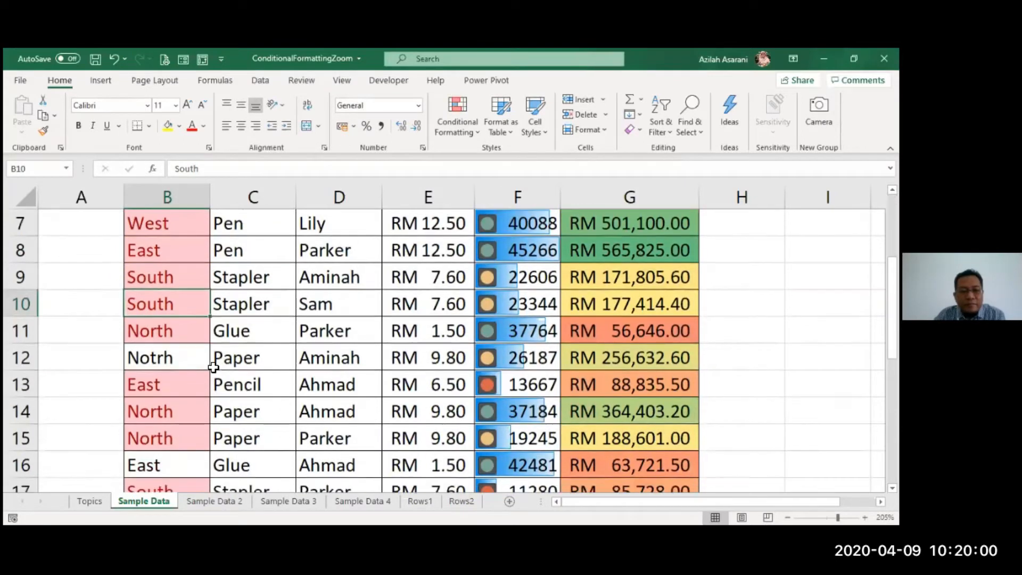
key("Down")
key("Down")
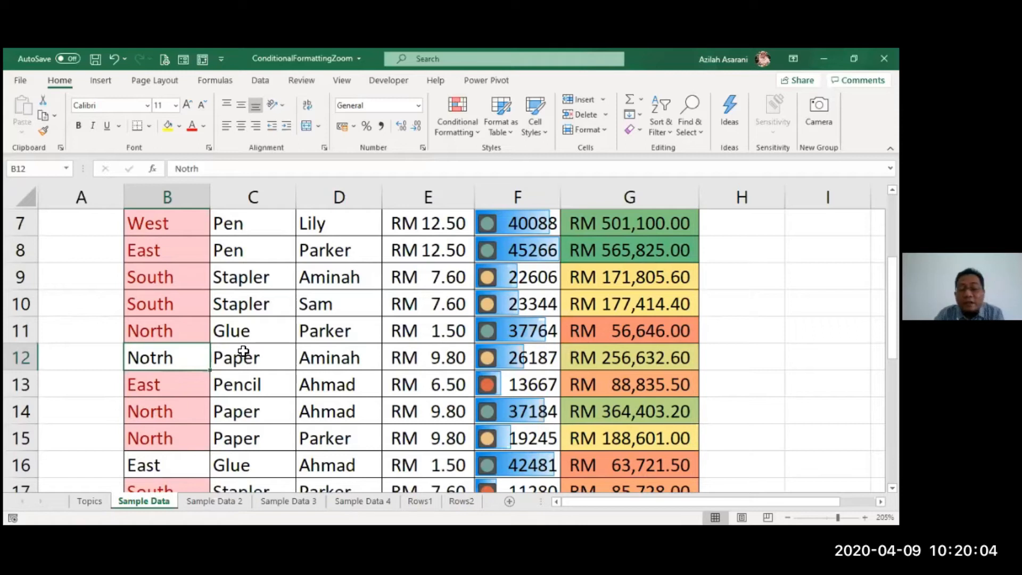
type("No")
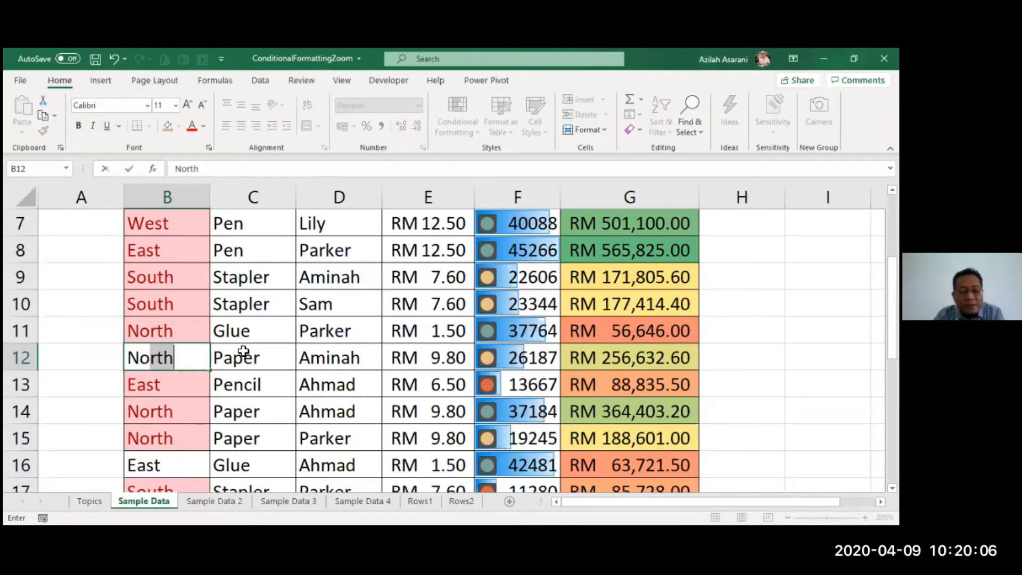
key("Escape")
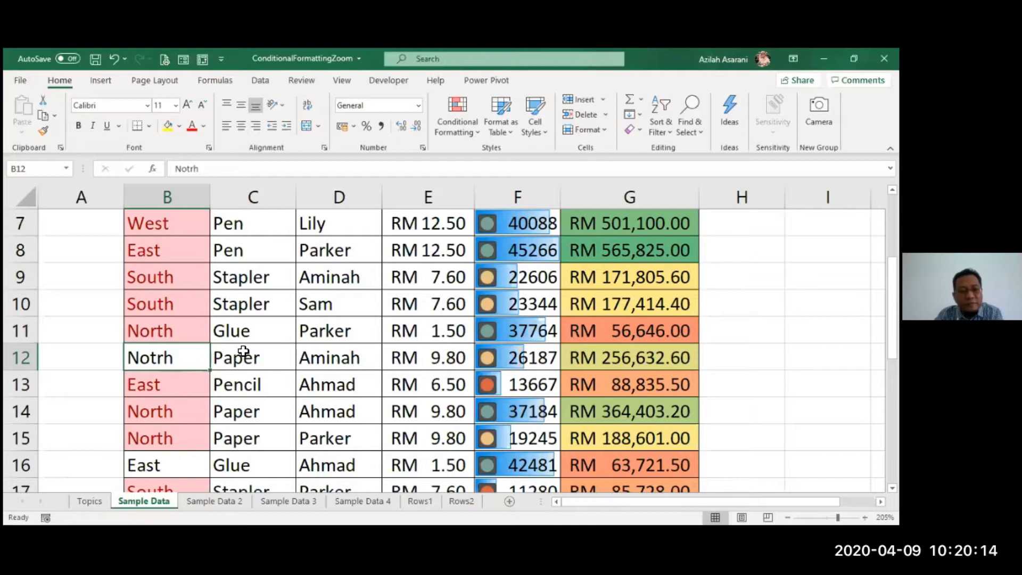
type("North")
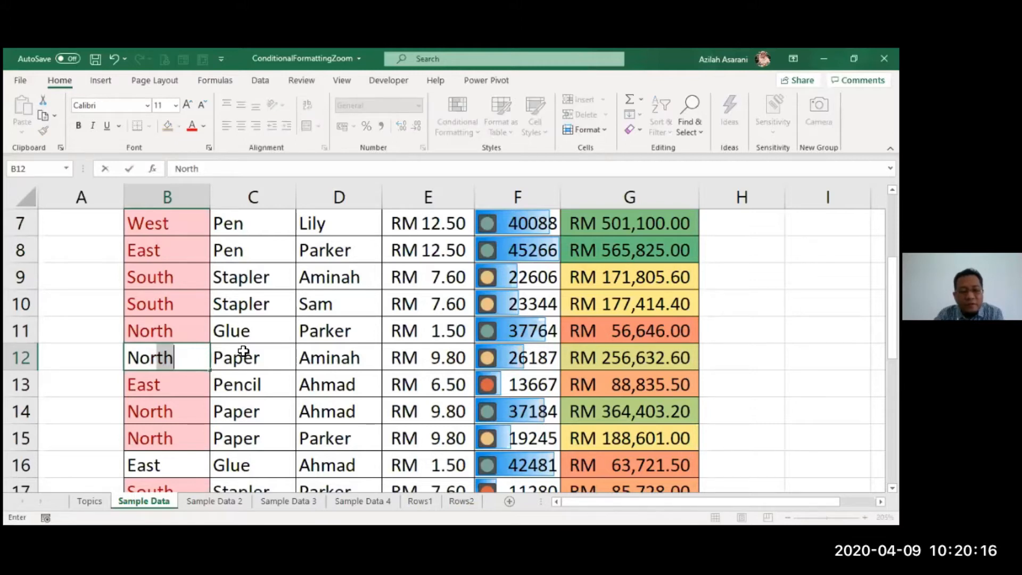
key("Return")
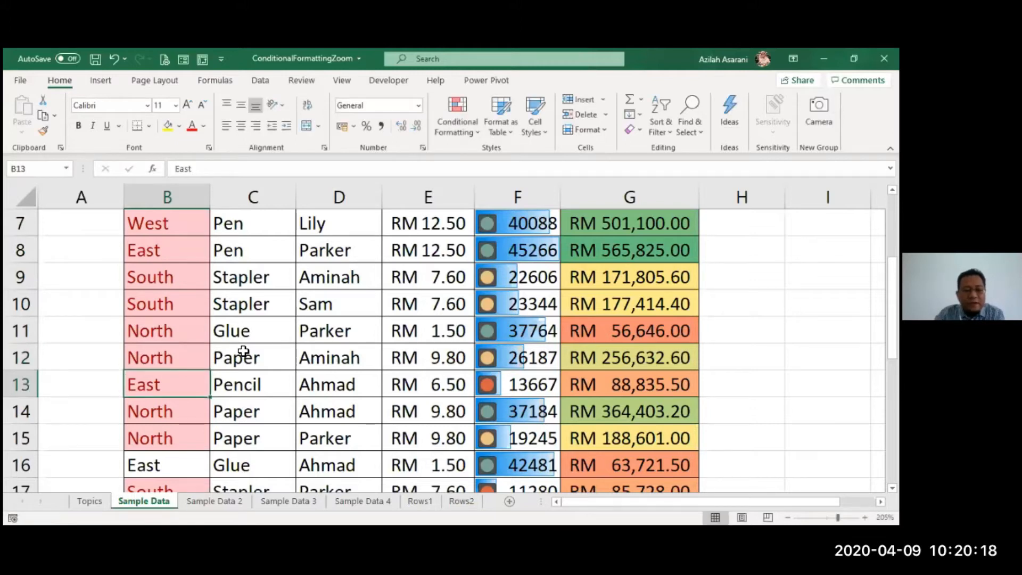
- Remove the trailing spaces after East in Zone cells B16 and B21
left_click(168, 465)
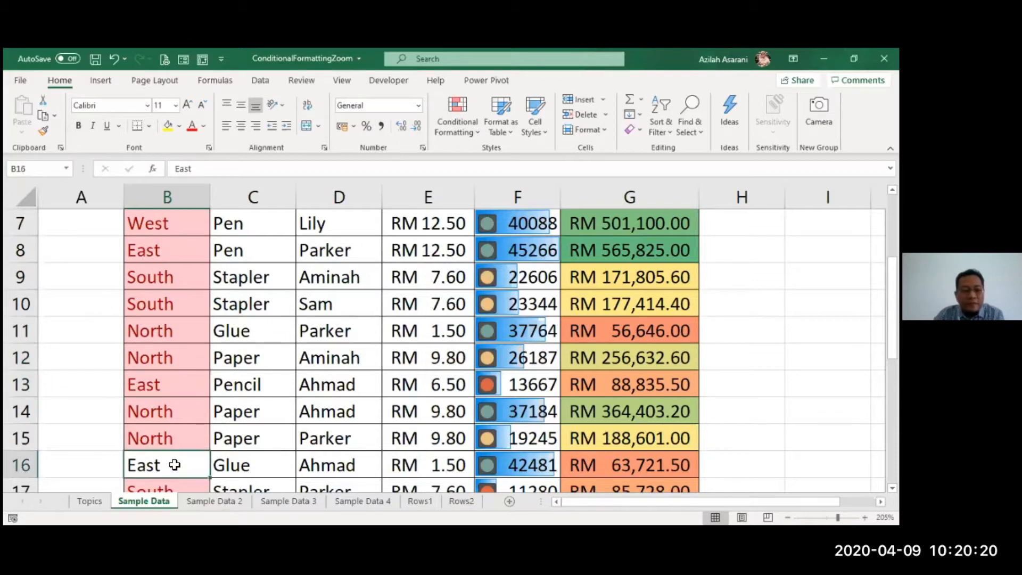
type("East")
key("Return")
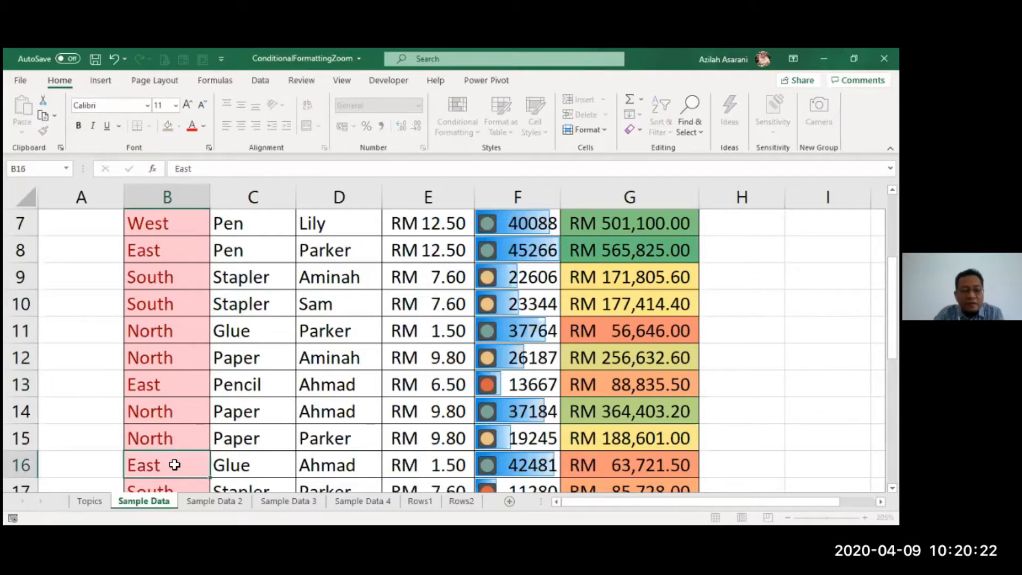
scroll(152, 390, "down", 3)
double_click(183, 332)
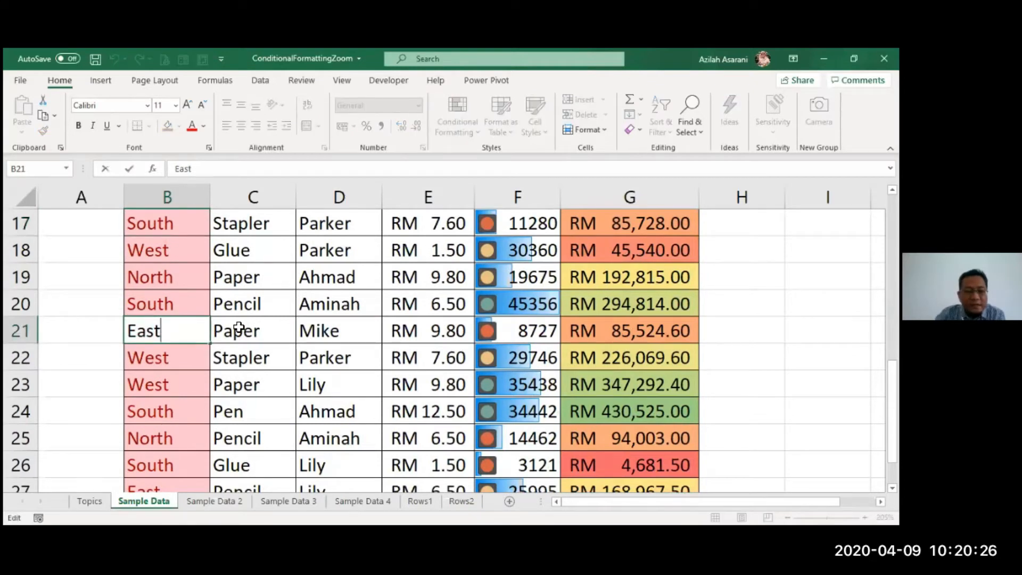
key("BackSpace")
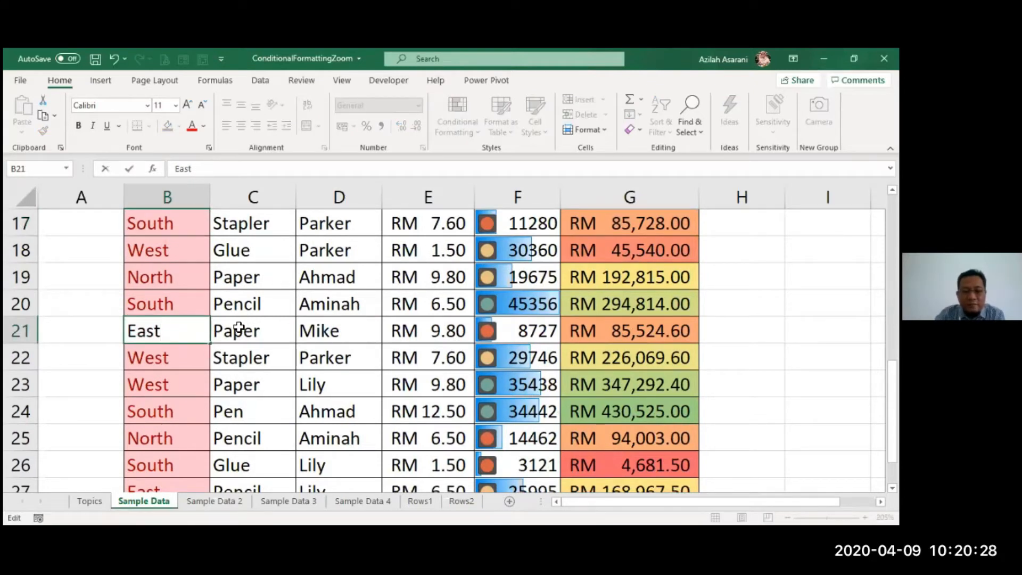
key("Return")
- Clear the conditional formatting rules from the Zone cells B3 to B28 only
scroll(274, 332, "down", 1)
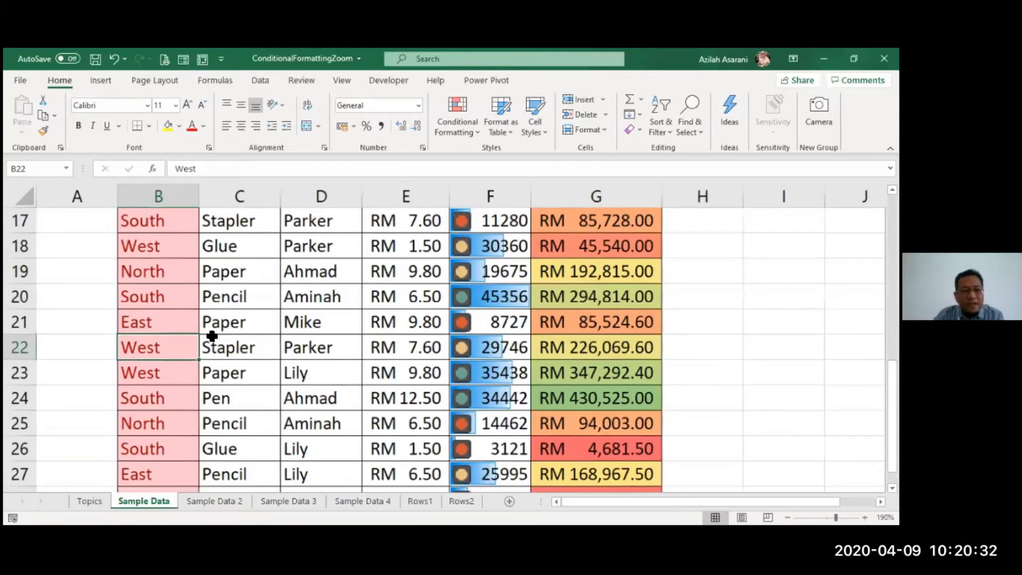
scroll(208, 330, "down", 1)
scroll(59, 221, "down", 1)
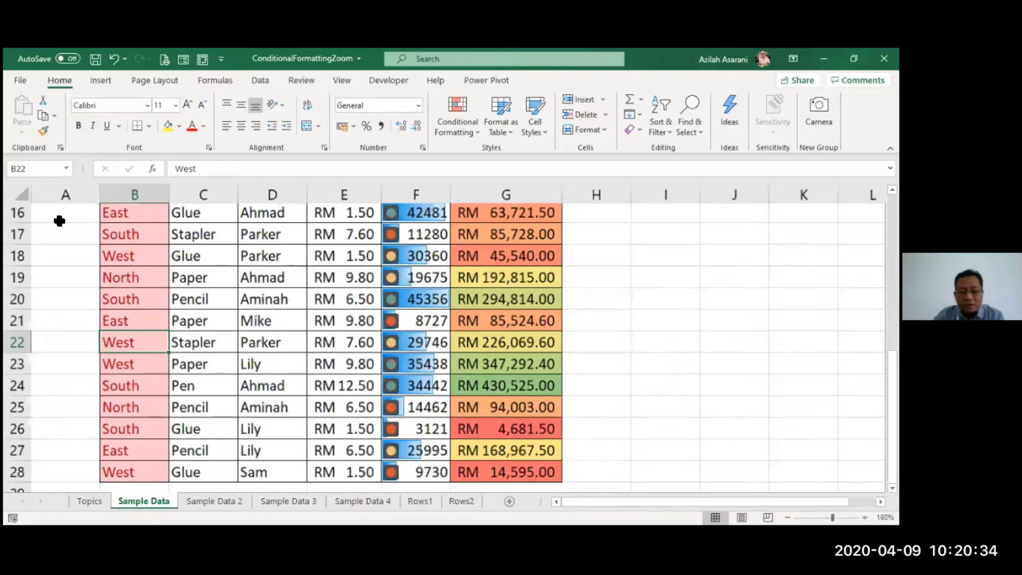
scroll(60, 221, "down", 1)
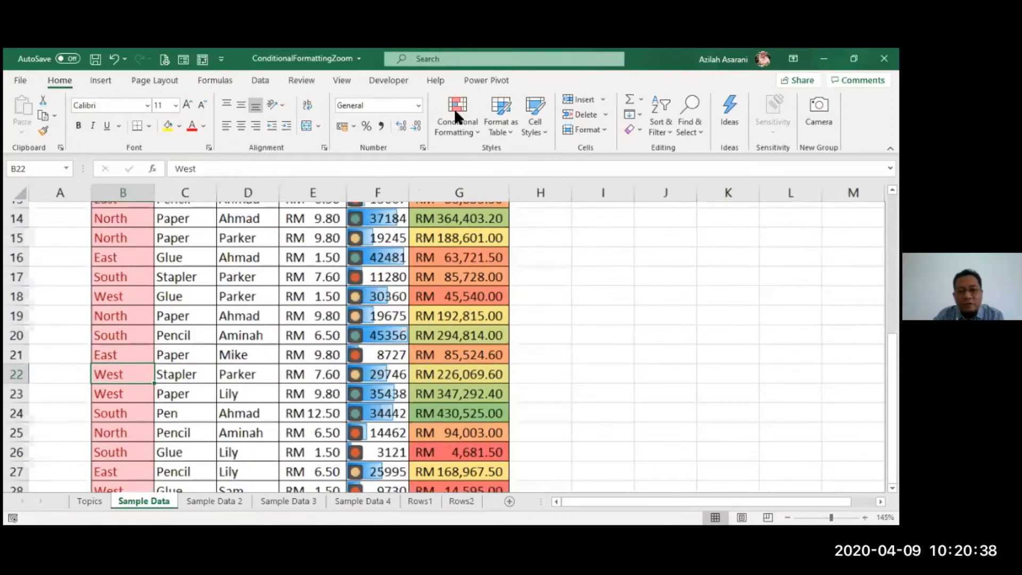
left_click(454, 108)
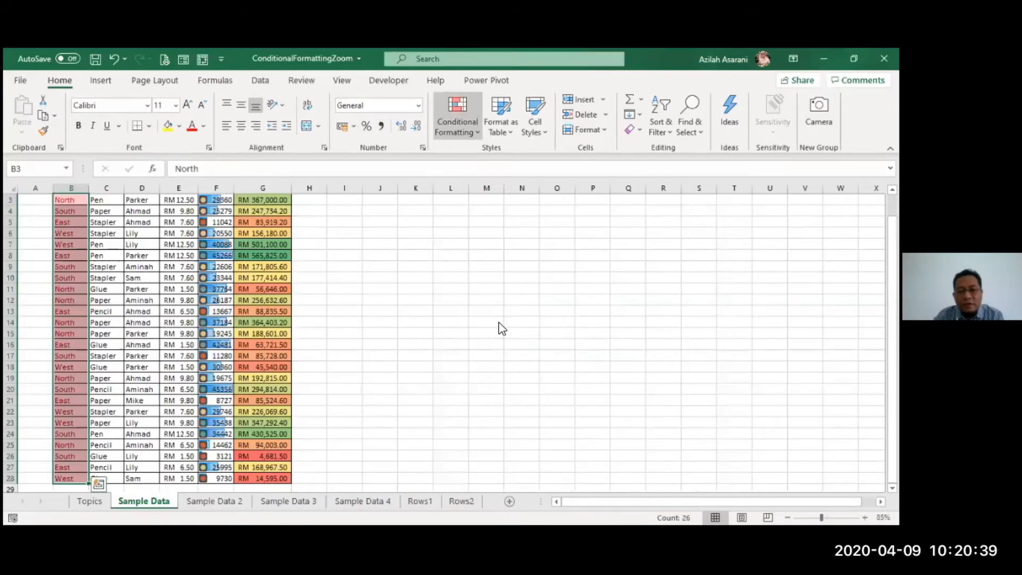
mouse_move(497, 330)
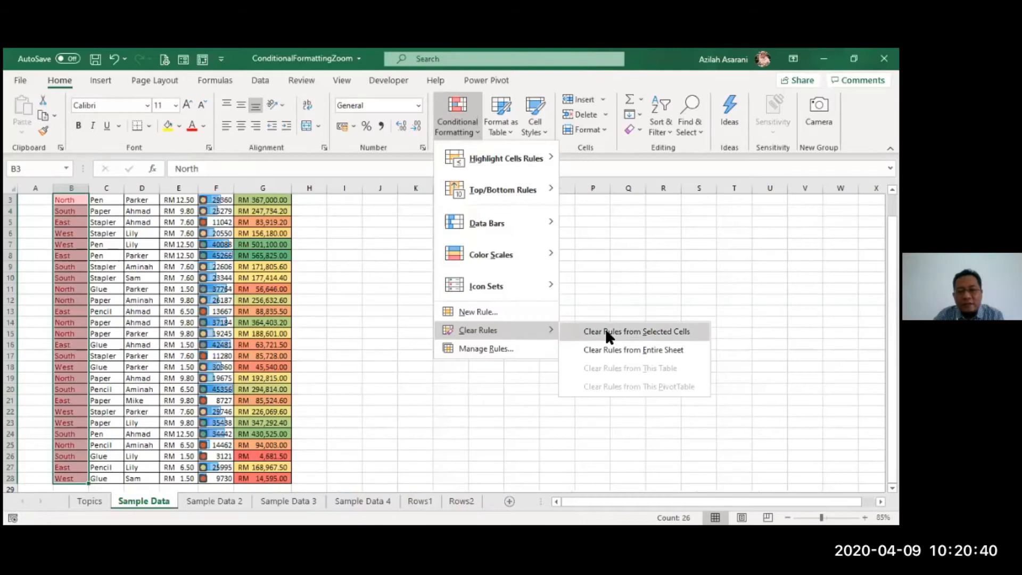
left_click(606, 330)
left_click(442, 344)
- Enter the heading Zone in cell I2 and the value North in cell I3
scroll(441, 326, "up", 1)
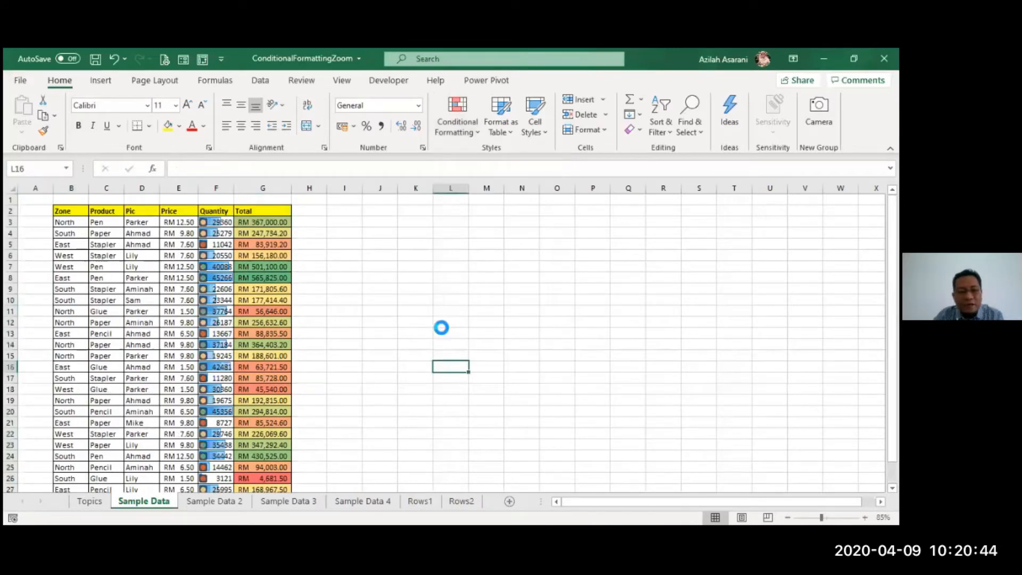
scroll(441, 326, "up", 3)
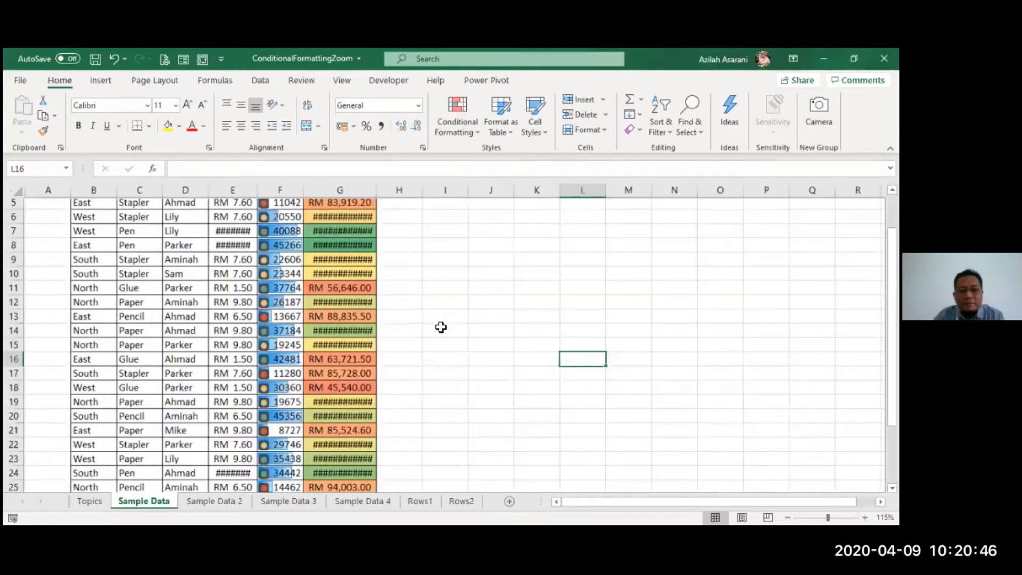
scroll(441, 327, "up", 1)
scroll(440, 327, "up", 1)
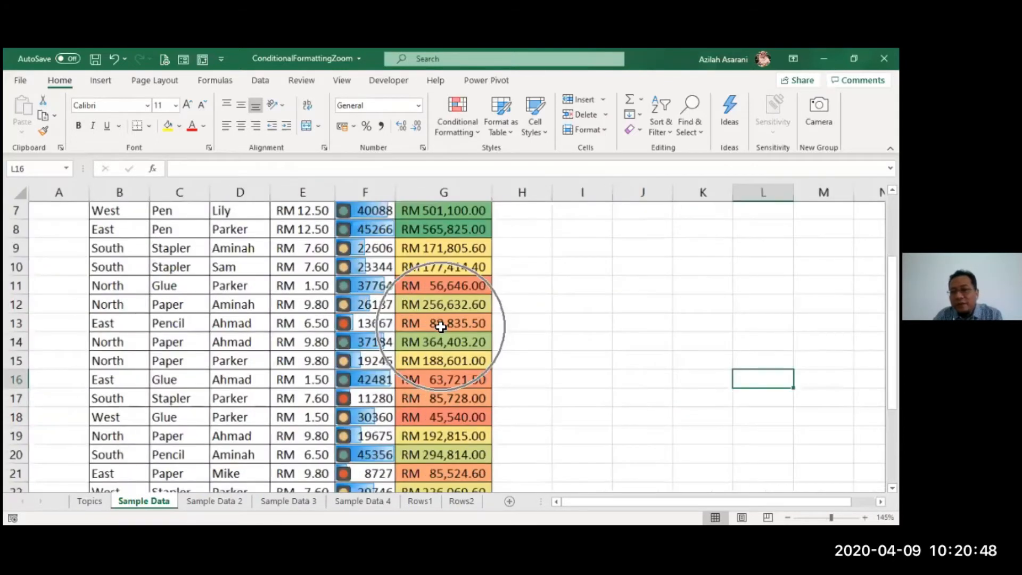
scroll(440, 327, "up", 2)
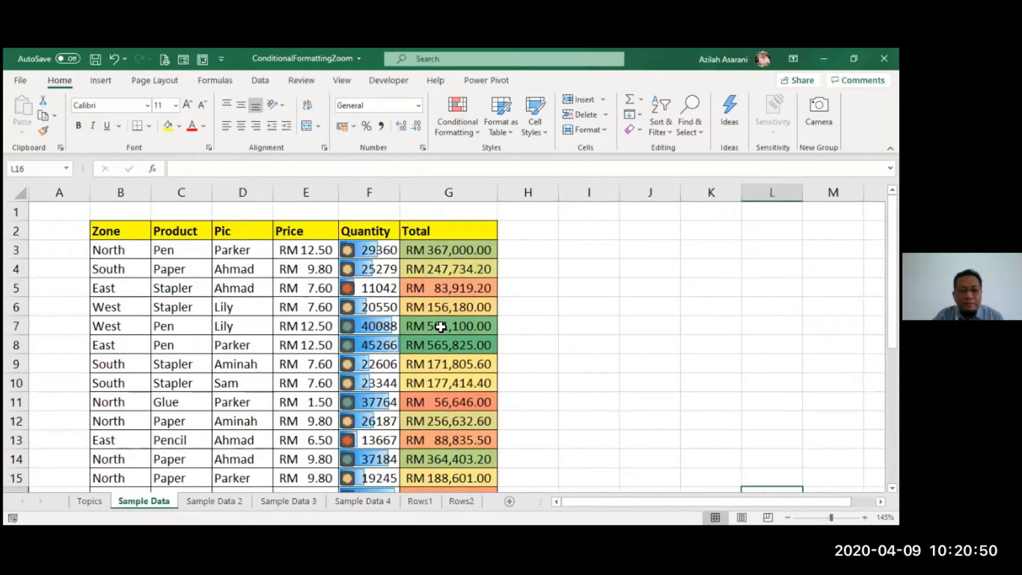
left_click(441, 327)
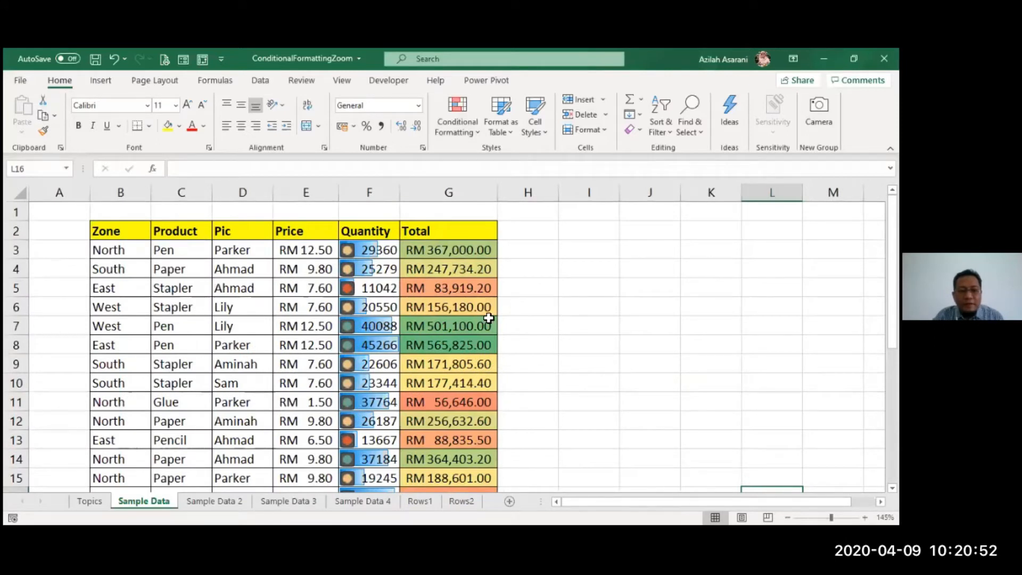
left_click(595, 232)
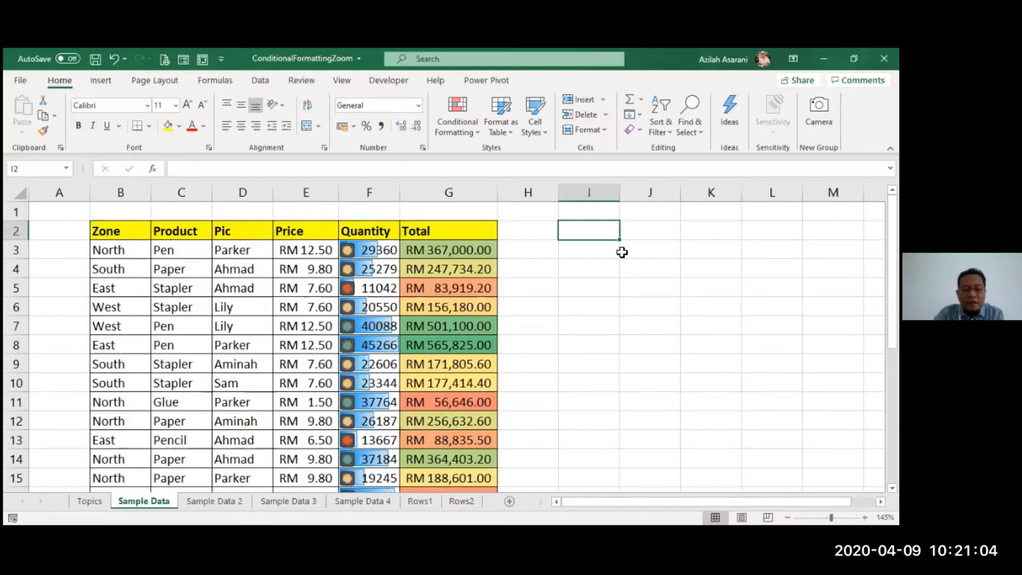
type("Zone")
key("Return")
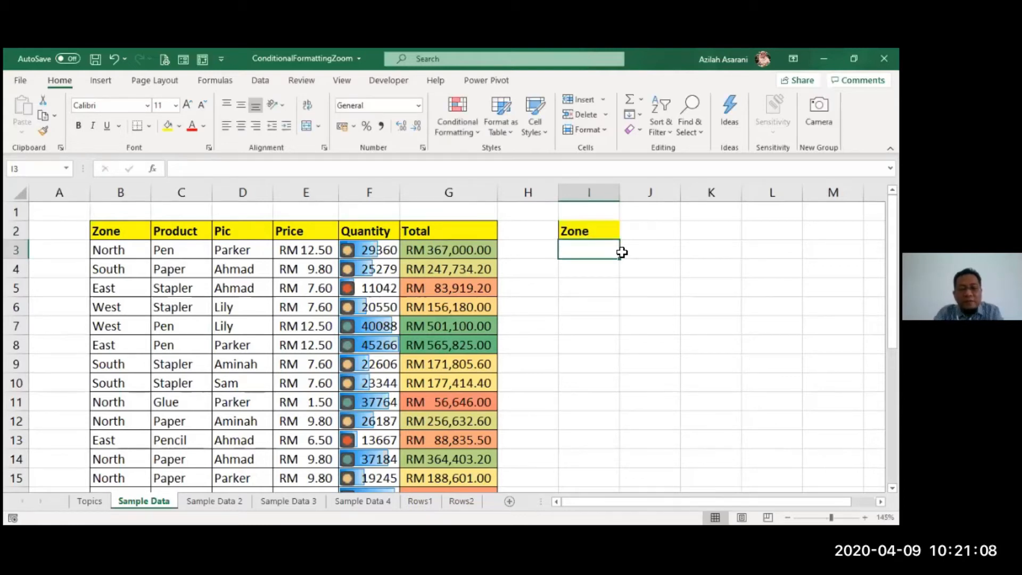
type("North")
key("Return")
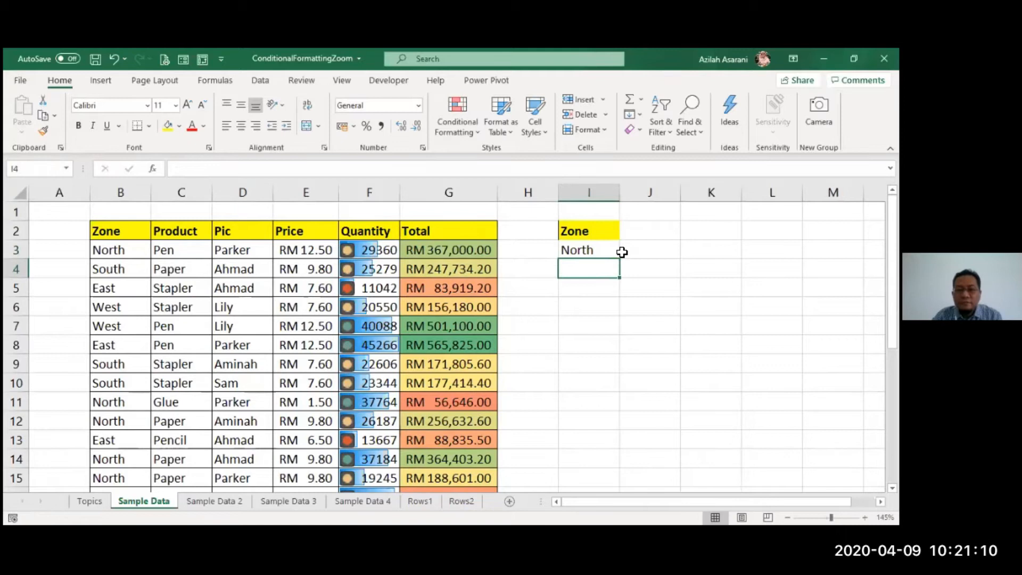
- Highlight the Zone cells B3 to B28 that are equal to cell $I$3 using Light Red Fill with Dark Red Text
left_click(121, 250)
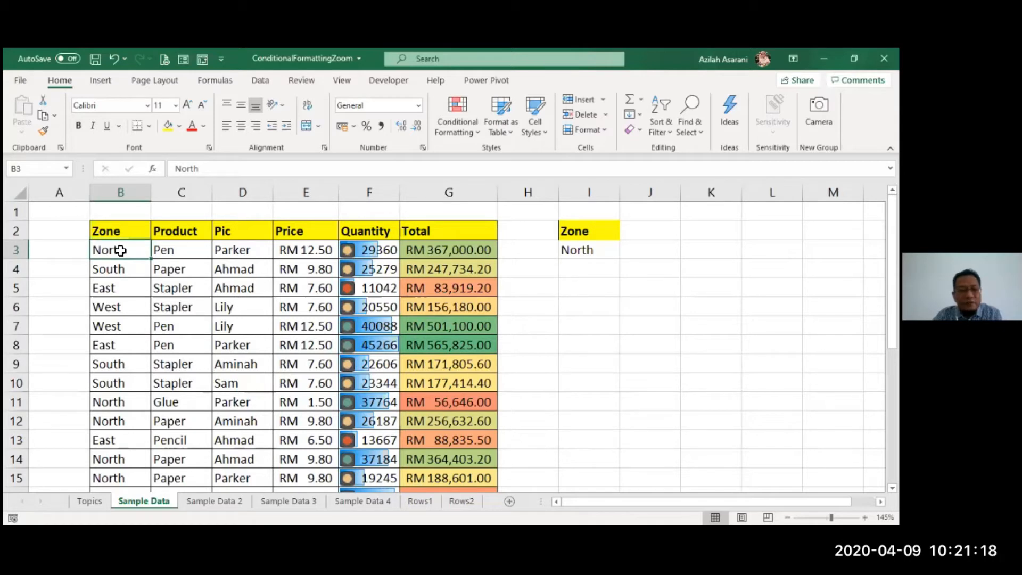
key("ctrl+shift+Down")
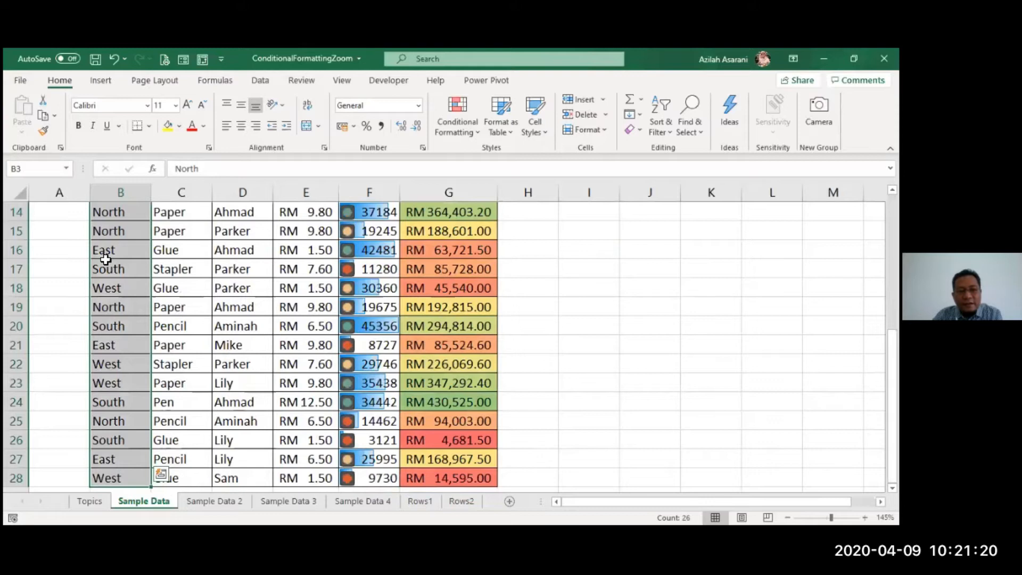
scroll(105, 259, "up", 5)
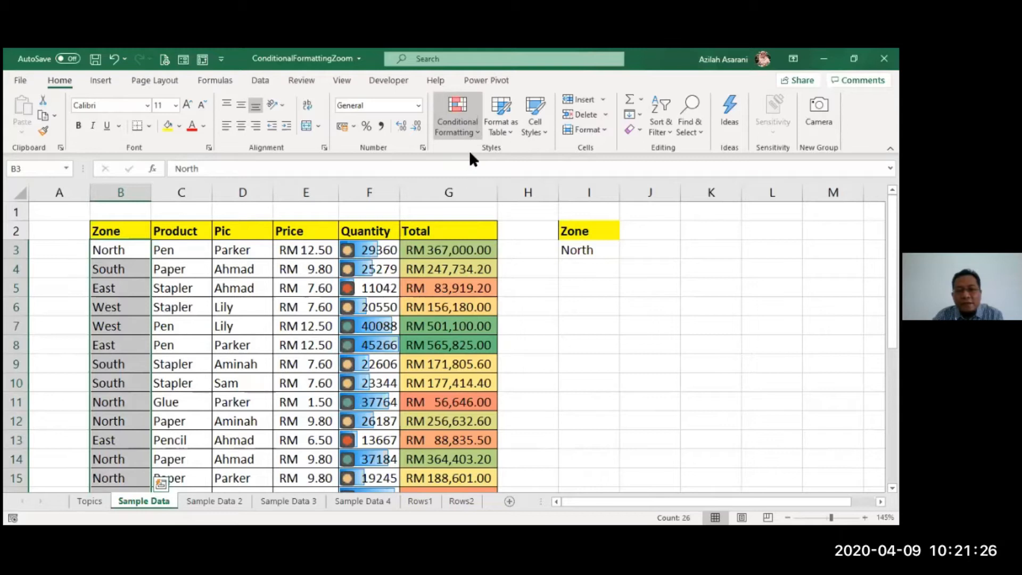
left_click(464, 131)
mouse_move(506, 158)
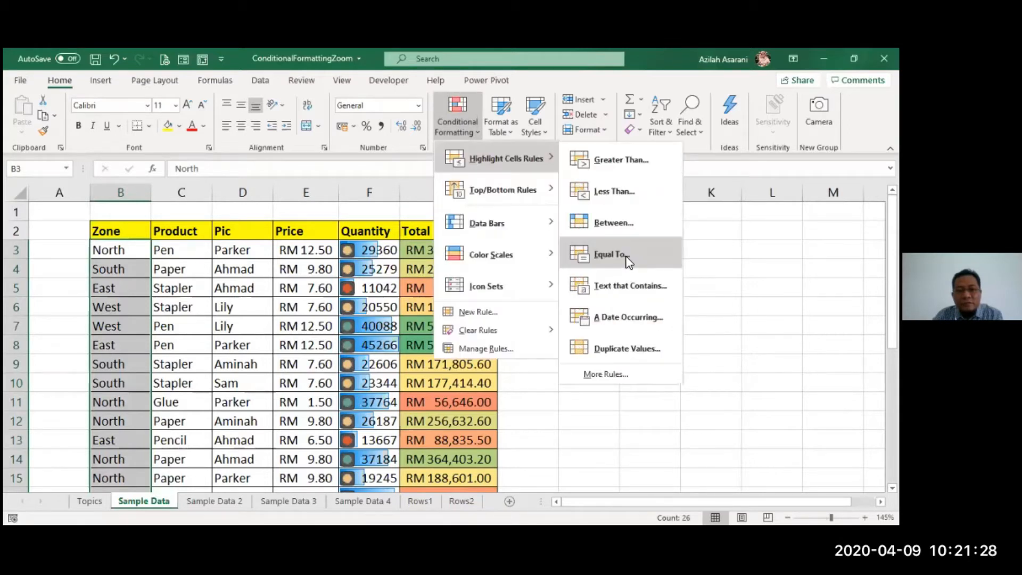
left_click(612, 255)
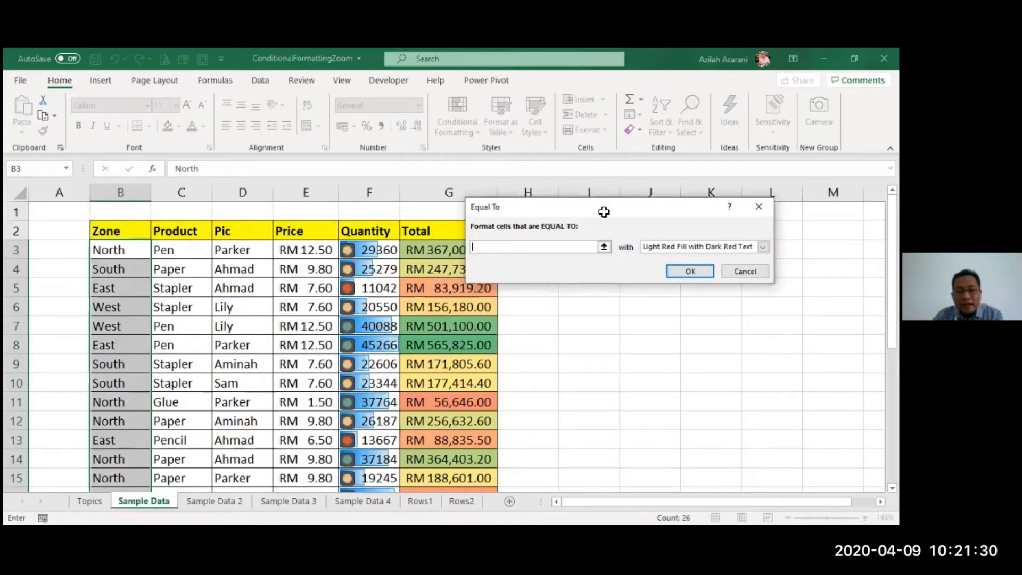
left_click(581, 250)
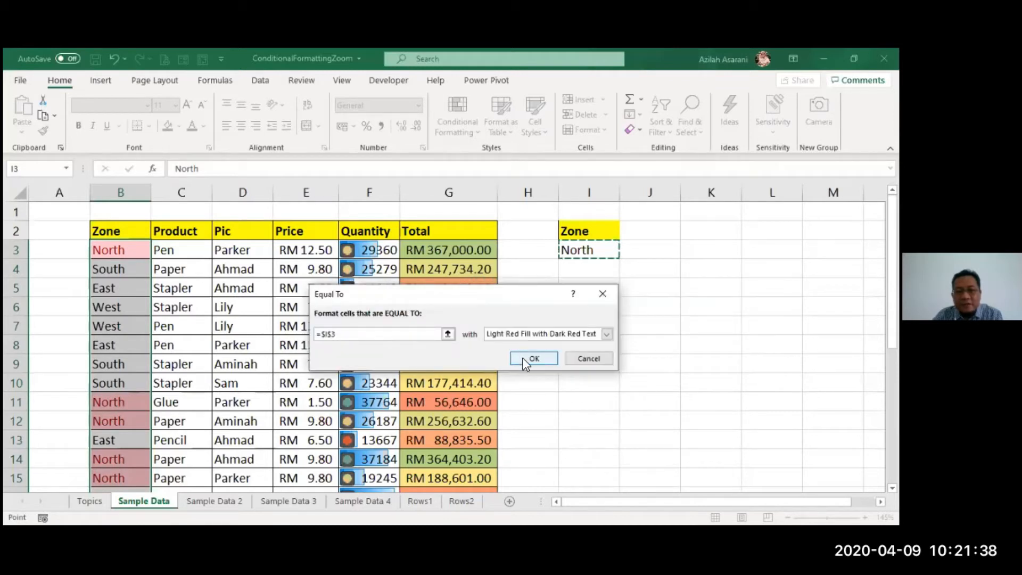
left_click(526, 363)
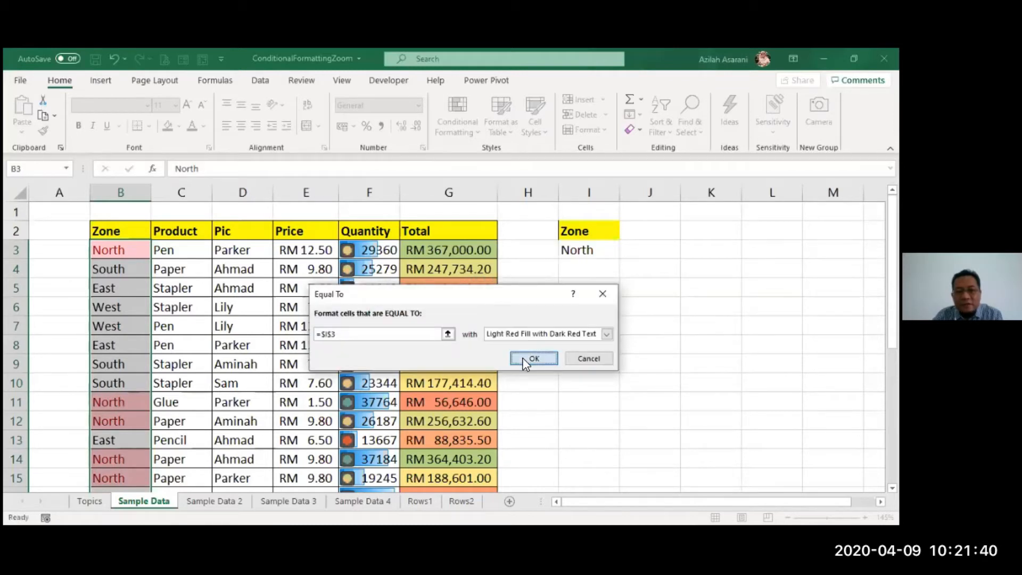
left_click(605, 301)
- Change the zone criterion in cell I3 to South
left_click(582, 251)
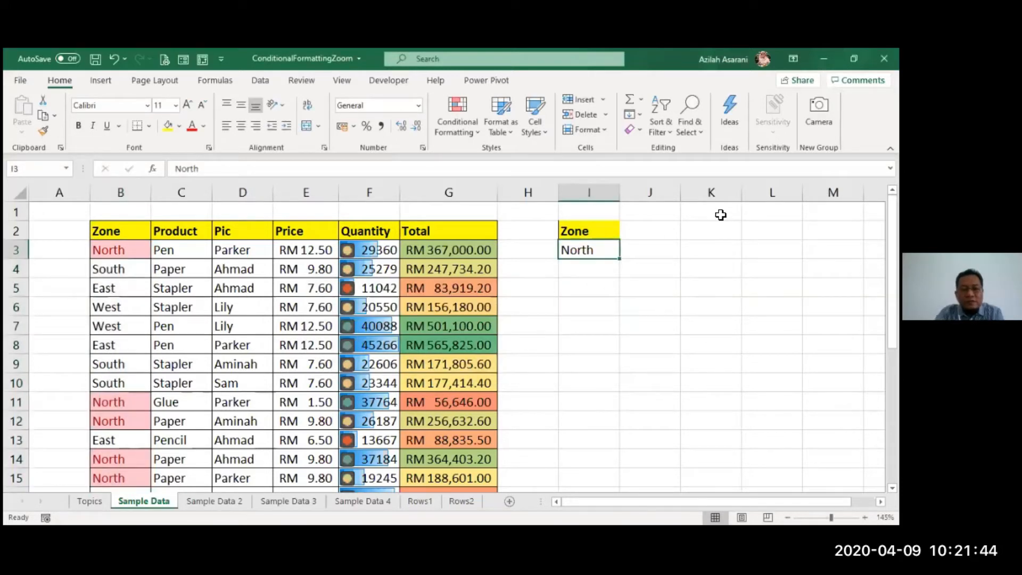
type("sou")
key("BackSpace")
key("BackSpace")
key("BackSpace")
type("S")
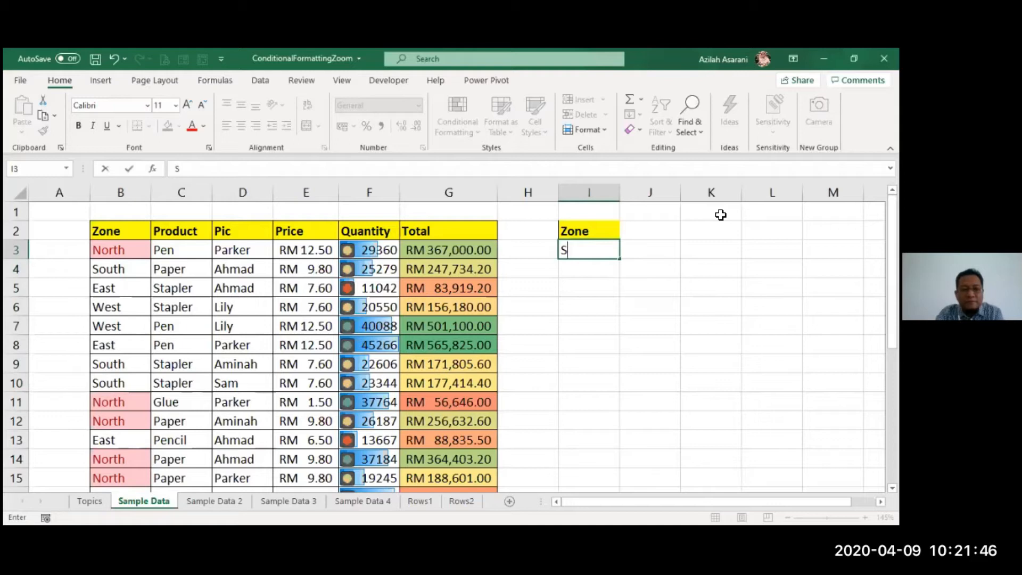
type("outh")
key("Return")
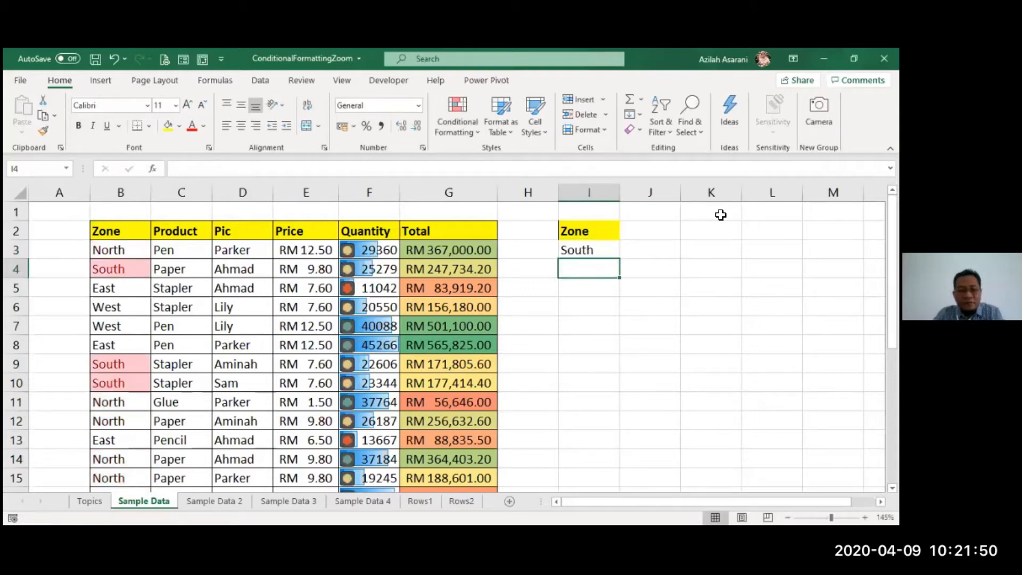
- Change the zone criterion in cell I3 to East
key("Up")
type("East")
key("Return")
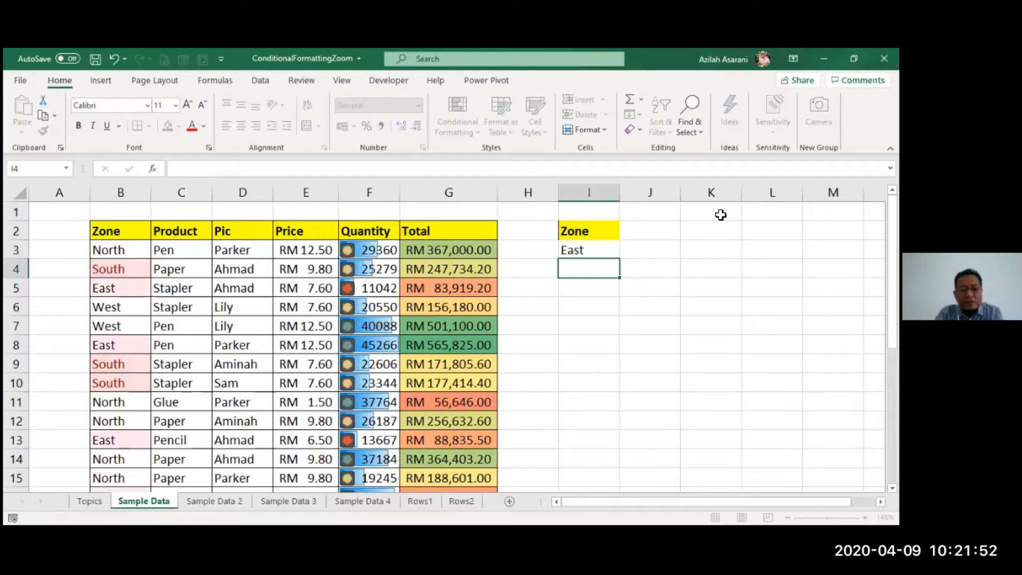
type("W")
key("Escape")
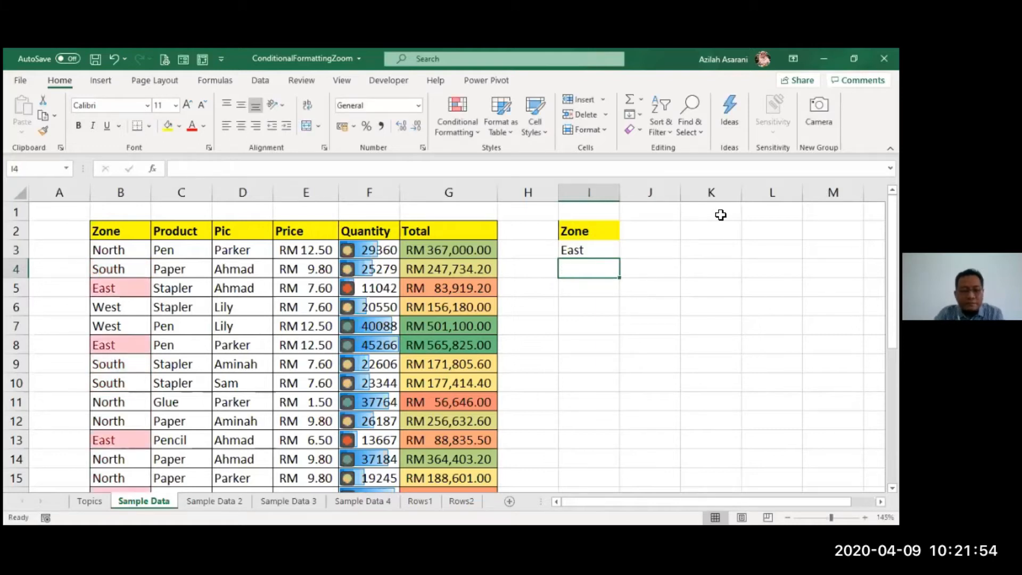
- Change the zone criterion in cell I3 to West
key("Up")
type("West")
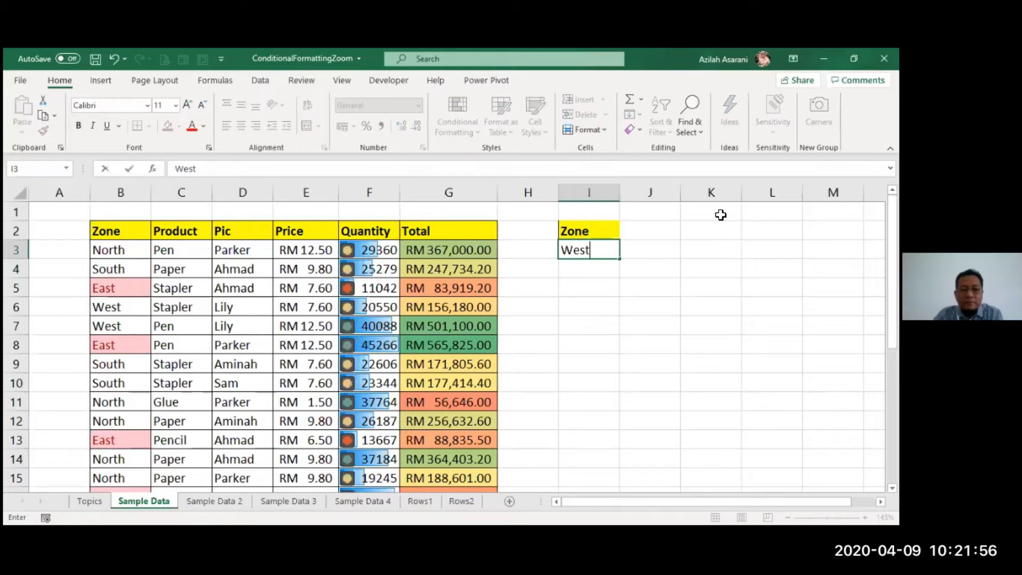
key("Return")
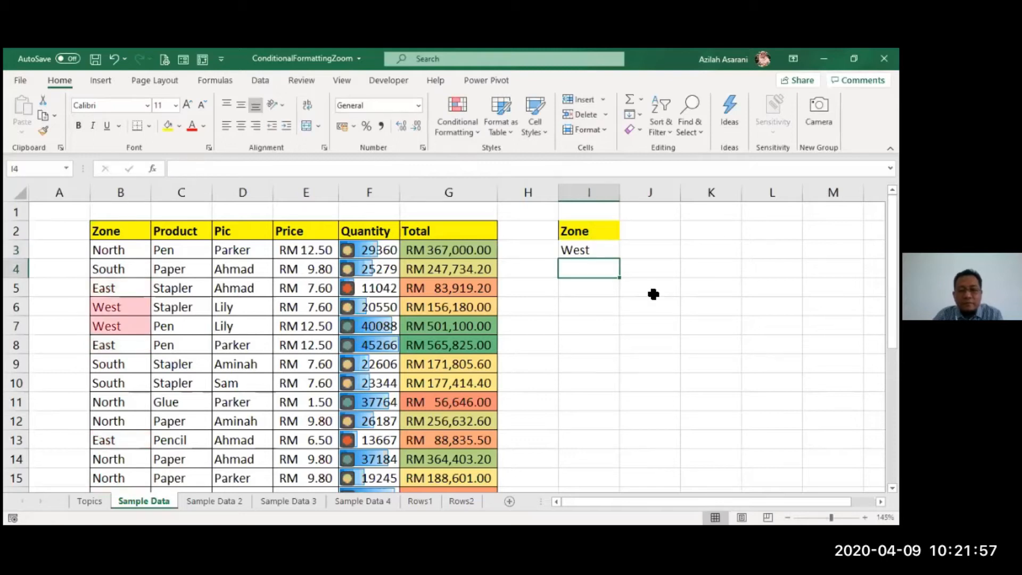
left_click(660, 326)
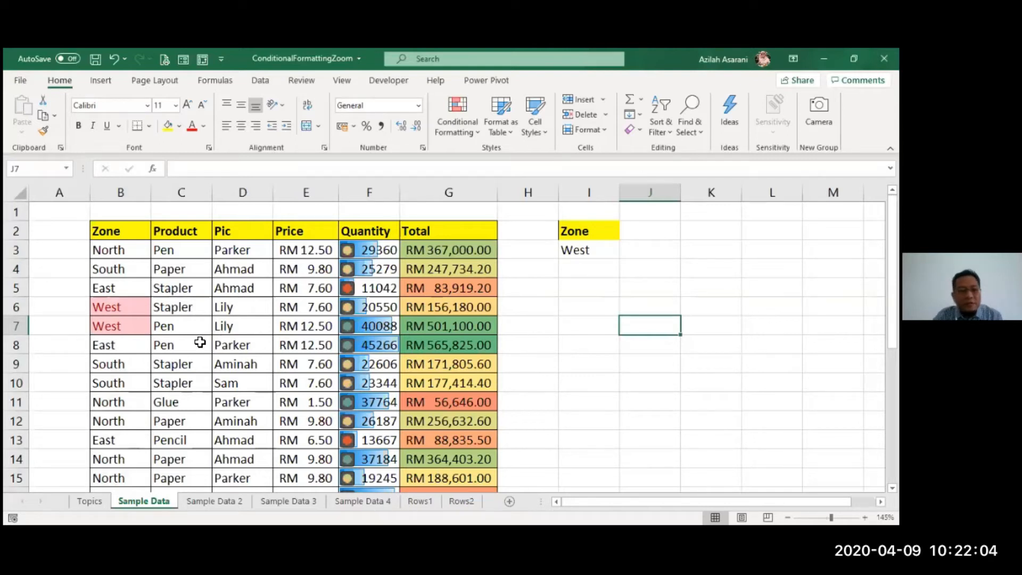
- Remove the equal-to highlighting by clearing the conditional formatting rules from the Zone cells B3 to B28
left_click_drag(130, 251, 123, 440)
left_click_drag(113, 498, 113, 475)
left_click(459, 118)
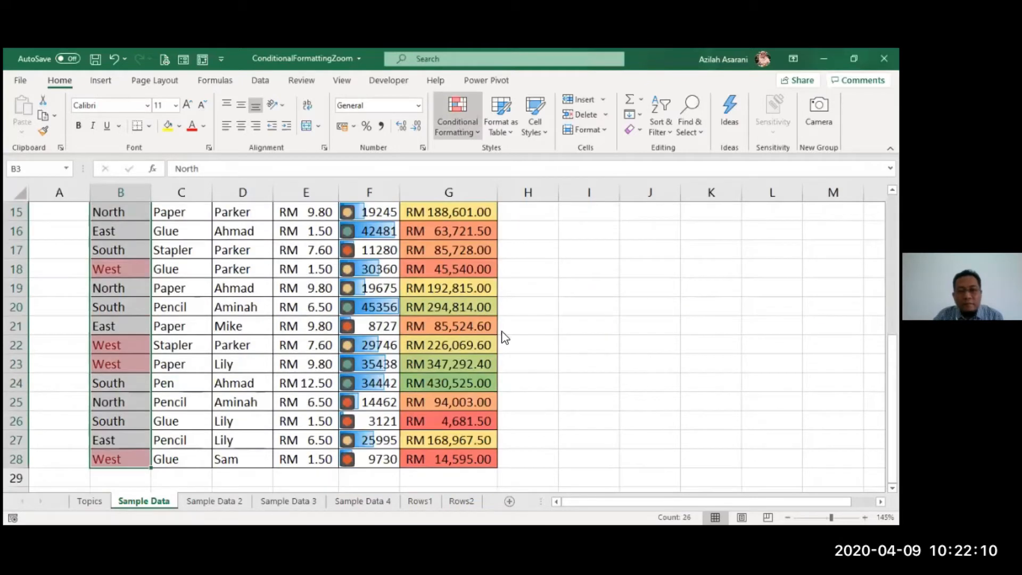
mouse_move(502, 334)
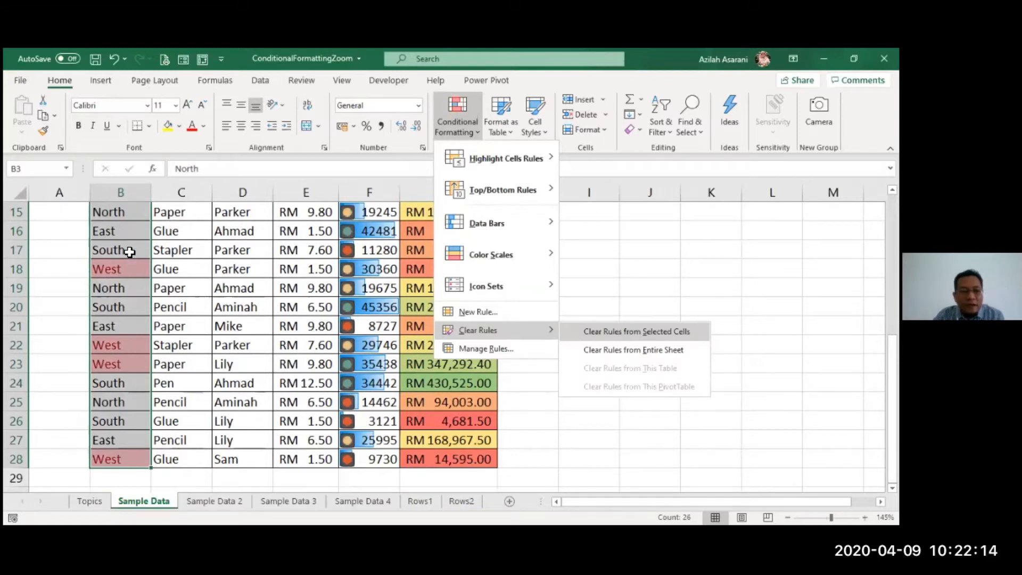
- Start a formula-based conditional formatting rule for cells B3 to E28 with the formula =$I$3=$B$3
scroll(130, 252, "up", 5)
left_click_drag(126, 251, 291, 472)
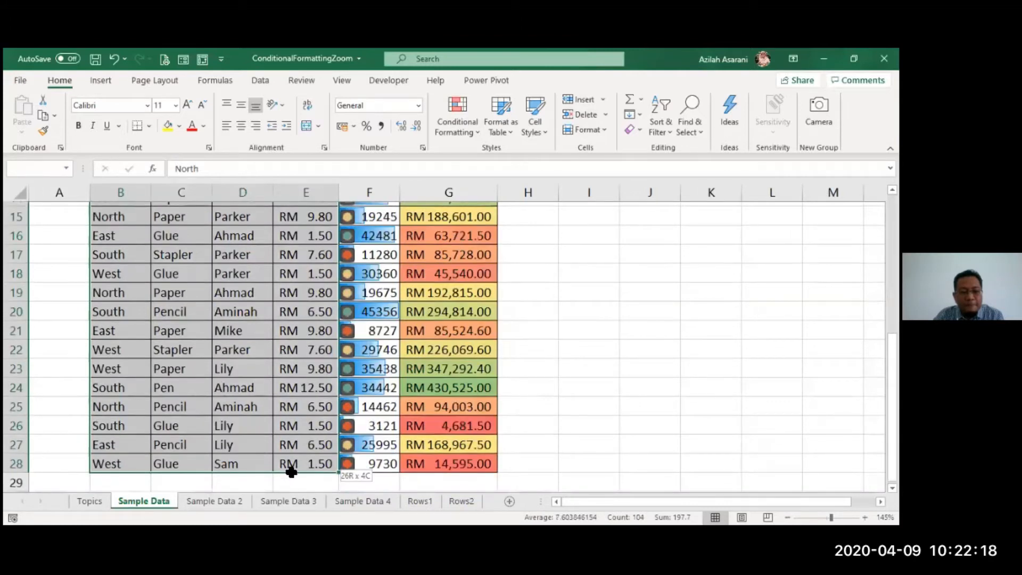
scroll(438, 378, "up", 5)
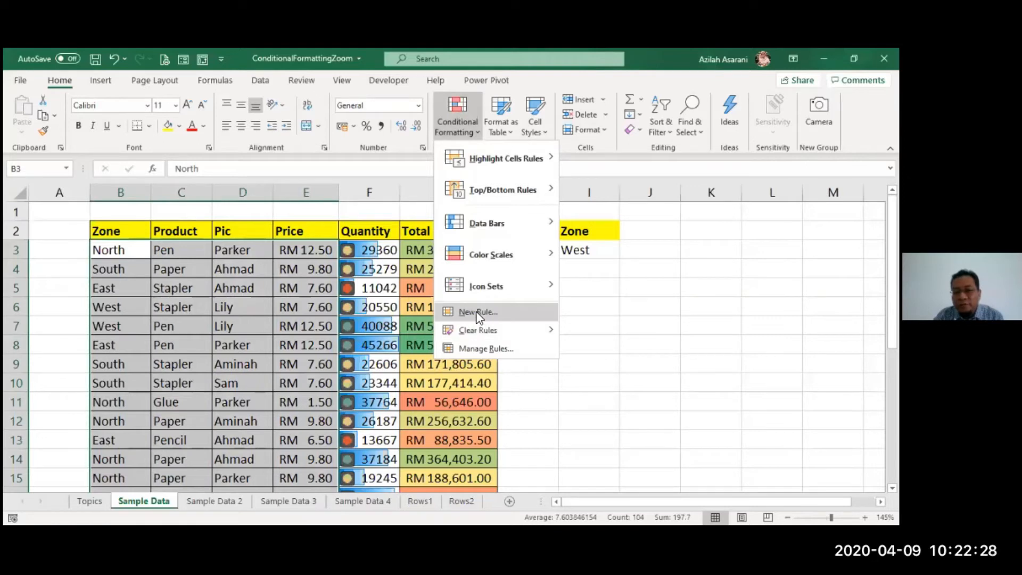
left_click(477, 313)
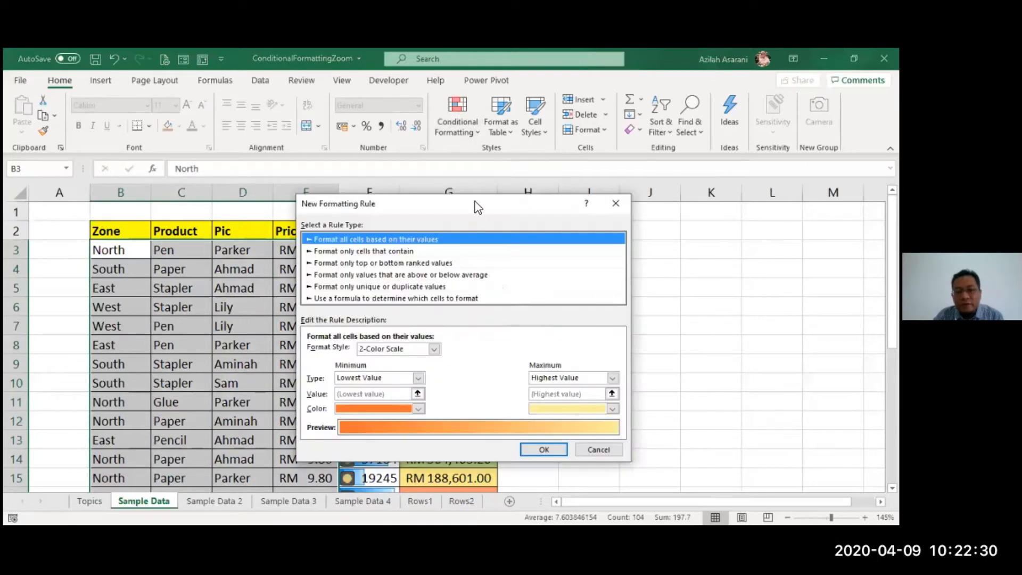
left_click_drag(475, 205, 354, 394)
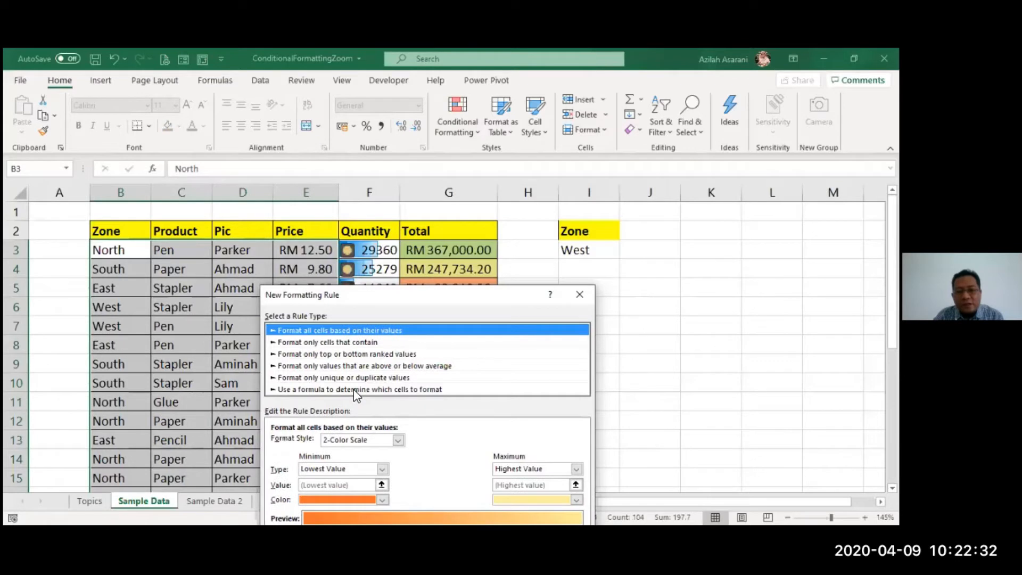
left_click(353, 389)
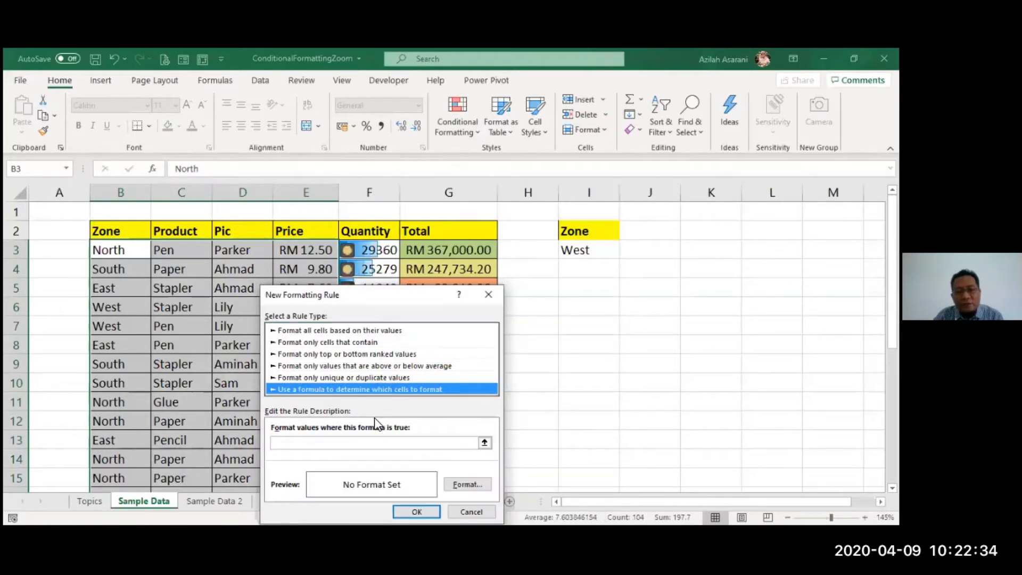
left_click(376, 449)
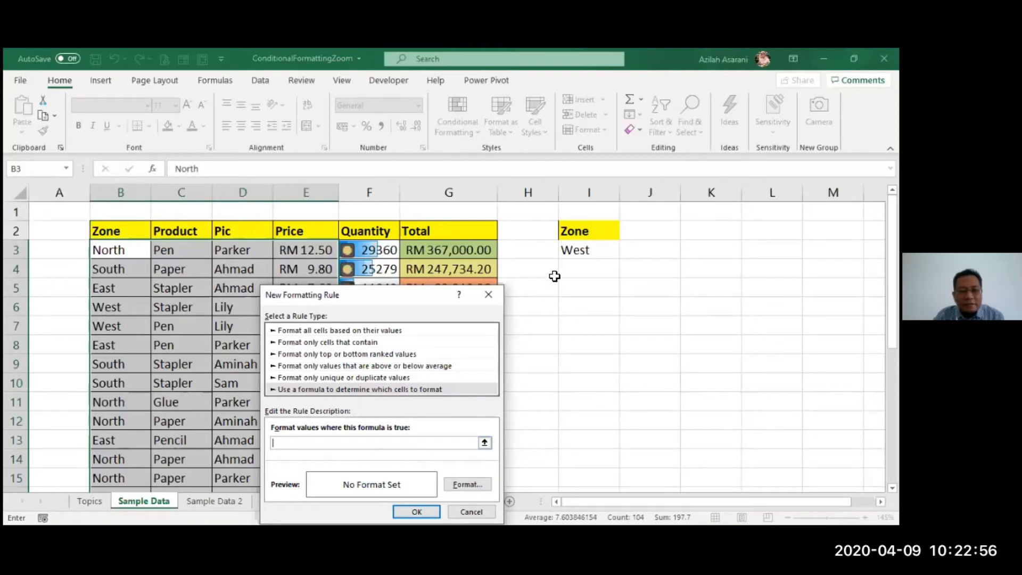
left_click(579, 256)
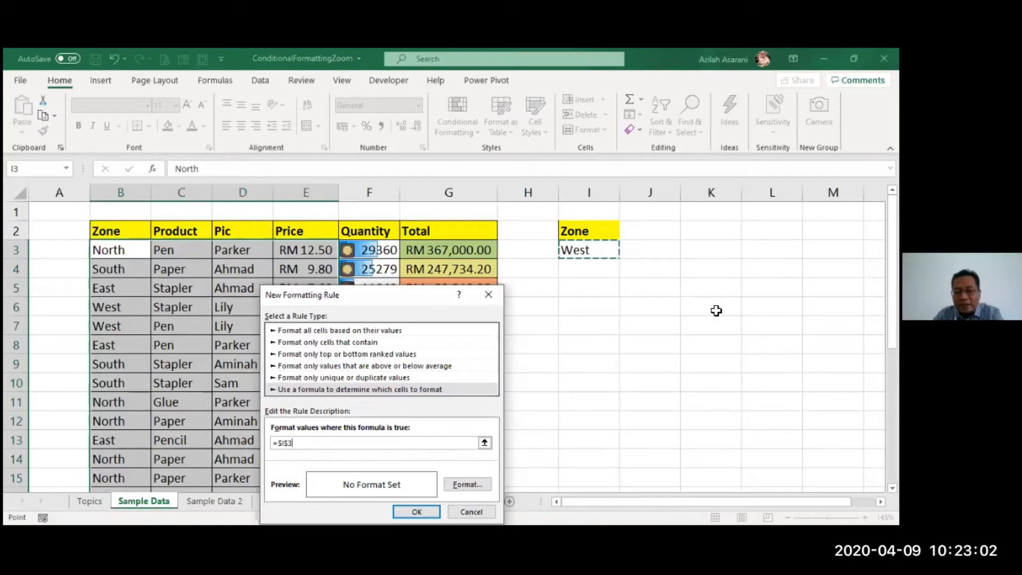
type("=")
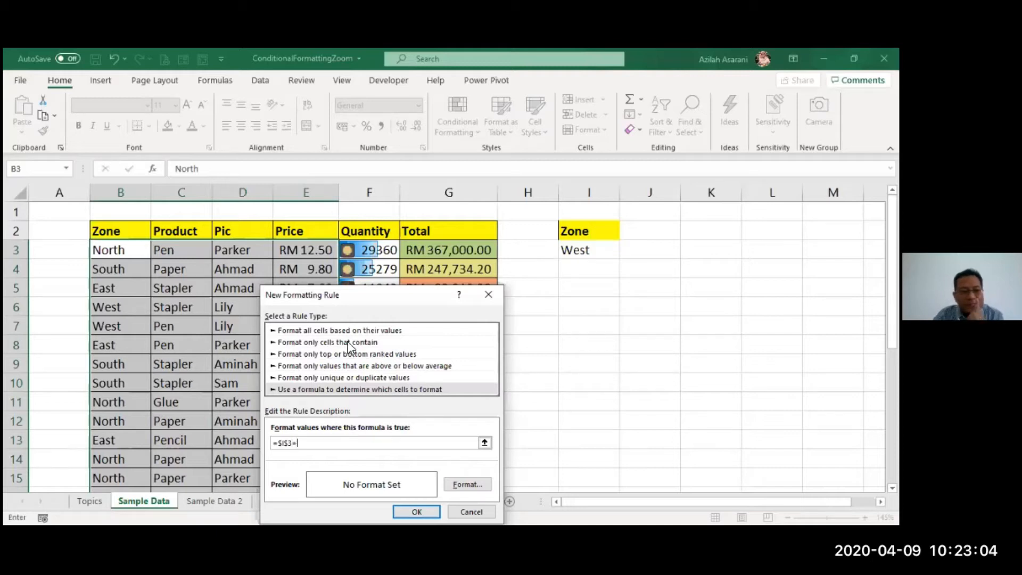
left_click(113, 251)
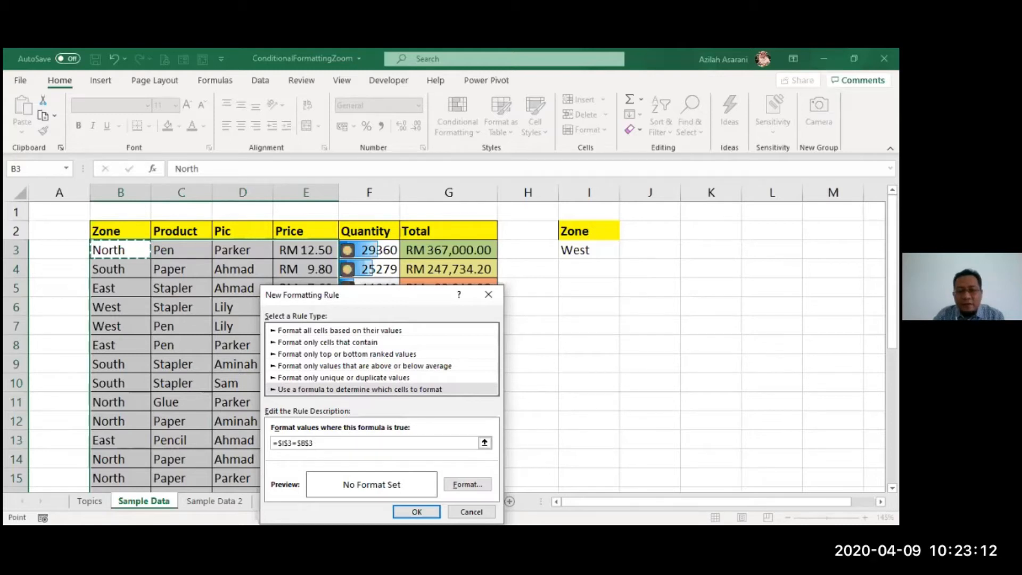
- Give the fully absolute formula rule a light blue fill and apply it to the selected cells
left_click(471, 483)
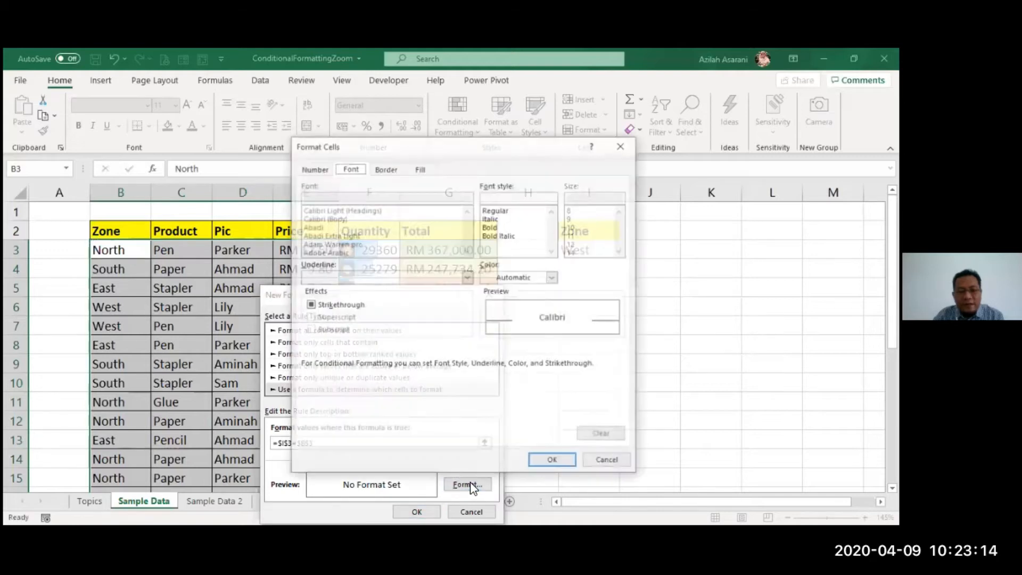
left_click(421, 169)
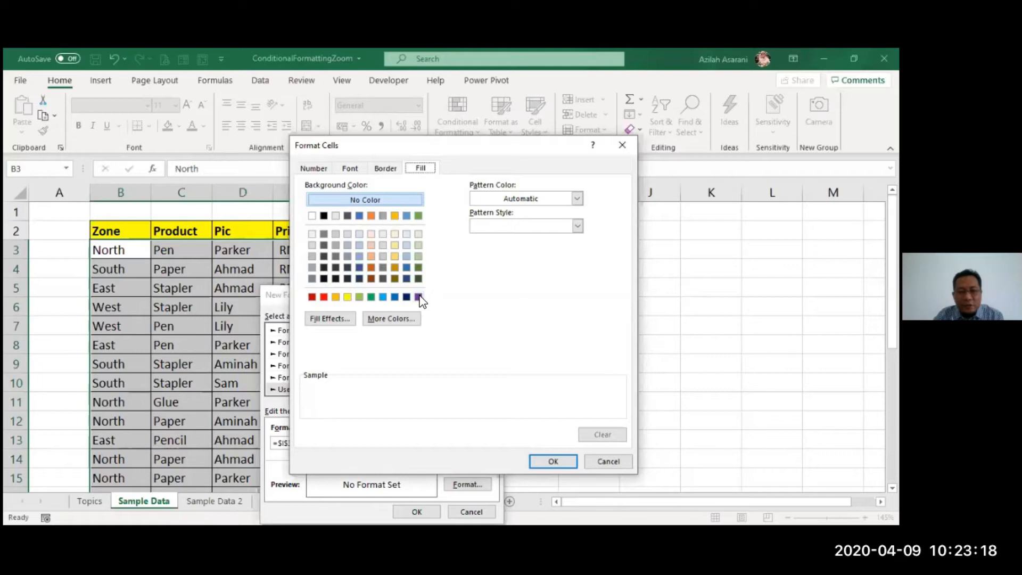
left_click(383, 296)
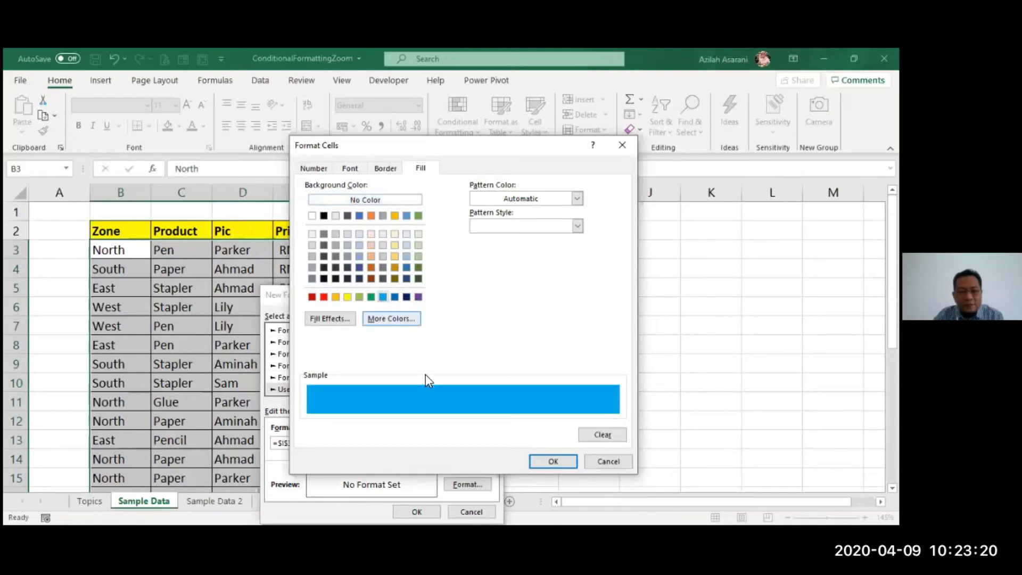
left_click(560, 464)
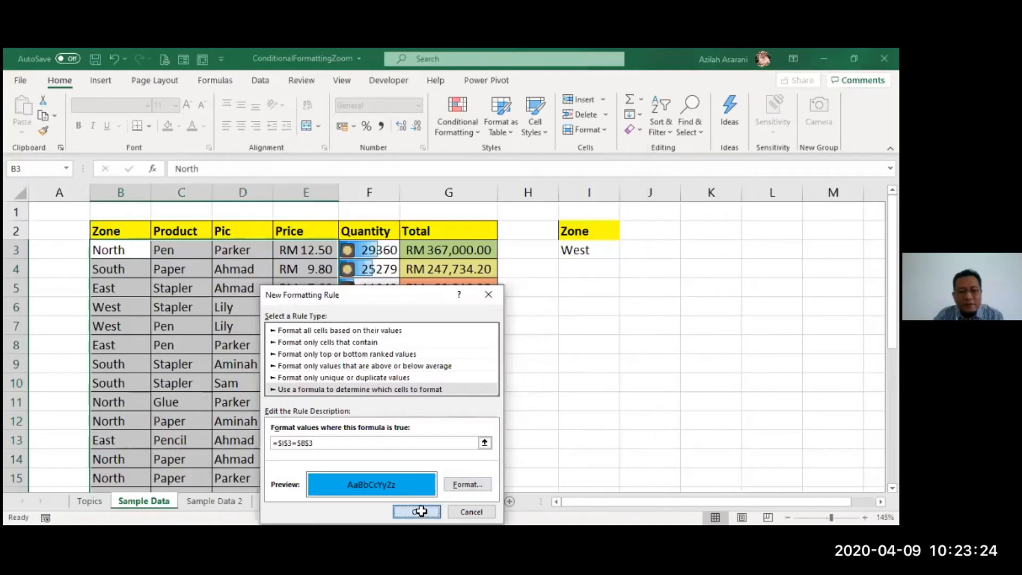
left_click(421, 511)
left_click(539, 364)
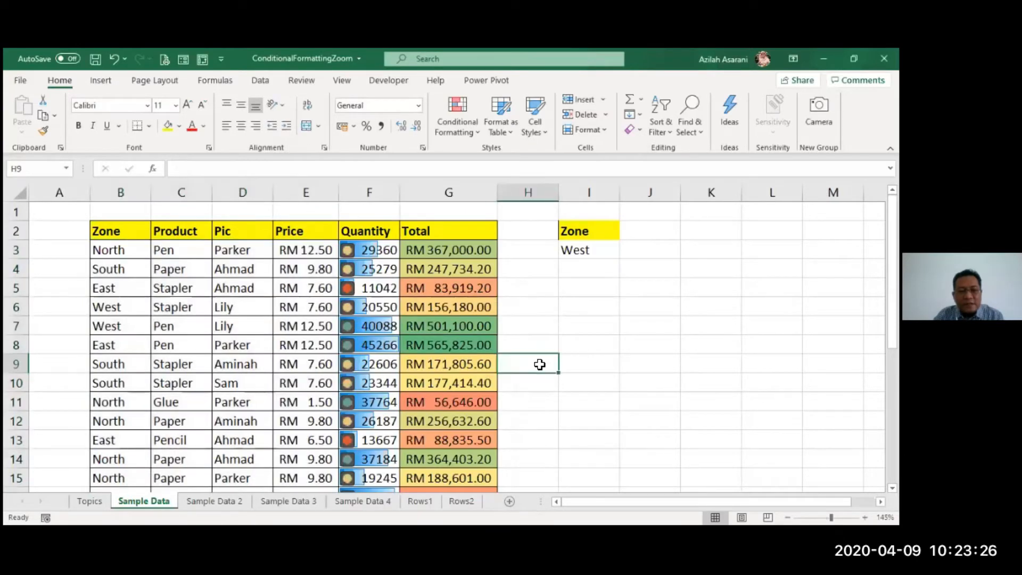
- Test the rule by entering west in Zone cell B3, and undo the entry
left_click(134, 250)
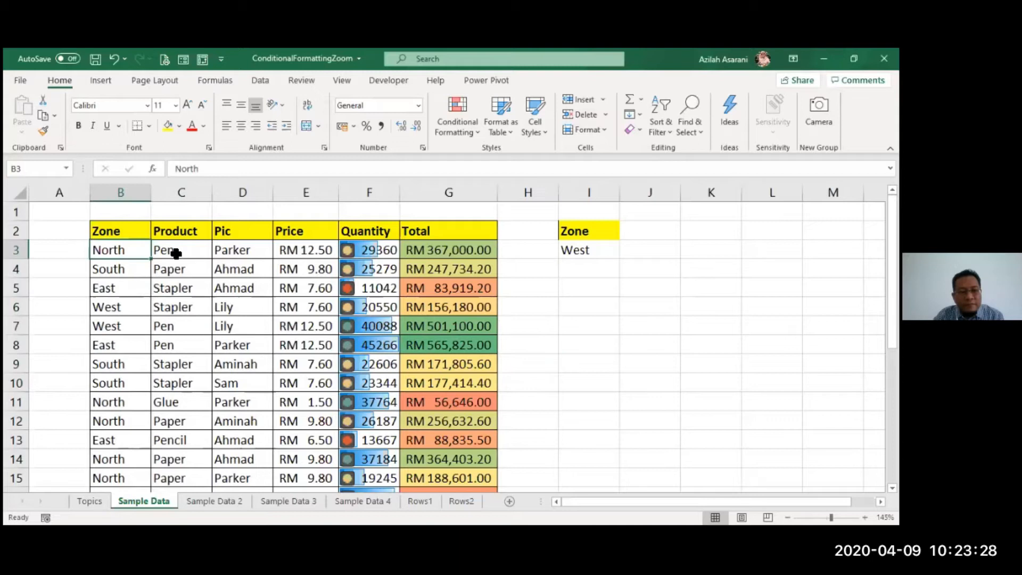
type("westt")
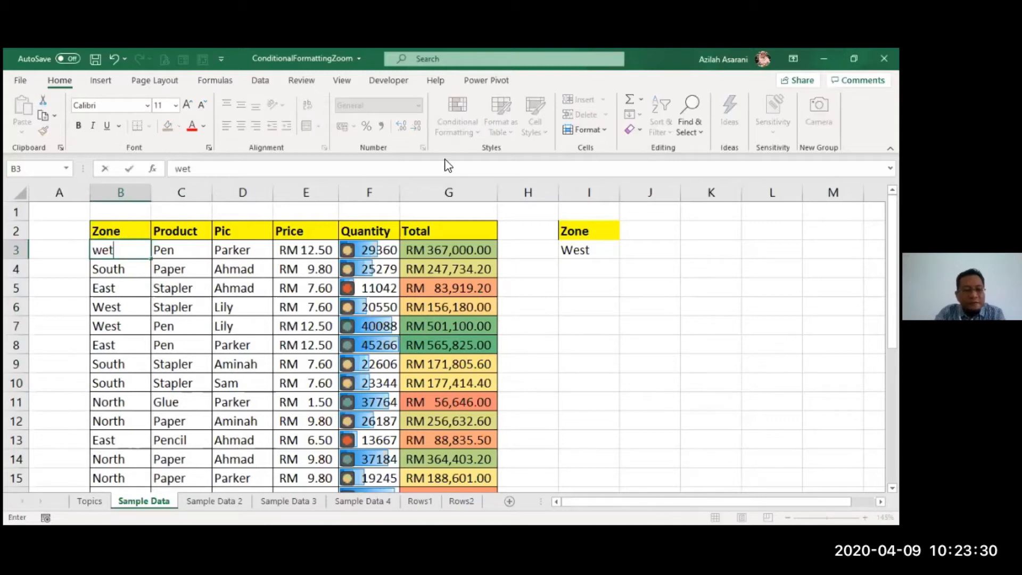
key("BackSpace")
type("st")
key("Return")
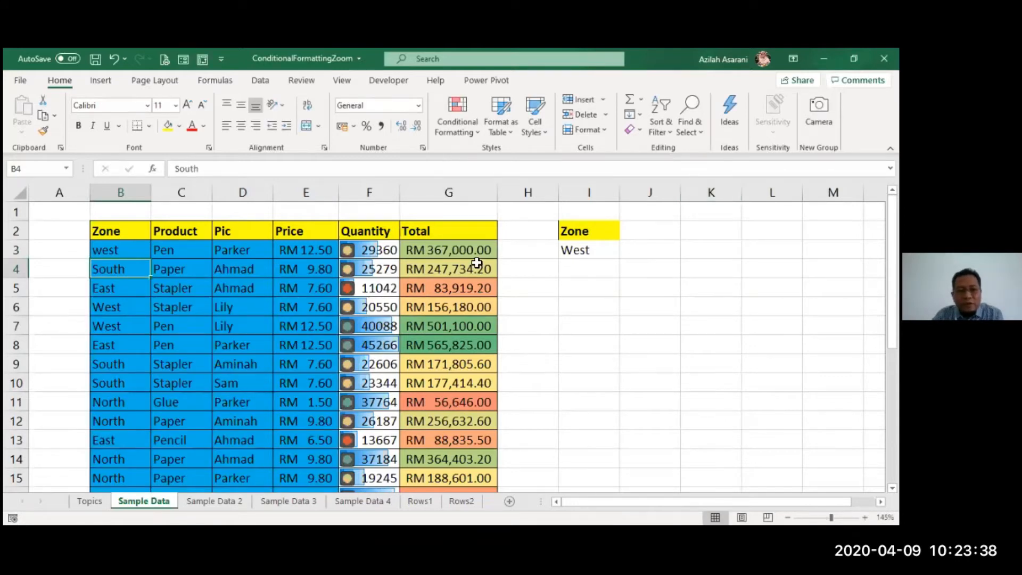
key("ctrl+z")
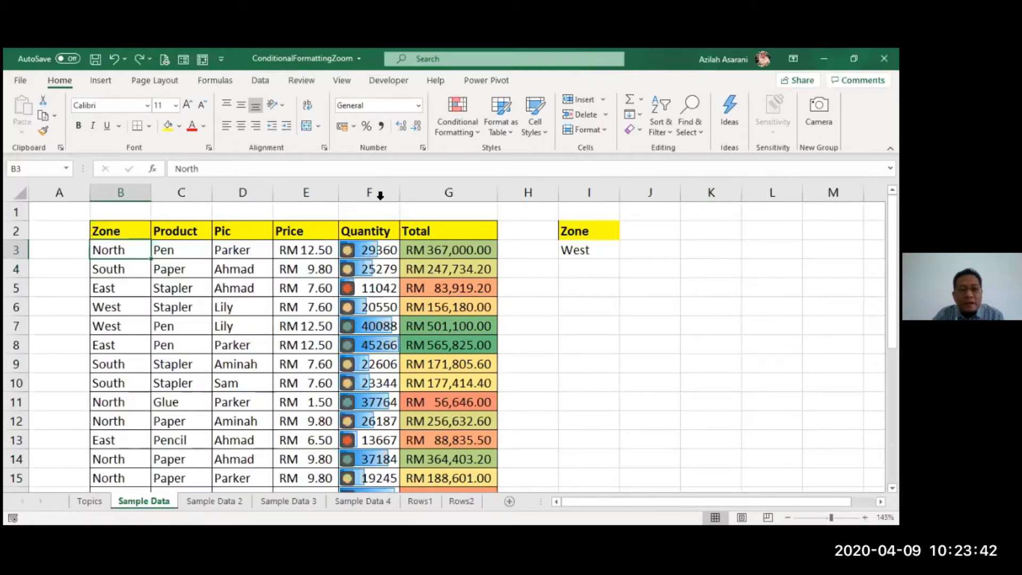
- Select cells B3 to E28 and clear their conditional formatting rules
left_click_drag(120, 251, 270, 498)
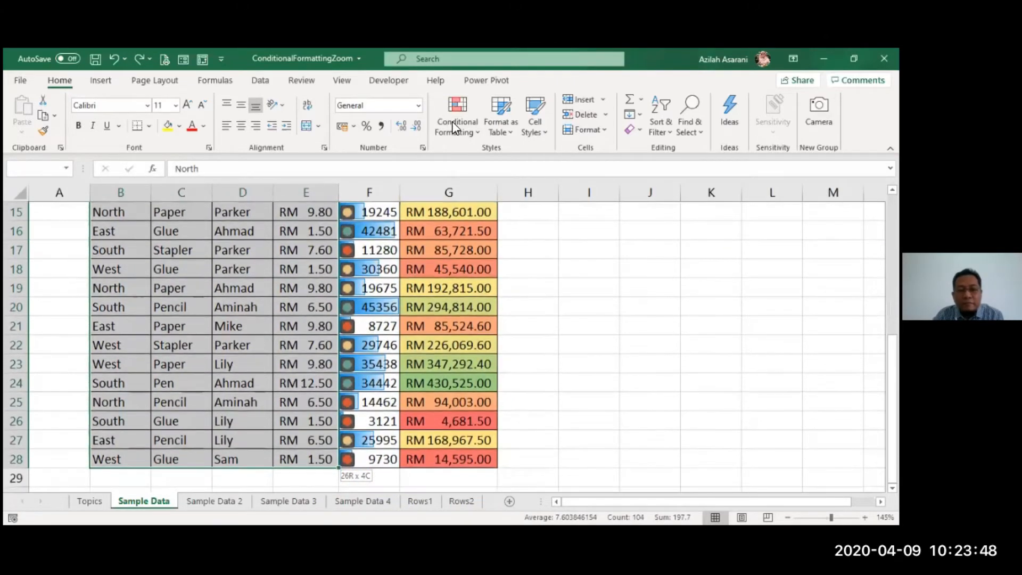
scroll(602, 328, "down", 1)
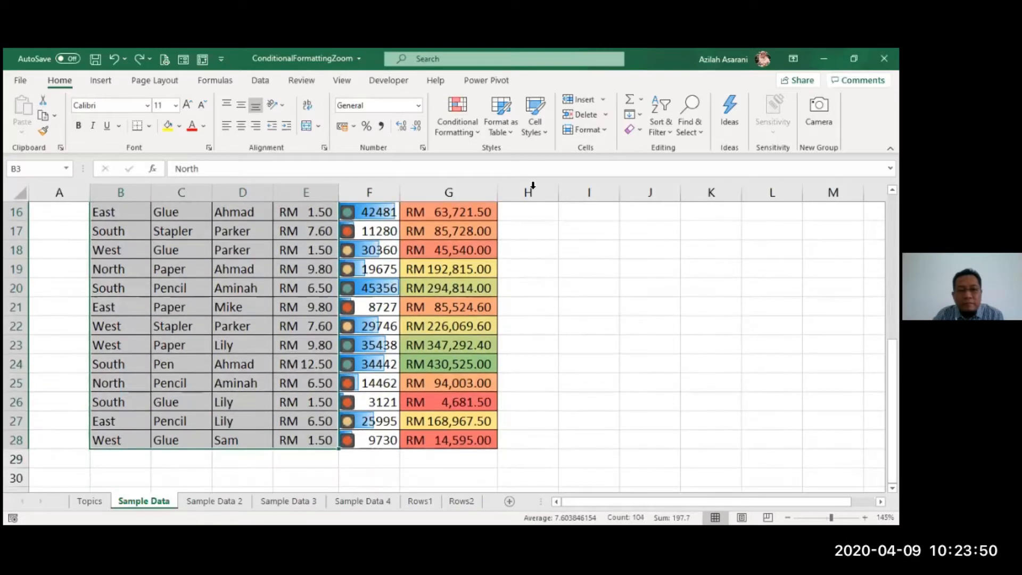
left_click(464, 117)
mouse_move(478, 330)
left_click(636, 332)
scroll(636, 332, "up", 5)
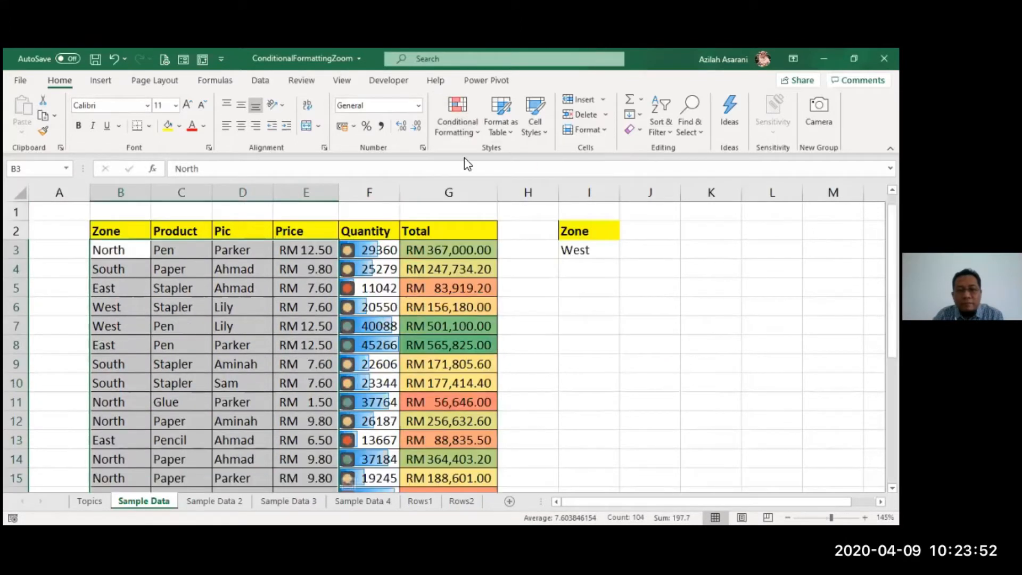
- Create a formula-based conditional formatting rule for cells B3 to E28 with the formula =$I$3=$B3, leaving the Zone row reference relative
left_click(465, 118)
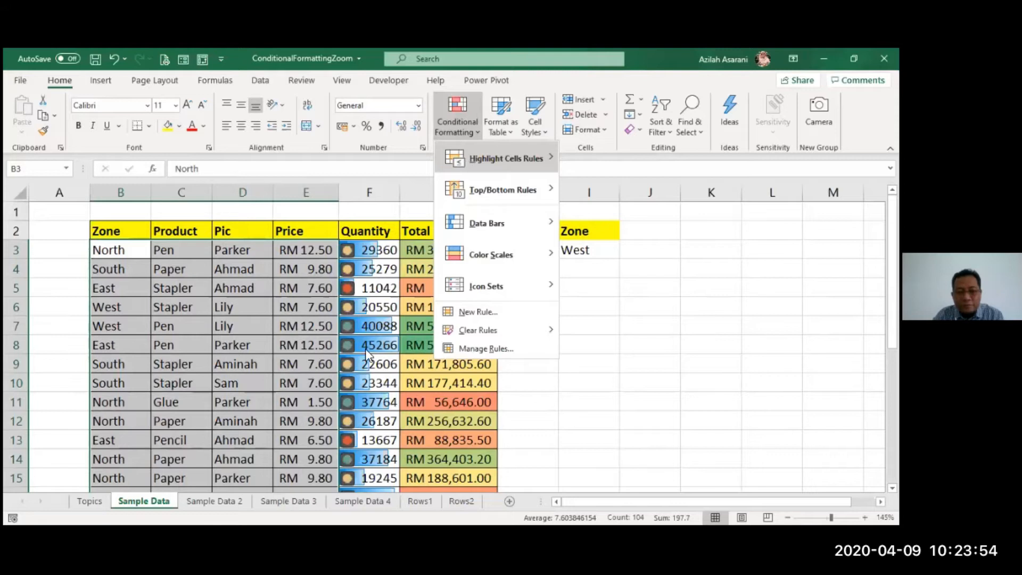
left_click(478, 313)
left_click(350, 356)
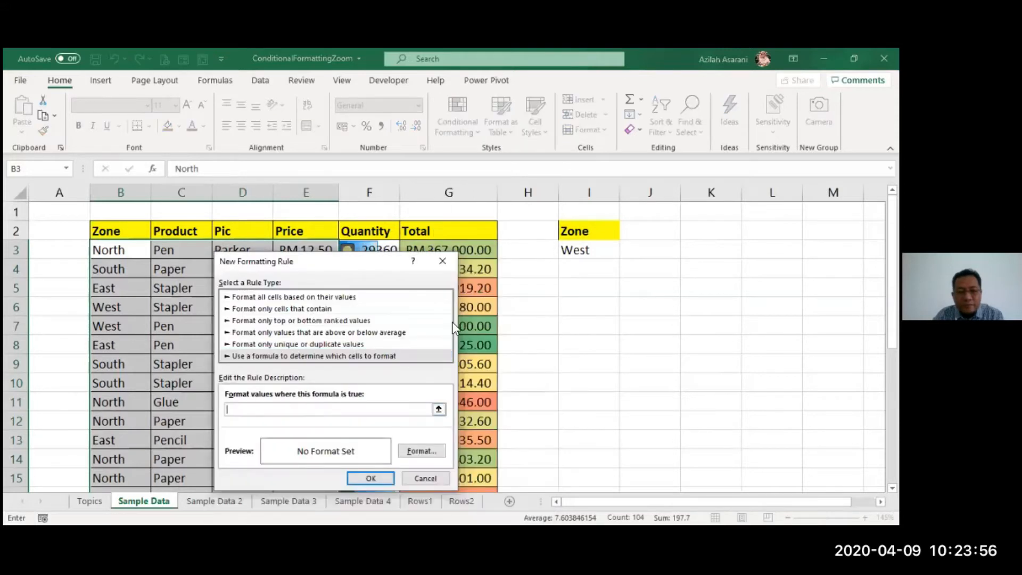
left_click(582, 252)
type("=")
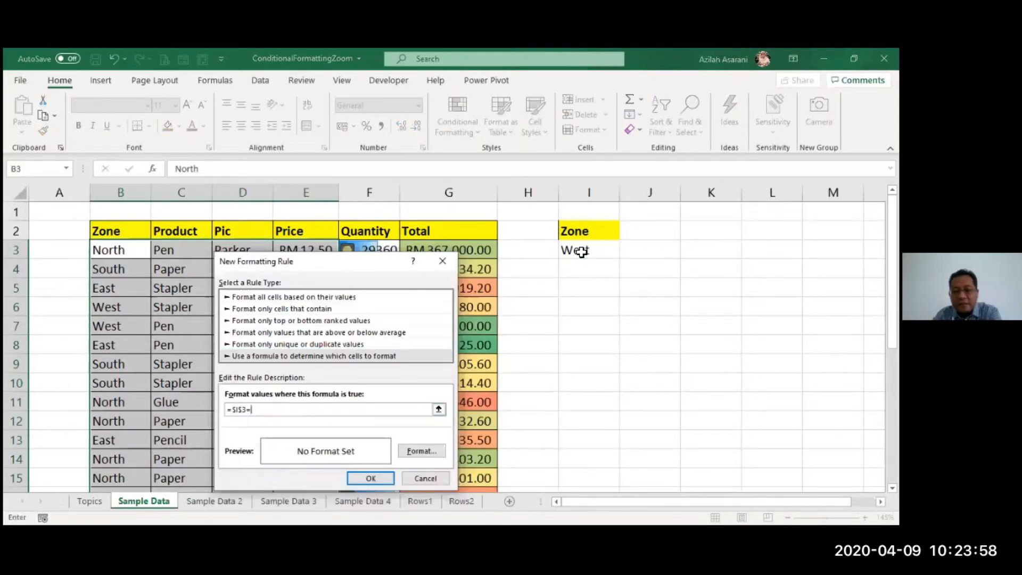
left_click(118, 250)
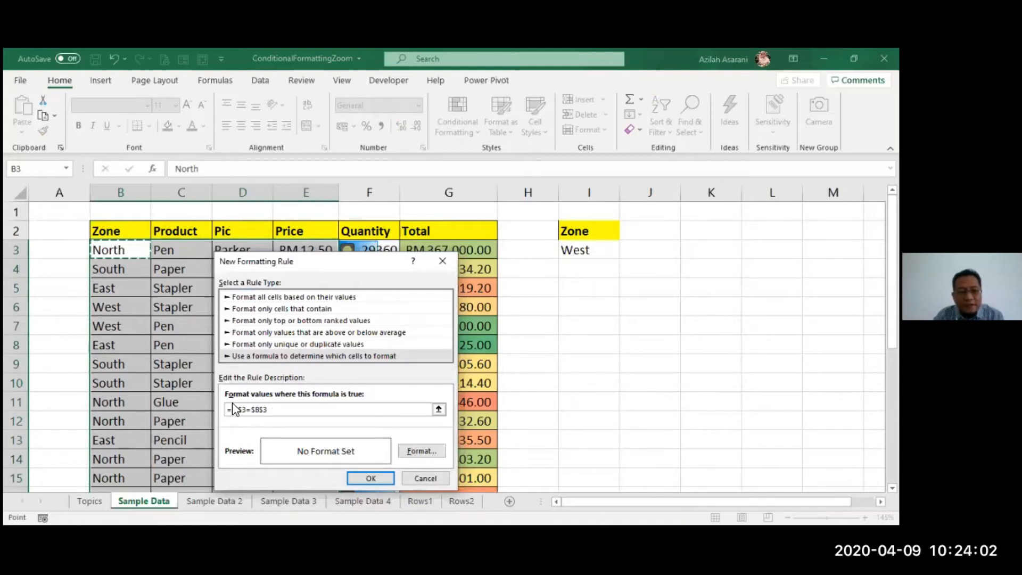
left_click(264, 409)
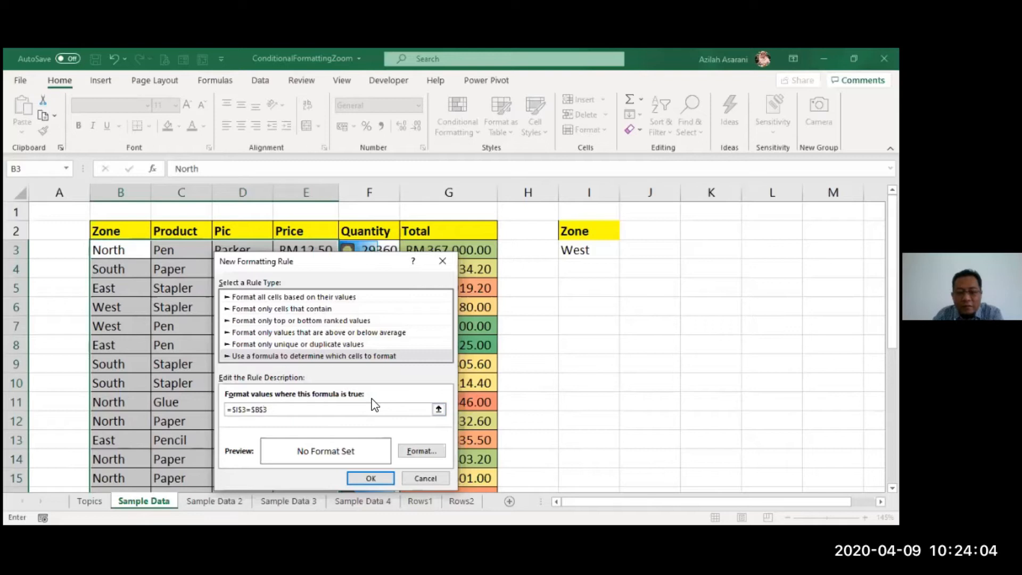
key("BackSpace")
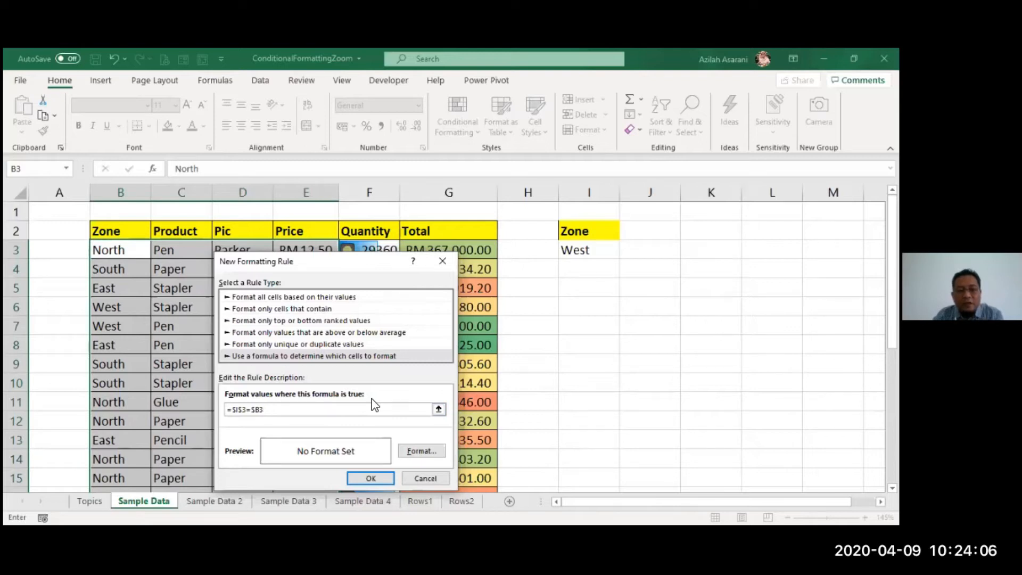
- Set a light blue fill for the =$I$3=$B3 rule, apply it, and check the highlighted rows down the table
left_click(427, 453)
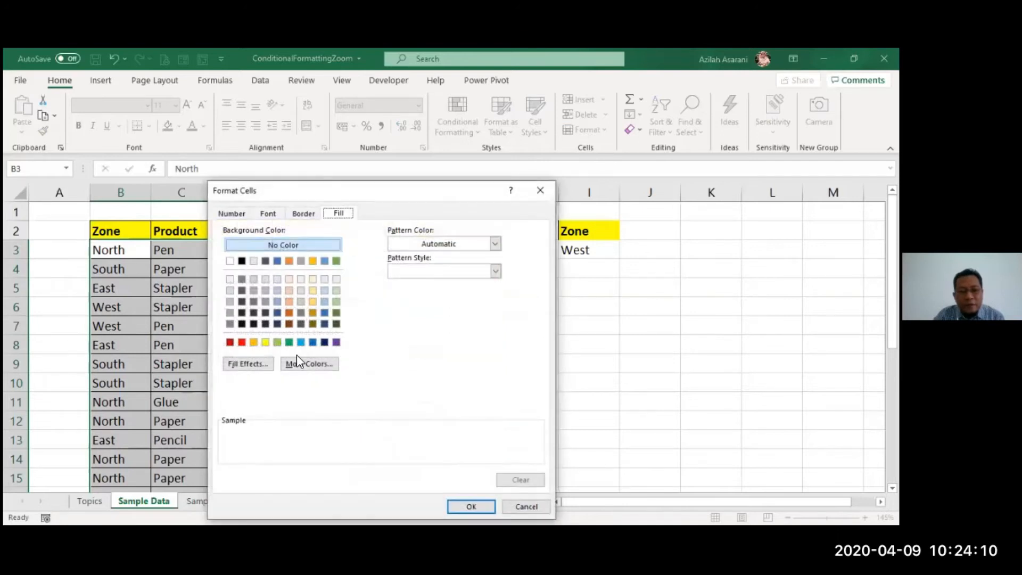
left_click(302, 343)
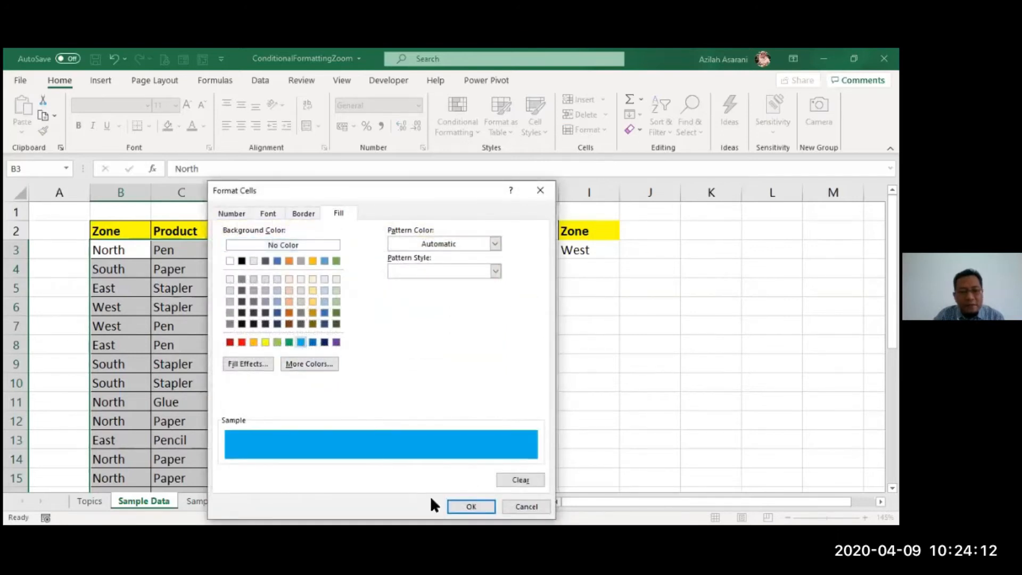
left_click(475, 508)
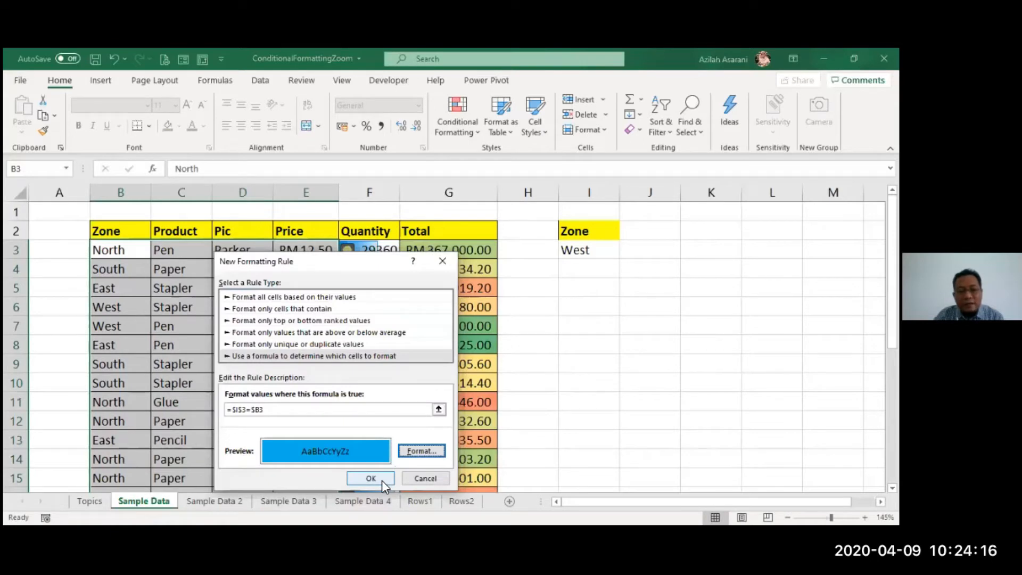
left_click(382, 480)
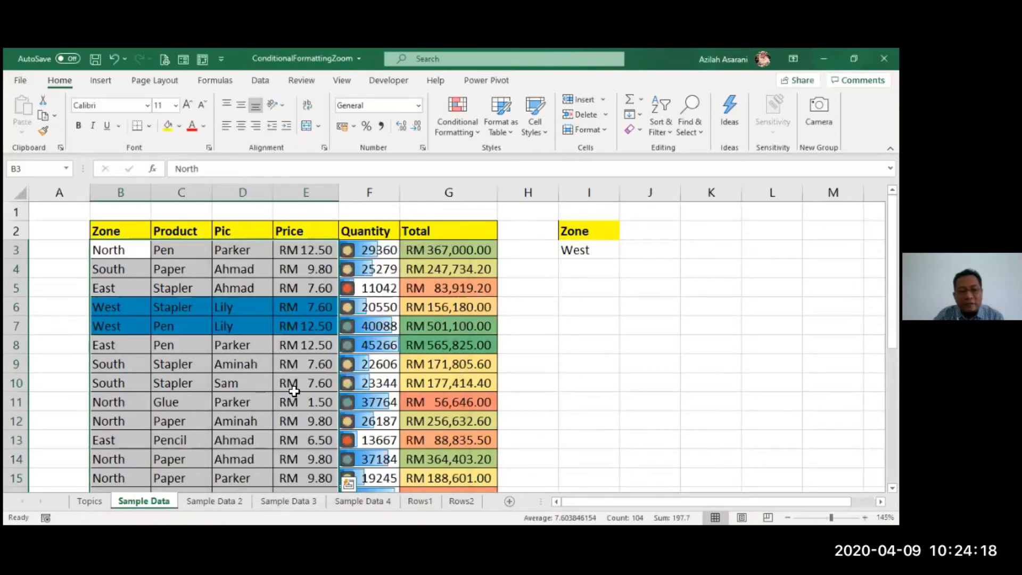
left_click(294, 414)
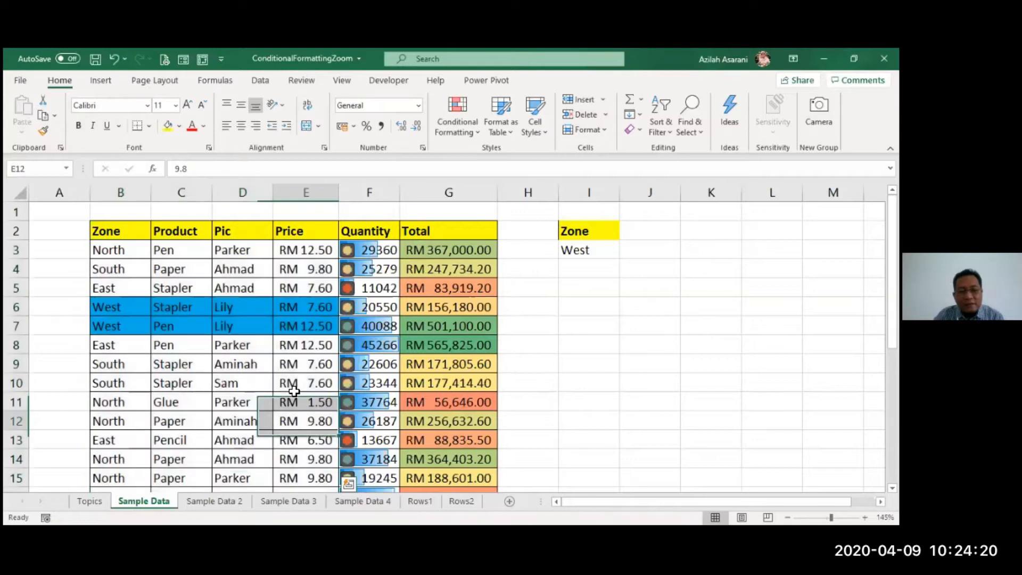
scroll(294, 391, "down", 1)
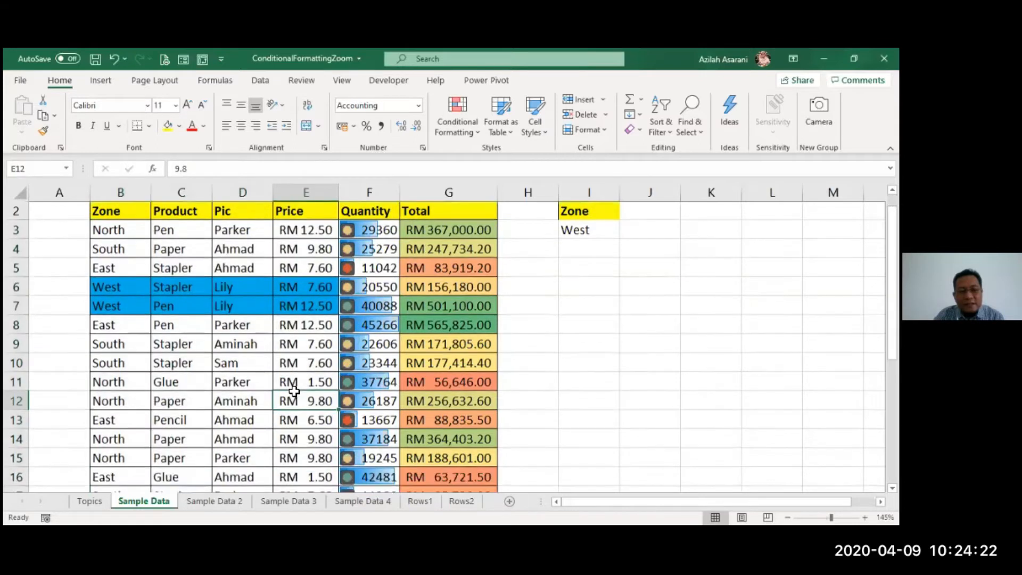
scroll(216, 306, "down", 1)
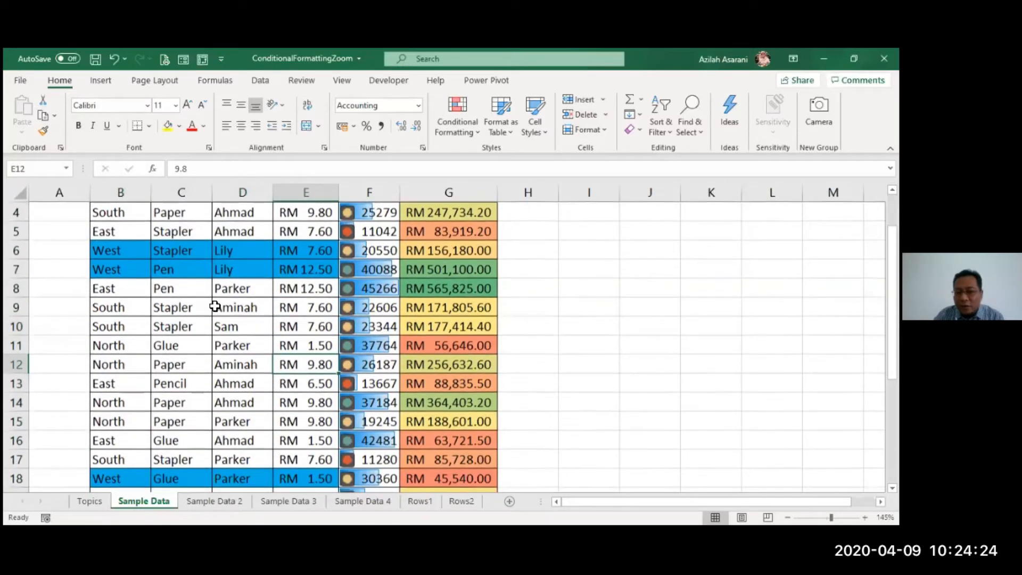
scroll(338, 304, "down", 1)
scroll(187, 315, "down", 1)
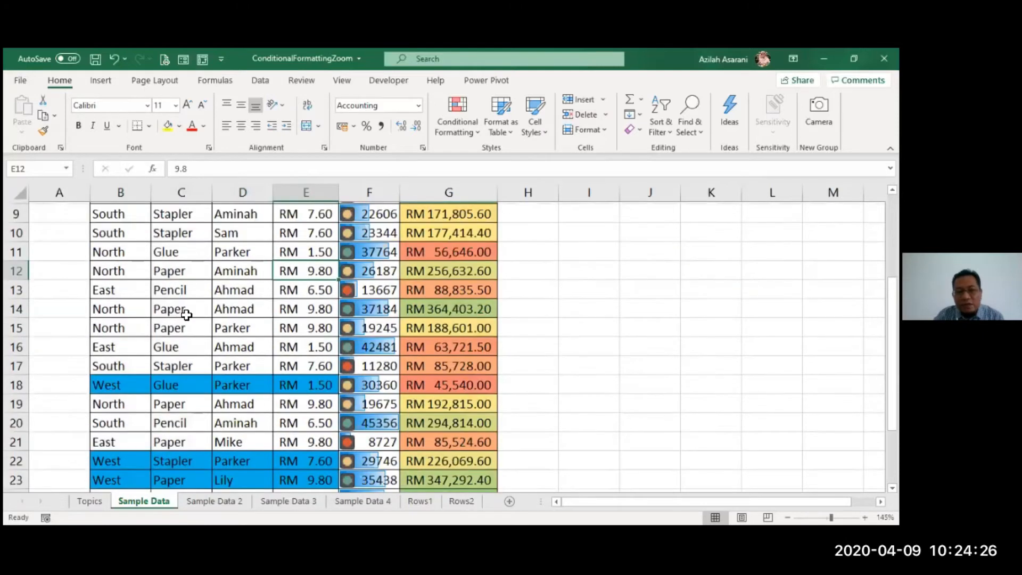
- Test the row-highlighting rule by entering East, North and South in turn in the Zone criterion cell I3
scroll(317, 340, "up", 3)
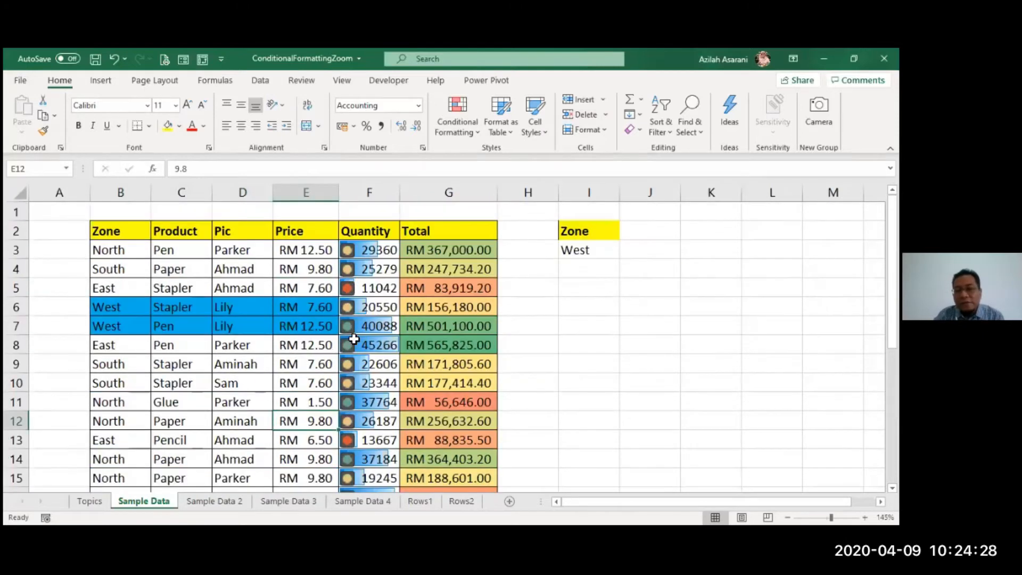
left_click(592, 251)
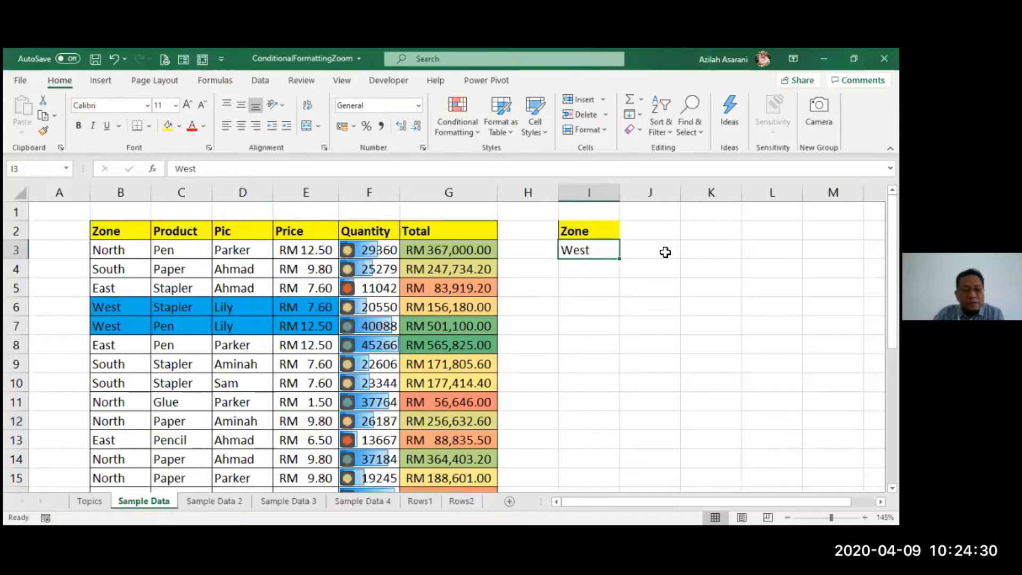
type("East")
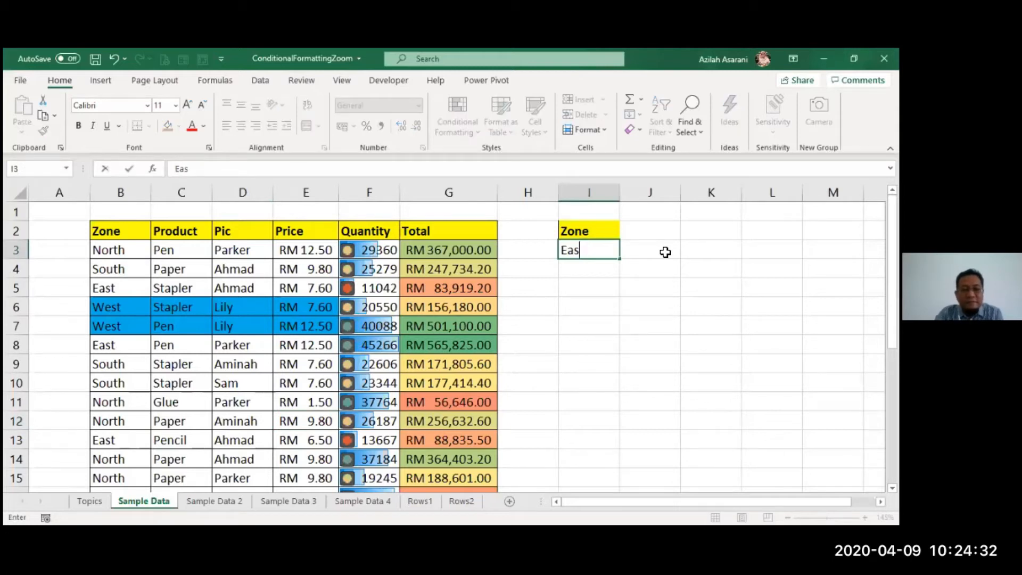
key("Return")
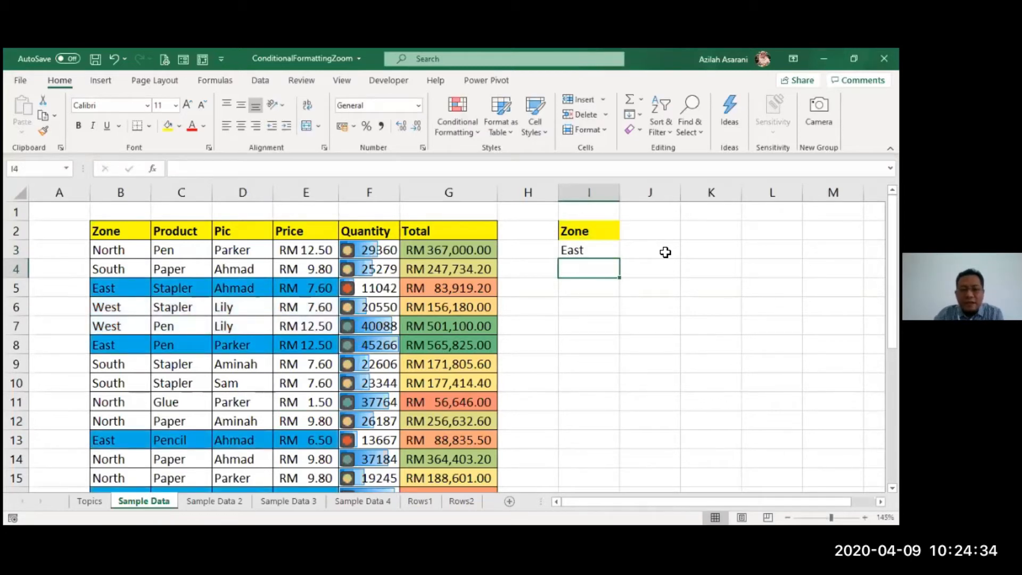
key("Up")
type("North")
key("Return")
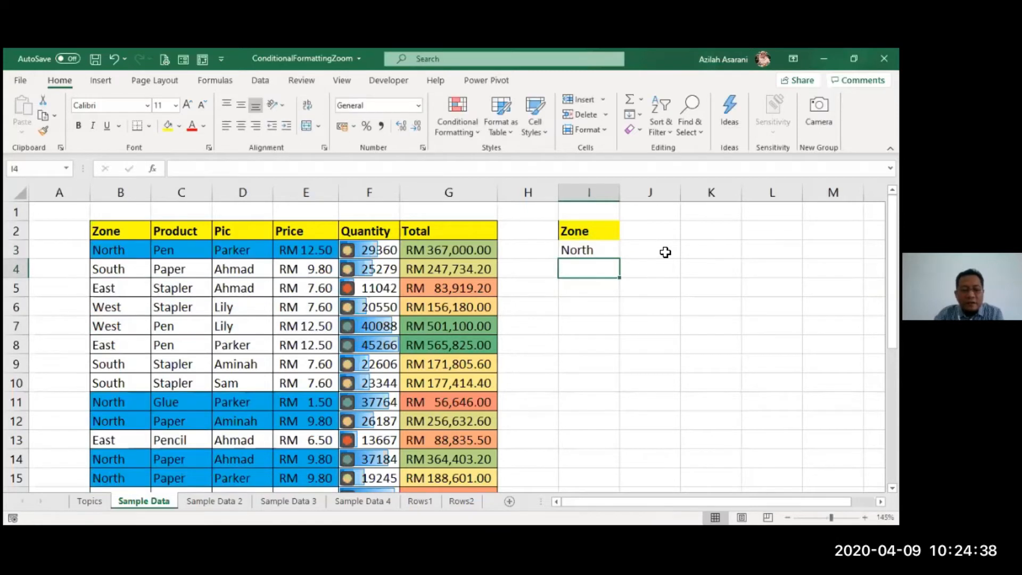
key("Up")
type("South")
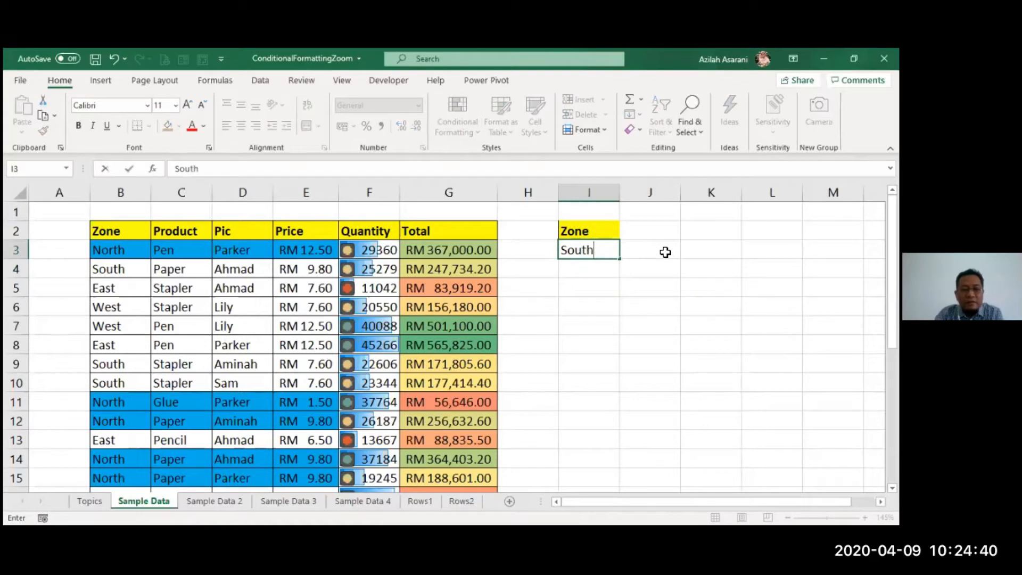
key("Return")
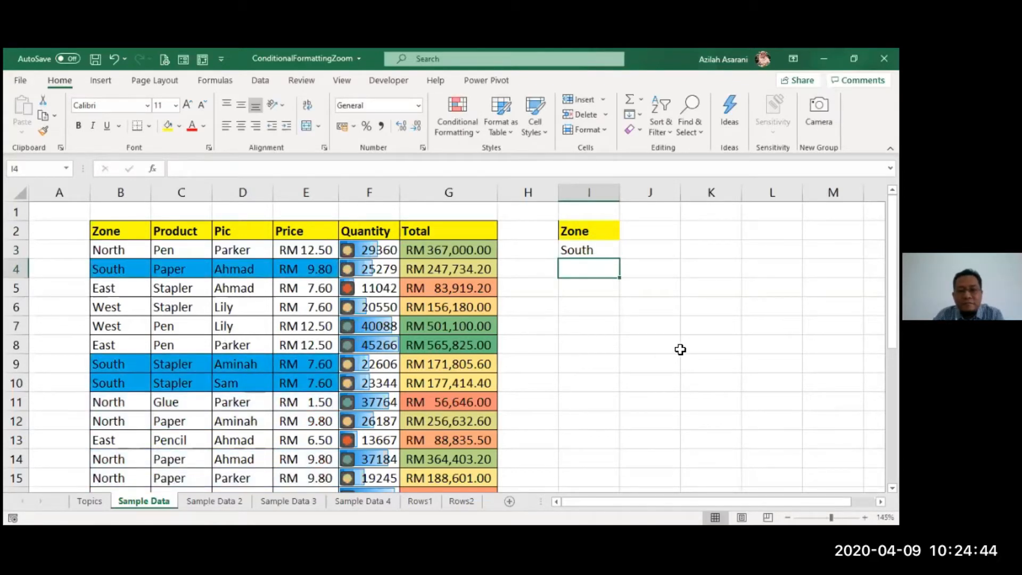
left_click(653, 351)
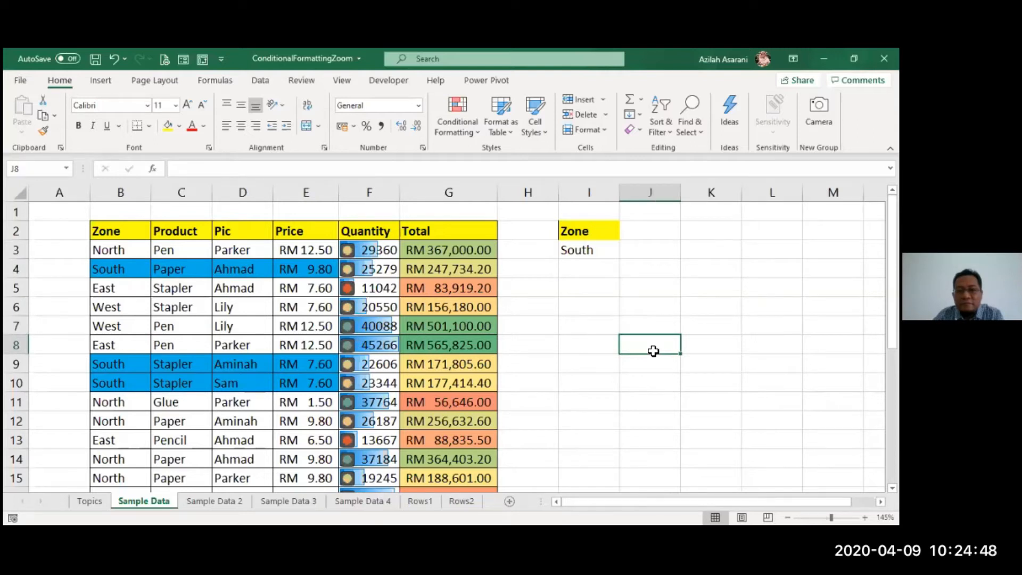
- Start a data validation rule for the Zone criterion cell I3 that allows a List
left_click(608, 250)
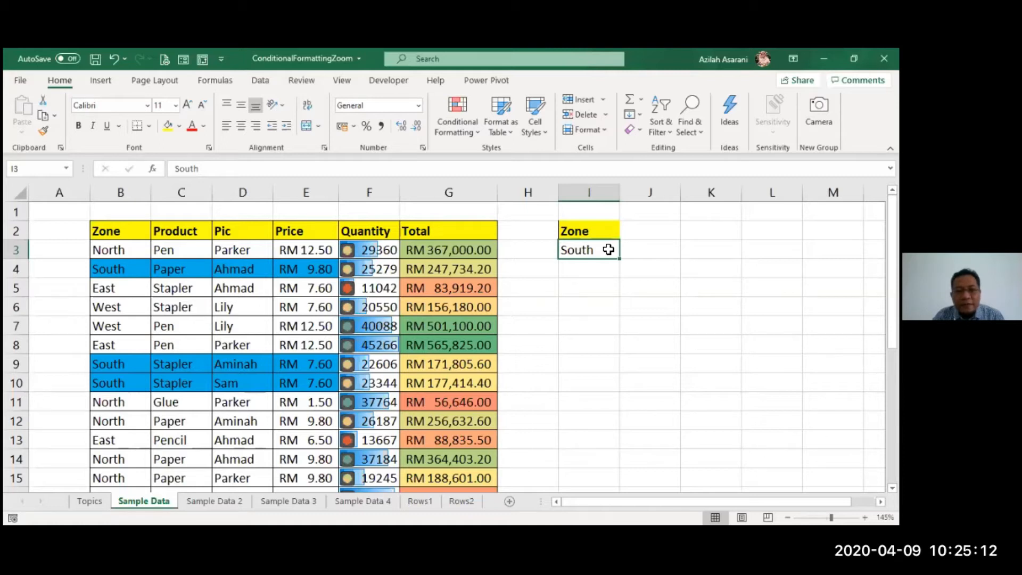
left_click(261, 80)
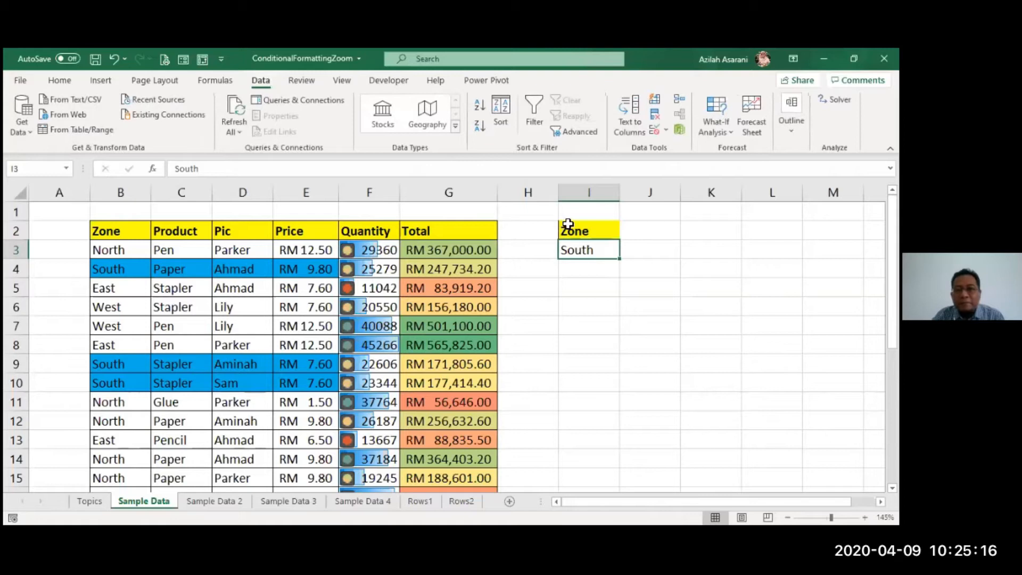
left_click(656, 133)
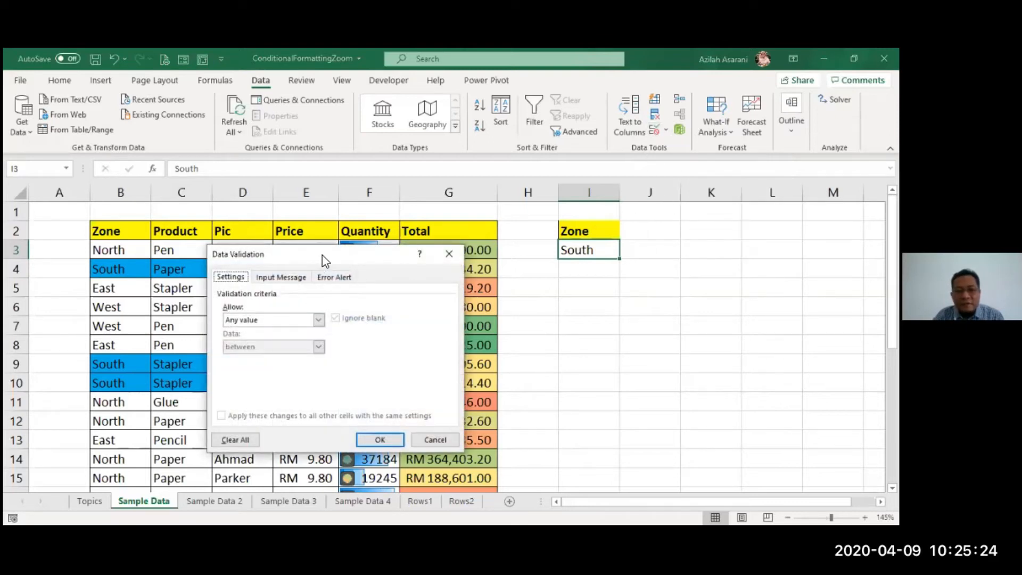
left_click_drag(325, 261, 497, 333)
left_click(412, 393)
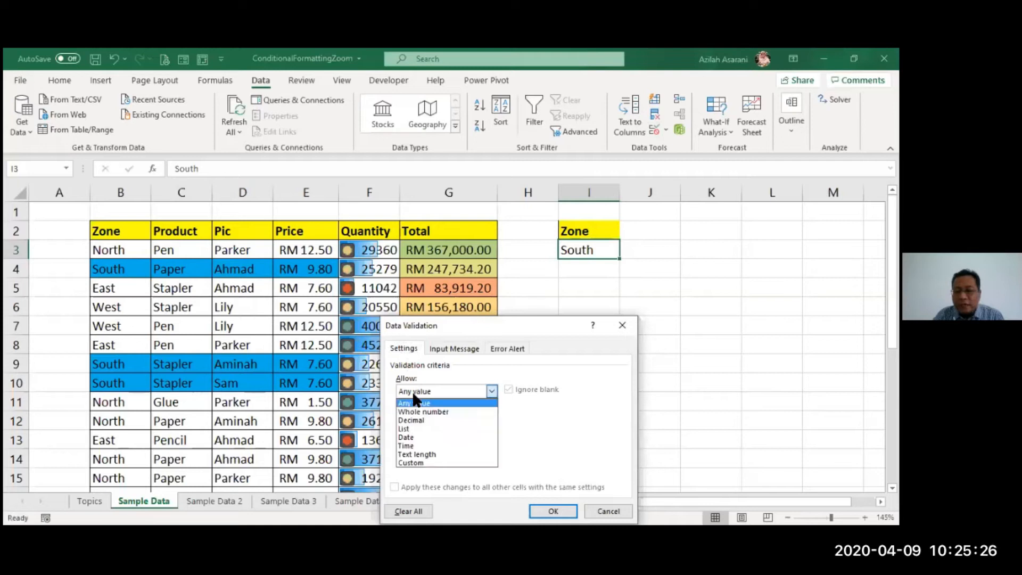
left_click(423, 428)
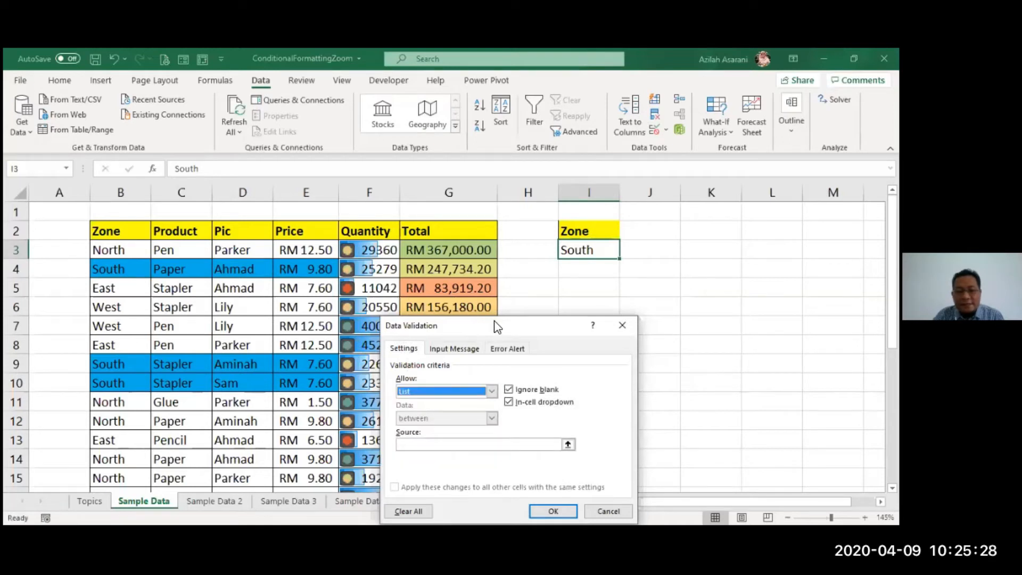
left_click_drag(495, 330, 506, 290)
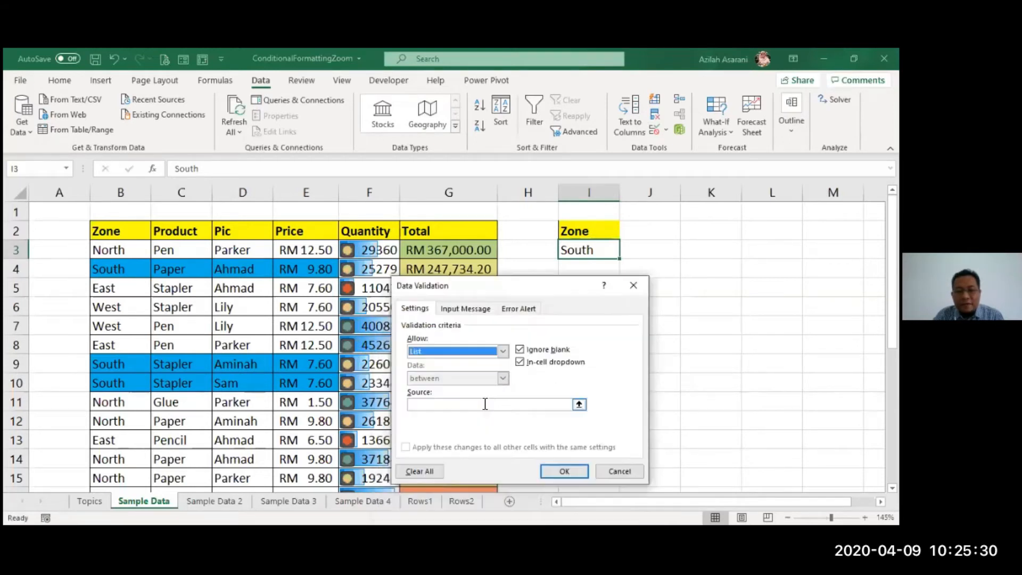
- Set the validation list source to North,South,East,West and apply it to cell I3
left_click(484, 404)
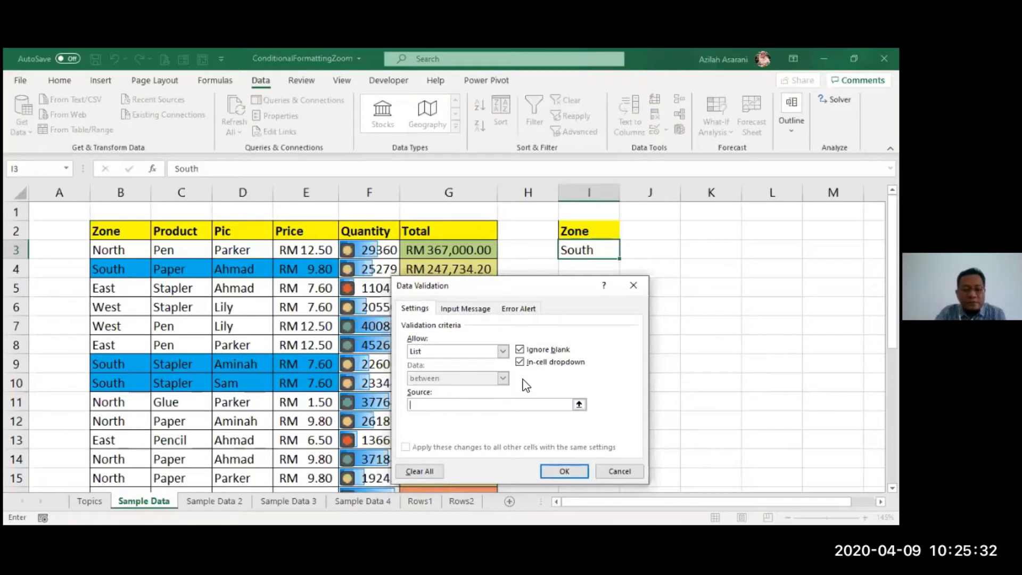
type("North,Sou")
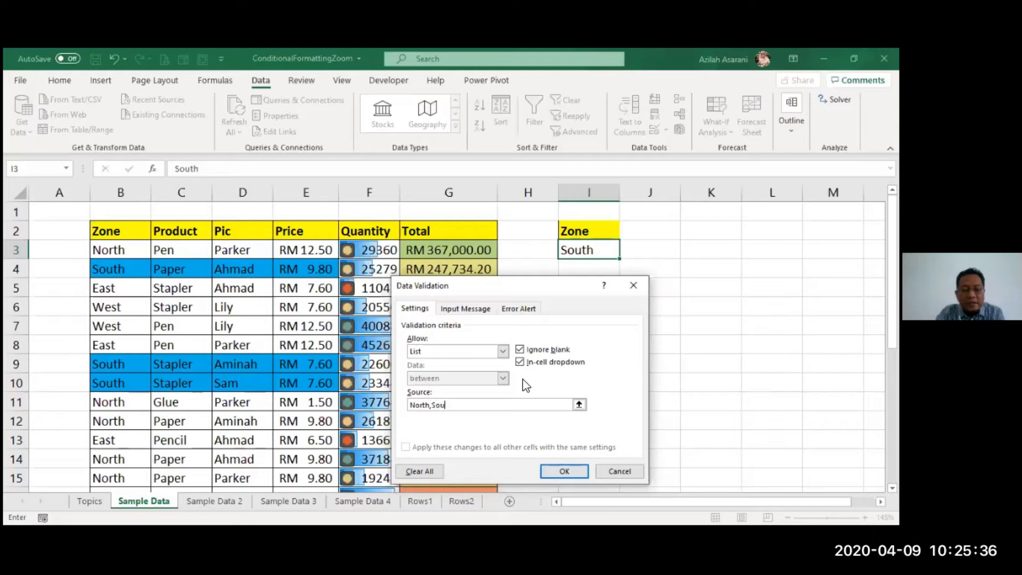
type("th,East,West")
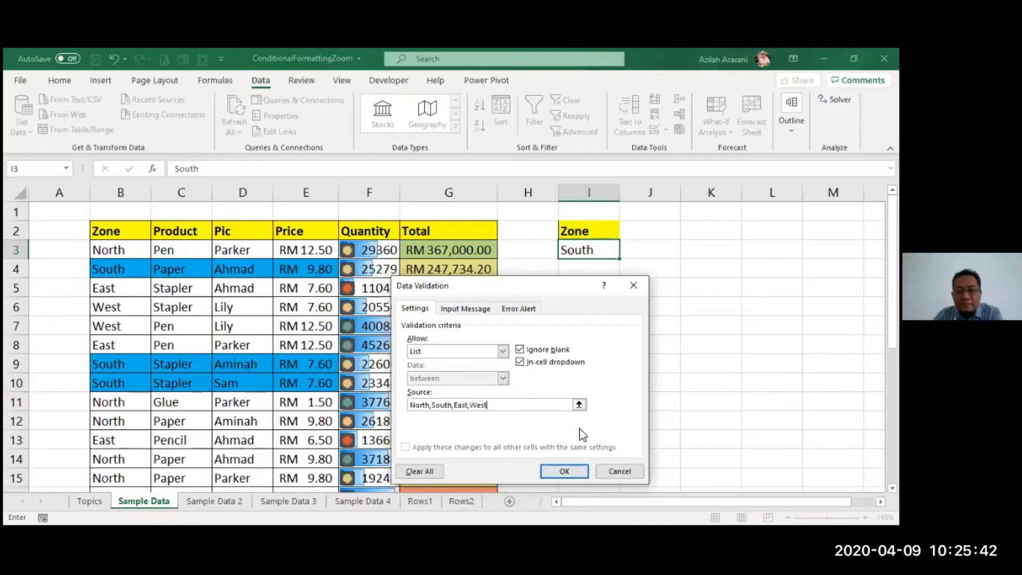
left_click(564, 472)
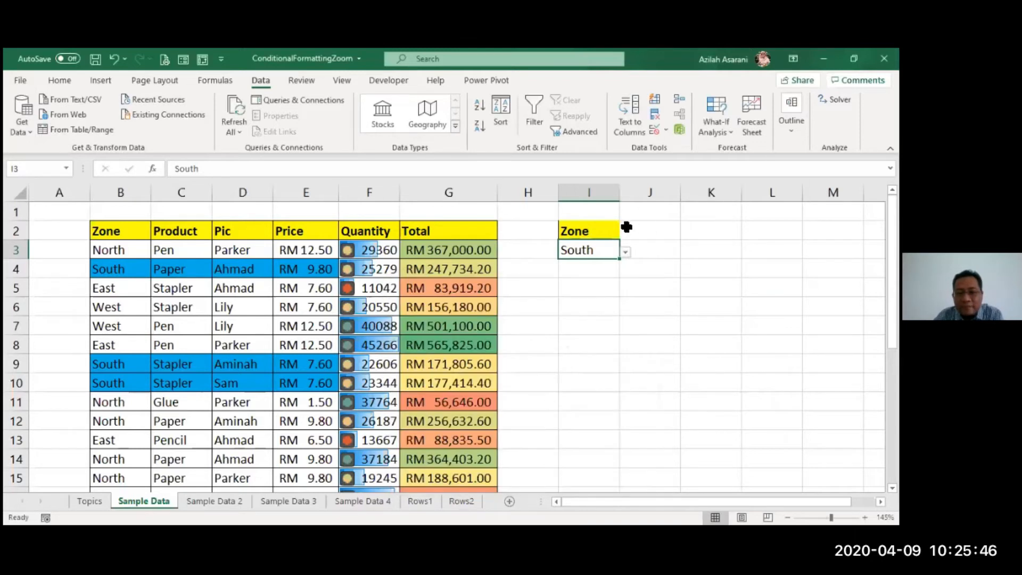
- Try each zone from the drop-down list in I3, choosing North, South, East and finally West
left_click(627, 253)
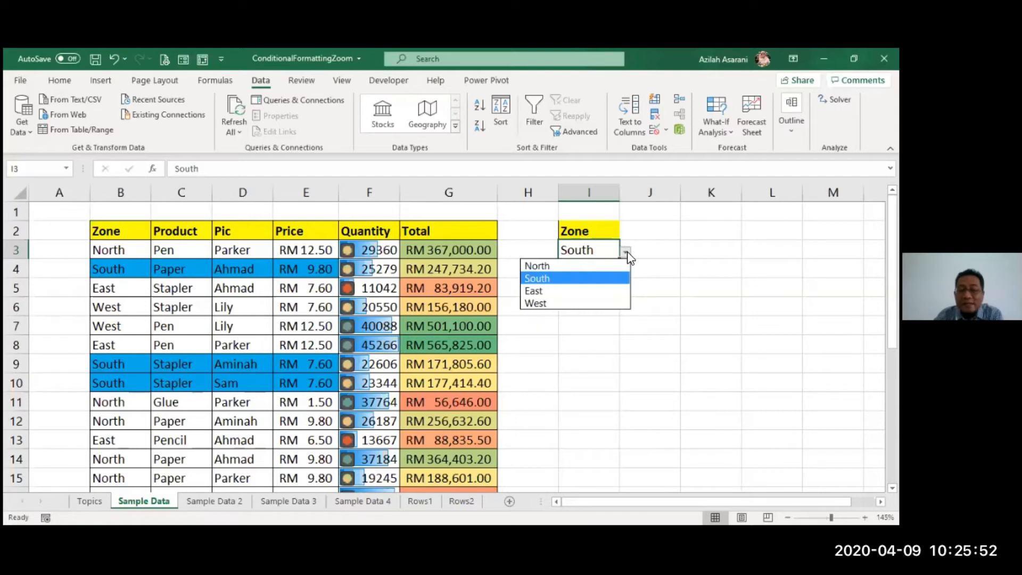
left_click(590, 267)
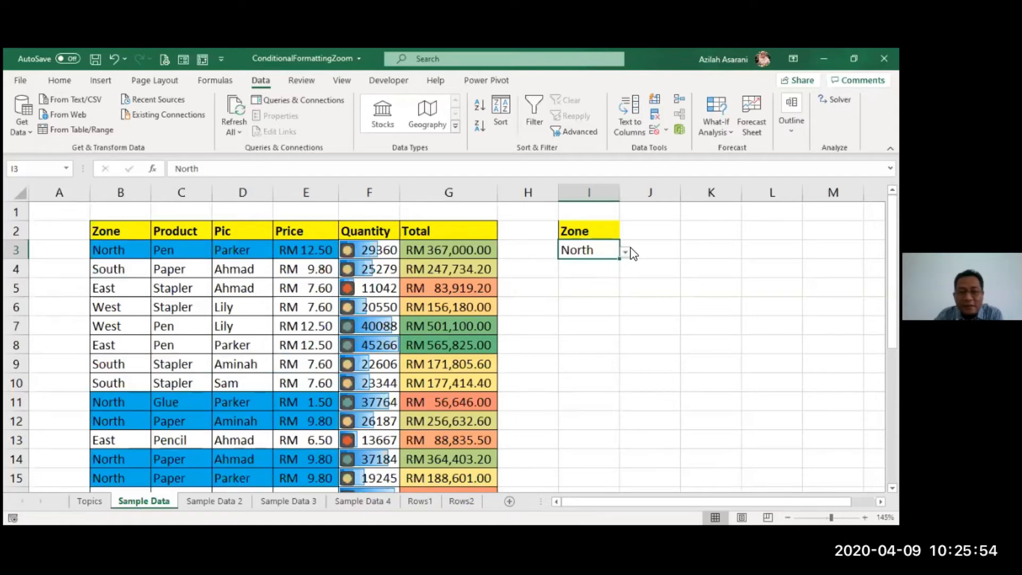
left_click(626, 252)
left_click(581, 281)
left_click(625, 253)
left_click(596, 290)
left_click(625, 252)
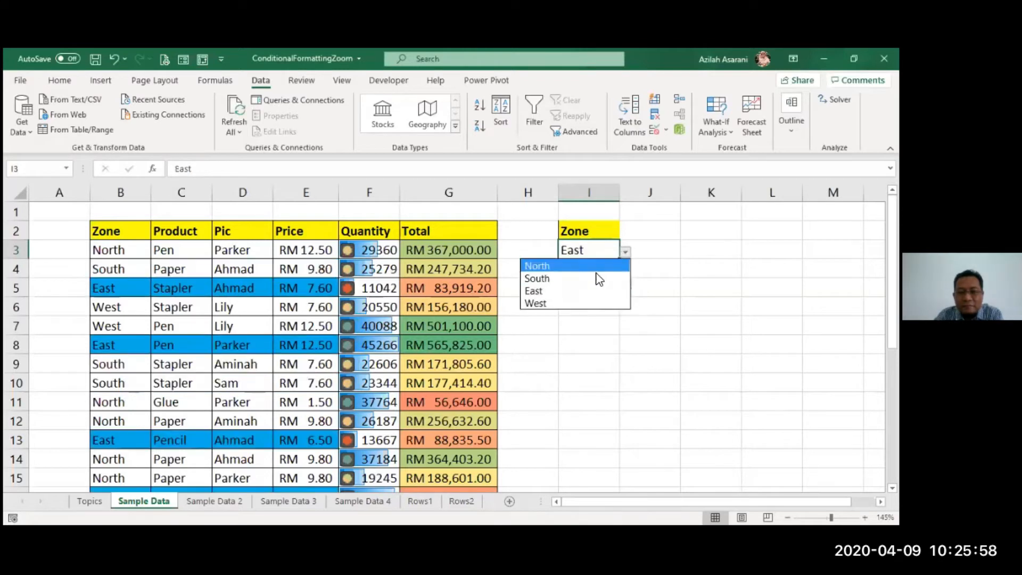
left_click(583, 303)
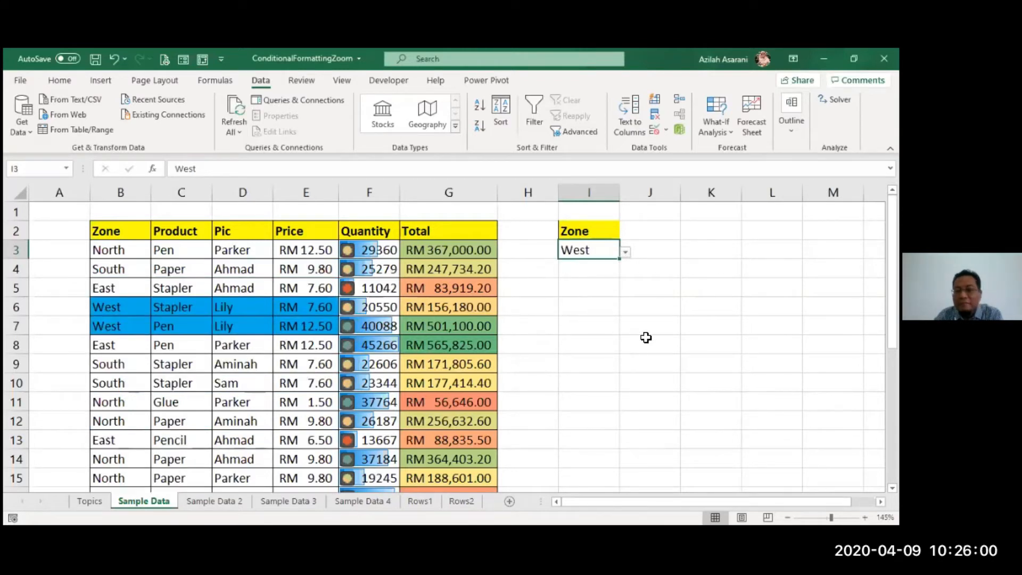
left_click(646, 337)
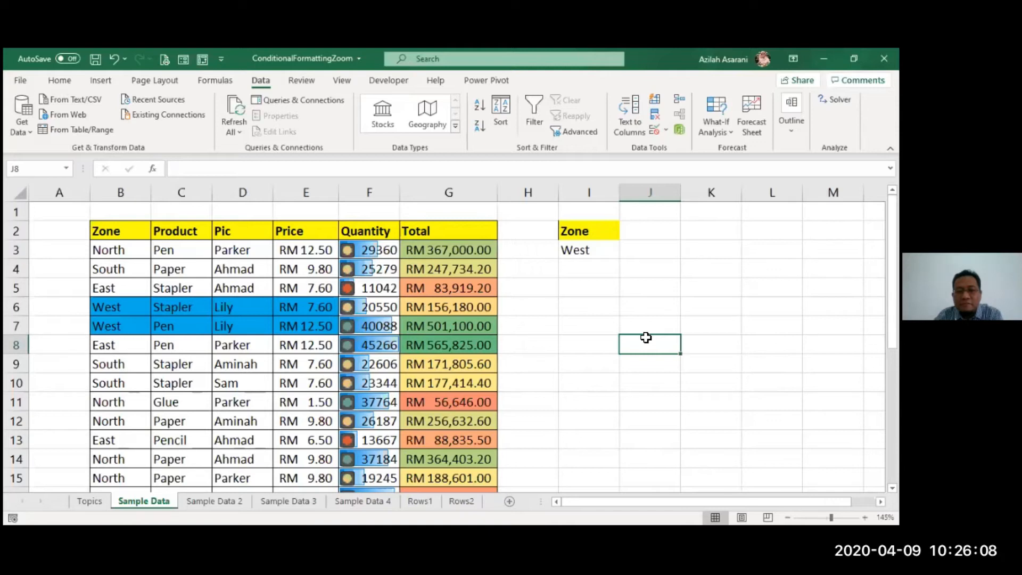
- Apply all borders to the Zone header cell I2
left_click(597, 232)
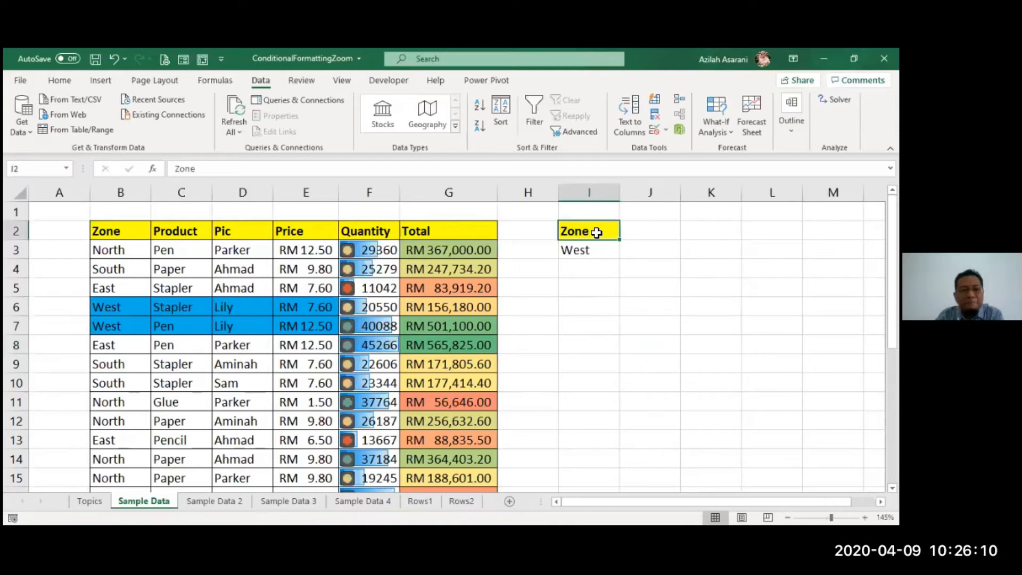
left_click(59, 80)
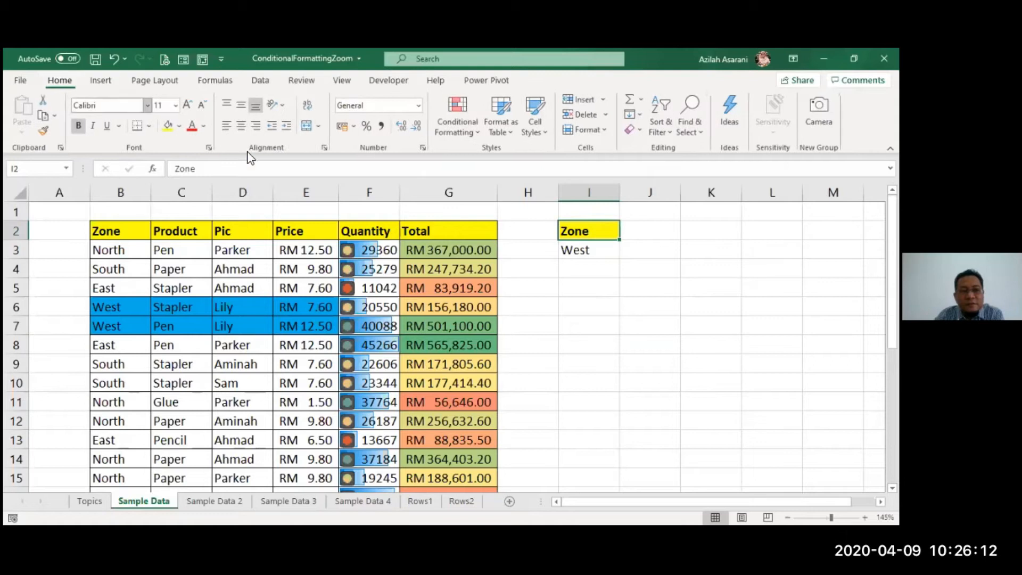
left_click(151, 130)
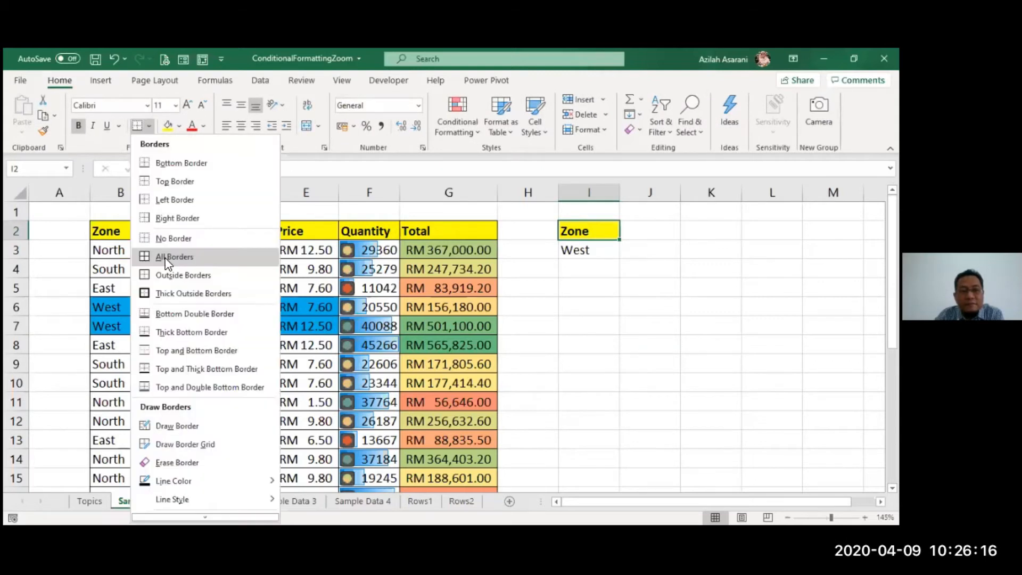
left_click(408, 290)
left_click(409, 290)
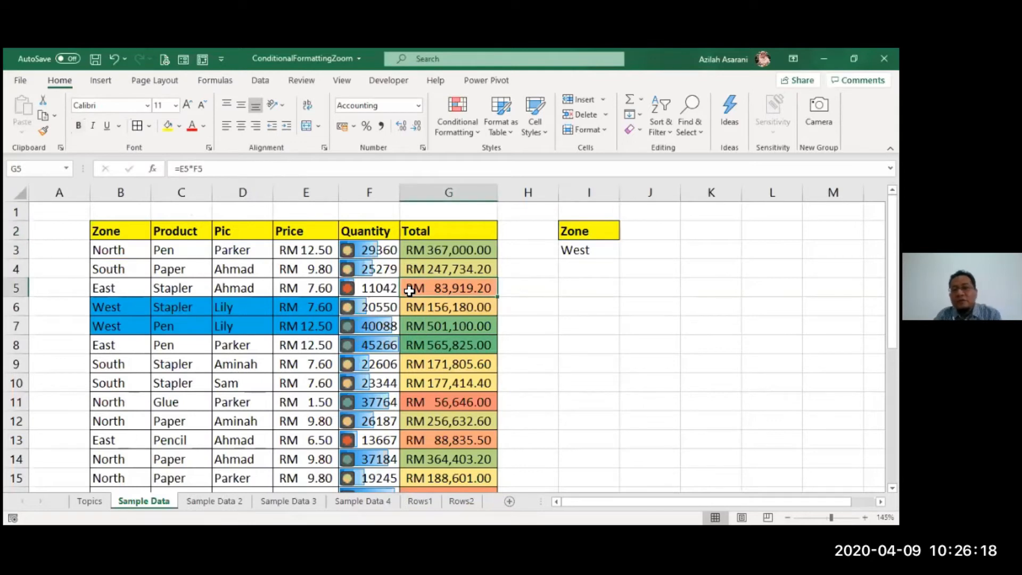
- Check which rows are highlighted for the West criterion from the start to the end of the table
left_click(282, 268)
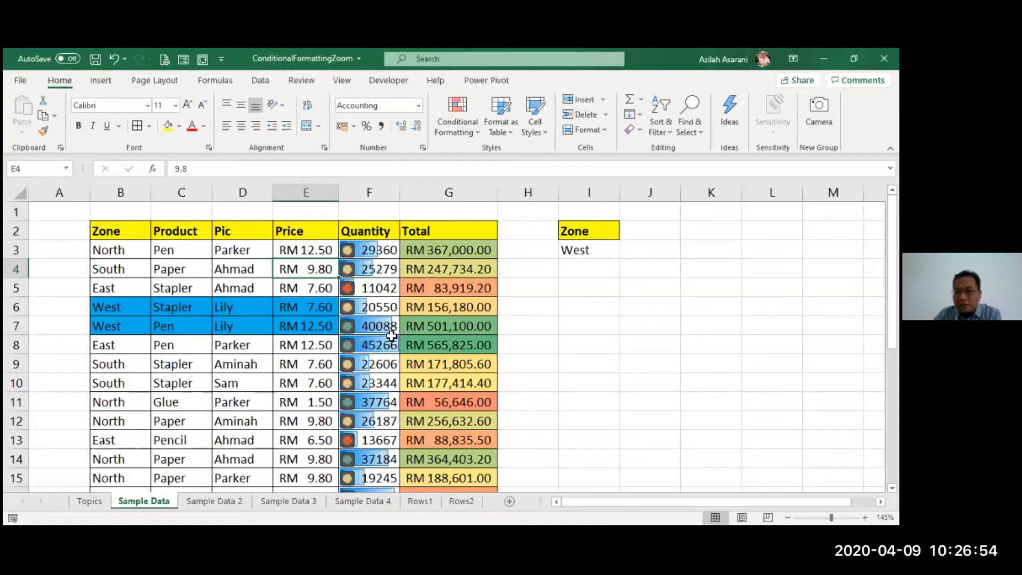
scroll(368, 343, "down", 2)
scroll(367, 344, "down", 3)
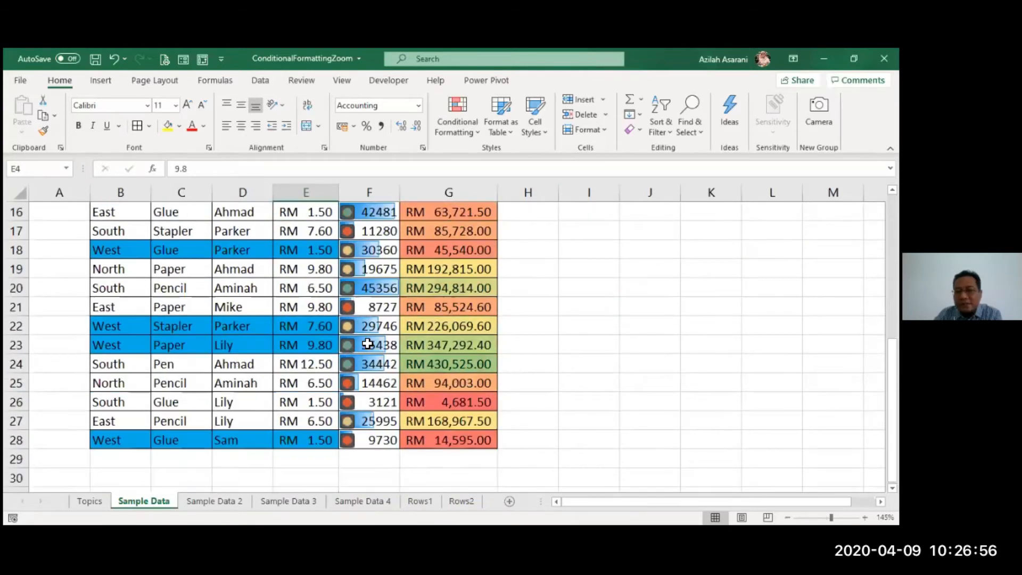
scroll(368, 344, "up", 3)
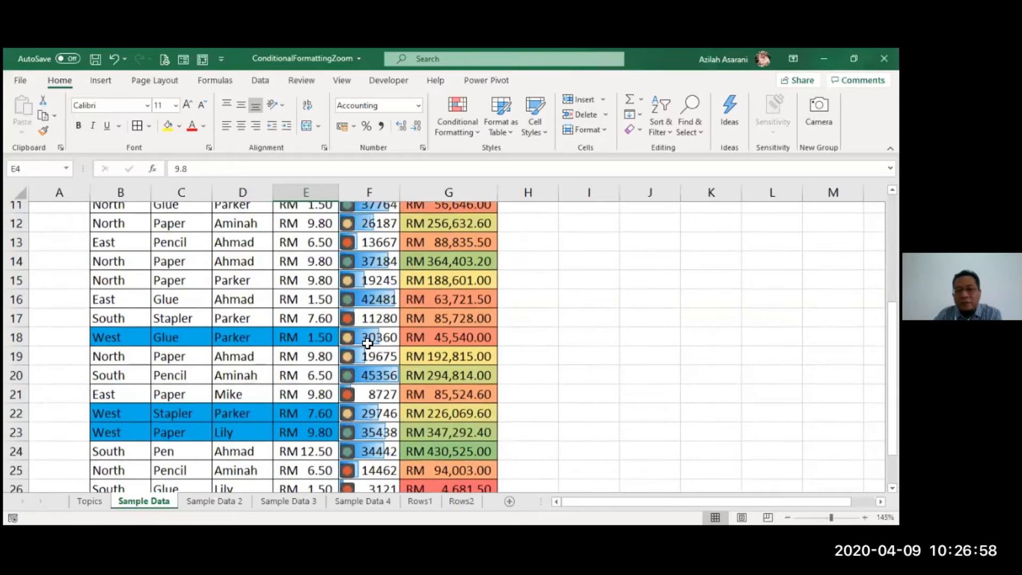
scroll(321, 370, "up", 3)
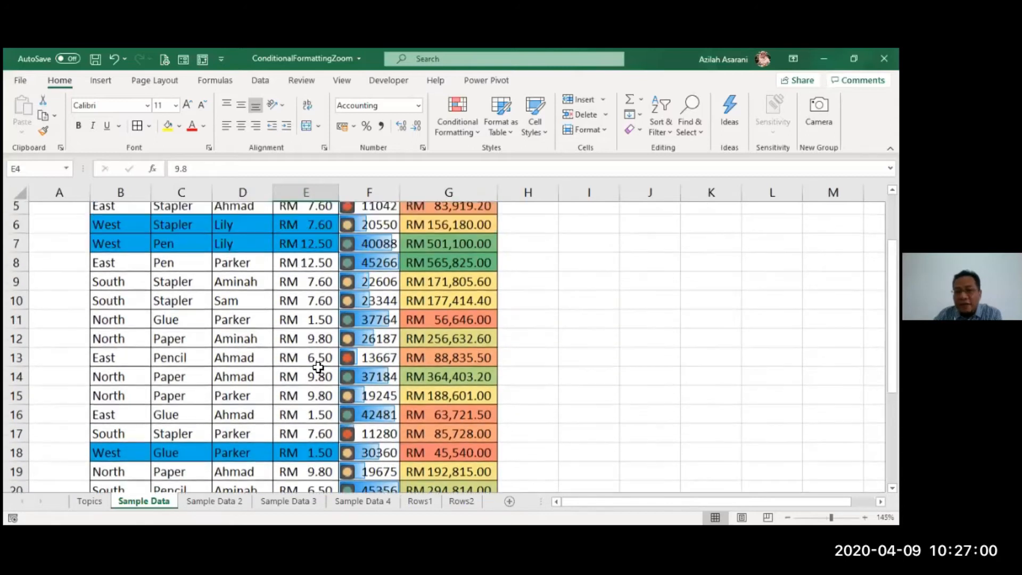
scroll(319, 367, "up", 2)
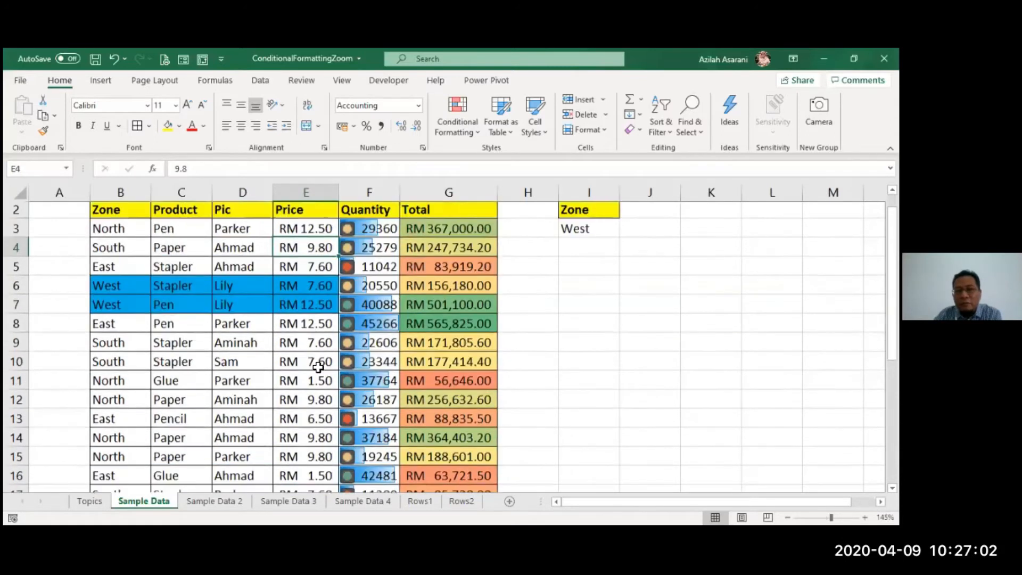
scroll(318, 366, "up", 1)
left_click(318, 367)
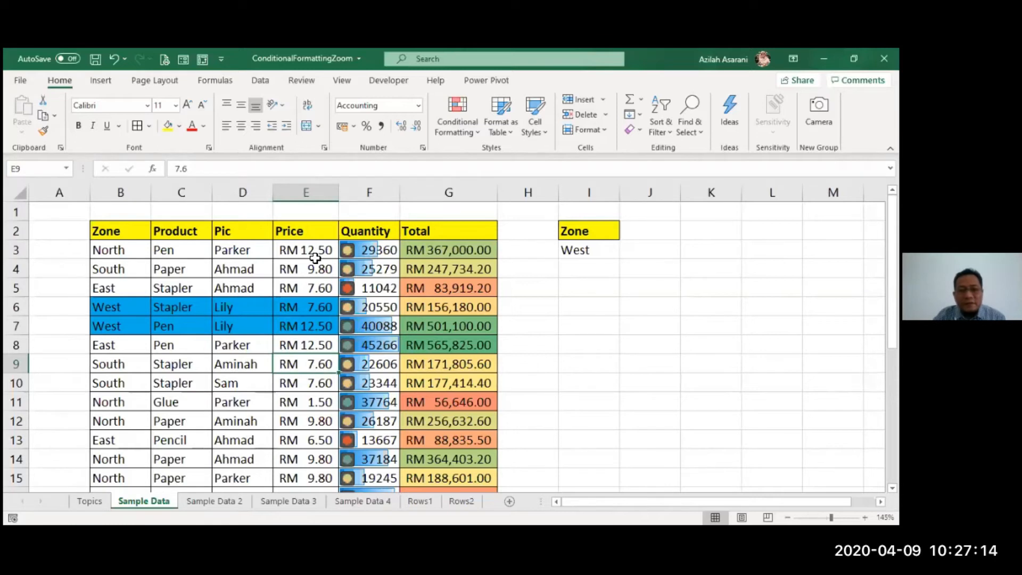
key("Up")
key("Up")
key("Up")
key("Up")
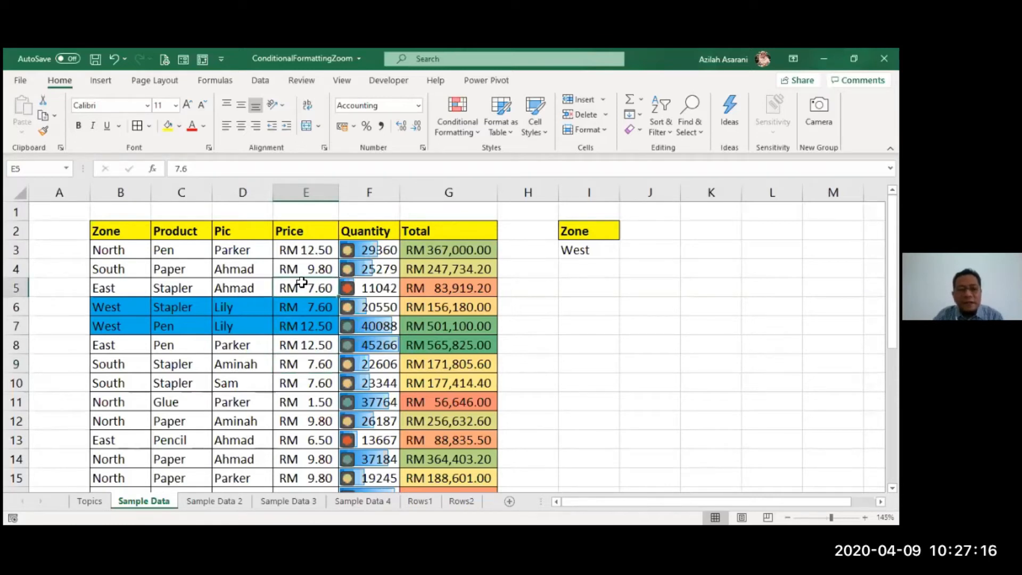
left_click(307, 271)
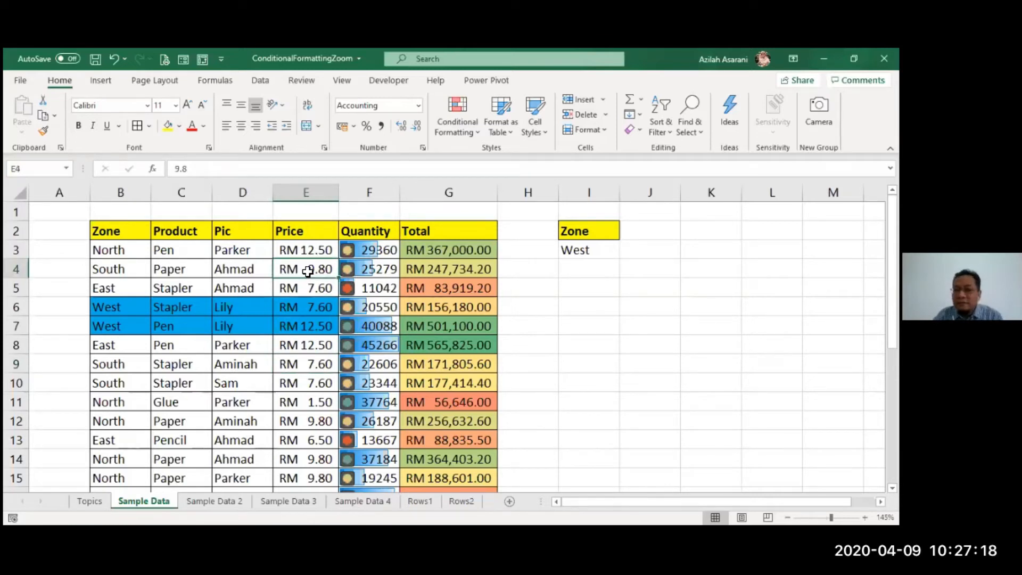
left_click(260, 283)
left_click(260, 267)
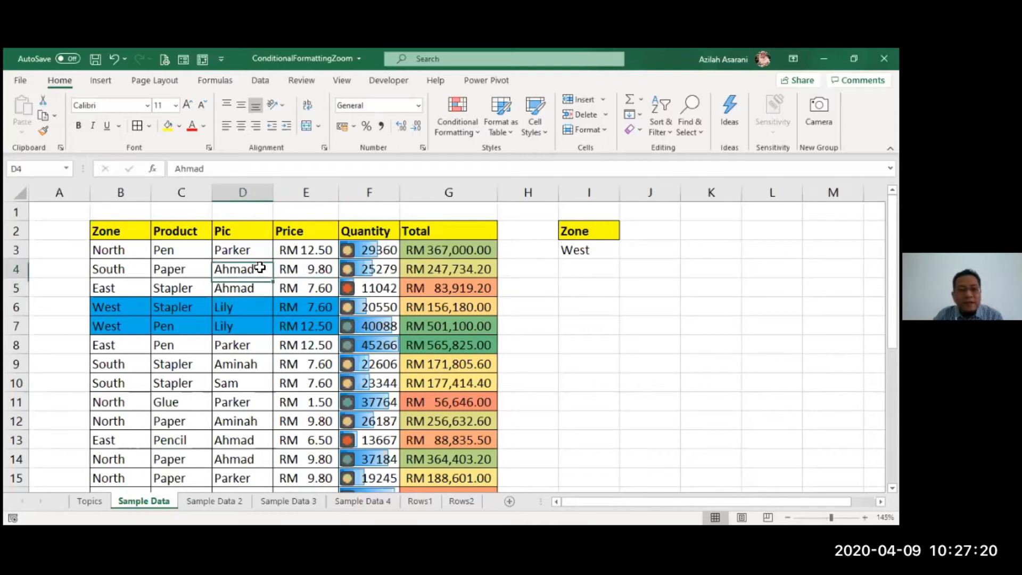
left_click(258, 80)
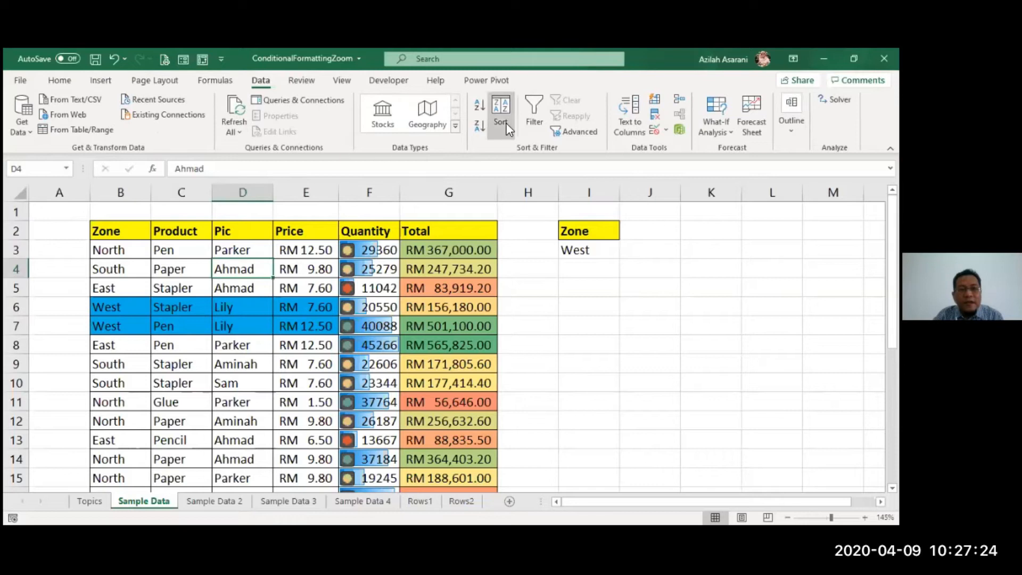
left_click(529, 110)
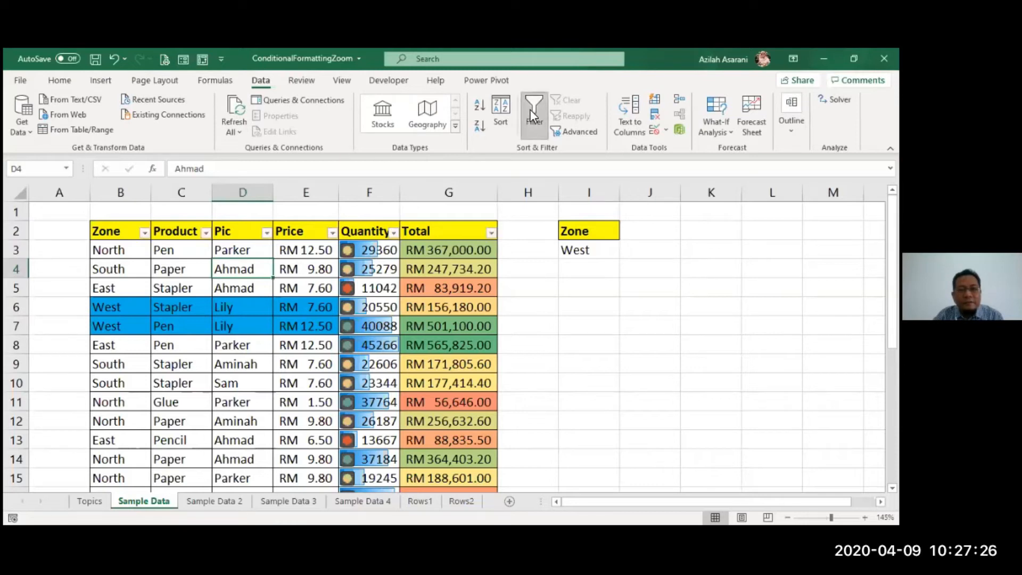
left_click(529, 109)
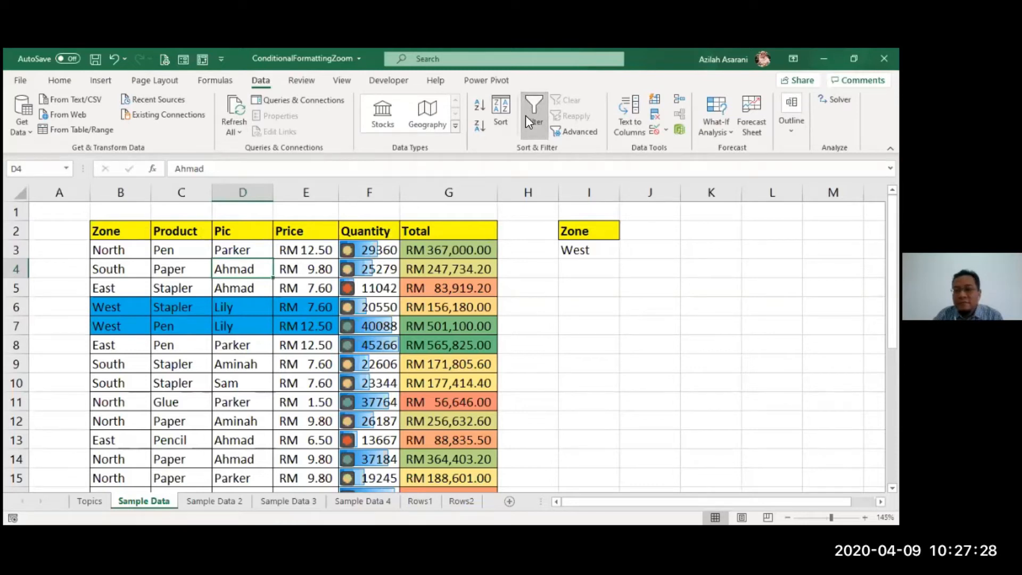
left_click_drag(106, 231, 468, 231)
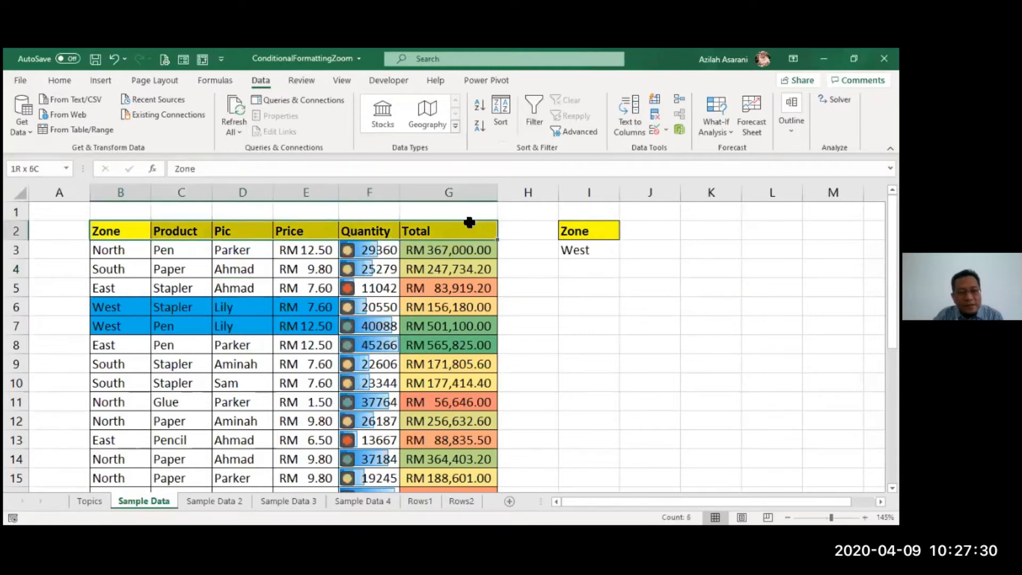
left_click(16, 231)
left_click_drag(121, 192, 156, 197)
left_click(104, 214)
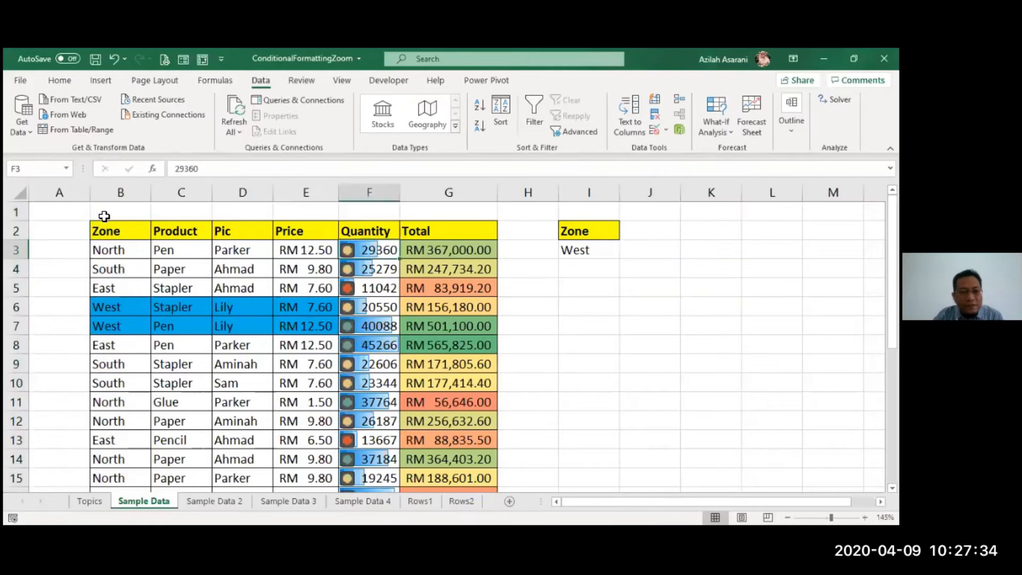
left_click(21, 194)
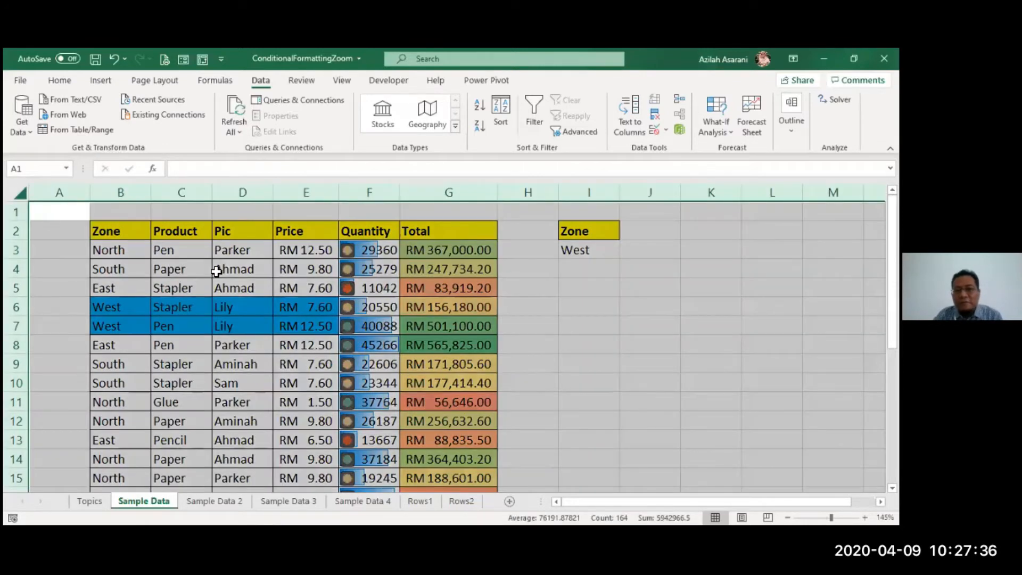
left_click(376, 293)
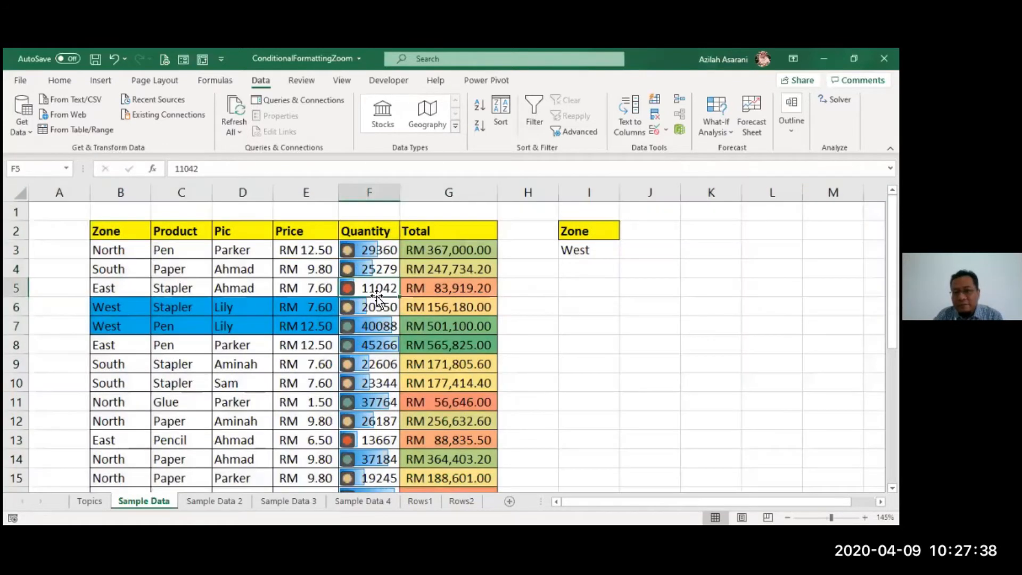
- Turn on filtering for the Sample Data table and filter the Quantity column by its yellow traffic light icon
left_click(304, 268)
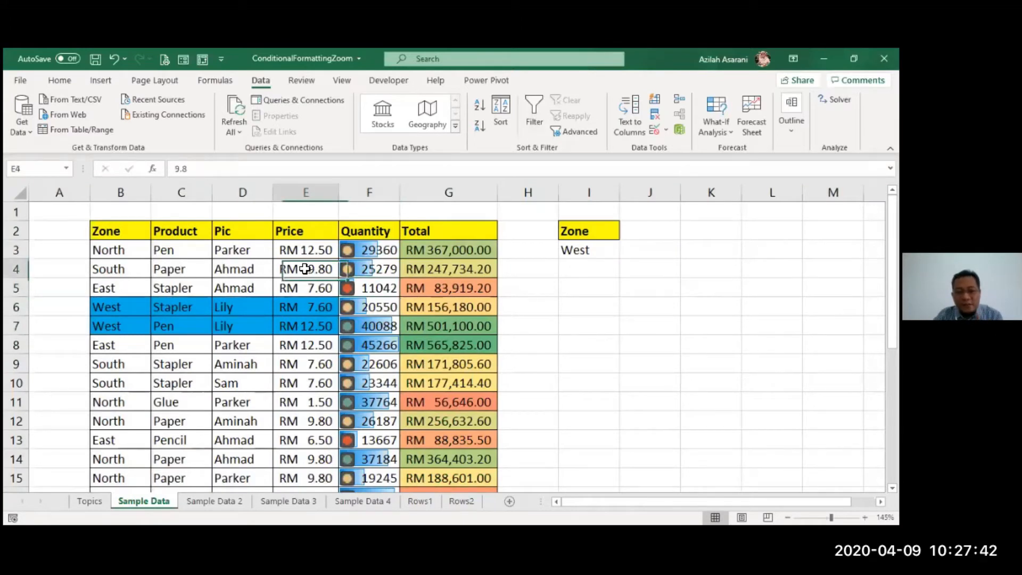
left_click(535, 112)
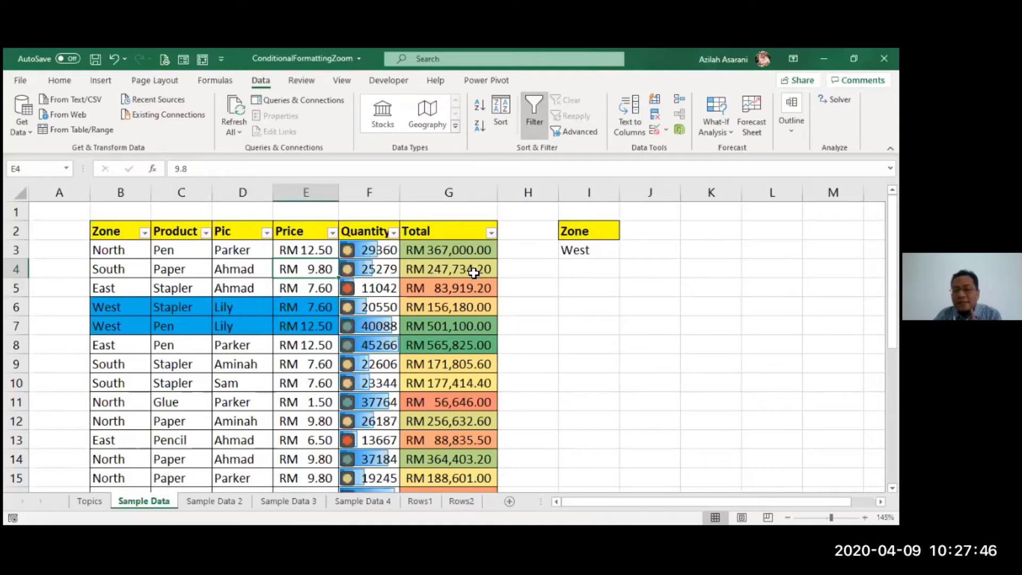
left_click(393, 233)
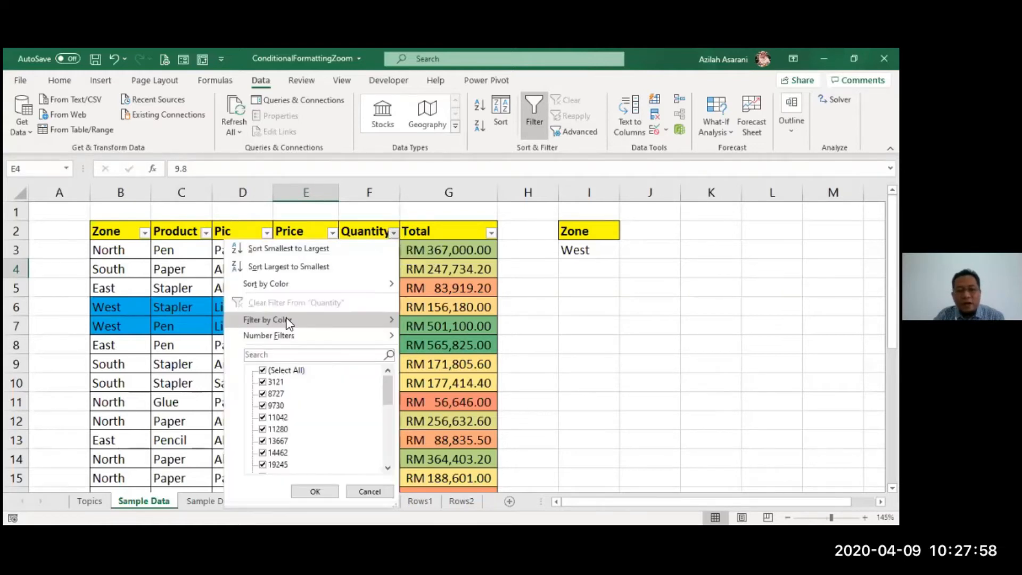
mouse_move(288, 320)
left_click(433, 336)
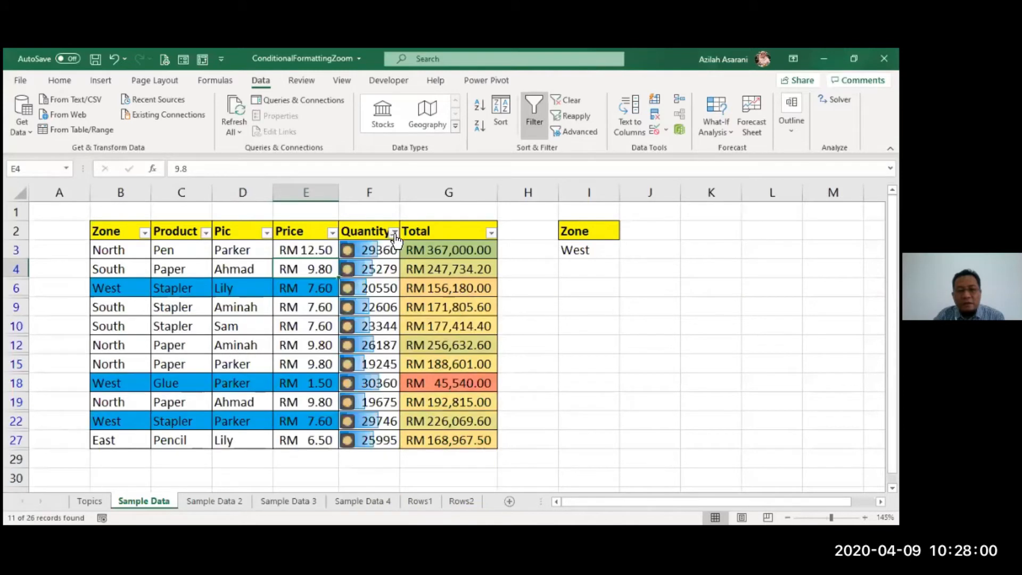
- Switch the Quantity column's icon filter to the red traffic light and then to the green one
left_click(394, 232)
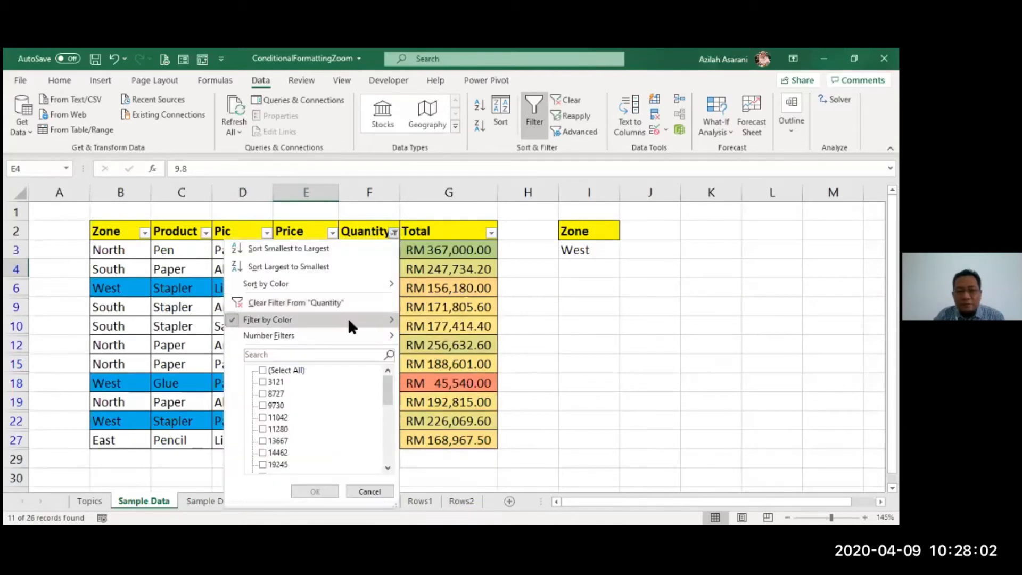
left_click(433, 352)
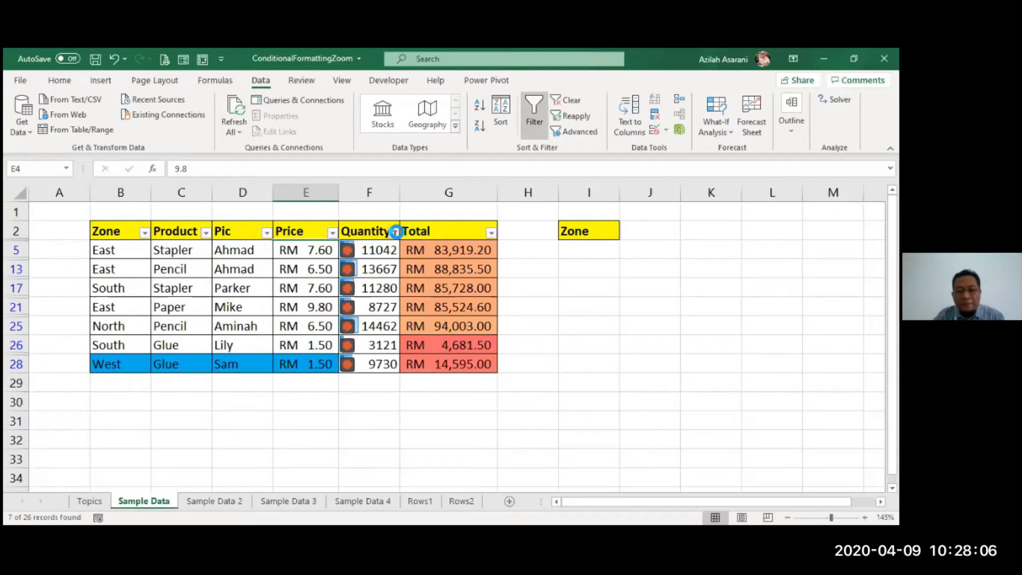
left_click(396, 232)
mouse_move(319, 320)
left_click(426, 370)
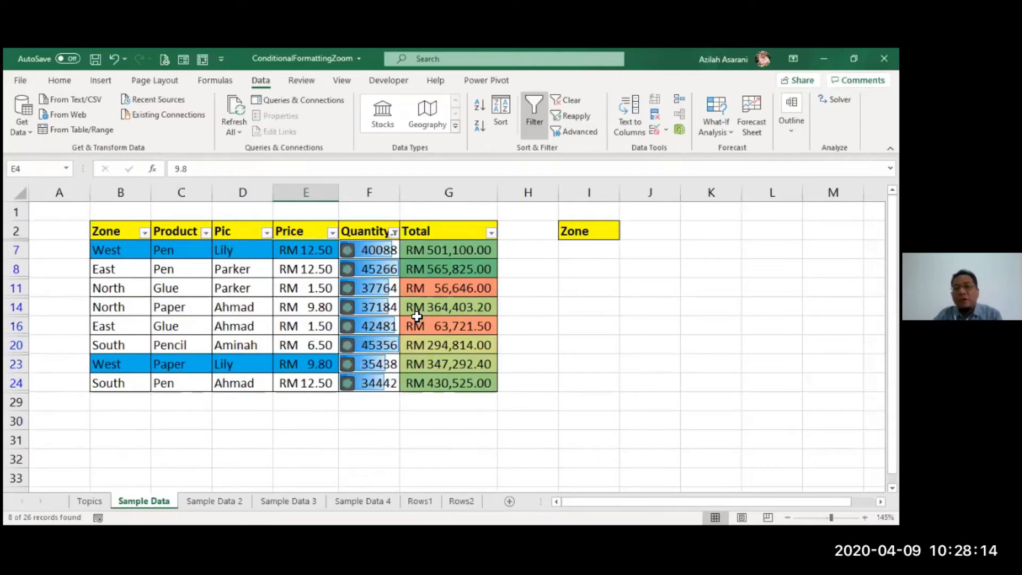
- Clear the filter from the Quantity column
left_click(394, 232)
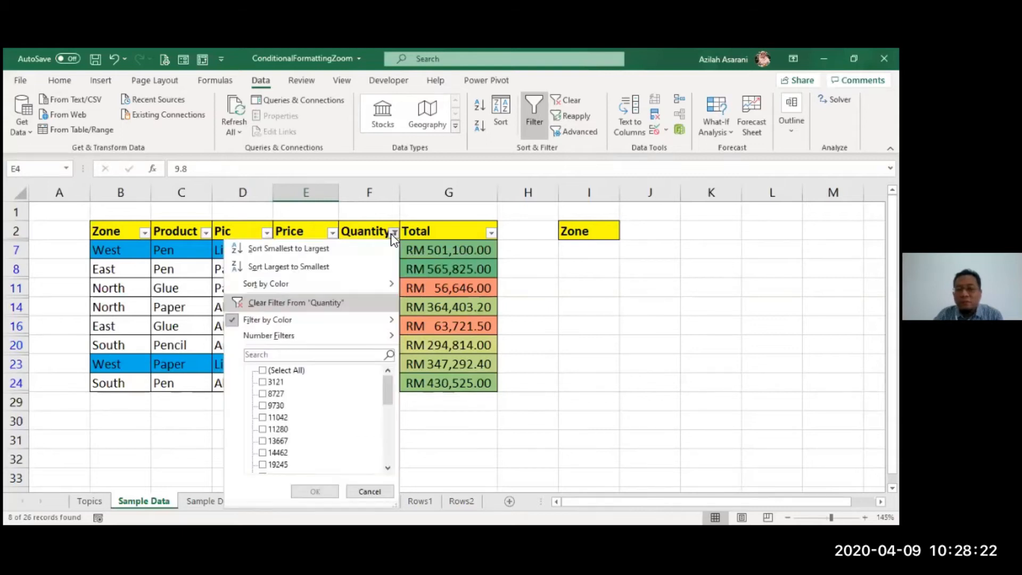
left_click(320, 302)
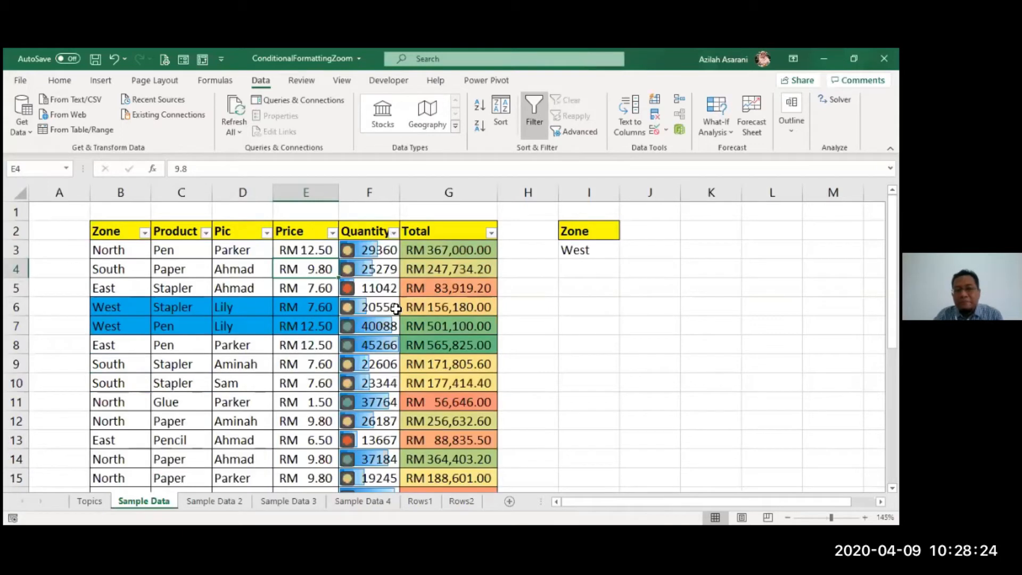
left_click(395, 308)
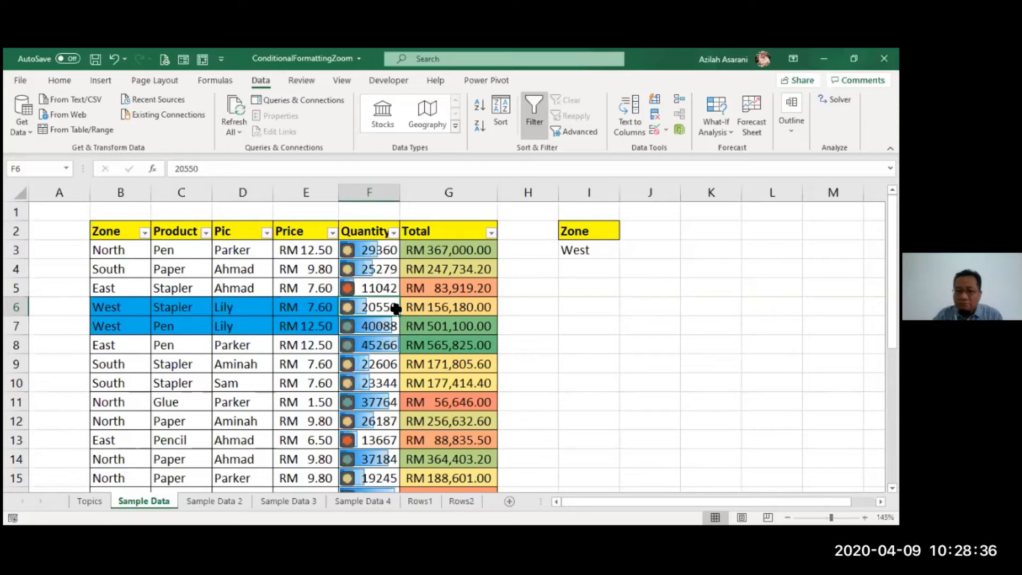
left_click(368, 262)
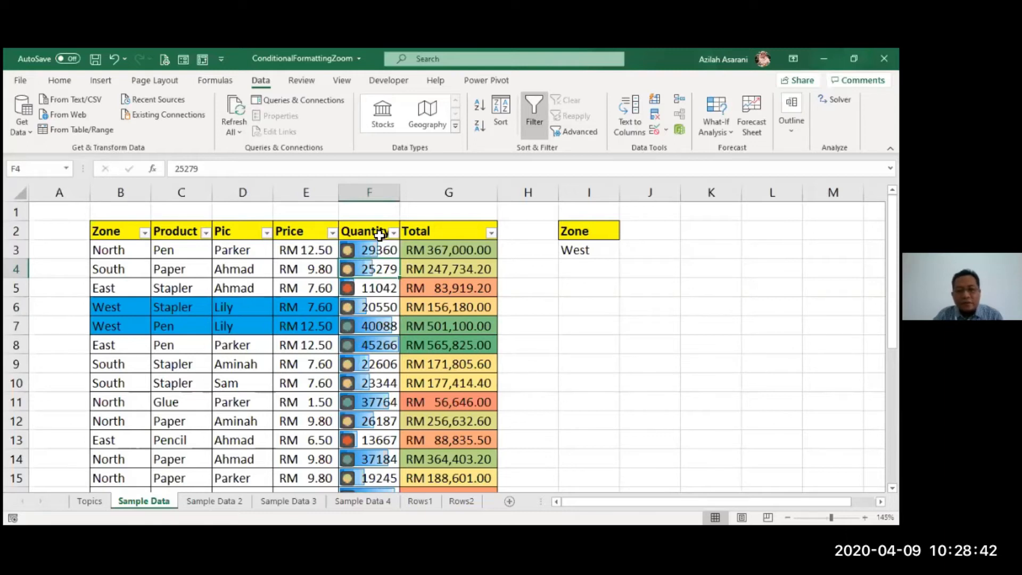
- Cycle the zone criterion in I3 through North, South and East from its drop-down list, ending on West
left_click_drag(380, 260, 598, 244)
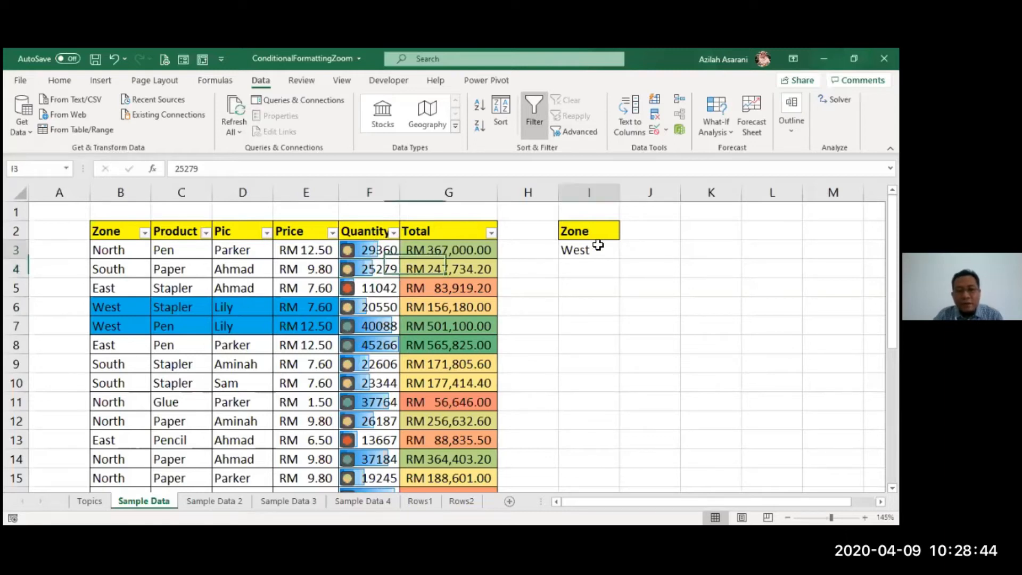
left_click(626, 251)
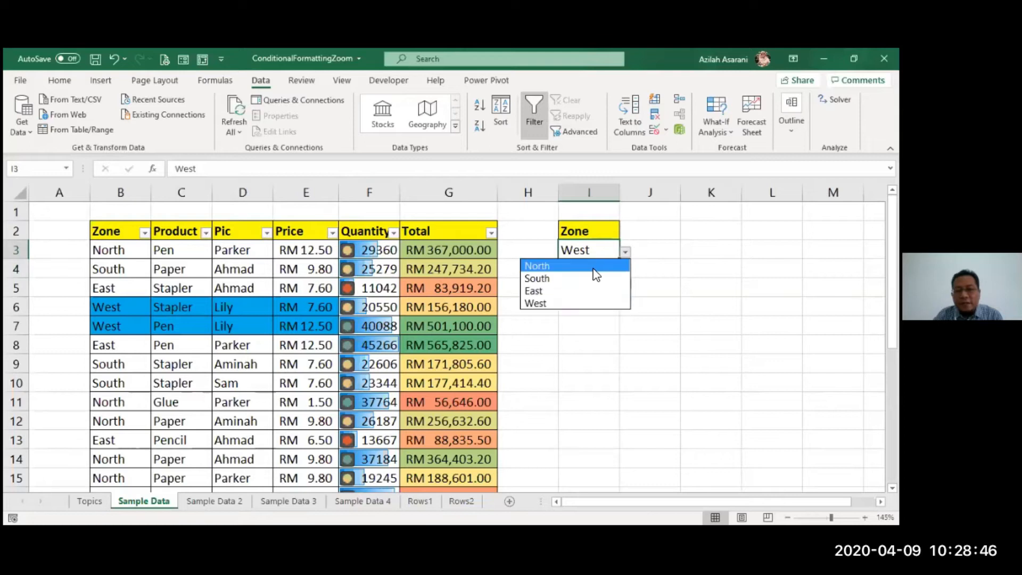
left_click(594, 269)
left_click(626, 251)
left_click(605, 279)
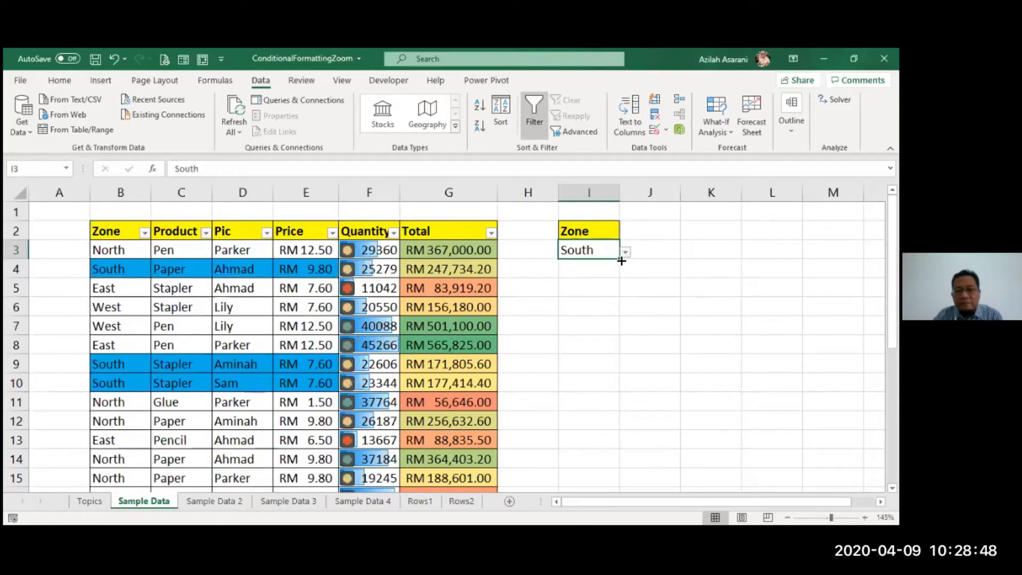
left_click(625, 252)
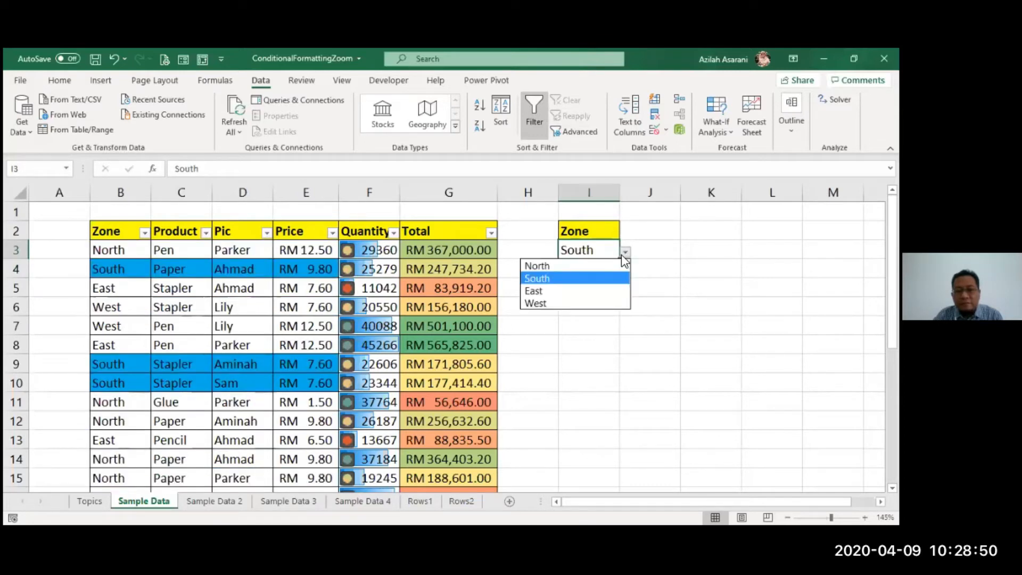
left_click(596, 291)
left_click(626, 251)
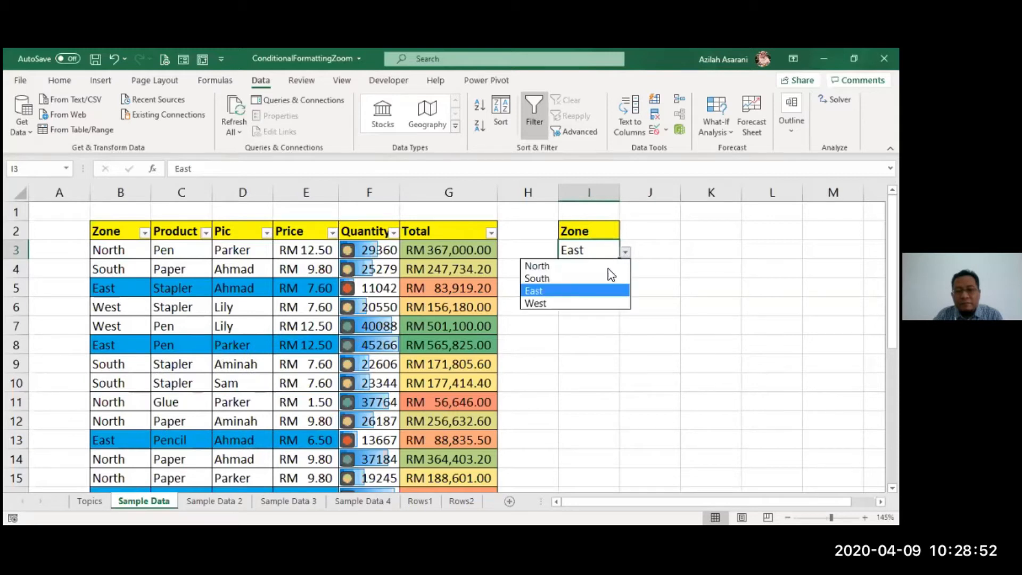
left_click(580, 304)
left_click(427, 301)
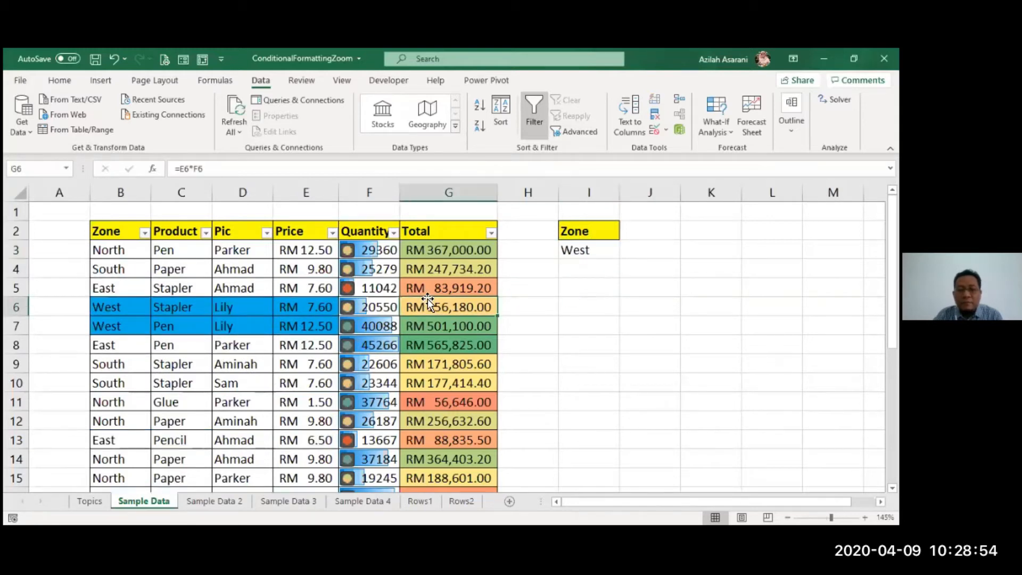
key("Left")
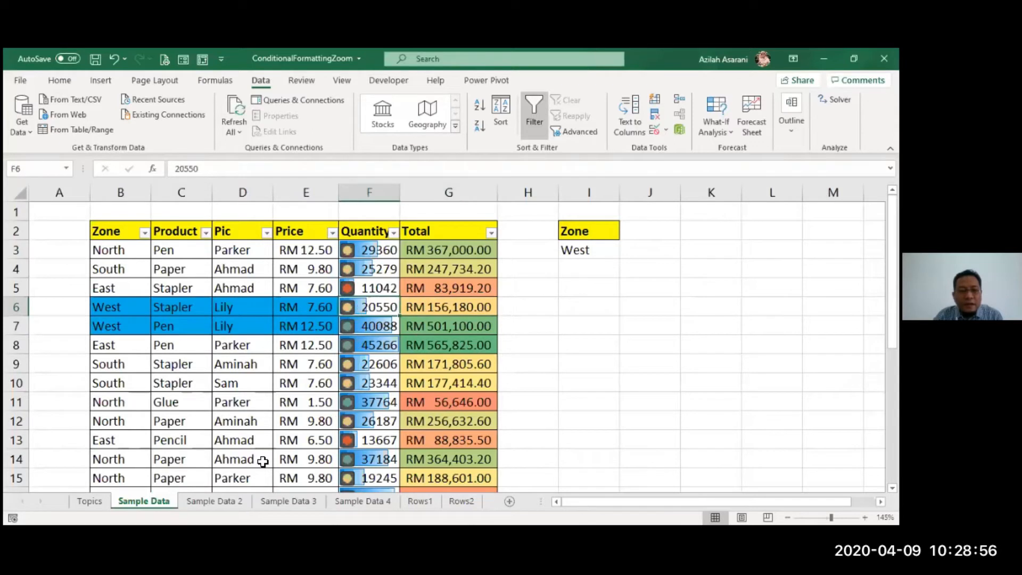
- Compare the plain table on the Sample Data 2 sheet with the conditionally formatted table on the Sample Data sheet
left_click(208, 506)
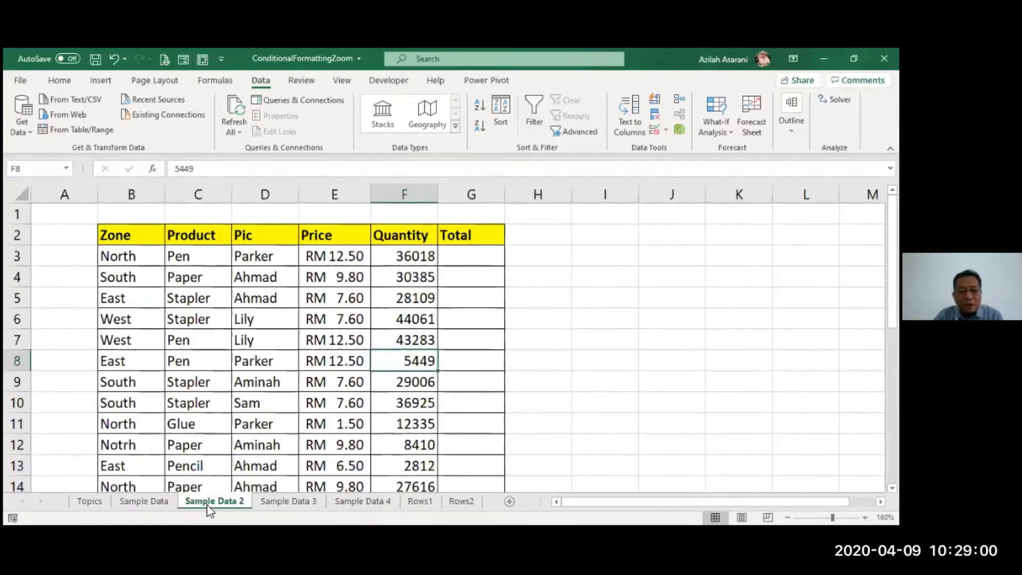
left_click(143, 502)
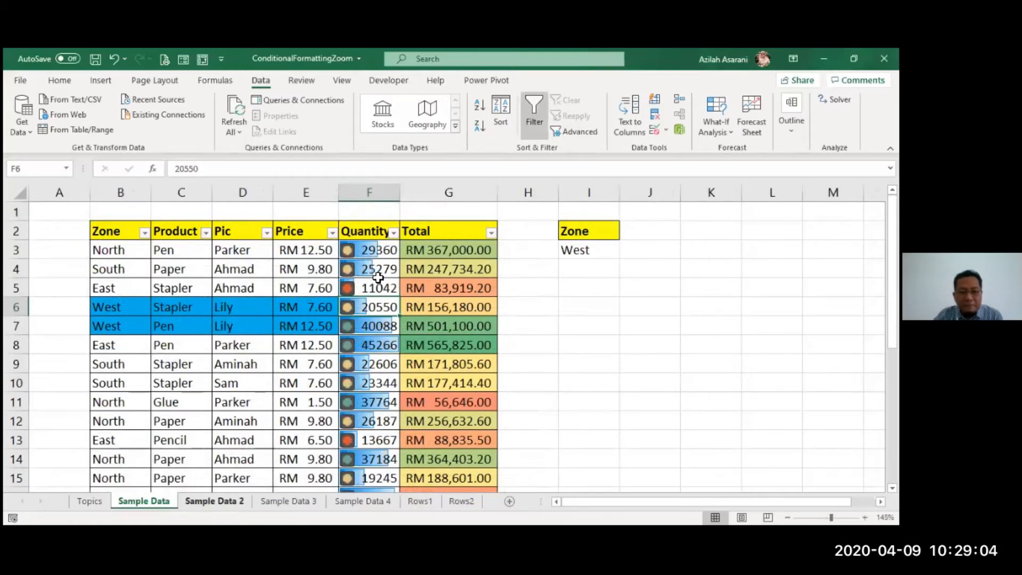
left_click(214, 501)
left_click(358, 277)
left_click(378, 278)
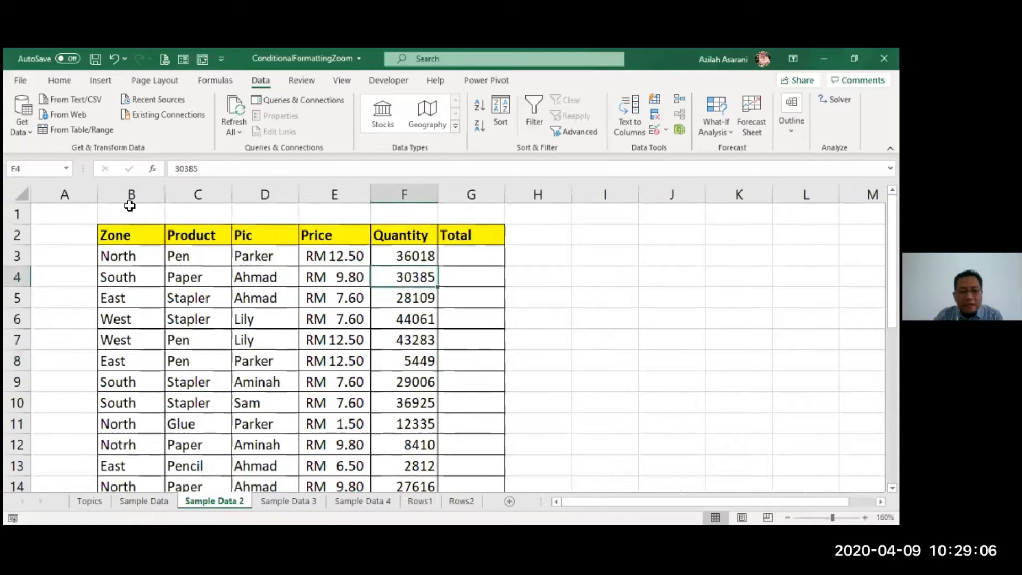
left_click(334, 382)
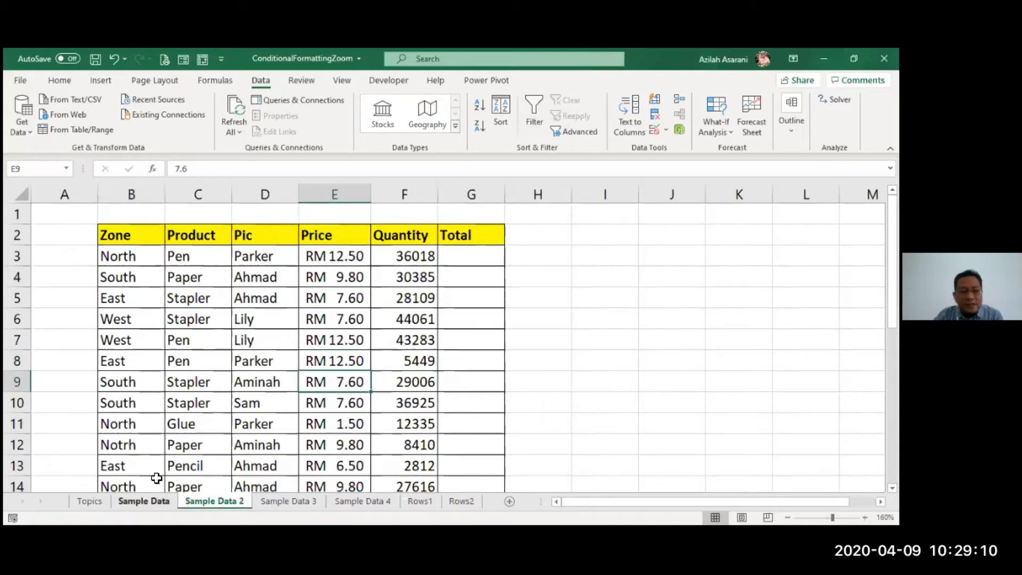
key("ctrl+Page_Up")
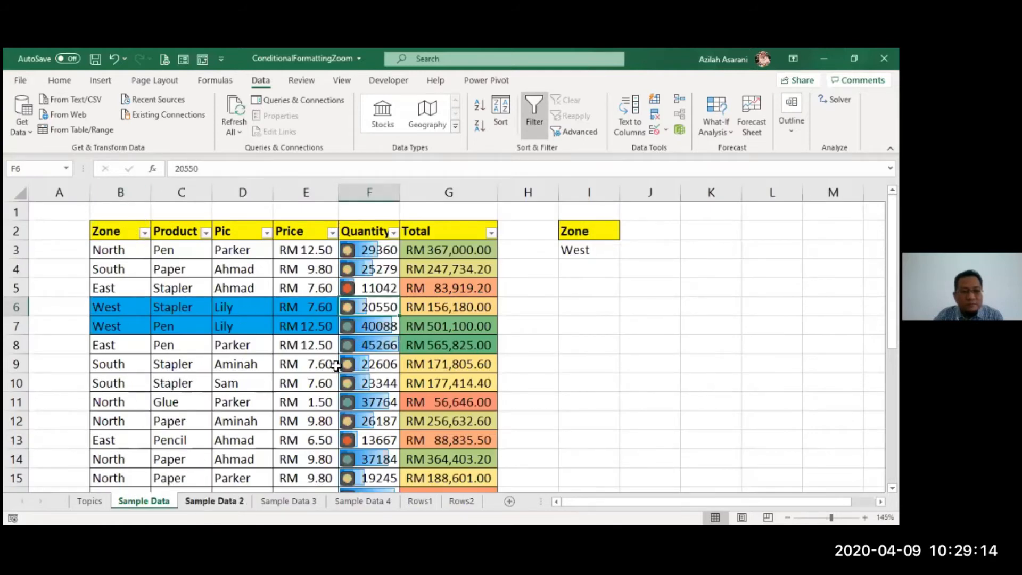
key("ctrl+Page_Down")
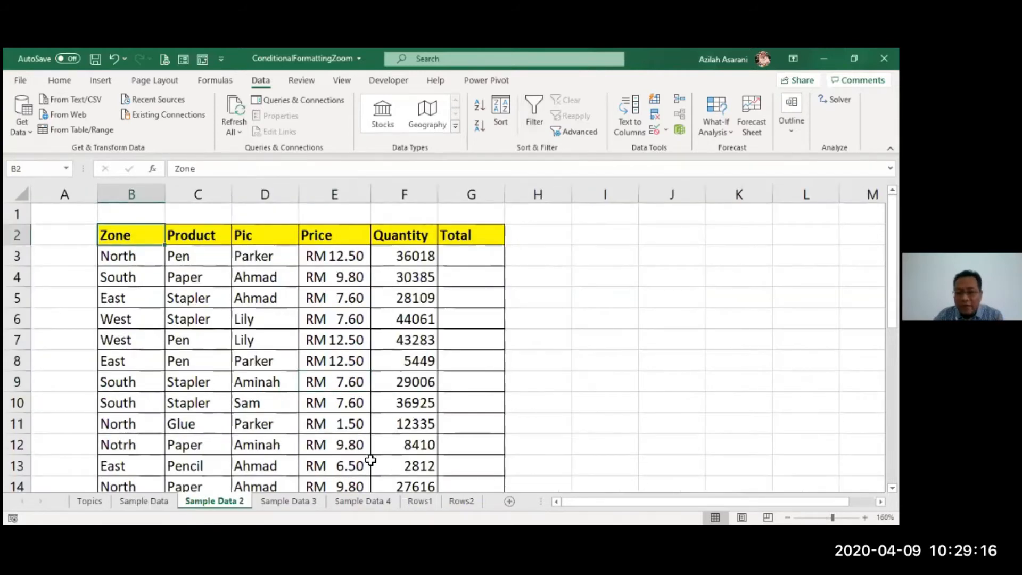
- Look through the Rows1 and Rows2 sheets and inspect the formula in cell A1 of Rows1
left_click(416, 505)
left_click(455, 503)
left_click(416, 504)
left_click(458, 502)
left_click(431, 506)
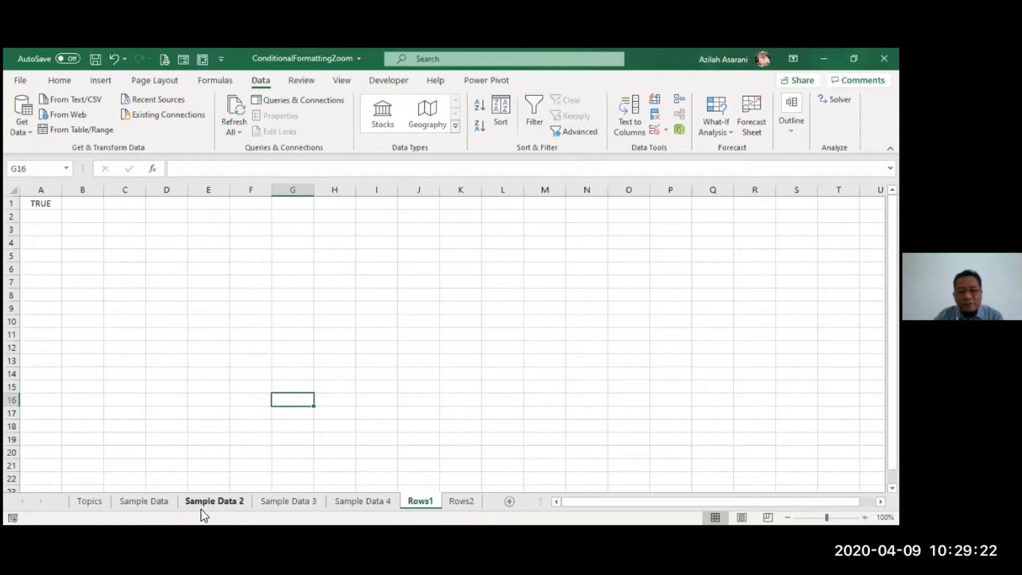
left_click(83, 256)
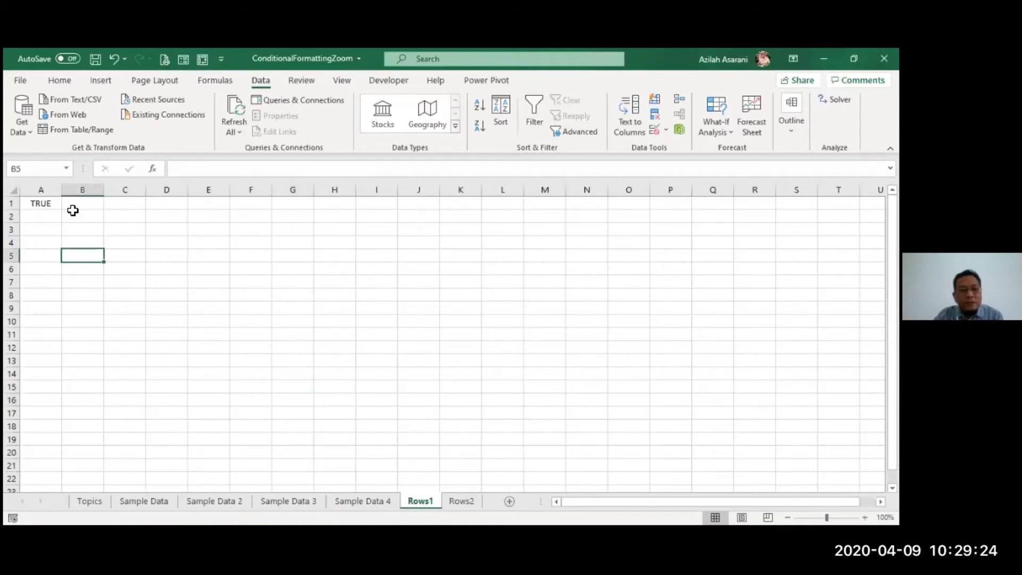
left_click(50, 203)
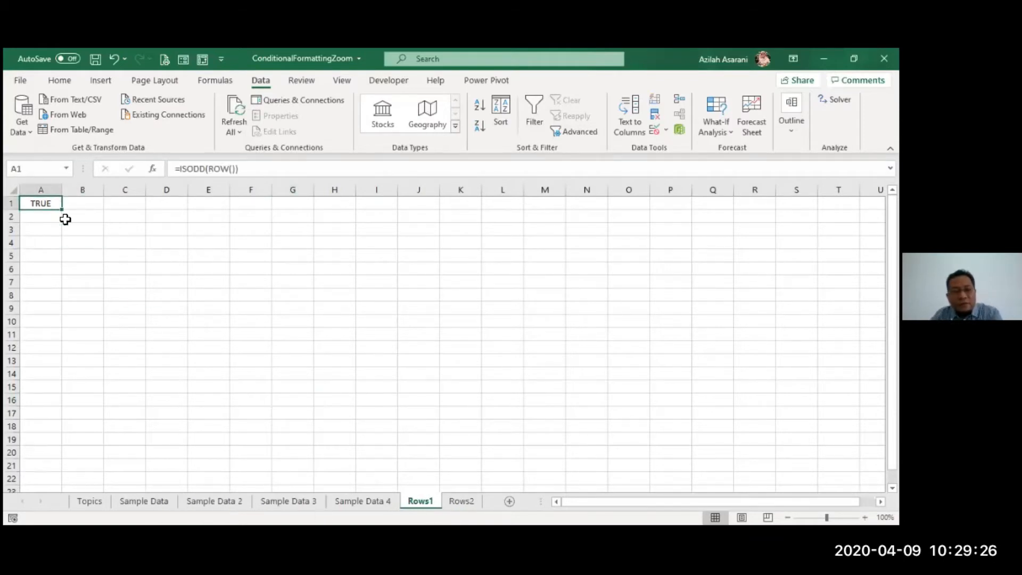
- Clear cell A1 on Rows1 and re-enter the formula =ISODD(ROW()) in it
scroll(121, 258, "up", 6)
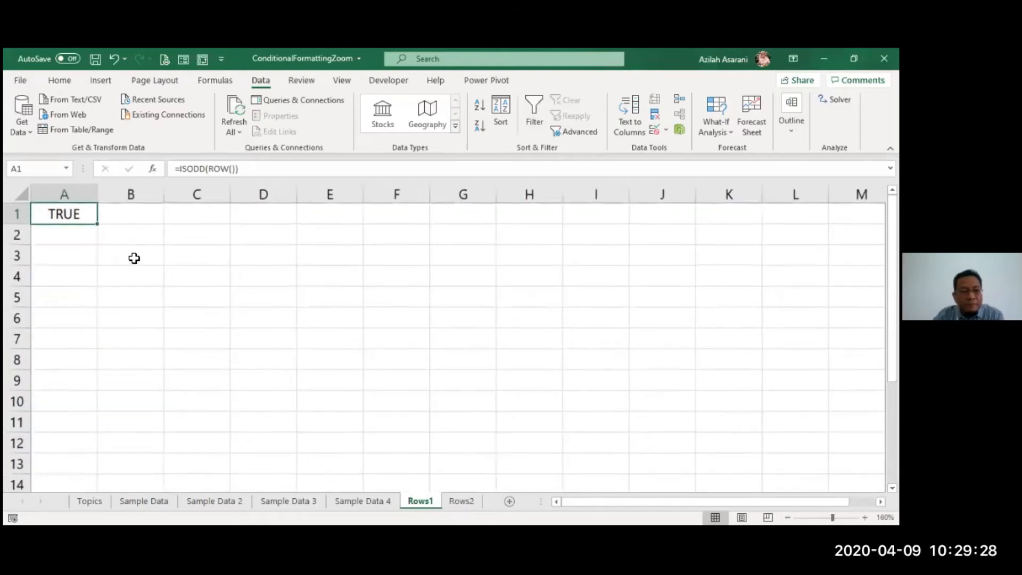
scroll(180, 304, "up", 3)
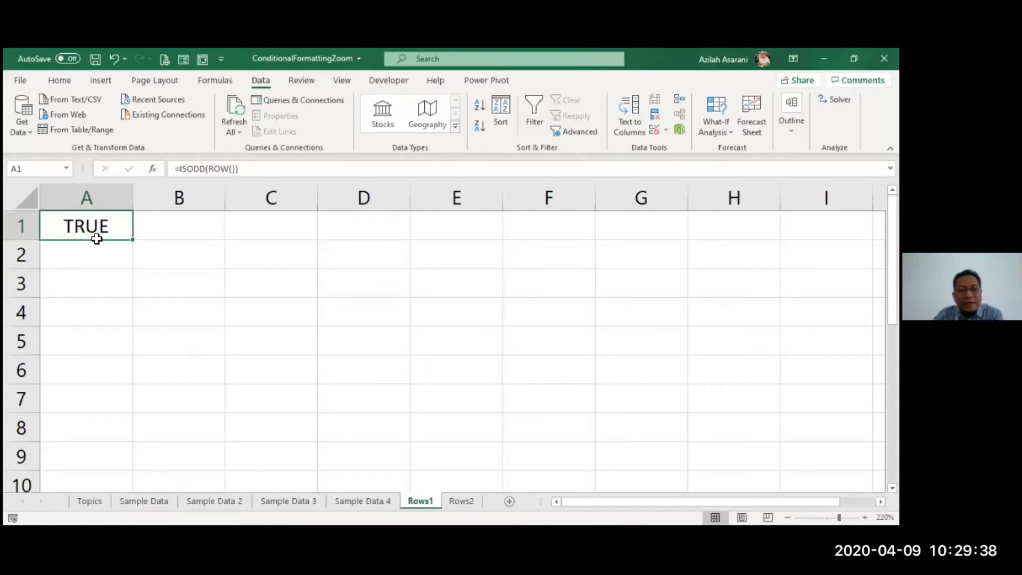
key("Delete")
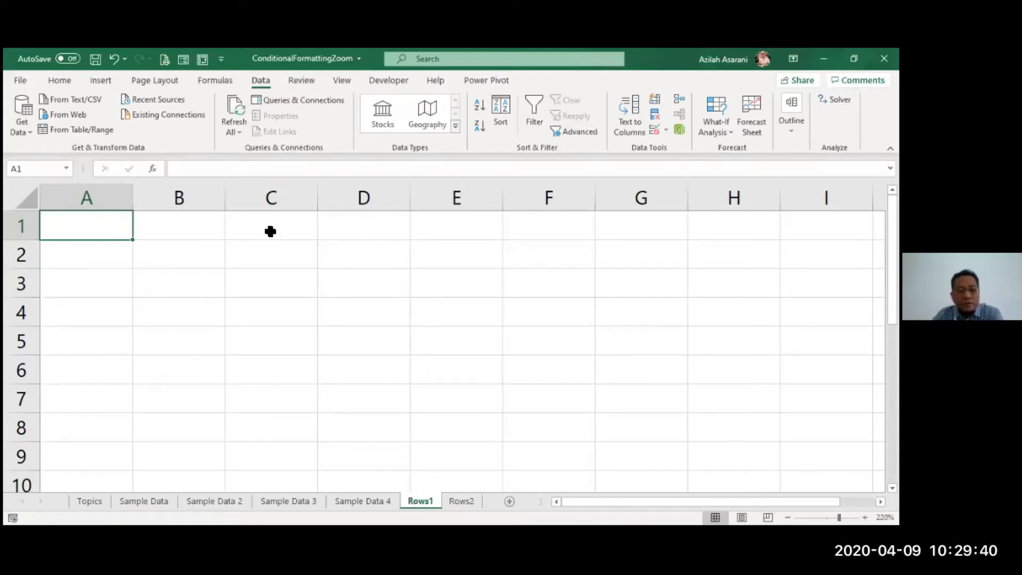
type("=")
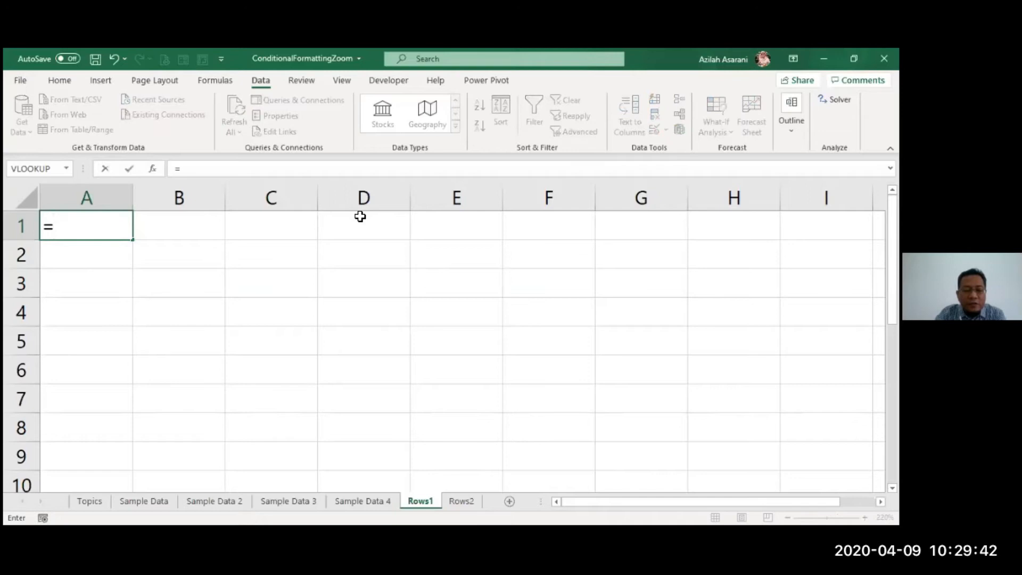
type("isodd")
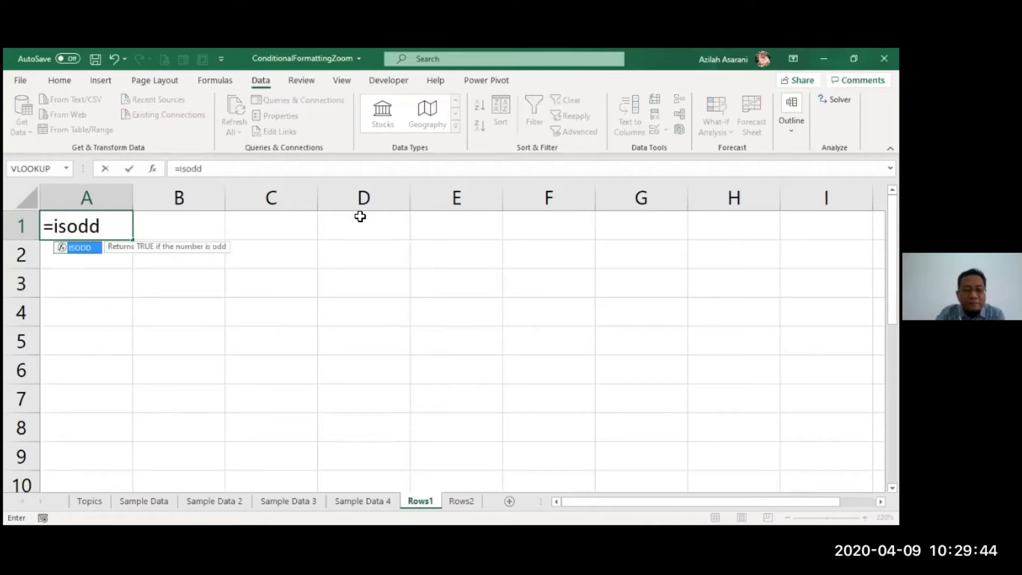
type("(")
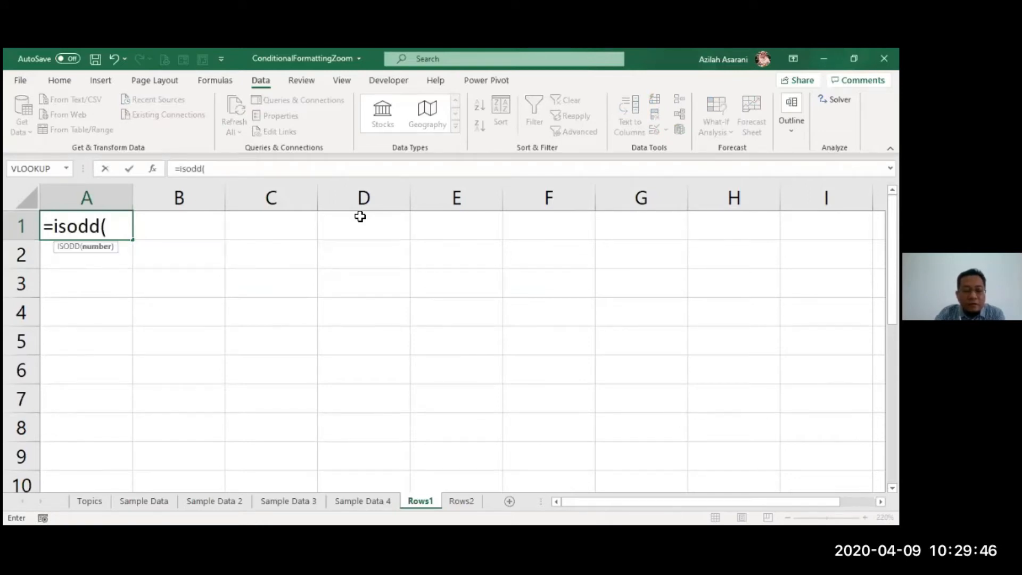
type("row())")
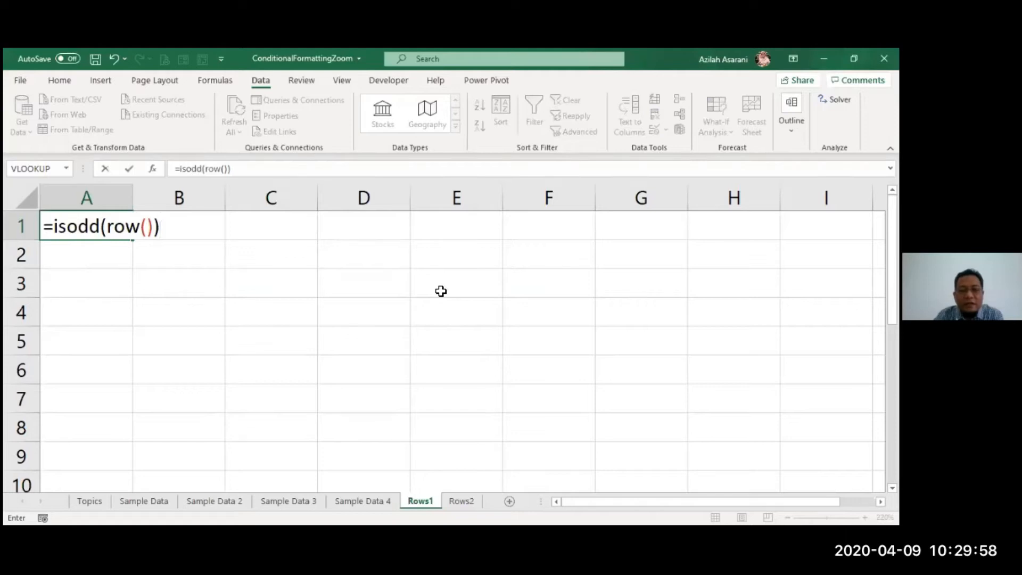
key("Return")
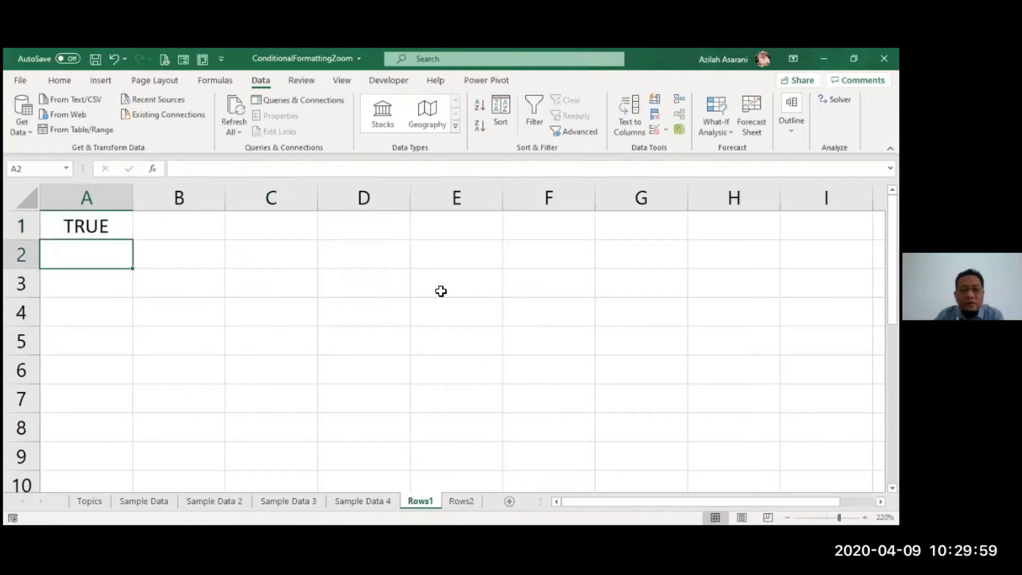
- Fill the ISODD formula from A1 down to A9
left_click(124, 226)
left_click_drag(132, 240, 126, 464)
left_click(556, 349)
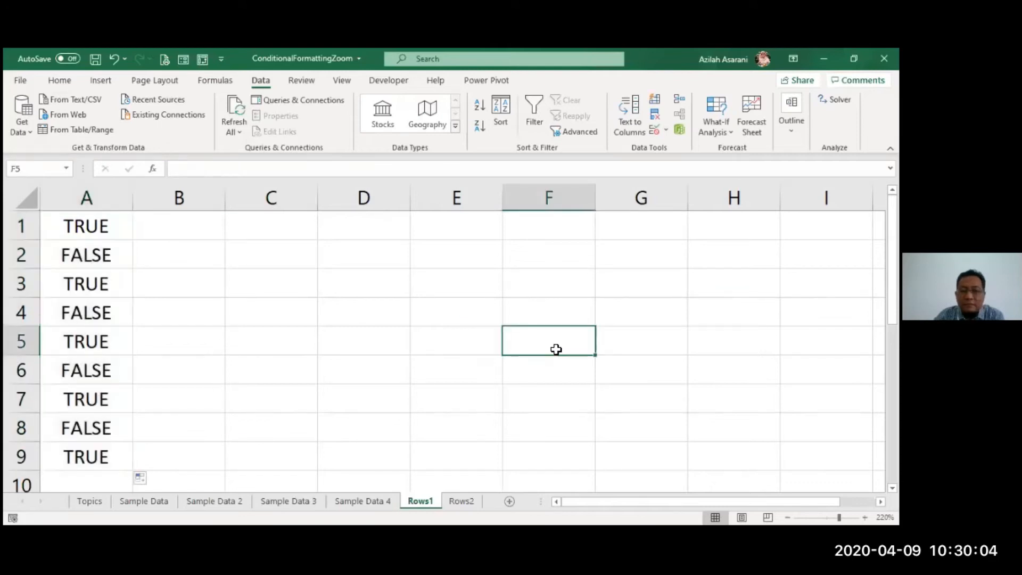
- Enter =ROW() in C1 and fill it down to C9
left_click(196, 230)
left_click(265, 224)
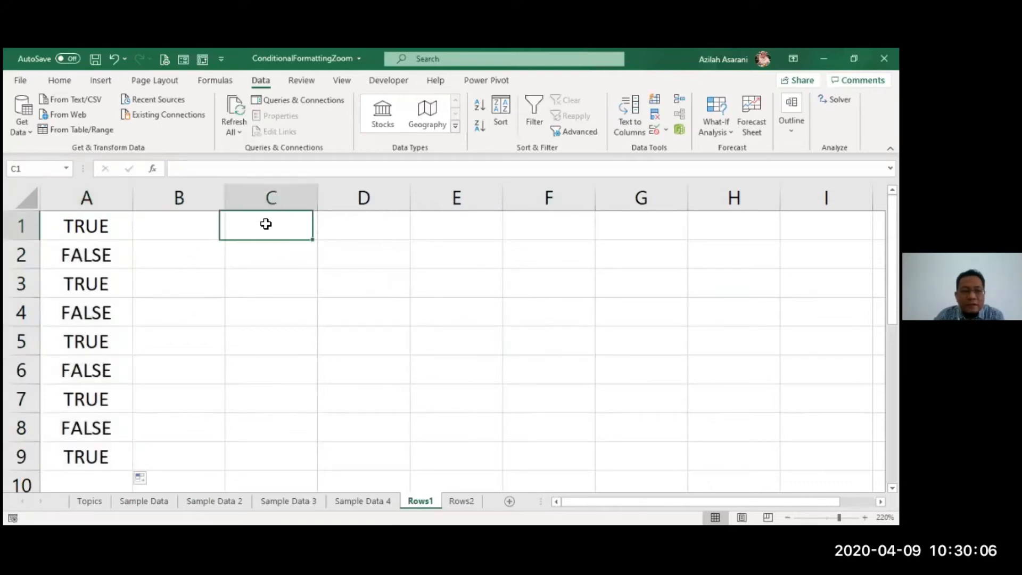
type("=")
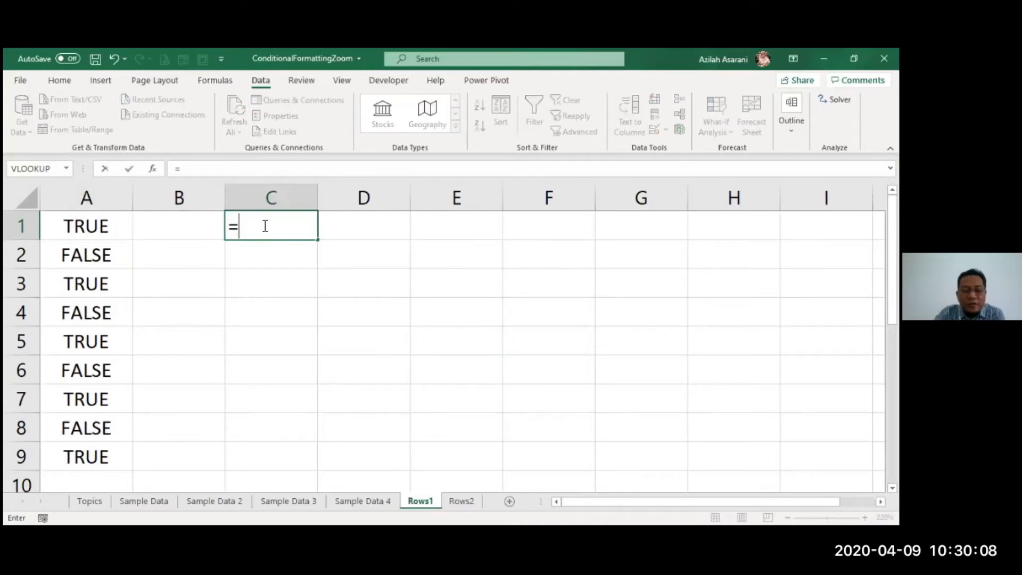
type("ROW(")
key("Return")
left_click(265, 226)
left_click_drag(317, 238, 314, 460)
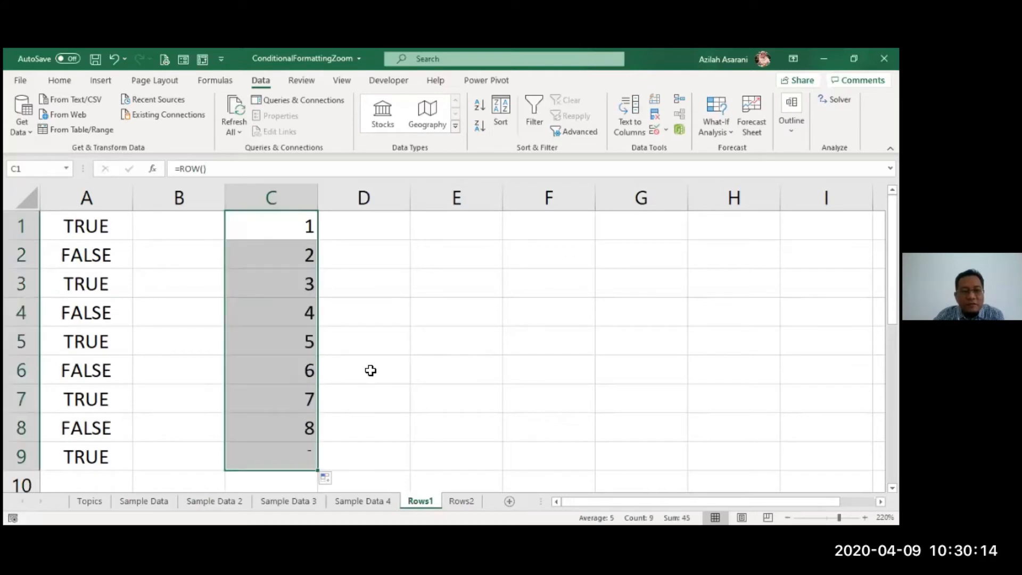
left_click(370, 369)
left_click_drag(295, 234, 303, 456)
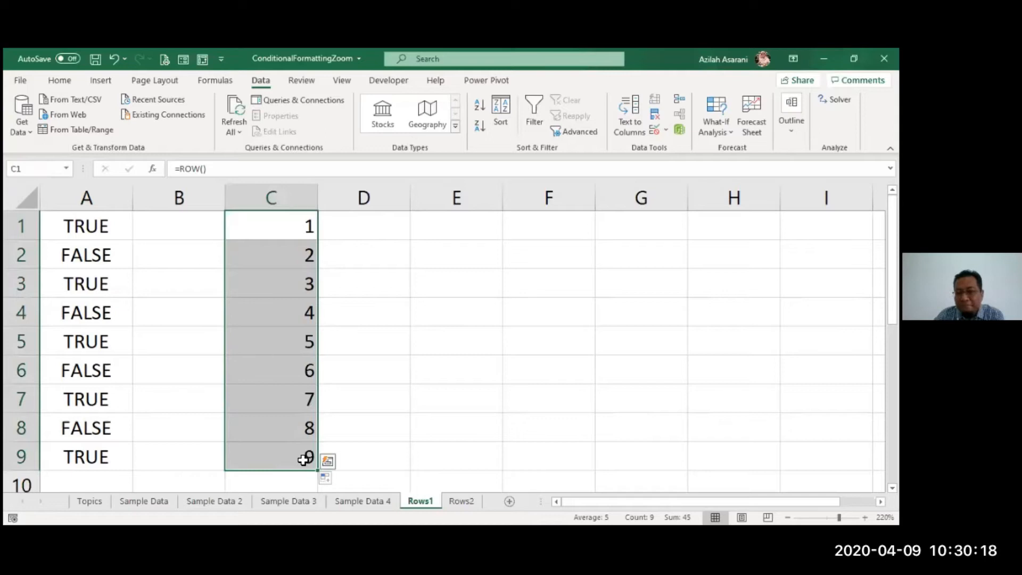
- Enter =ISEVEN(ROW()) in B1 and fill it down to B9
left_click(209, 226)
type("=")
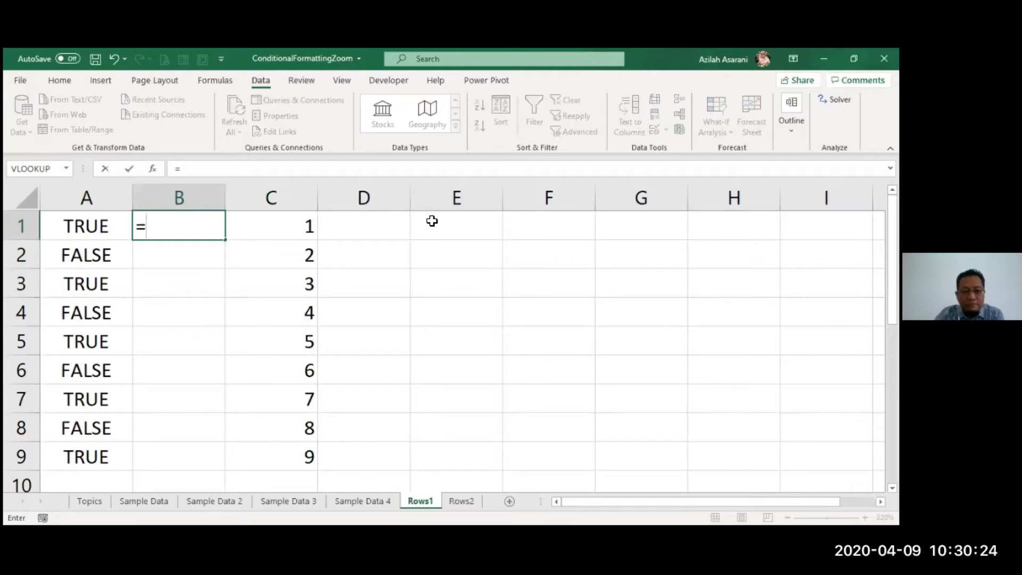
type("ISEVEN(ROW(")
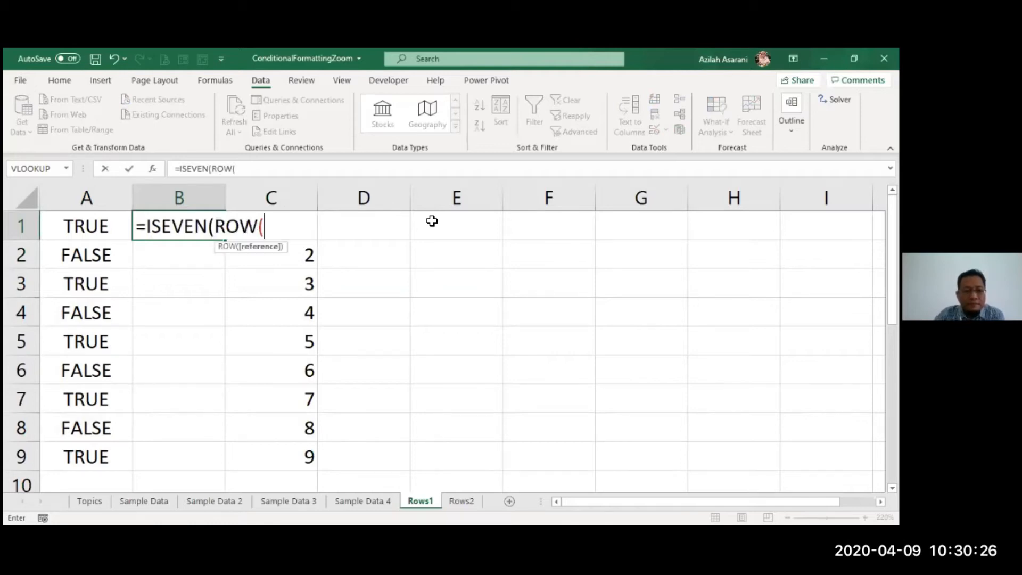
type(")")
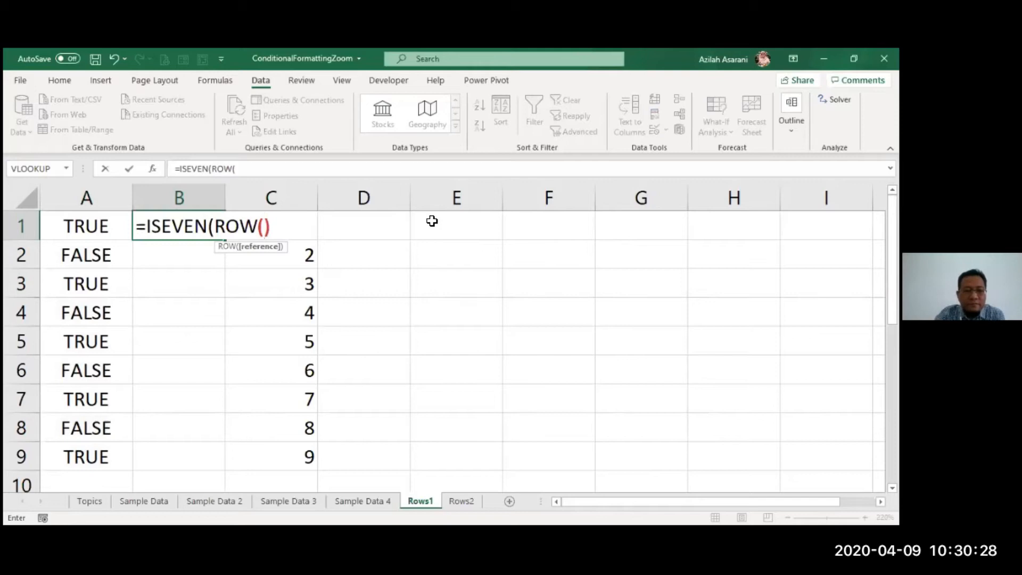
key("ctrl+Return")
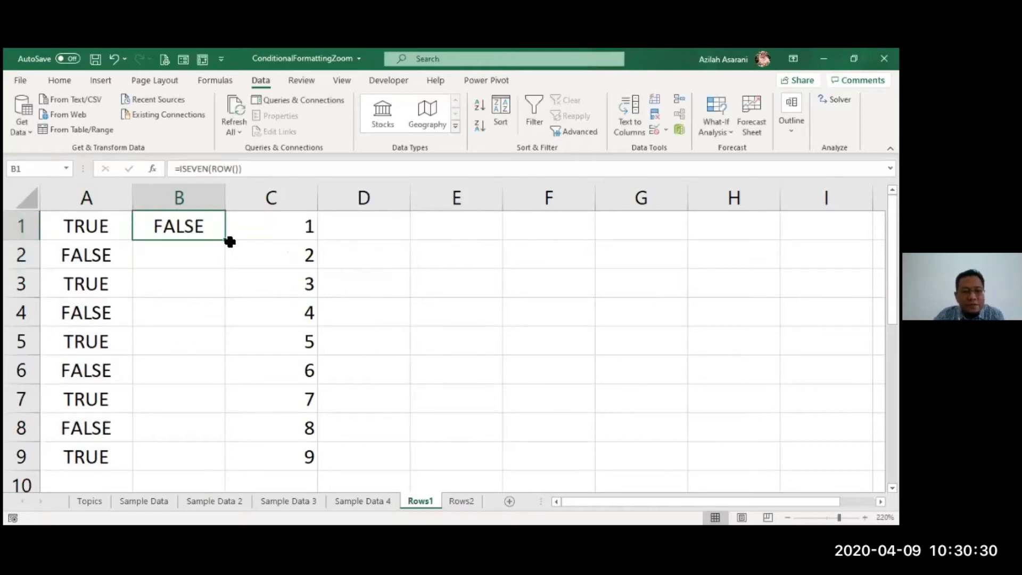
double_click(226, 242)
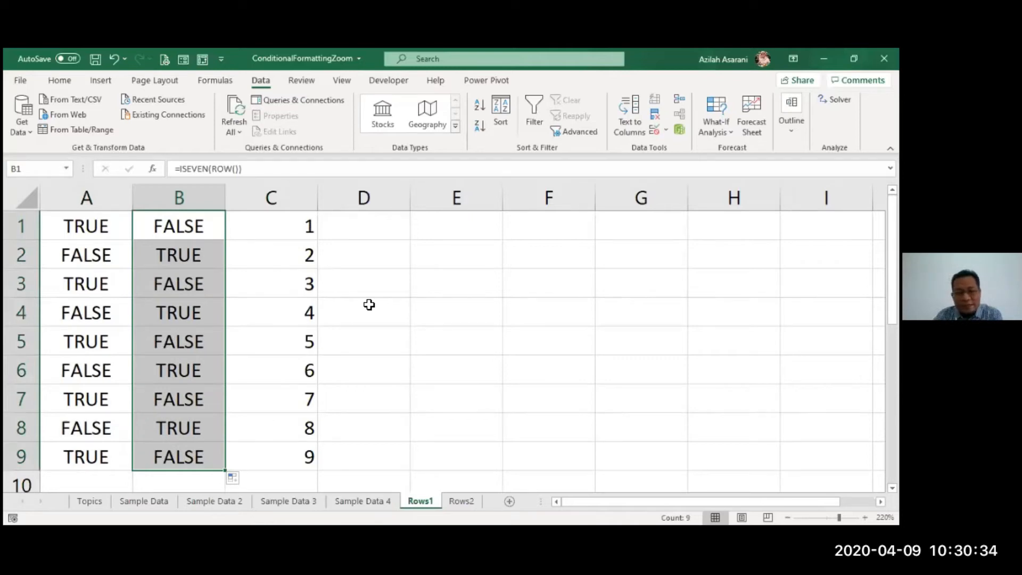
- Copy the formula text =ISODD(ROW()) from cell A1 without changing the cell
left_click(111, 226)
left_click_drag(243, 169, 147, 169)
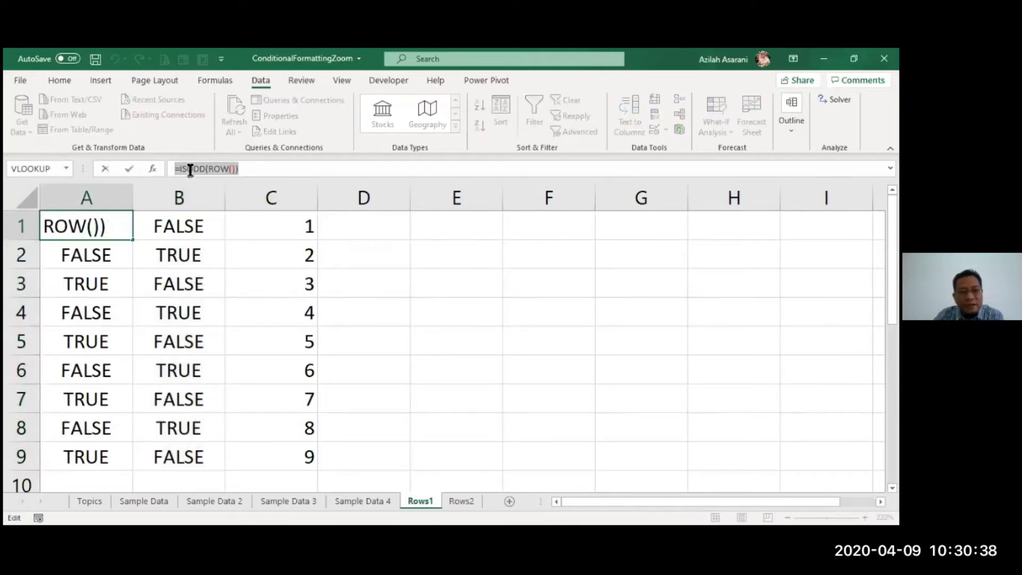
right_click(229, 172)
left_click(262, 203)
key("Escape")
- Apply a formula-based conditional formatting rule =ISODD(ROW()) with a light green fill to the entire Rows1 sheet
left_click(250, 317)
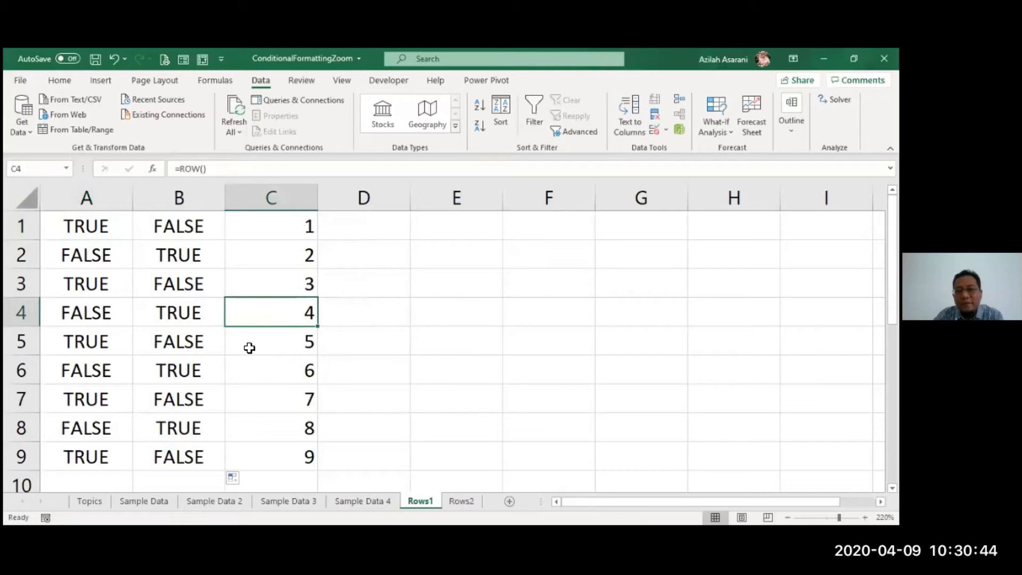
key("ctrl+a")
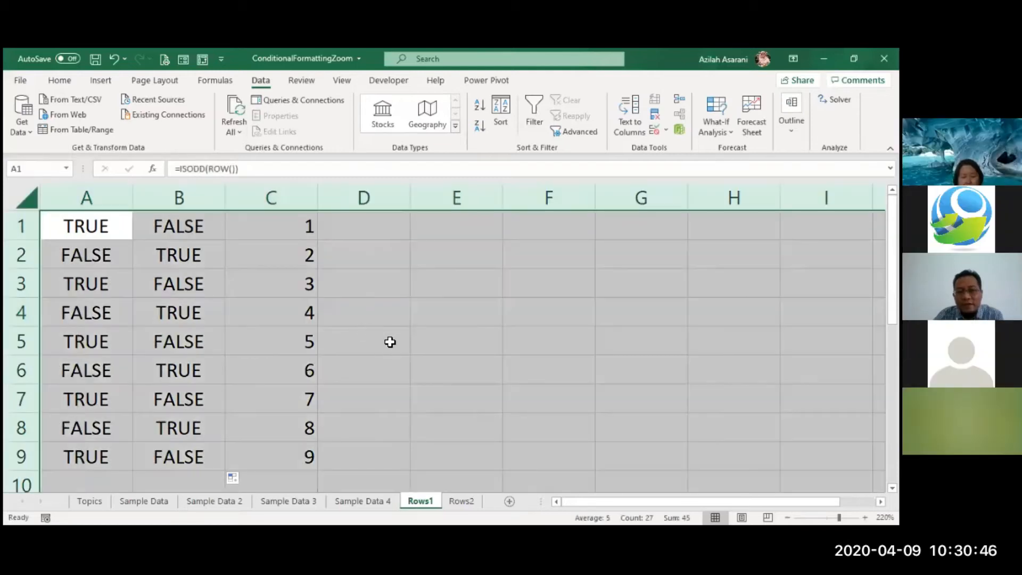
left_click(63, 79)
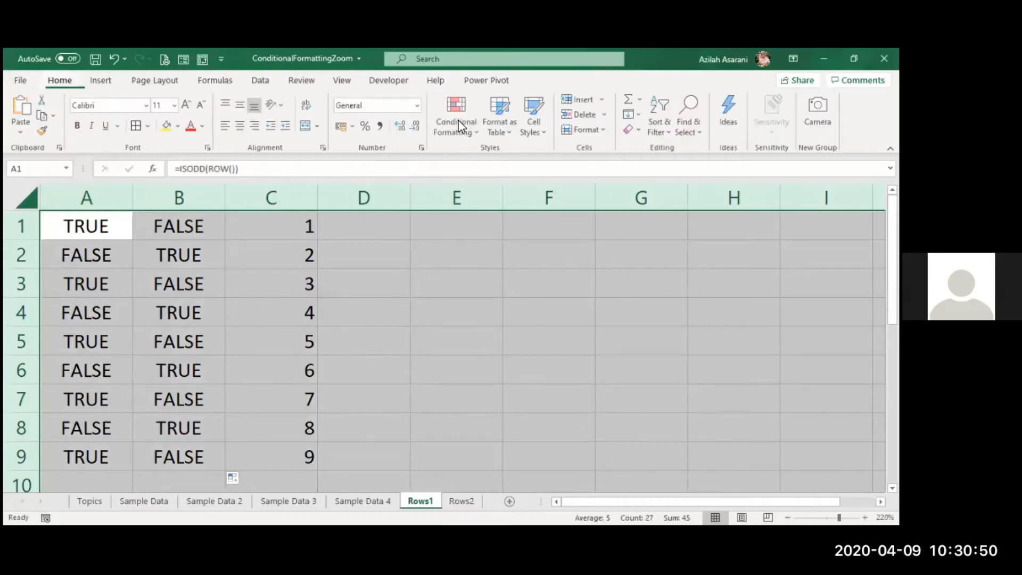
left_click(459, 127)
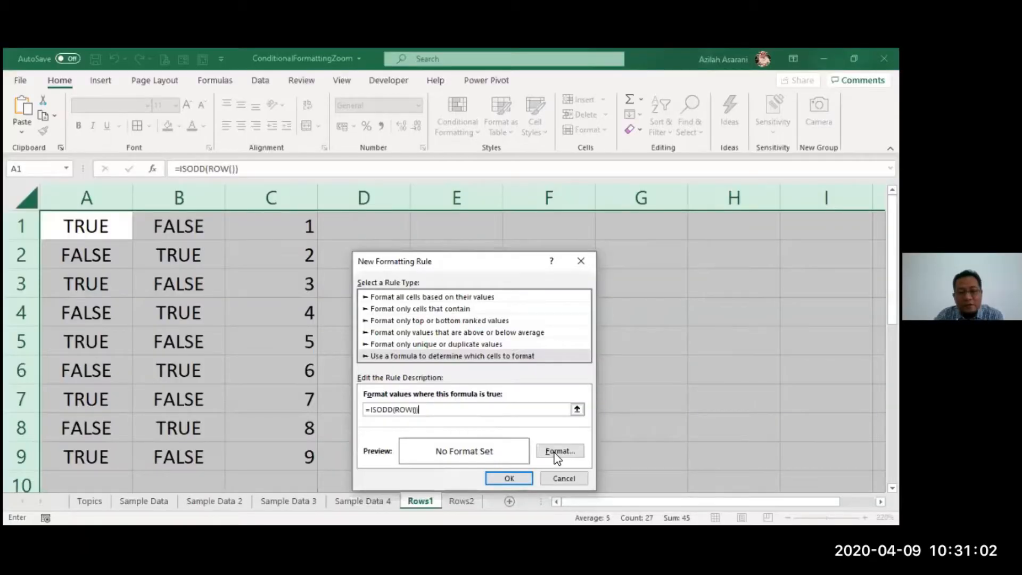
left_click(558, 451)
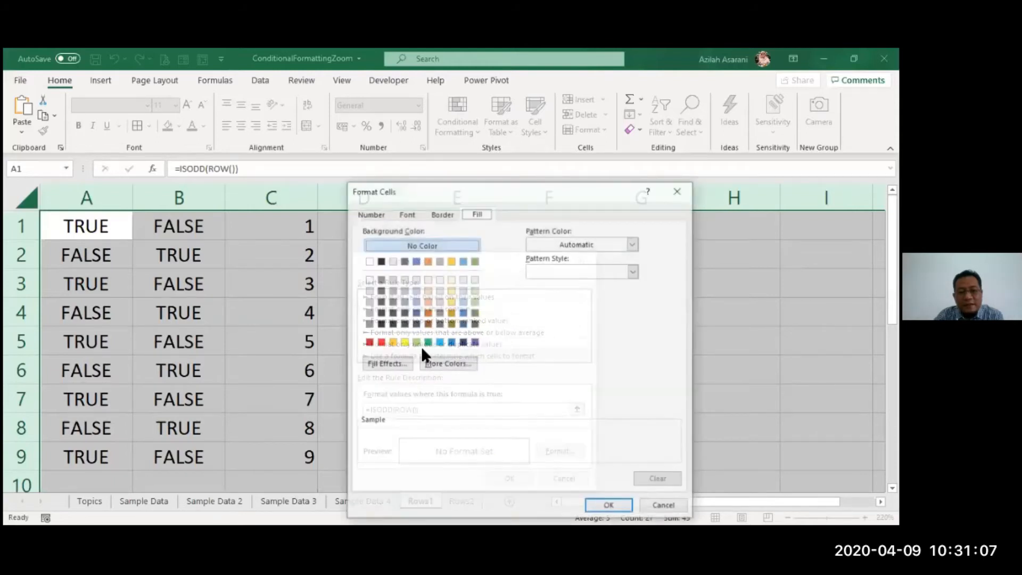
left_click(475, 302)
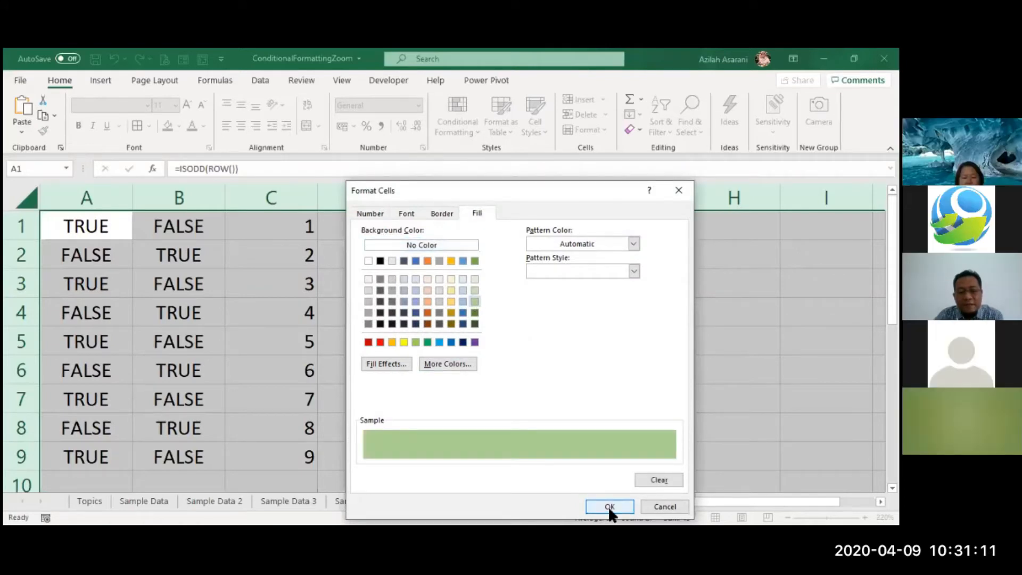
left_click(609, 506)
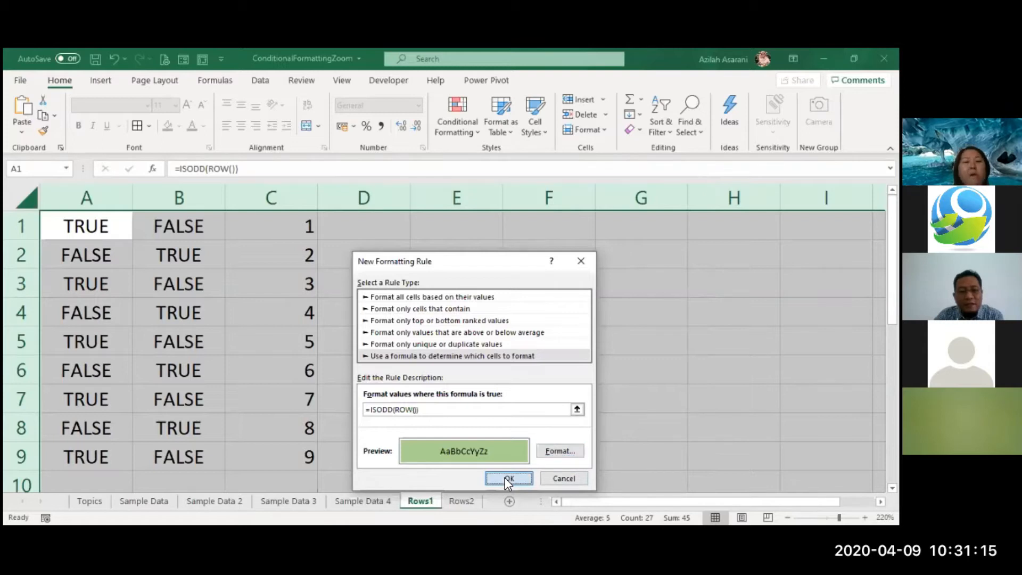
left_click(505, 477)
- Examine the row shading far down and across the Rows1 sheet, ending back at cell A1
left_click(306, 348)
scroll(396, 335, "down", 3)
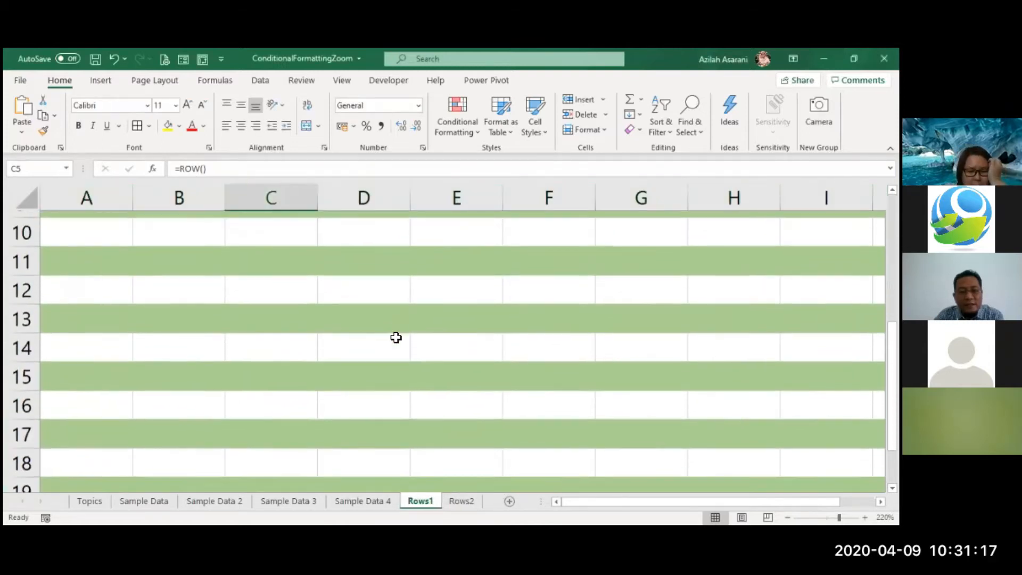
scroll(396, 338, "down", 3)
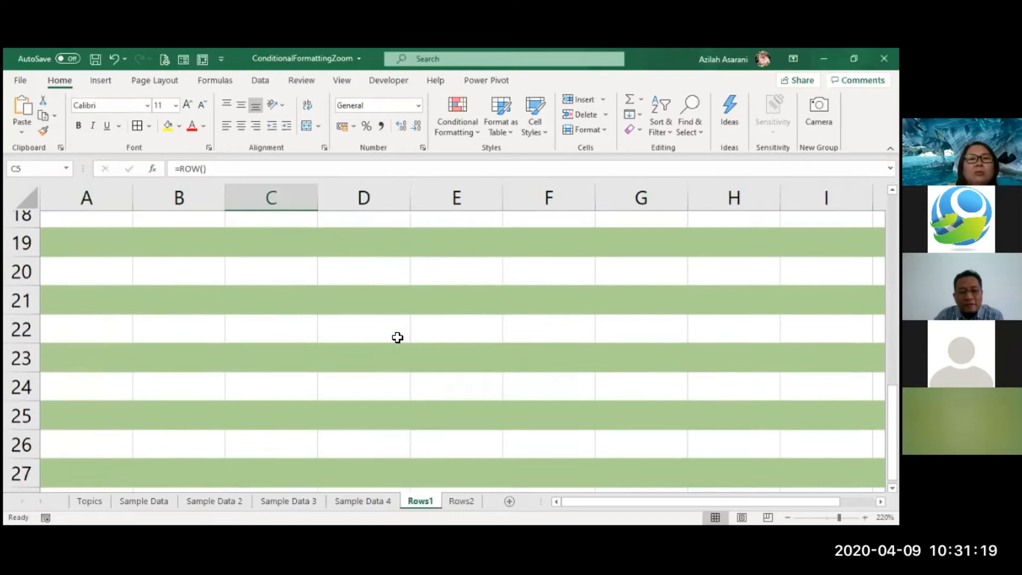
scroll(398, 338, "down", 3)
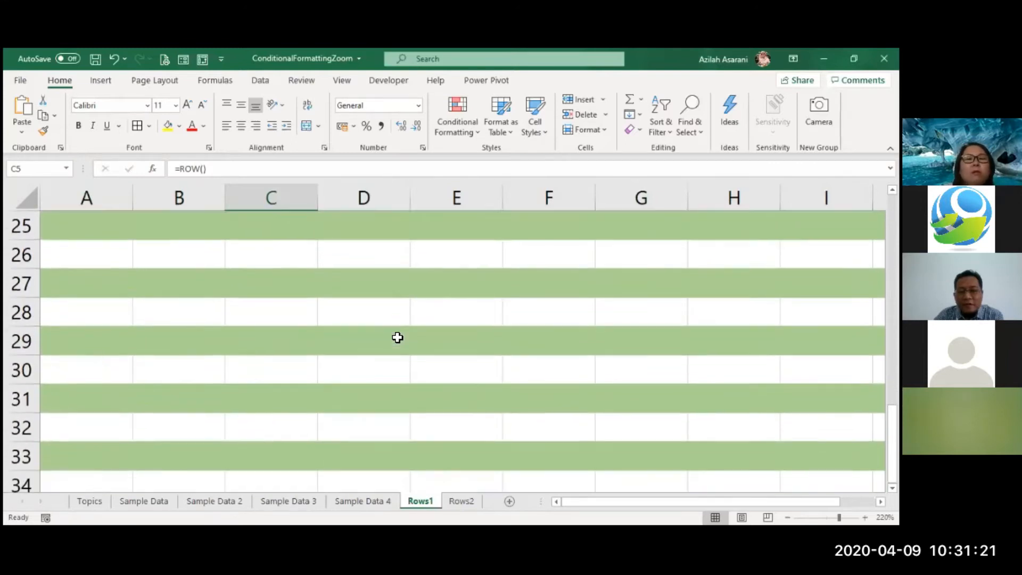
scroll(398, 337, "down", 7)
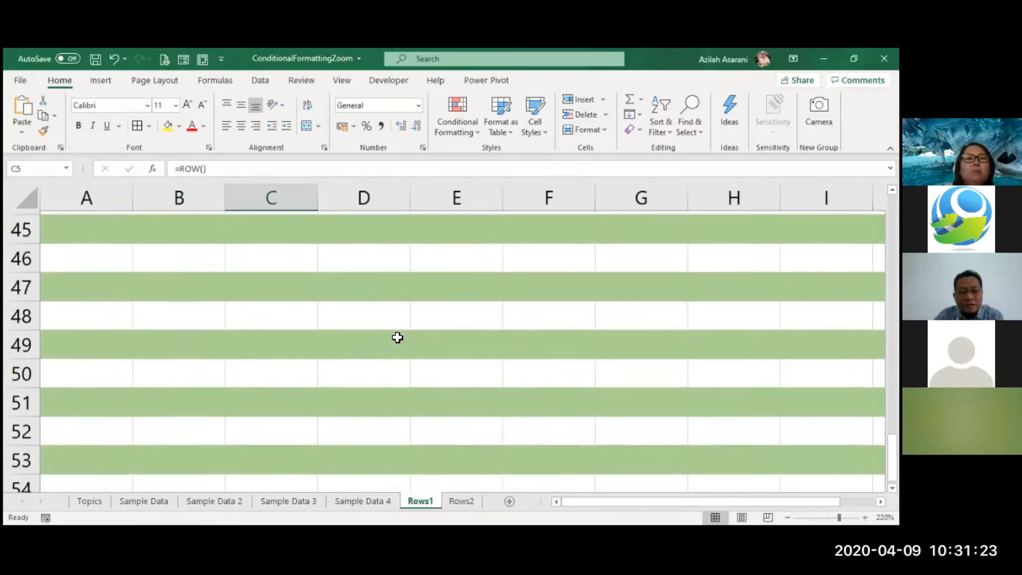
scroll(398, 337, "down", 10)
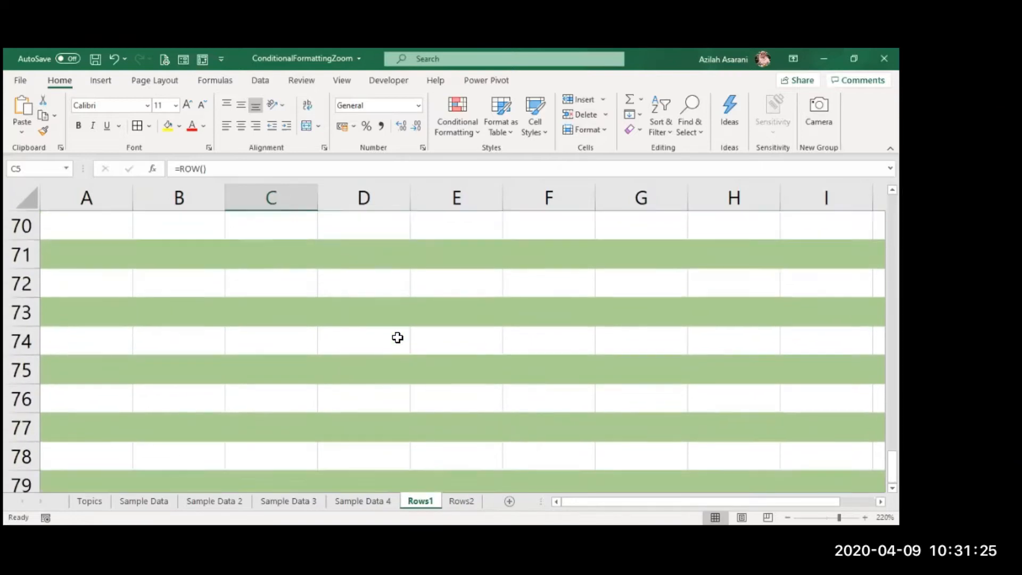
scroll(397, 338, "up", 10)
scroll(398, 337, "down", 3, "ctrl")
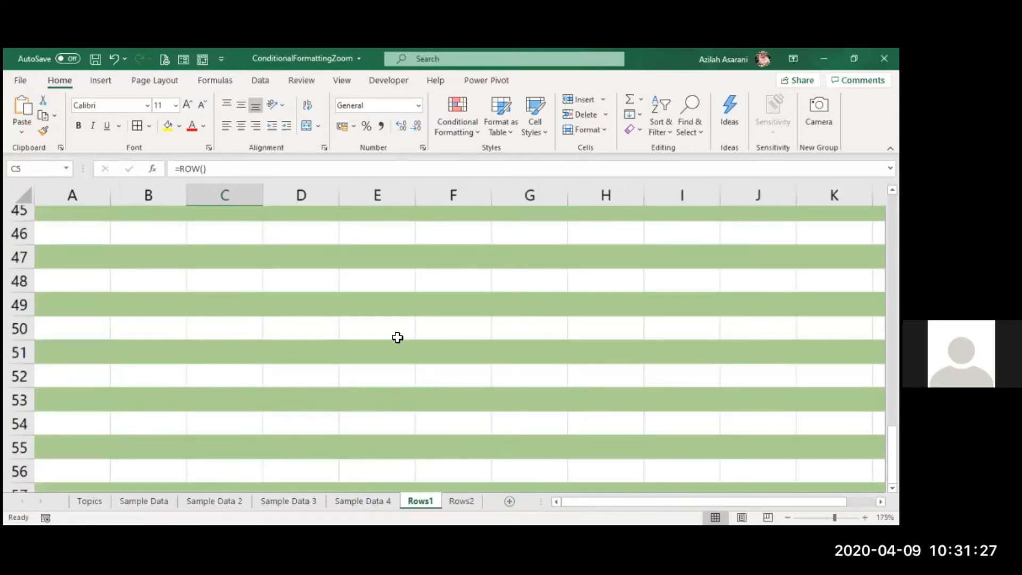
scroll(398, 338, "down", 2, "ctrl")
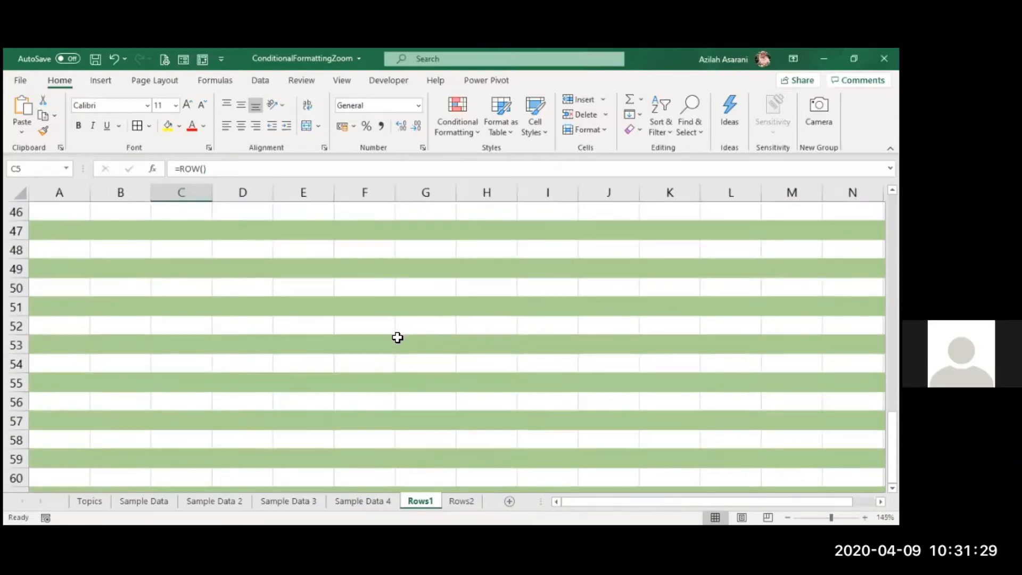
scroll(398, 338, "down", 2, "ctrl")
scroll(110, 228, "down", 1, "ctrl")
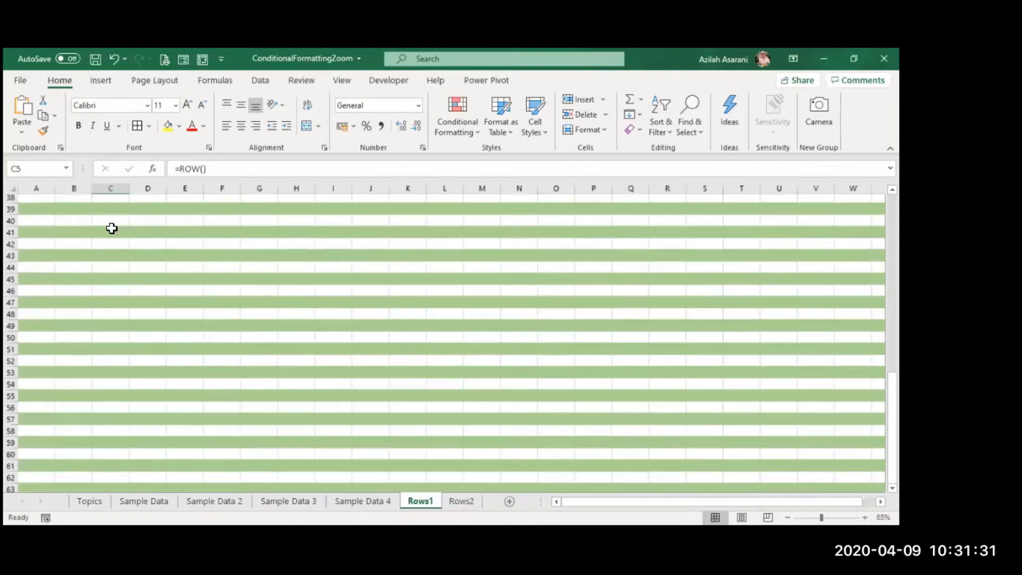
scroll(109, 227, "down", 1, "ctrl")
scroll(286, 152, "down", 2, "ctrl")
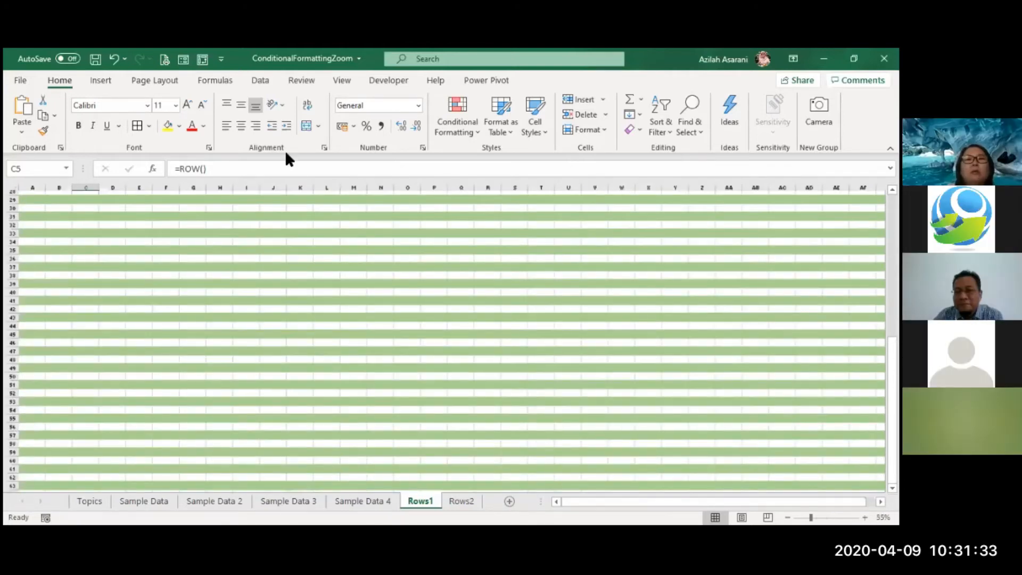
scroll(286, 155, "up", 11, "ctrl")
key("ctrl+Home")
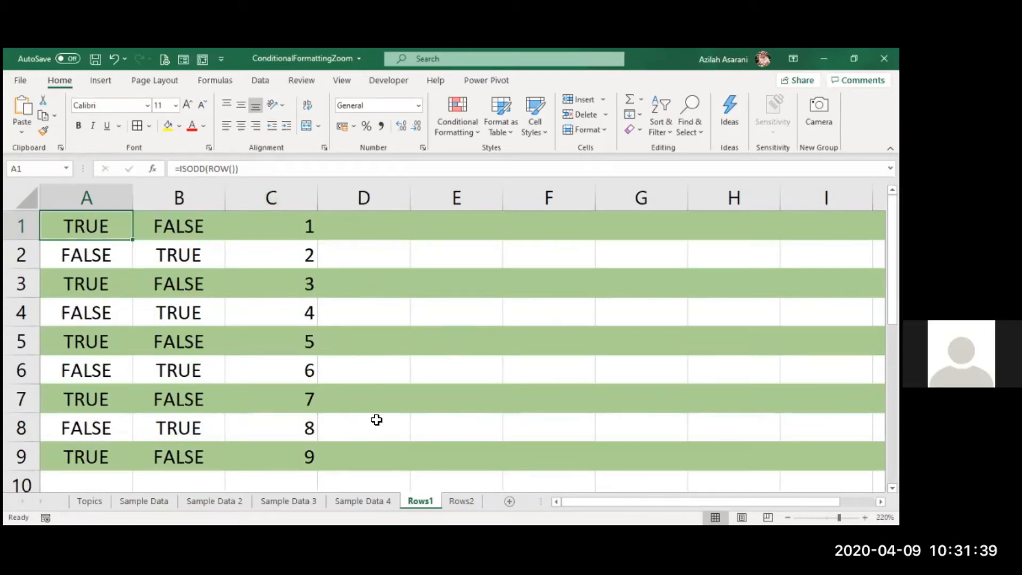
- Compare the Rows2 sheet with the shaded Rows1 sheet, ending on Rows1
left_click(448, 501)
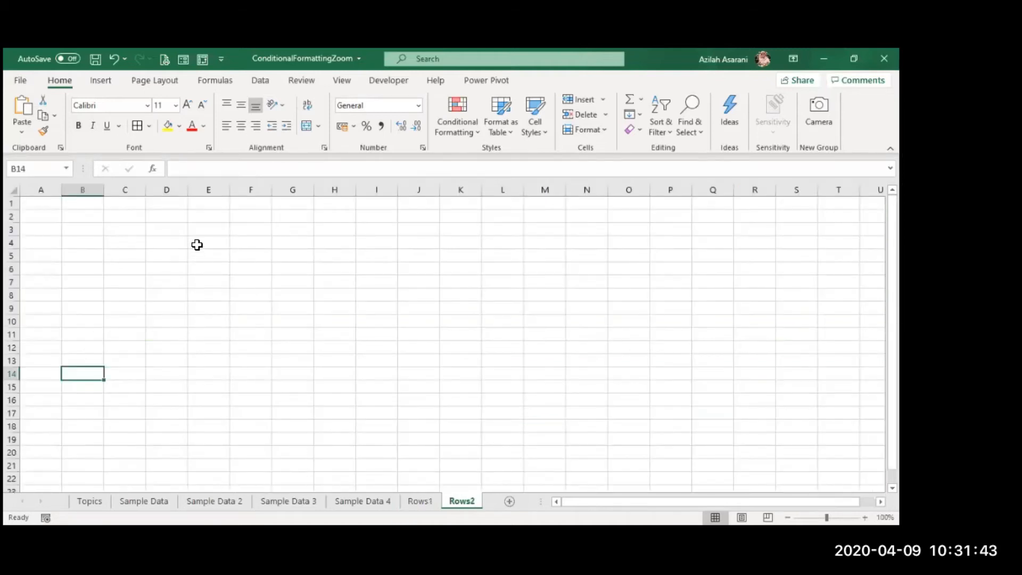
left_click(424, 506)
left_click(454, 503)
left_click(421, 502)
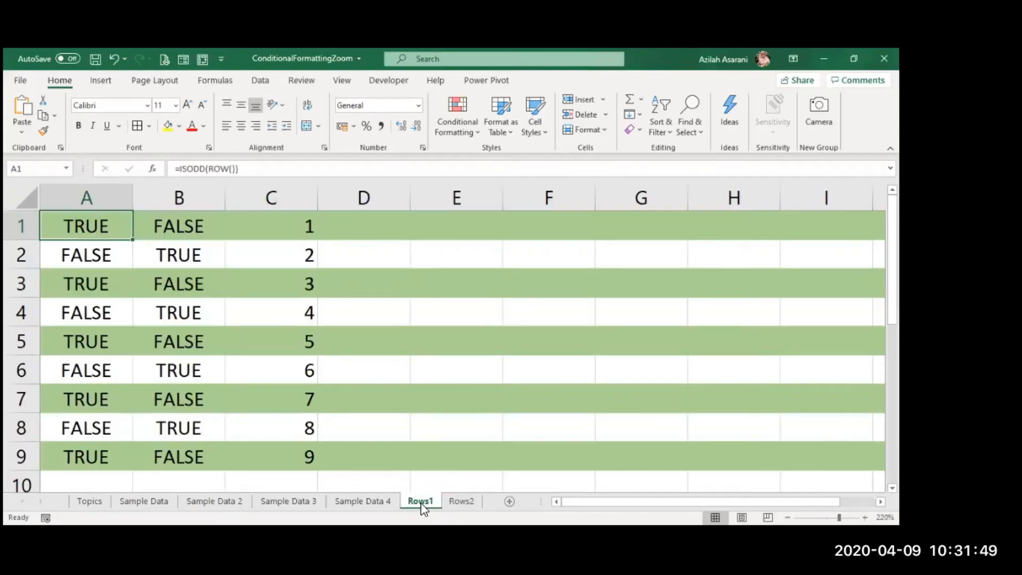
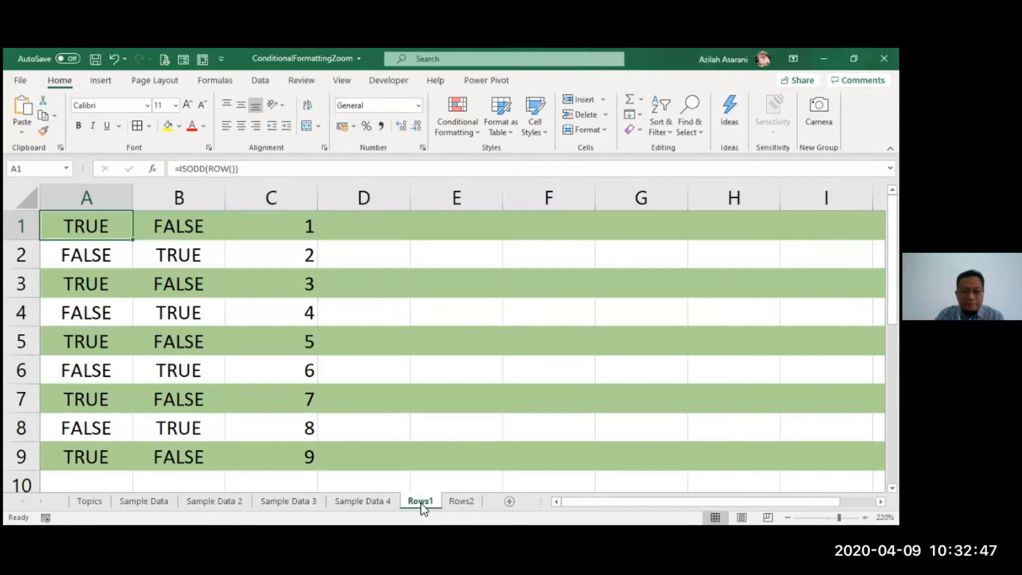
- Group the Rows1 and Rows2 sheets and fill only the formats of the entire Rows1 sheet across both worksheets
left_click(452, 429)
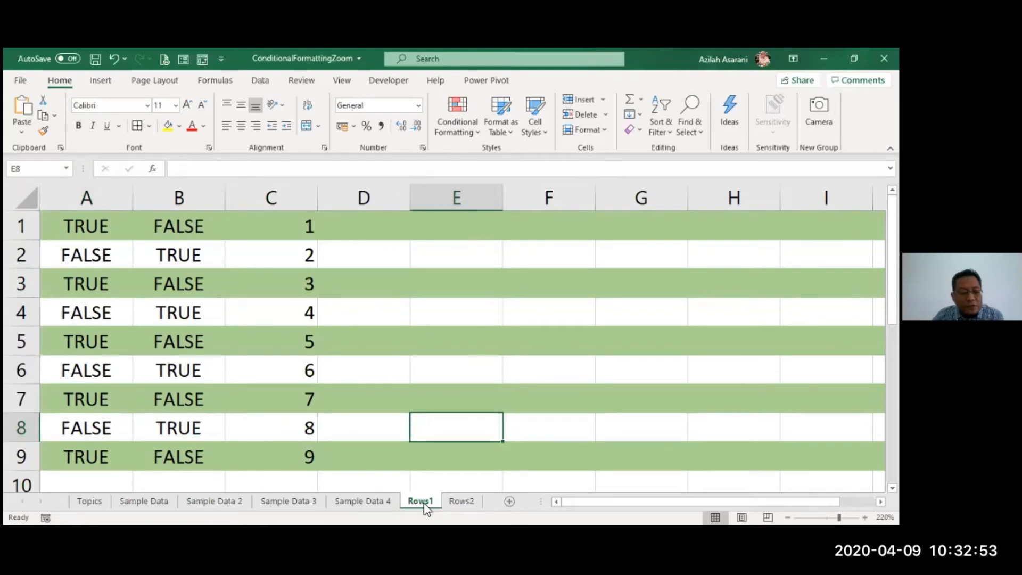
left_click(462, 500, "ctrl")
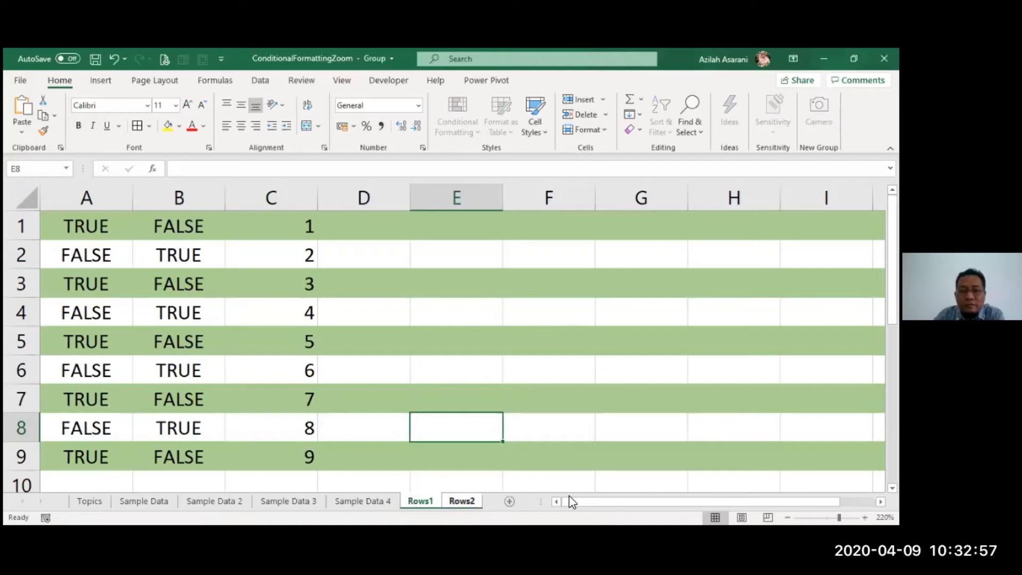
left_click(29, 198)
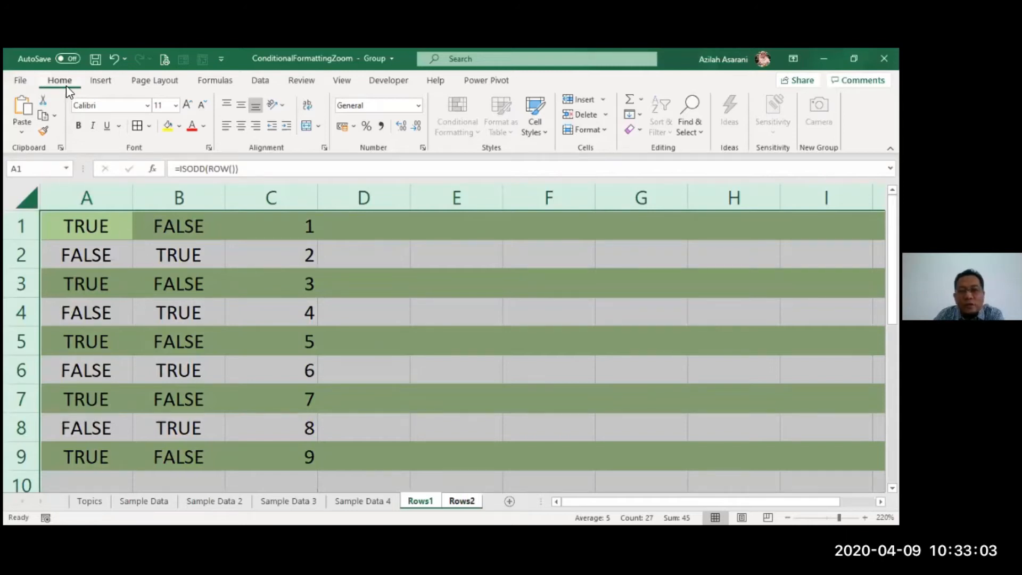
left_click(636, 118)
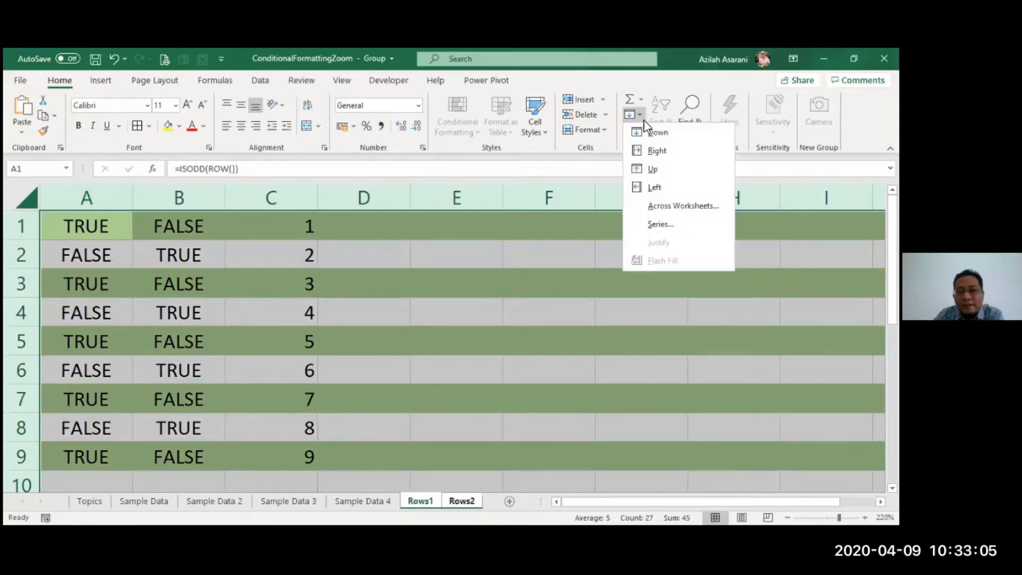
left_click(669, 208)
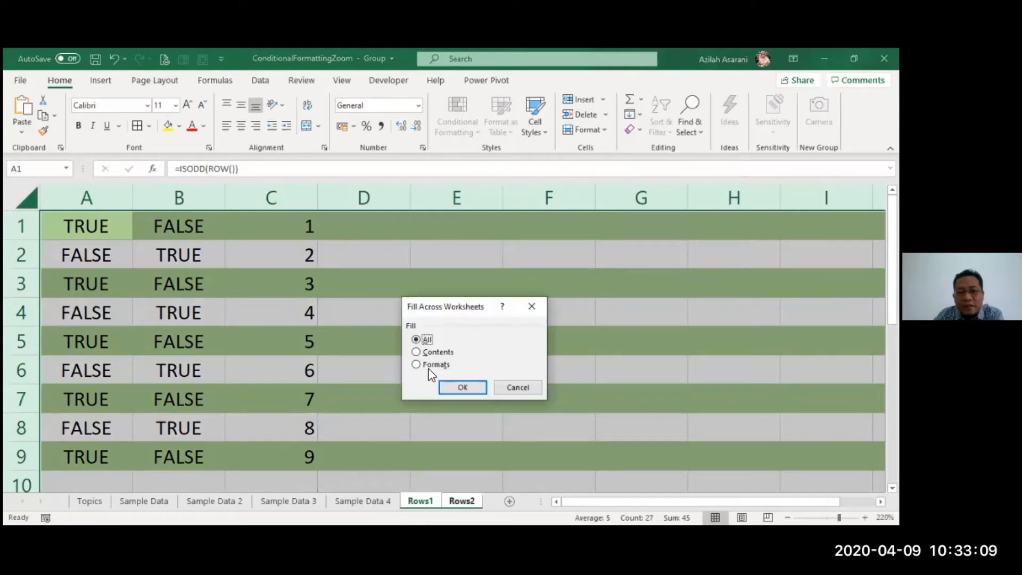
left_click(431, 367)
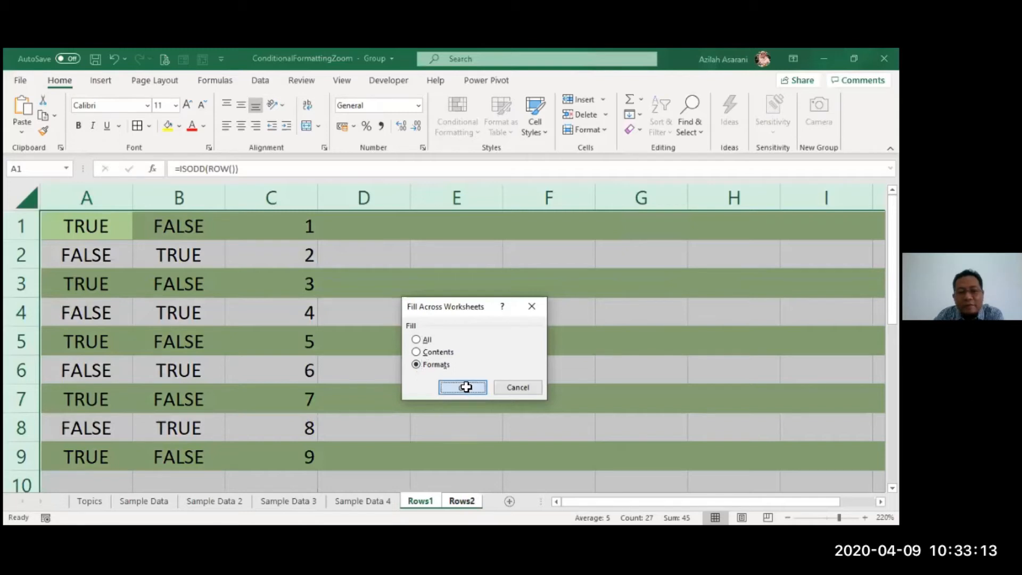
left_click(462, 387)
left_click(466, 387)
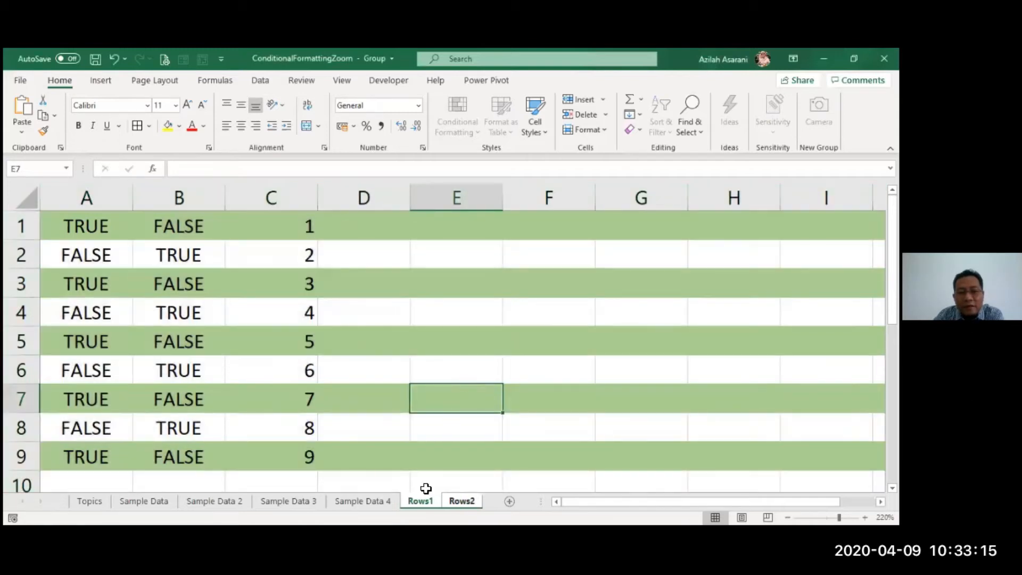
- Ungroup the Rows1 and Rows2 sheets and open the Rows2 sheet
right_click(458, 497)
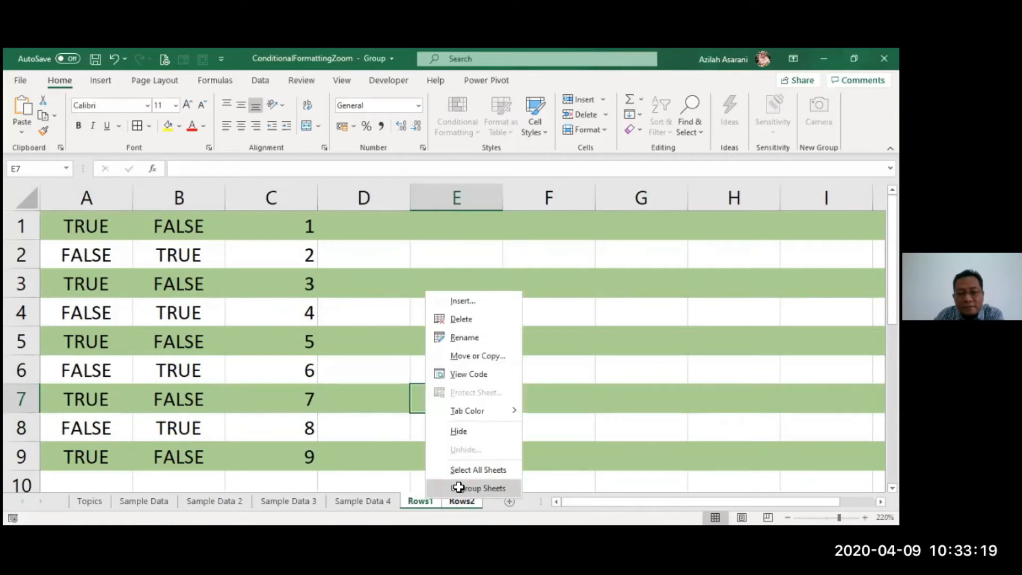
left_click(459, 487)
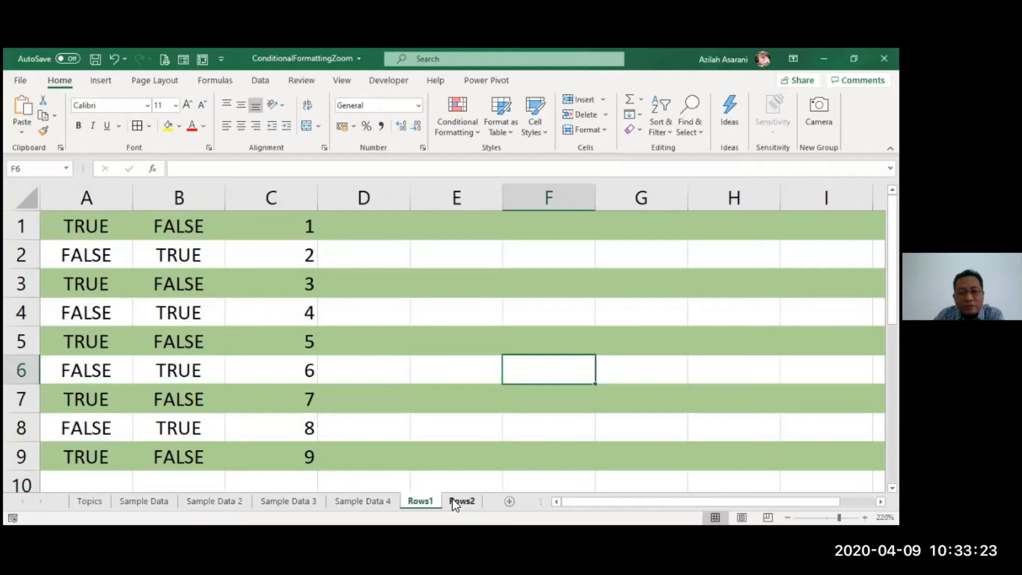
left_click(455, 504)
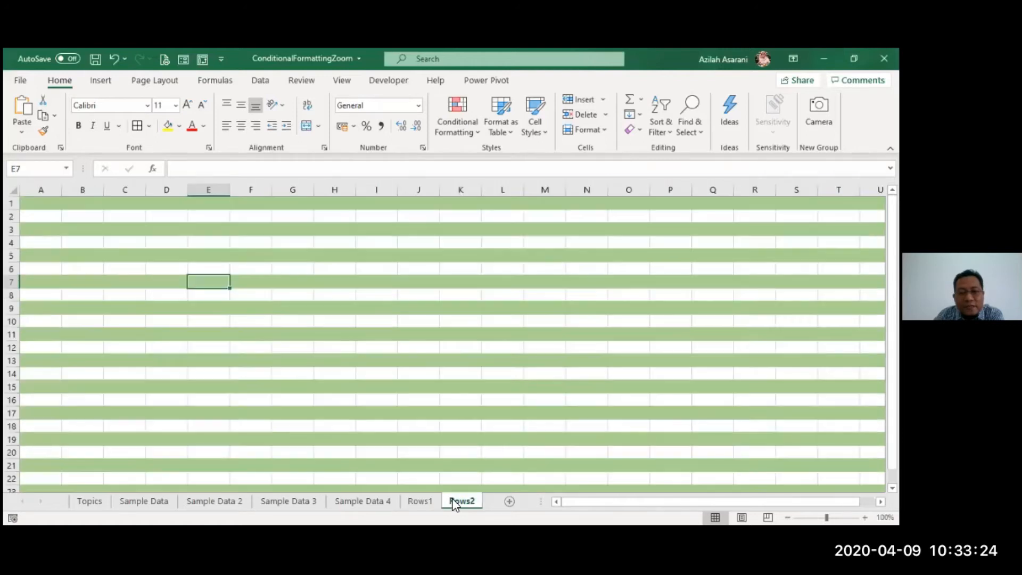
- Inspect the copied row shading on Rows2, over a block of cells and over the whole sheet
left_click(343, 333)
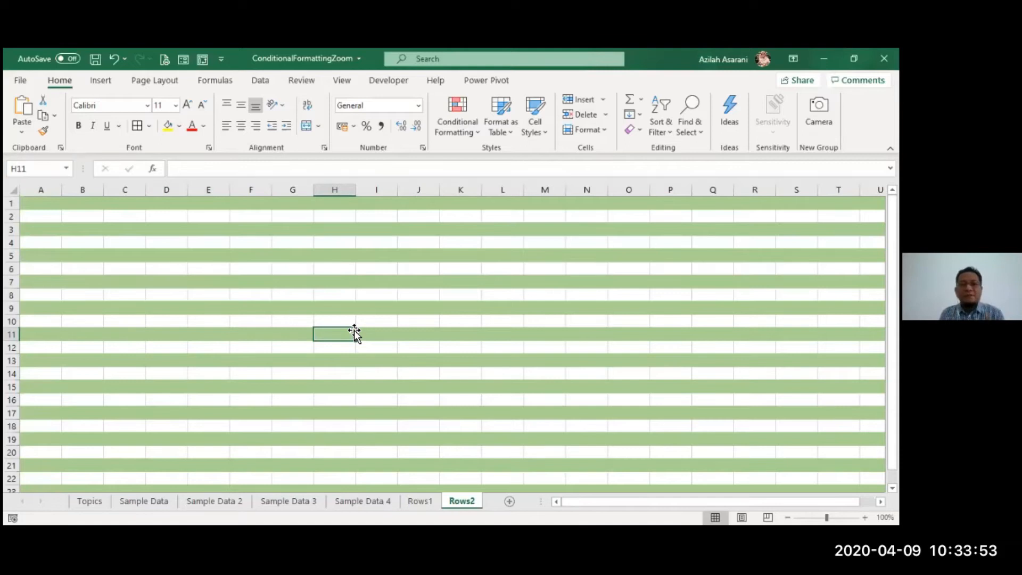
left_click_drag(91, 228, 358, 407)
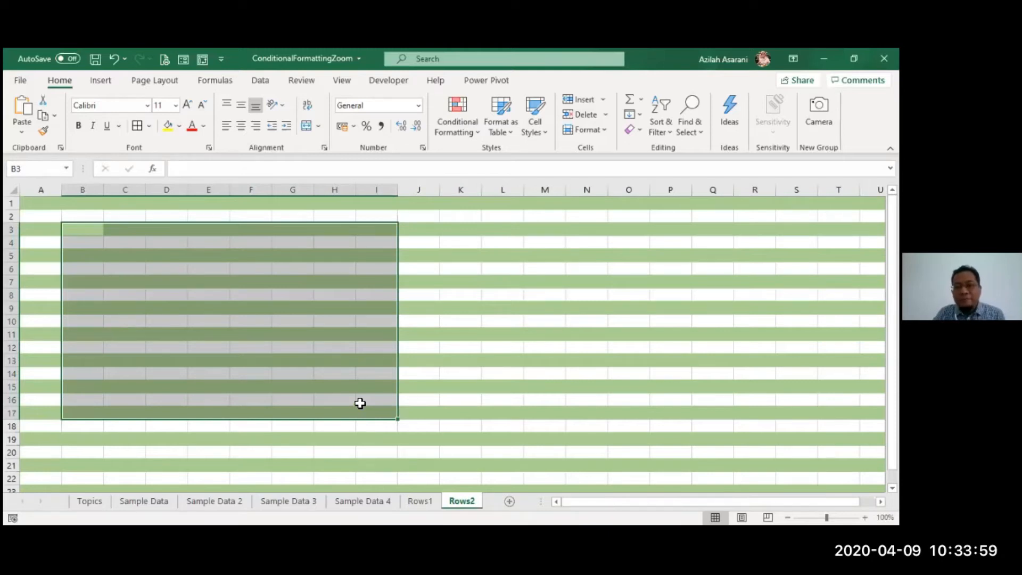
left_click(359, 403)
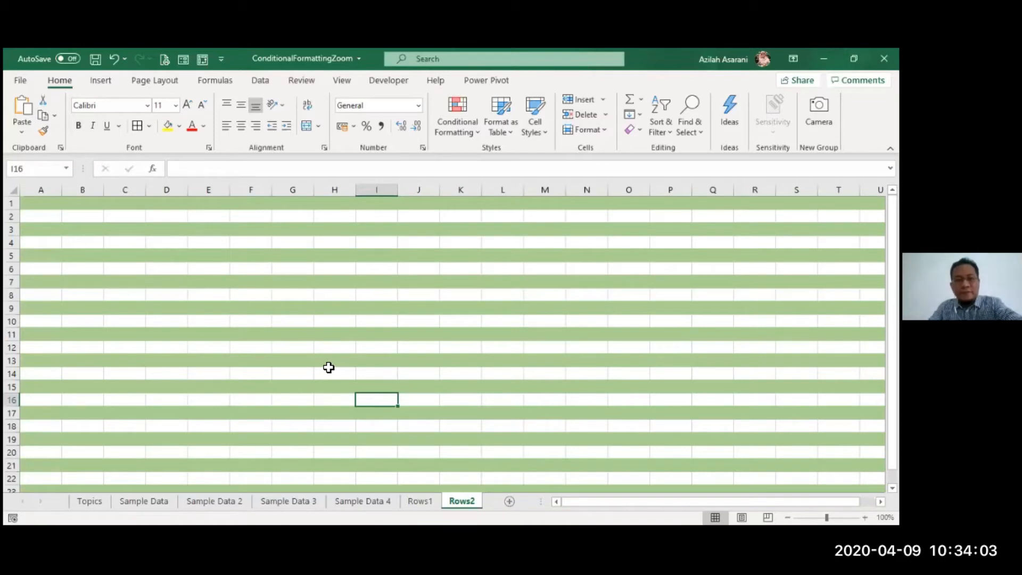
left_click(17, 191)
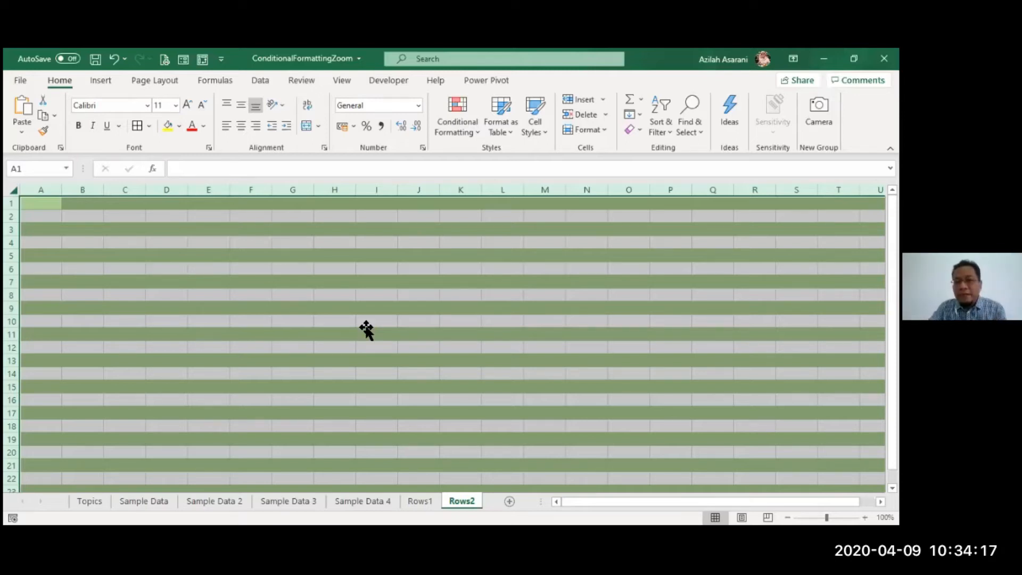
left_click(366, 326)
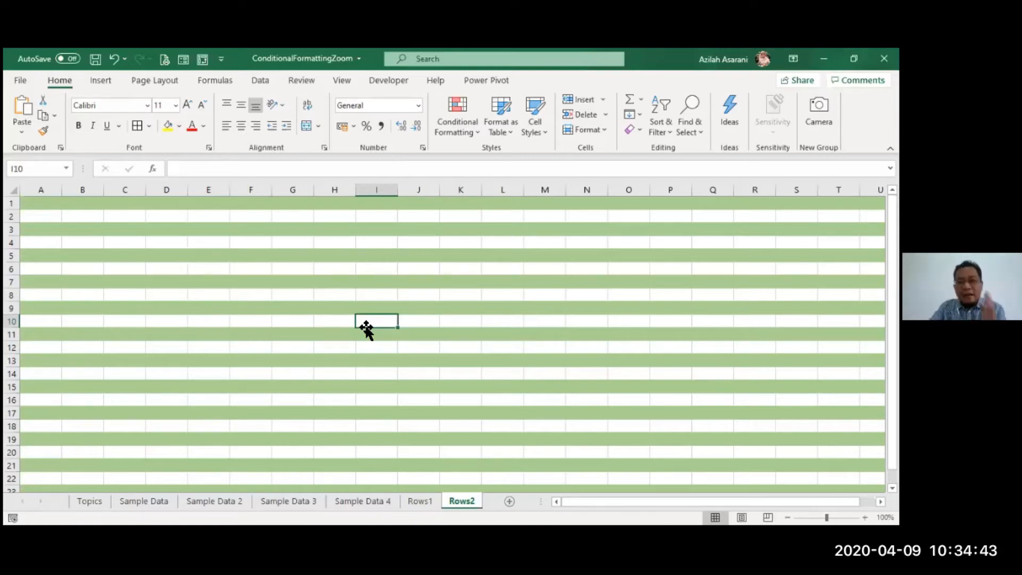
left_click(376, 360)
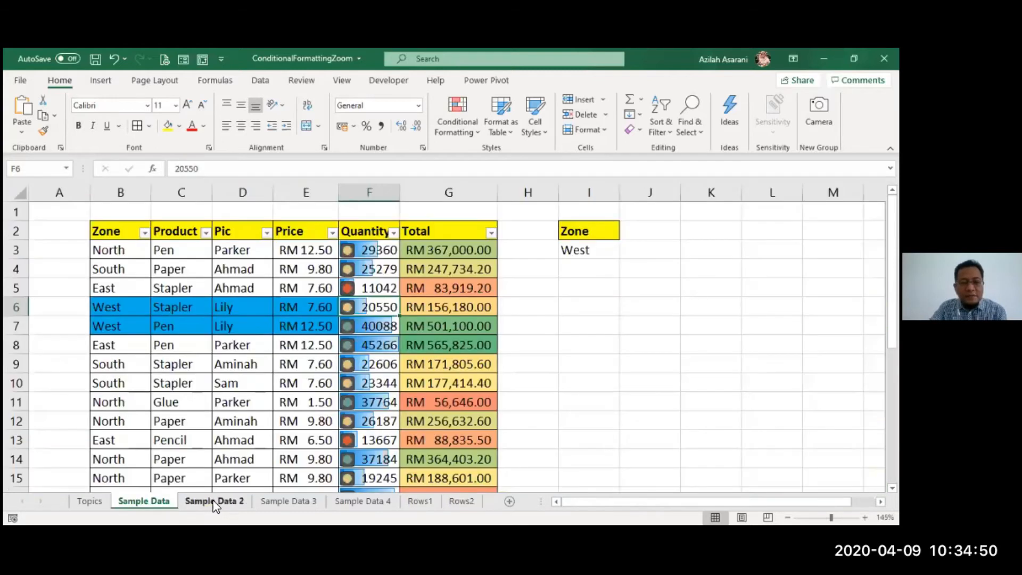
- Compare the unformatted Quantity and Total columns on Sample Data 2 with the conditionally formatted ones on Sample Data
left_click(214, 502)
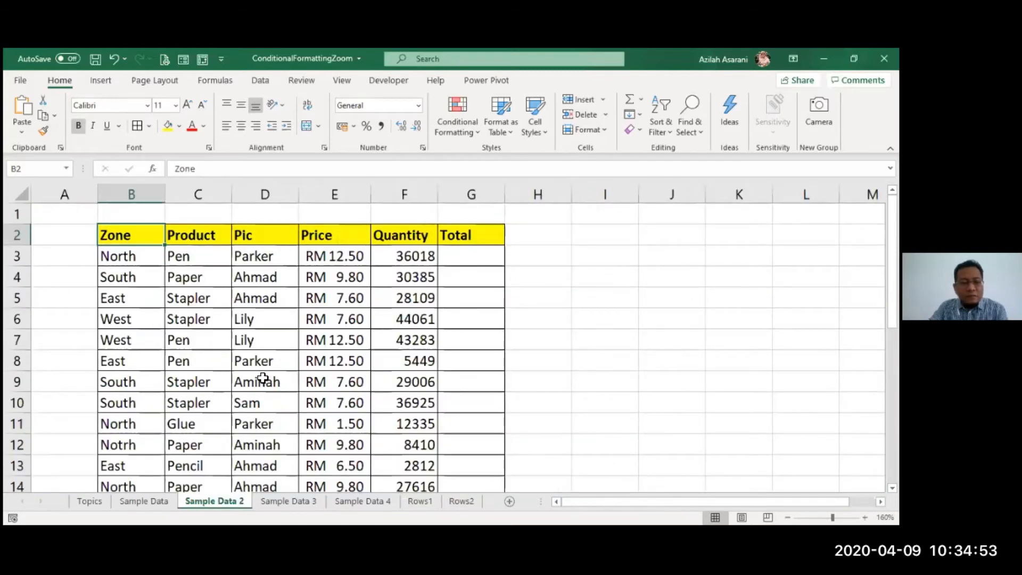
scroll(258, 365, "down", 4)
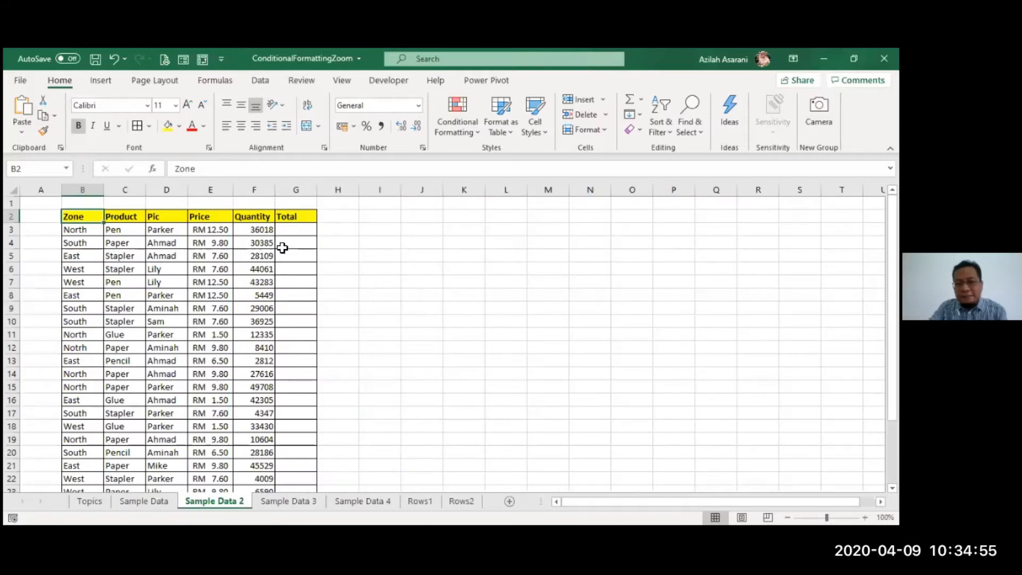
left_click_drag(261, 229, 265, 321)
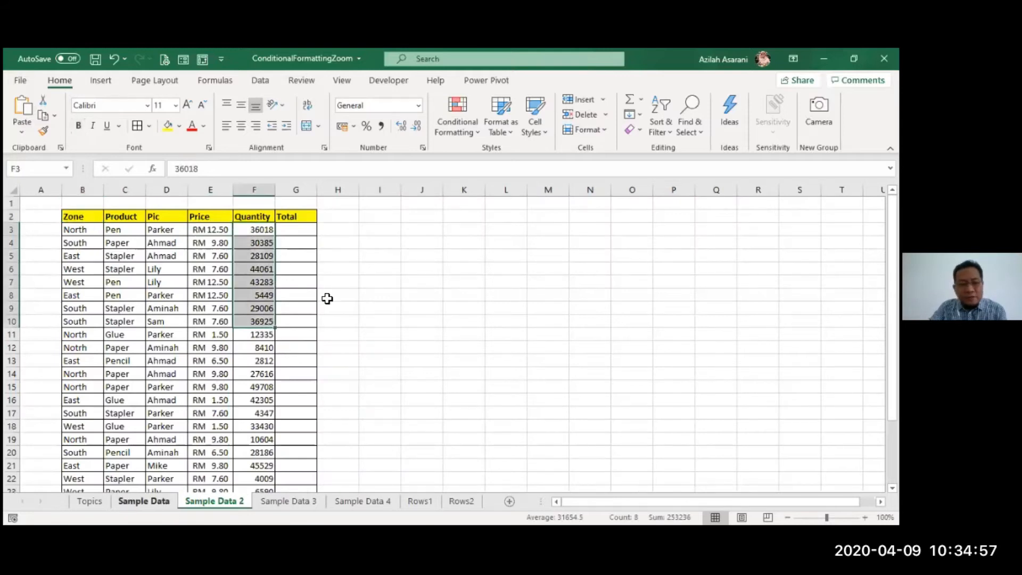
key("ctrl+Page_Up")
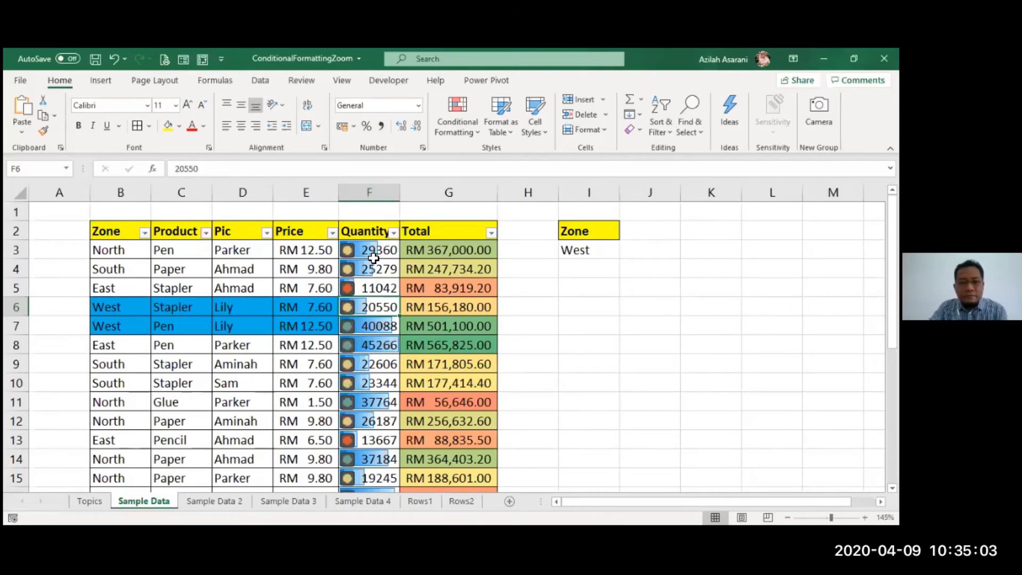
key("Down")
key("Down")
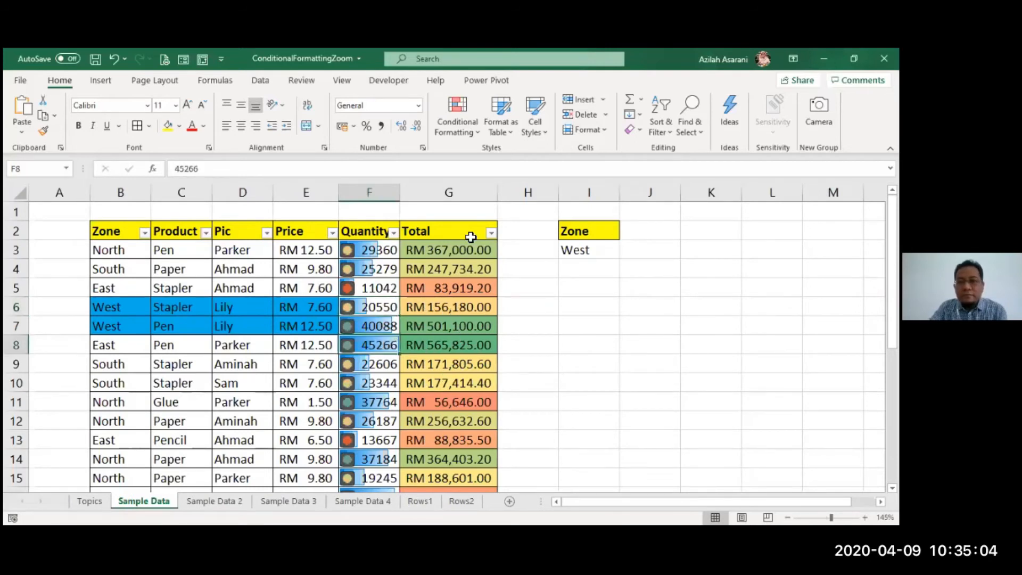
left_click(443, 303)
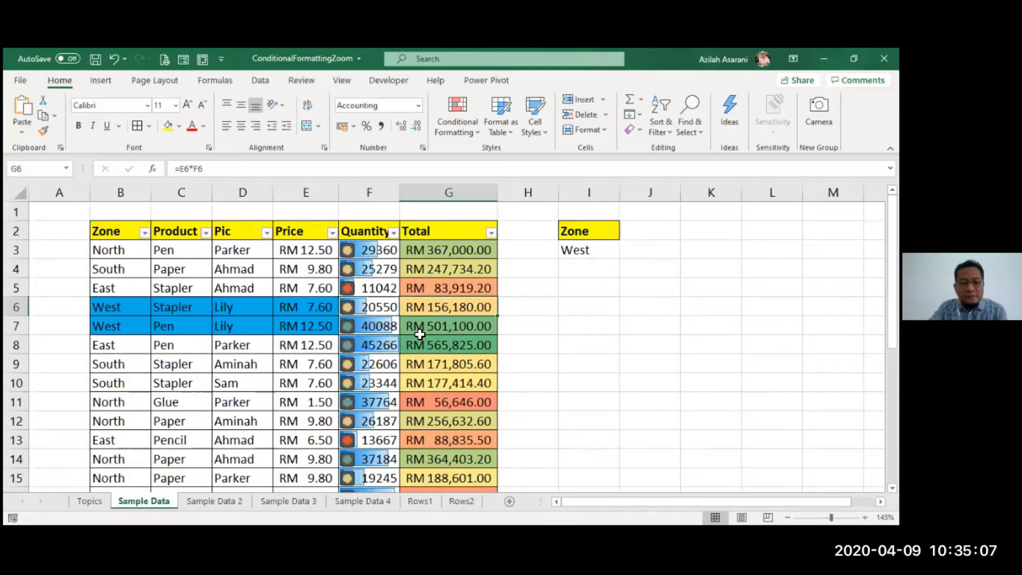
key("Down")
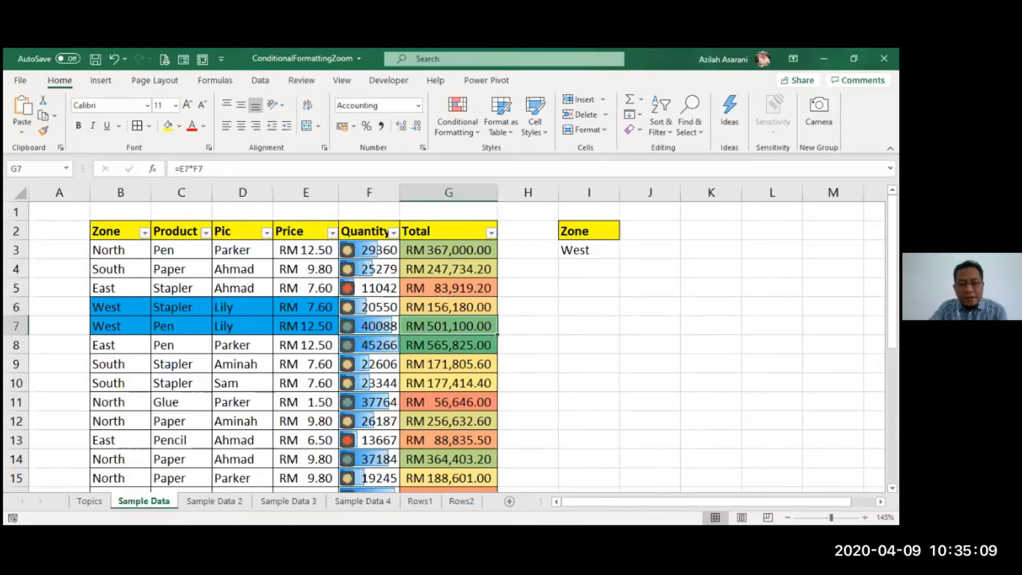
left_click(208, 502)
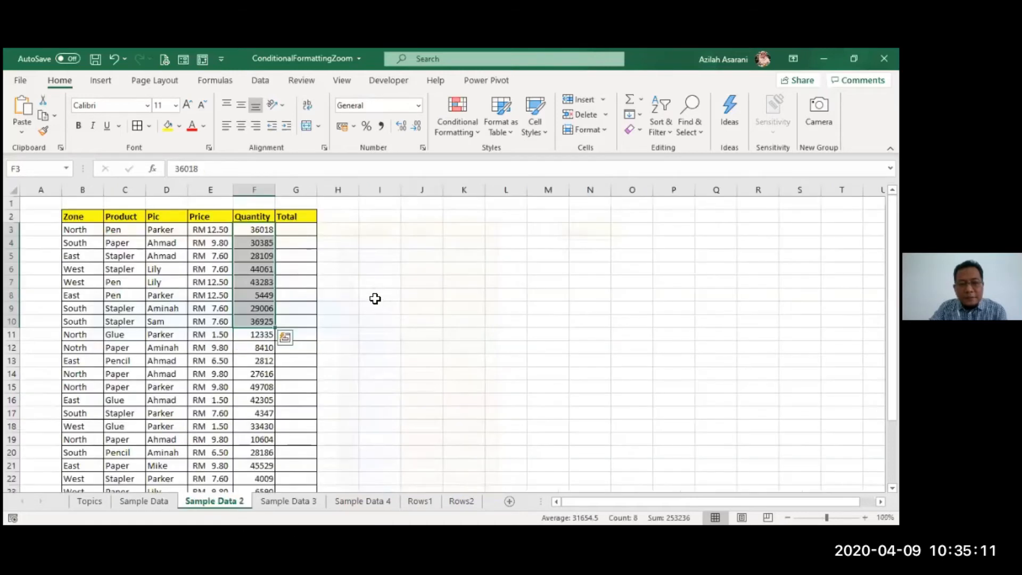
left_click(375, 299)
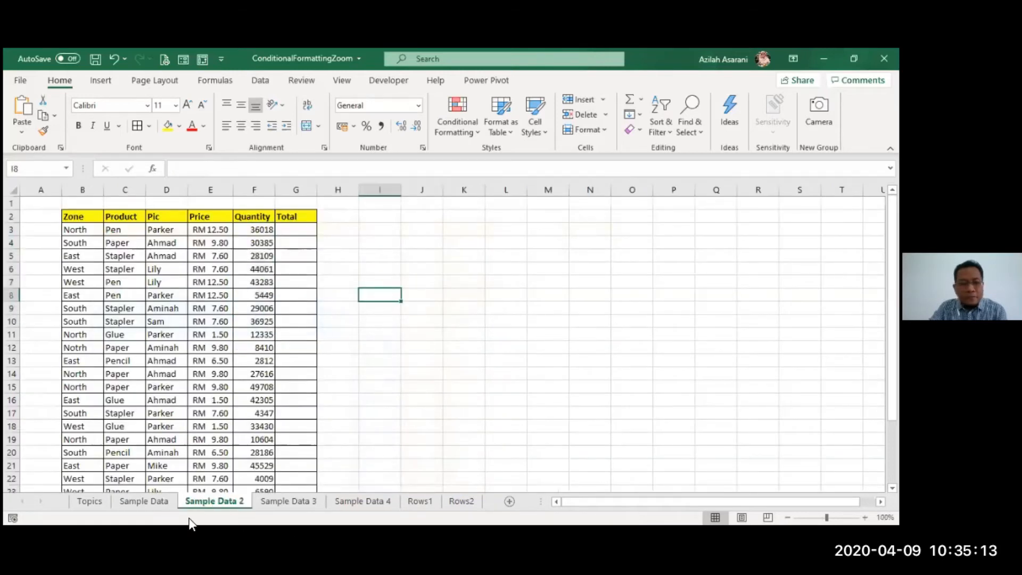
- Group Sample Data with Sample Data 2 and fill only the formats of the Quantity values F3:F28 across both worksheets
left_click(160, 502)
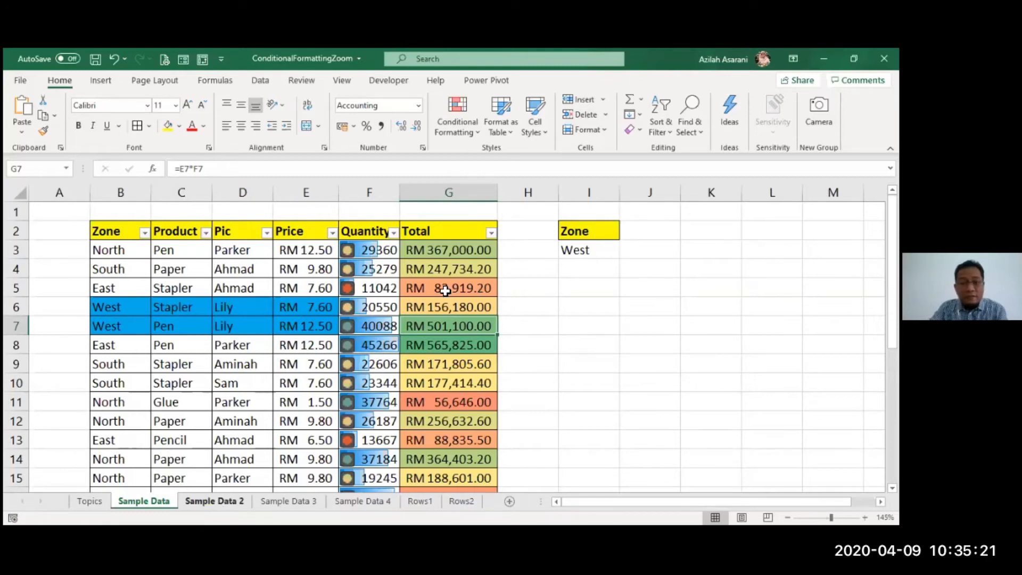
key("ctrl+shift+Page_Down")
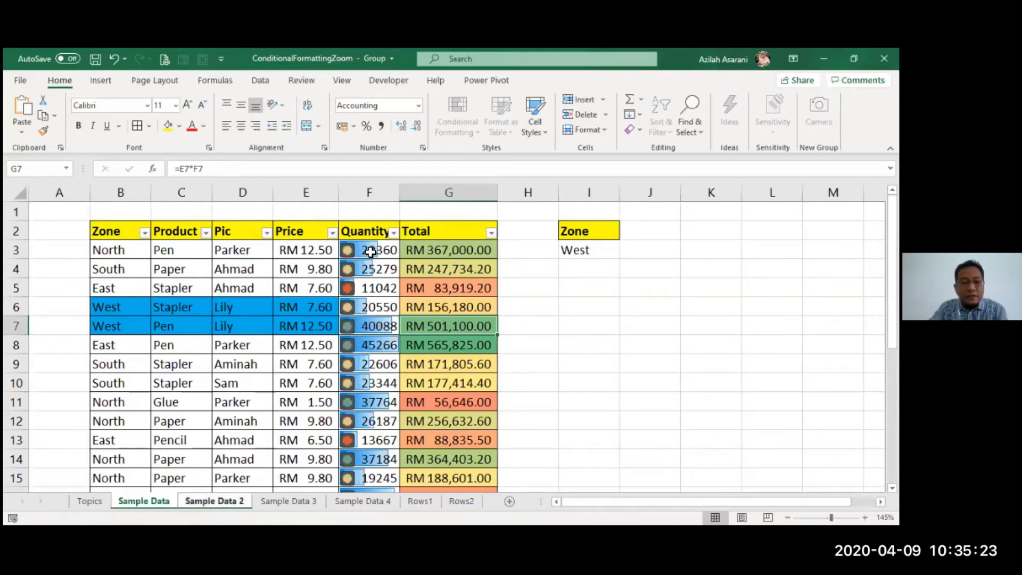
left_click_drag(370, 251, 371, 269)
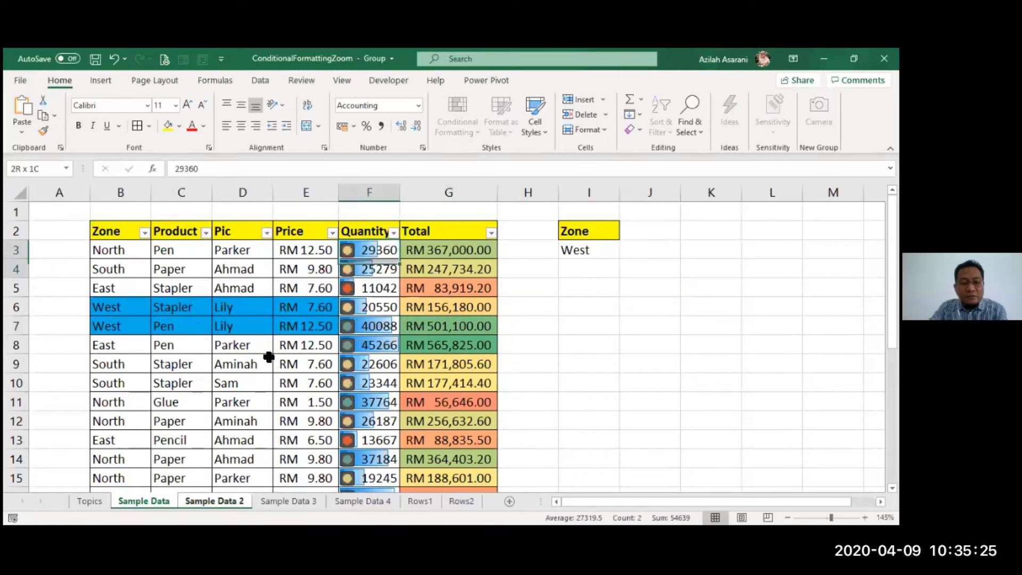
left_click_drag(268, 356, 269, 356)
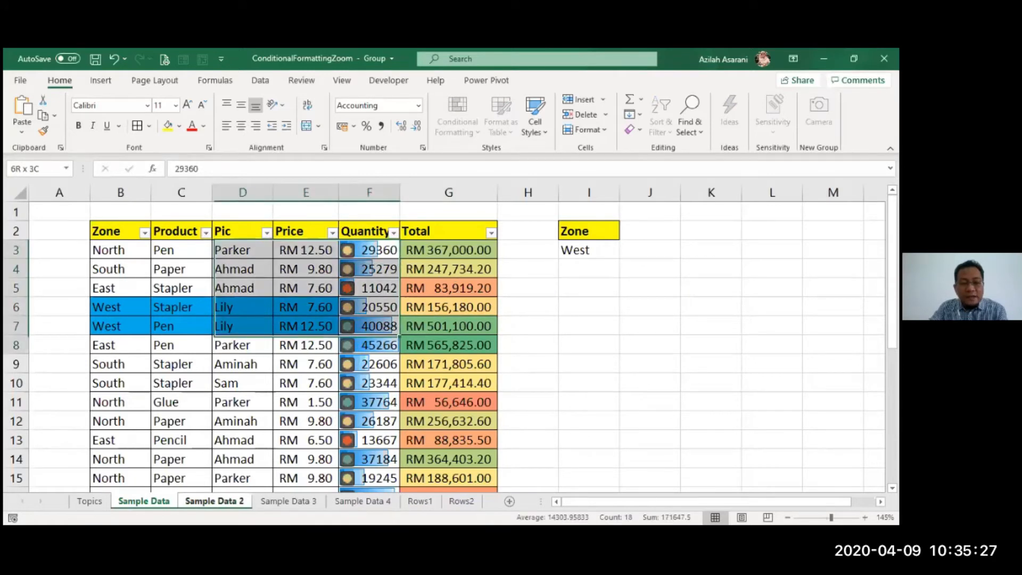
left_click_drag(269, 357, 381, 482)
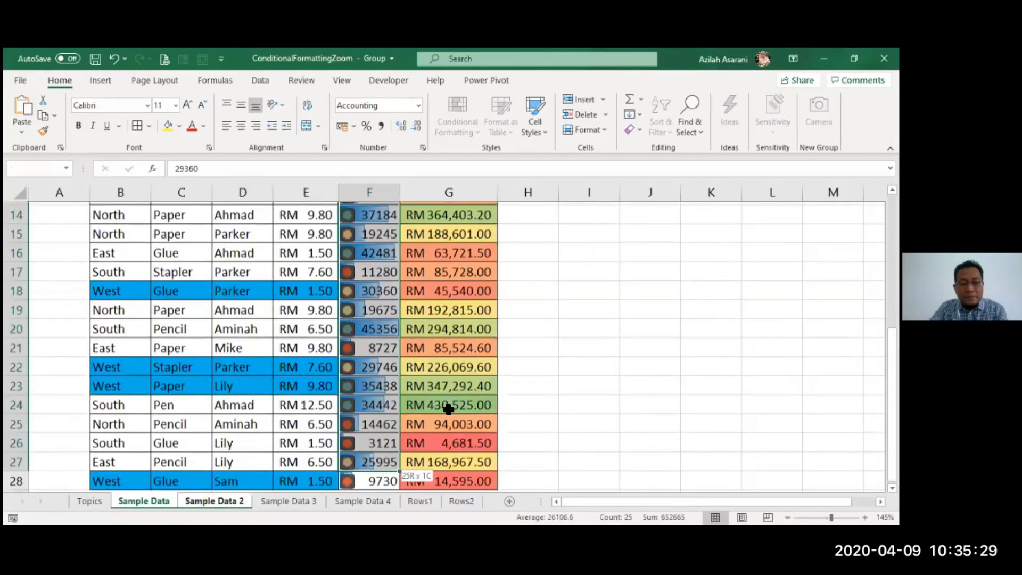
scroll(450, 405, "up", 1)
scroll(450, 405, "up", 4)
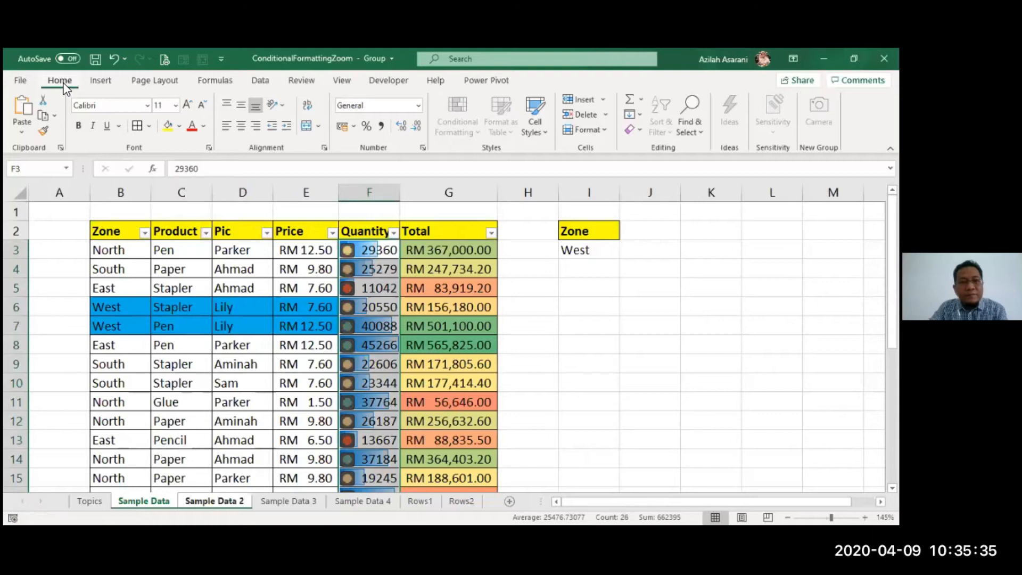
left_click(640, 115)
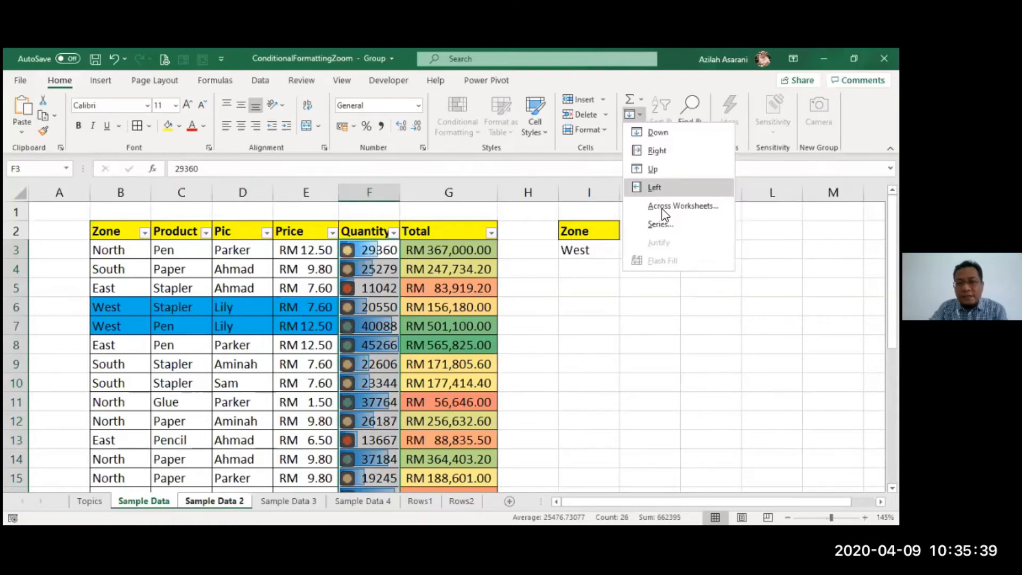
left_click(662, 209)
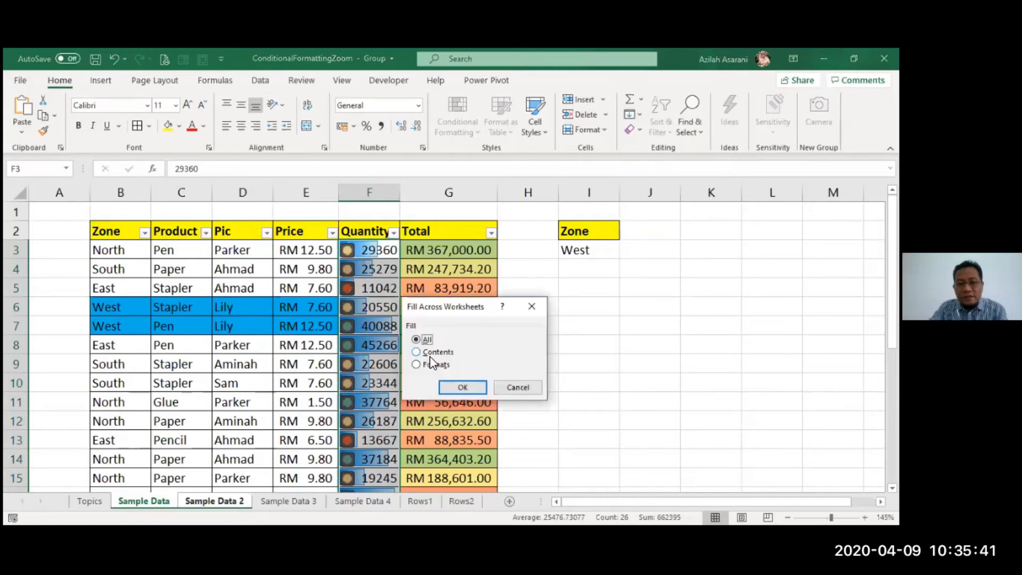
key("alt+t")
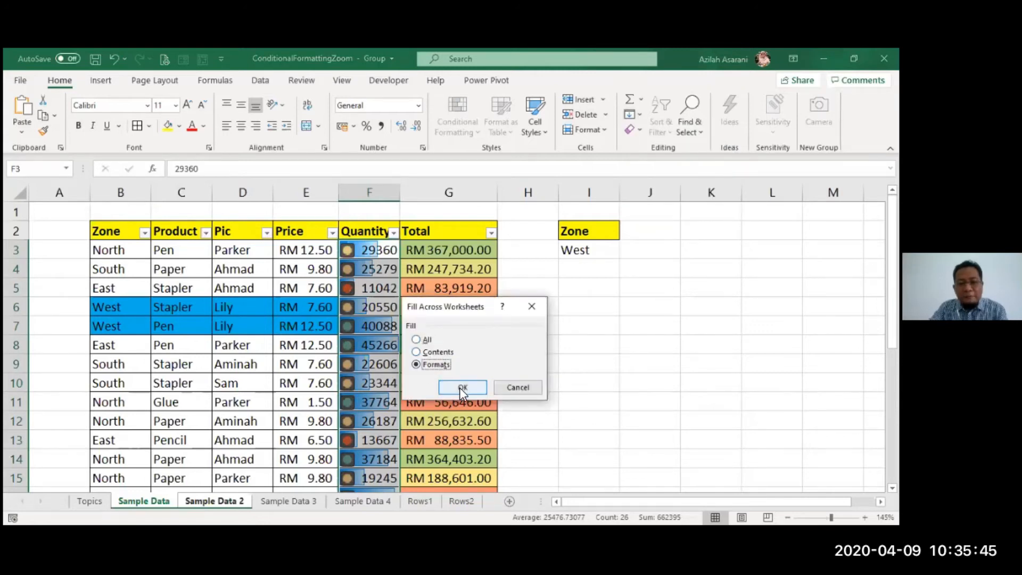
left_click(461, 388)
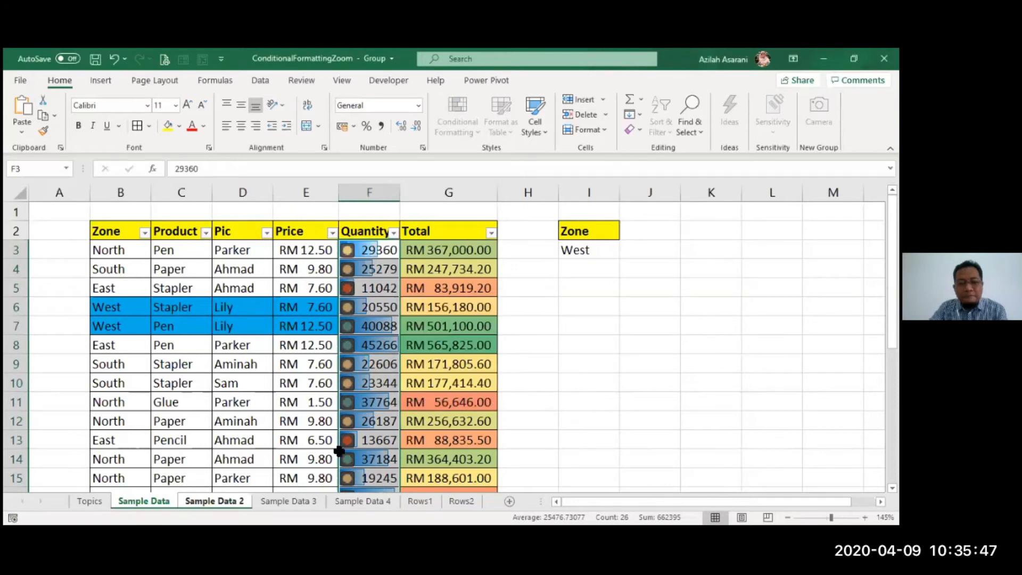
- Ungroup Sample Data and Sample Data 2, and compare the copied Quantity formatting on Sample Data 2 with the original
left_click(141, 503)
right_click(141, 503)
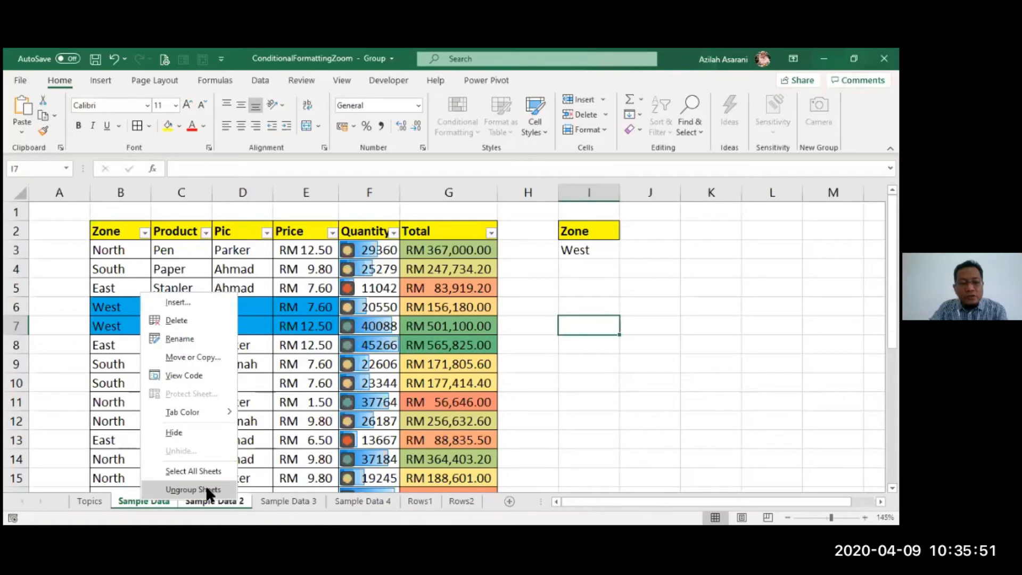
left_click(207, 489)
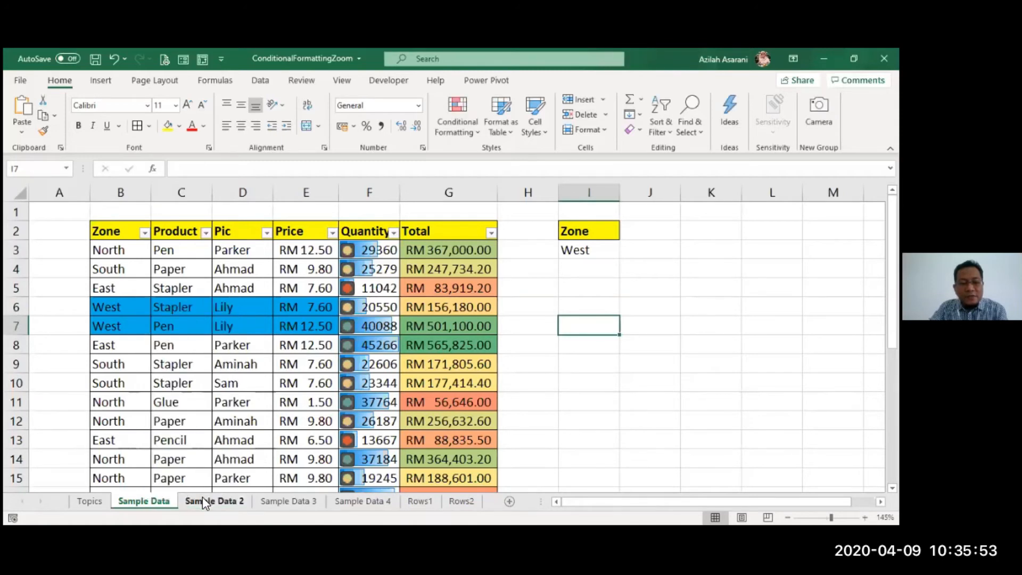
left_click(202, 499)
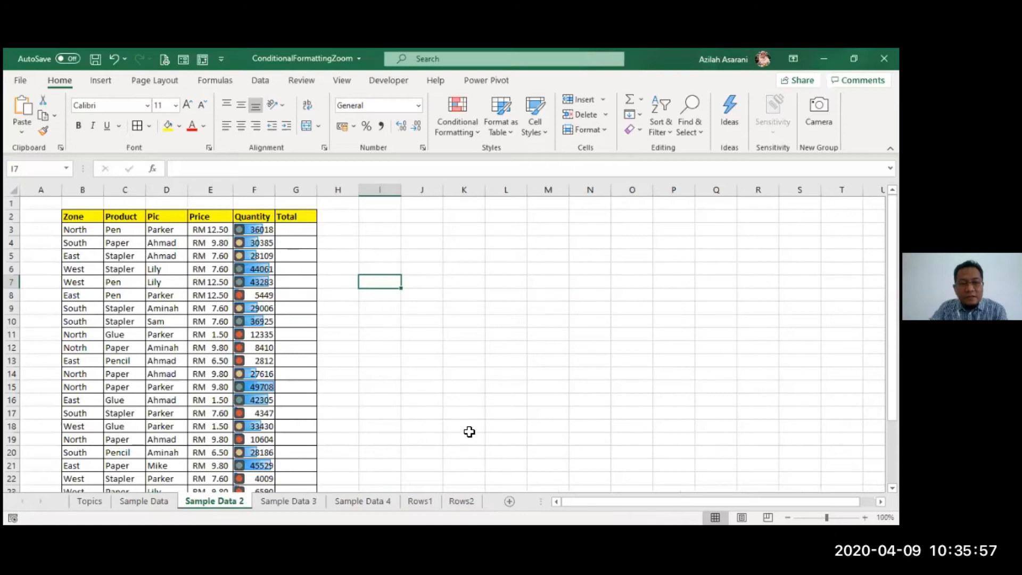
scroll(469, 431, "down", 5)
scroll(469, 432, "up", 5)
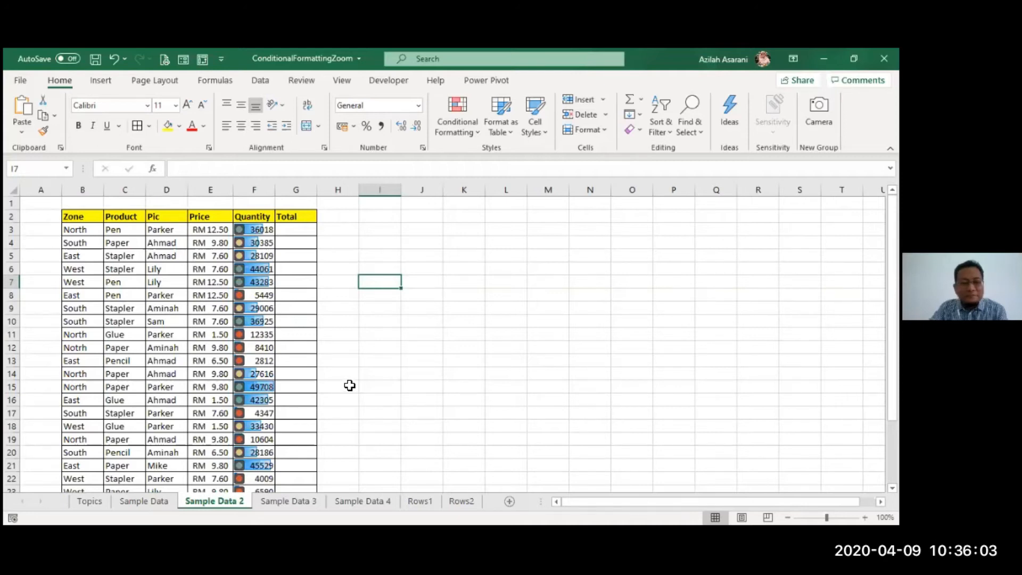
left_click(142, 502)
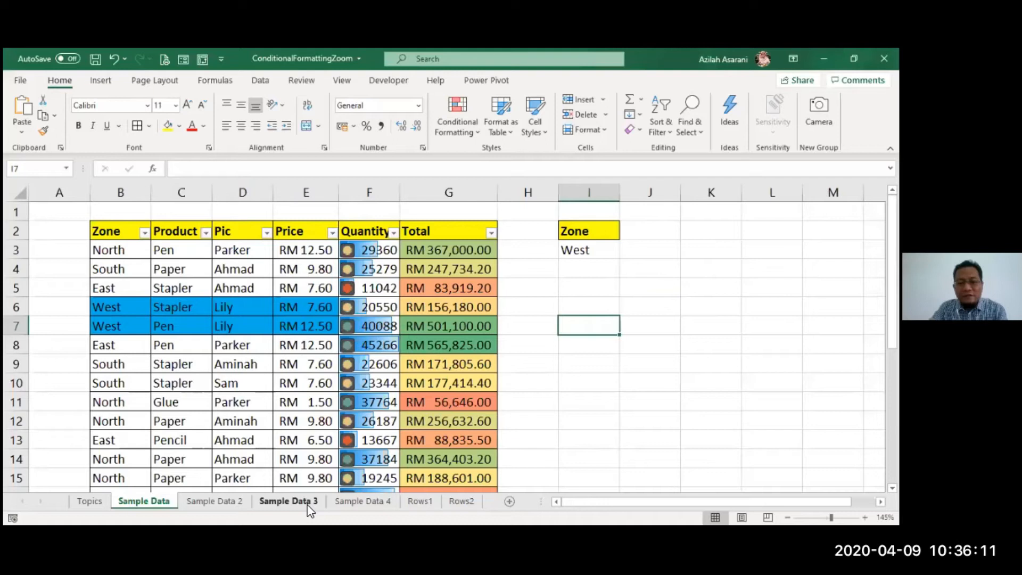
left_click(219, 502)
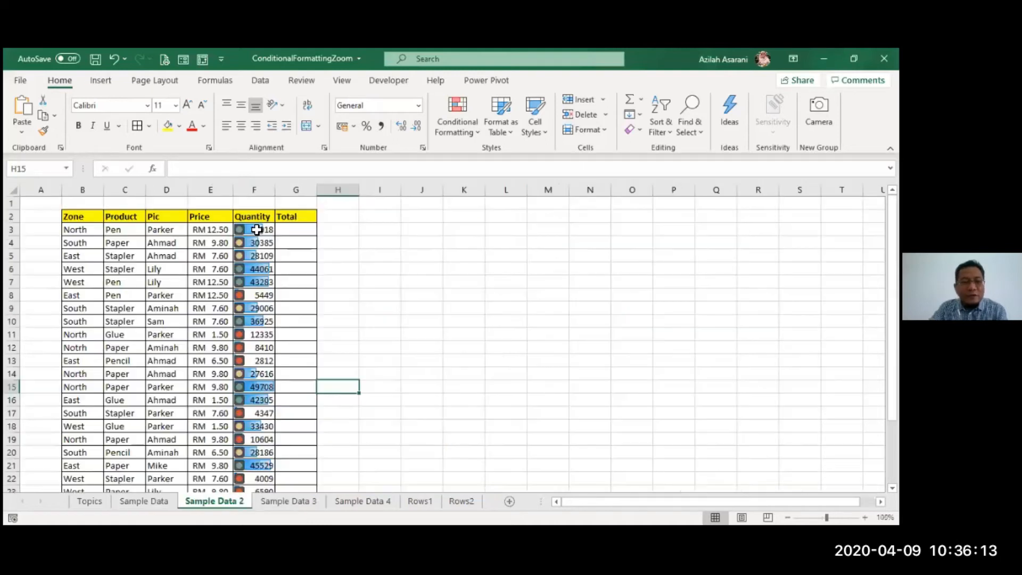
- Clear the conditional formatting rules from the Quantity values on Sample Data 2
left_click_drag(254, 230, 223, 465)
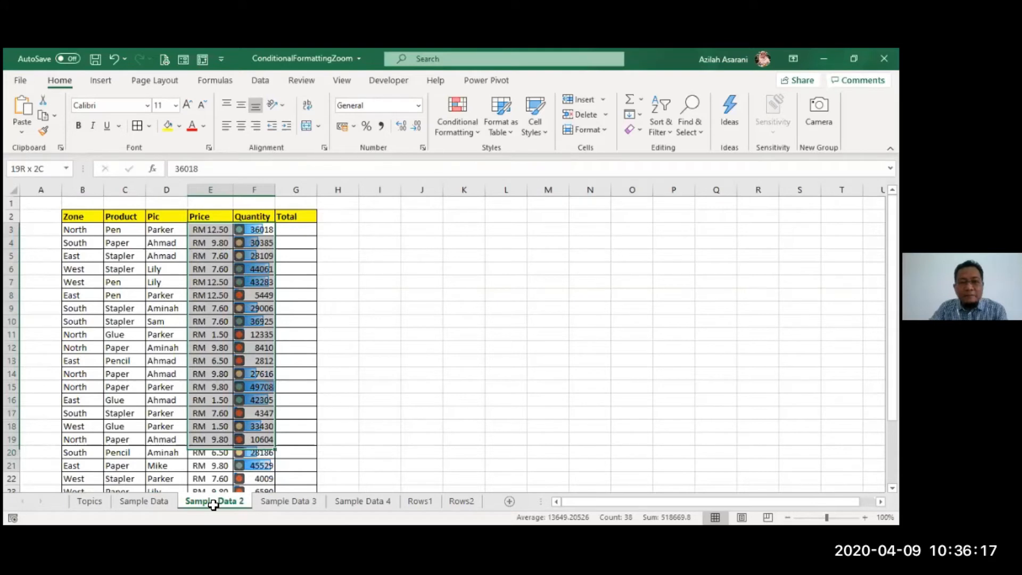
left_click_drag(213, 504, 254, 465)
left_click(458, 116)
left_click(470, 330)
left_click(296, 373)
scroll(180, 397, "up", 3)
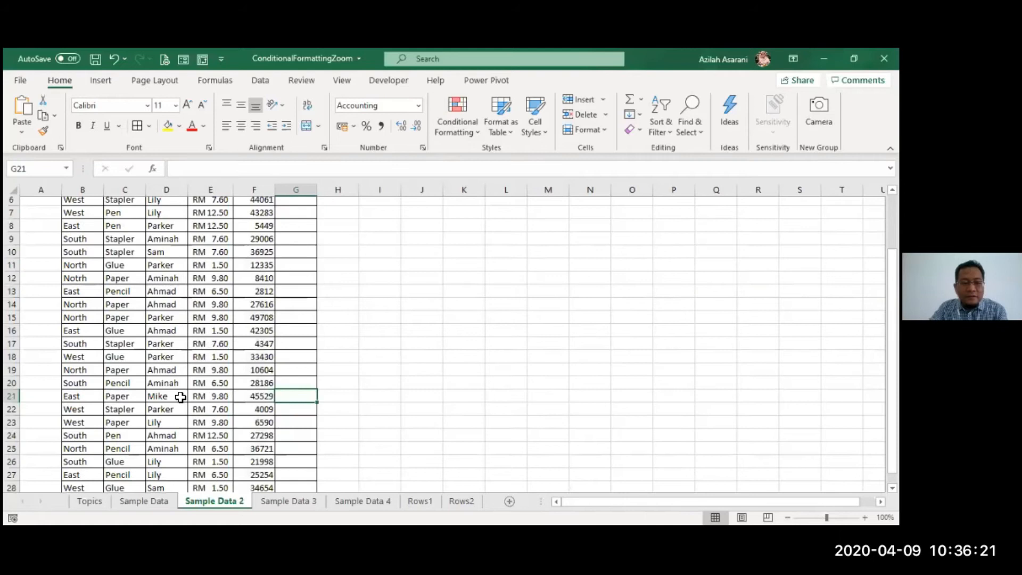
- Group Sample Data with Sample Data 2 and fill only the formats of the whole table body B3:G28 across both worksheets
left_click(162, 503)
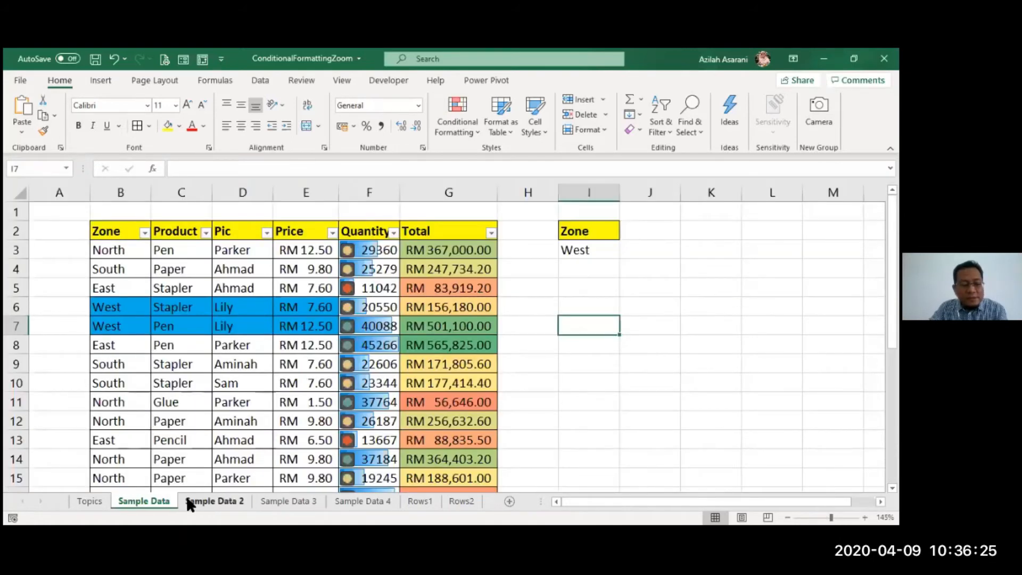
left_click(190, 503, "ctrl")
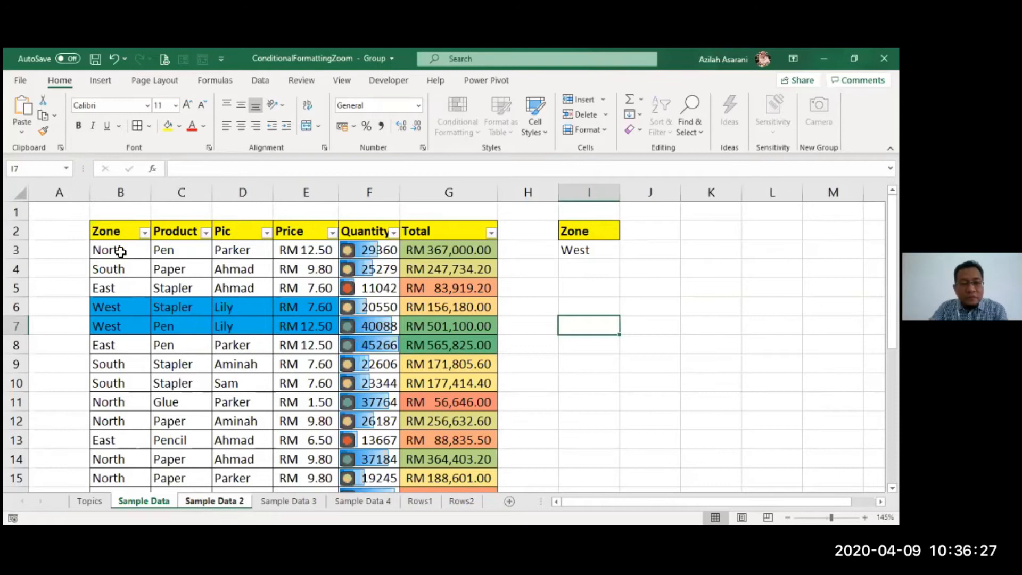
left_click_drag(117, 250, 444, 475)
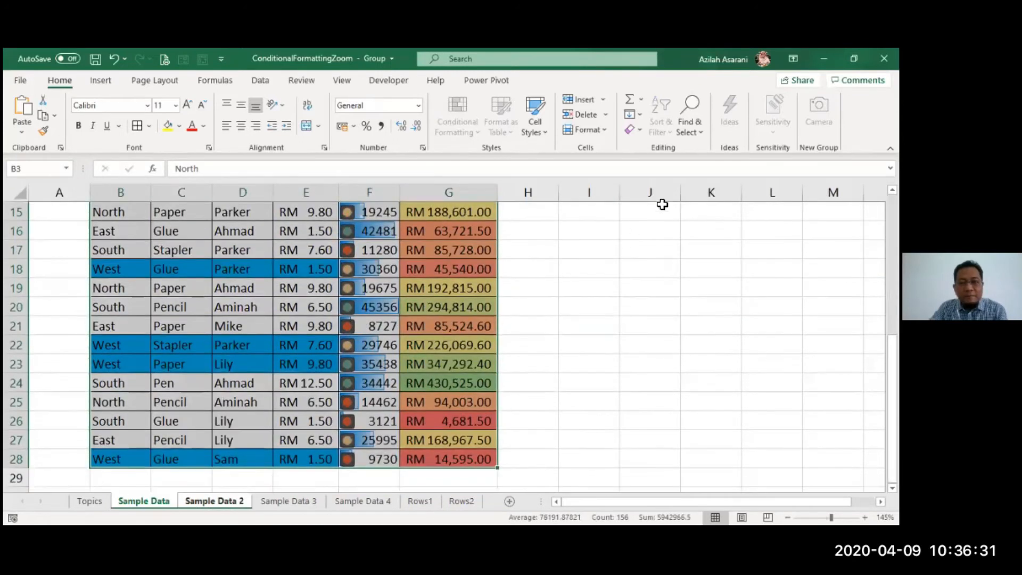
left_click(636, 116)
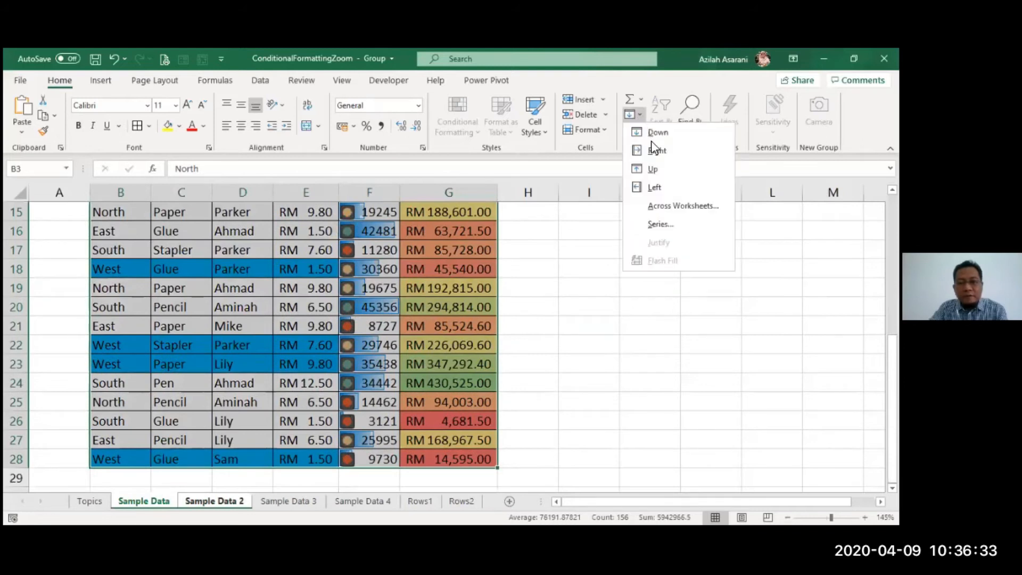
left_click(655, 206)
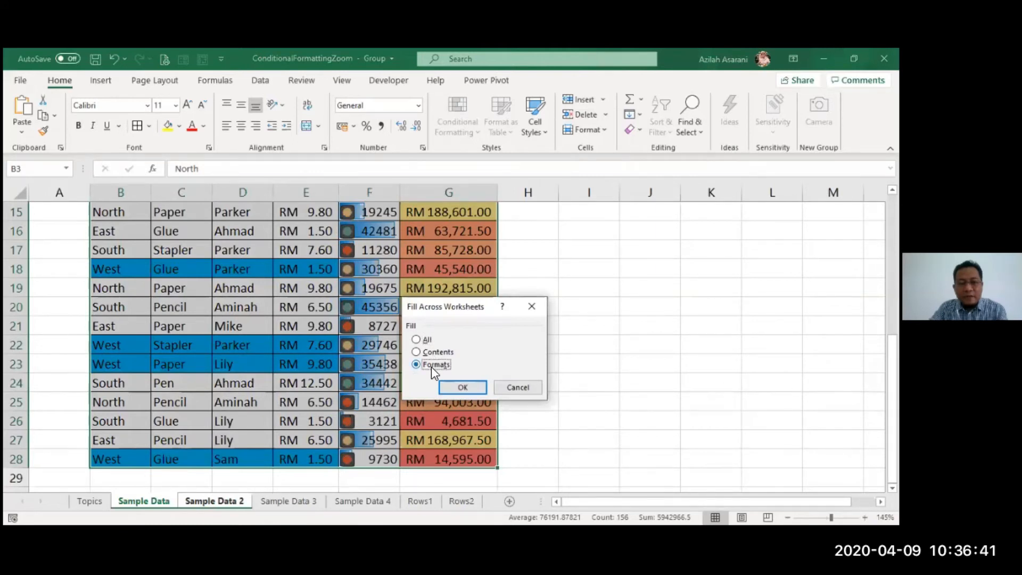
left_click(463, 387)
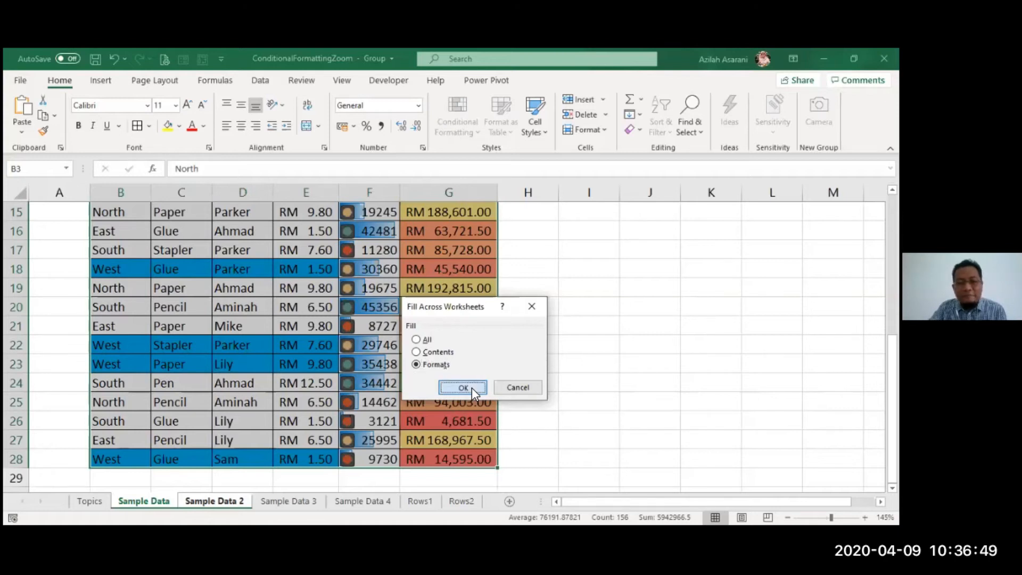
- Ungroup the two sheets, check Sample Data 2 and return to Sample Data
right_click(157, 505)
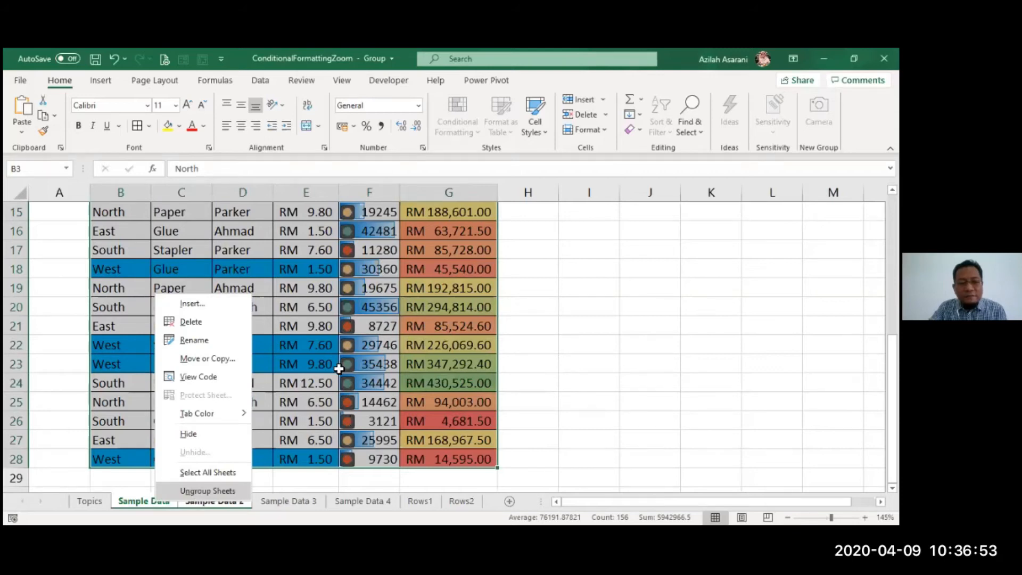
left_click(207, 491)
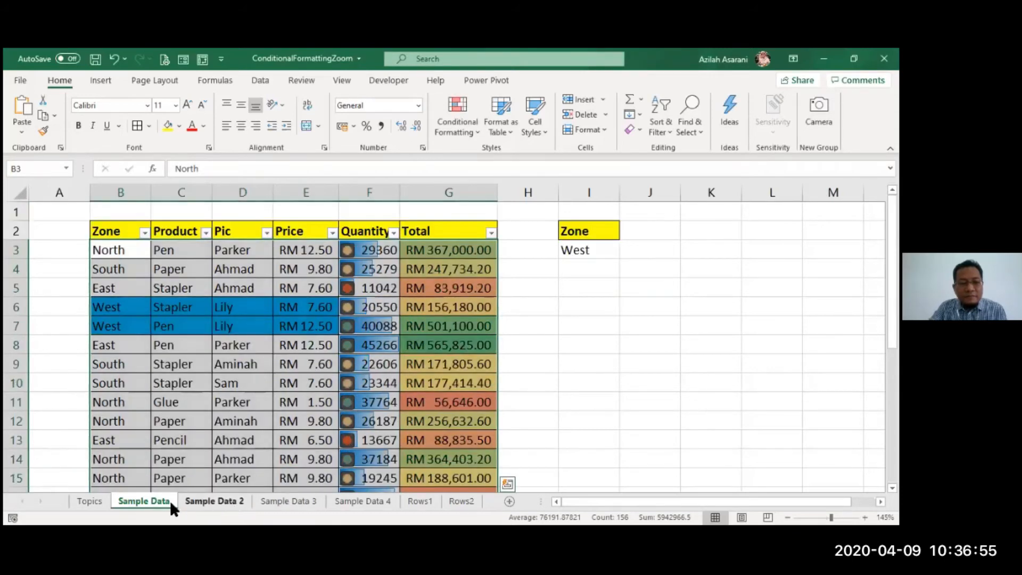
key("ctrl+Page_Down")
key("ctrl+Page_Up")
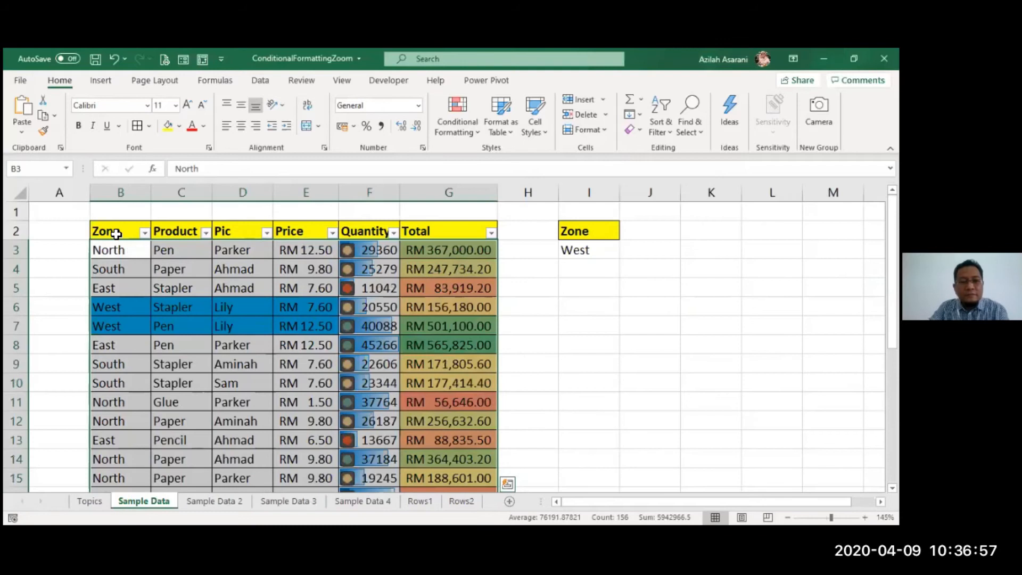
- Reselect B3:G28 on Sample Data, regroup it with Sample Data 2 and repeat the formats-only fill across worksheets
left_click(178, 268)
left_click_drag(117, 253, 446, 486)
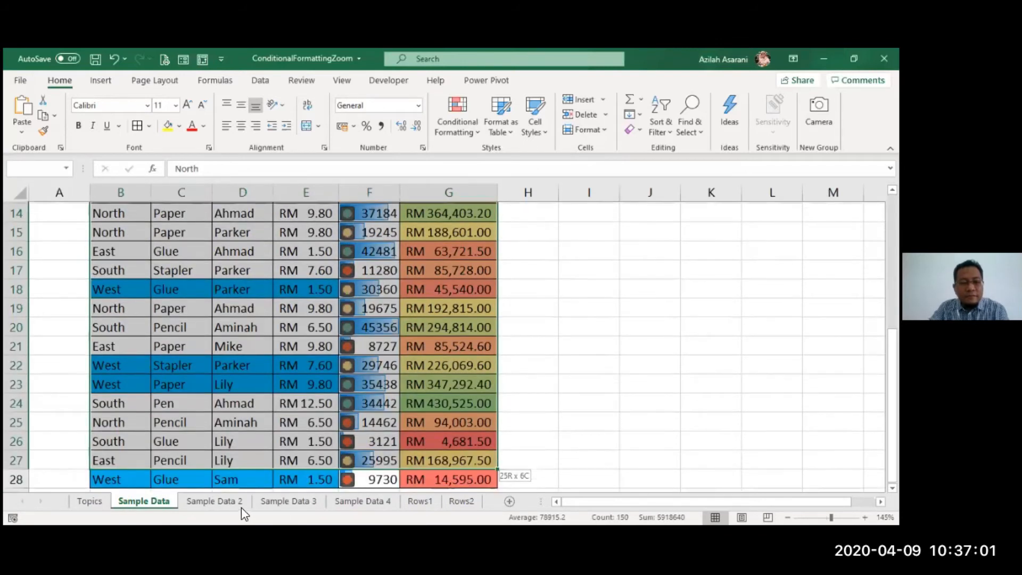
left_click(233, 502, "ctrl")
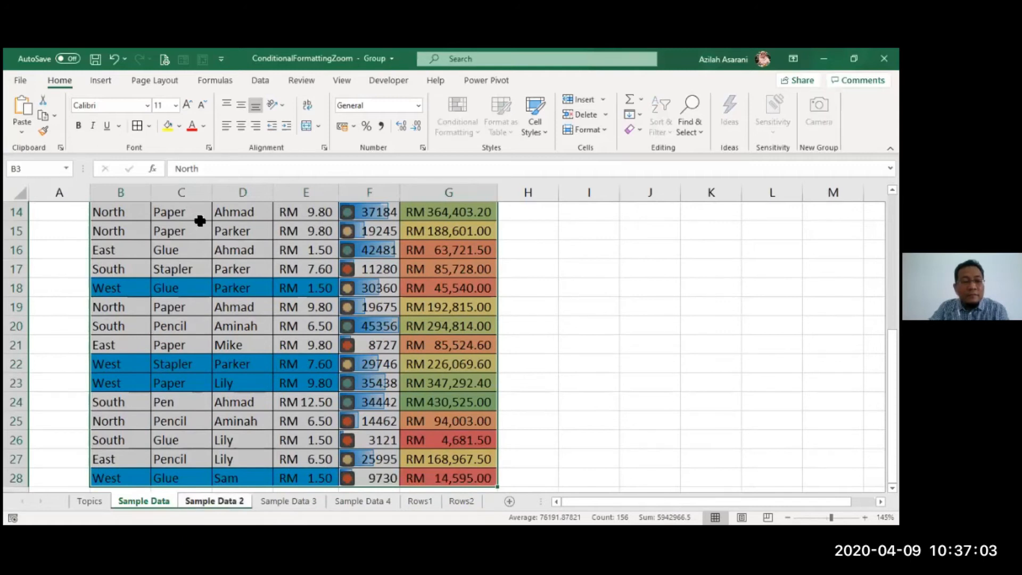
scroll(200, 219, "up", 4)
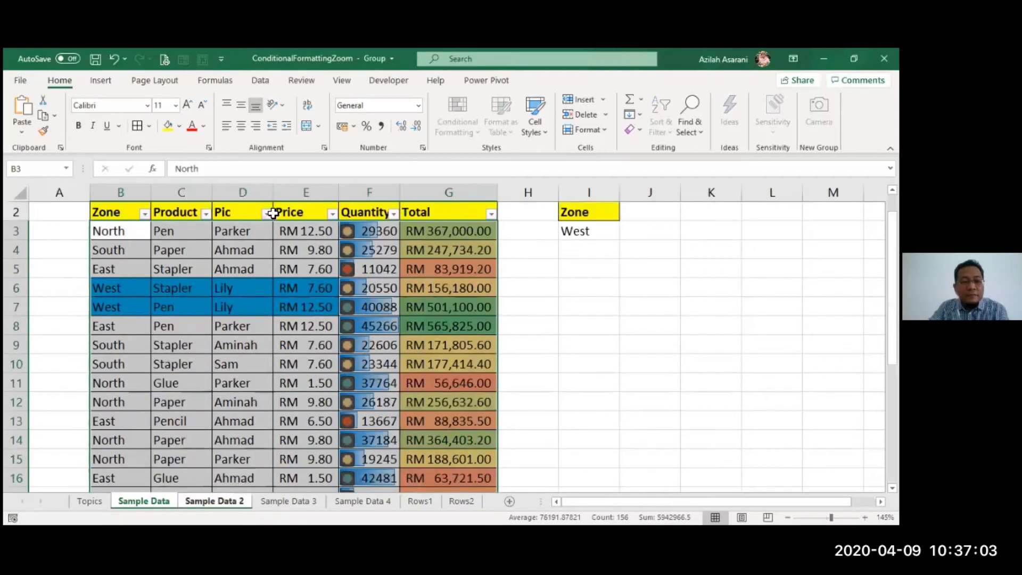
left_click(636, 116)
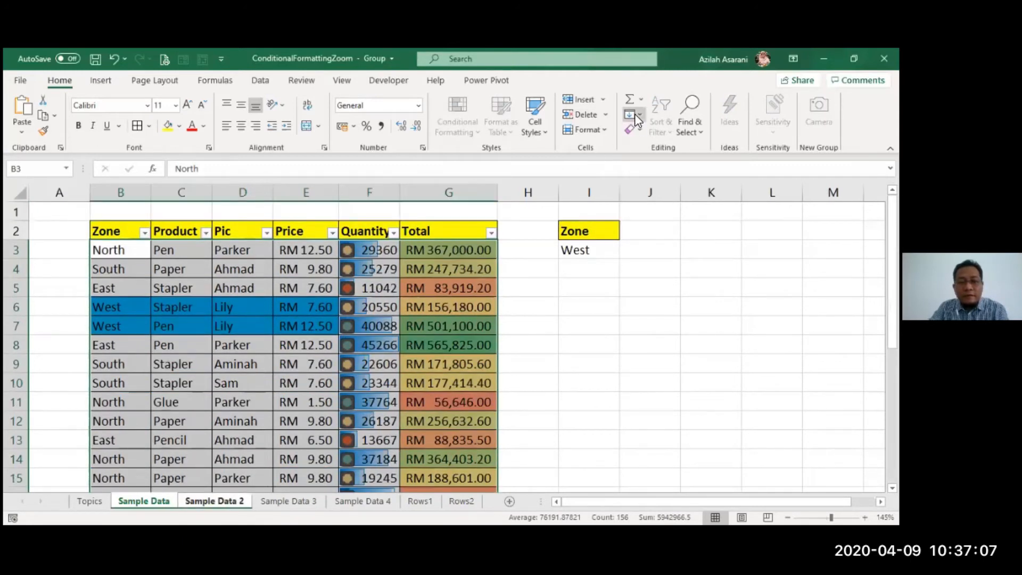
left_click(419, 366)
left_click(447, 385)
- Ungroup the sheets again and inspect the Zone criteria cells I2:I3 on Sample Data
left_click(306, 346)
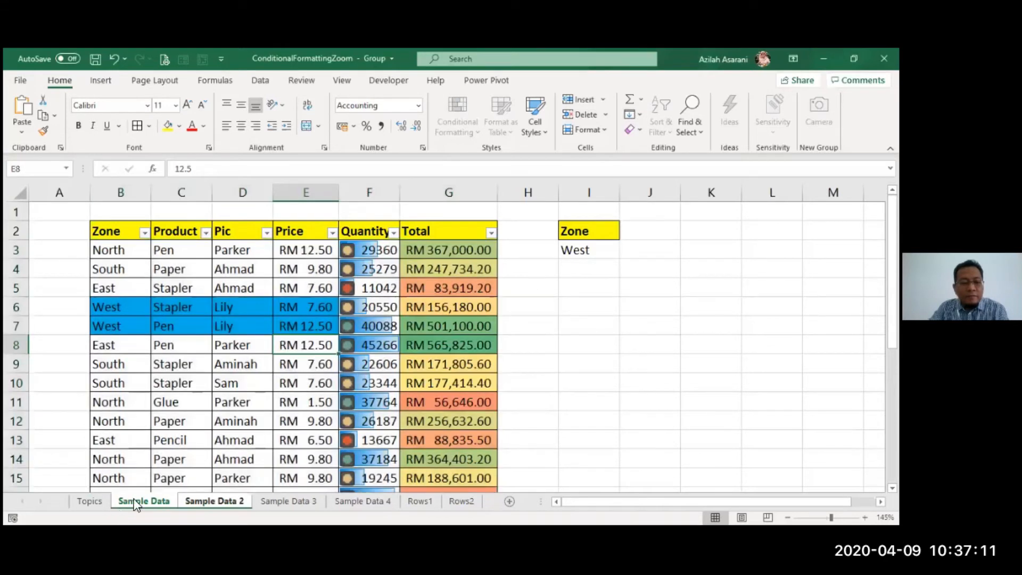
left_click(192, 503)
left_click(141, 500)
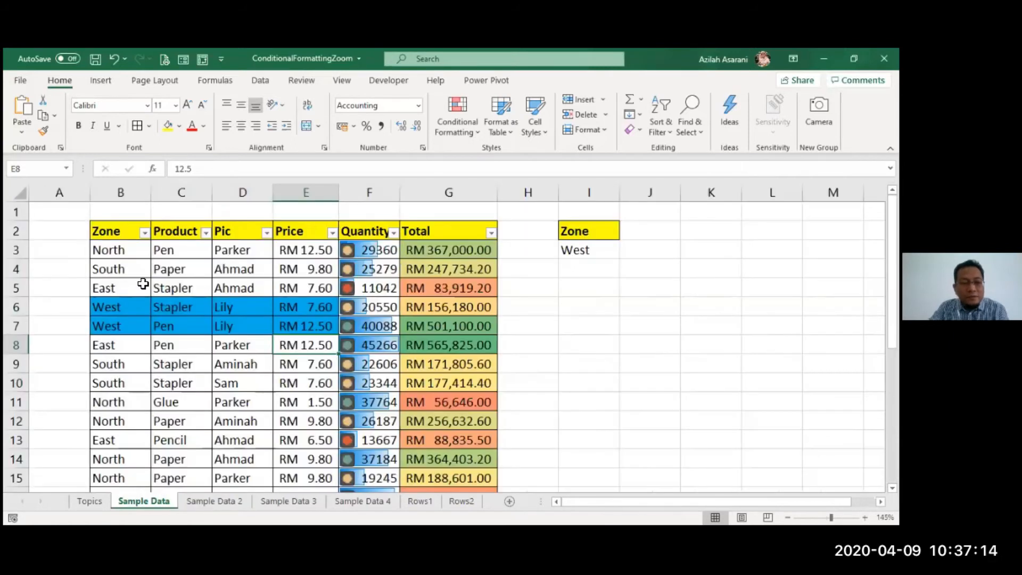
left_click(130, 253)
left_click(586, 231)
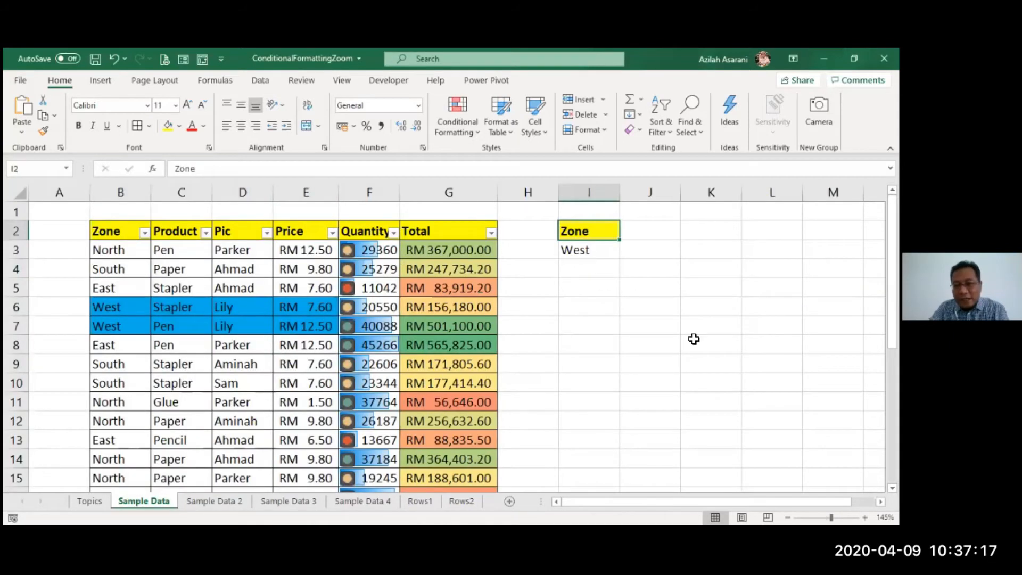
key("shift+Down")
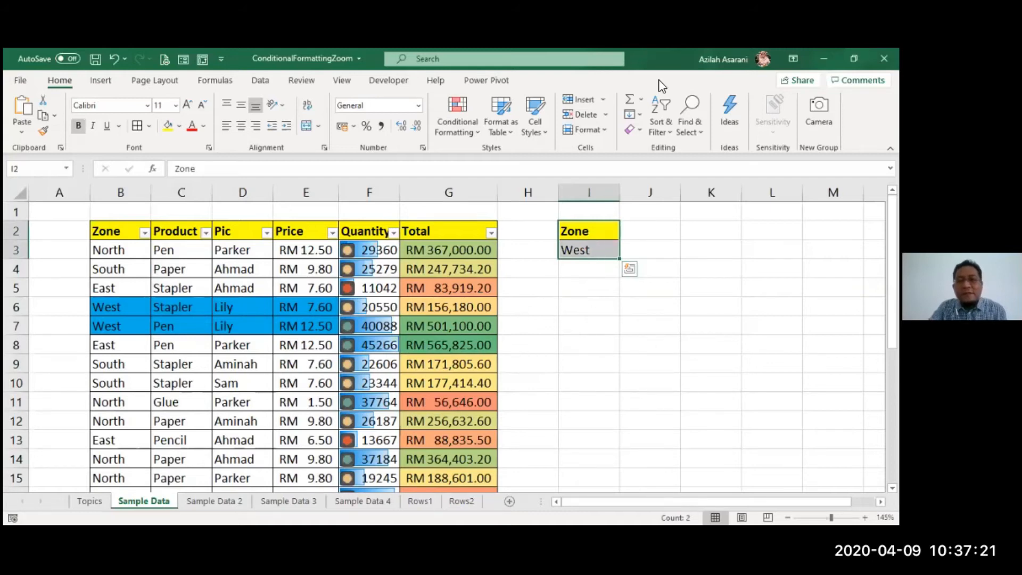
left_click(522, 321)
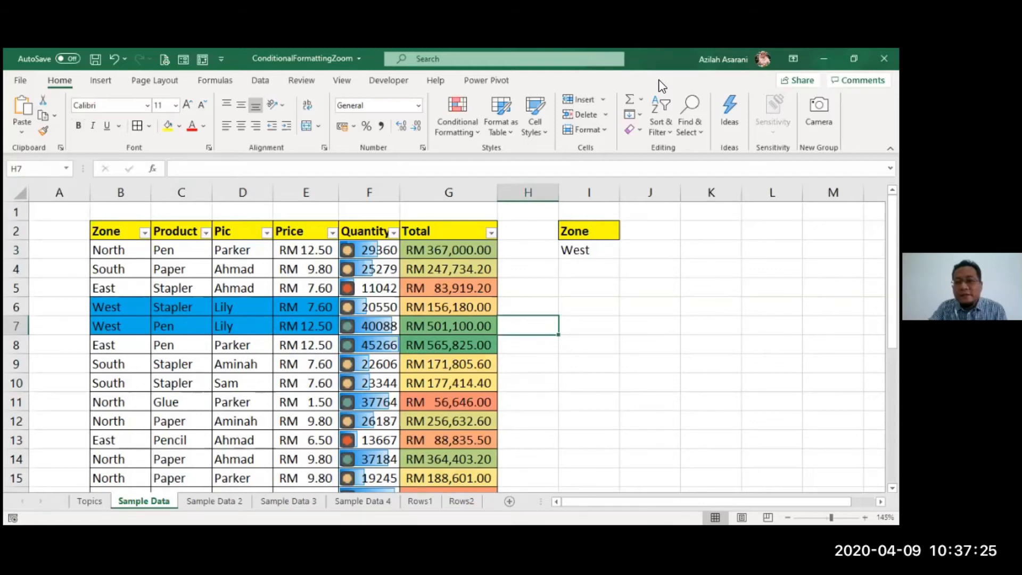
- Review the banded row shading on Rows1 and Rows2, and add a blank worksheet after Rows2
key("alt+Tab")
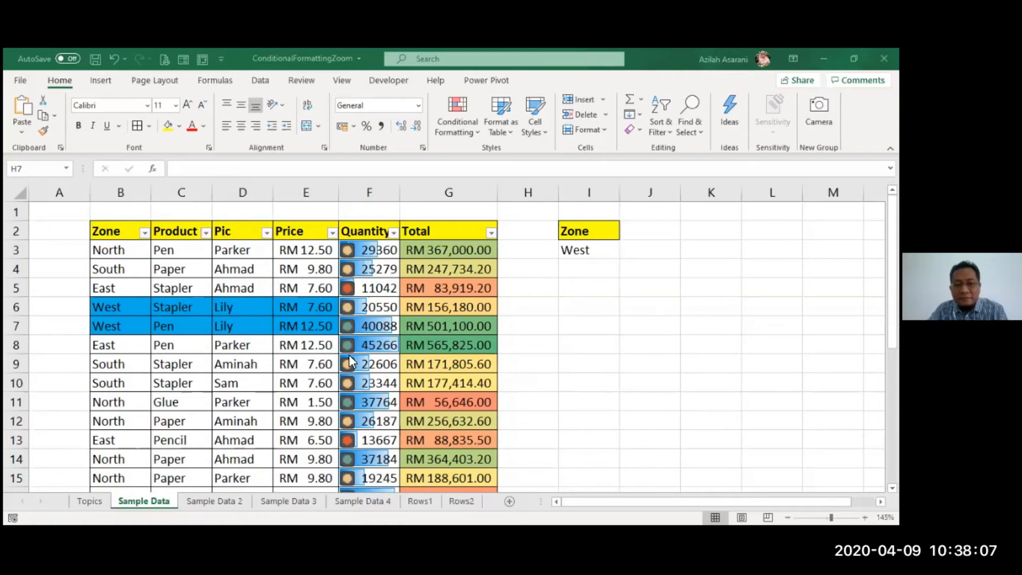
left_click(424, 387)
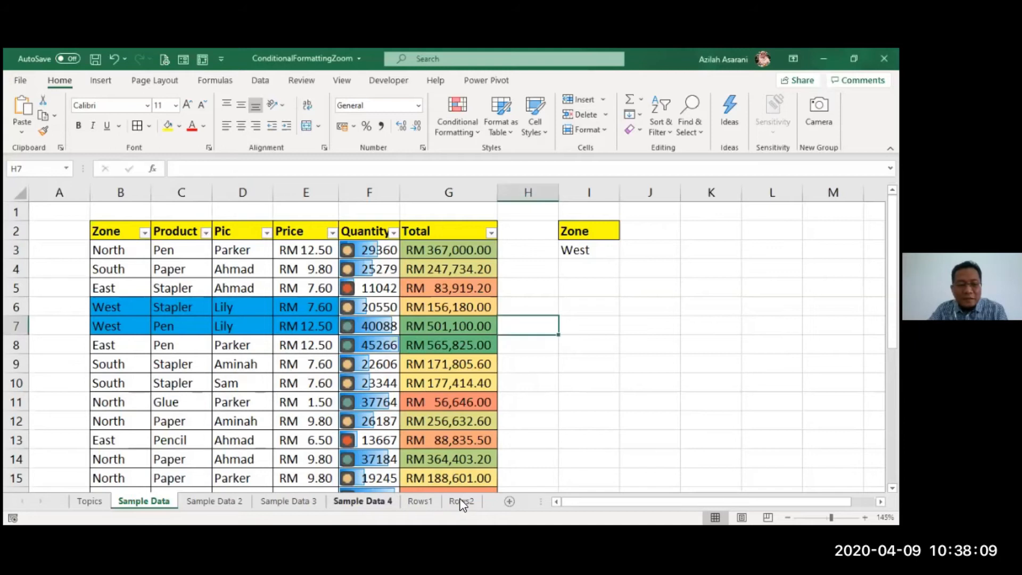
left_click(433, 504)
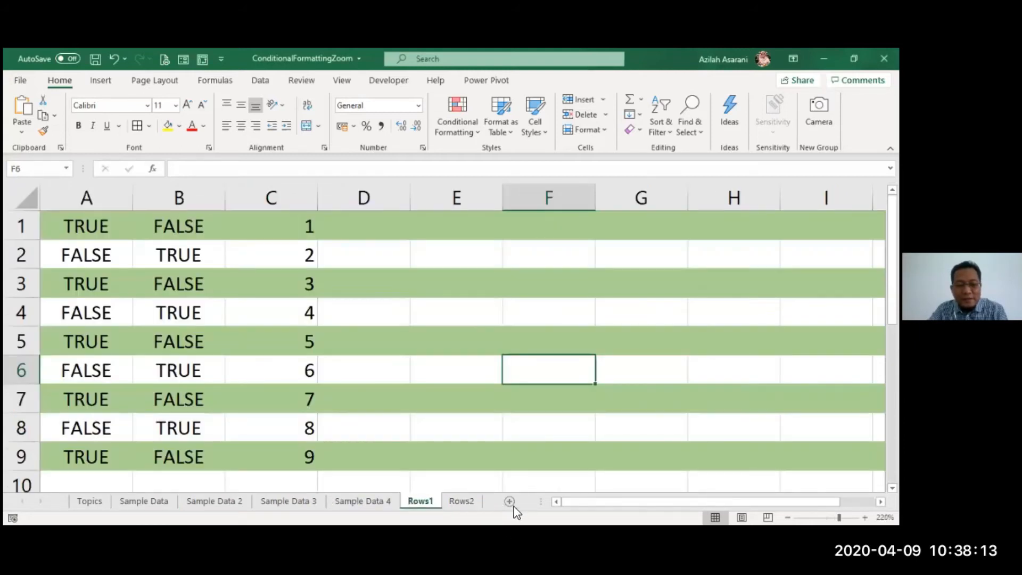
key("ctrl+Page_Down")
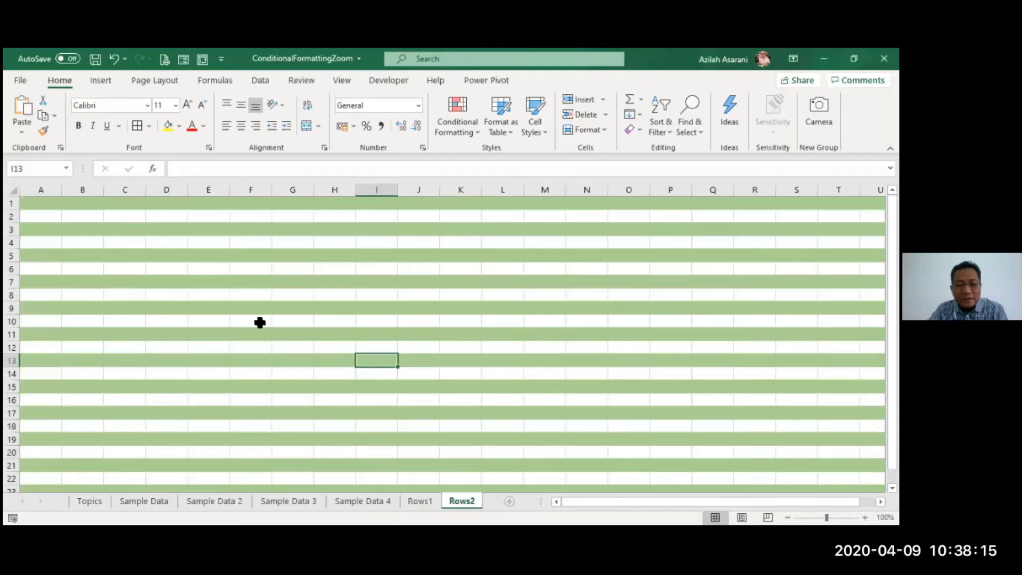
key("ctrl+Page_Down")
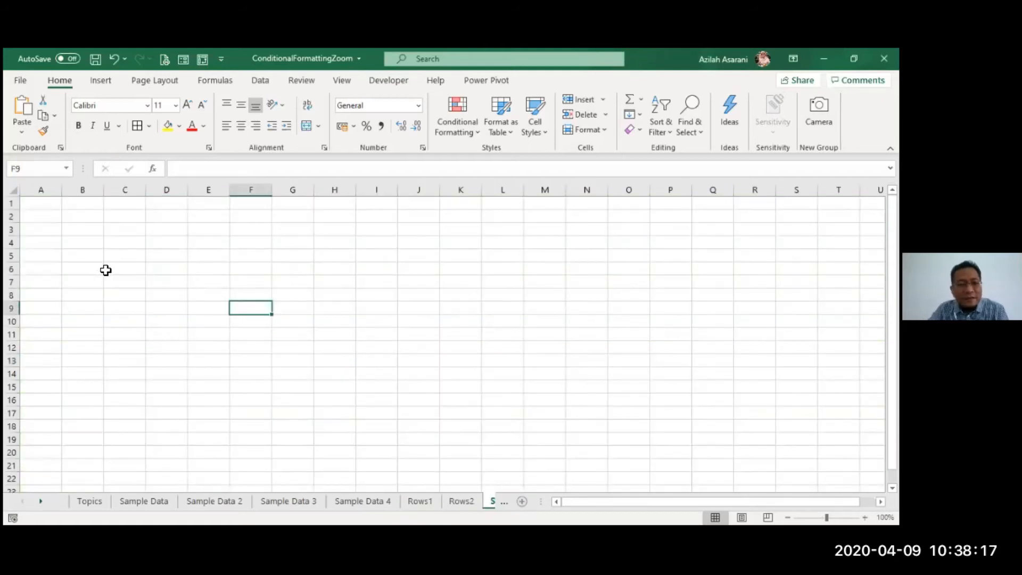
scroll(112, 235, "up", 4)
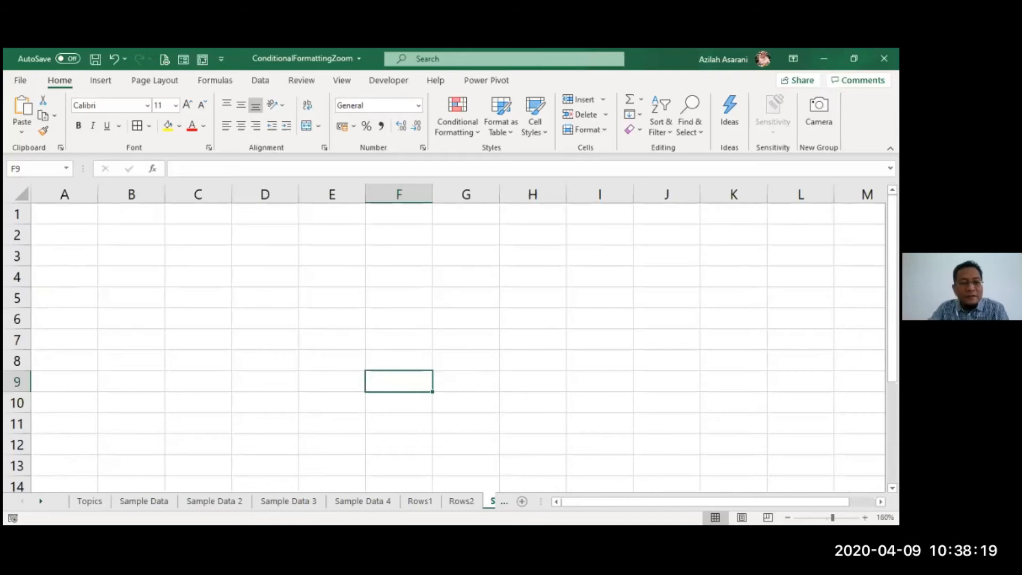
- Enter =ISODD(ROW()) in cell A1 of the blank sheet and fill it down through A14
key("ctrl+Home")
type("=")
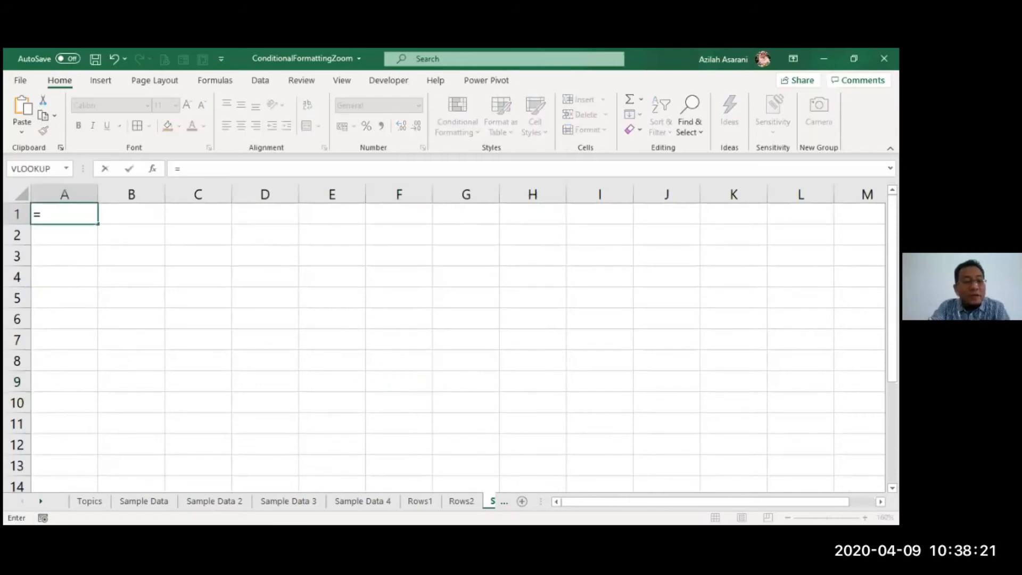
type("id")
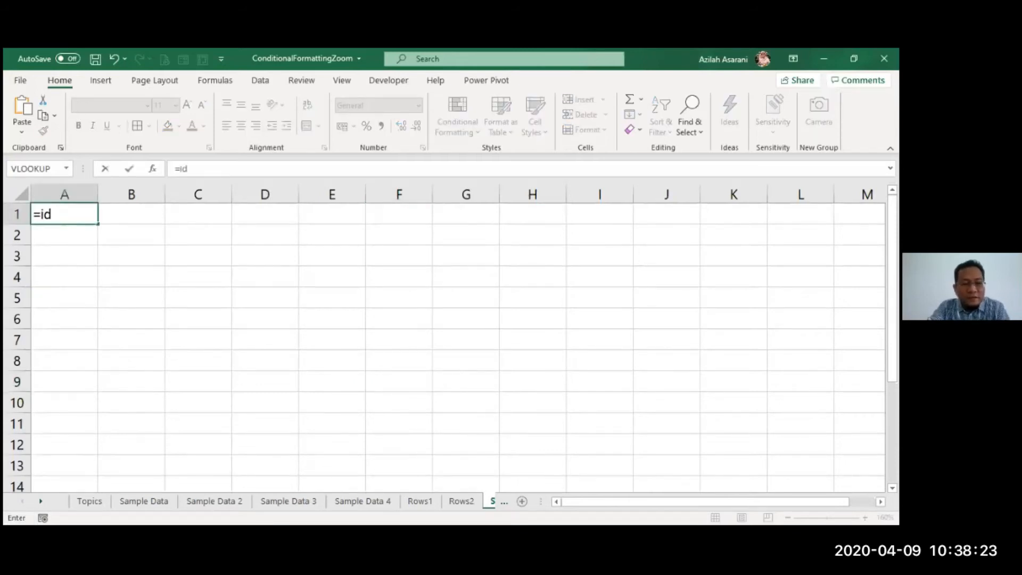
key("BackSpace")
key("BackSpace")
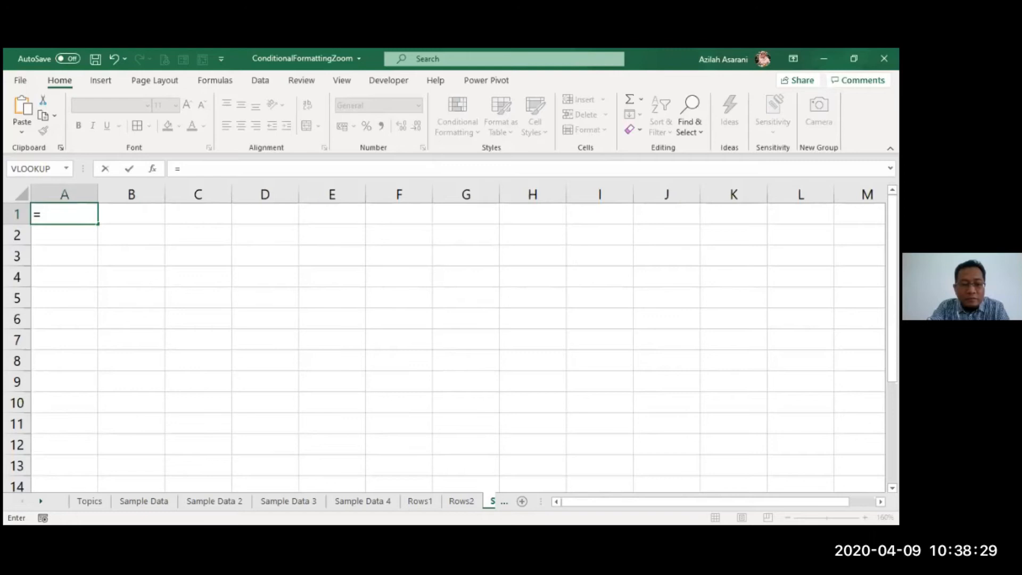
type("isodd(row")
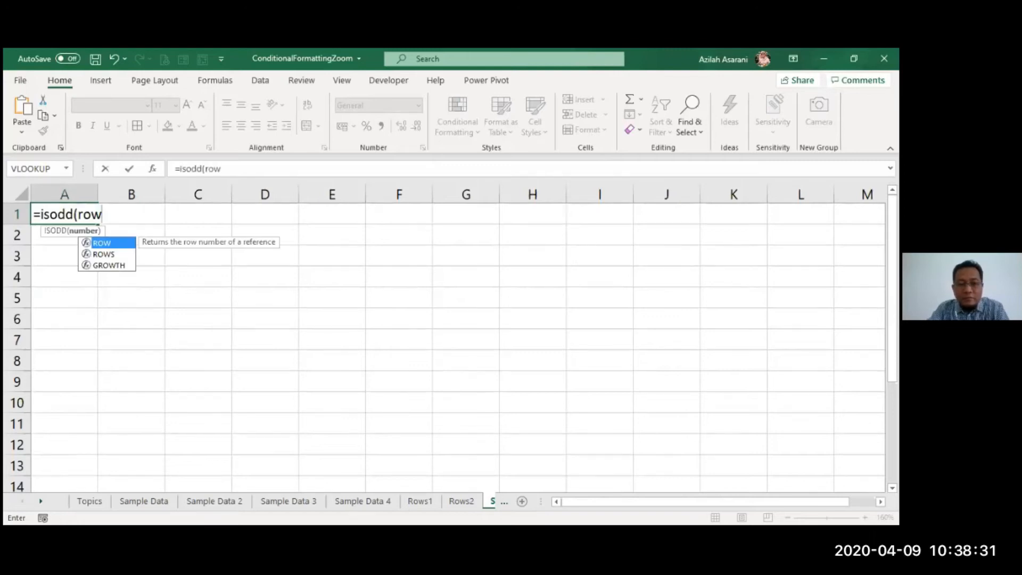
type("())")
key("Return")
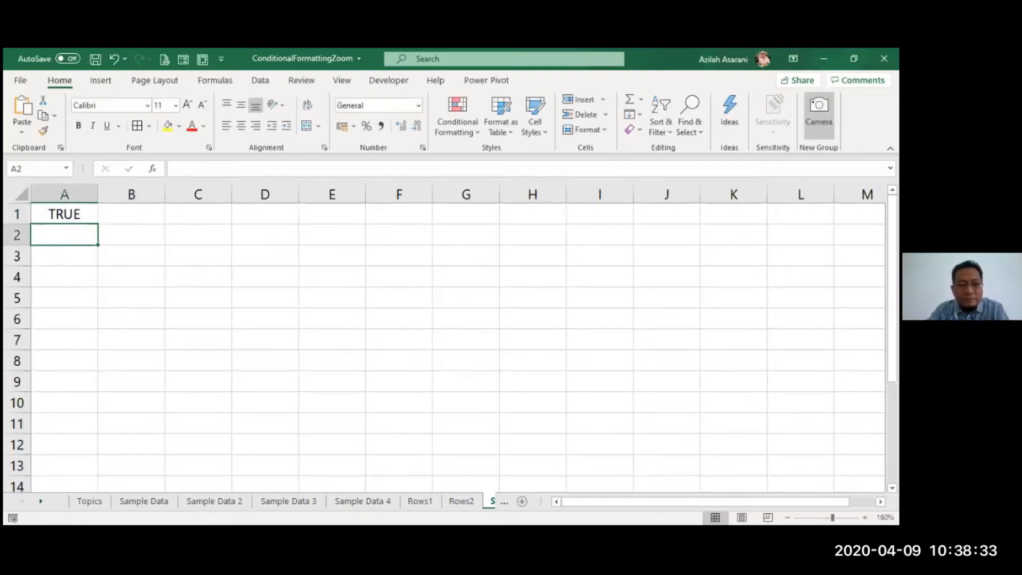
left_click(82, 215)
left_click_drag(97, 221, 85, 484)
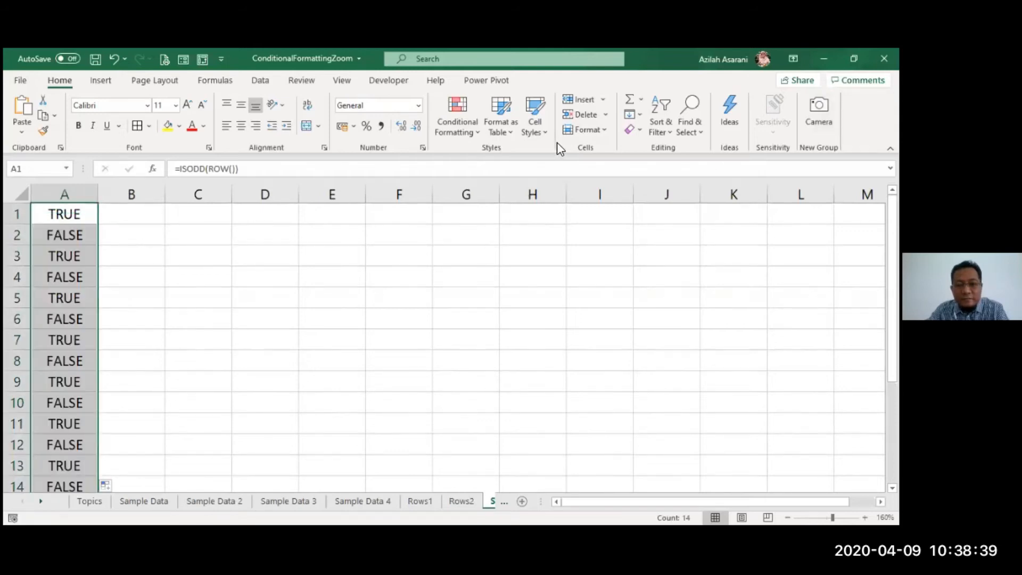
- Select the whole sheet and start a formula-based conditional formatting rule using =isodd(row())
left_click(452, 126)
left_click(15, 189)
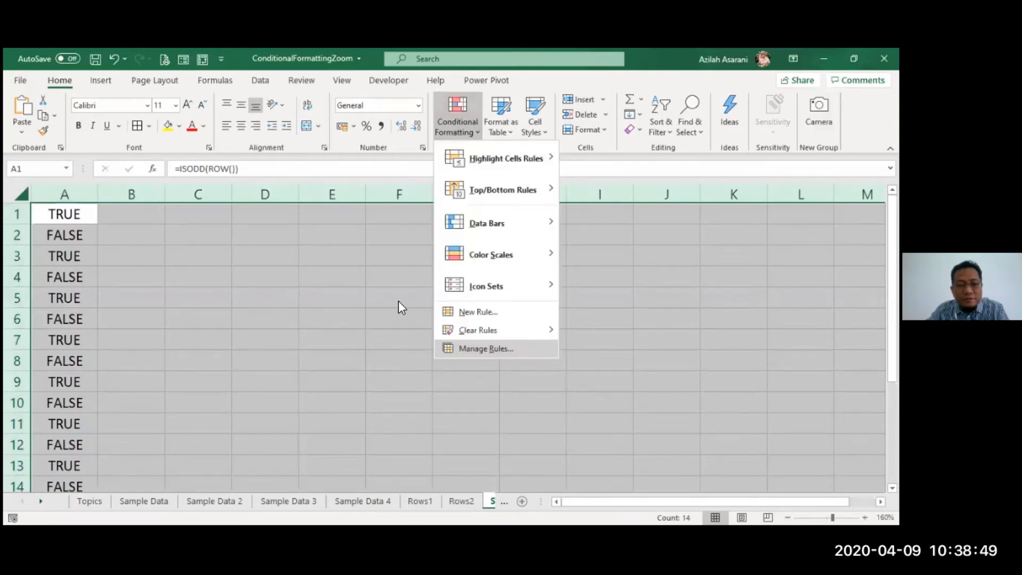
key("n")
left_click_drag(408, 253, 253, 233)
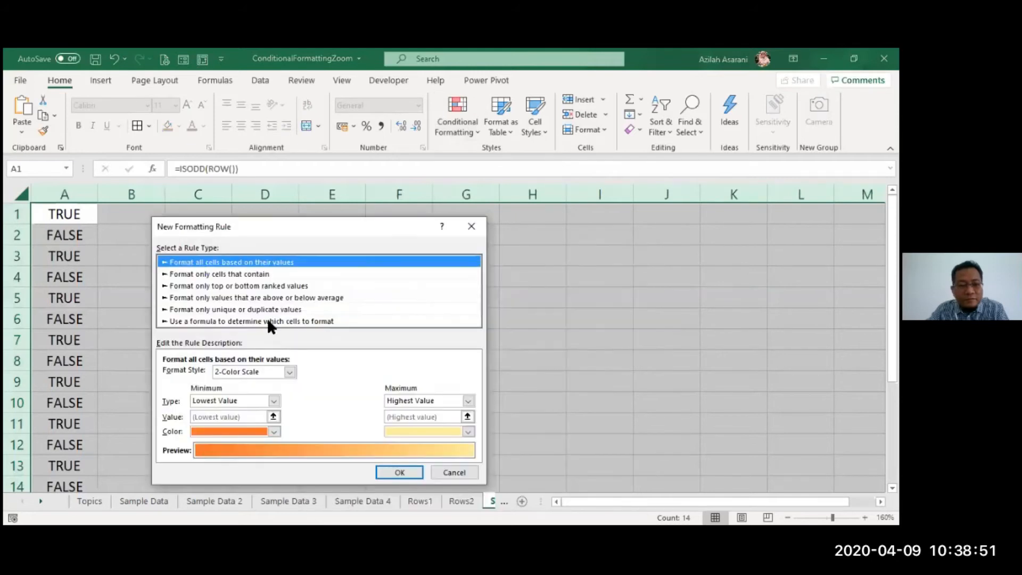
left_click(273, 322)
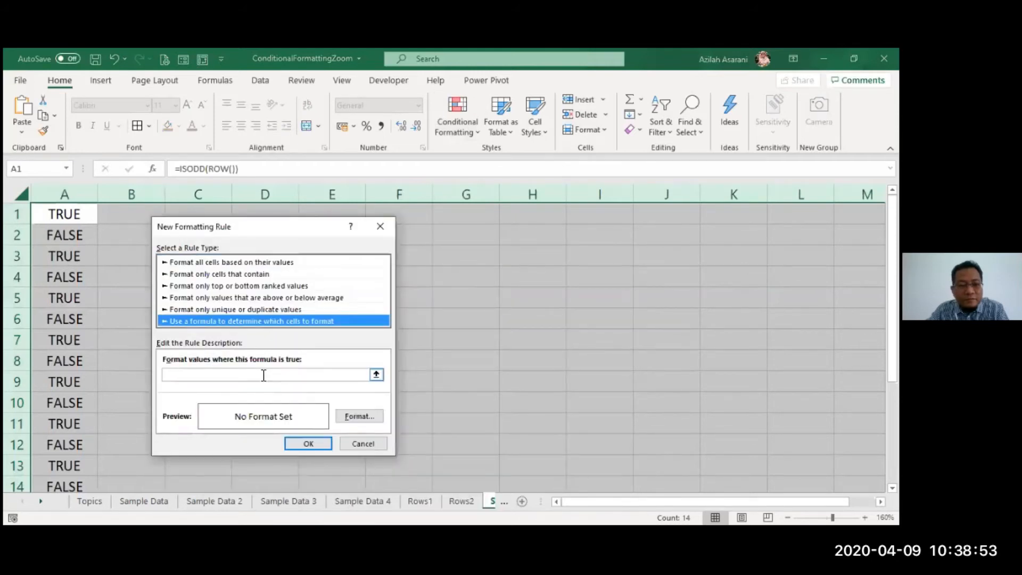
left_click(263, 376)
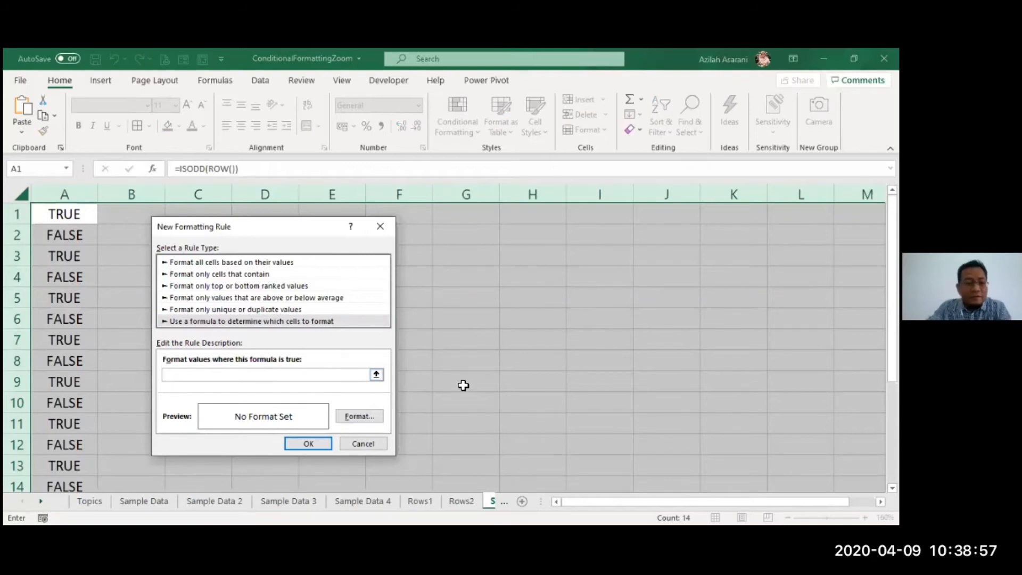
type("=")
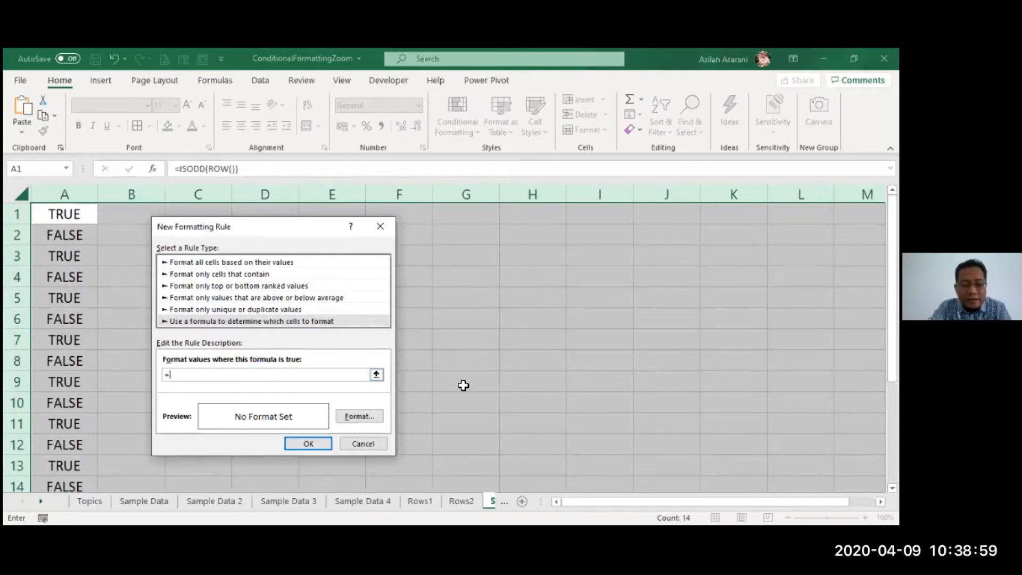
type("isodd(row())")
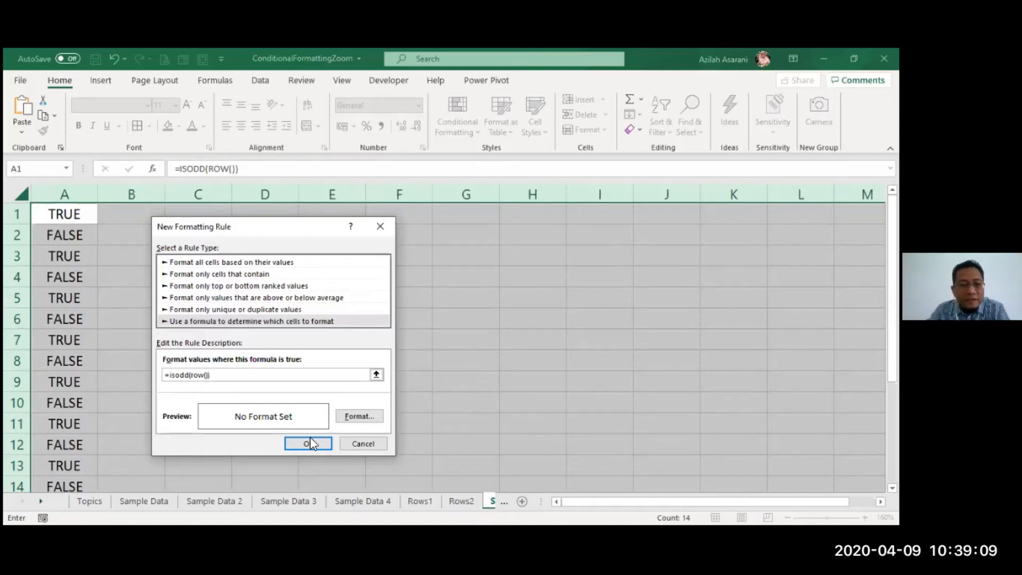
- Give the rule a solid orange background fill and apply it to the sheet
left_click(367, 419)
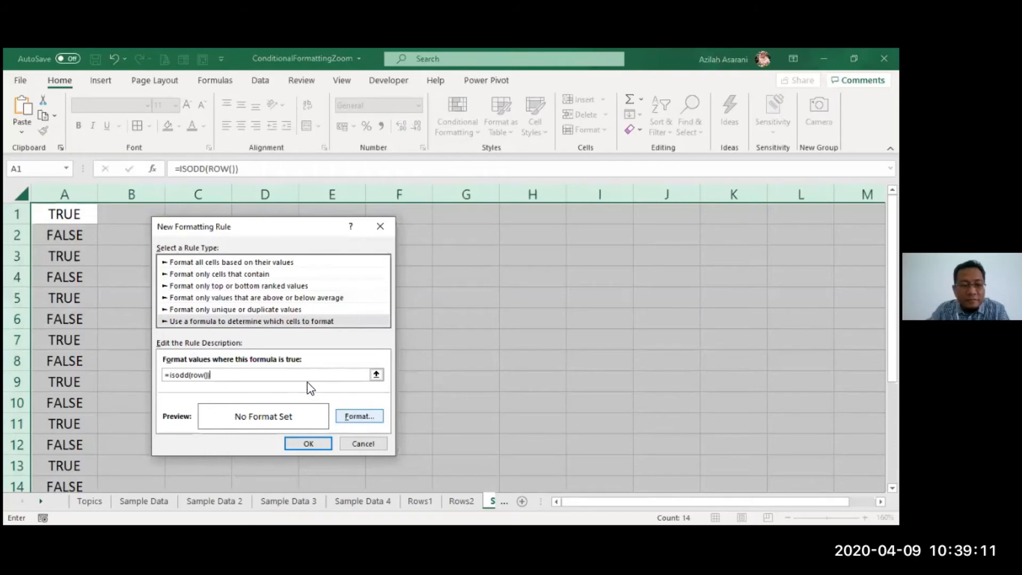
left_click(381, 259)
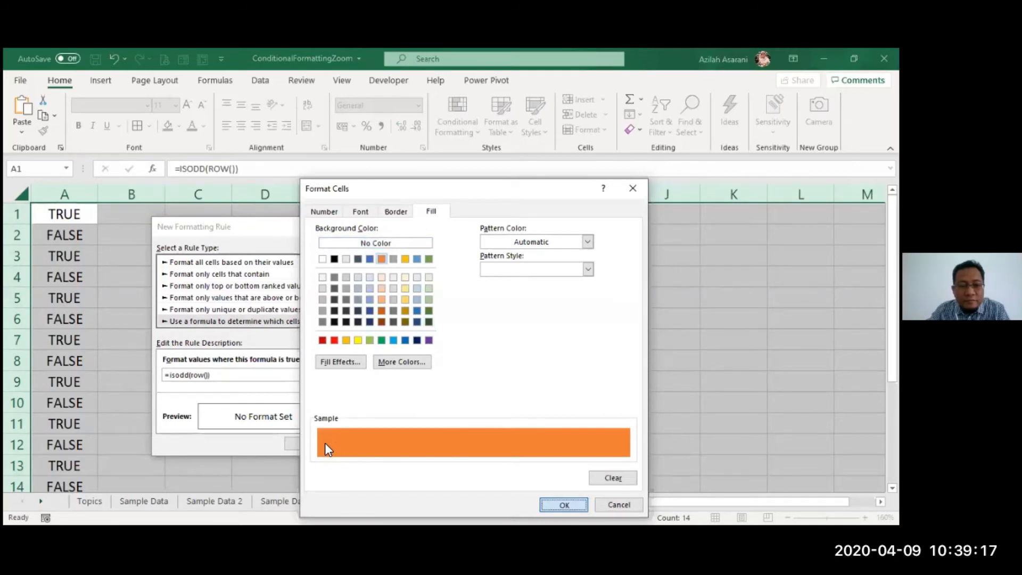
key("Return")
key("Return")
left_click(379, 394)
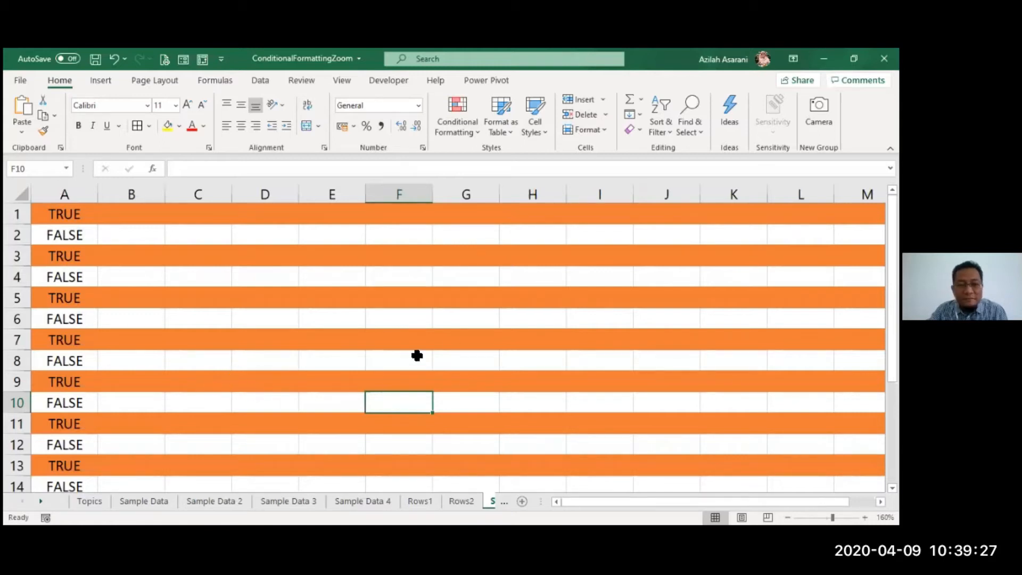
- Review the ISODD rule and its applied range in the Conditional Formatting Rules Manager, then close it
left_click(468, 123)
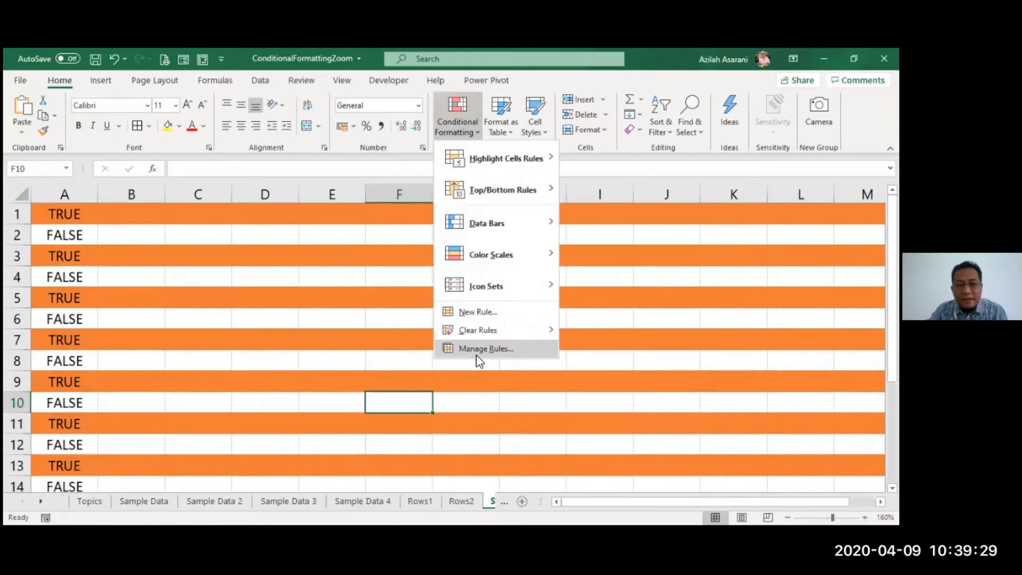
left_click(477, 353)
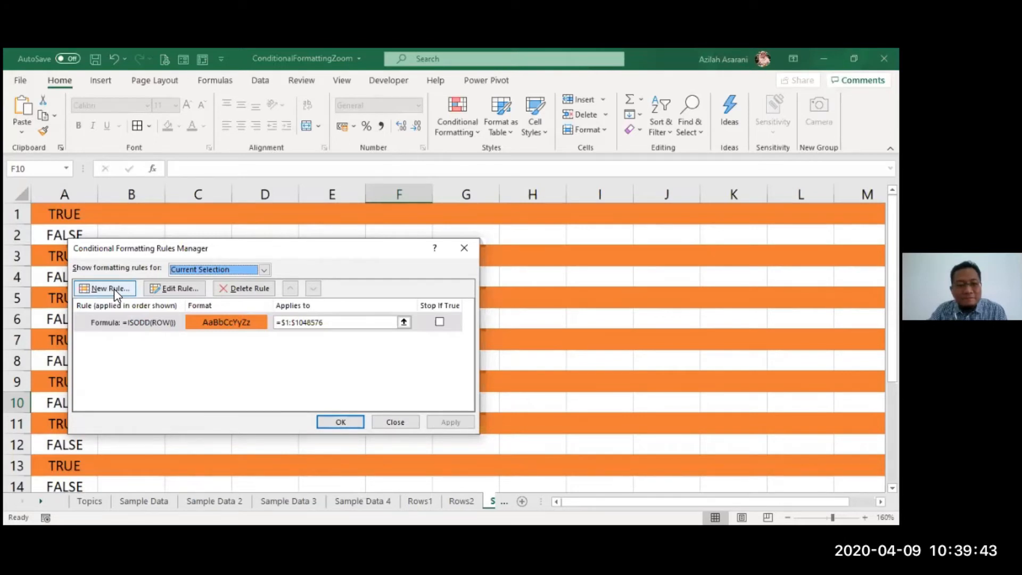
left_click(334, 322)
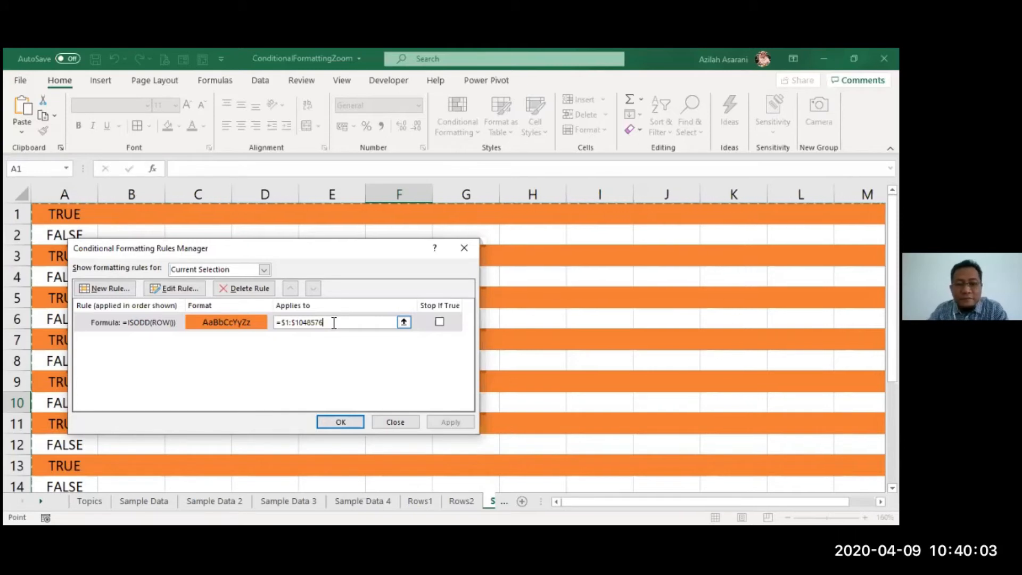
left_click(337, 422)
key("Up")
key("Up")
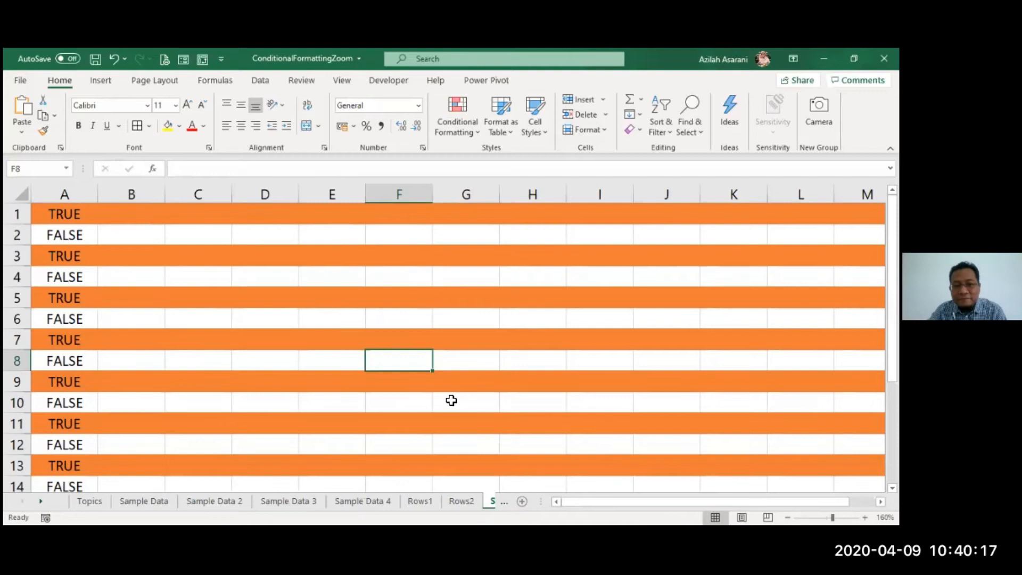
- Look through Sample Data and Sample Data 2, and examine the monthly zone figures' formulas on Sample Data 3
left_click(157, 500)
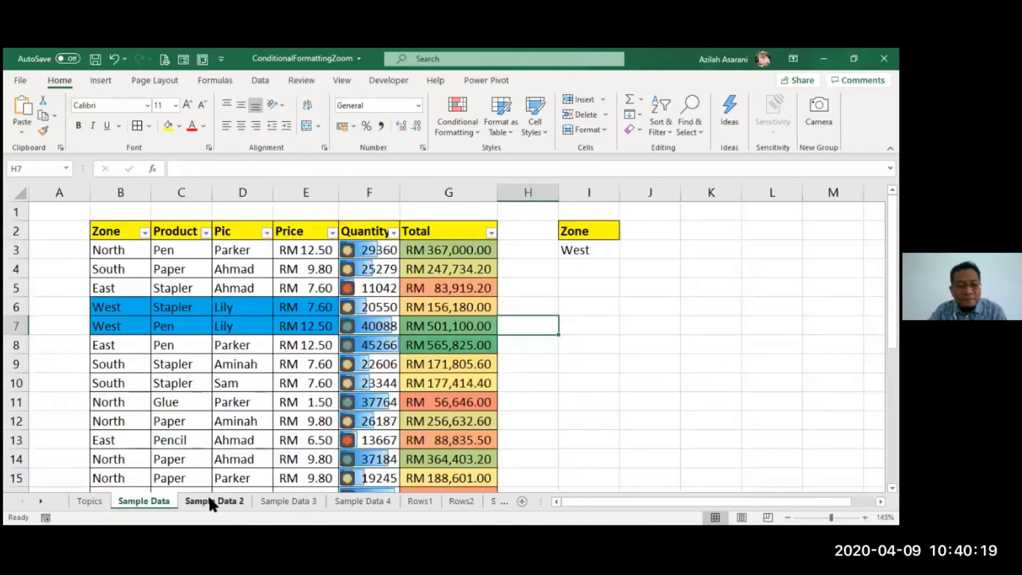
left_click(211, 501)
left_click(297, 502)
left_click(354, 408)
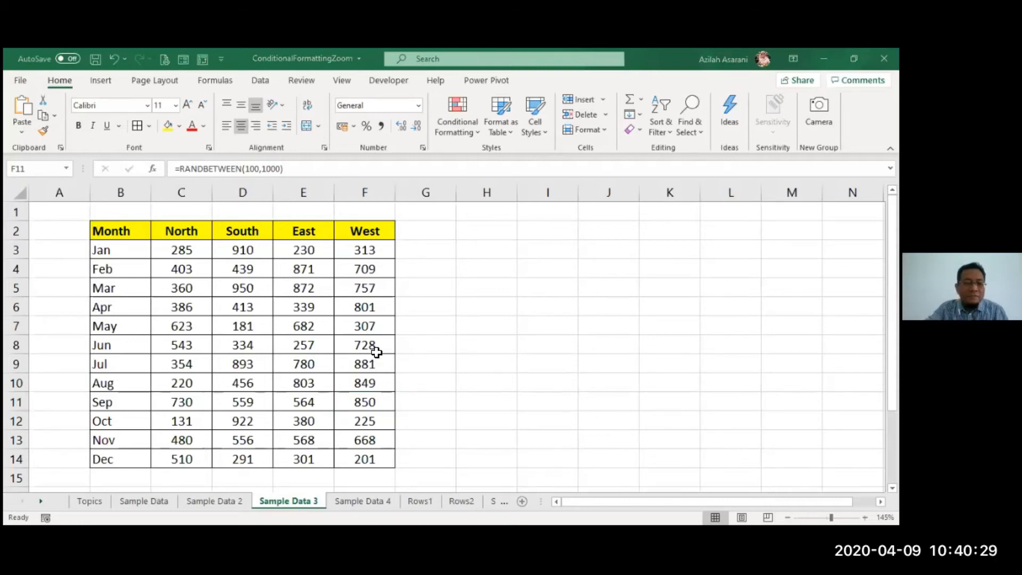
left_click(167, 267)
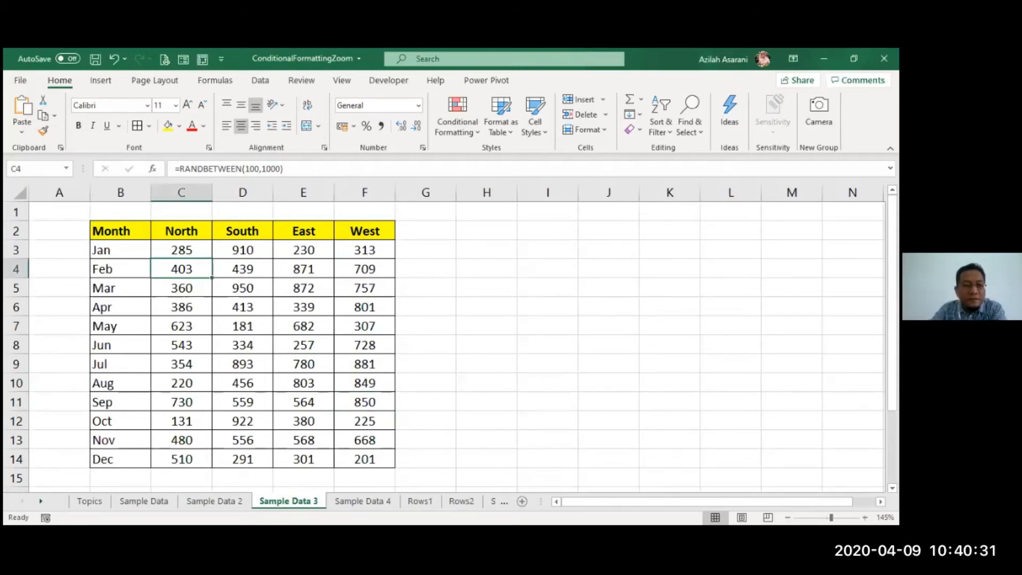
left_click(155, 310)
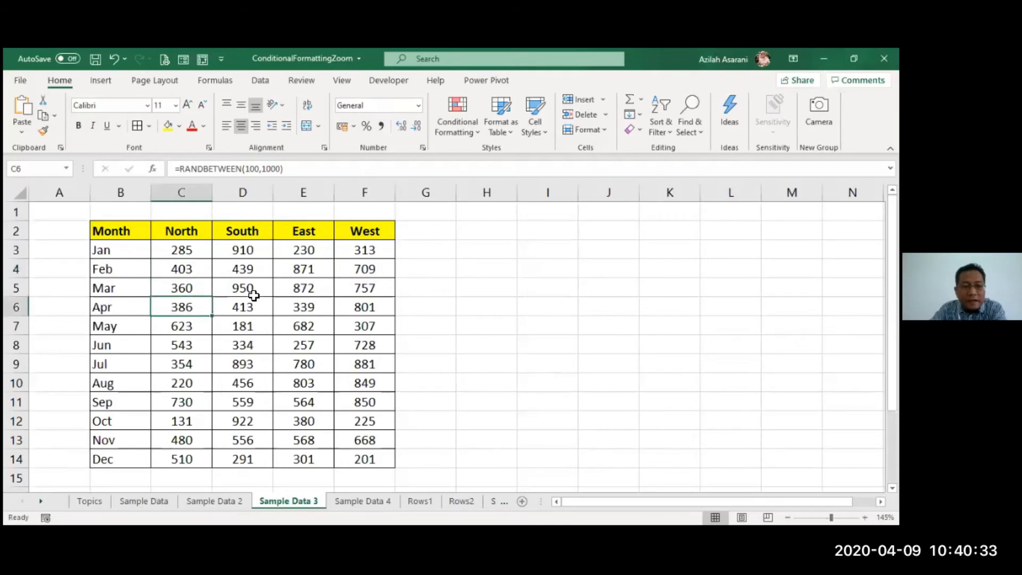
- Recalculate Sample Data 3 several times and inspect the RANDBETWEEN formula in cell E5 without changing it
key("F9")
key("F9")
key("F9")
key("F9")
key("F9")
key("F9")
key("F9")
key("F9")
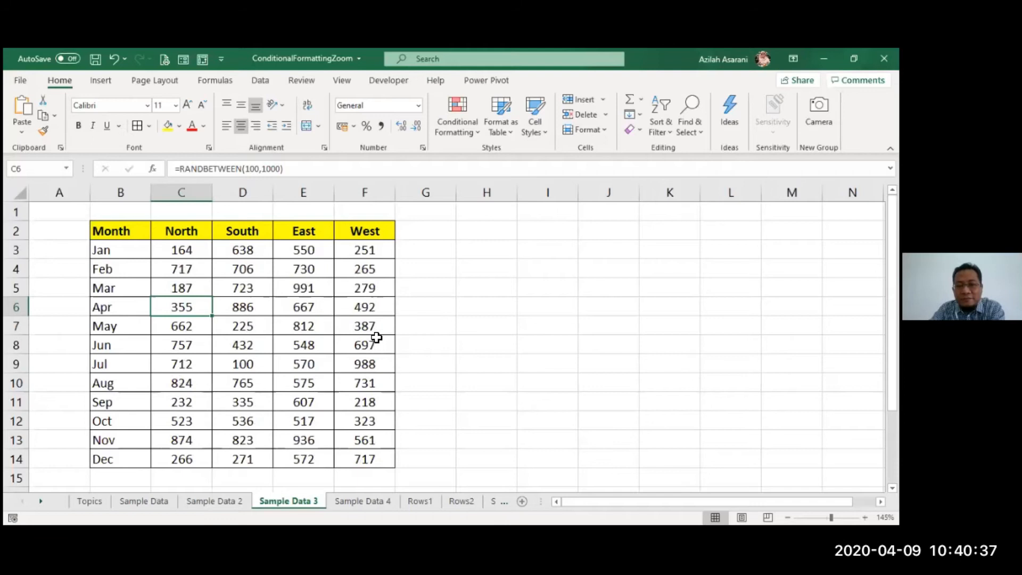
left_click(315, 286)
double_click(314, 286)
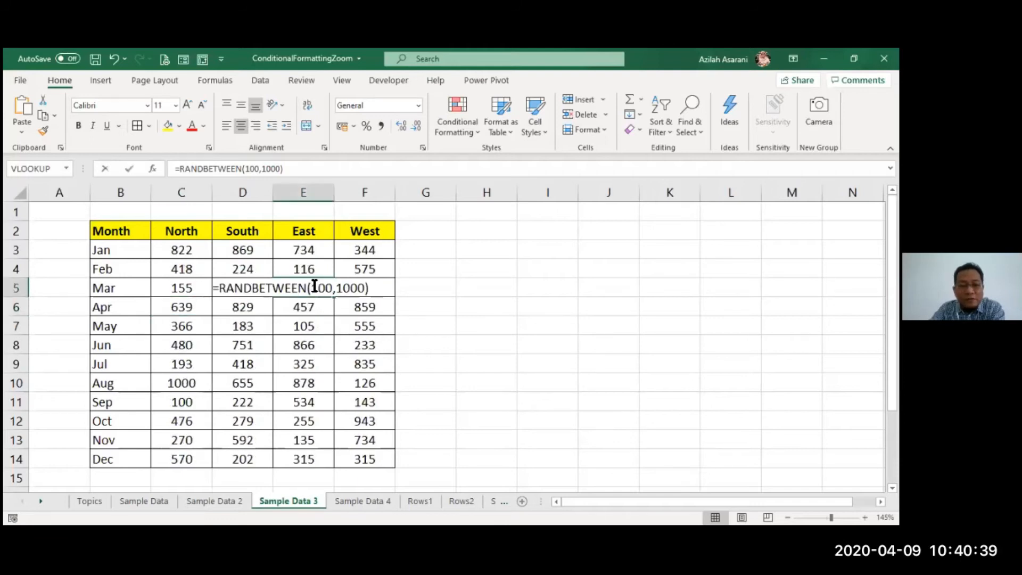
key("Escape")
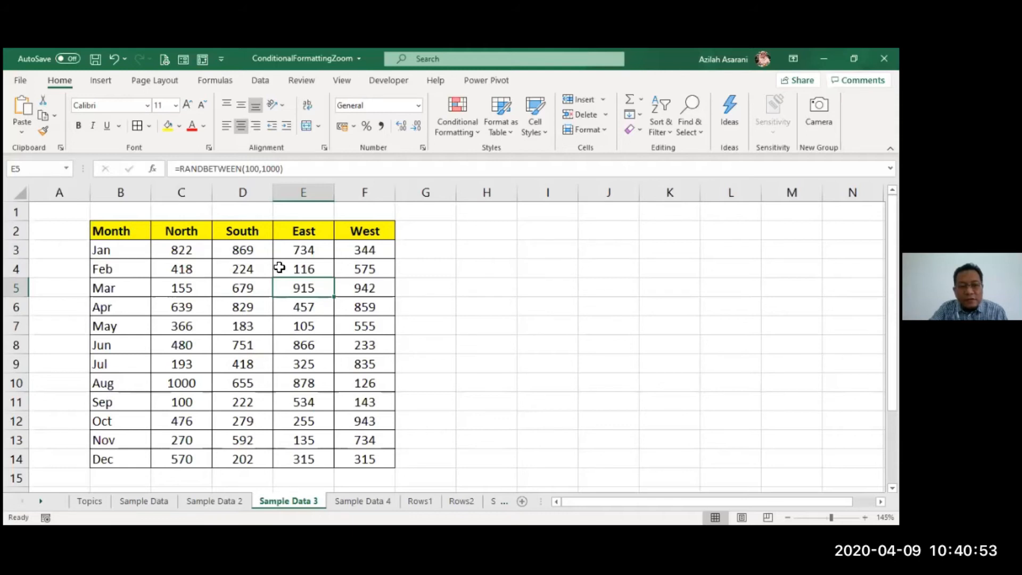
- Apply the Green - Yellow - Red Color Scale to C3:F14 on Sample Data 3
left_click_drag(179, 255, 382, 459)
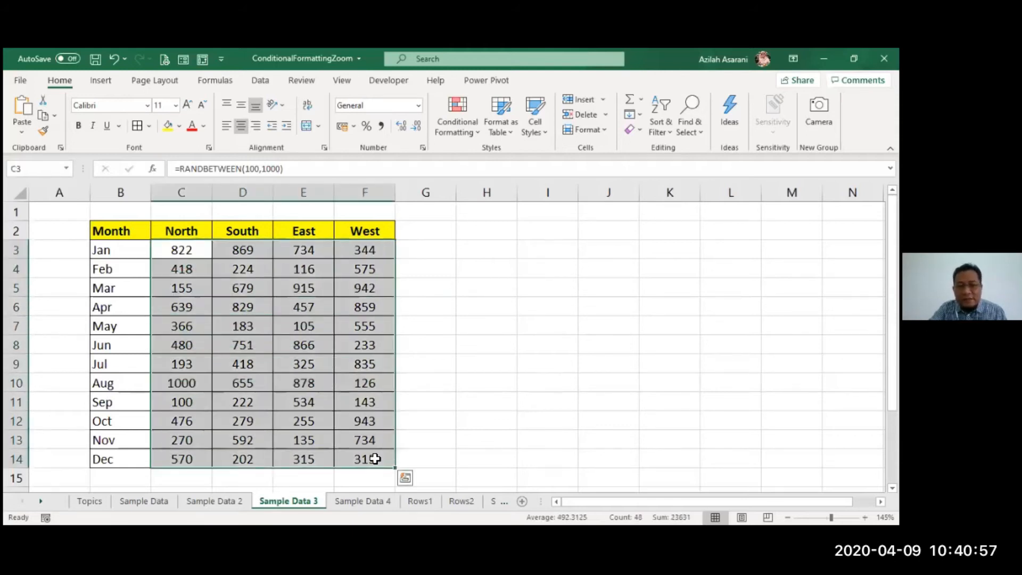
left_click(459, 134)
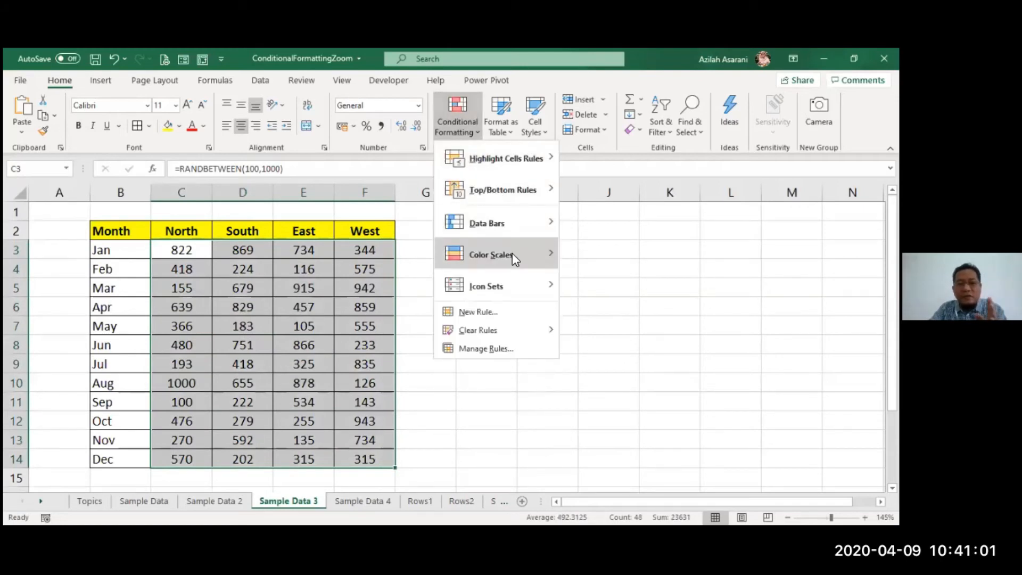
mouse_move(512, 253)
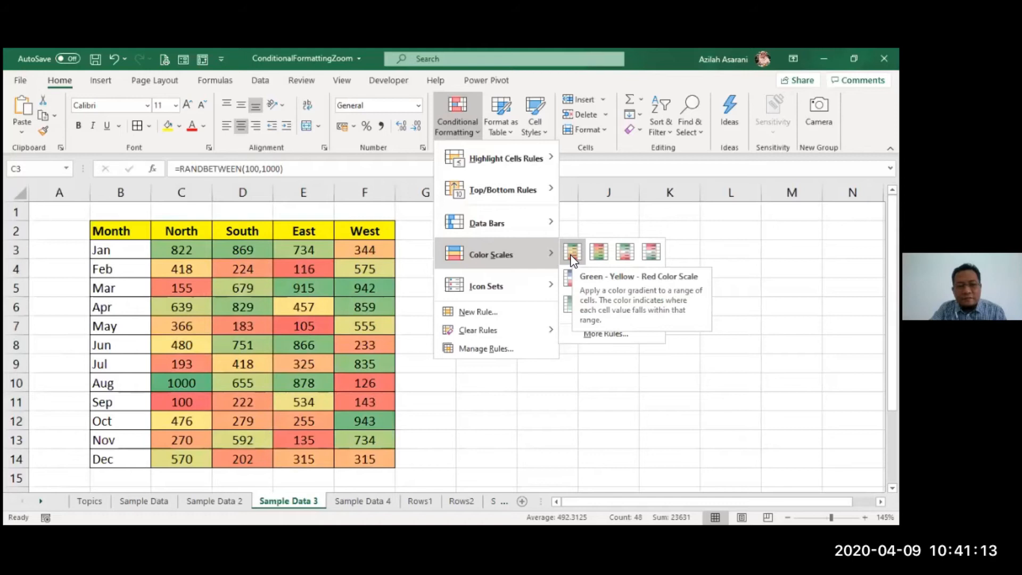
left_click(486, 364)
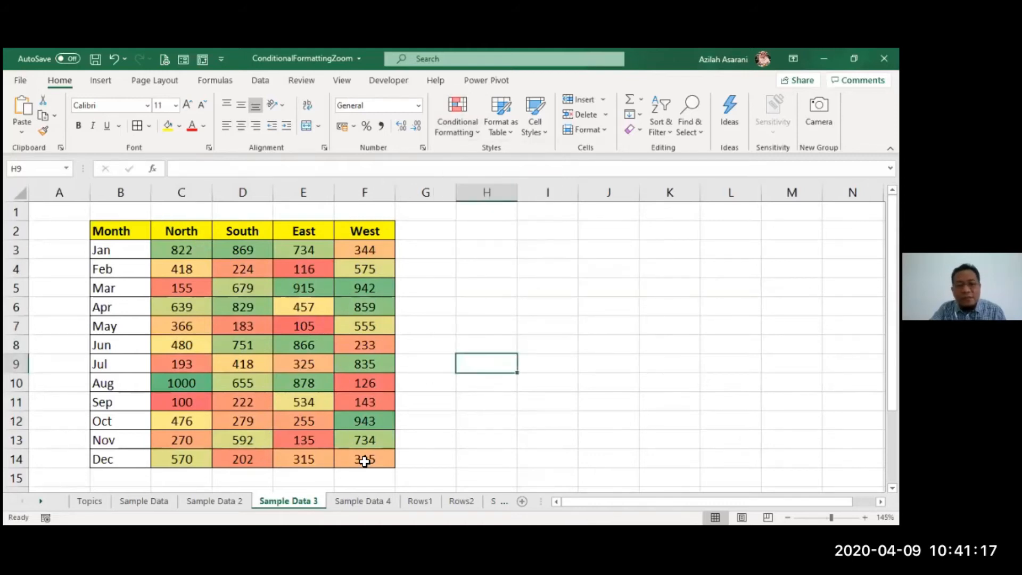
- Recalculate the random figures repeatedly to demonstrate how the color scale responds to new values
key("F9")
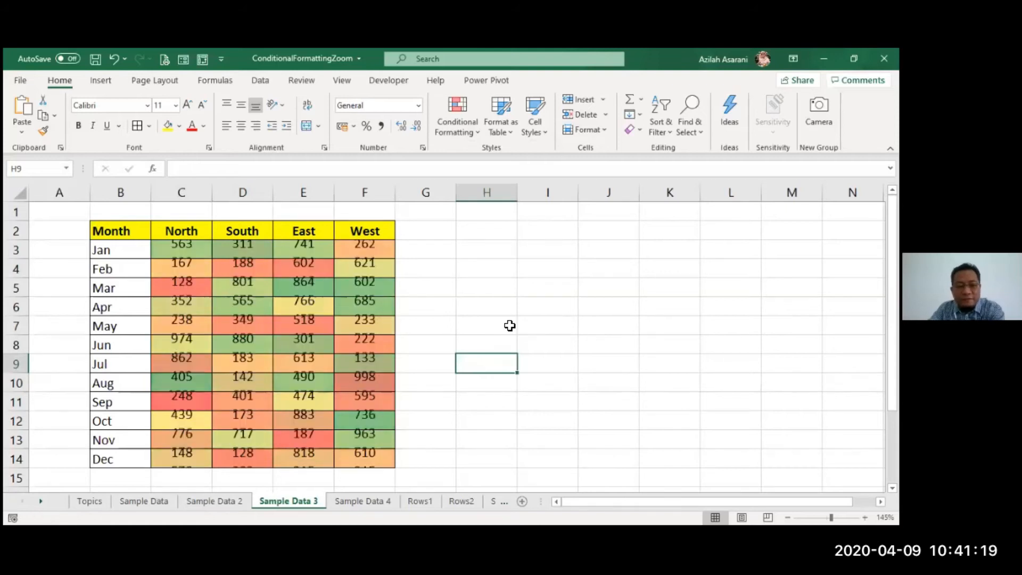
key("F9")
key("F9")
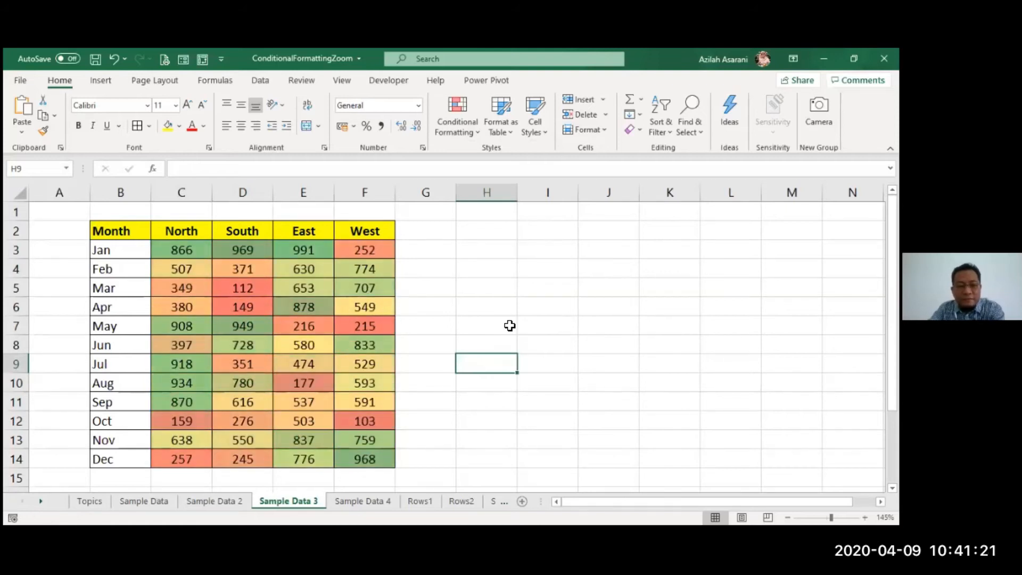
key("F9")
key("F9")
key("F9")
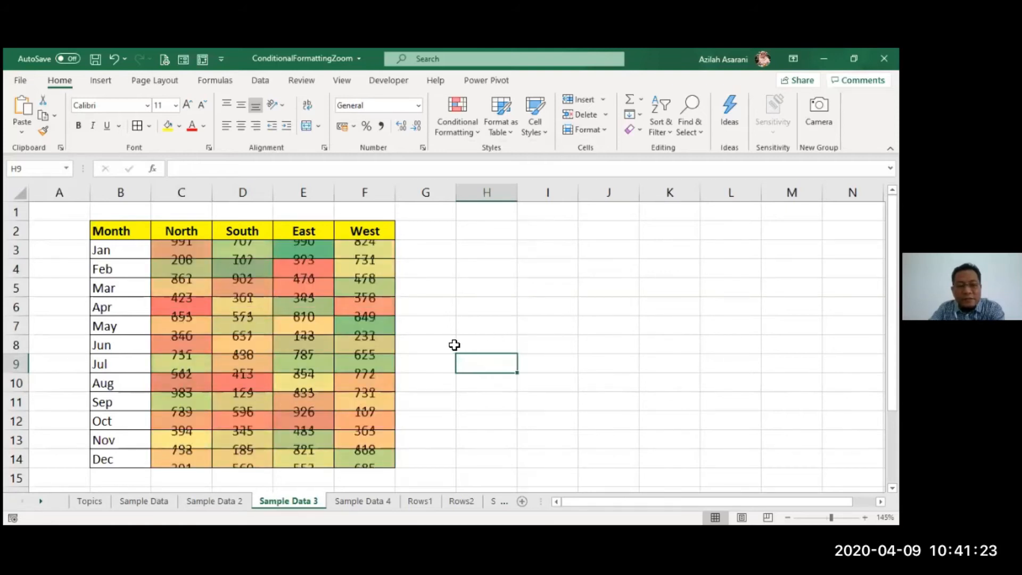
key("F9")
key("F9")
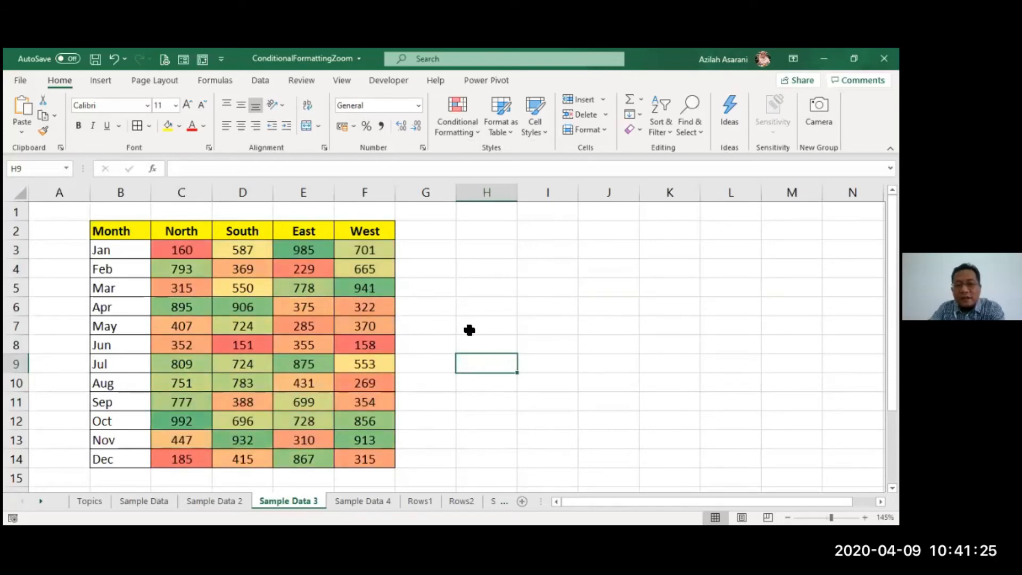
key("F9")
key("F9")
key("F9")
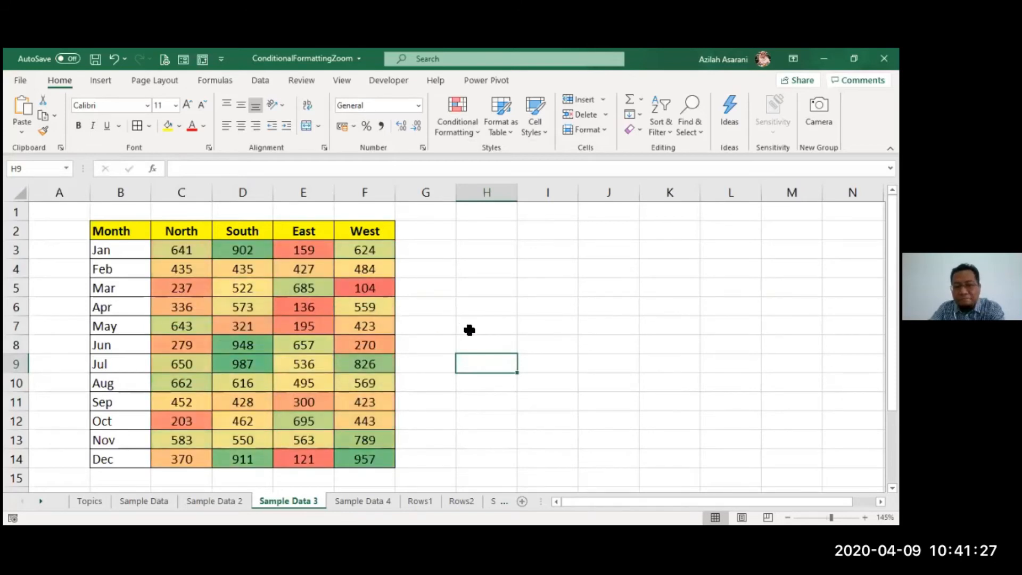
- Recalculate the figures once and place a copy of the Sample Data 3 sheet at the end of the workbook
key("F9")
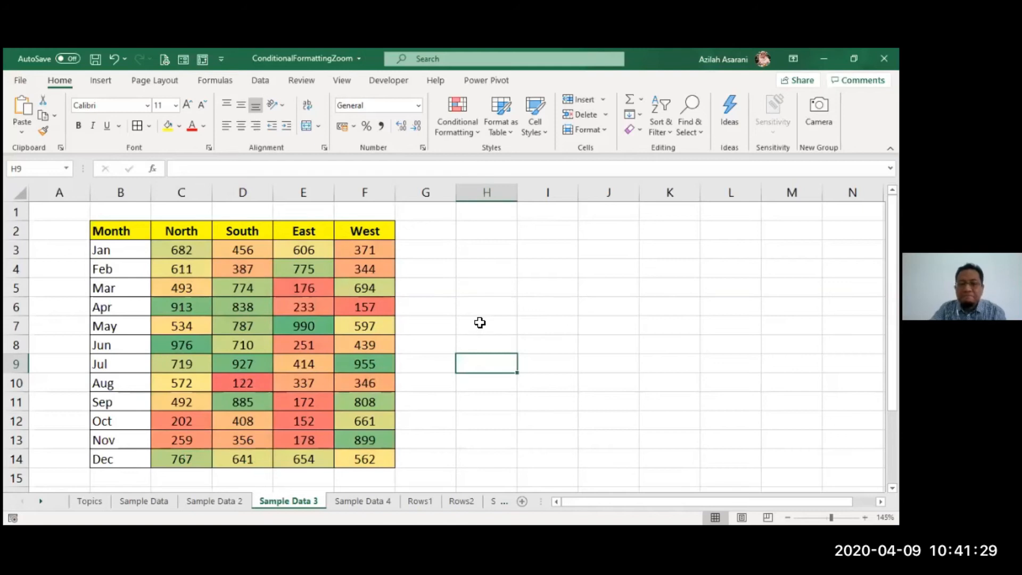
left_click_drag(135, 229, 388, 457)
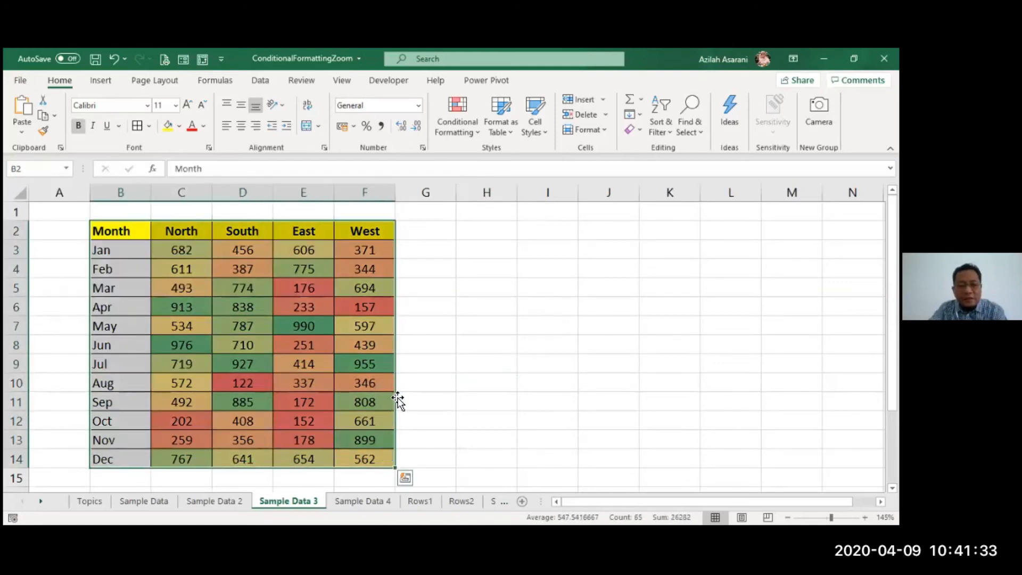
right_click(293, 502)
left_click(338, 376)
left_click(293, 424)
scroll(343, 410, "down", 1)
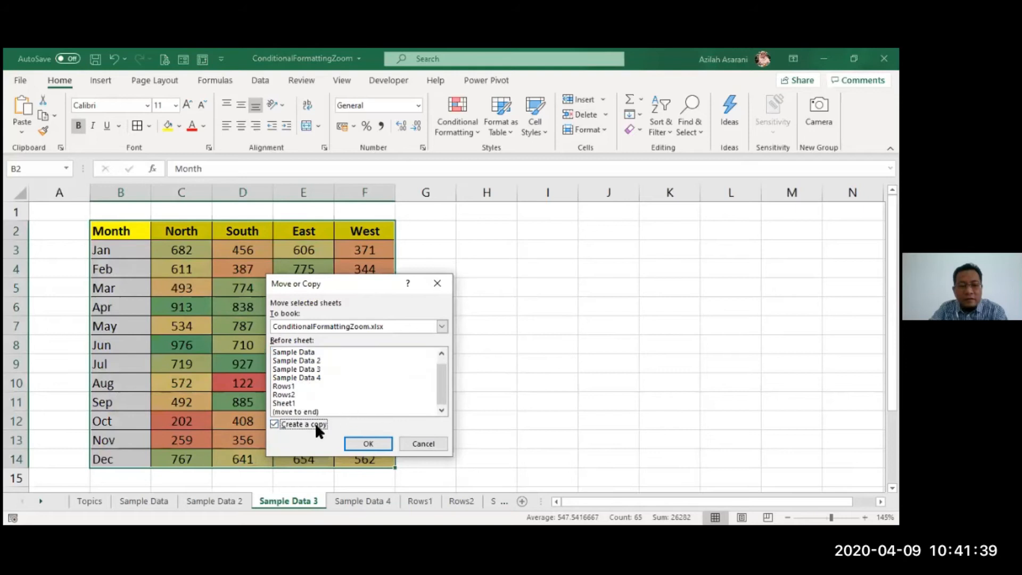
left_click(306, 412)
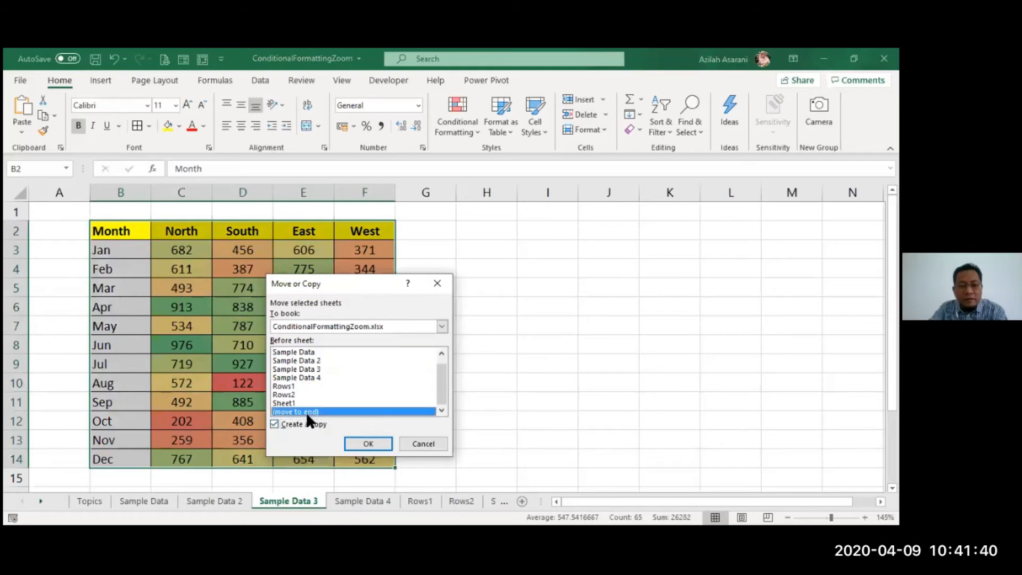
left_click(367, 444)
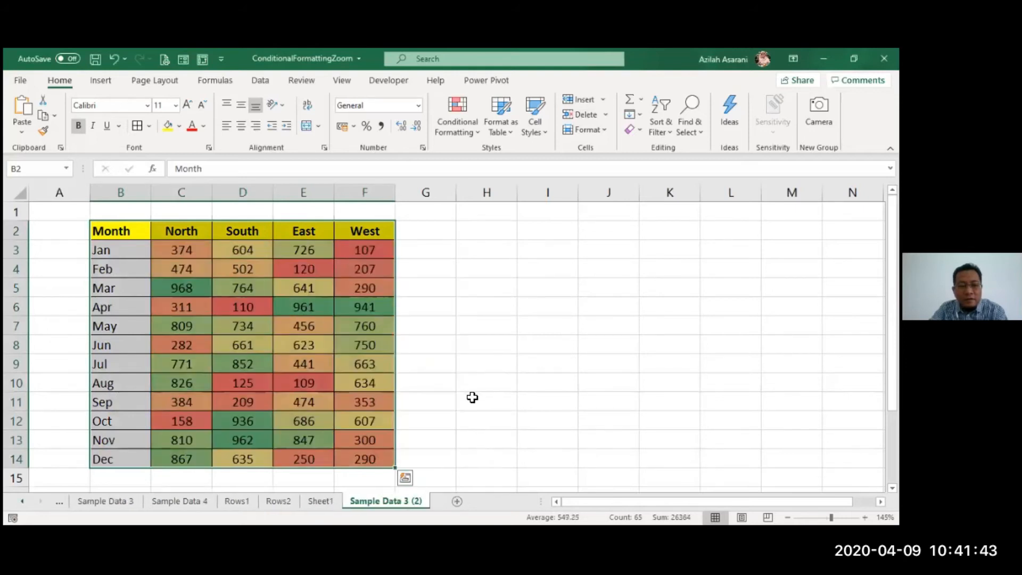
- Clear all conditional formatting rules from the entire copied sheet, Sample Data 3 (2)
left_click(453, 421)
left_click_drag(185, 246, 367, 459)
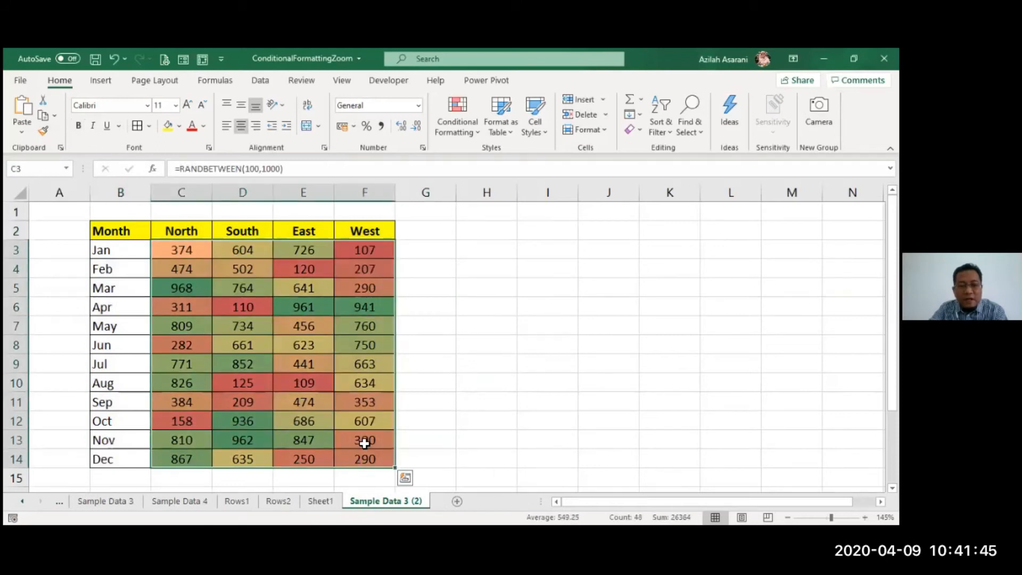
left_click(458, 130)
mouse_move(478, 330)
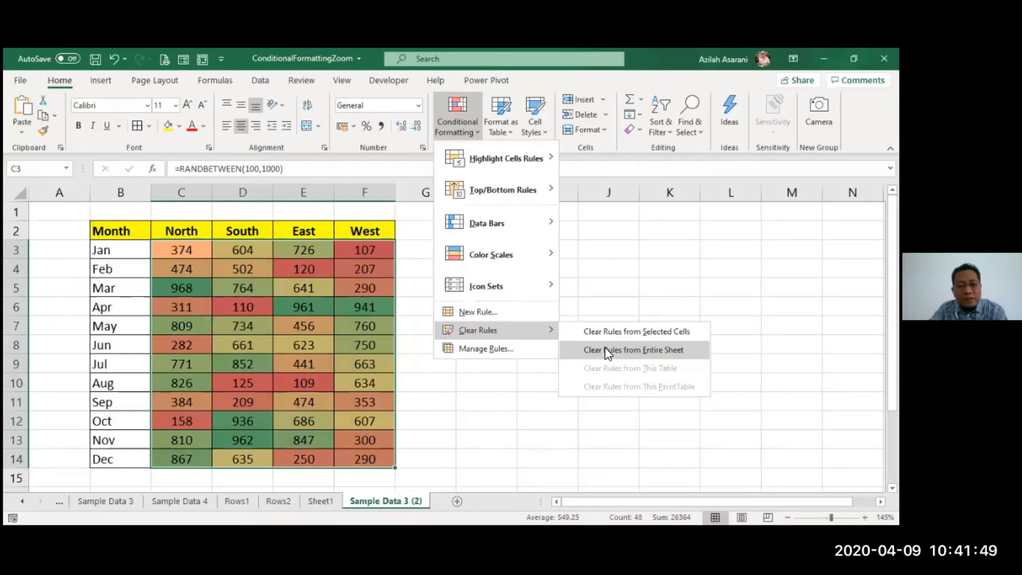
left_click(606, 349)
left_click(530, 360)
- Apply the Green - Yellow - Red Color Scale to the North figures only, C3:C14
left_click_drag(205, 250, 179, 456)
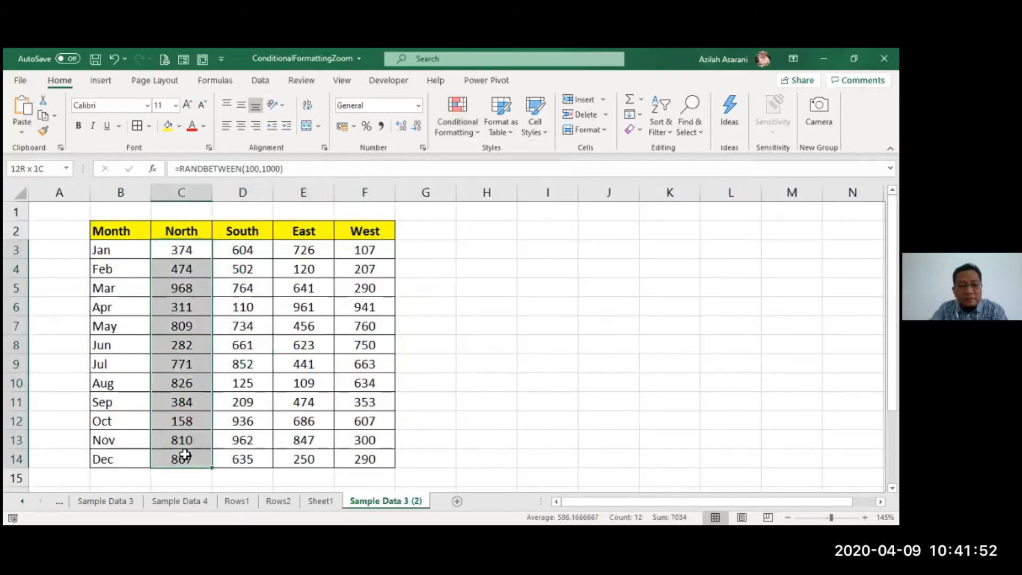
left_click(449, 111)
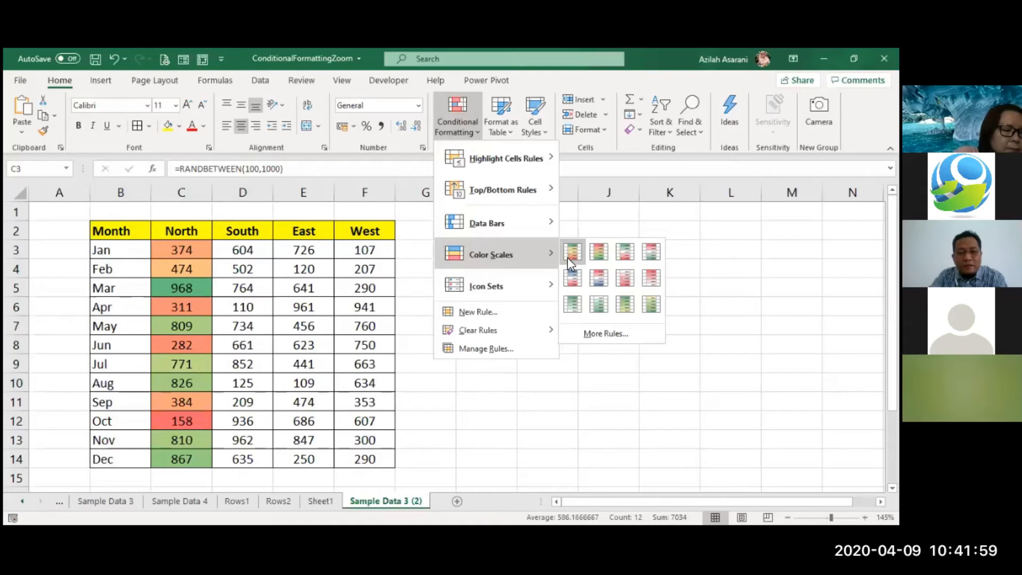
left_click(572, 252)
left_click(508, 327)
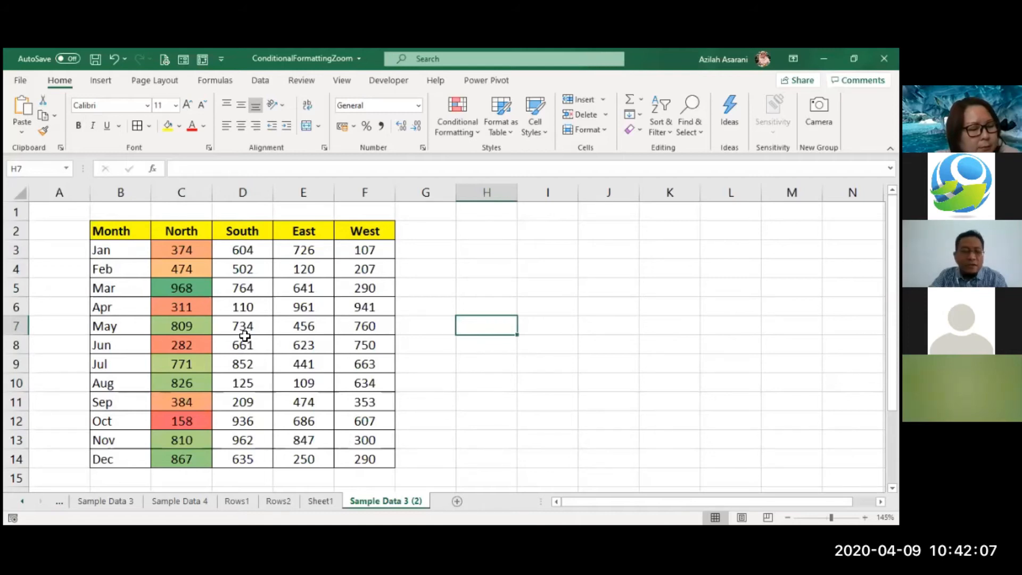
- Copy the formatting of the January North cell C3 onto the South figures D3:D14 with Format Painter
left_click(168, 250)
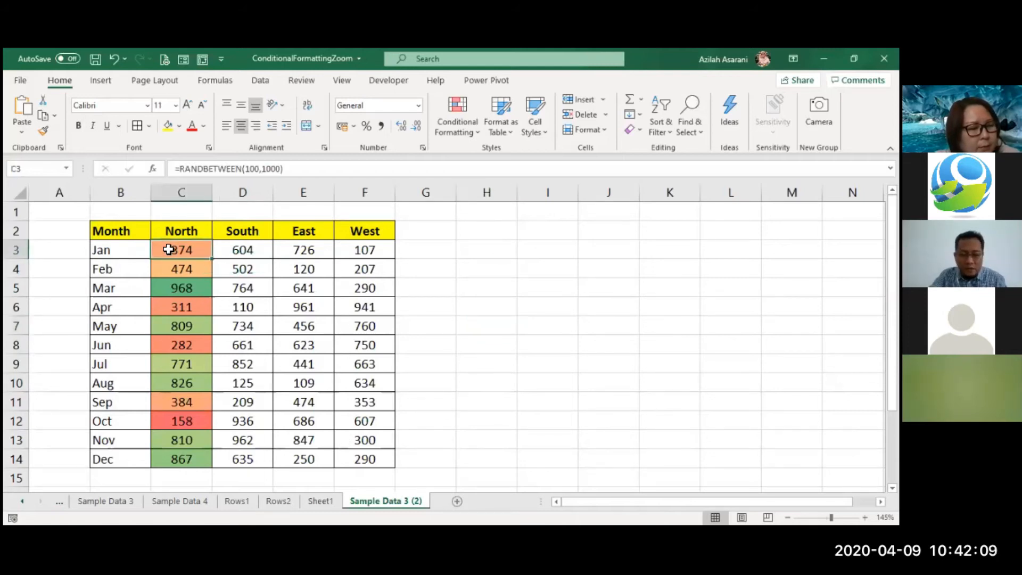
left_click(192, 285)
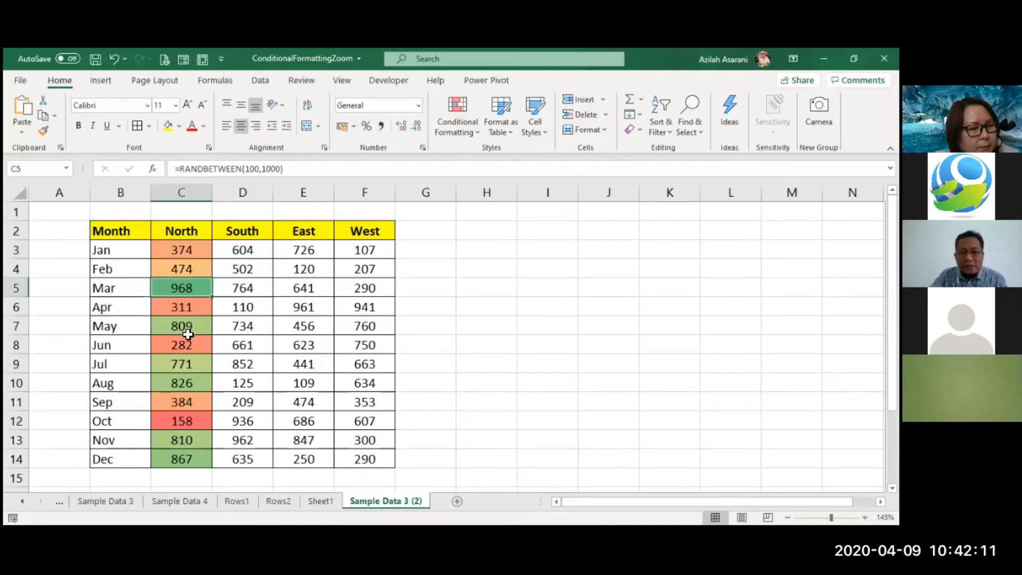
left_click(195, 268)
left_click(193, 250)
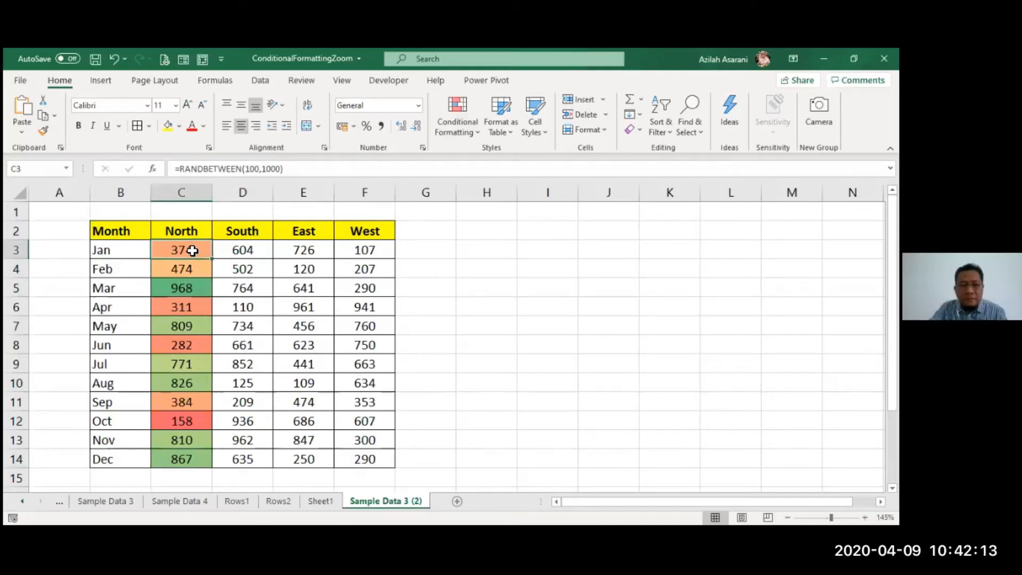
left_click(43, 129)
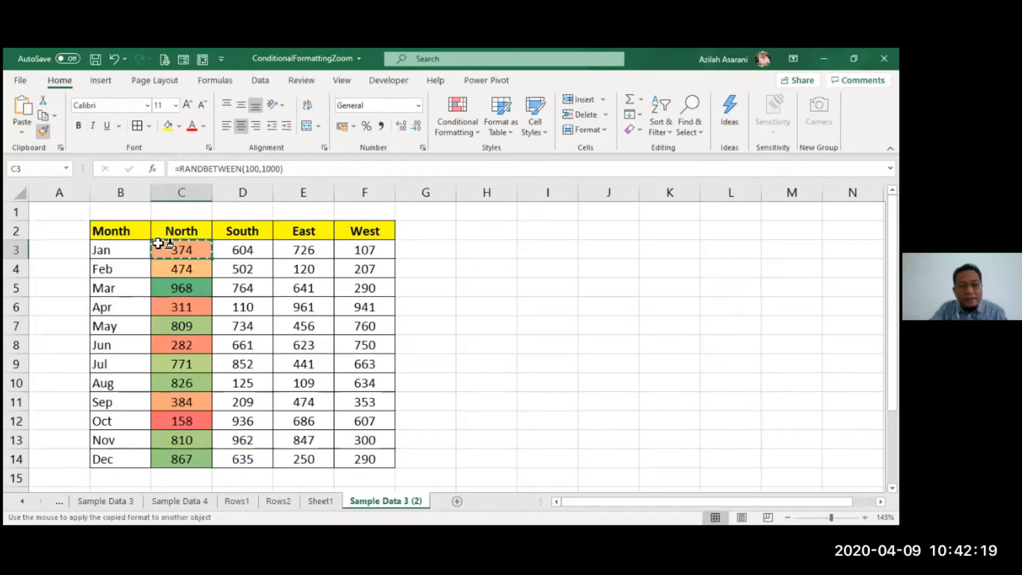
left_click_drag(247, 255, 245, 462)
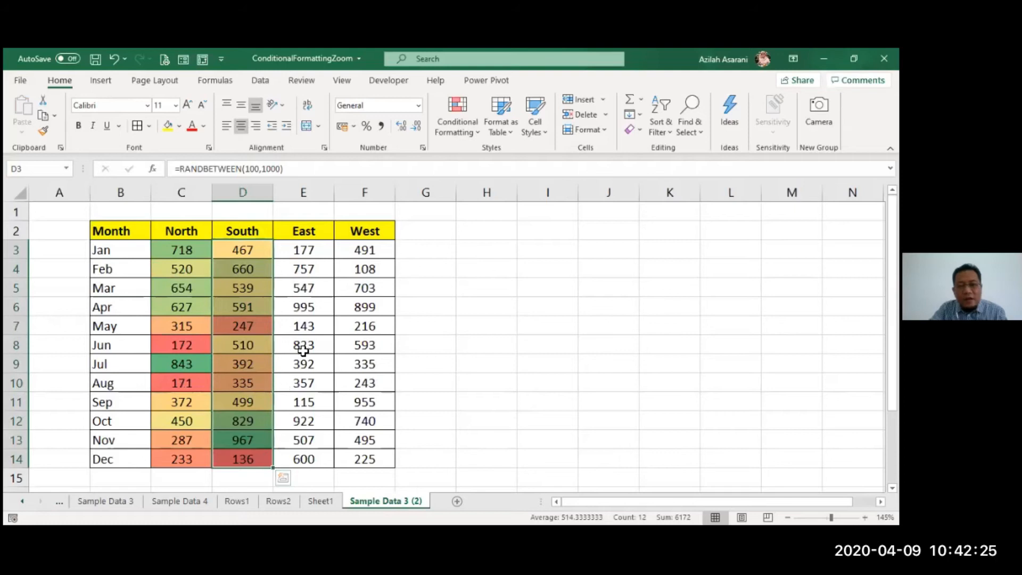
- Copy the South column's formatting with Format Painter onto the East figures E3:E14 and separately onto the West figures F3:F14
left_click(253, 253)
left_click(43, 130)
mouse_move(307, 255)
left_mouse_down()
mouse_move(314, 447)
mouse_move(303, 456)
left_mouse_up()
left_click(43, 130)
left_click_drag(376, 252, 363, 457)
left_click(501, 371)
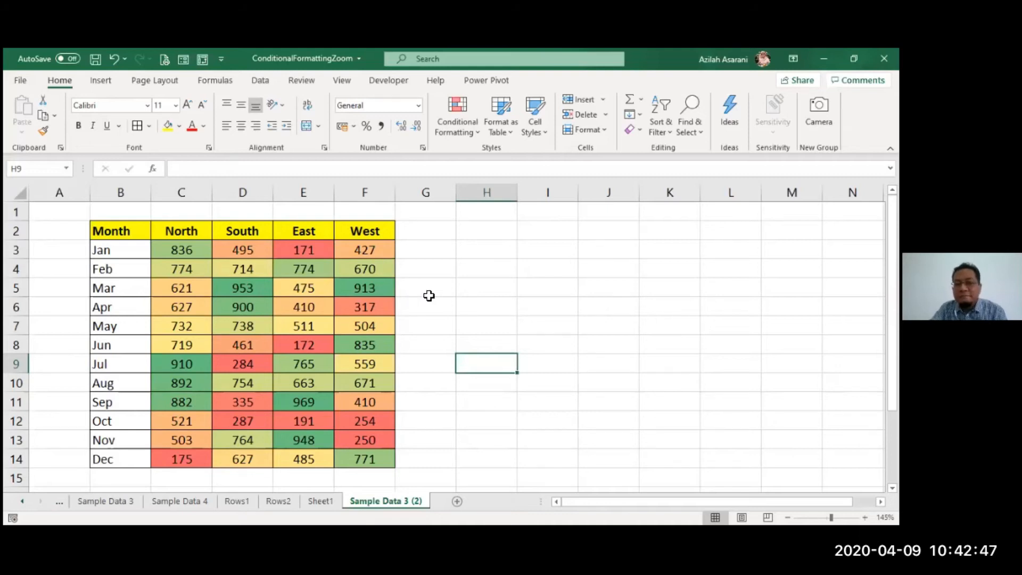
- Recalculate the random figures several times to check how each column's own color scale responds
left_click(240, 310)
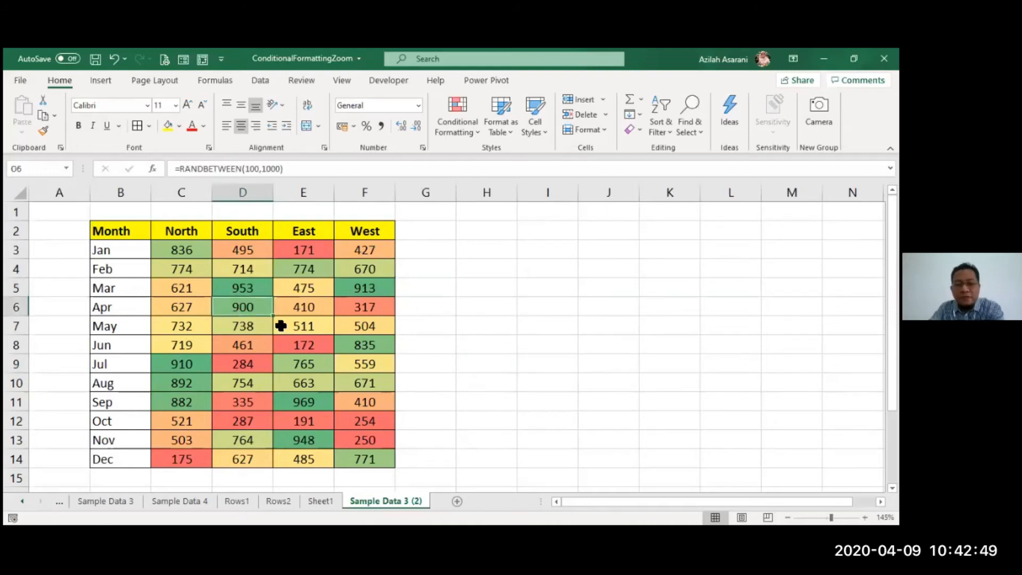
key("F9")
key("F9")
key("F9")
key("F9")
key("F9")
- Move the Sample Data 3 (2) sheet directly after Sample Data 3 and compare the color scales on both sheets
left_click(325, 500)
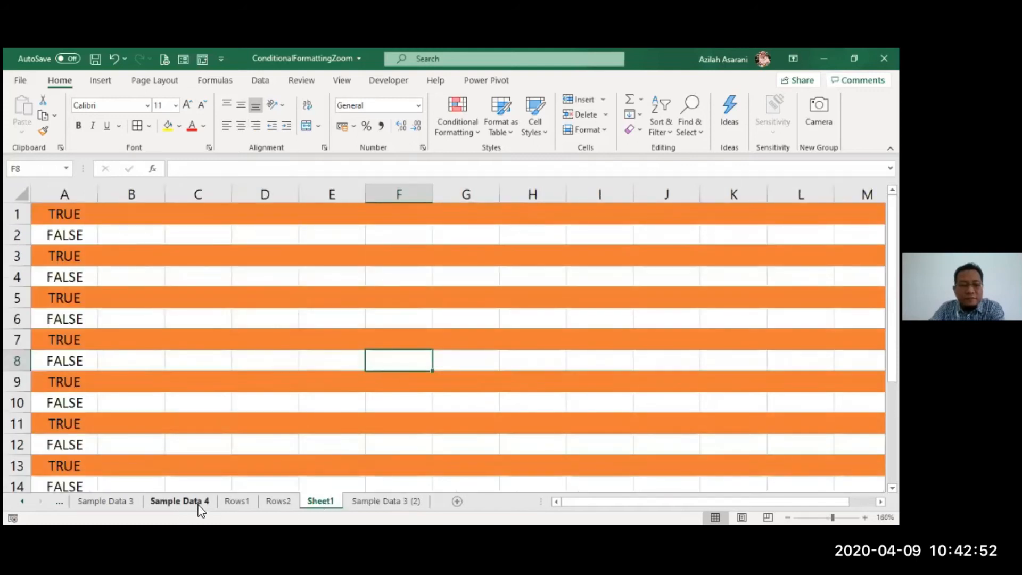
left_click(236, 500)
left_click(270, 504)
left_click(123, 502)
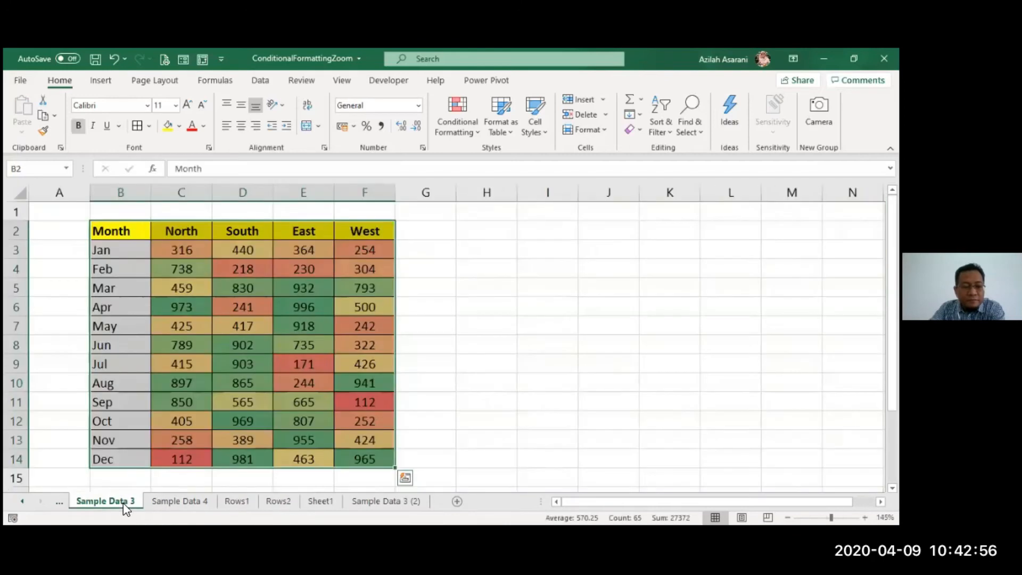
left_click(266, 322)
left_click_drag(400, 499, 175, 505)
left_click(91, 501)
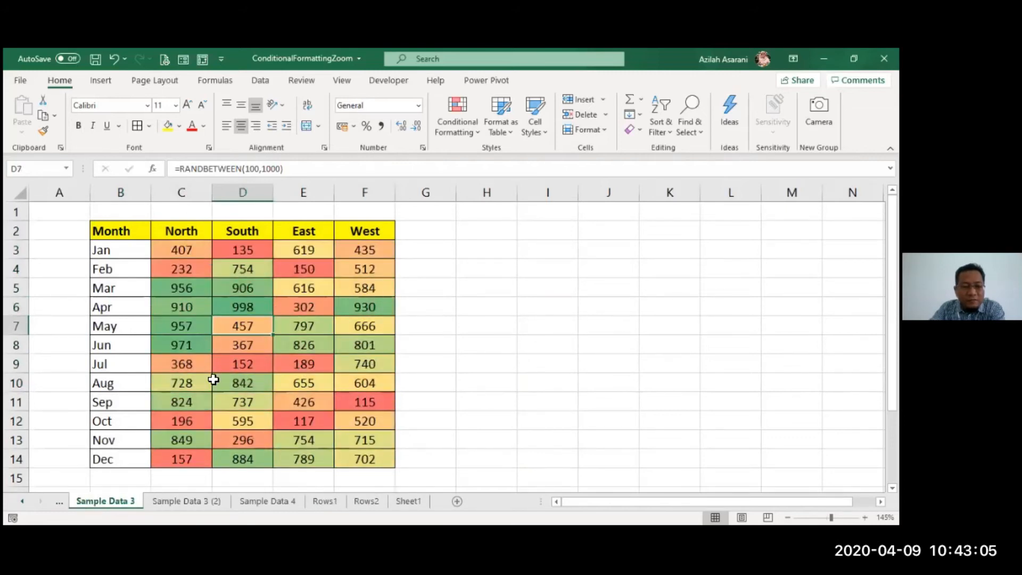
left_click(170, 500)
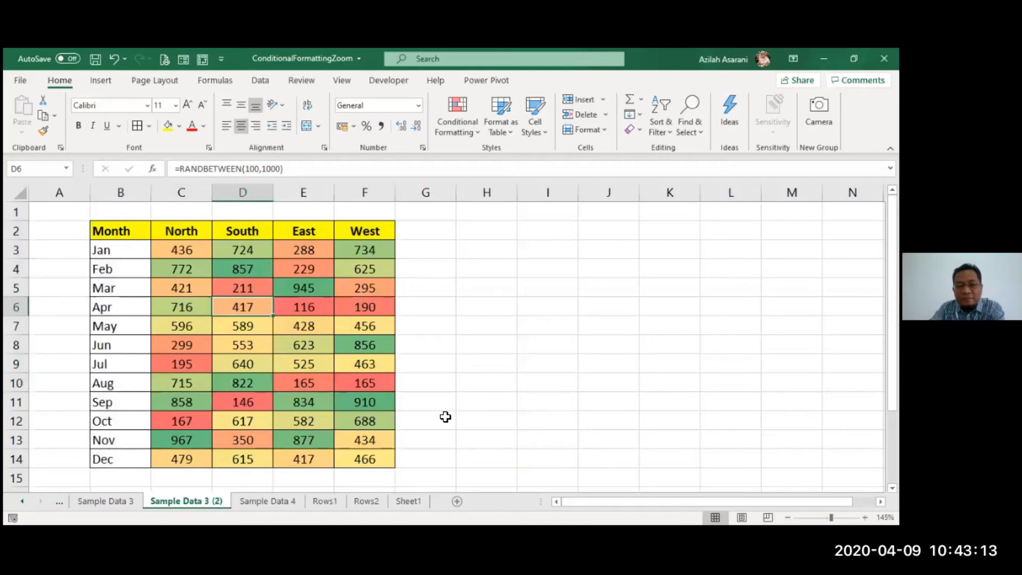
- Duplicate Sample Data 3 (2) directly after itself and clear the conditional formatting rules from C3:F14 on the new copy
left_click_drag(218, 505, 279, 500, "ctrl")
left_click_drag(184, 255, 367, 456)
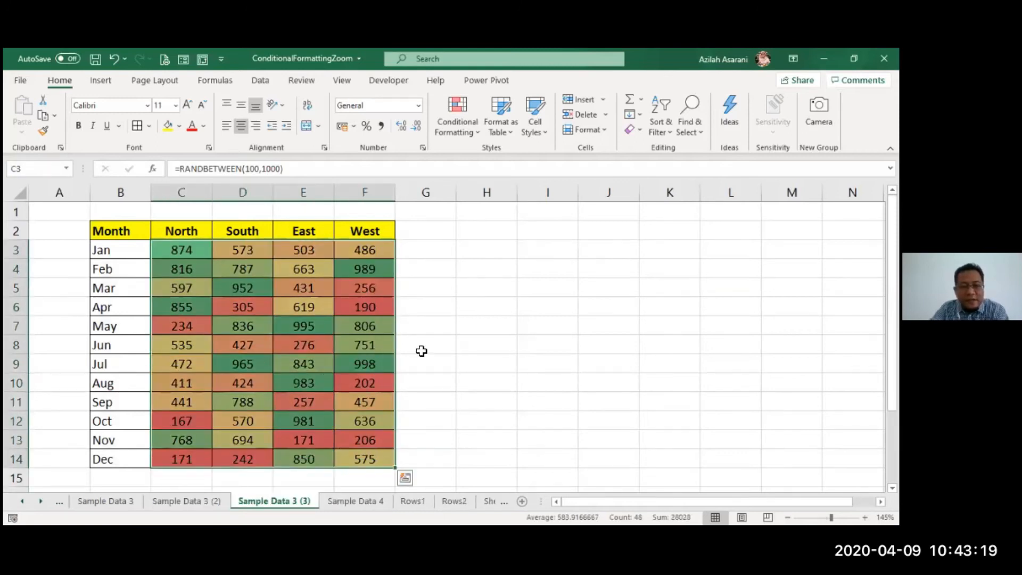
left_click(454, 122)
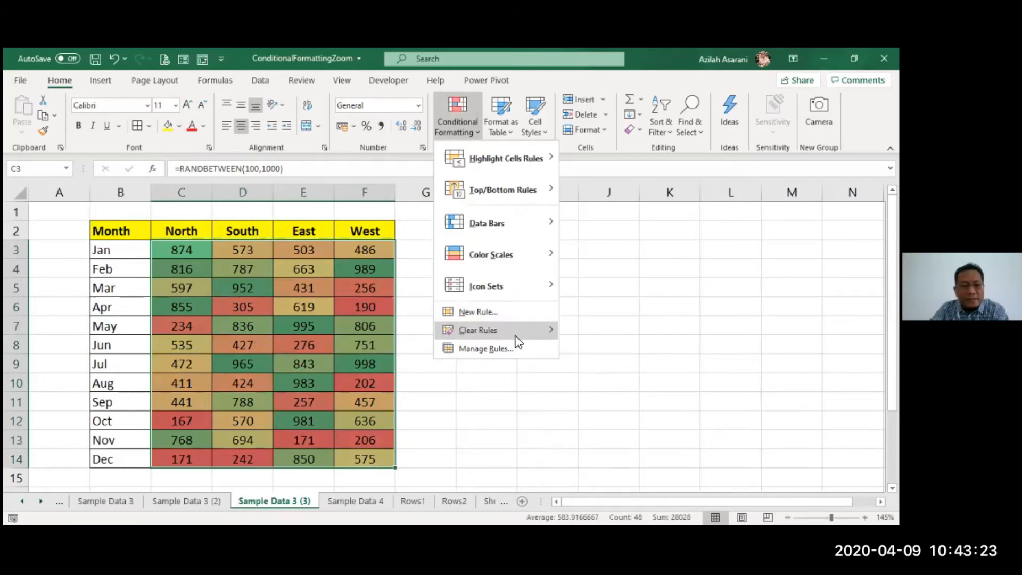
mouse_move(516, 341)
left_click(584, 337)
- Highlight the top 3 North figures in C3:C14 with Green Fill with Dark Green Text using a Top 10 Items rule
left_click_drag(209, 250, 207, 457)
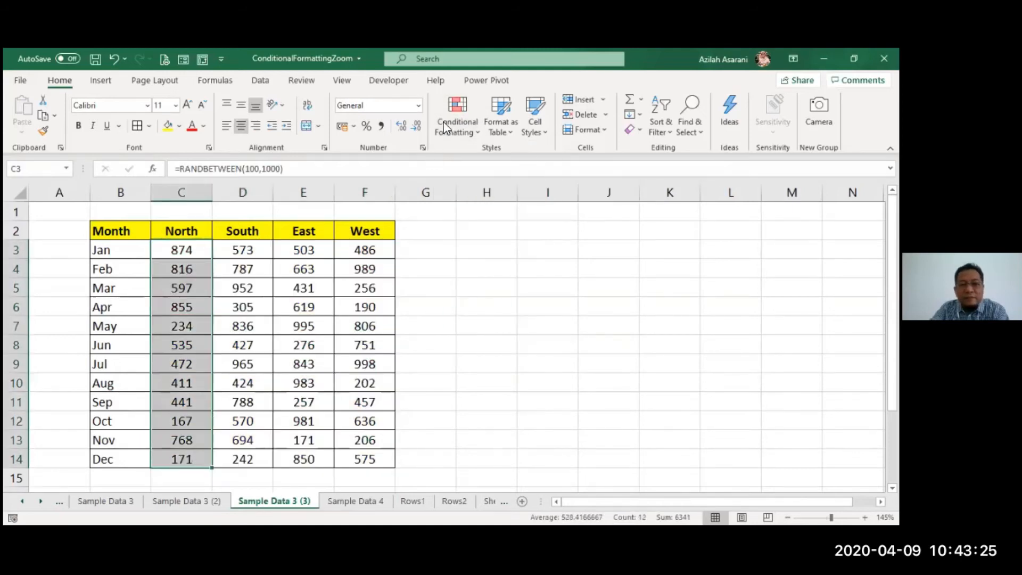
left_click(463, 109)
mouse_move(503, 190)
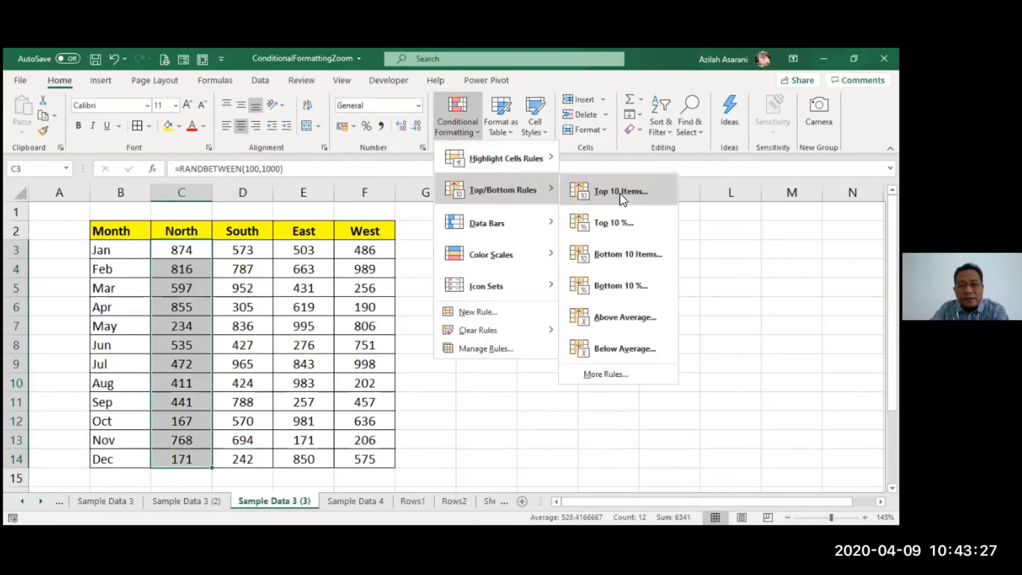
left_click(621, 192)
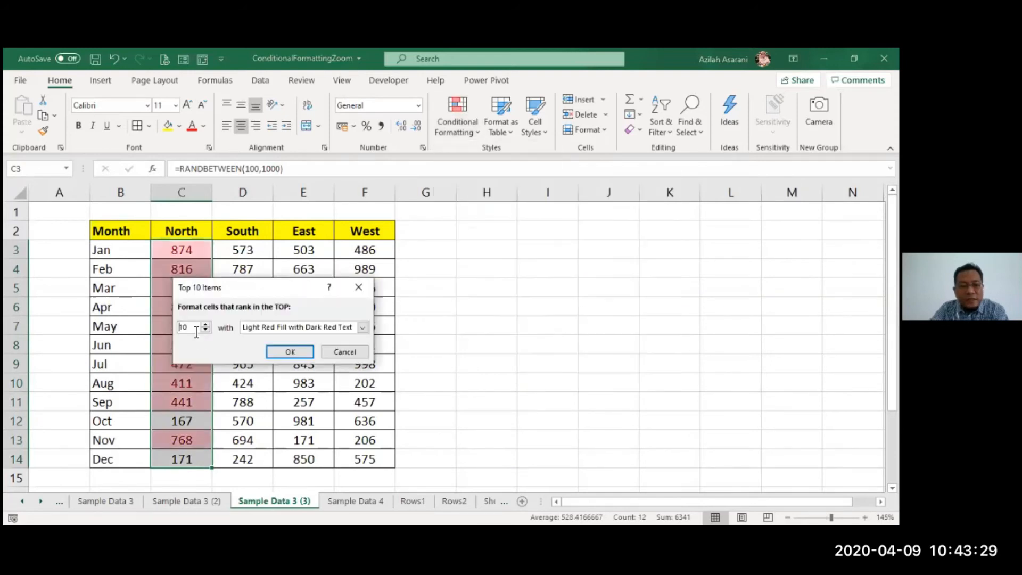
type("3")
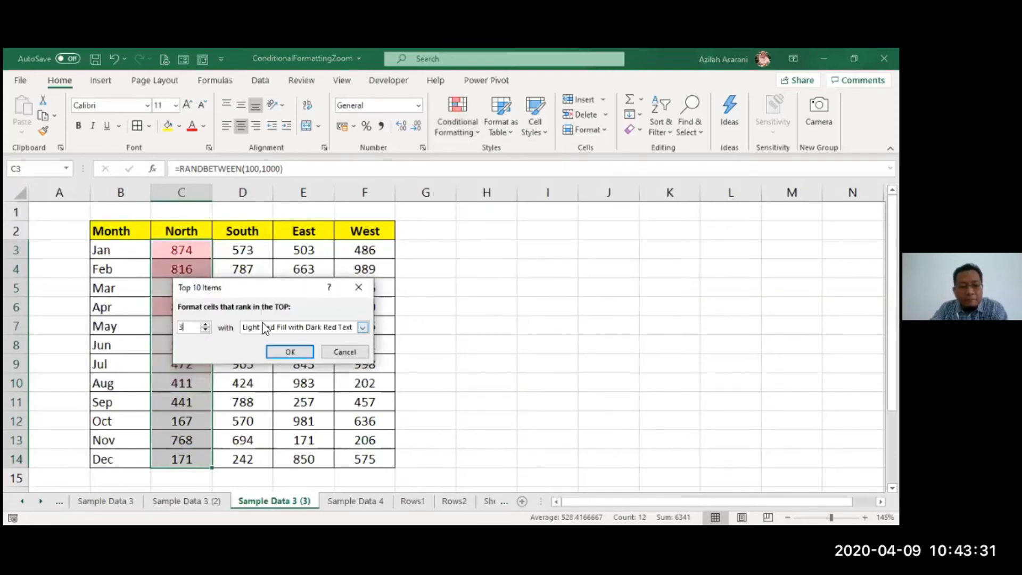
left_click(264, 327)
left_click(272, 356)
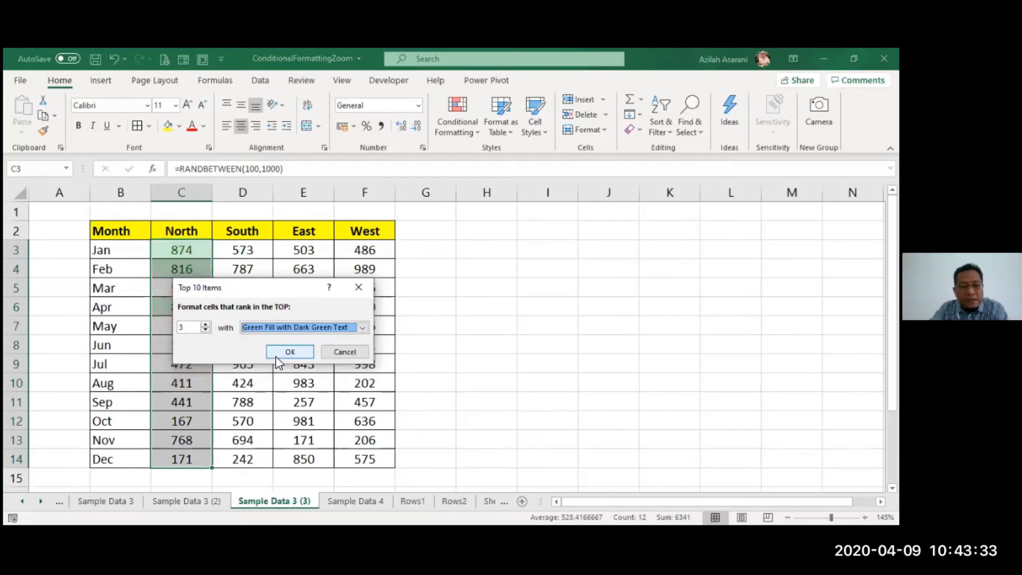
left_click(273, 353)
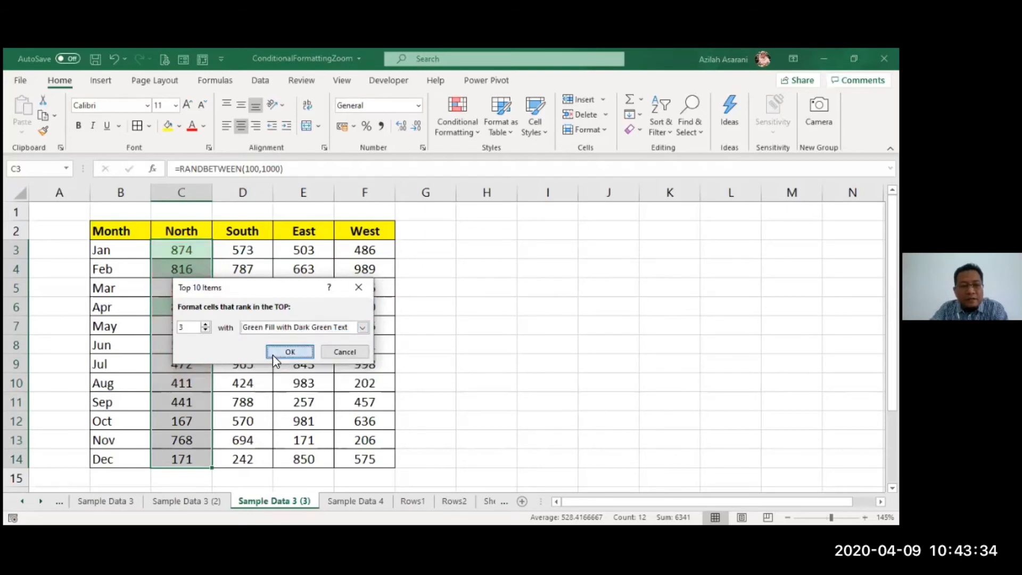
- Add a Bottom 10 Items rule for the lowest 3 North figures in C3:C14, using a Custom Format with No Color as fill
left_click(436, 123)
mouse_move(502, 190)
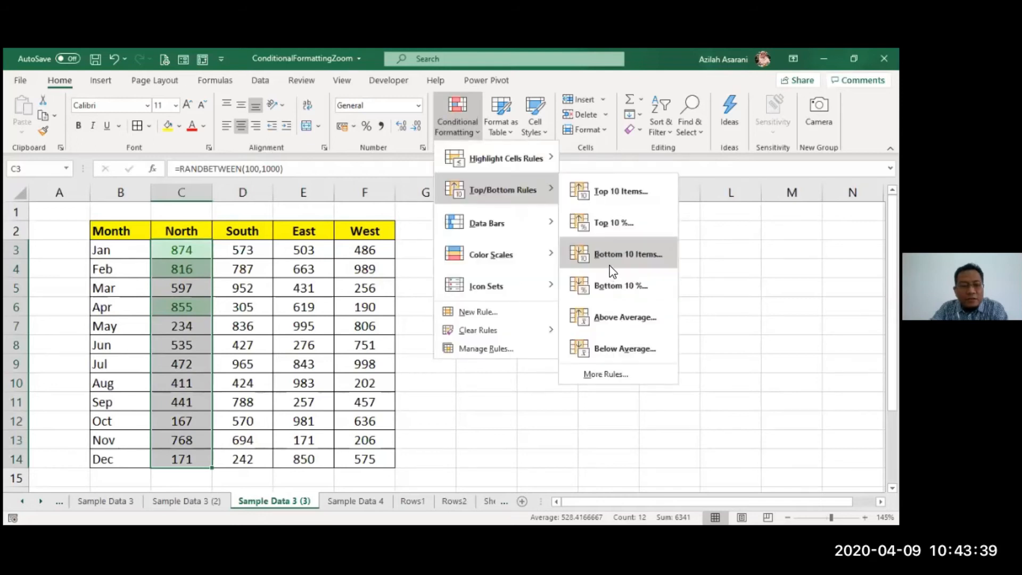
left_click(612, 261)
type("3")
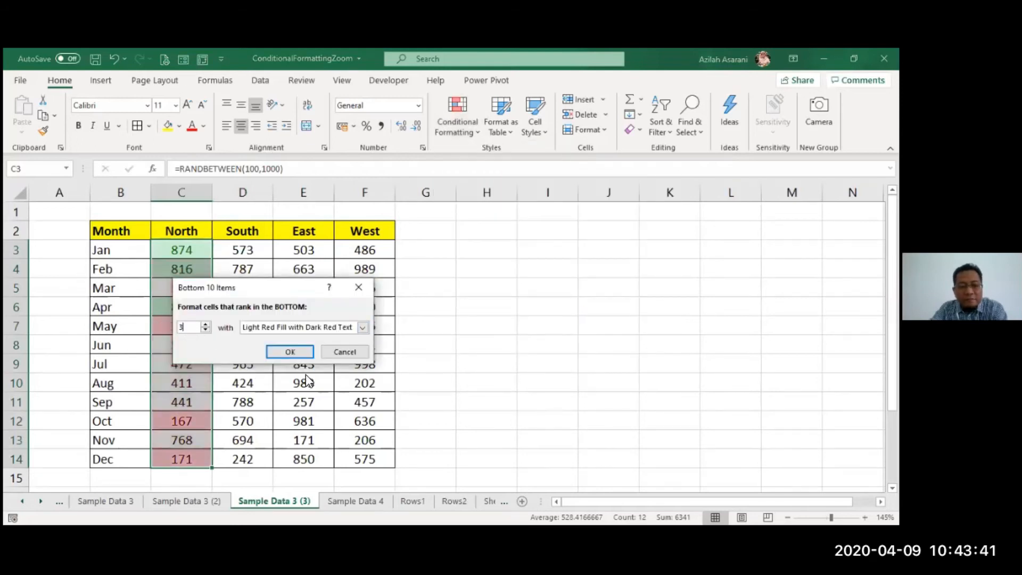
left_click(300, 326)
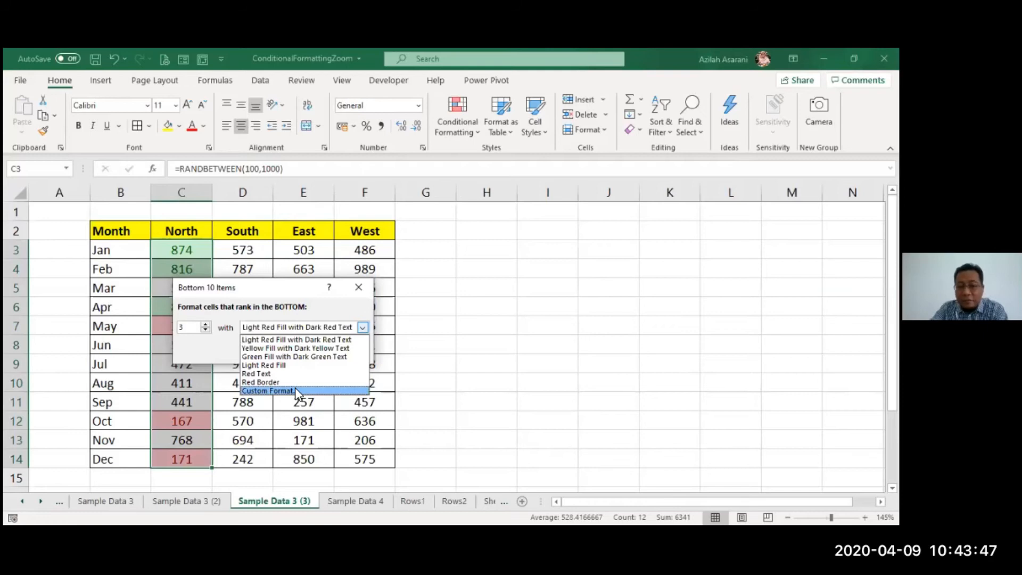
left_click(295, 390)
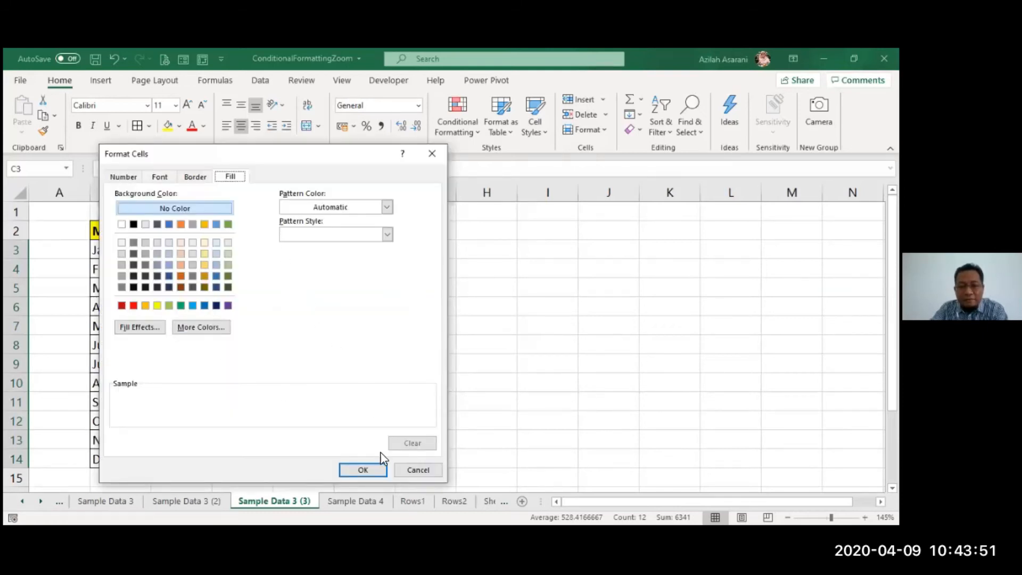
left_click(362, 470)
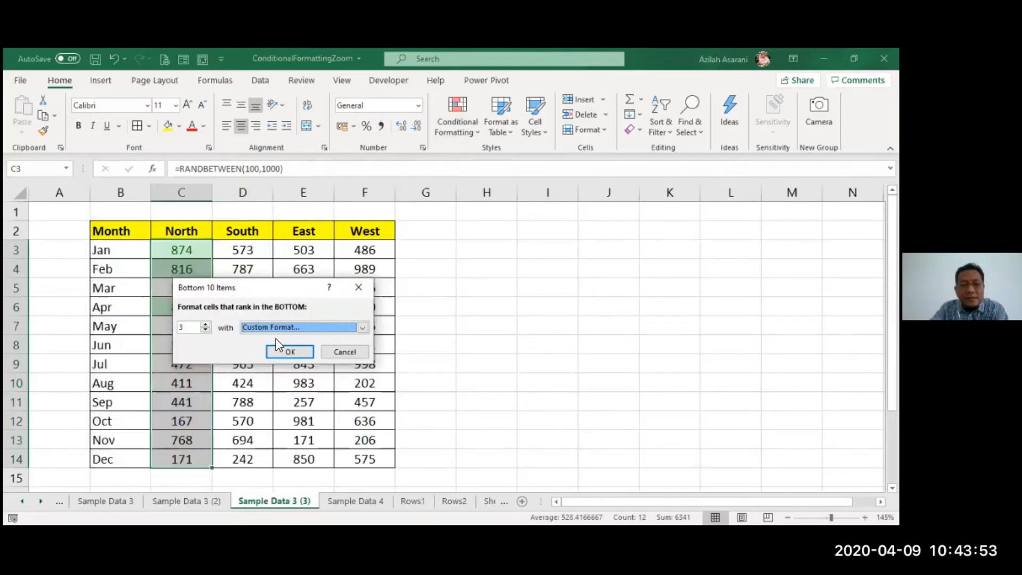
left_click(287, 352)
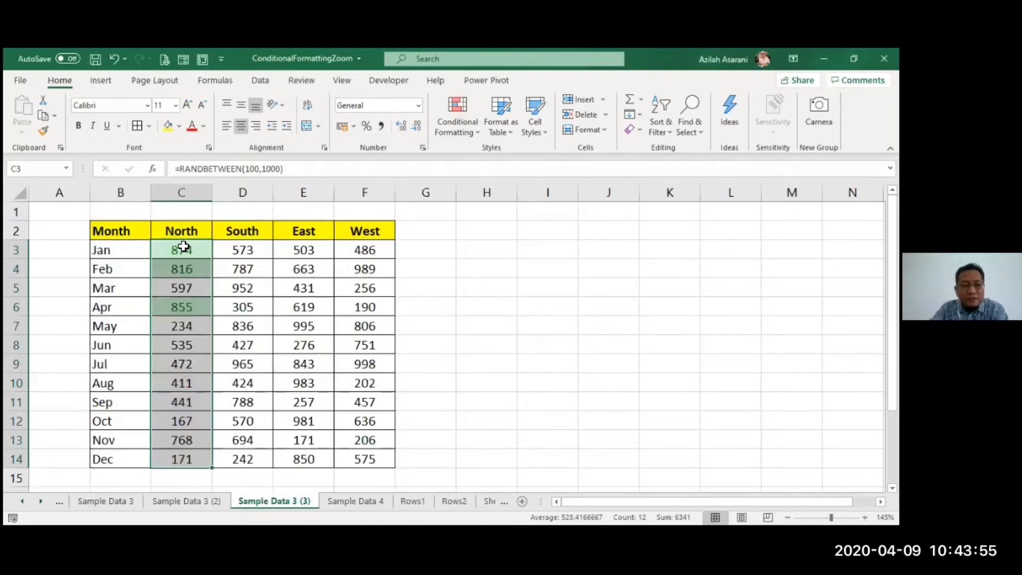
- Highlight the bottom 3 North figures in C3:C14 with Light Red Fill with Dark Red Text using a Bottom 10 Items rule
left_click(459, 122)
left_click(646, 266)
left_click_drag(190, 328, 169, 330)
type("3")
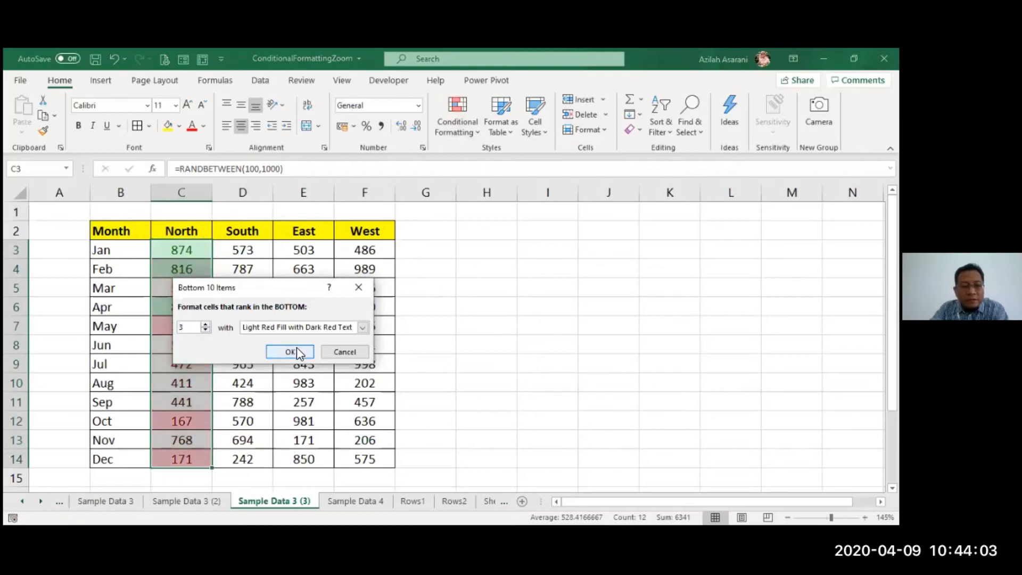
left_click(290, 352)
left_click(362, 306)
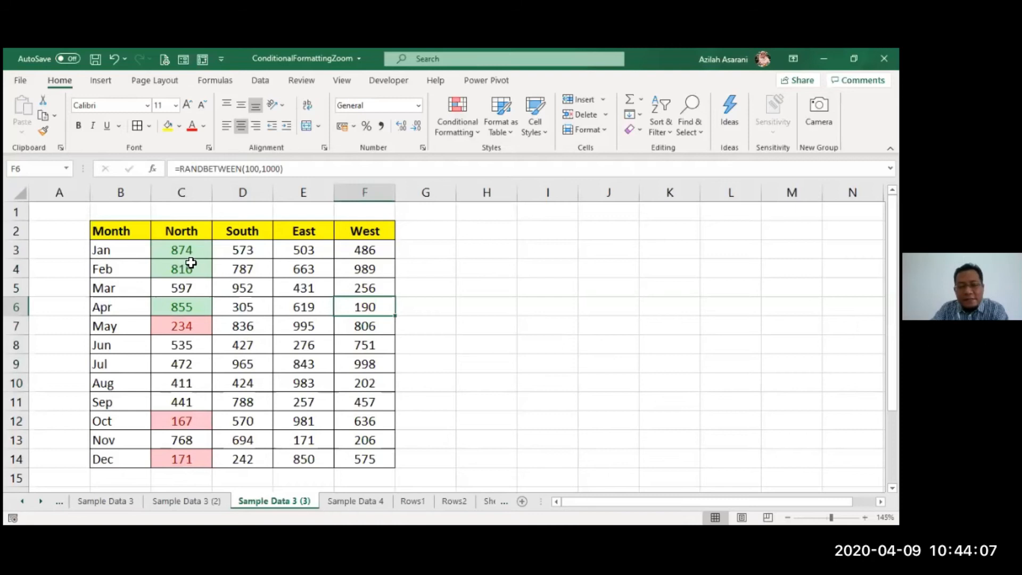
- Copy the formatting of C3 with Format Painter separately onto the South, East and West columns, D3:D14, E3:E14 and F3:F14
left_click(172, 256)
left_click(42, 130)
left_click_drag(236, 254, 242, 457)
mouse_move(304, 251)
left_mouse_down()
mouse_move(301, 341)
mouse_move(331, 438)
mouse_move(299, 463)
left_mouse_up()
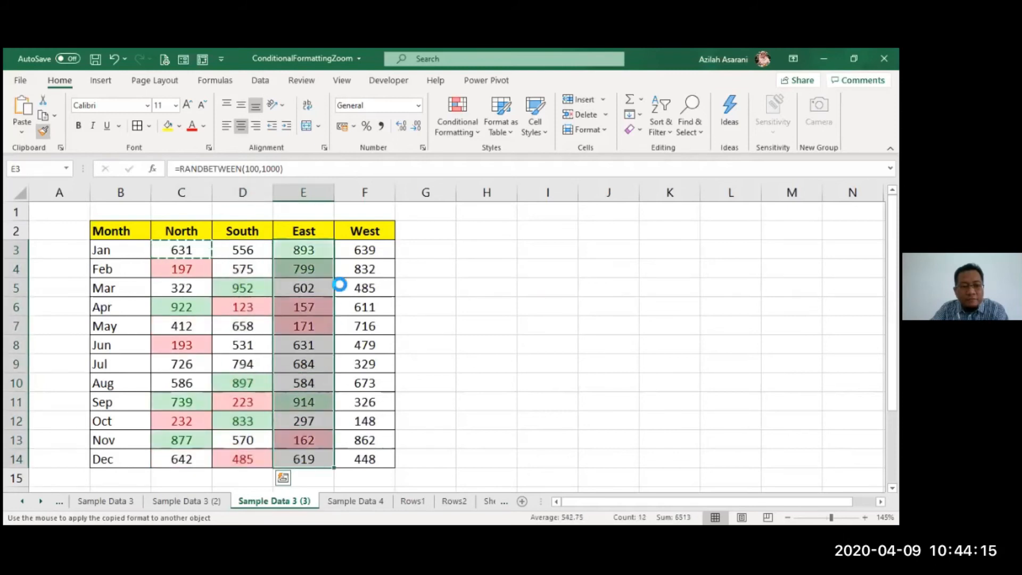
left_click_drag(355, 252, 362, 459)
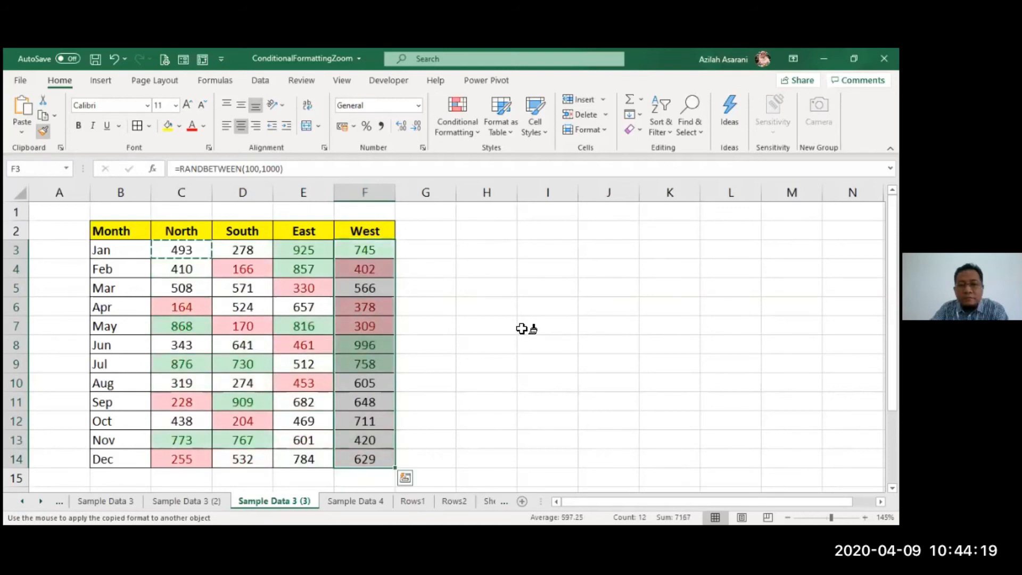
key("Escape")
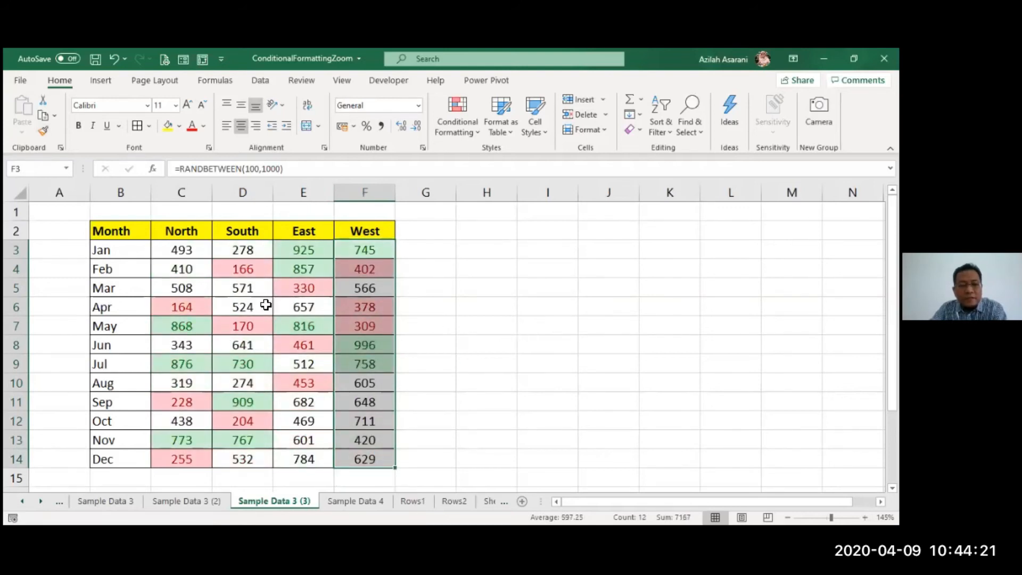
- Insert a Stacked Line with Markers chart from the whole table and place it beside the data, starting at column G
left_click(267, 301)
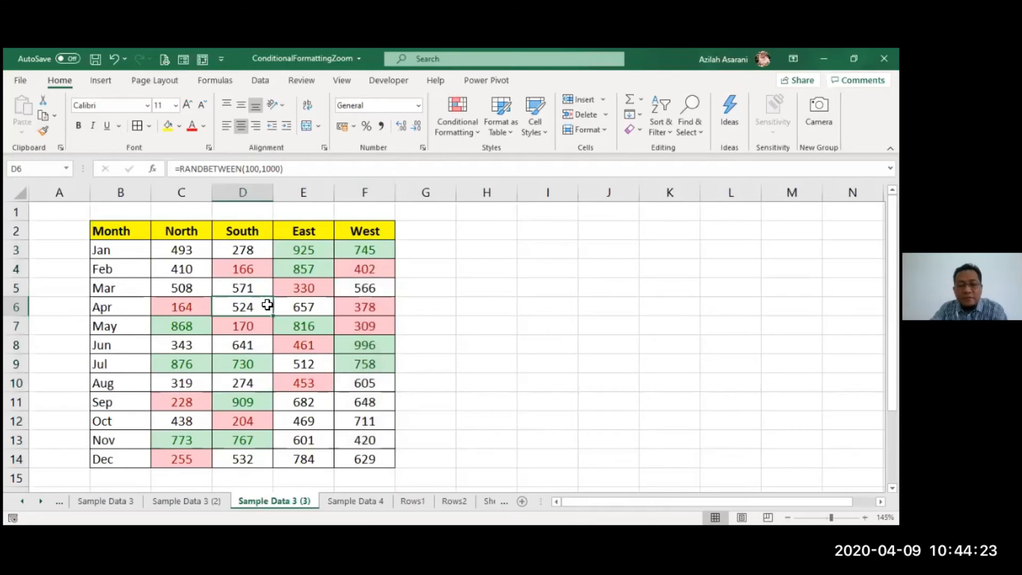
key("ctrl+a")
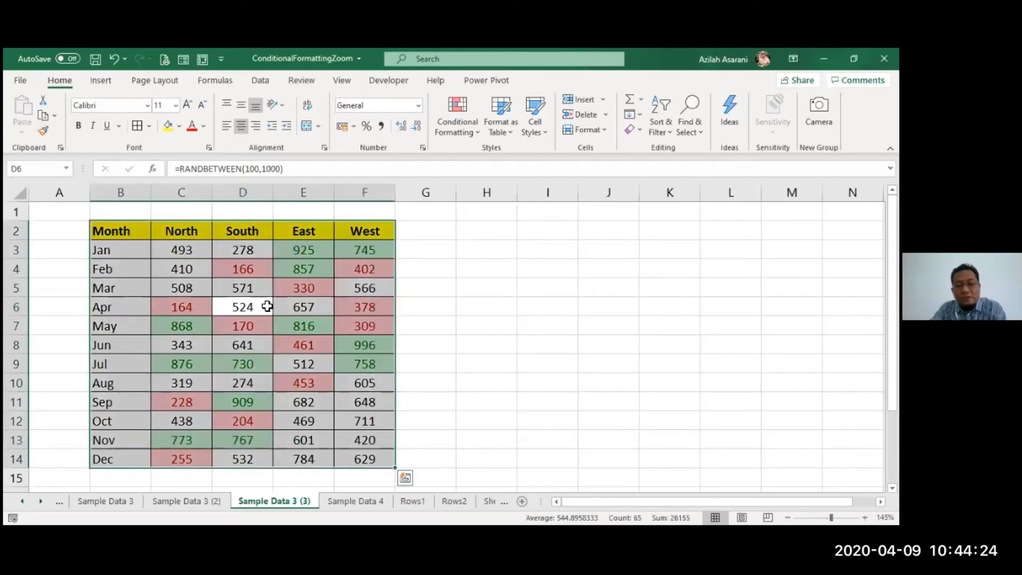
left_click(98, 80)
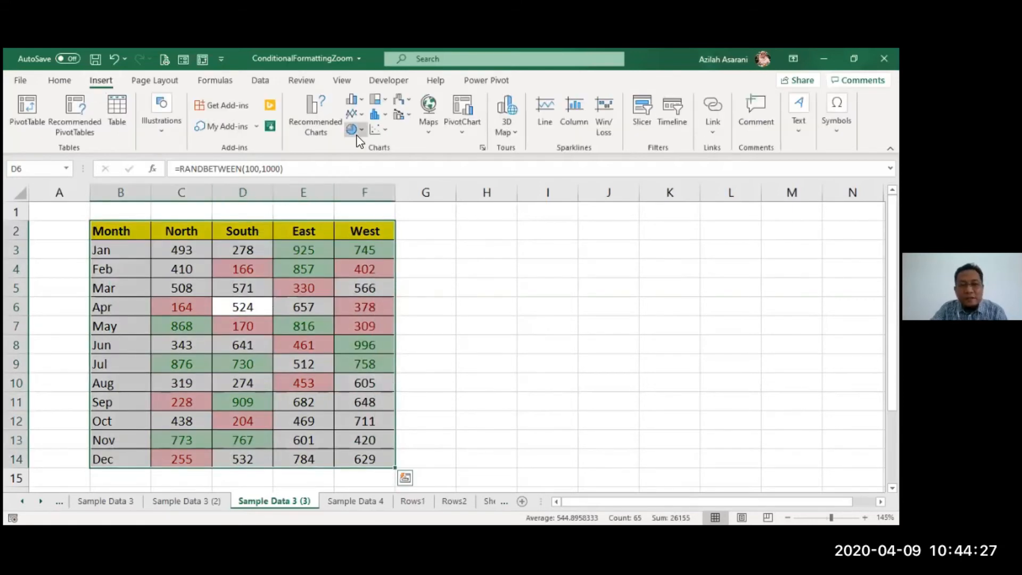
left_click(350, 115)
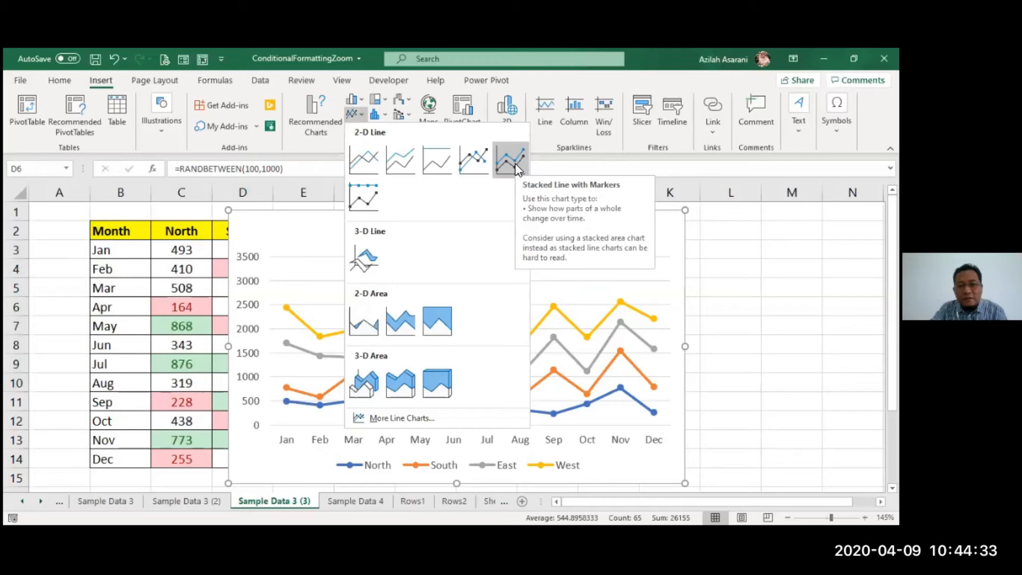
left_click(510, 158)
left_click_drag(228, 346, 254, 347)
left_click_drag(586, 217, 723, 224)
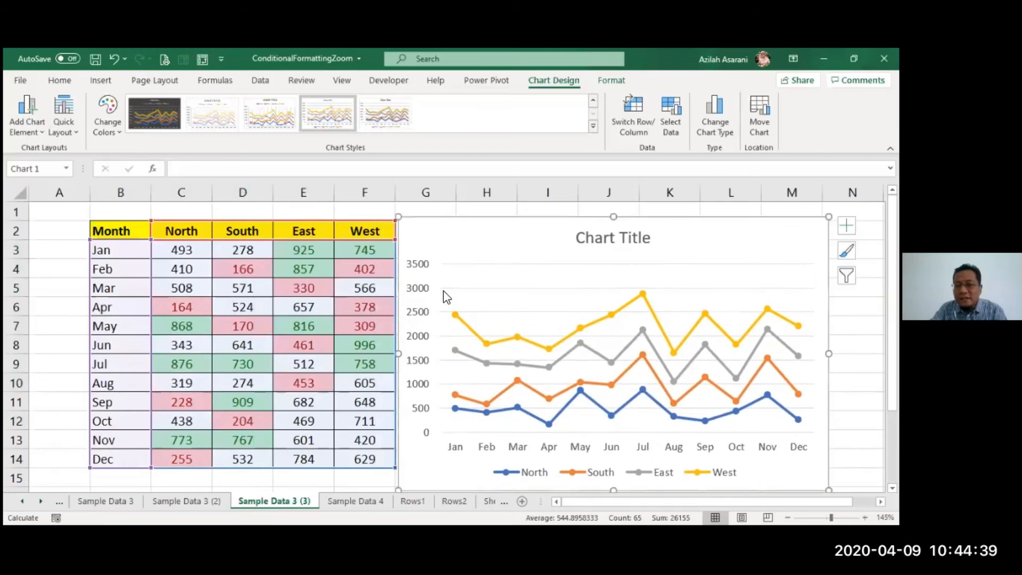
- Apply the dark chart style with glowing lines and title the chart PROGRESS CHART
left_click(167, 115)
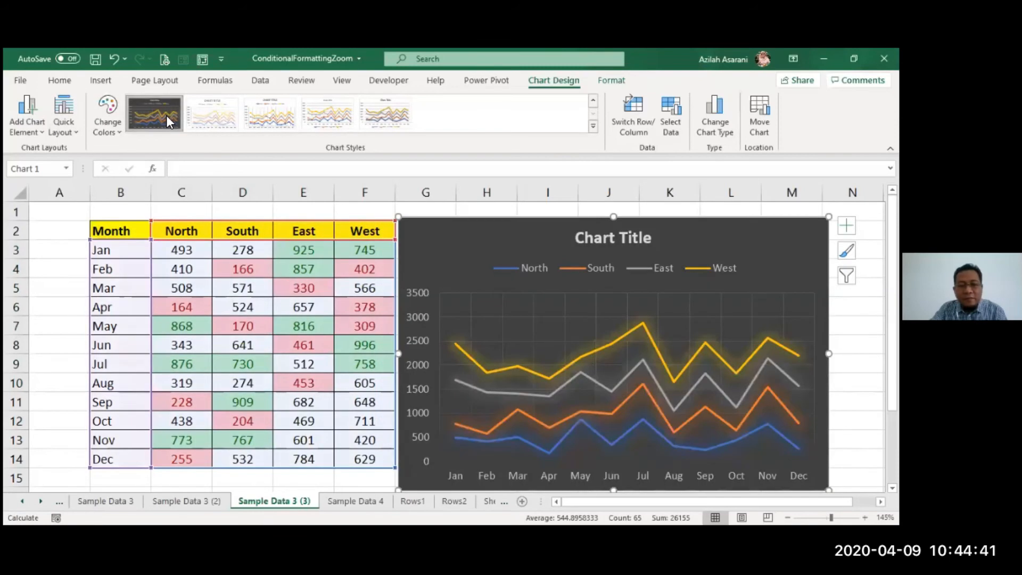
left_click(605, 240)
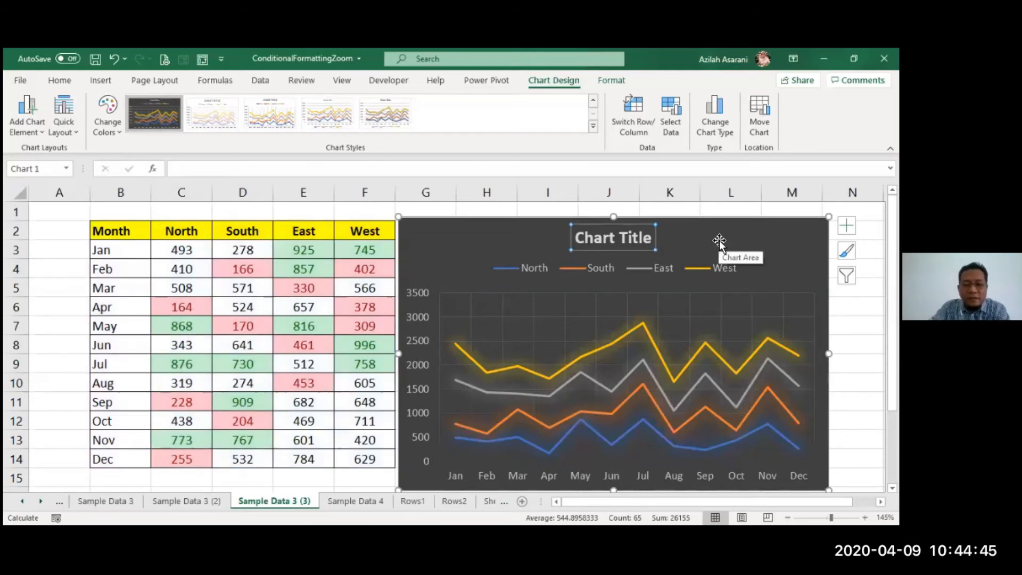
type("progress")
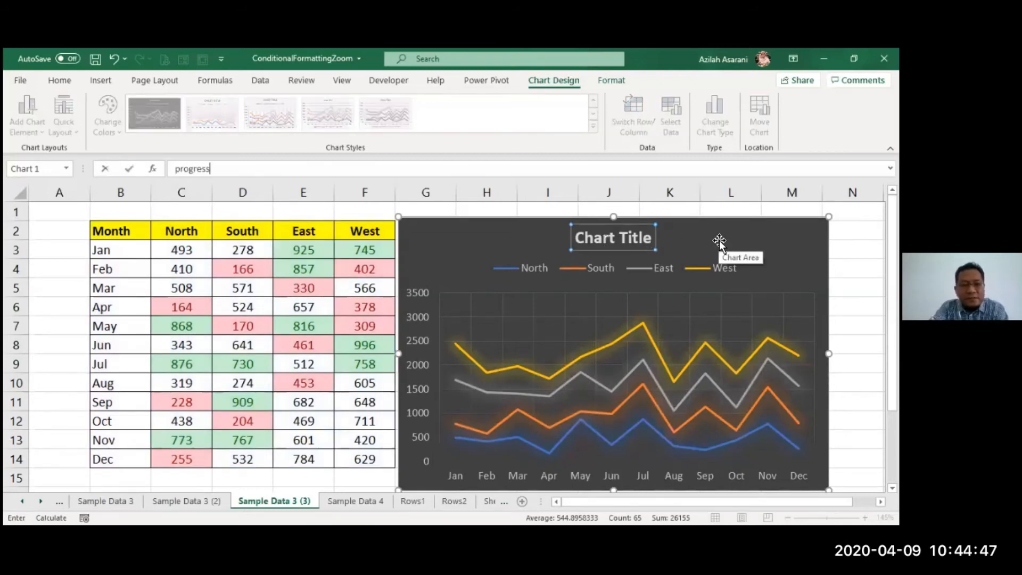
key("BackSpace")
key("BackSpace")
key("BackSpace")
key("BackSpace")
key("BackSpace")
key("BackSpace")
key("BackSpace")
type("pROGRESS")
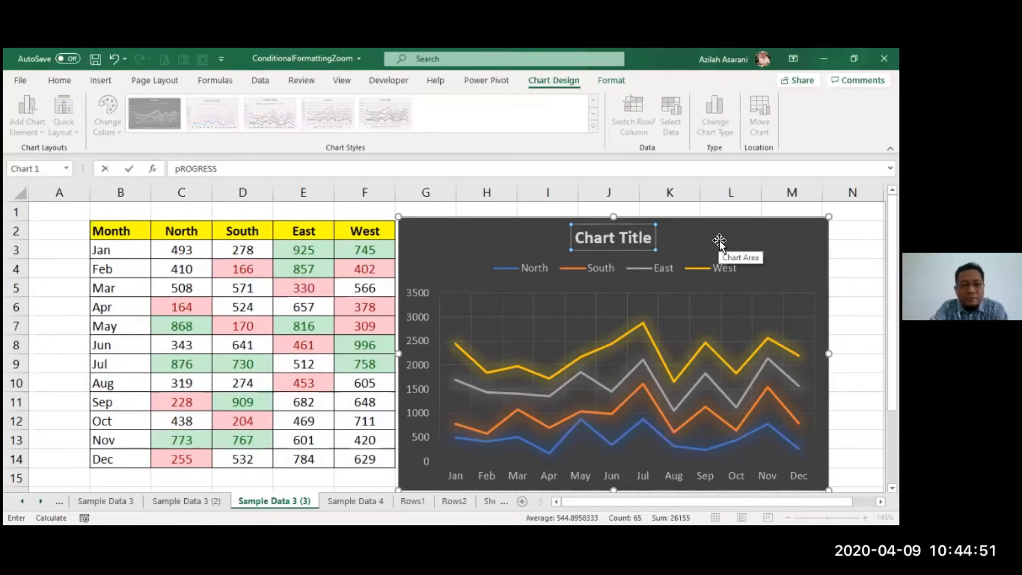
key("BackSpace")
key("BackSpace")
key("BackSpace")
key("BackSpace")
key("BackSpace")
key("BackSpace")
key("BackSpace")
type("PROG")
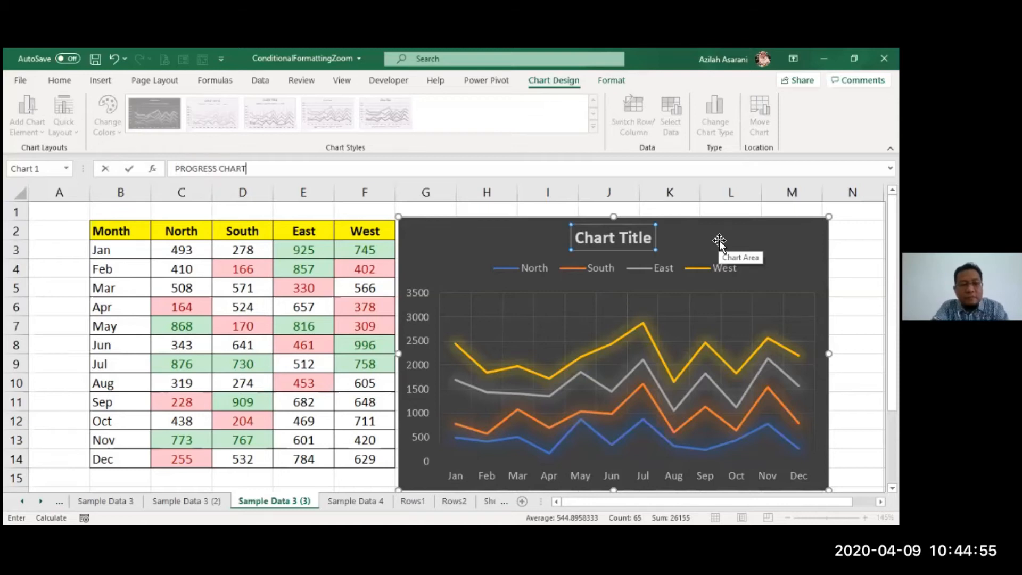
type("RESS CHART")
key("Return")
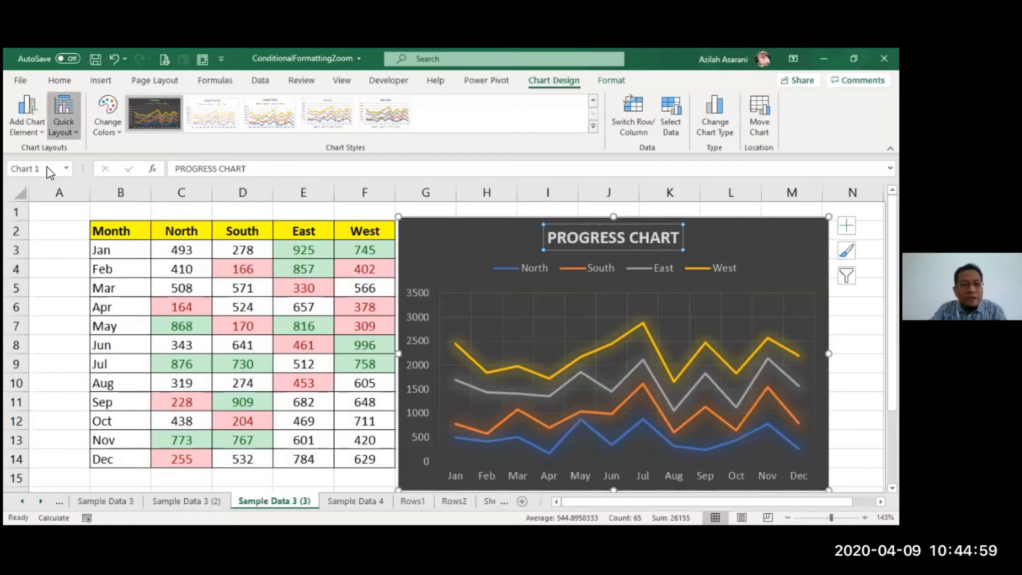
- Apply the quick layout with data labels, no value axis and the legend below the plot, and deselect the chart
left_click(64, 116)
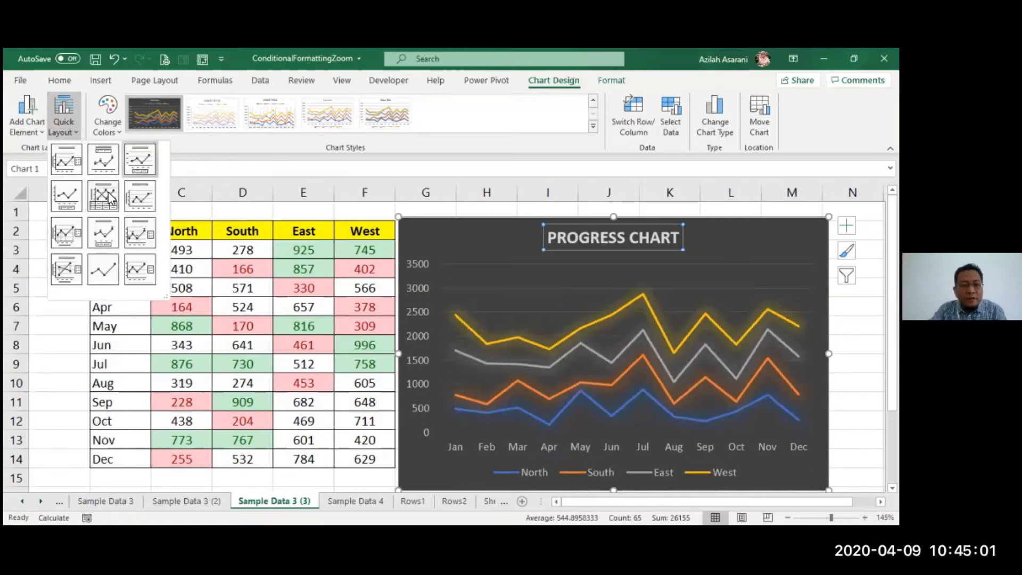
left_click(109, 235)
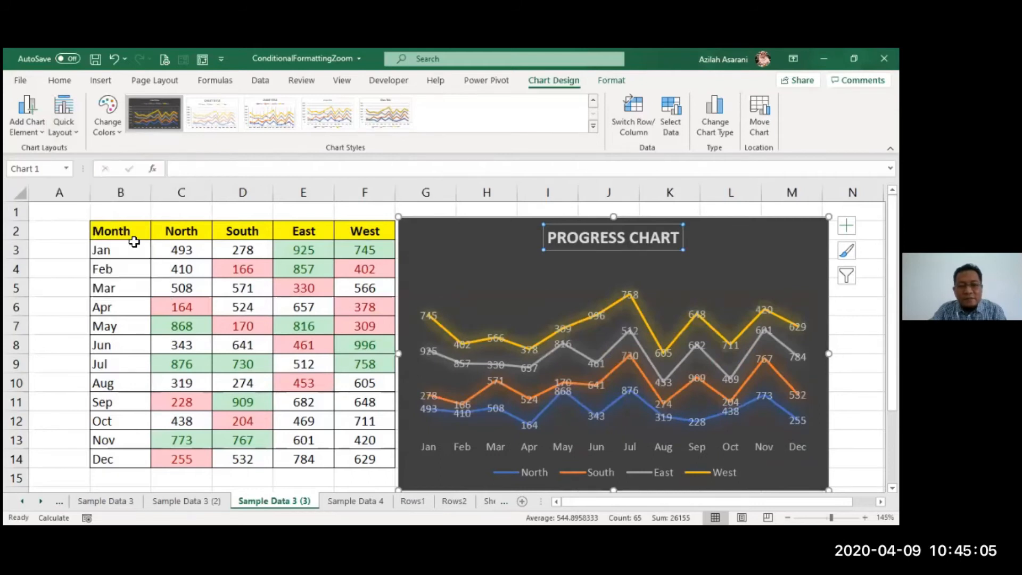
left_click(304, 345)
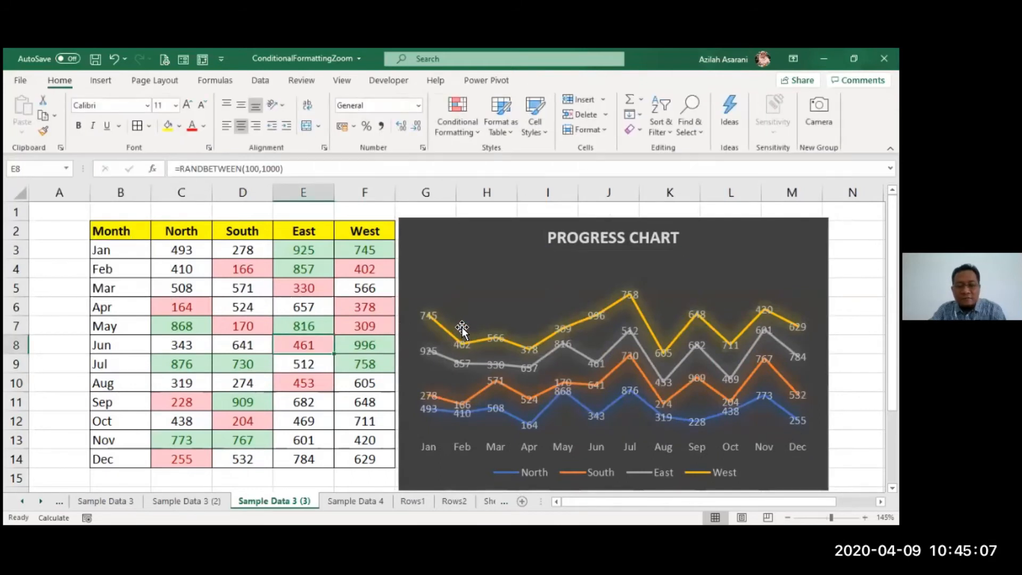
- Recalculate the random figures repeatedly to examine how the top and bottom highlights and the chart respond
key("F9")
key("F9")
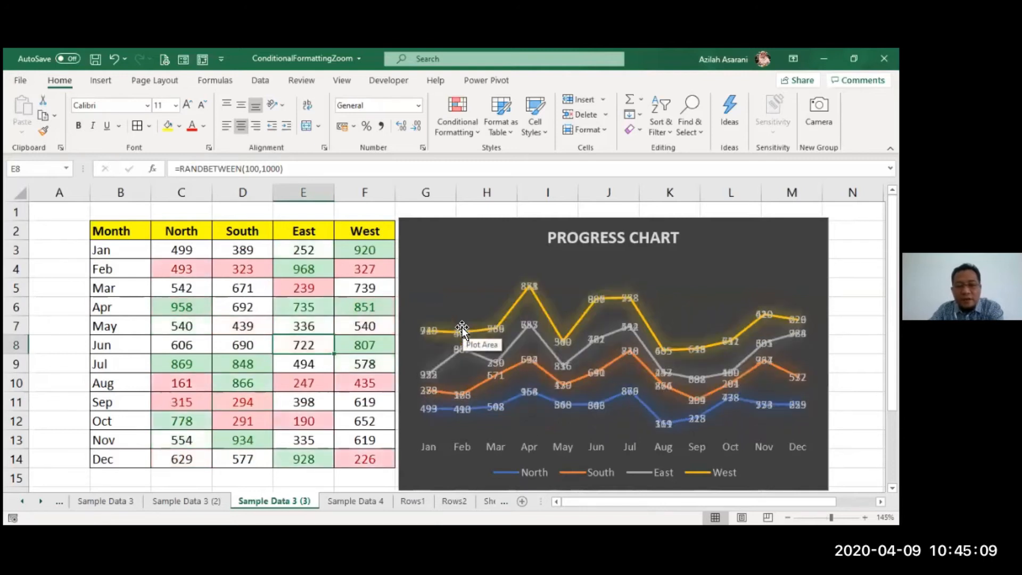
key("F9")
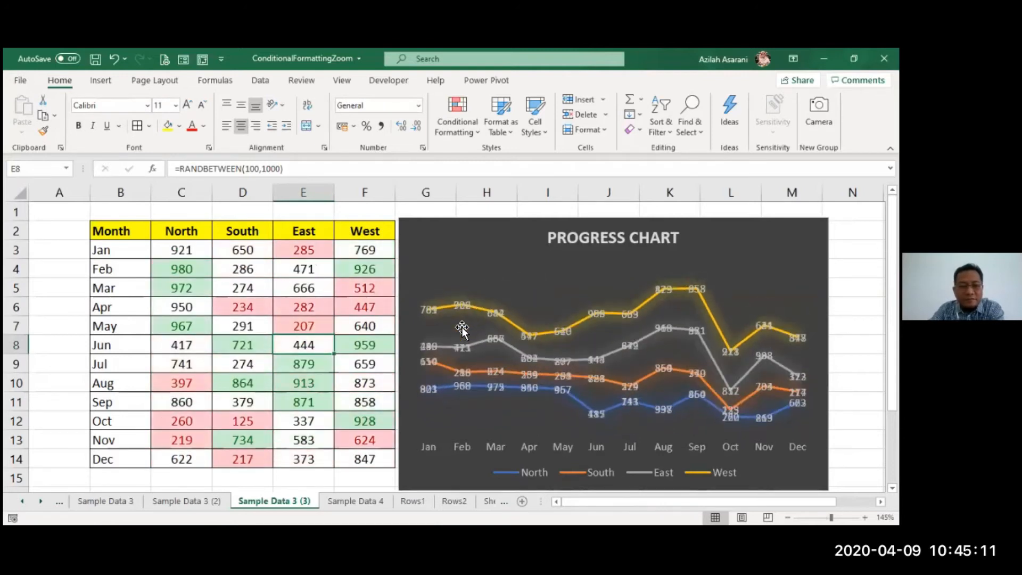
key("F9")
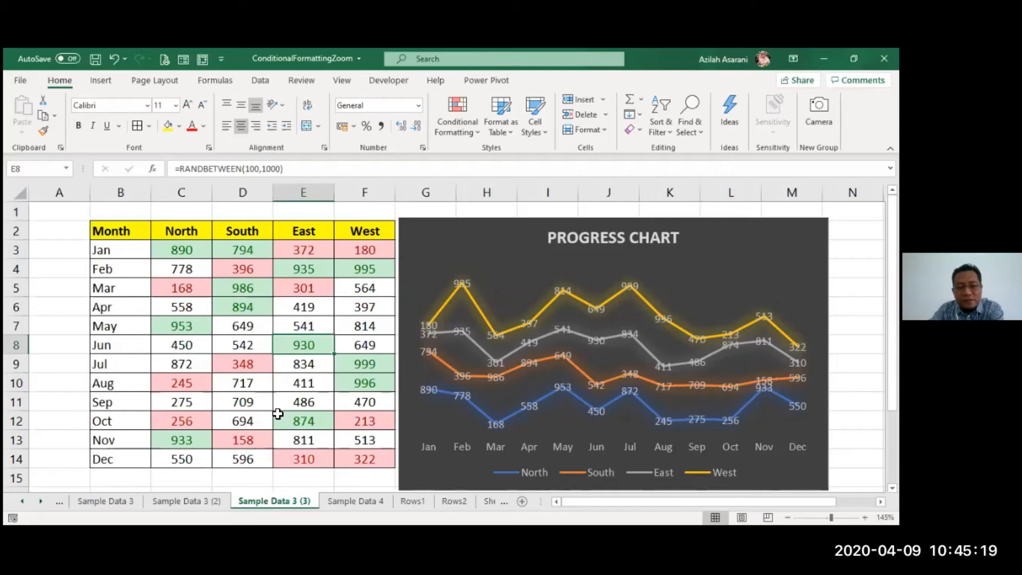
key("F9")
key("F9")
key("F9")
key("F9")
key("F9")
key("F9")
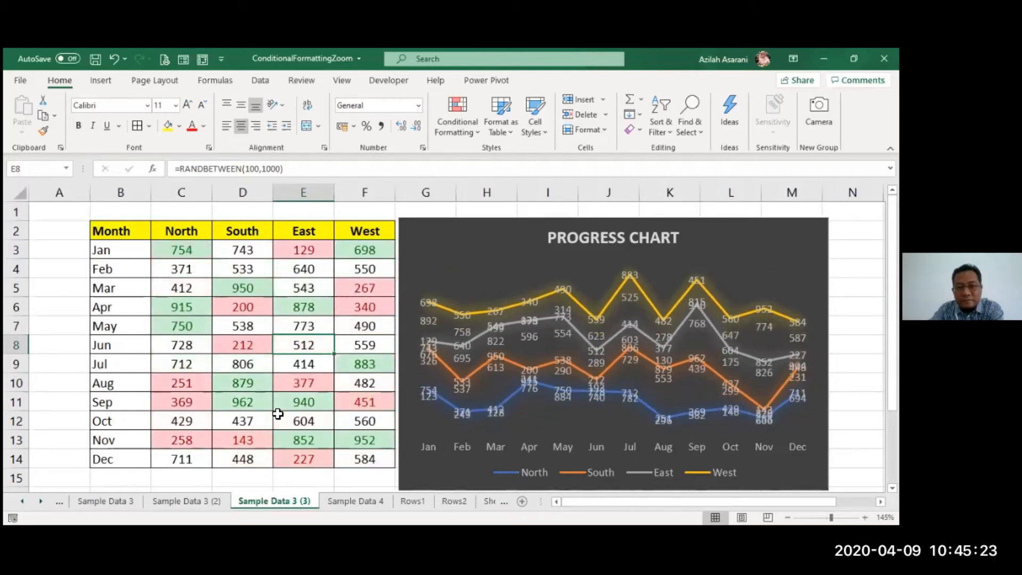
key("F9")
key("F9")
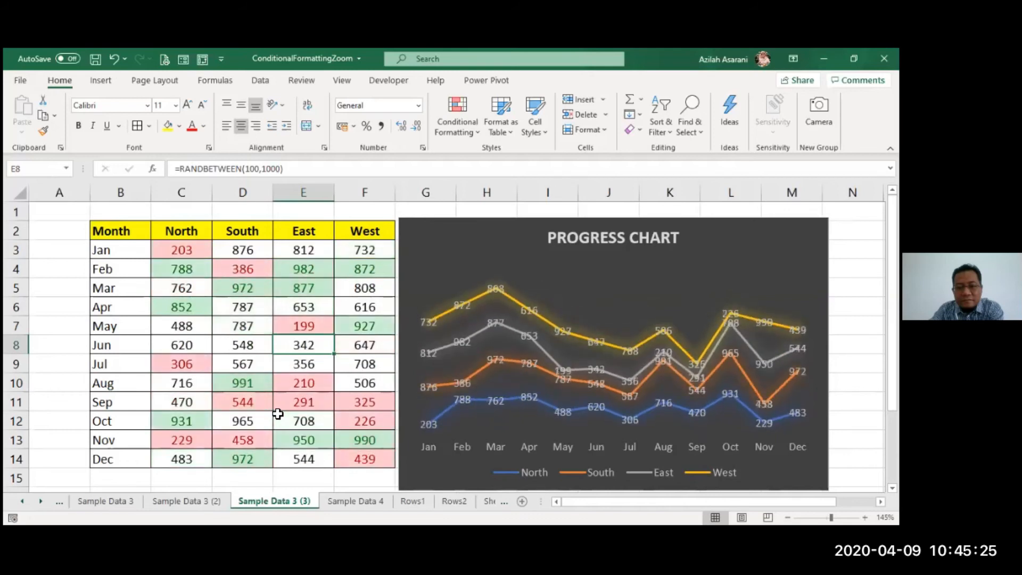
key("F9")
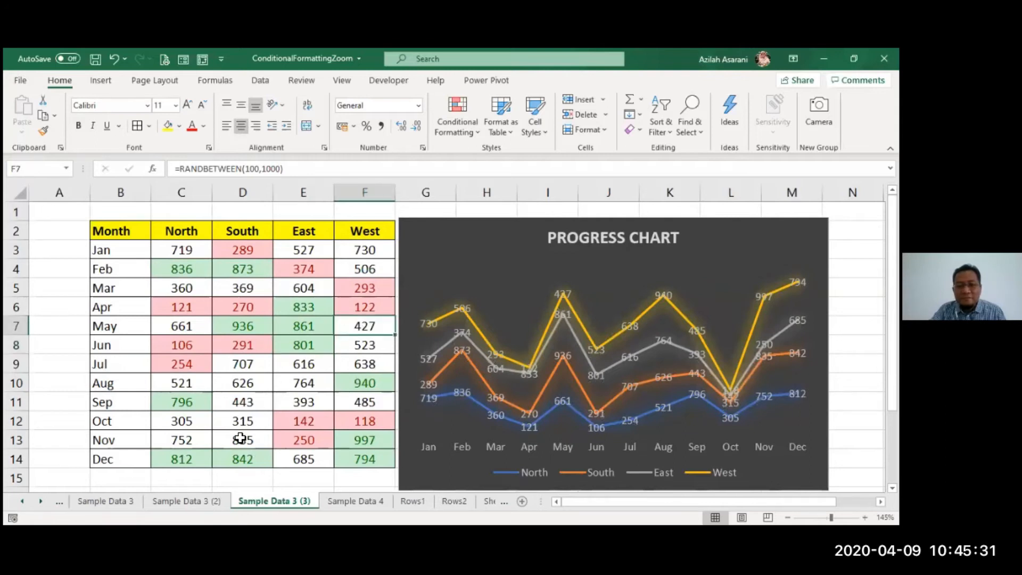
- Clear the conditional formatting rules from C3:F14 on the Sample Data 3 (2) sheet
left_click(200, 510)
left_click_drag(182, 251, 367, 451)
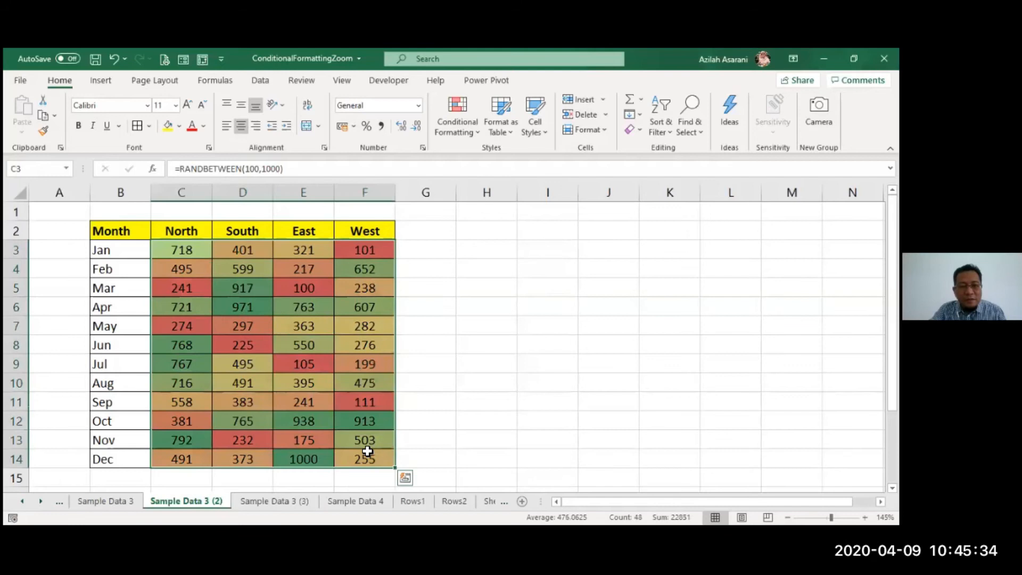
left_click(451, 111)
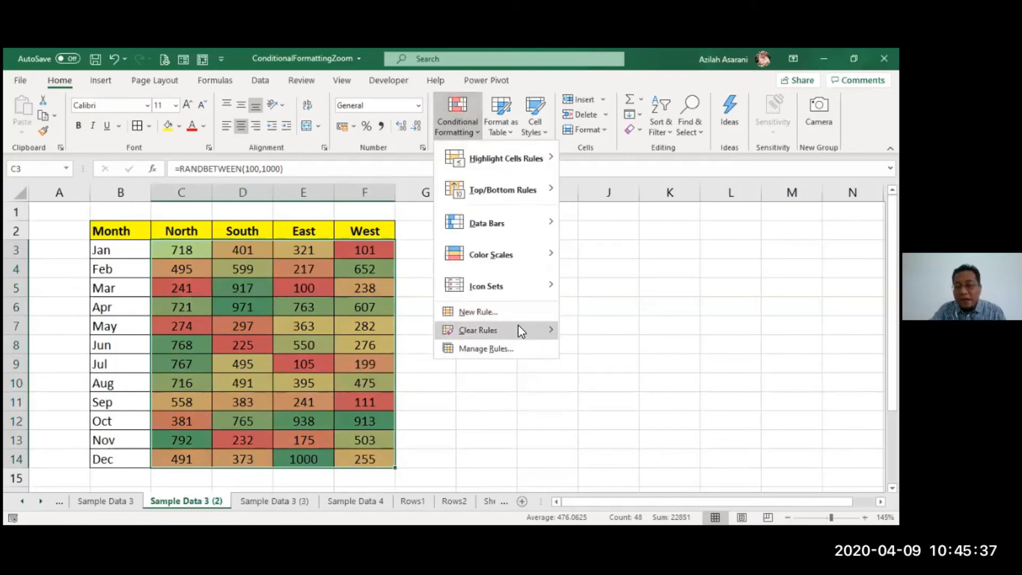
mouse_move(549, 330)
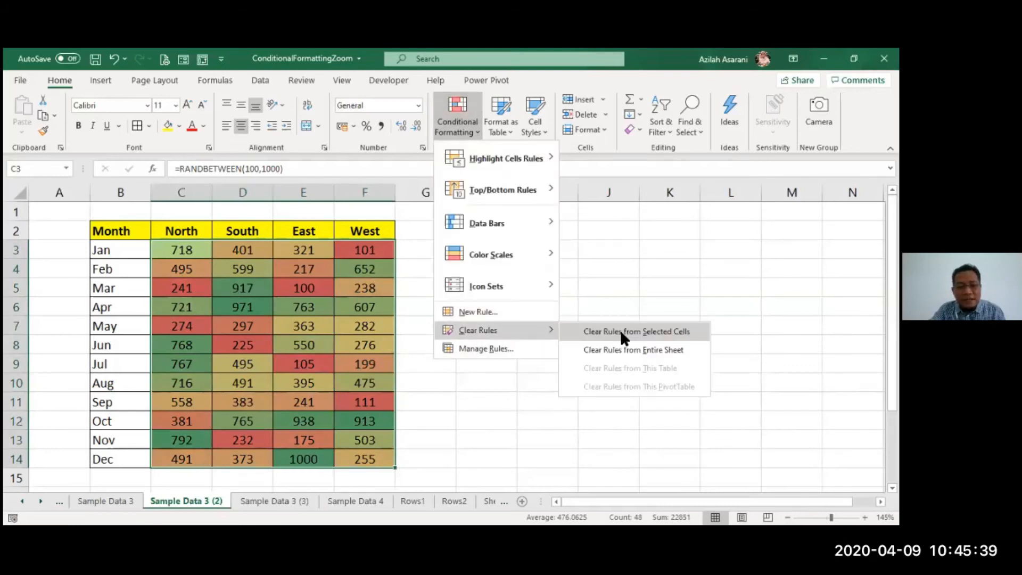
left_click(620, 330)
- Start a Top 10 Items rule for the top 3 values across C3:F14 and choose Custom Format
left_click_drag(196, 257, 368, 453)
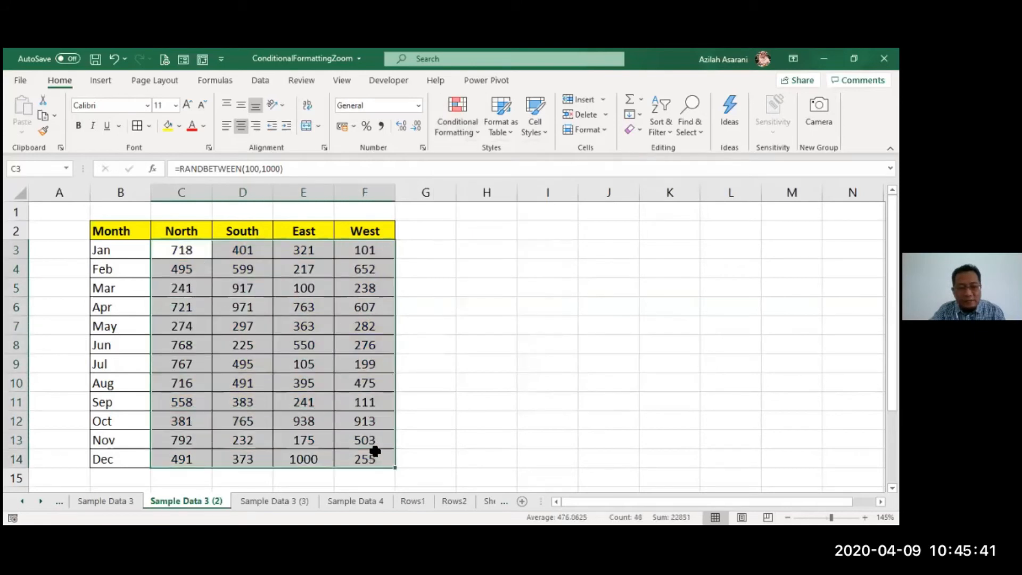
left_click(449, 127)
mouse_move(532, 189)
left_click(645, 193)
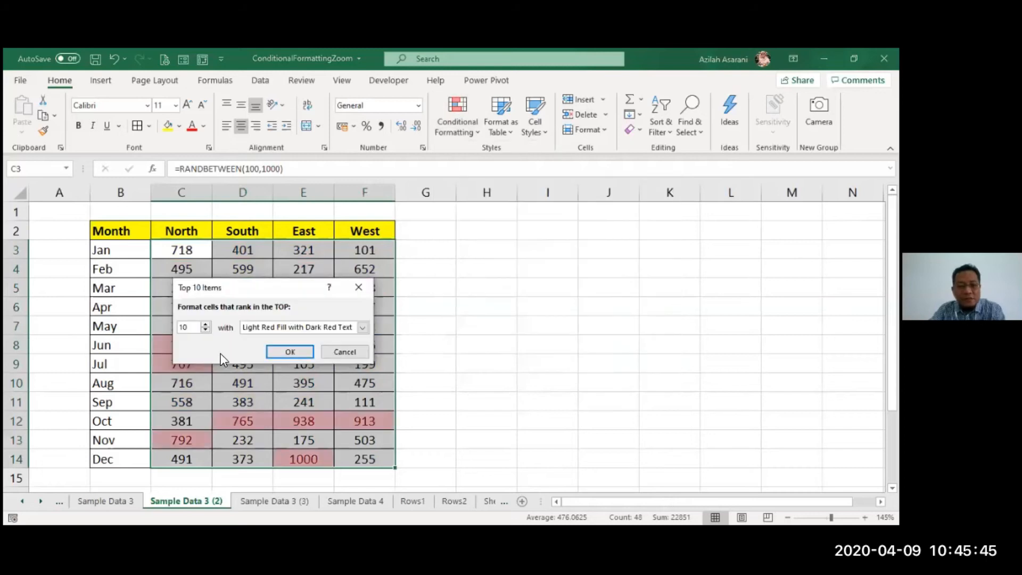
left_click_drag(197, 326, 113, 330)
type("3")
left_click(273, 327)
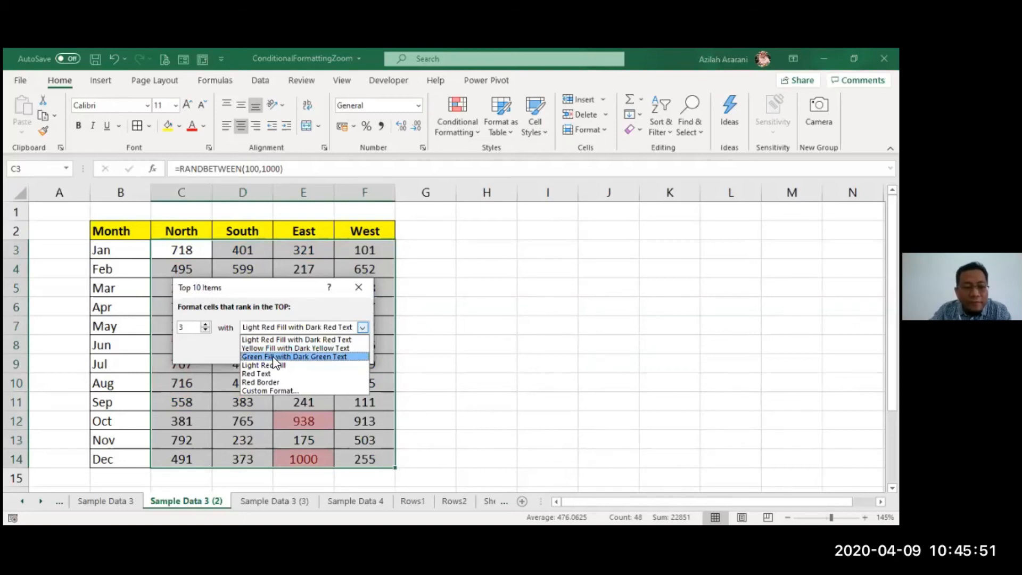
left_click(275, 391)
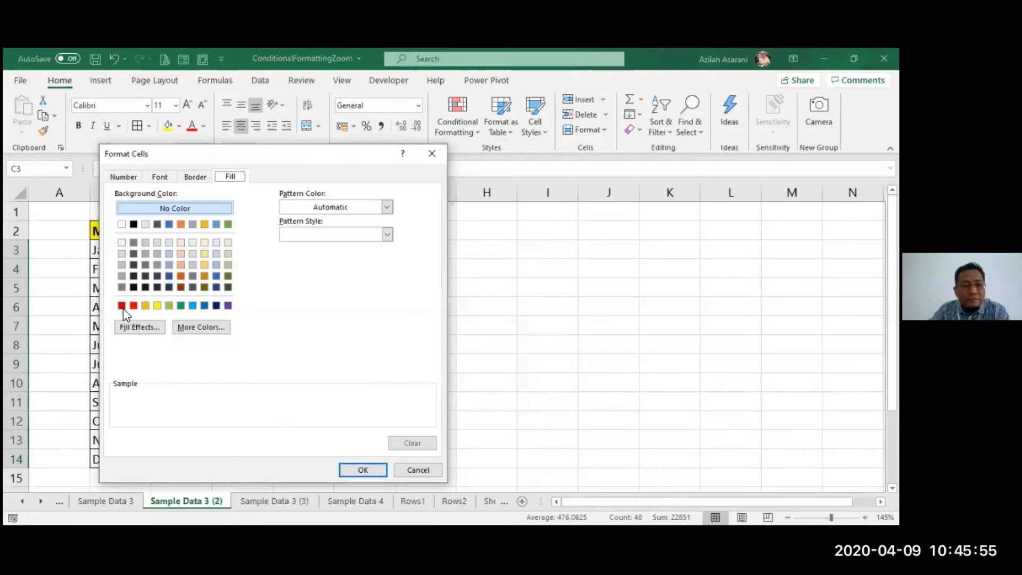
- Format the top 3 values with a purple fill and bold white font, and apply the rule
left_click(228, 306)
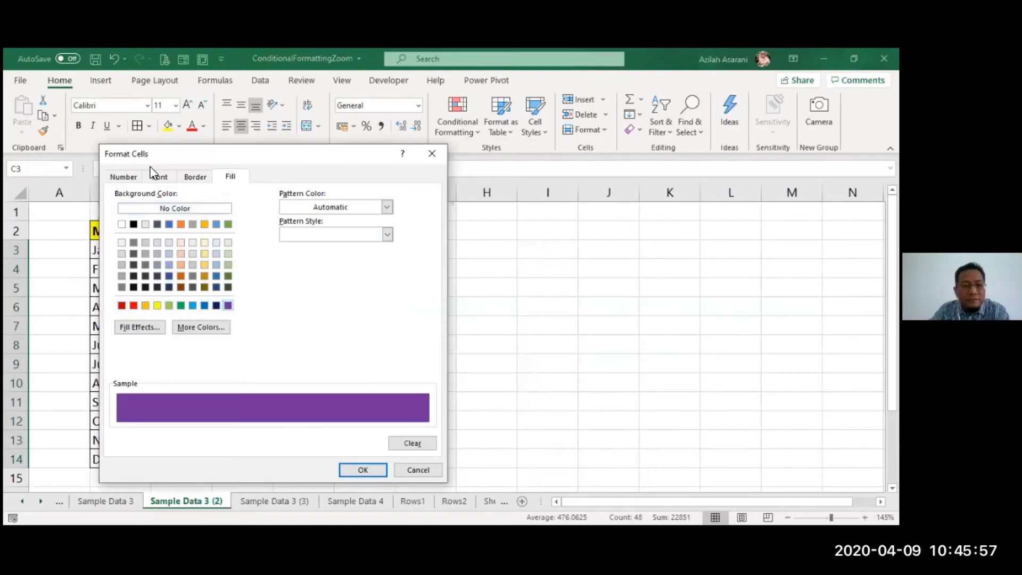
left_click(159, 177)
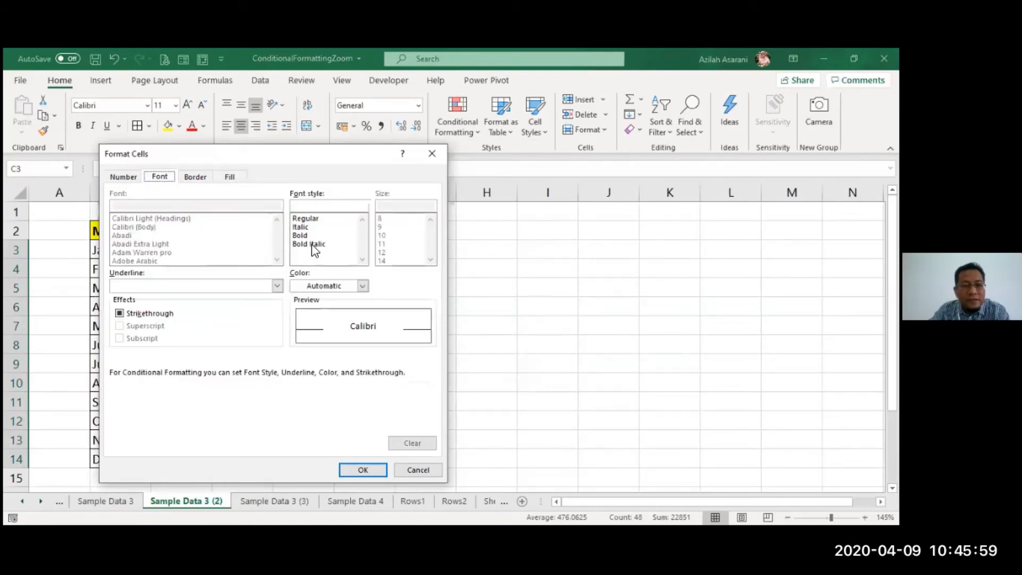
left_click(301, 235)
left_click(311, 290)
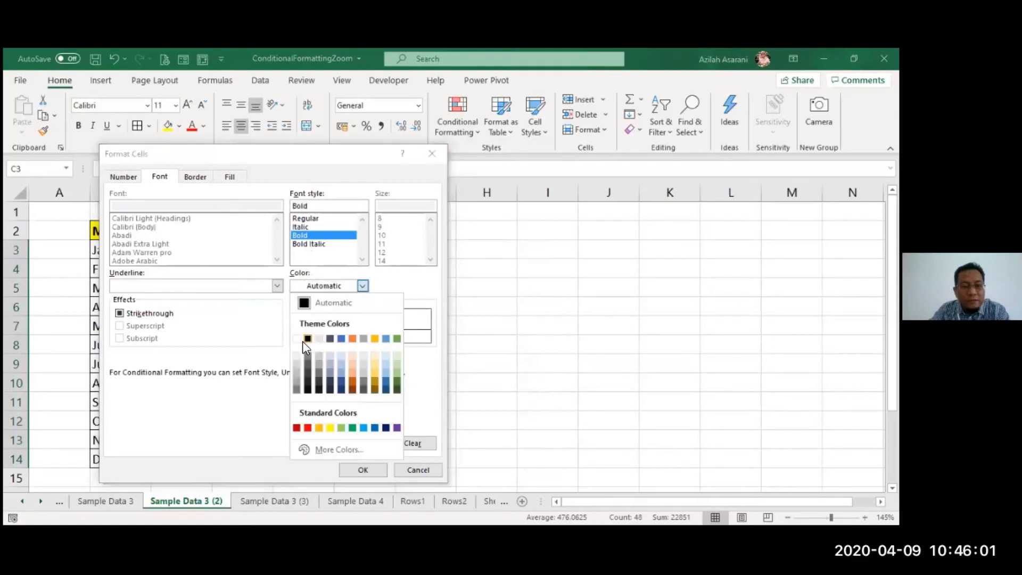
left_click(294, 339)
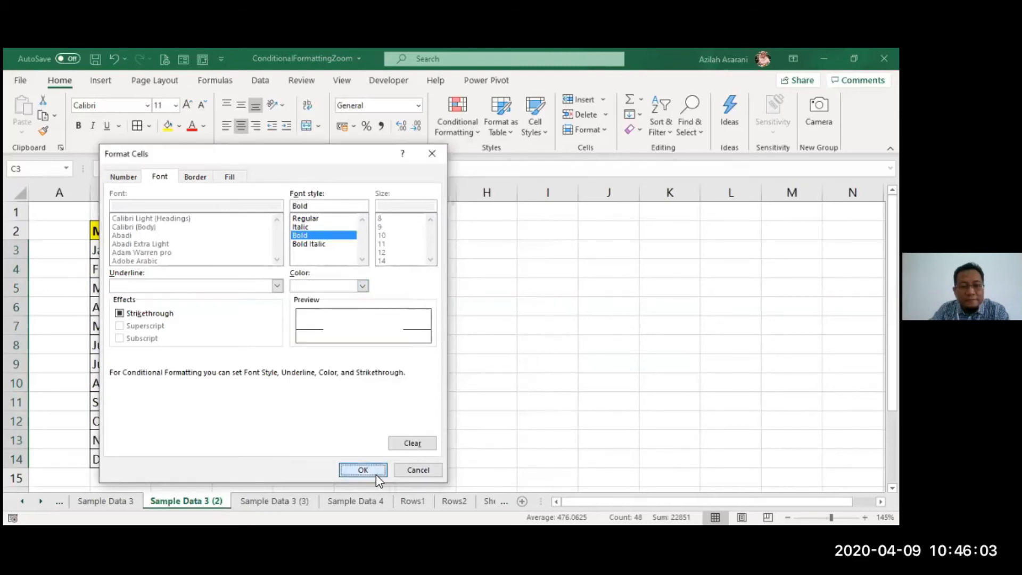
left_click(376, 474)
left_click(287, 351)
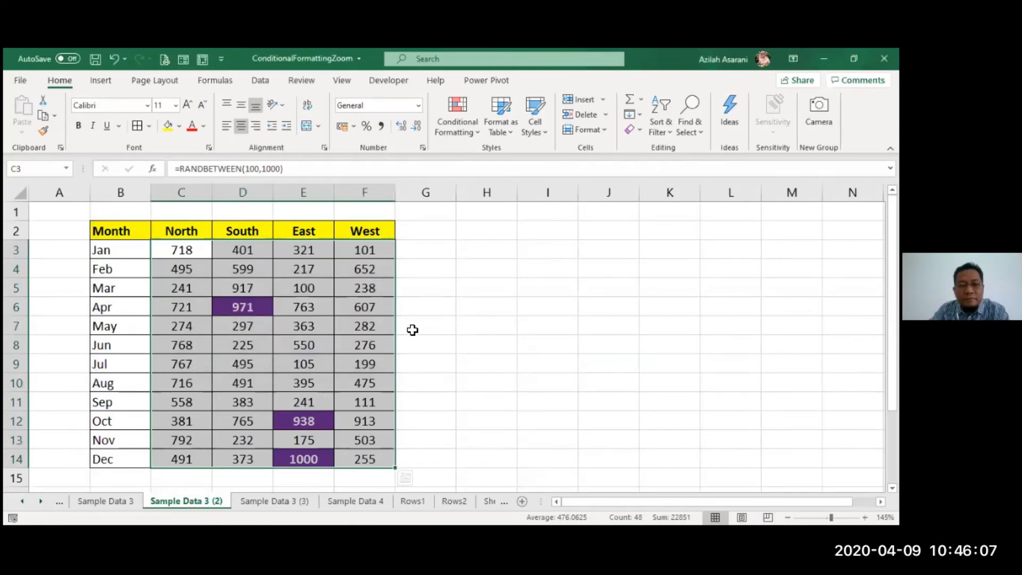
- Start a Bottom 10 Items rule for the bottom 3 values across C3:F14 and choose Custom Format
left_click(439, 136)
mouse_move(503, 190)
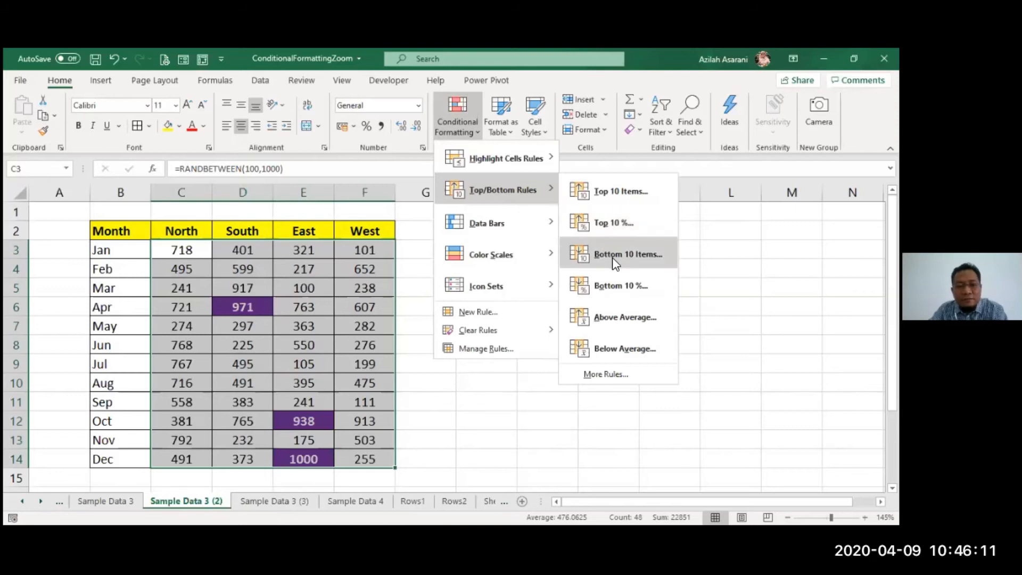
left_click(612, 257)
type("3")
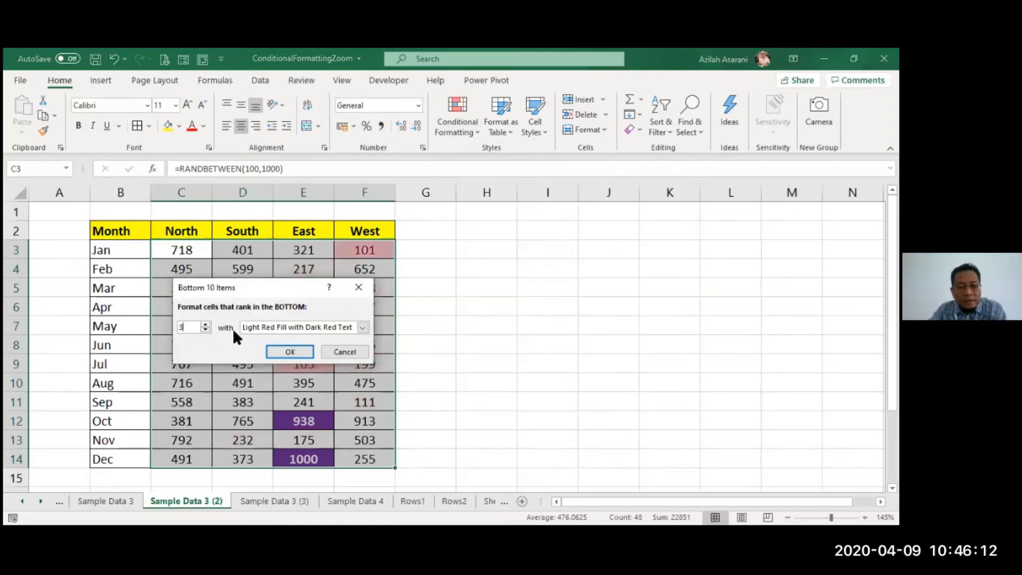
left_click(313, 328)
left_click(267, 387)
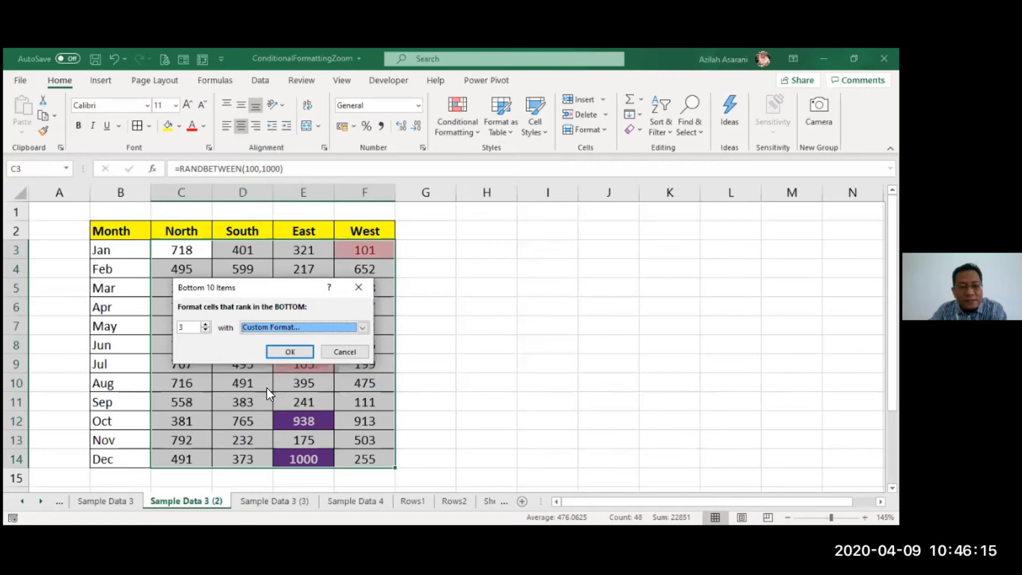
- Give the bottom 3 format a two-color horizontal gradient fill, gold at the edges and blue in the middle
left_click(232, 177)
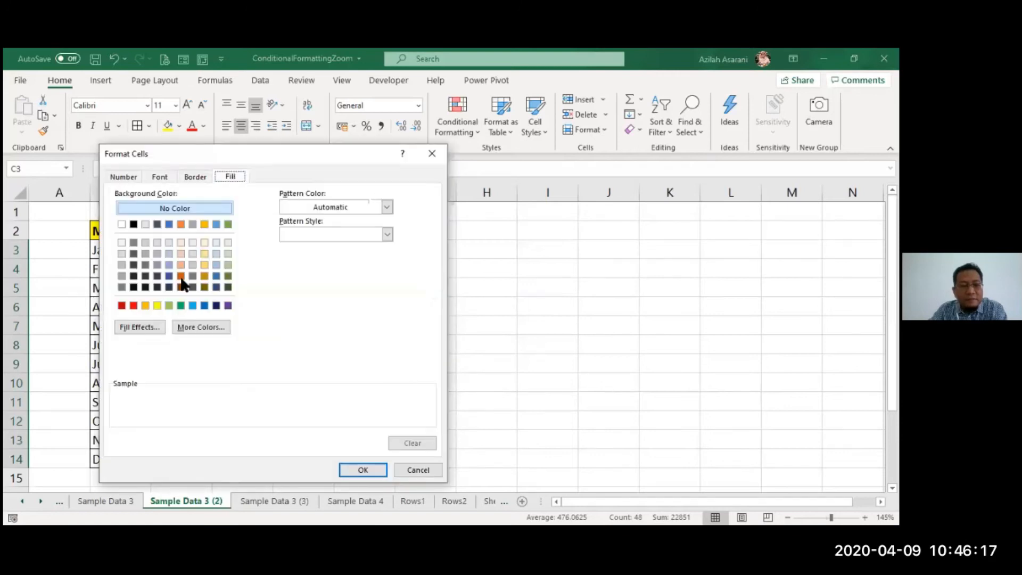
left_click(159, 329)
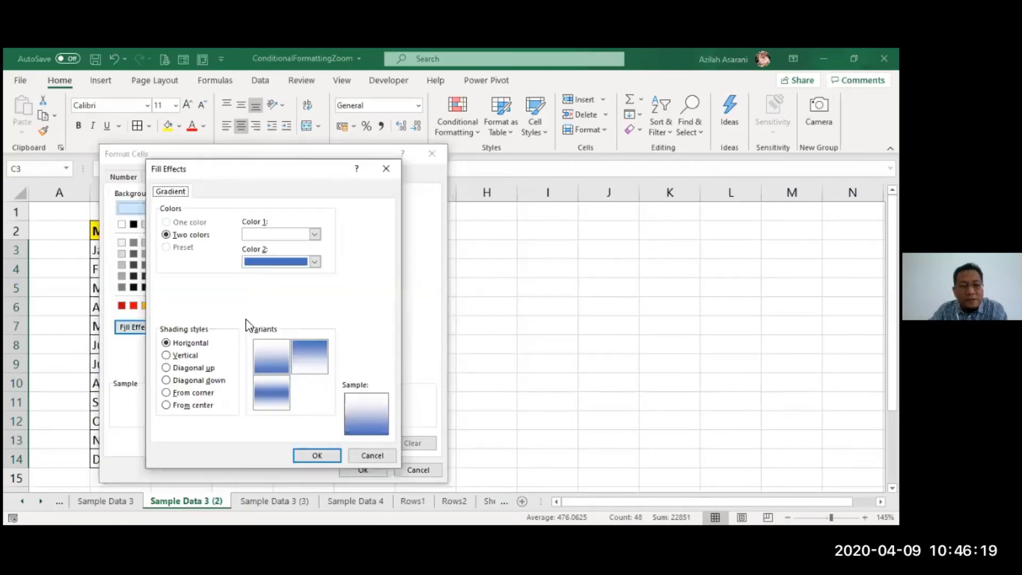
left_click(311, 363)
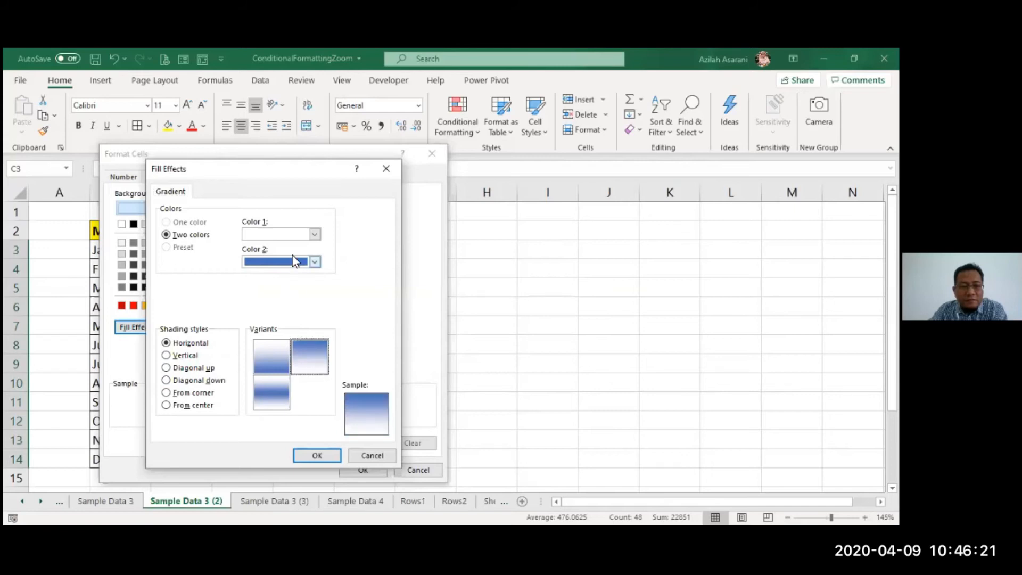
left_click(315, 235)
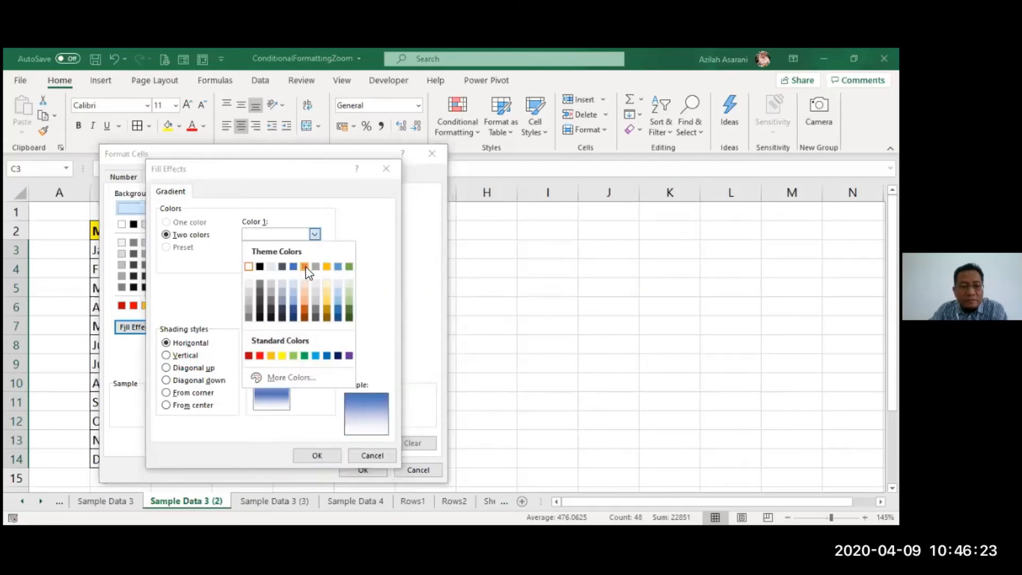
left_click(329, 266)
left_click(268, 394)
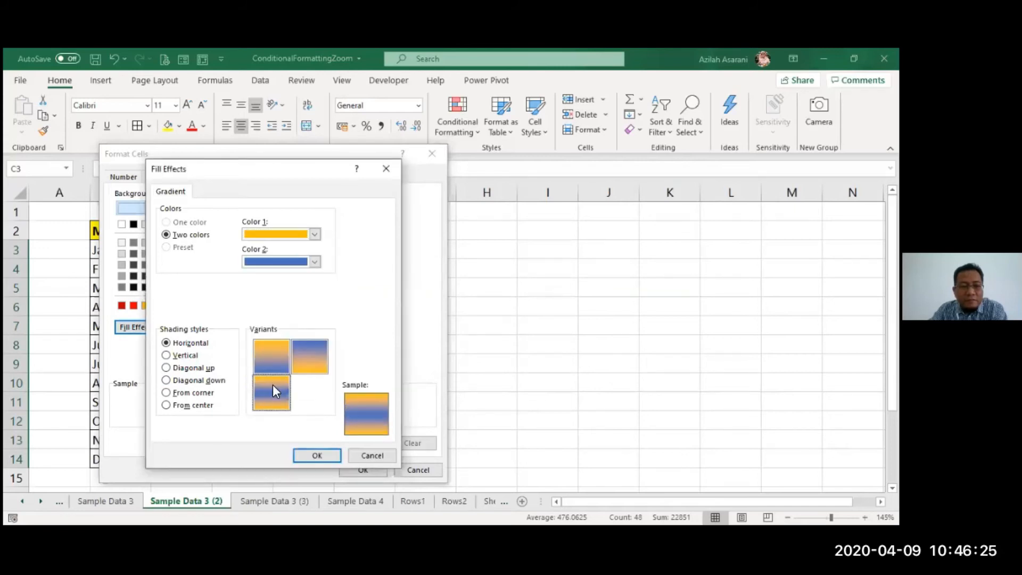
left_click(327, 455)
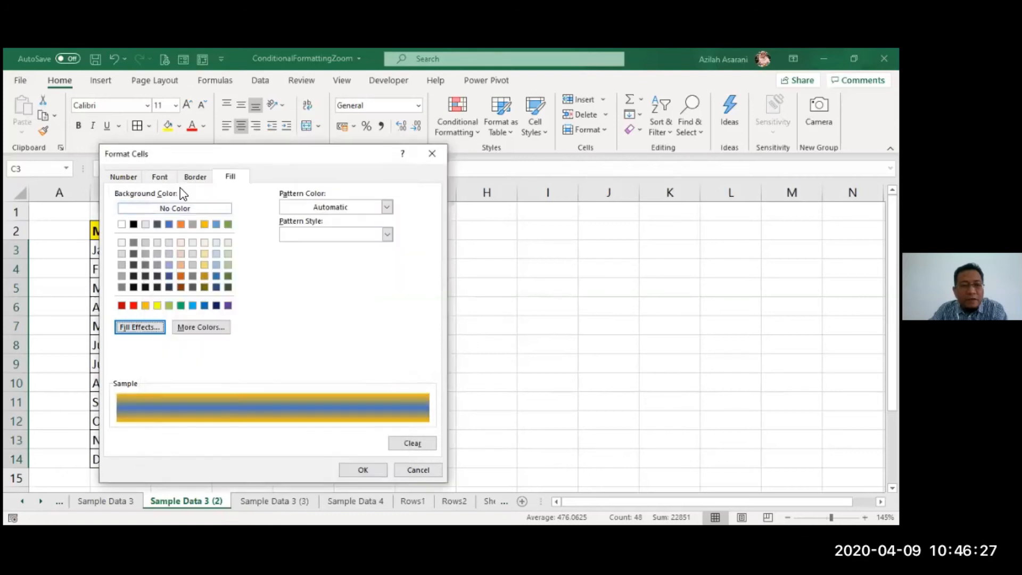
- Set the bottom 3 font to bold black, apply the rule and deselect the table
left_click(159, 177)
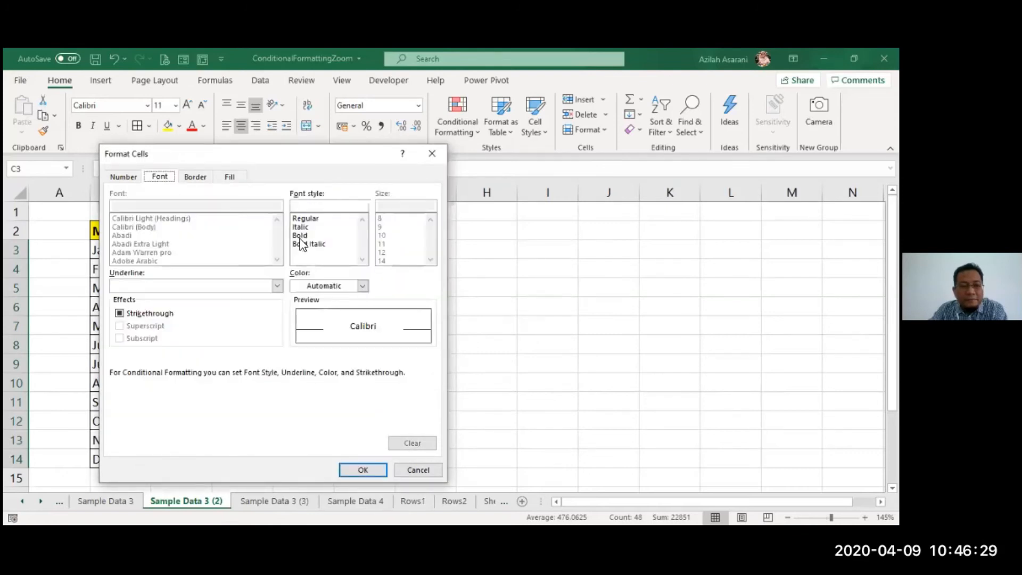
left_click(301, 235)
left_click(314, 288)
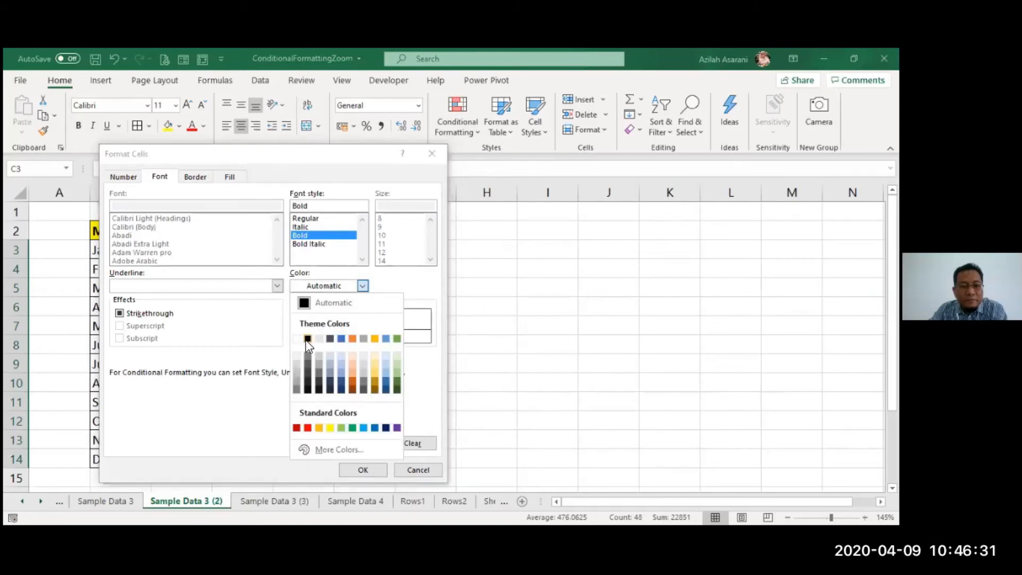
left_click(307, 339)
left_click(375, 472)
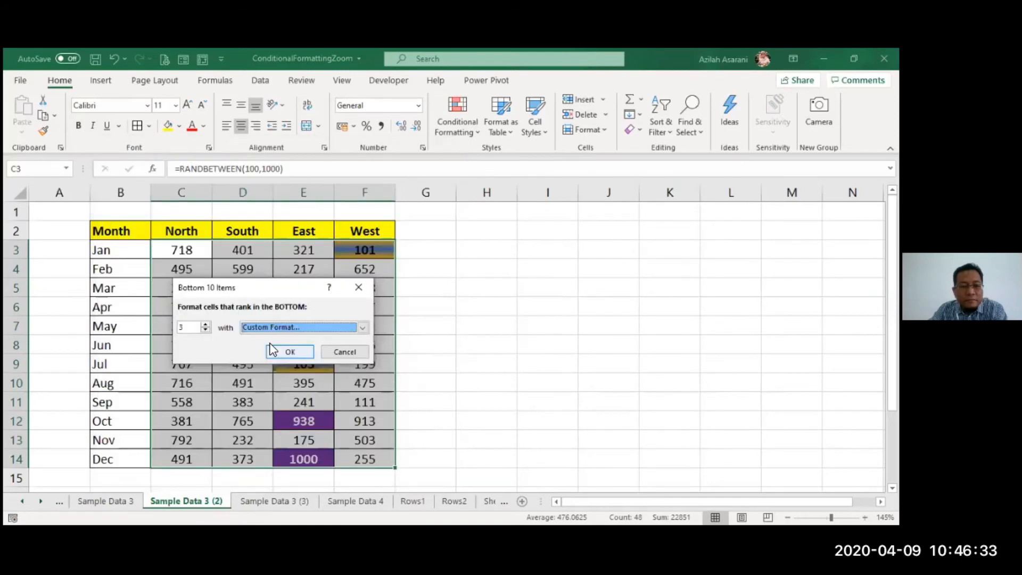
left_click(312, 351)
left_click(450, 345)
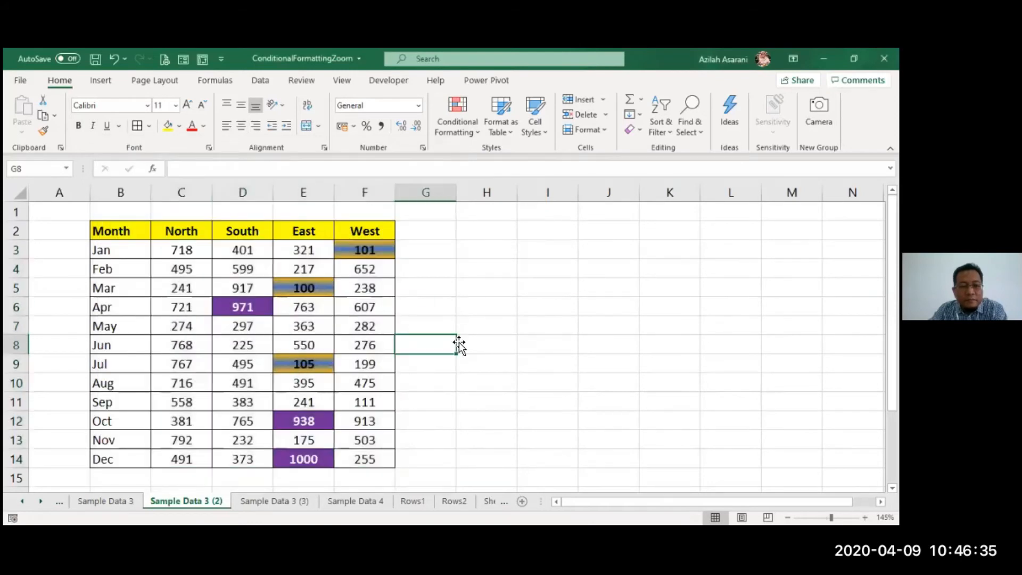
left_click_drag(189, 253, 356, 457)
left_click(99, 80)
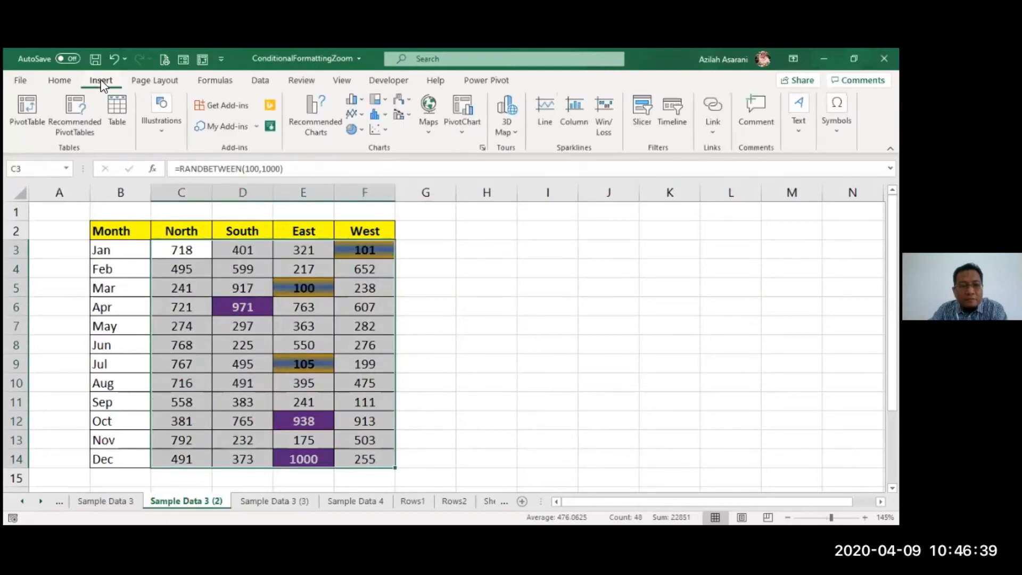
left_click(353, 100)
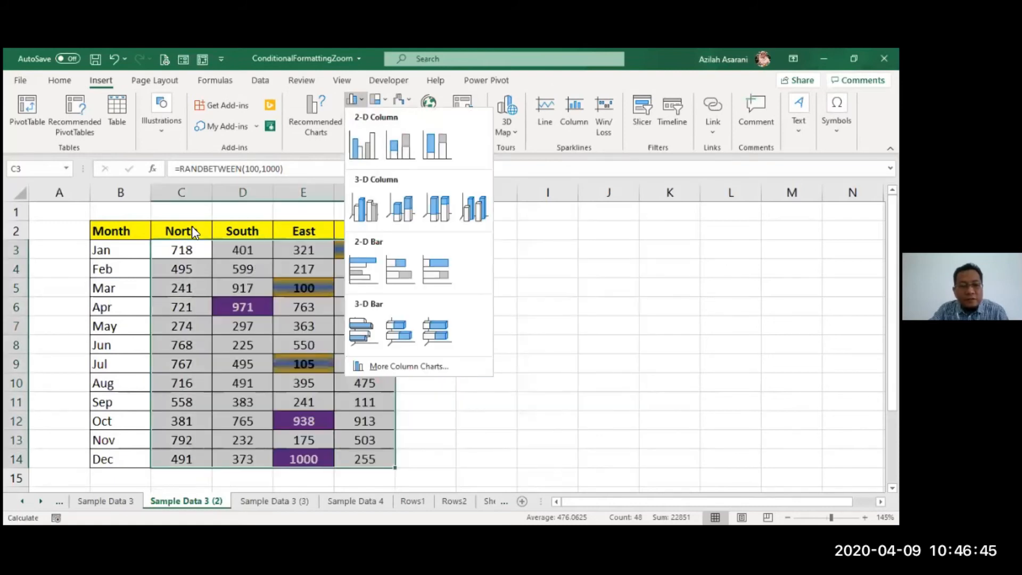
left_click_drag(190, 229, 246, 290)
left_click_drag(234, 244, 372, 456)
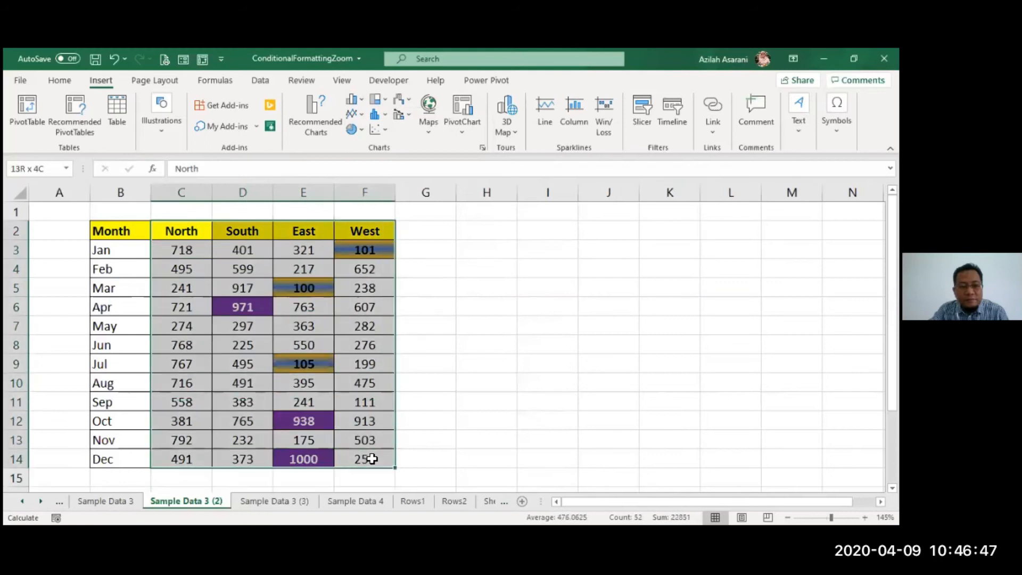
left_click(351, 101)
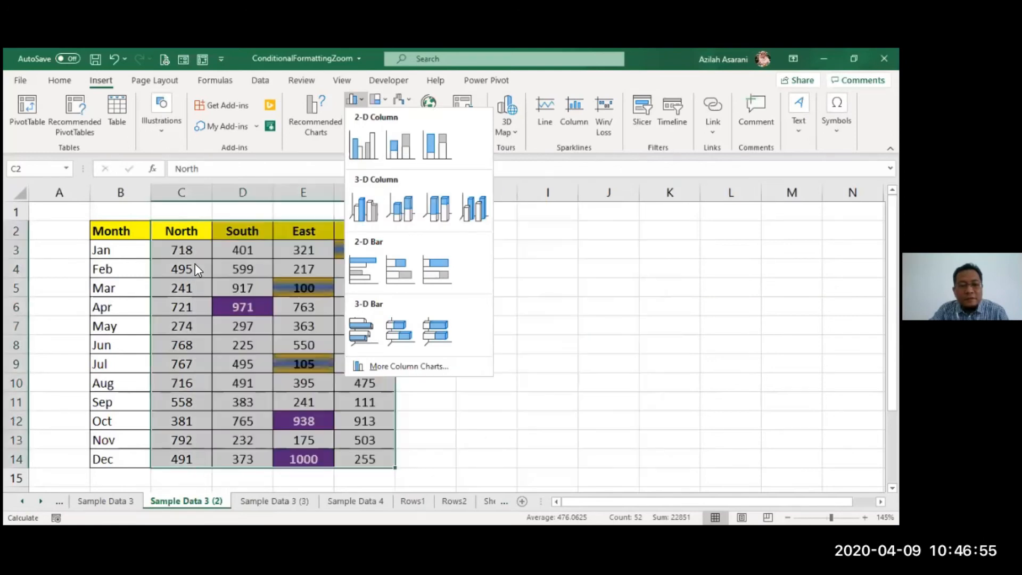
left_click(195, 264)
- Insert a 2-D clustered column chart from B2:F14 and place it beside the table, starting at column G
left_click_drag(118, 230, 354, 459)
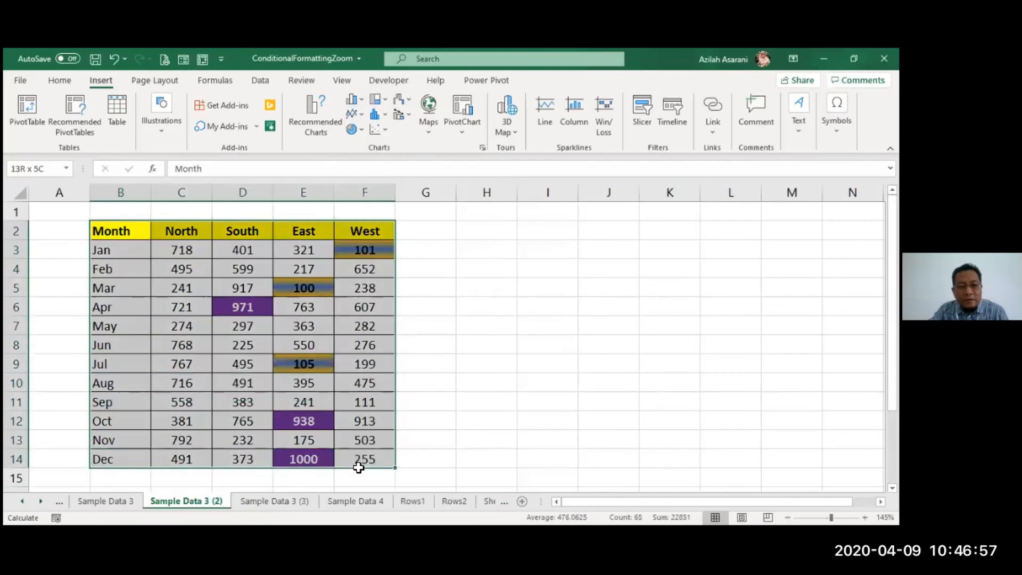
left_click(353, 100)
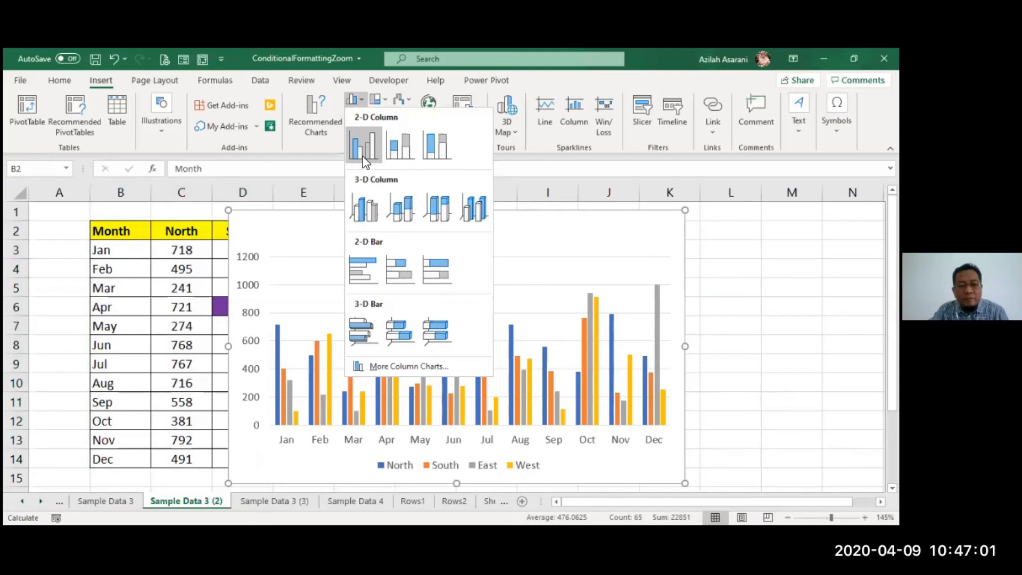
left_click(365, 160)
left_click_drag(317, 219, 474, 230)
left_click(321, 316)
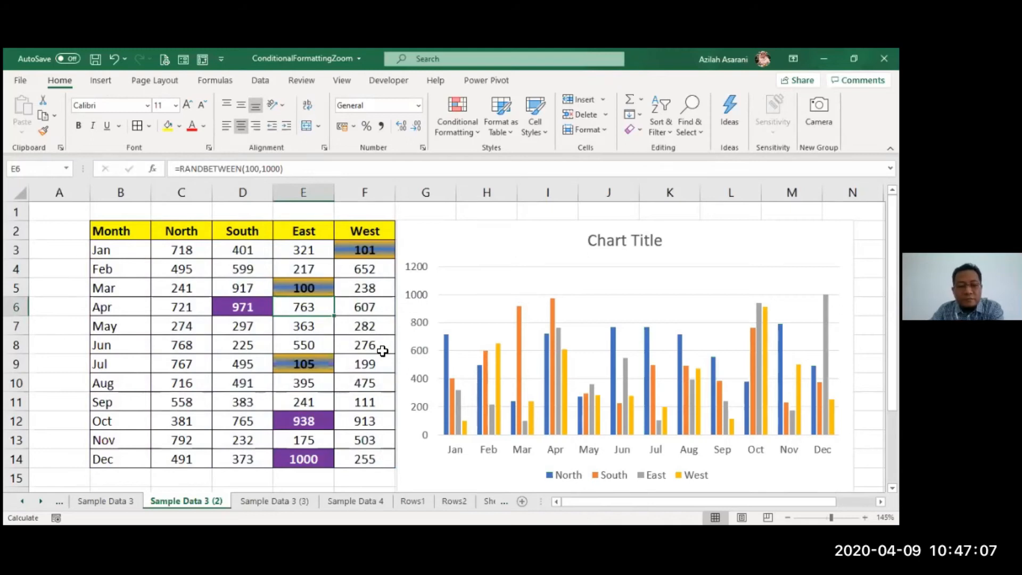
- Recalculate the random figures several times to examine how the table-wide top and bottom 3 highlights and the column chart respond
key("F9")
key("F9")
key("F9")
key("F9")
key("F9")
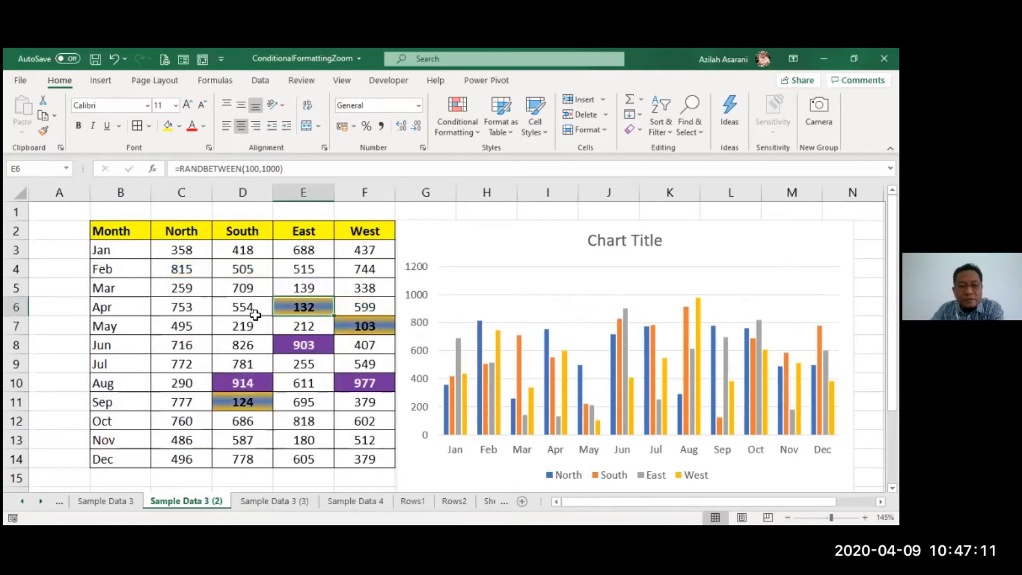
key("F9")
key("F9")
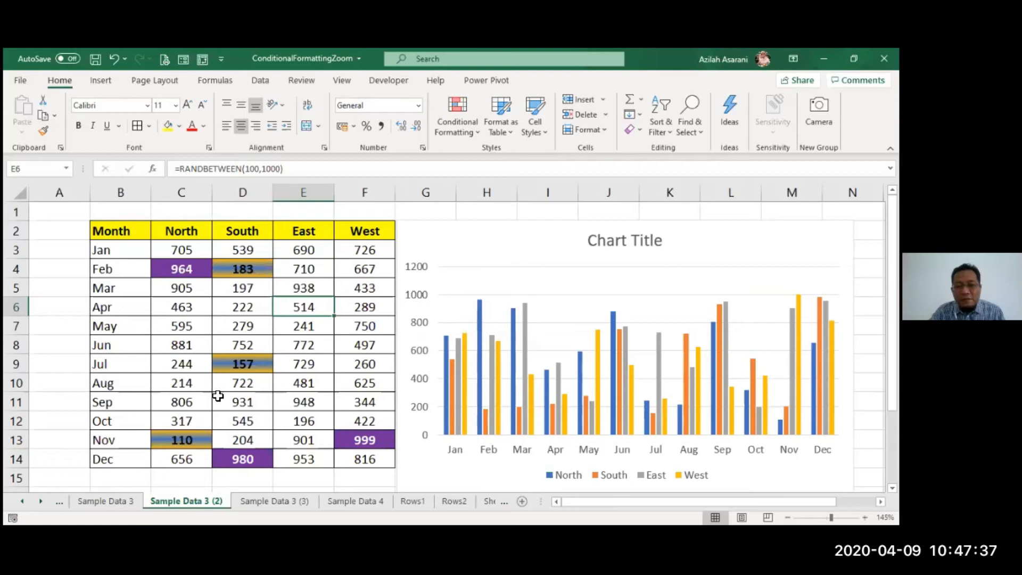
- Inspect the RANDBETWEEN formula in cell E5 and leave it as it is
left_click(318, 324)
double_click(301, 291)
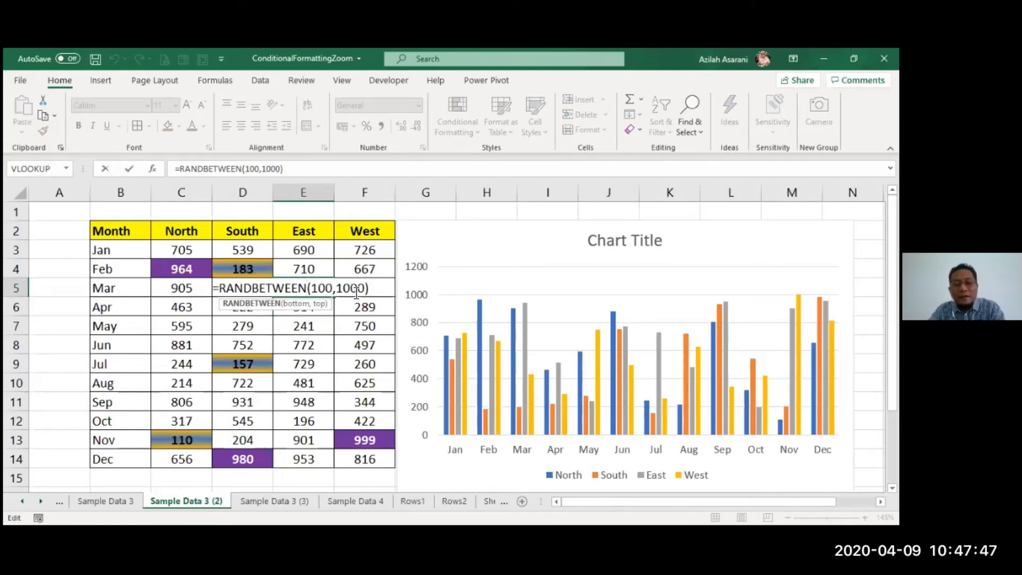
key("ctrl+Return")
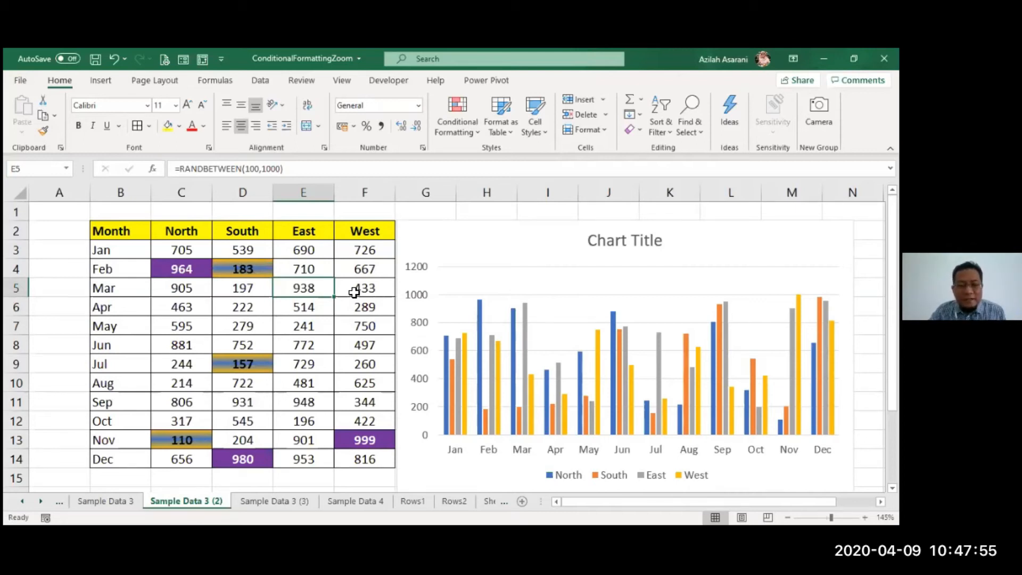
- Keep recalculating the sheet to watch the purple and gradient highlights move across the four regions along with the chart
key("F9")
key("F9")
key("F9")
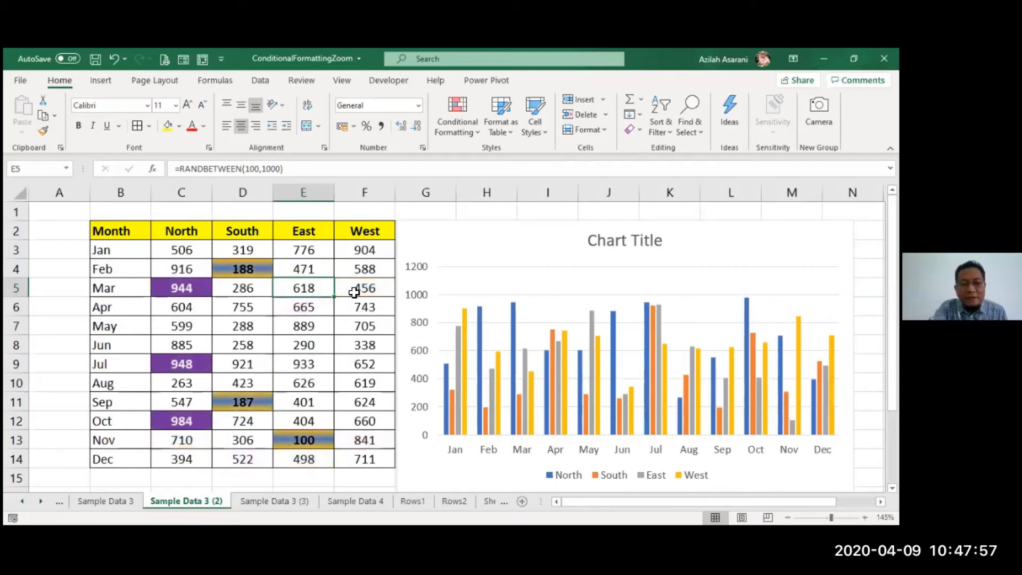
key("F9")
key("F9")
key("F9")
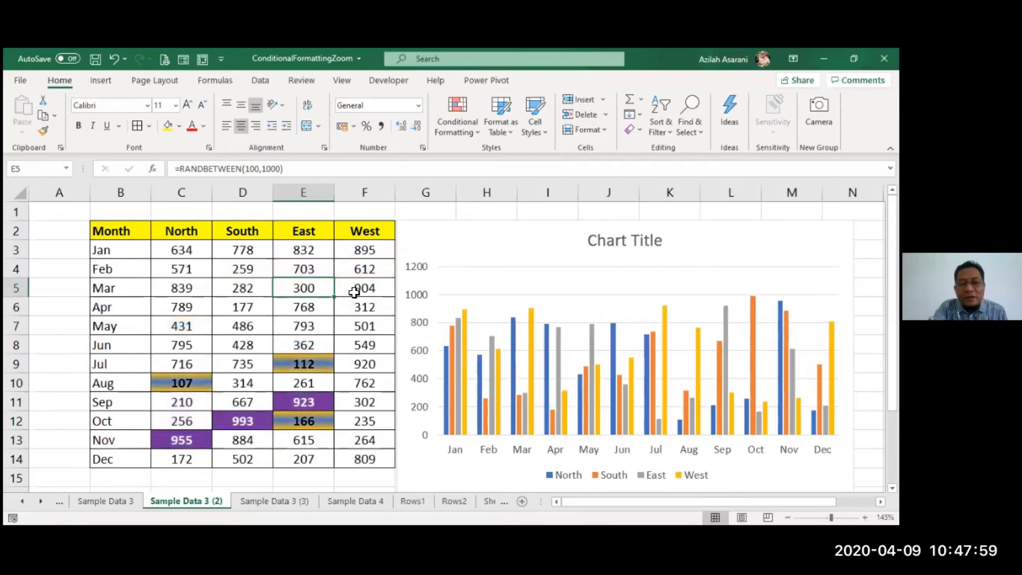
key("F9")
key("F9")
key("F9")
key("F9")
key("F9")
key("F9")
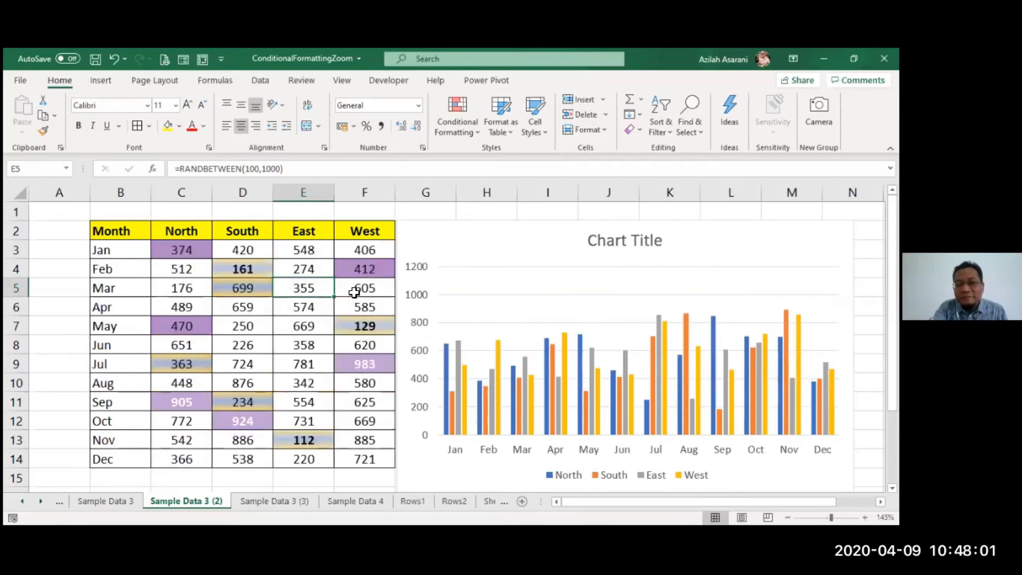
key("F9")
key("F9")
key("F9")
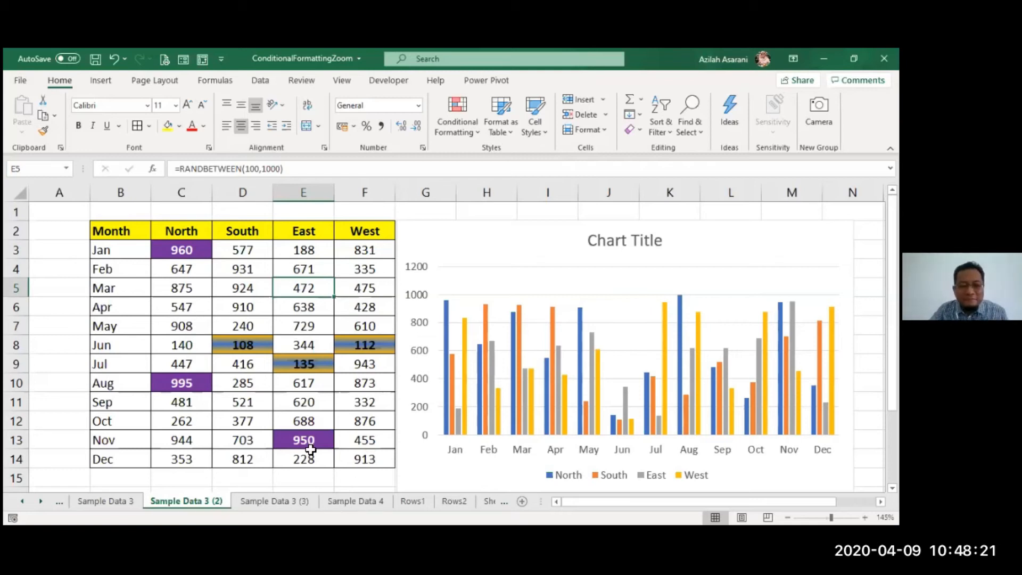
- Glance at the Sample Data 3 (3) sheet and switch to the Sample Data 4 sheet
left_click(276, 502)
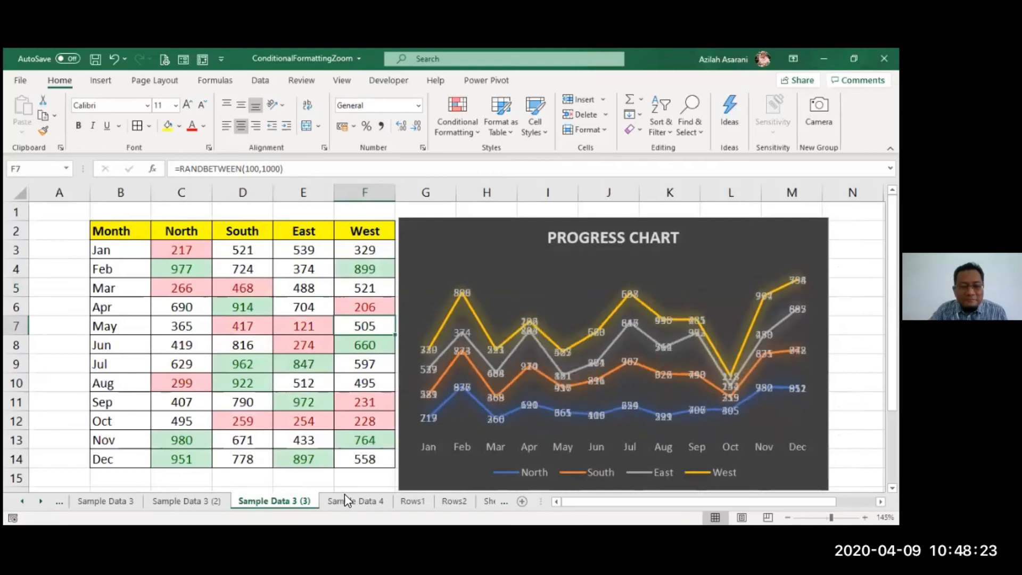
left_click(346, 500)
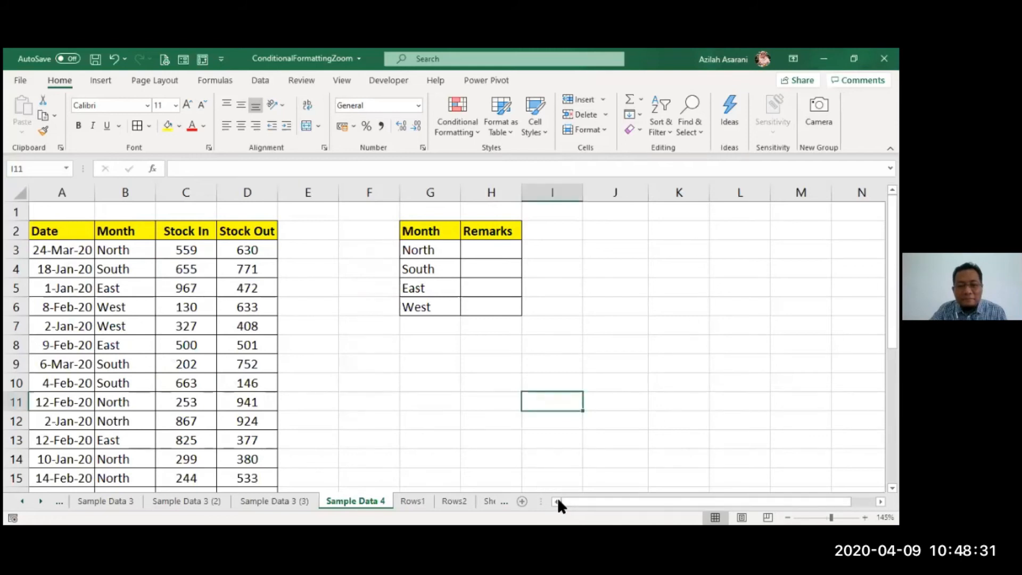
- Look over the Date, Month, Stock In and Stock Out columns of the stock table, including the formulas behind the figures
left_click(471, 475)
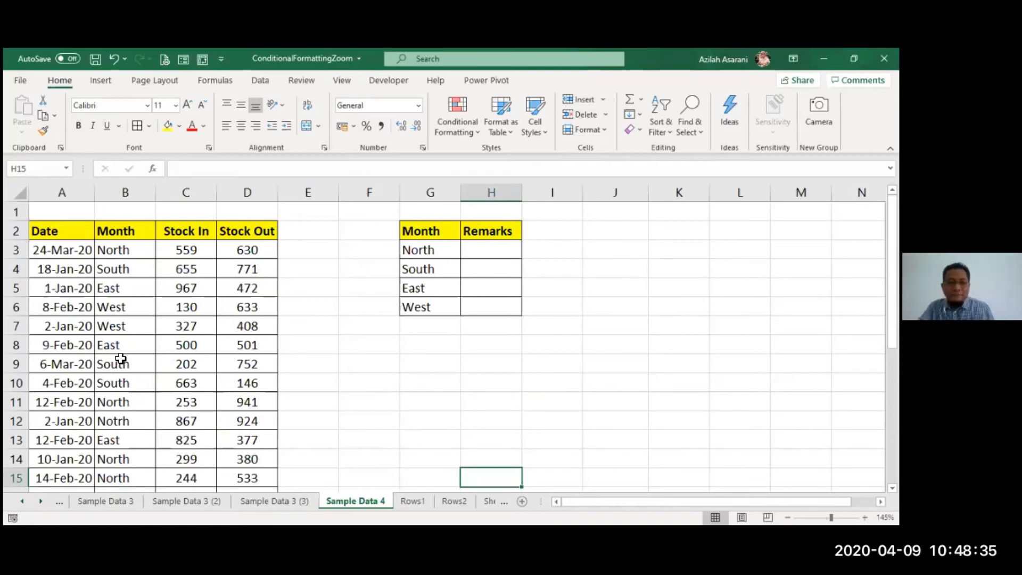
left_click(61, 343)
left_click(353, 369)
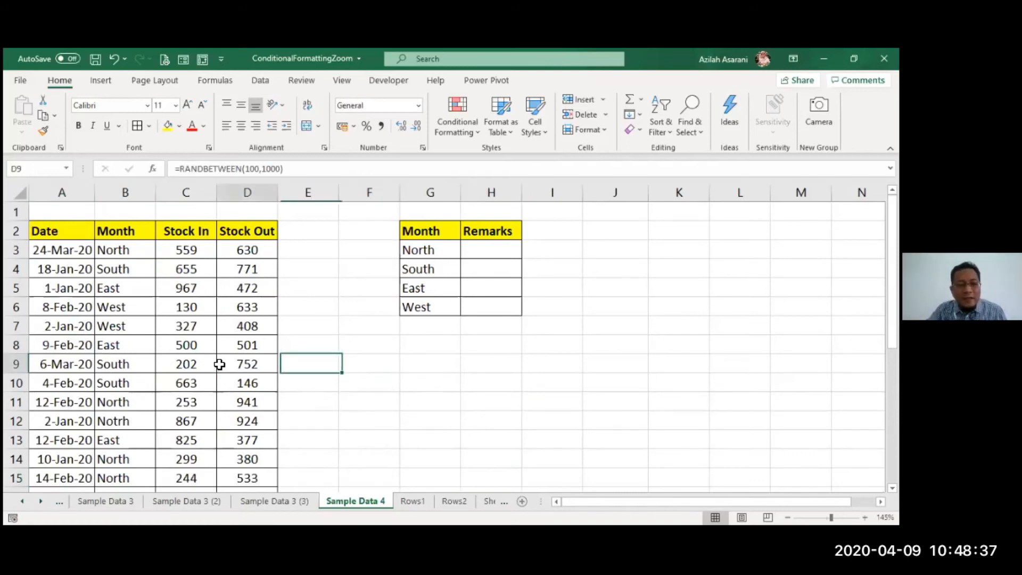
left_click(133, 345)
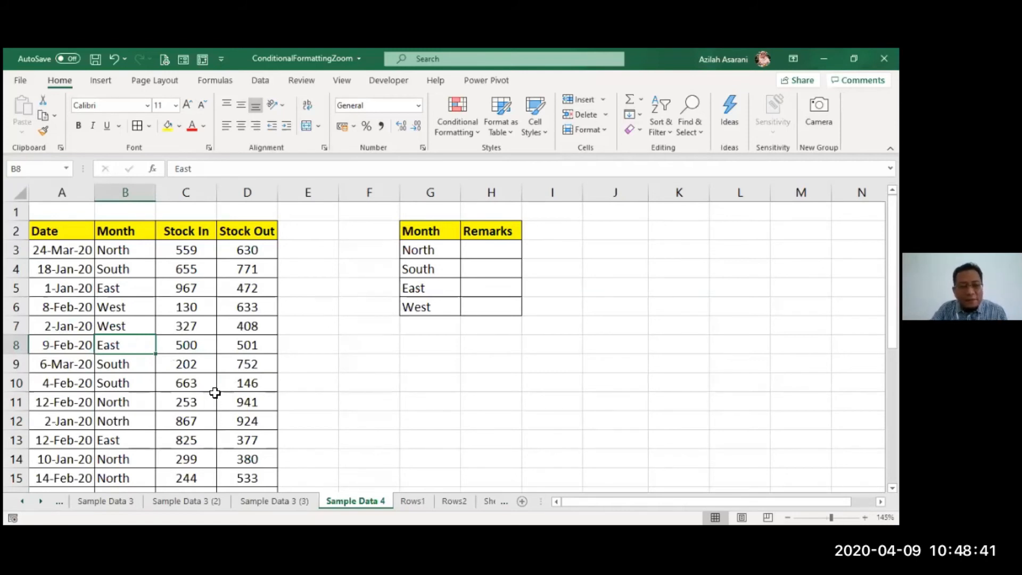
left_click(184, 399)
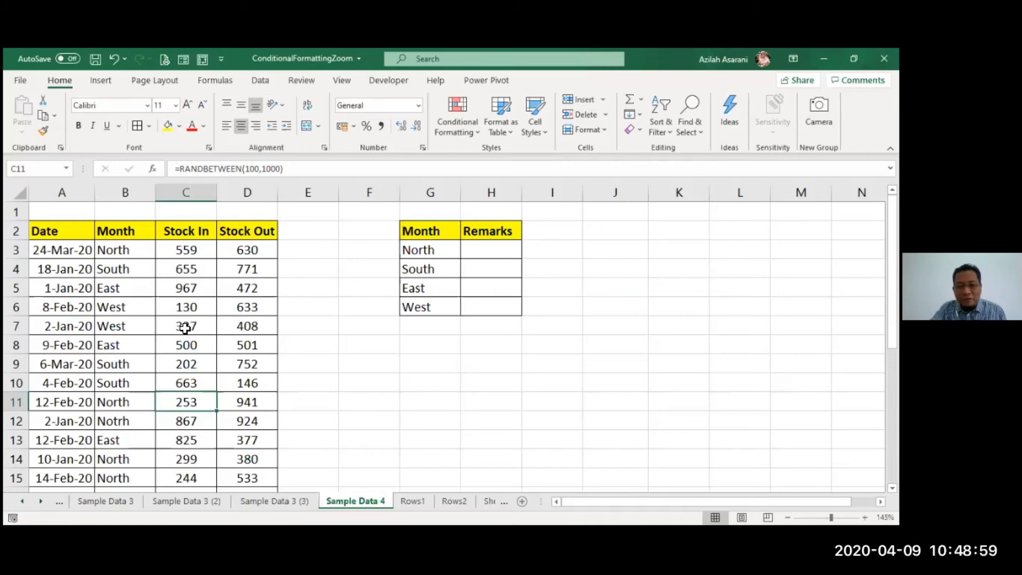
left_click(280, 333)
left_click(229, 343)
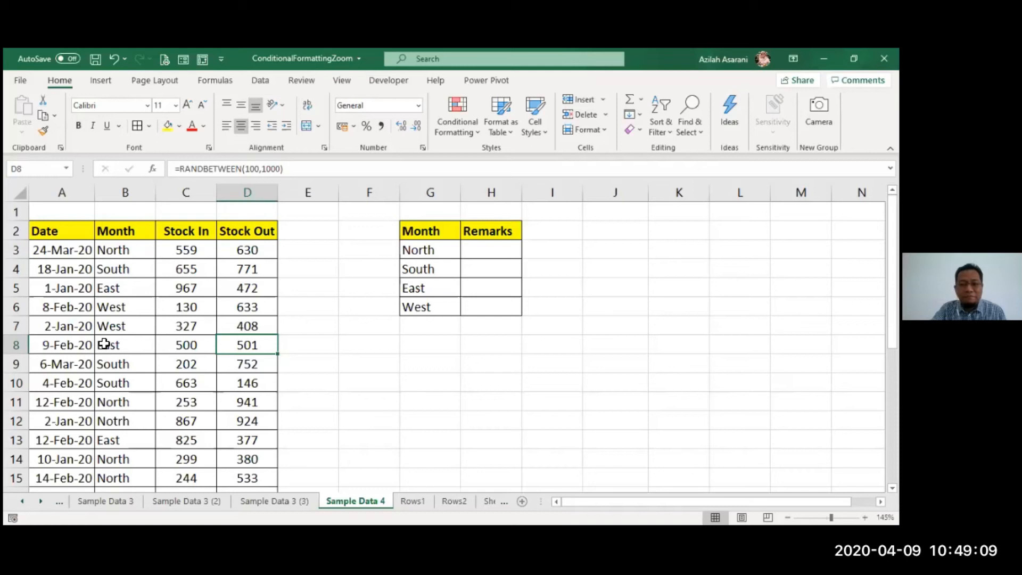
- Sort the stock table by the Date column from oldest to newest
left_click(77, 304)
left_click(260, 79)
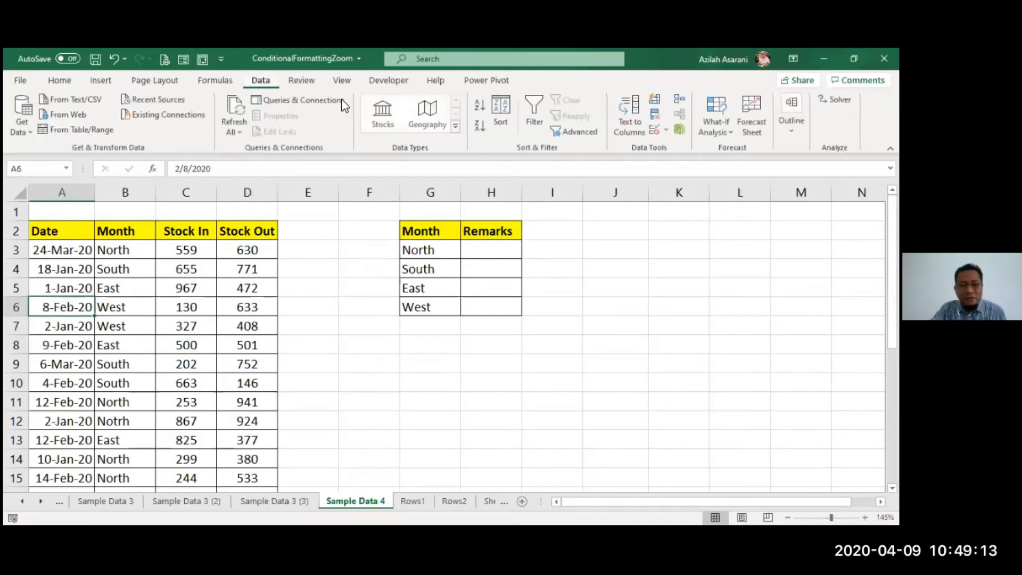
left_click(480, 105)
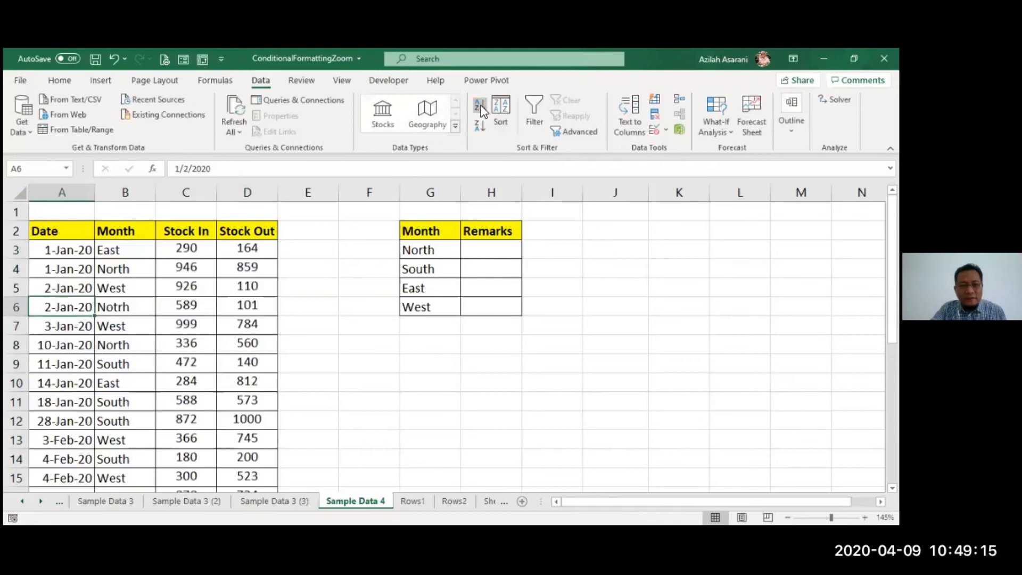
- Copy the Stock In and Stock Out headers into I2:J2 beside the Remarks header of the summary table
left_click(516, 365)
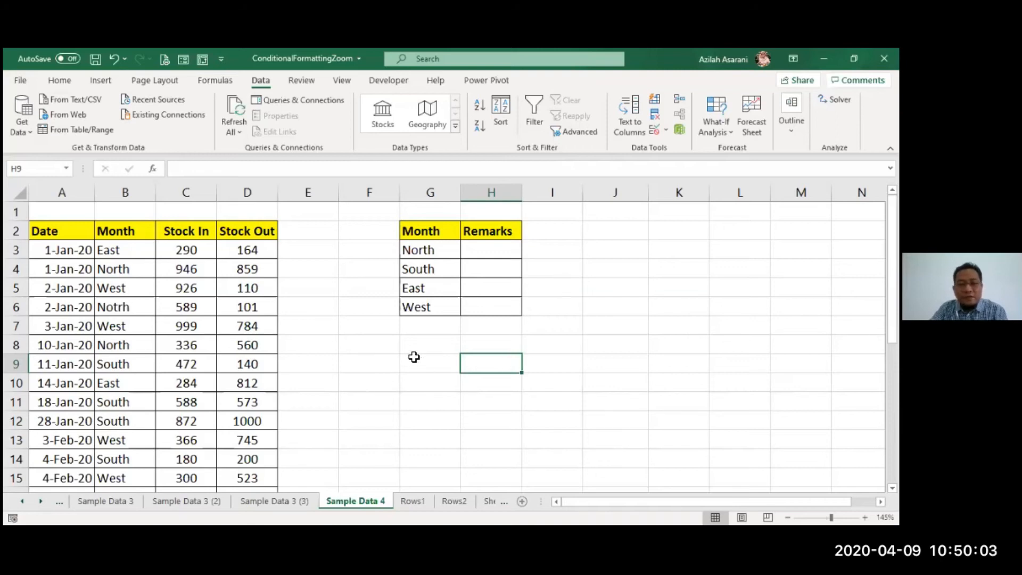
left_click(554, 255)
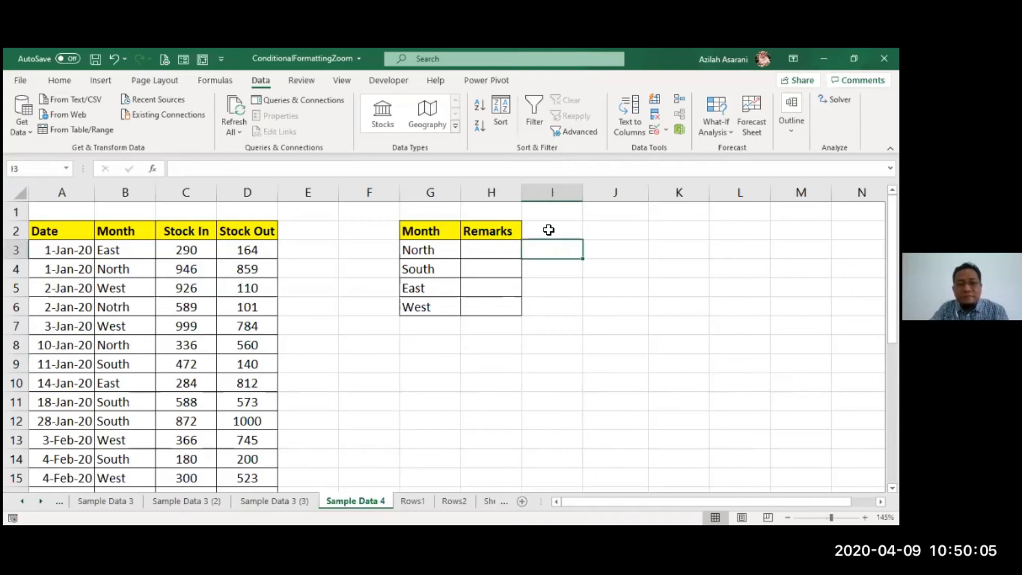
left_click_drag(214, 231, 602, 236)
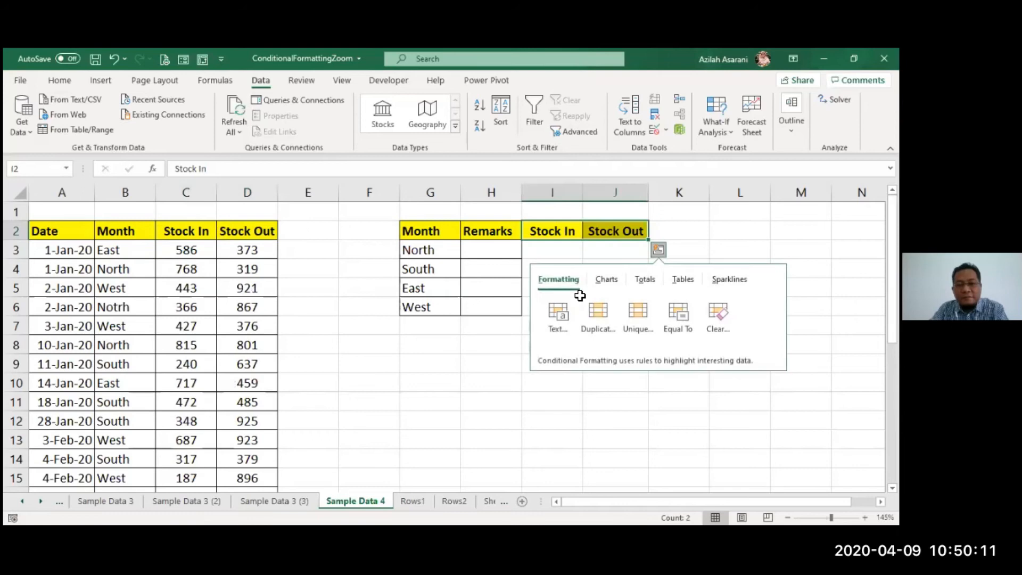
left_click(562, 256)
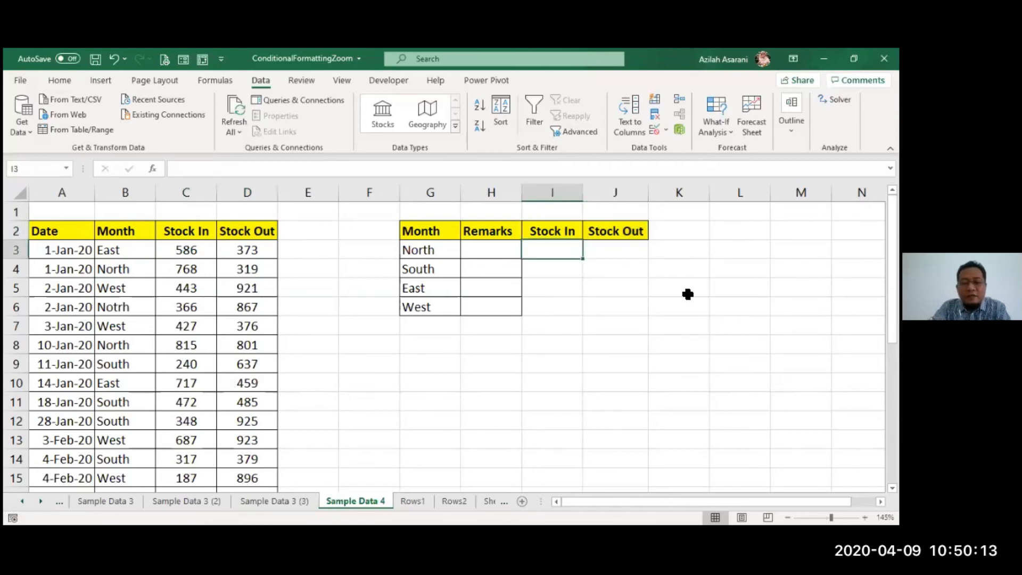
type("=")
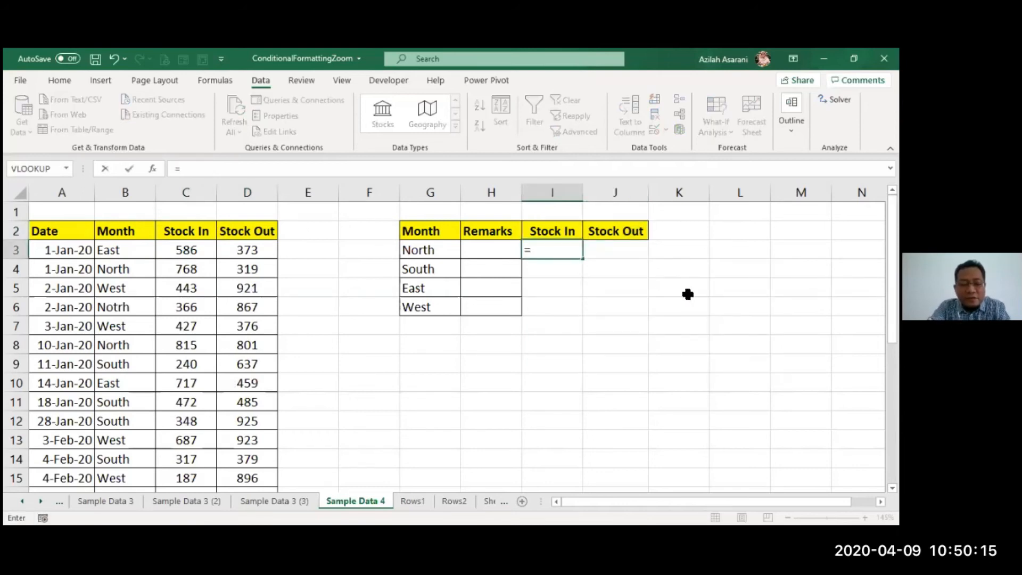
type("SUMIF")
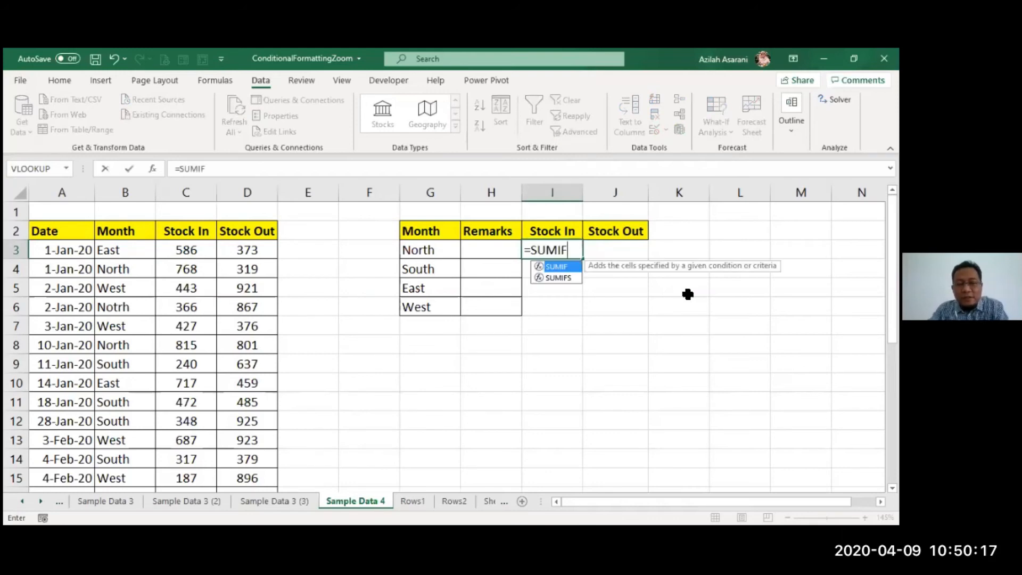
type("(")
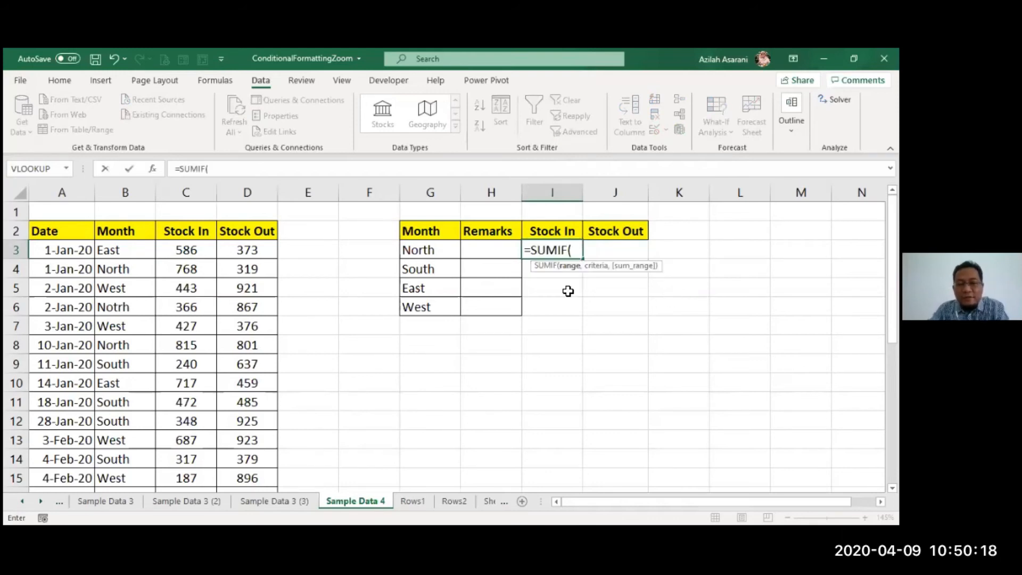
left_click(152, 169)
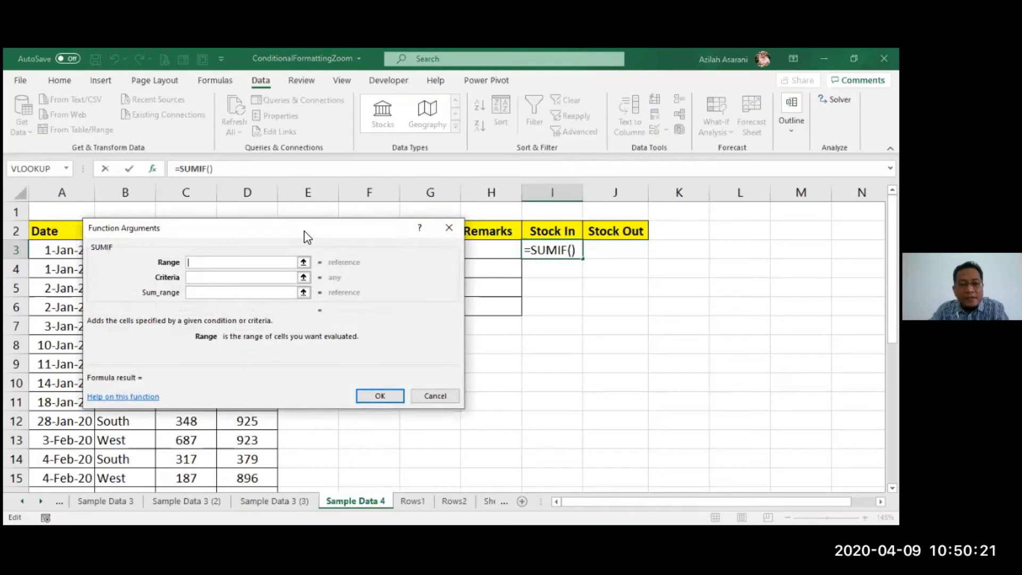
left_click_drag(305, 231, 452, 346)
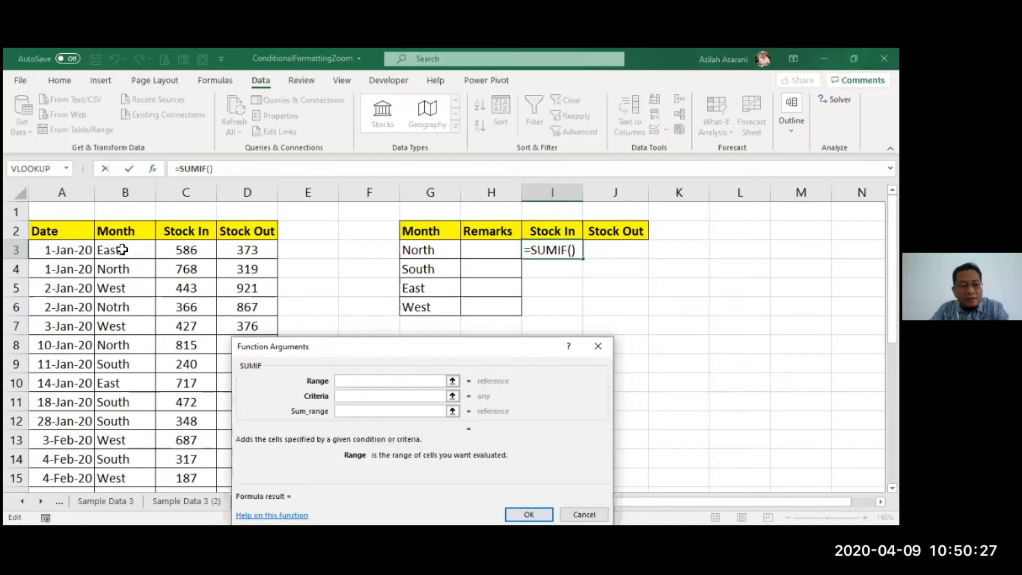
key("Escape")
- Rename the Month header in cell B2 of the stock table to Region
left_click(126, 228)
type("r")
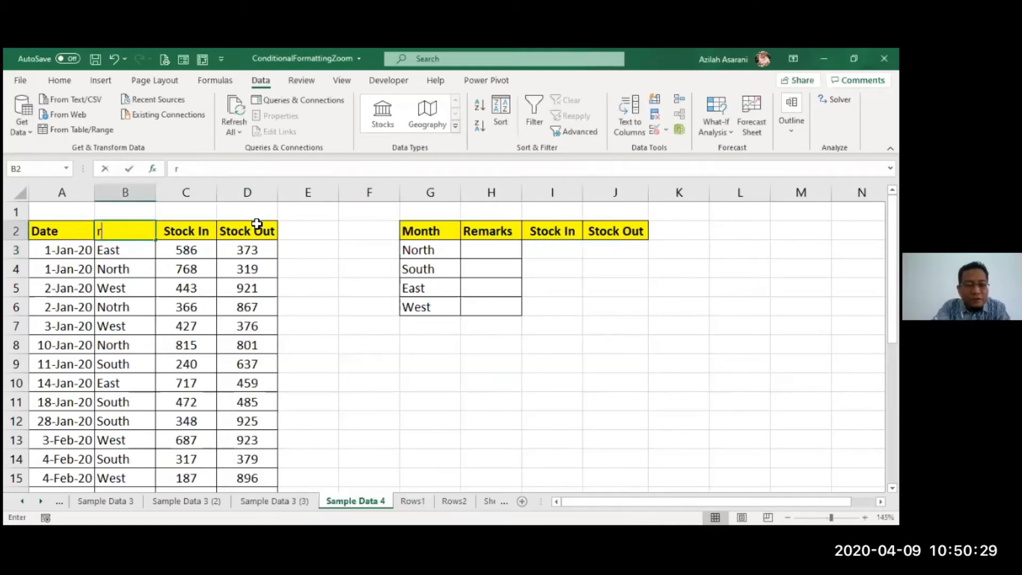
type("EGION")
key("BackSpace")
key("BackSpace")
key("BackSpace")
key("BackSpace")
key("BackSpace")
key("BackSpace")
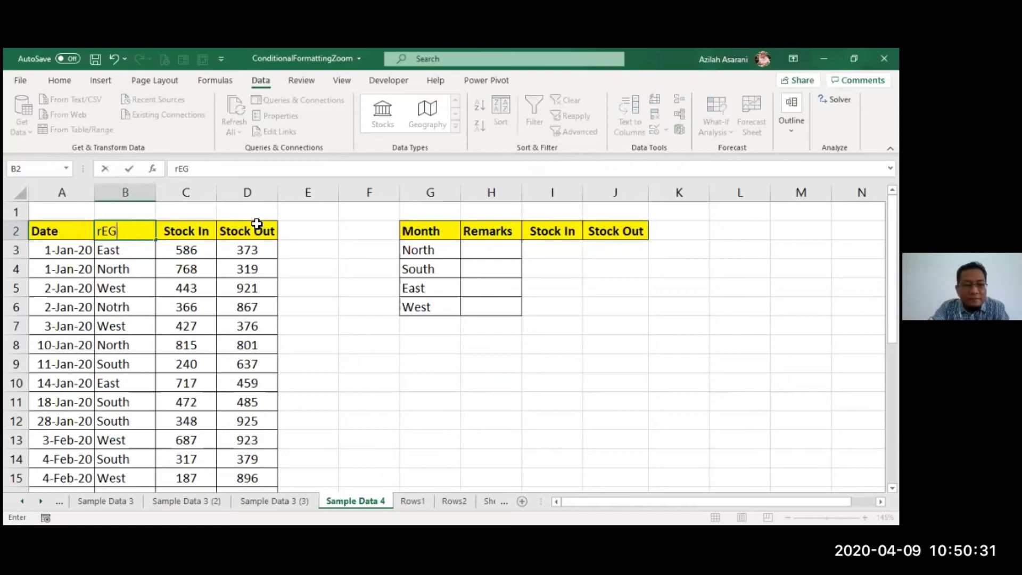
type("Regio")
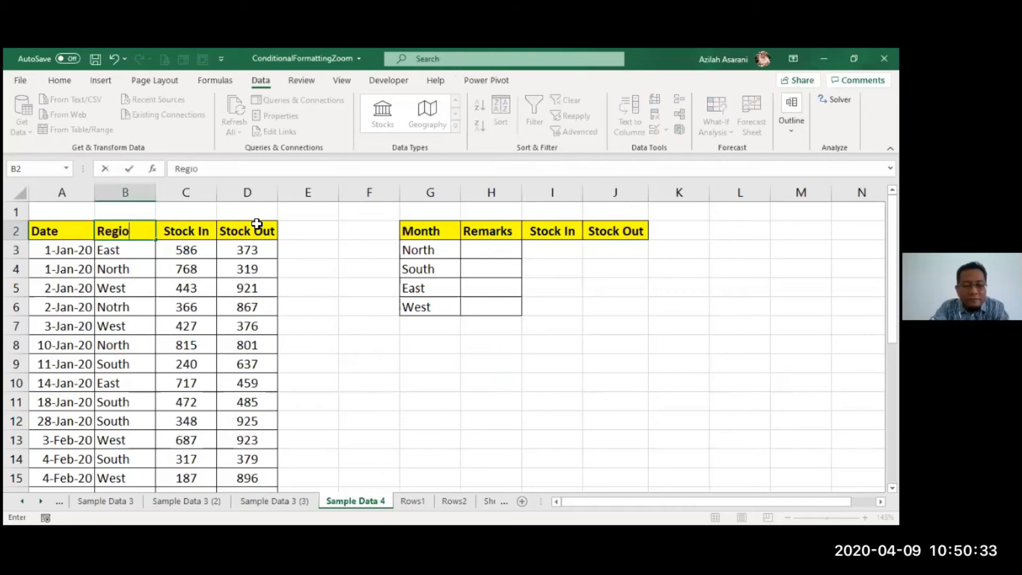
type("n")
- Enter a SUMIF formula in I3 for North's Stock In, with range B3:B28, criteria G3 and sum range C3
left_click(566, 245)
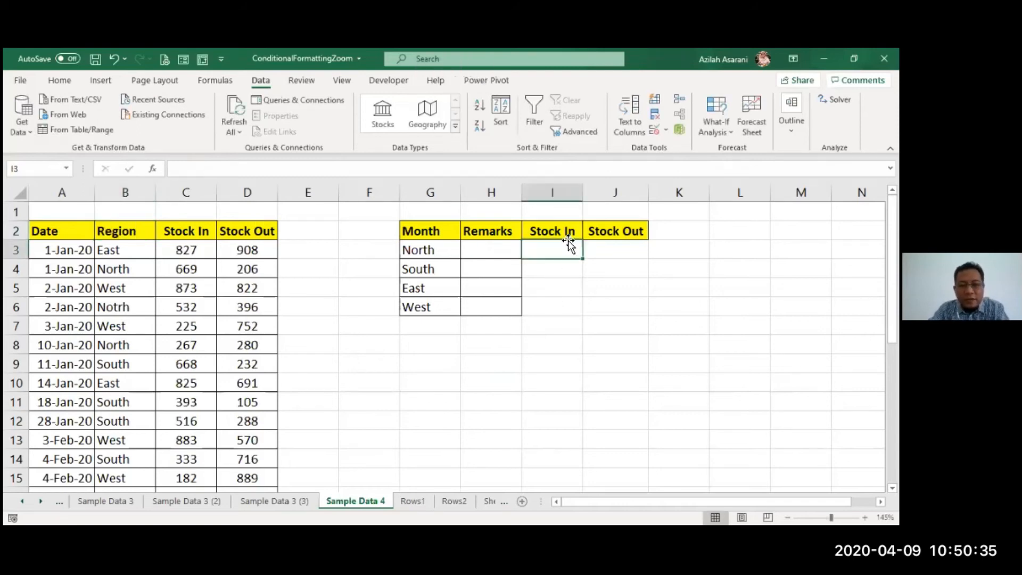
type("=")
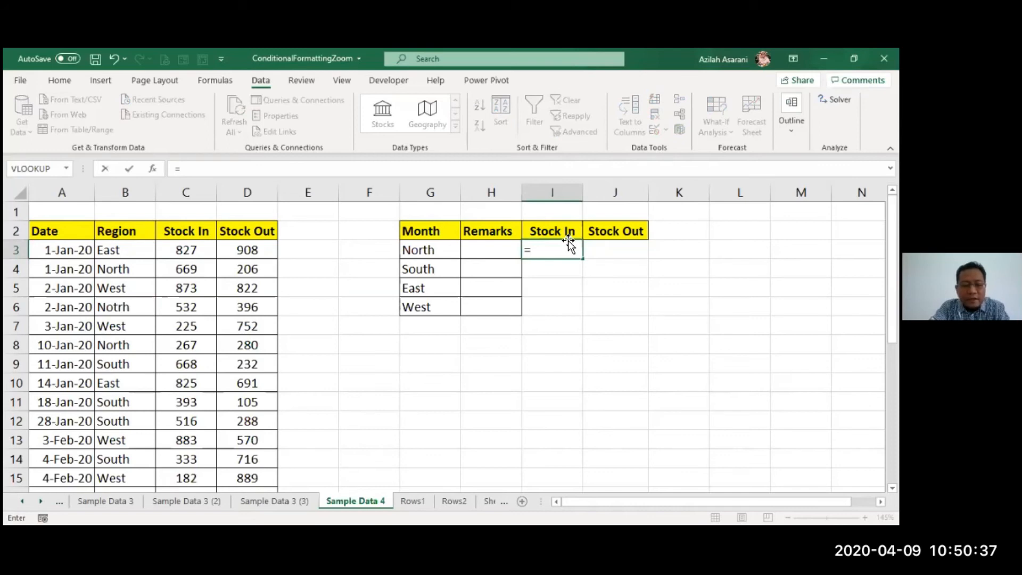
type("sumif")
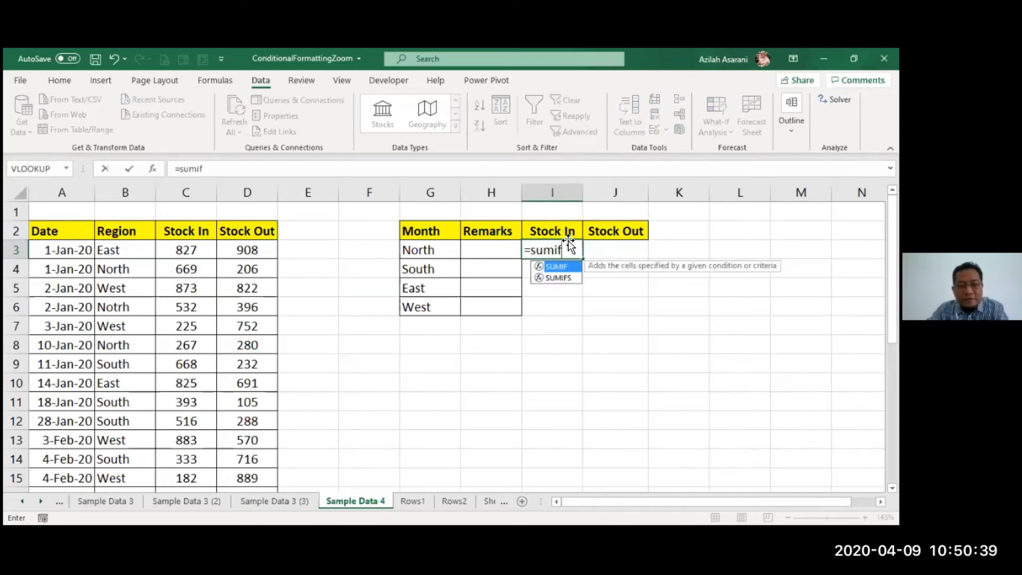
key("Tab")
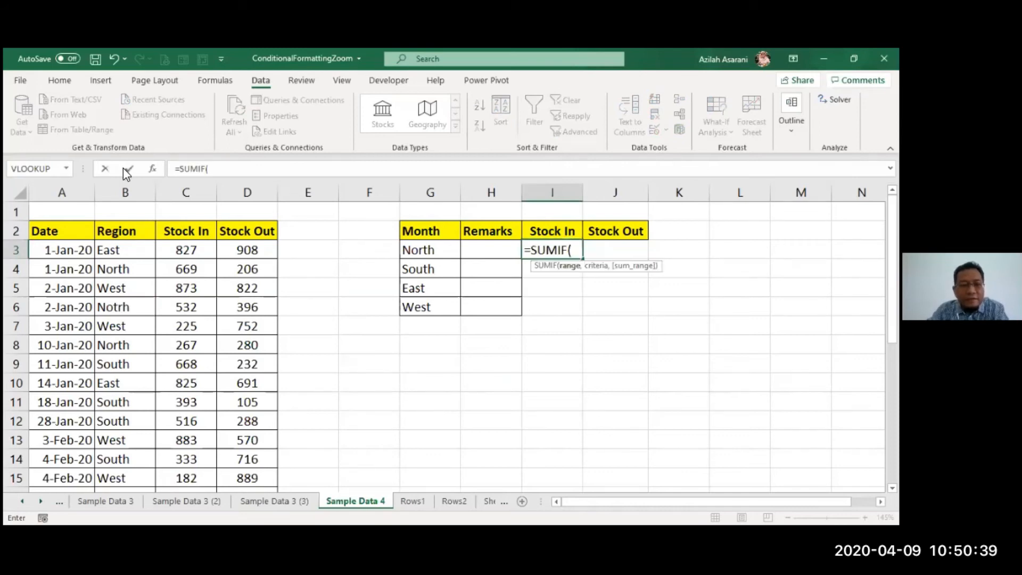
left_click(153, 168)
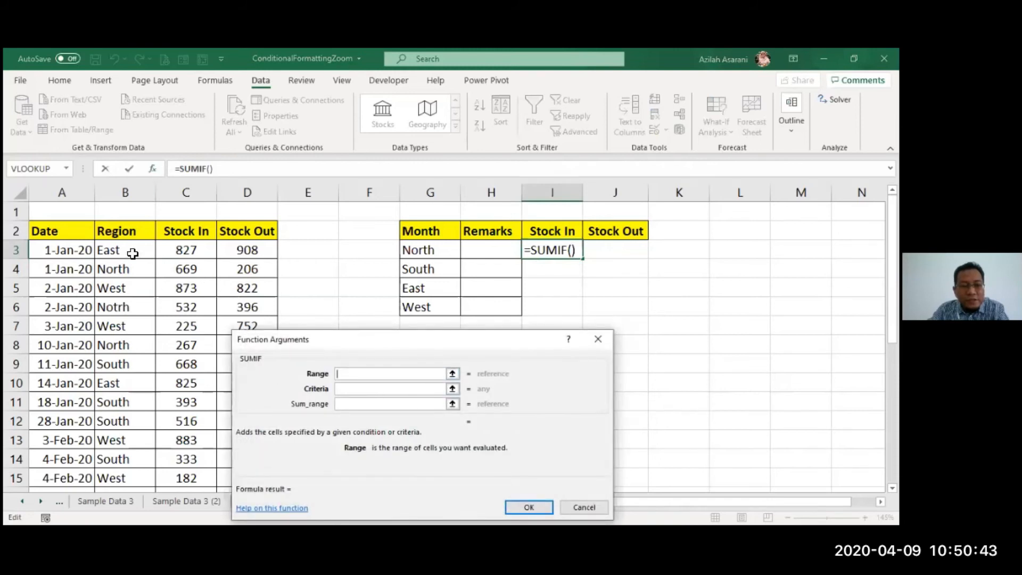
left_click_drag(134, 253, 137, 445)
scroll(481, 292, "up", 5)
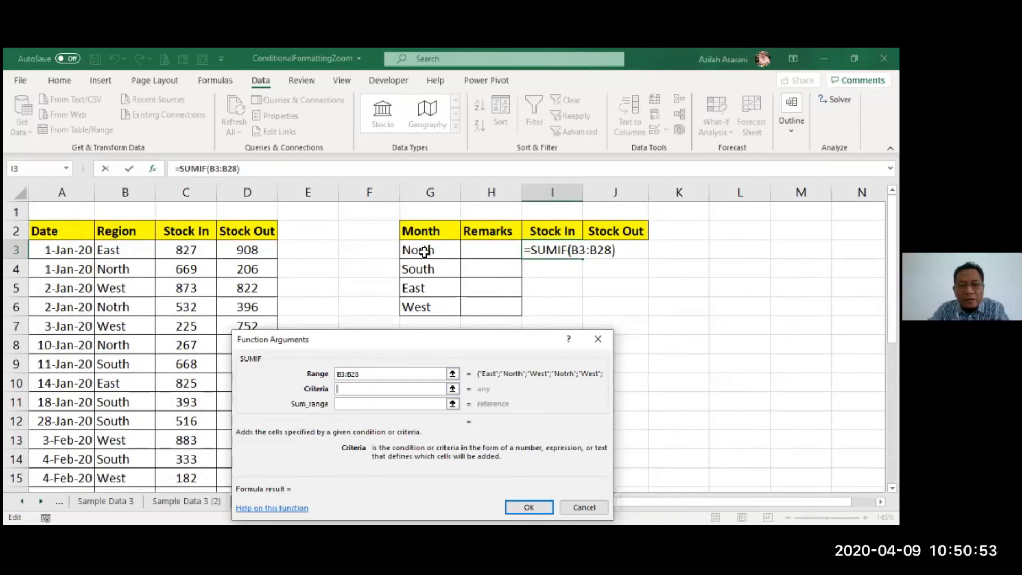
left_click(423, 251)
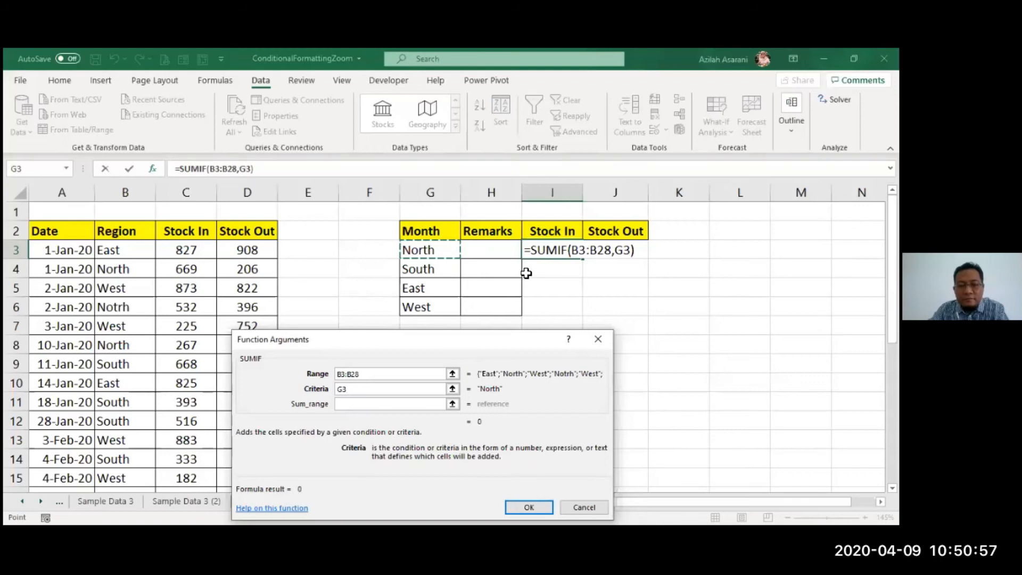
left_click(380, 404)
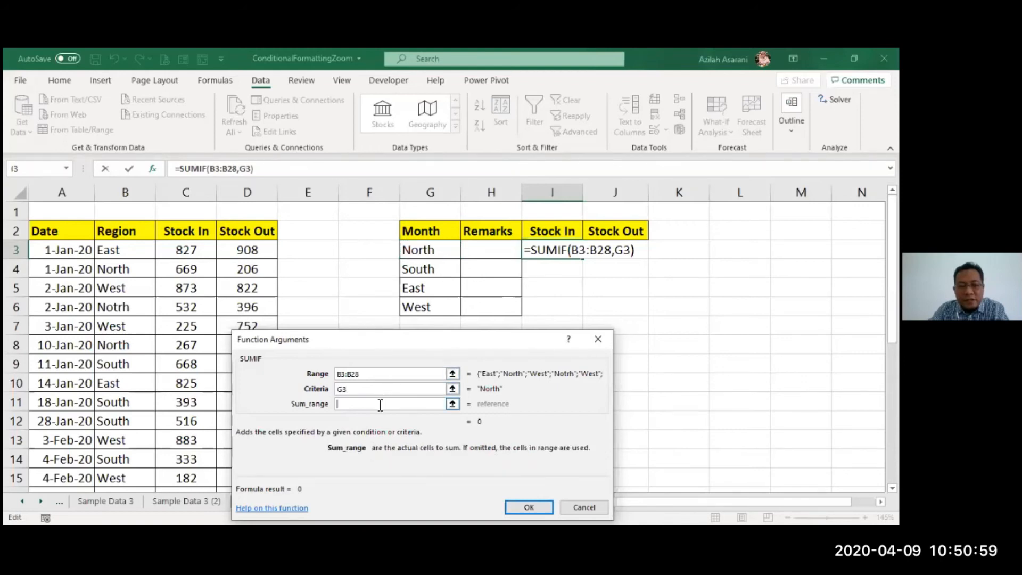
left_click(187, 252)
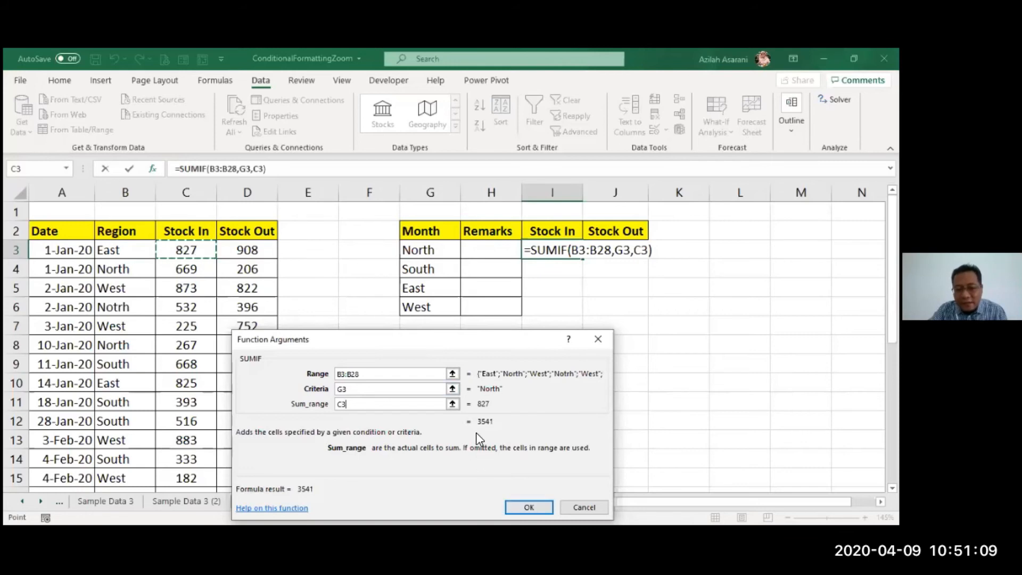
left_click(523, 510)
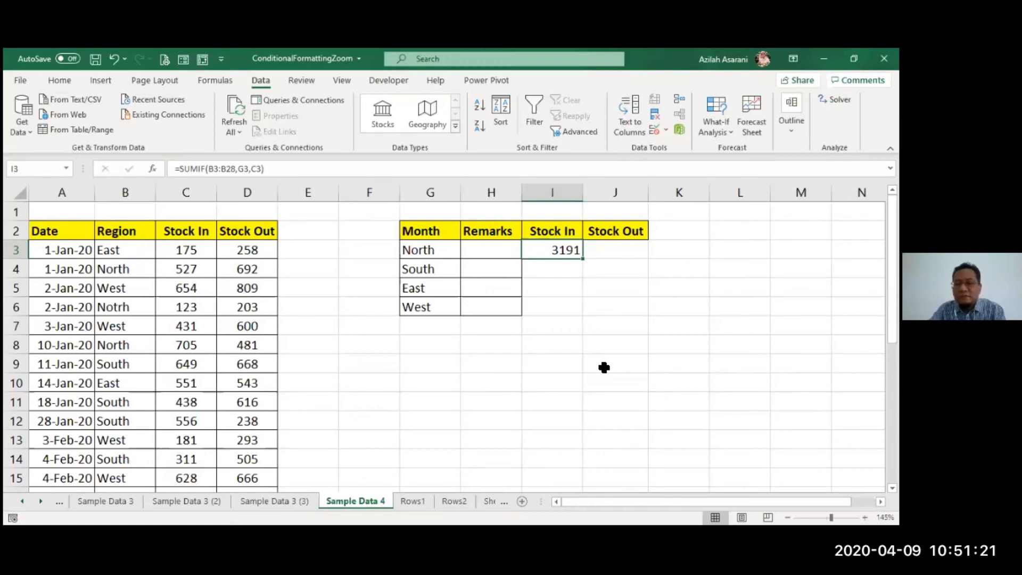
- Enter a SUMIF formula in J3 for North's Stock Out, with range B3:B28, criteria G3 and sum range D3
left_click(608, 250)
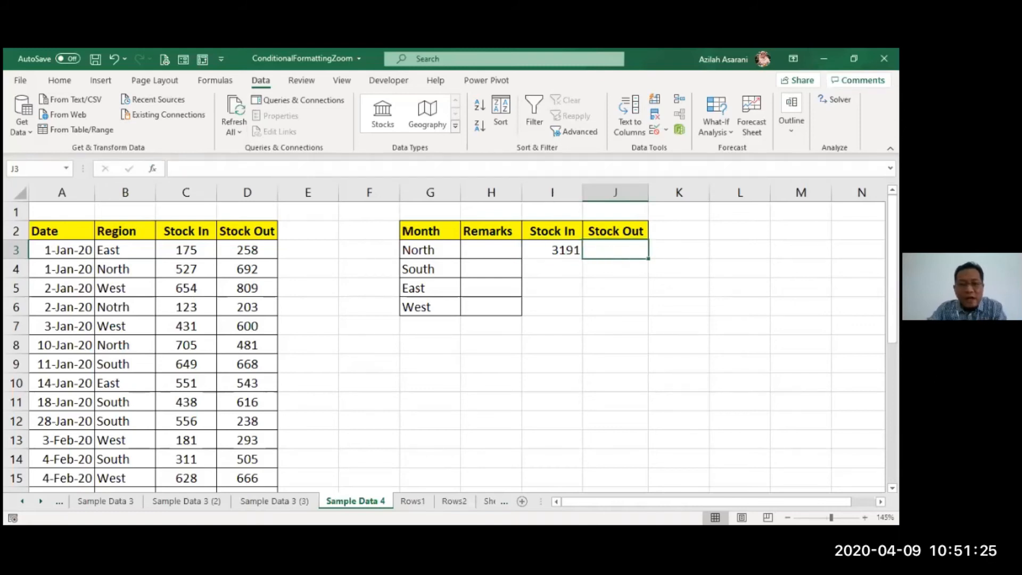
type("=")
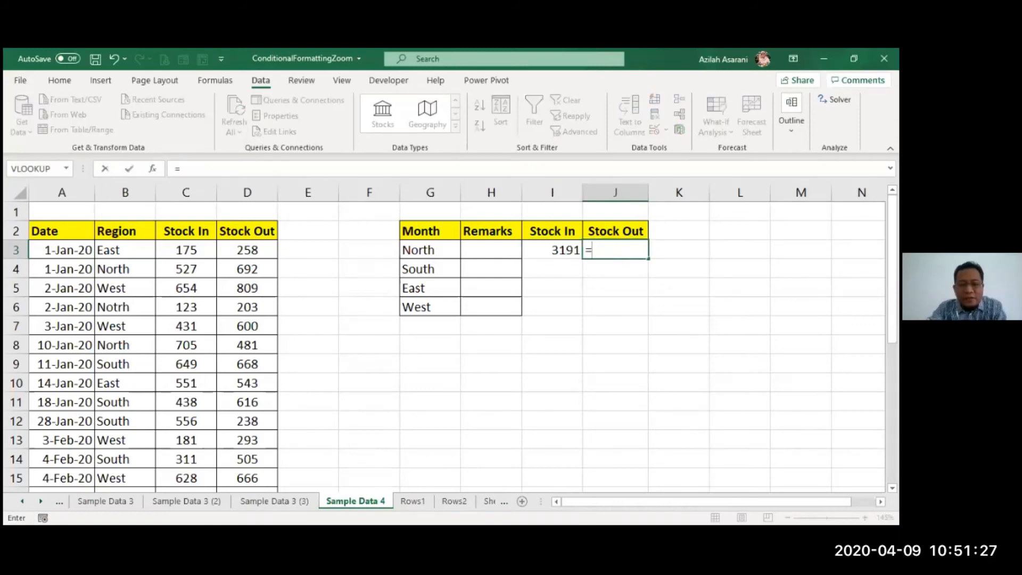
type("SUMIF(")
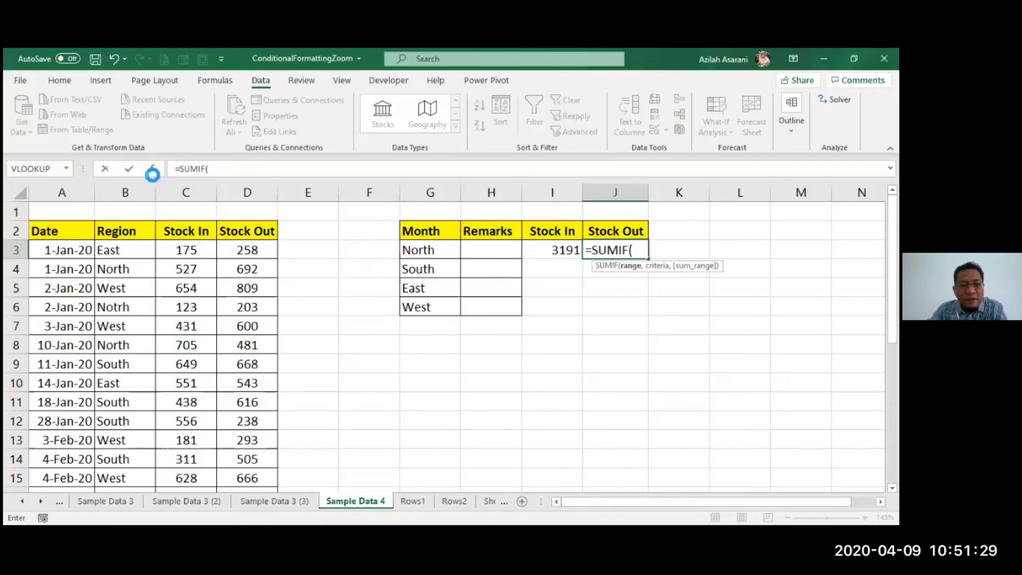
left_click(153, 169)
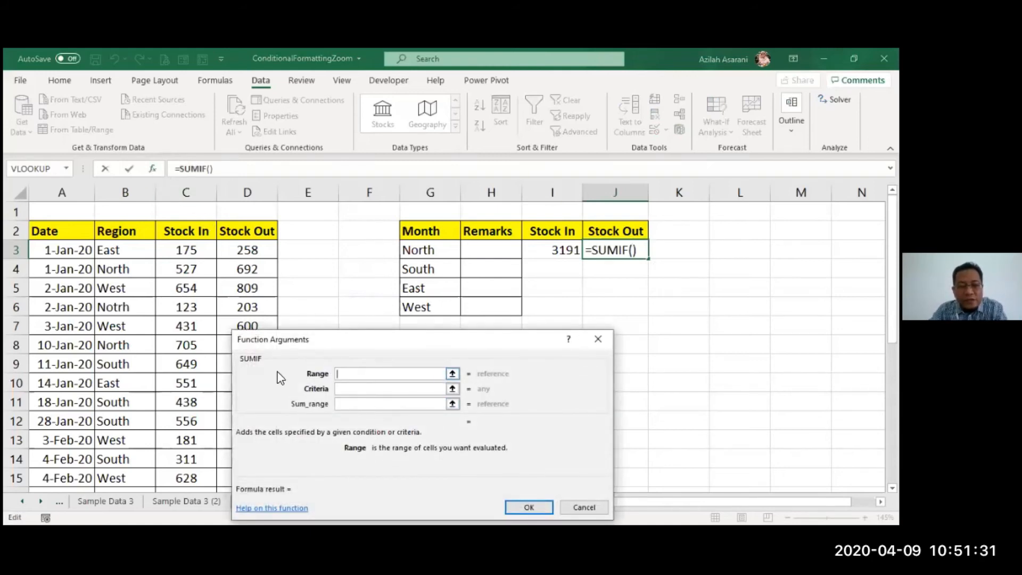
left_click(134, 252)
key("ctrl+shift+Down")
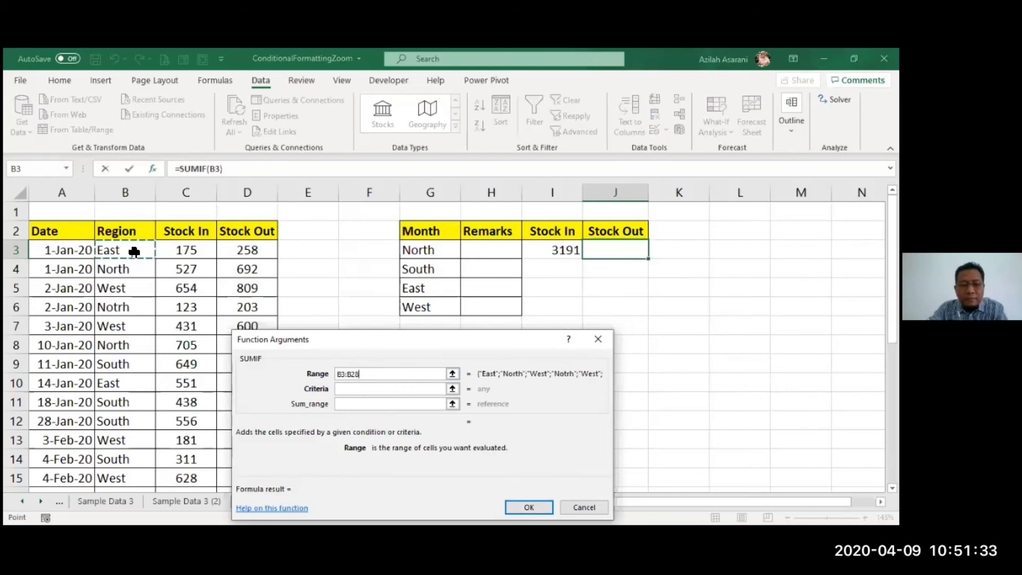
left_click(354, 391)
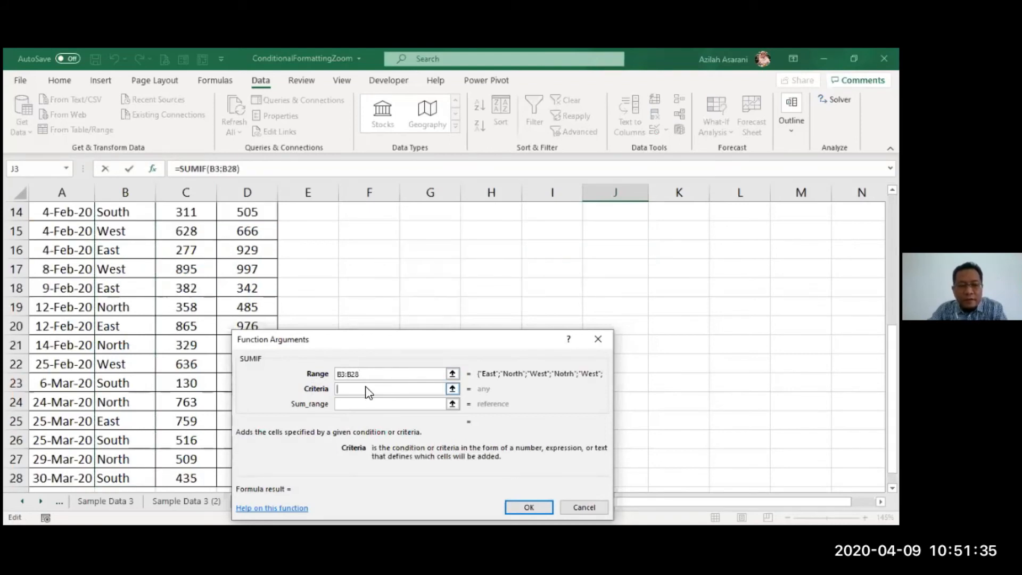
scroll(625, 340, "up", 5)
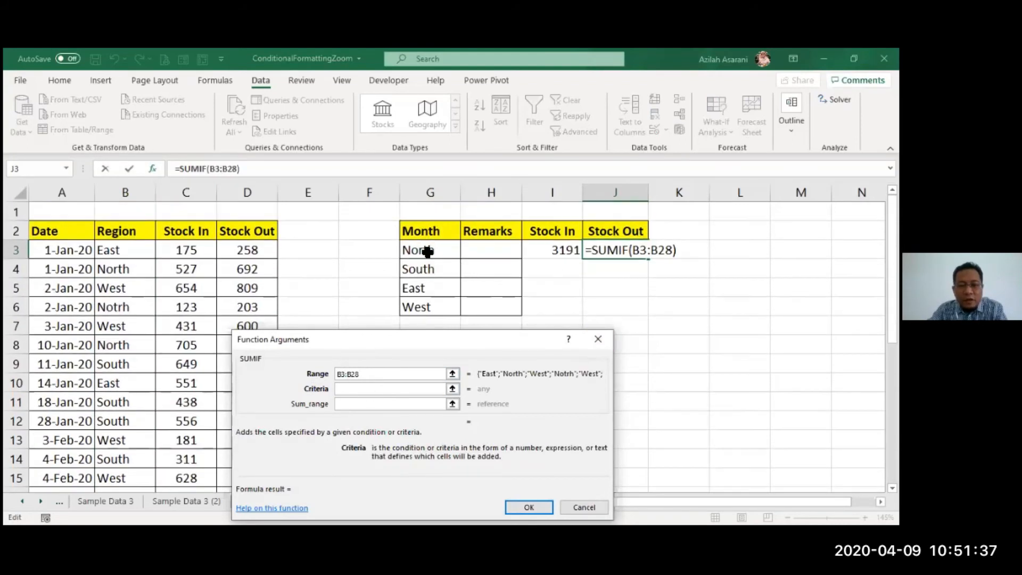
left_click(429, 246)
left_click(377, 406)
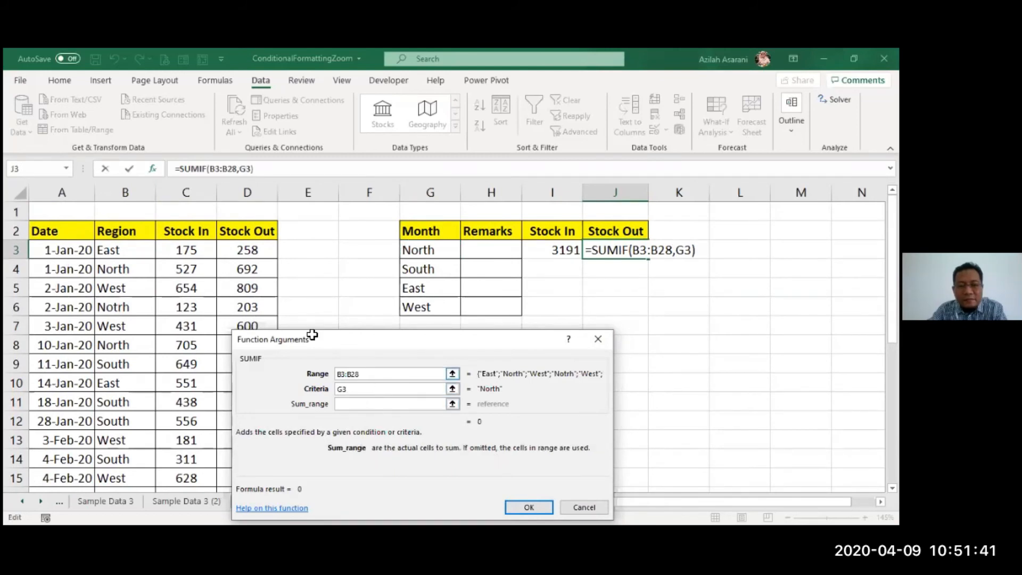
left_click(257, 252)
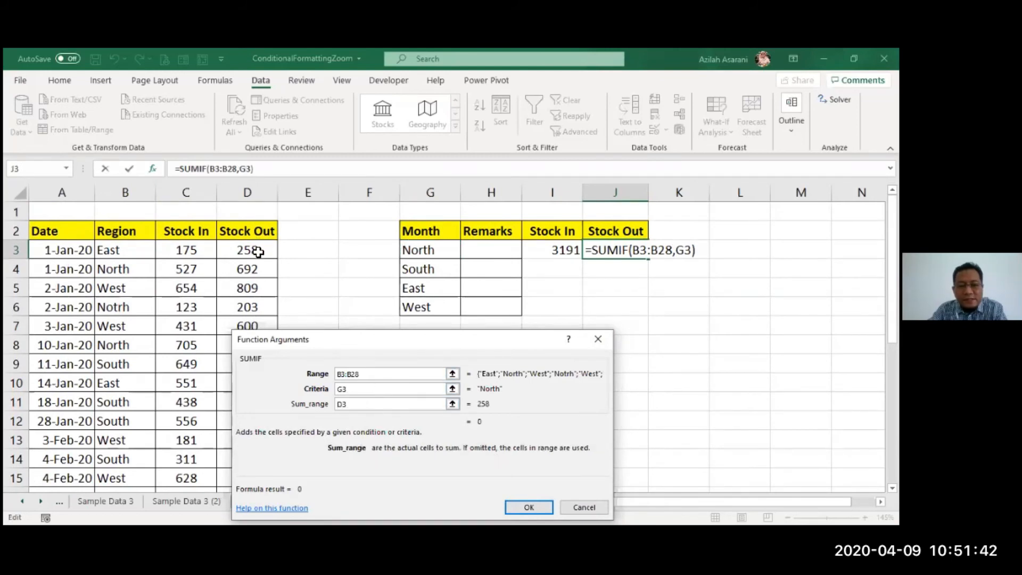
left_click(512, 503)
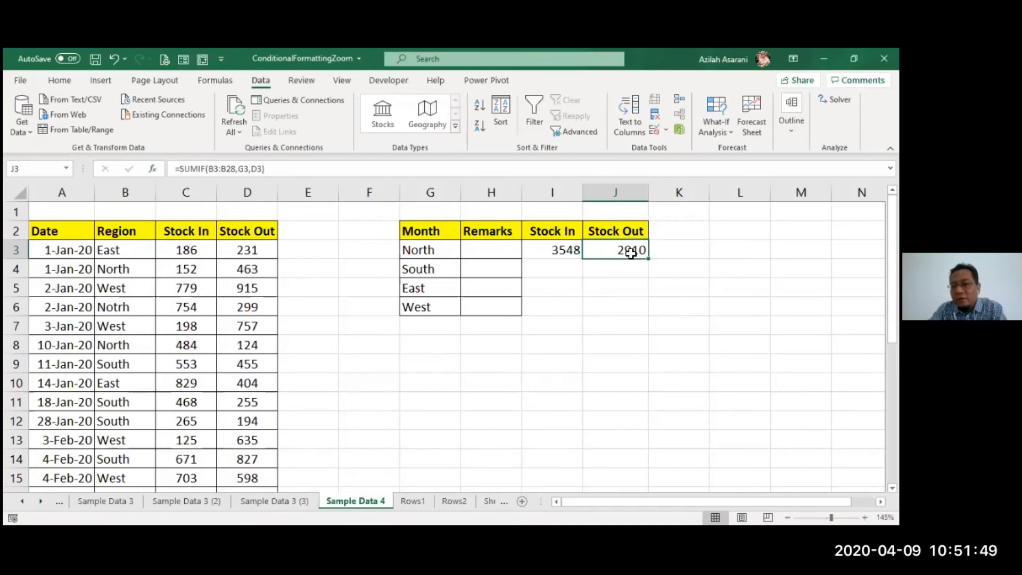
- Fill the SUMIF formulas in I3:J3 down through row 6 for the South, East and West regions
left_click_drag(559, 253, 632, 253)
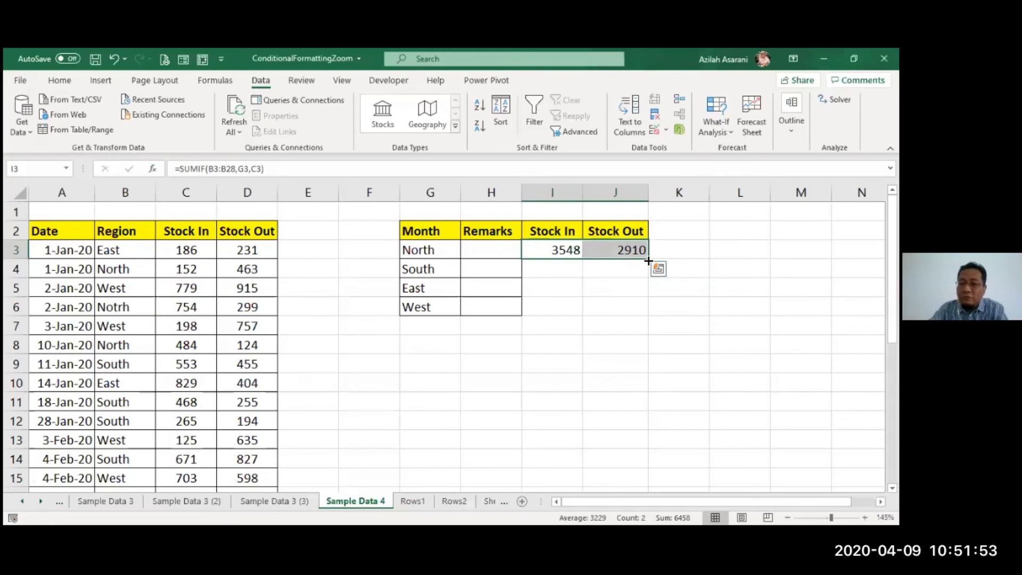
left_click_drag(648, 260, 630, 322)
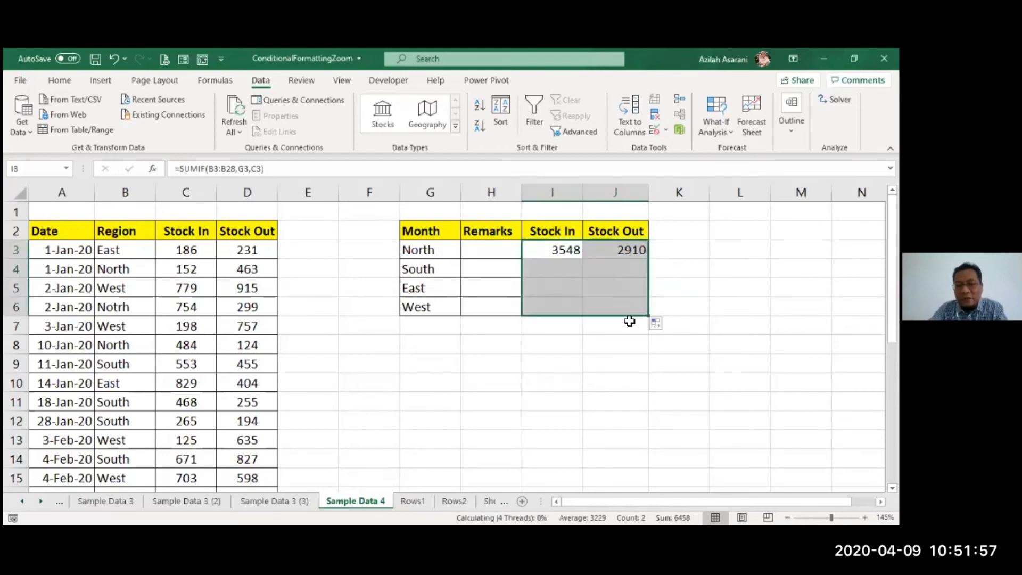
left_click(557, 329)
- Inspect the Stock In formulas in I3 through I6 one by one to check which cell ranges each references
double_click(566, 252)
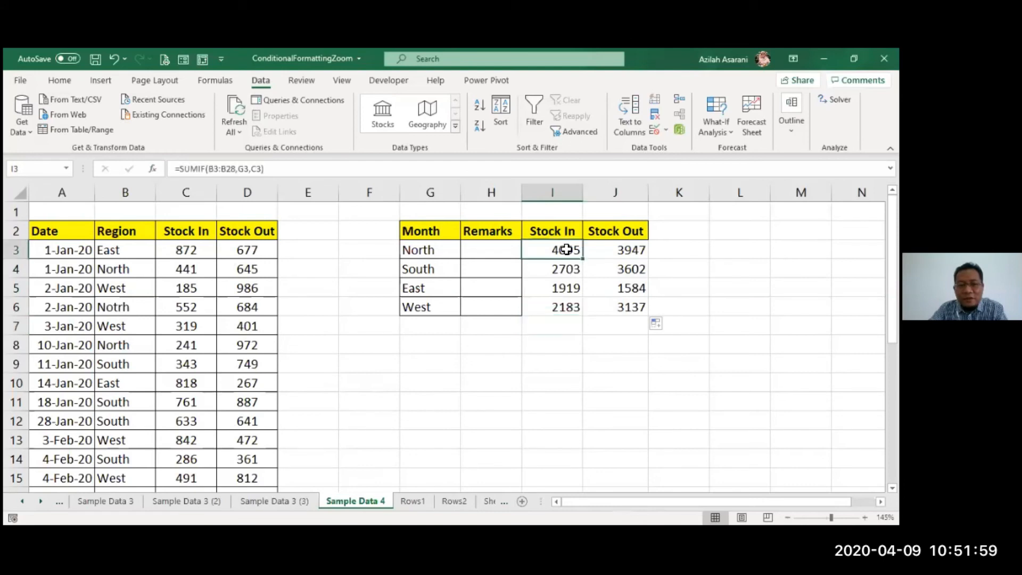
key("Escape")
double_click(563, 272)
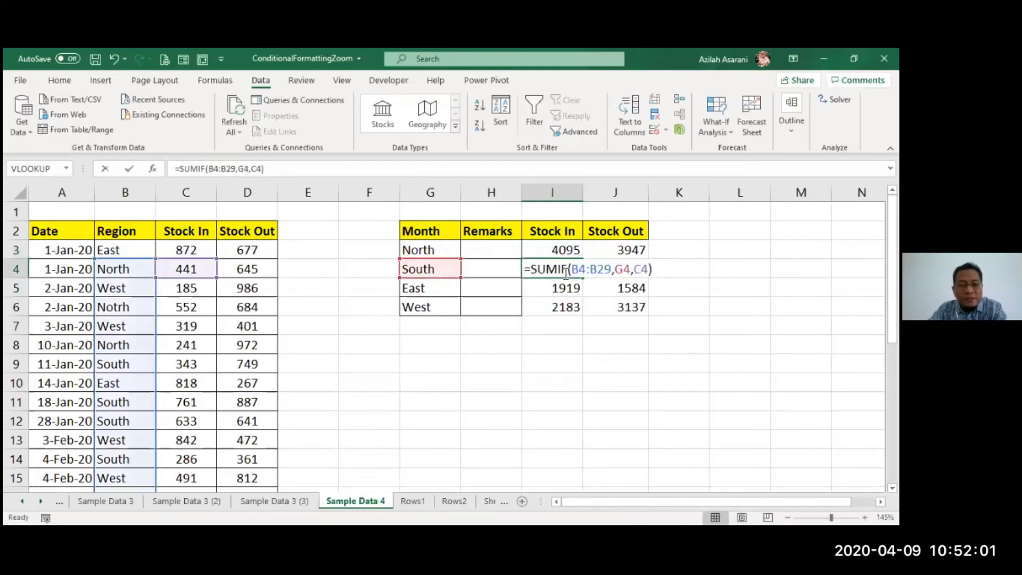
key("Escape")
double_click(557, 288)
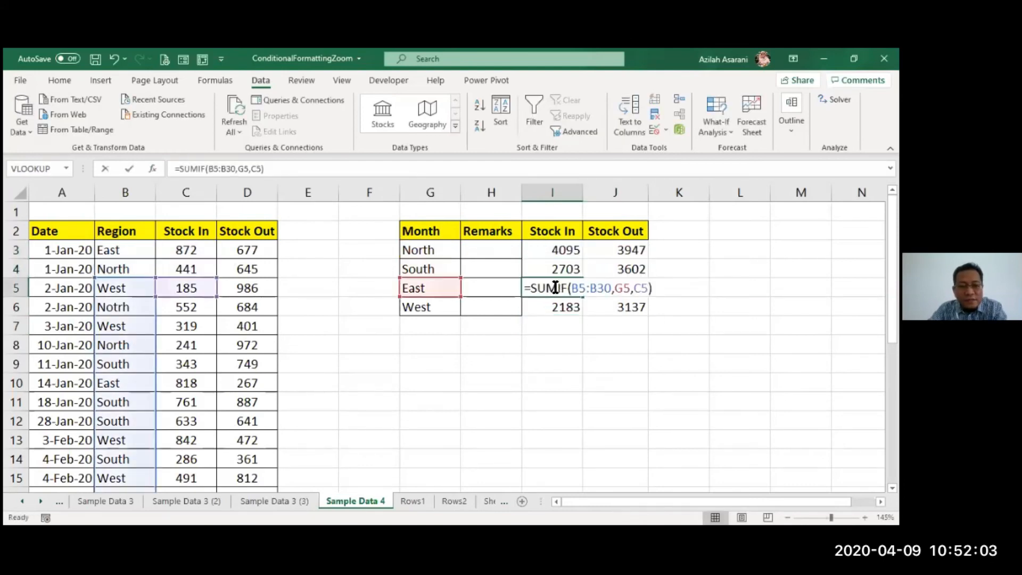
key("Escape")
double_click(557, 307)
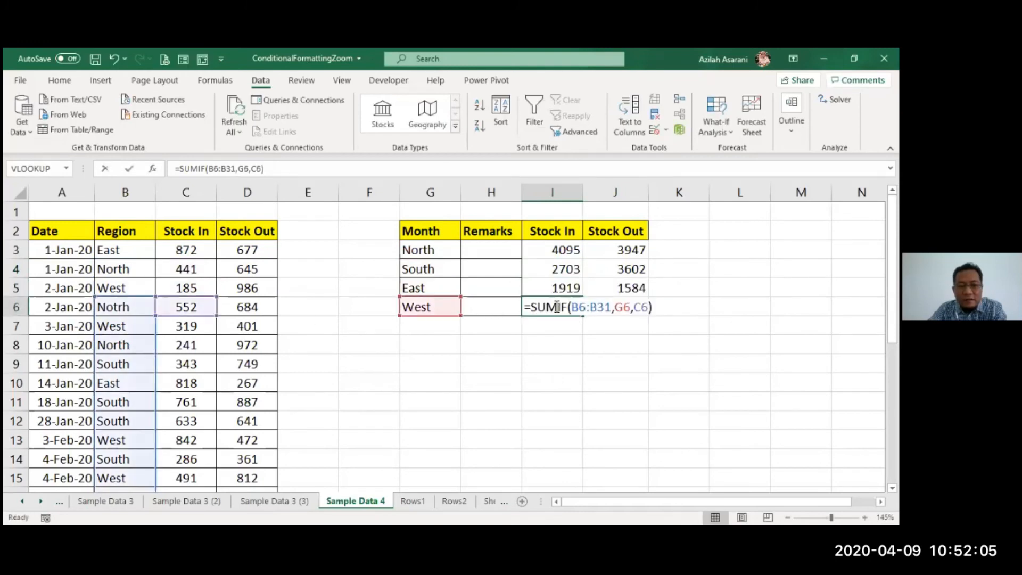
key("Escape")
- Clear the copied SUMIF formulas from I4:J6 for South, East and West
left_click_drag(564, 269, 625, 305)
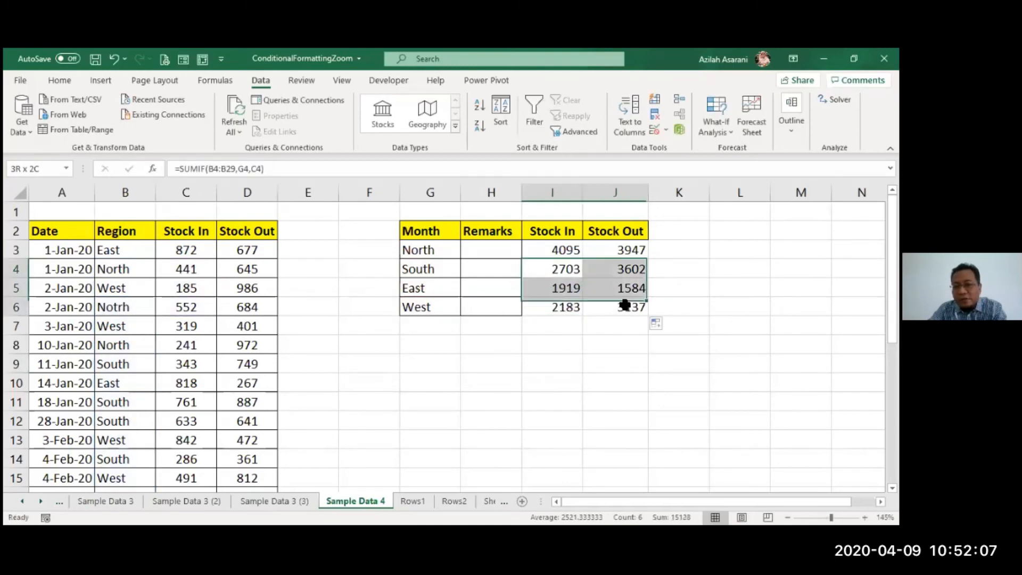
key("Delete")
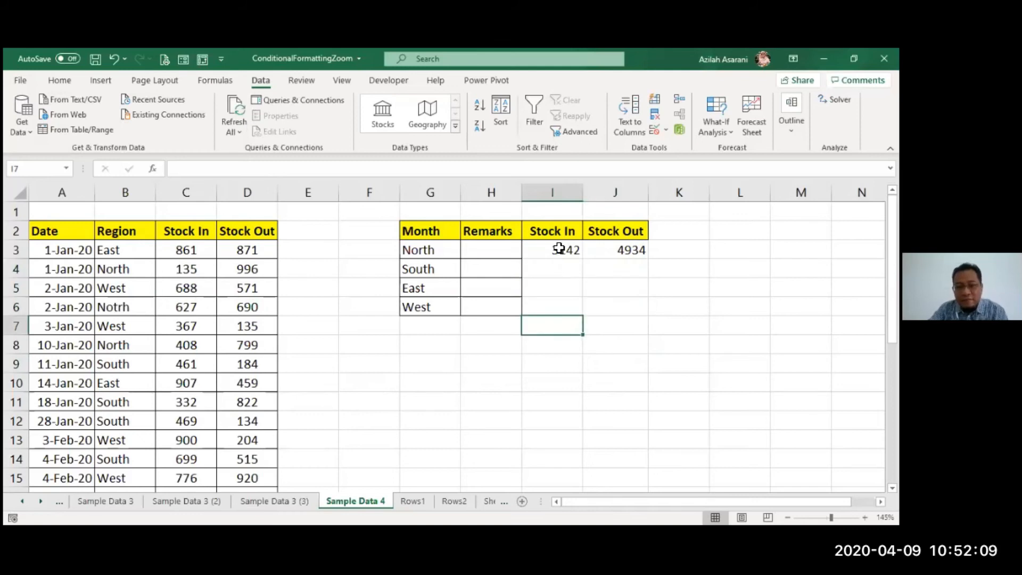
- Open North's Stock In SUMIF formula in cell I3 for editing
double_click(556, 250)
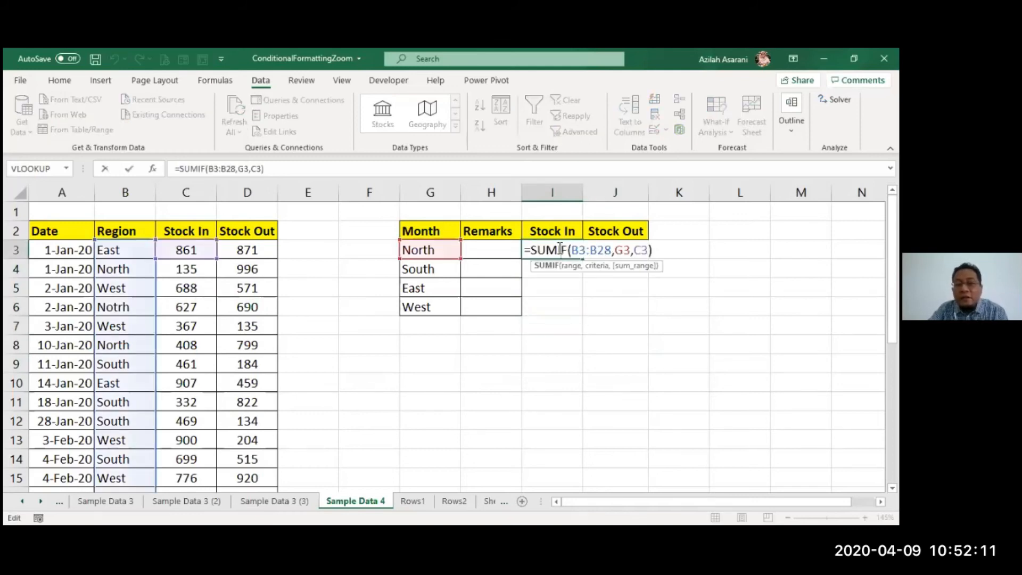
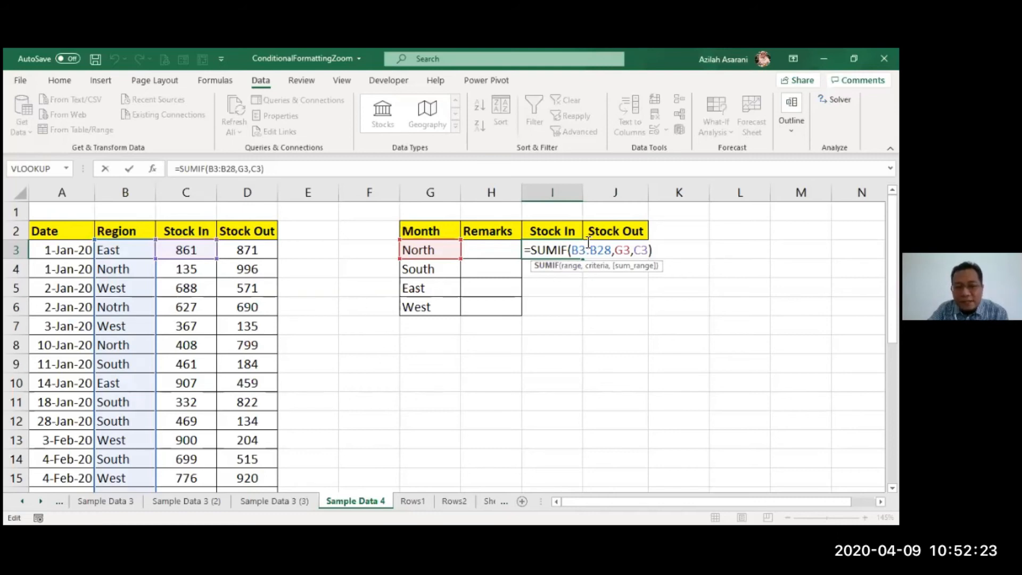
- Make the region range and sum reference absolute in North's Stock In formula, giving =SUMIF($B$3:$B$28,G3,$C$3)
left_click_drag(585, 248, 618, 251)
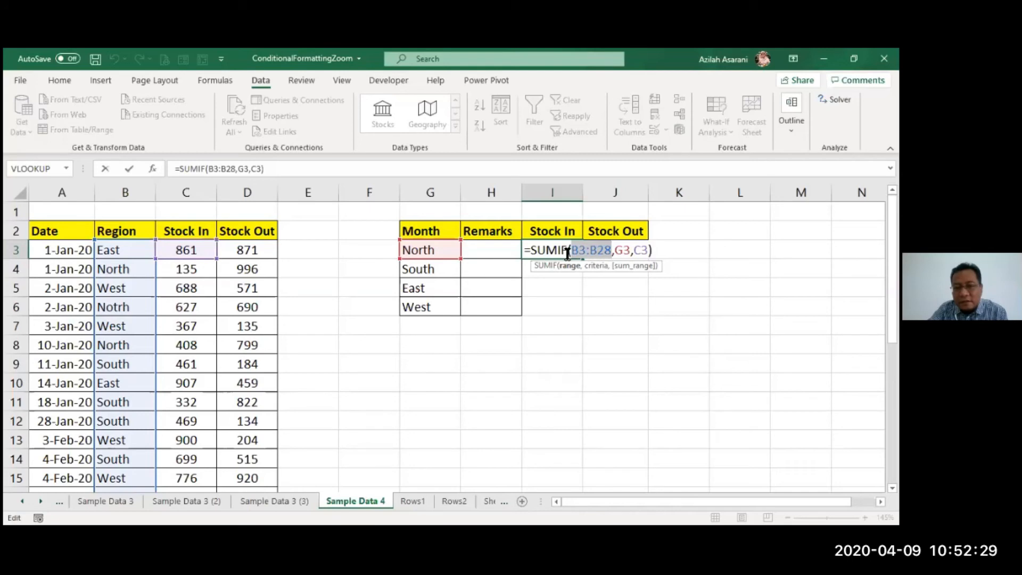
left_click_drag(582, 249, 598, 251)
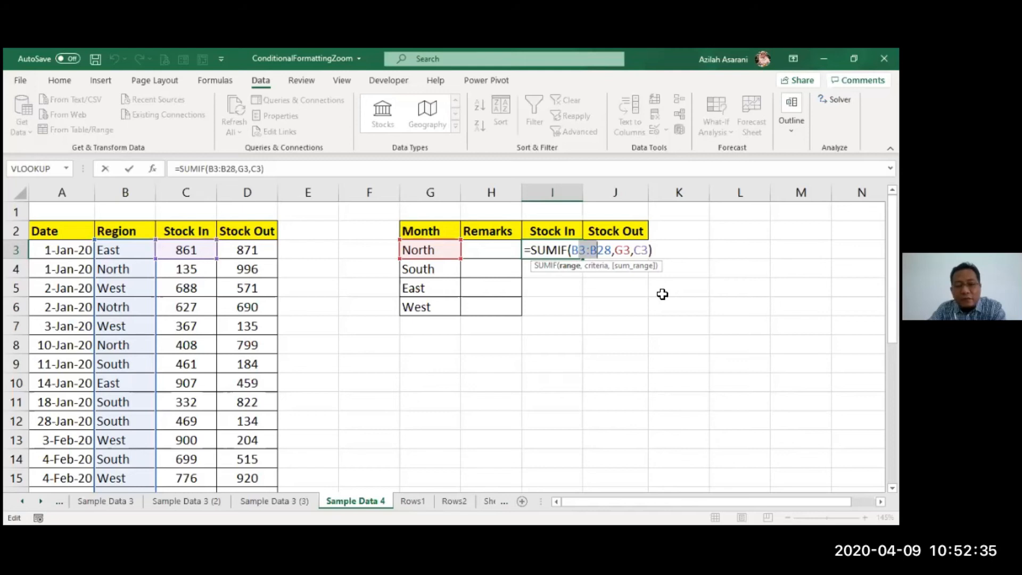
key("F4")
left_click(671, 250)
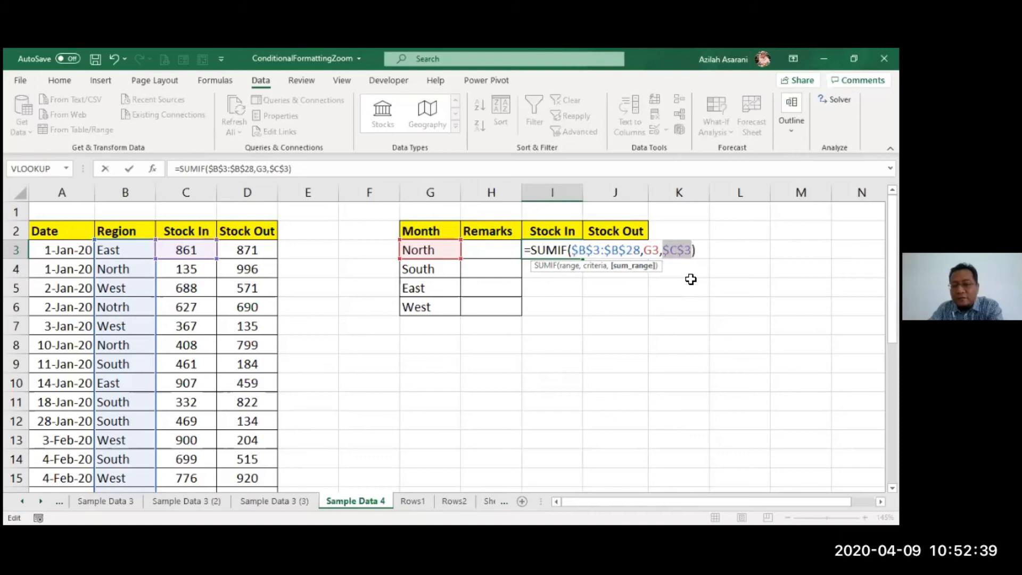
key("Return")
- Make the region range $B$3:$B$28 and the sum reference absolute in North's Stock Out formula in J3
double_click(624, 250)
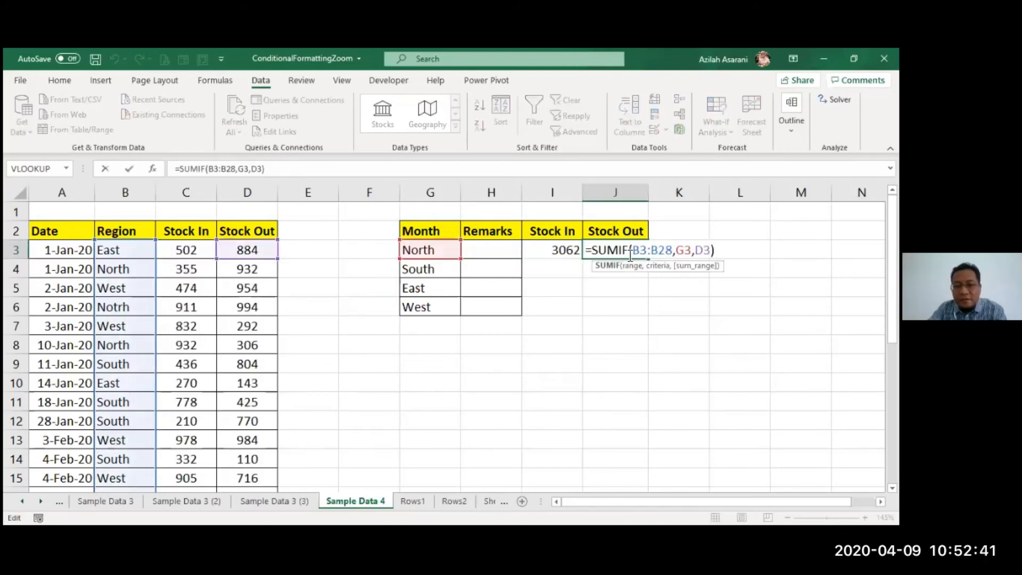
left_click(649, 251)
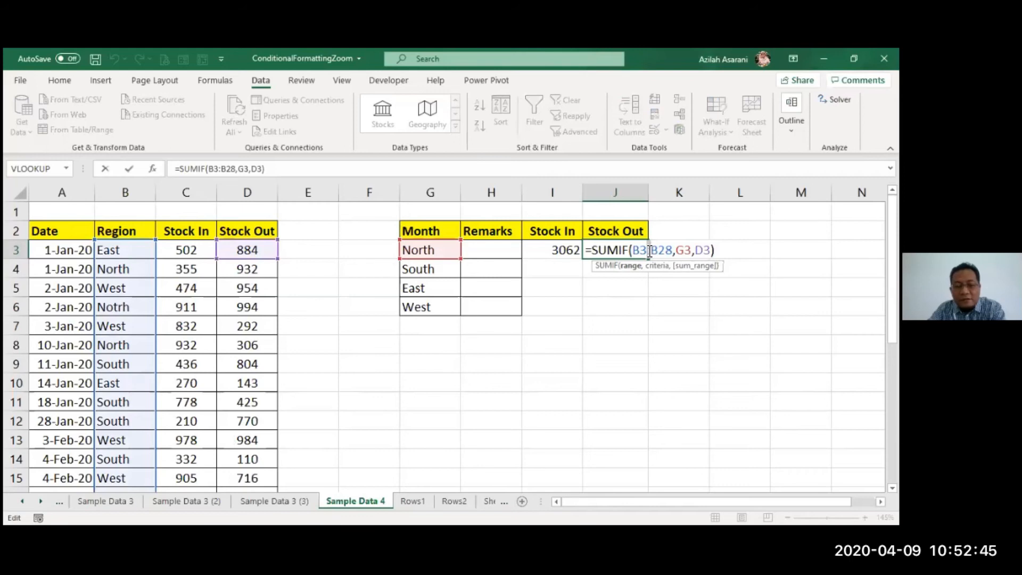
key("F4")
left_click(732, 251)
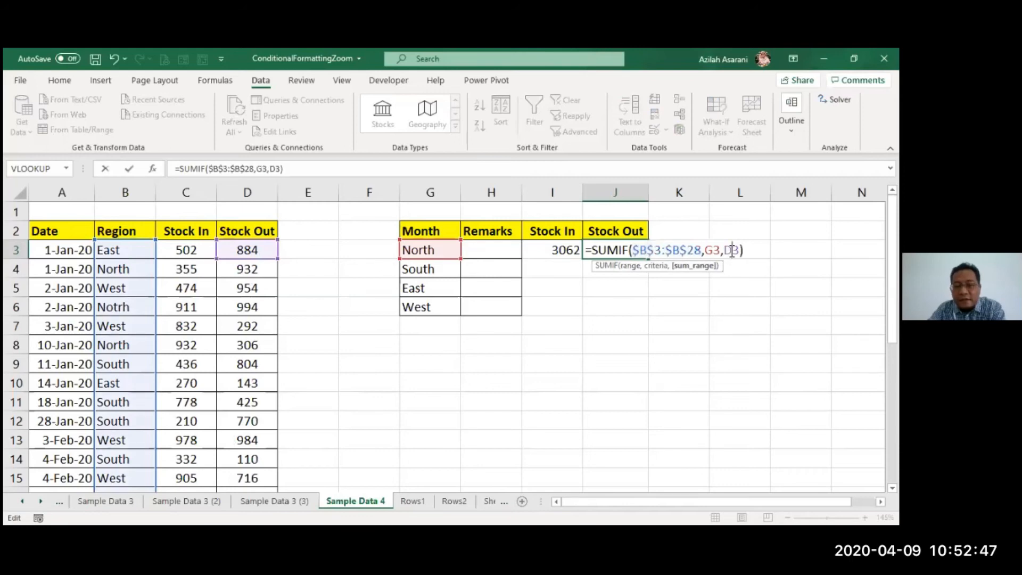
double_click(732, 251)
key("Return")
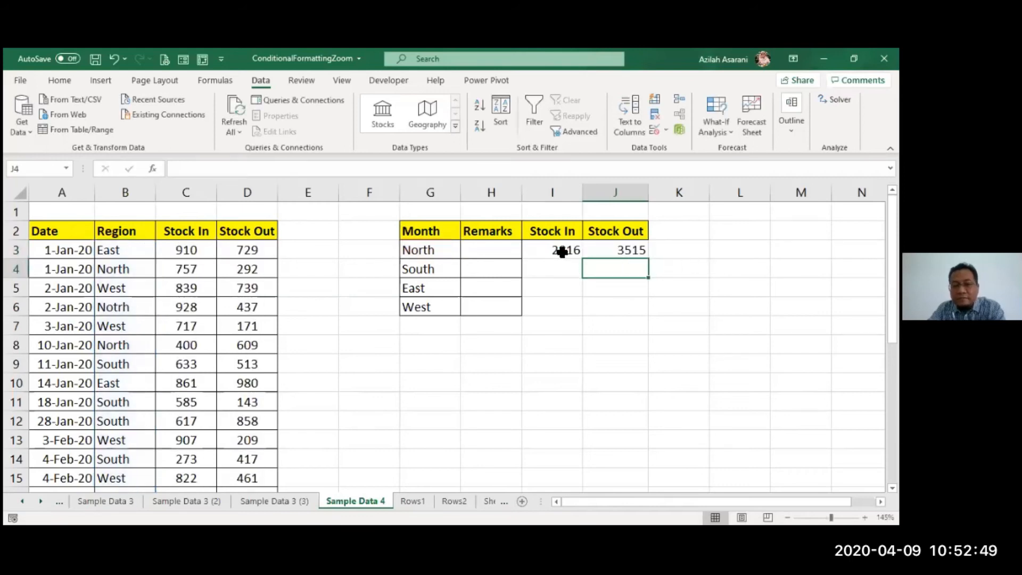
- Fill the corrected SUMIF formulas in I3:J3 down through row 6 for South, East and West
left_click(551, 247)
left_click_drag(552, 244, 647, 315)
left_click(618, 363)
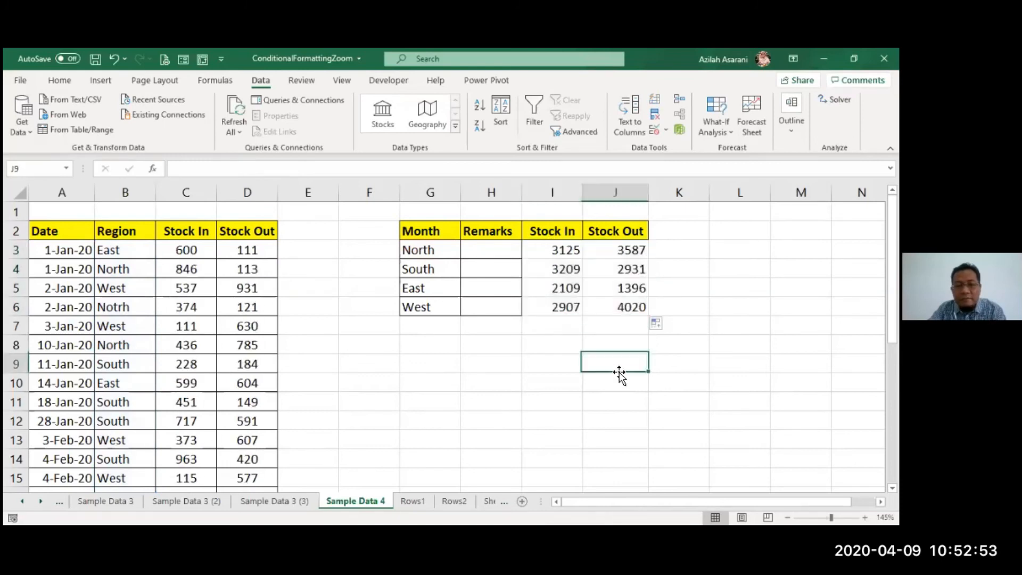
- Inspect the refilled Stock In formulas in I3 through I6 to check their absolute range references
double_click(550, 246)
key("Escape")
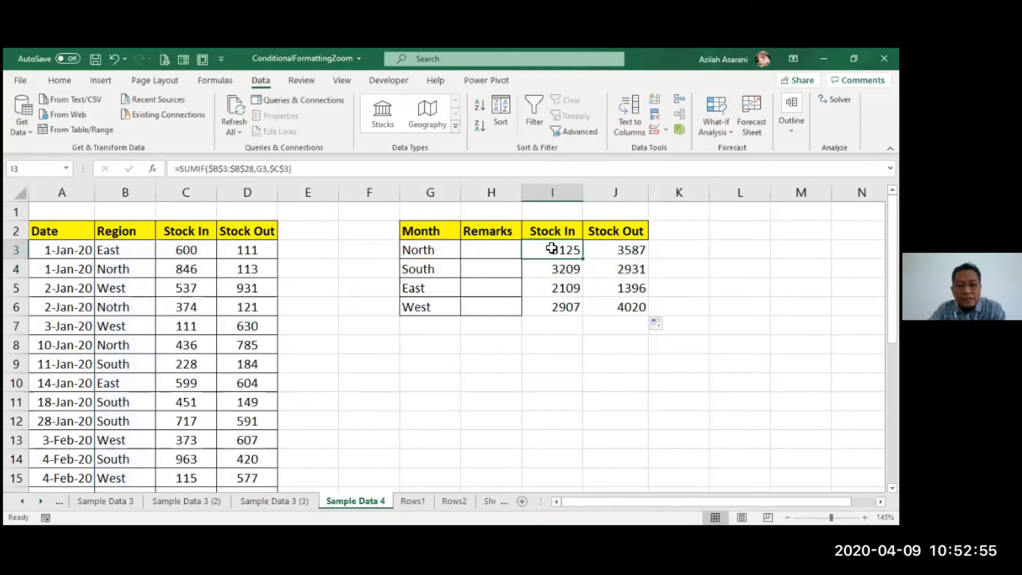
double_click(567, 271)
key("Escape")
double_click(568, 285)
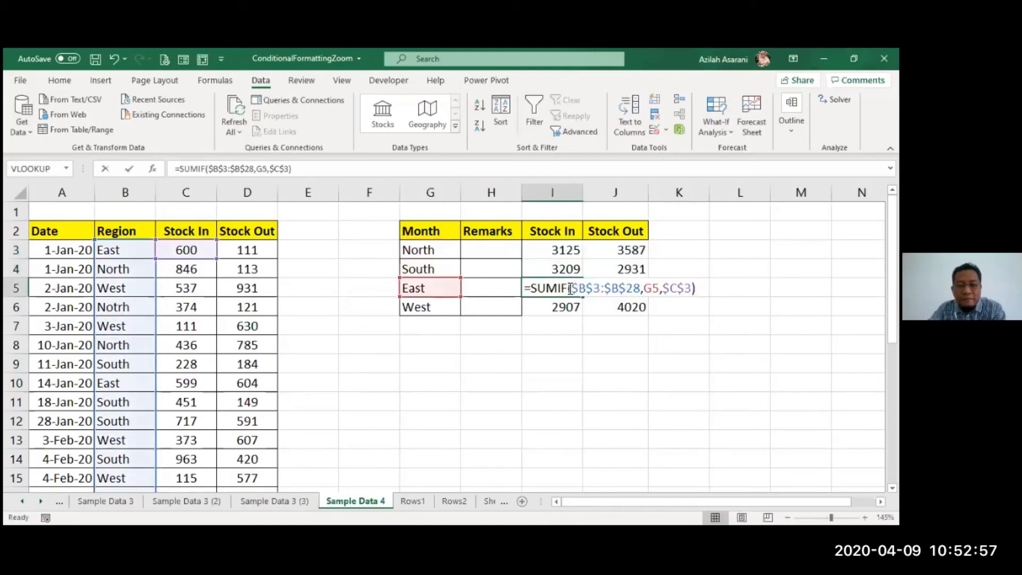
key("Escape")
double_click(555, 309)
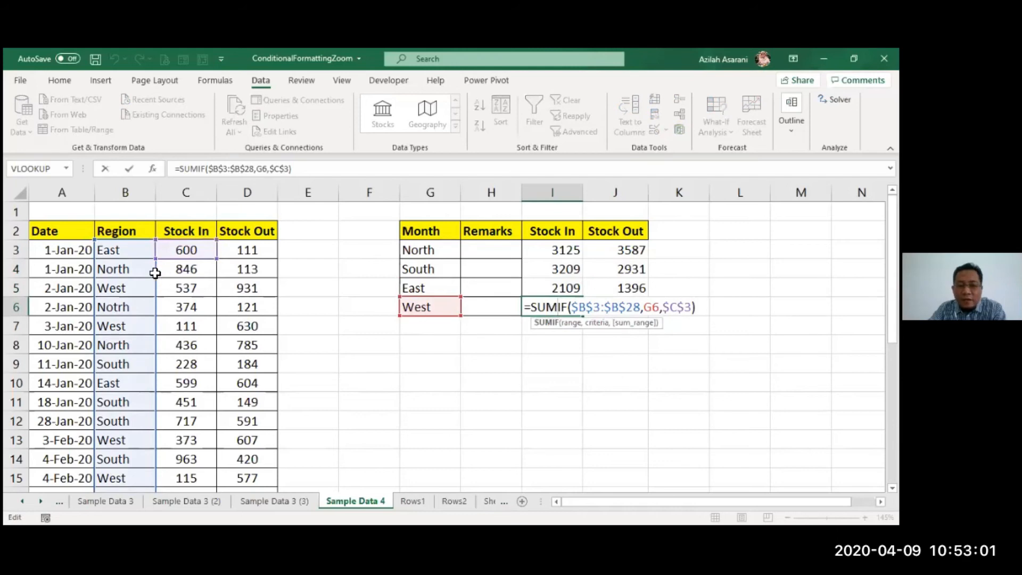
left_click(445, 402)
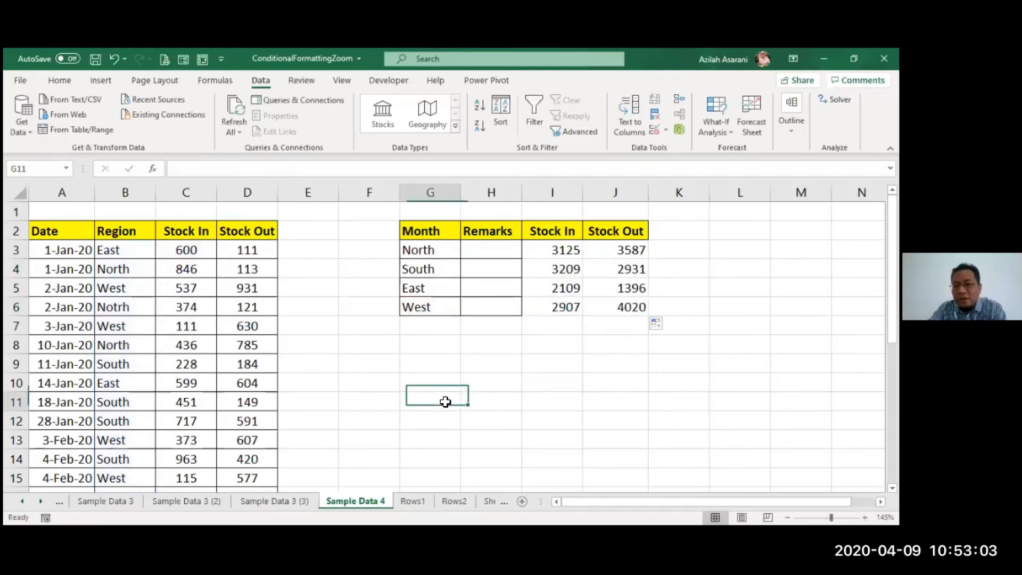
- Enter the formula =I3-J3 in K3 to calculate North's Stock In minus Stock Out
left_click(689, 253)
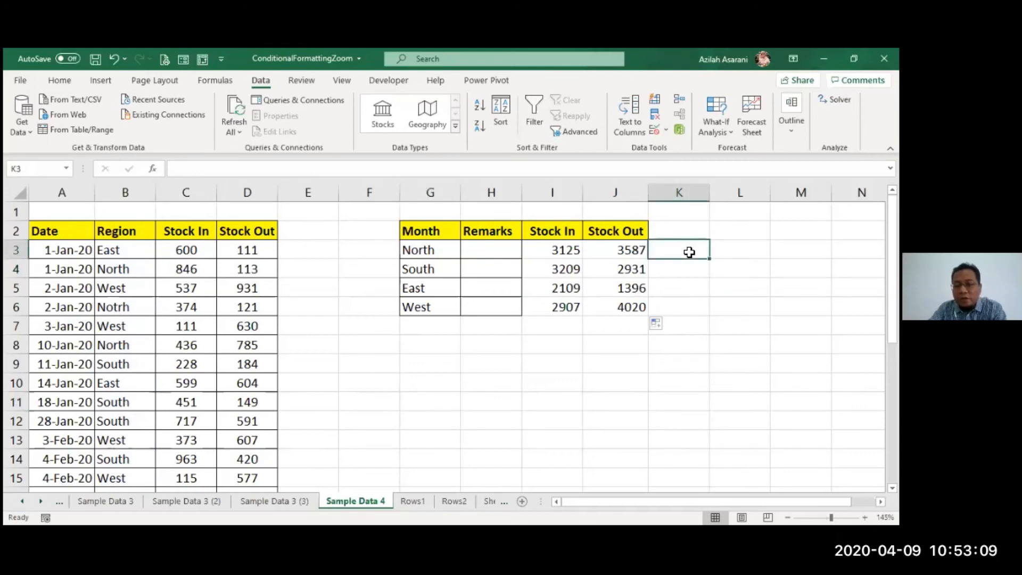
type("=")
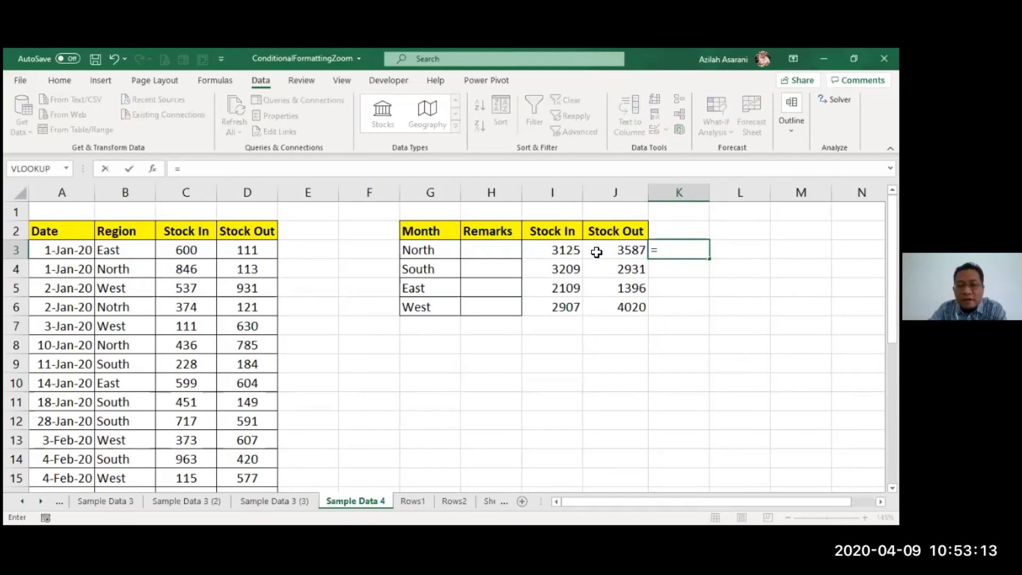
left_click(554, 251)
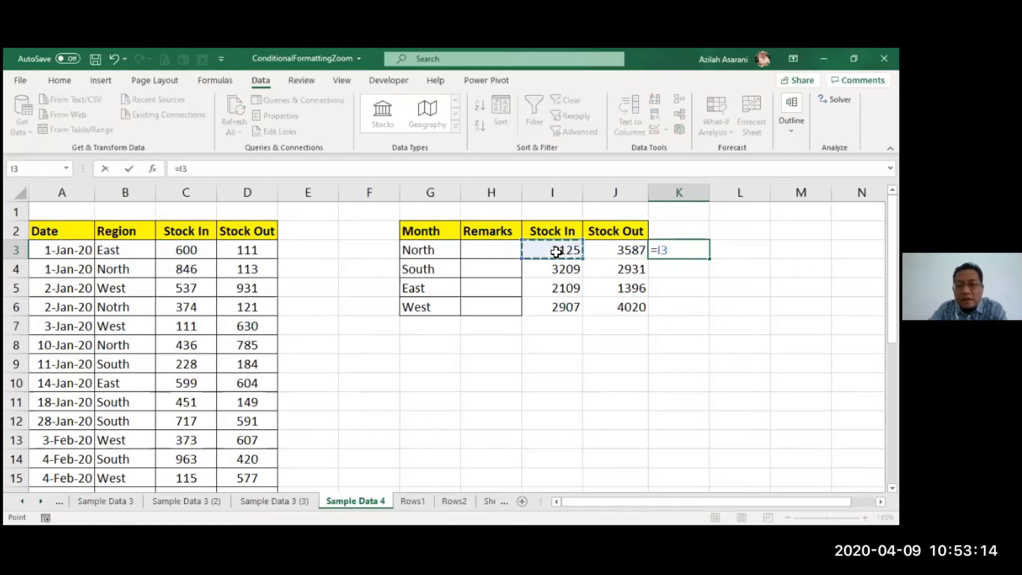
type("-")
left_click(609, 251)
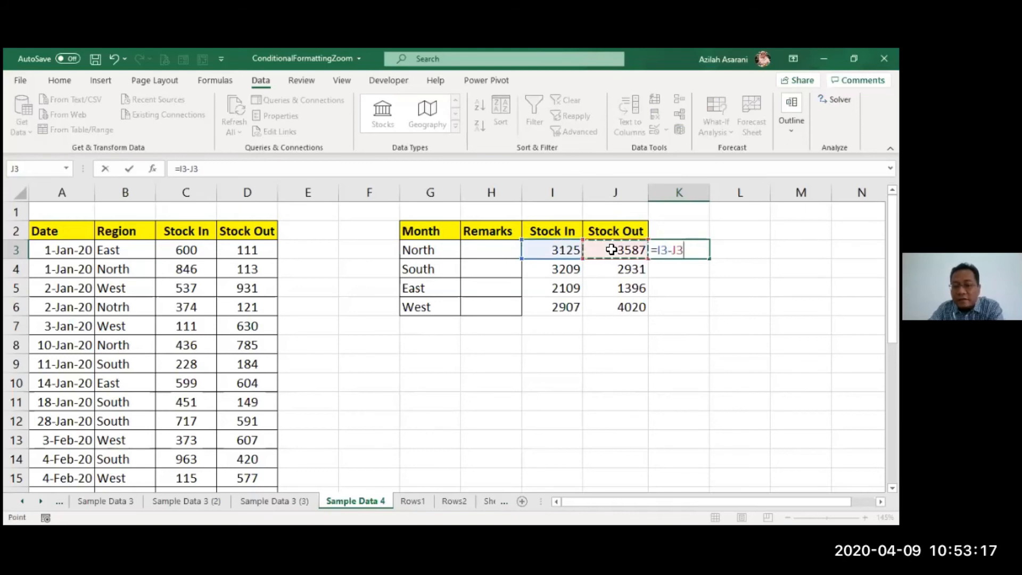
key("Return")
- Fill the stock difference formula from K3 down to K6 for the remaining regions
left_click(664, 249)
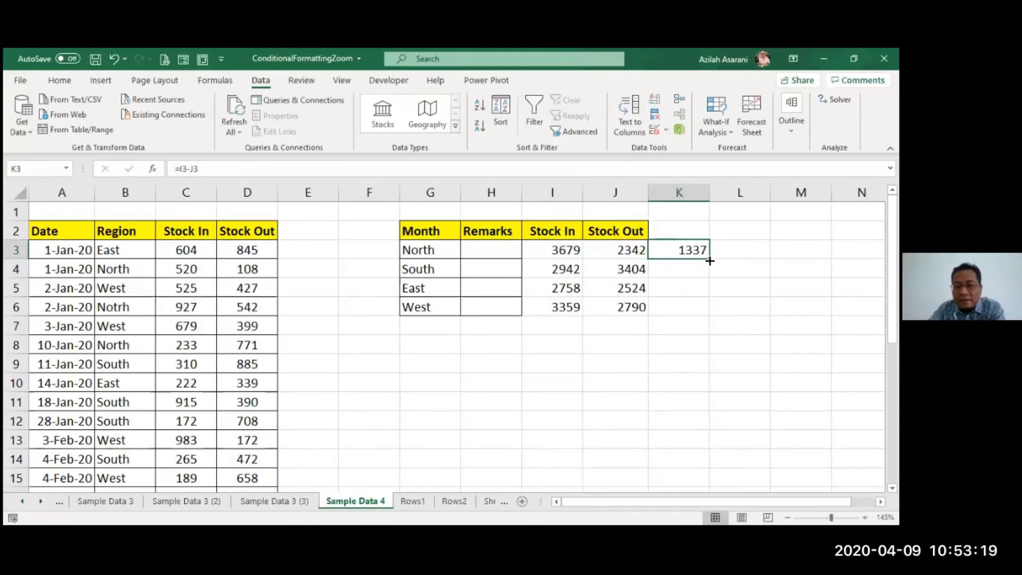
double_click(710, 260)
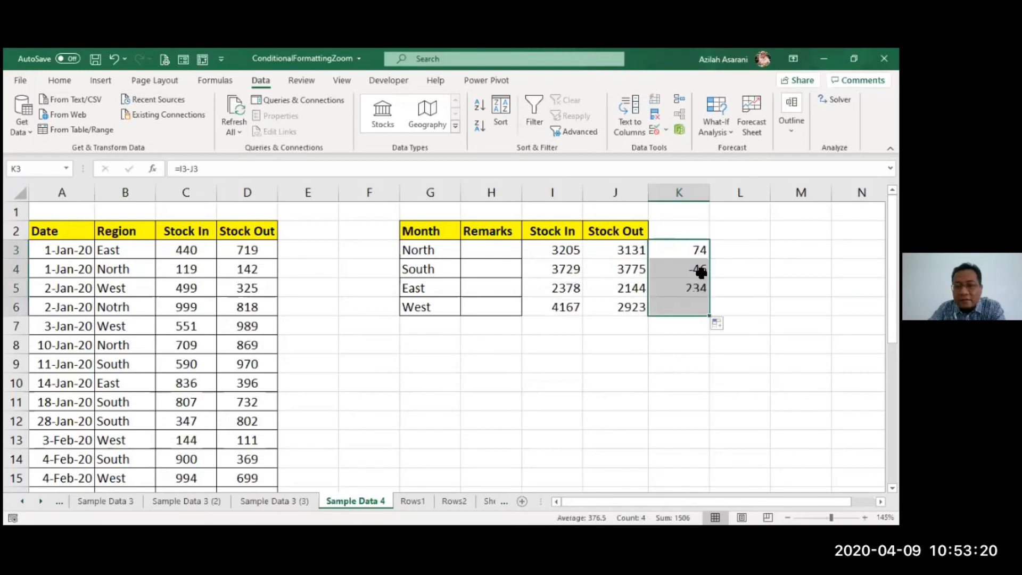
left_click(660, 343)
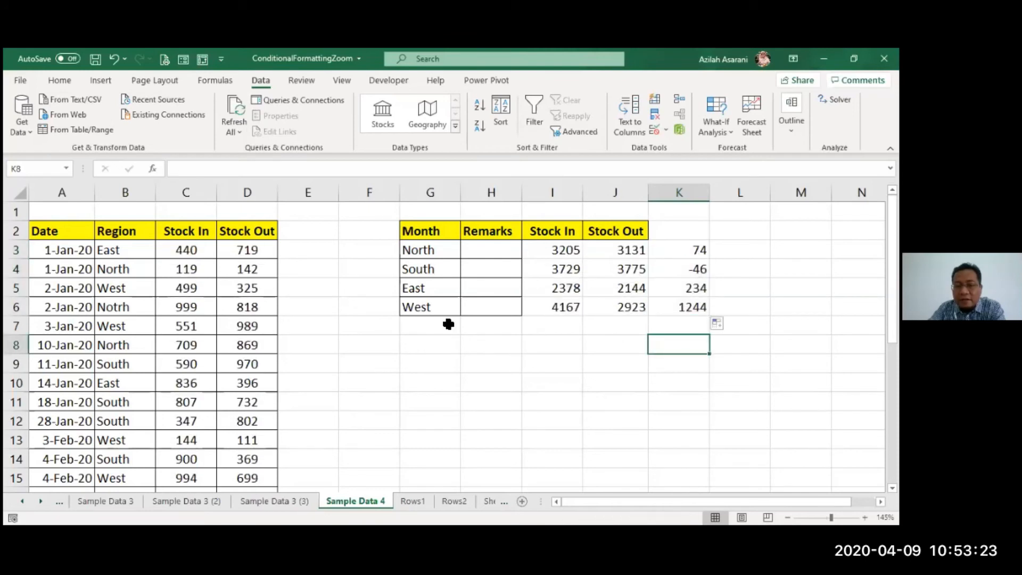
- Recalculate the sheet twice to refresh the random Stock In and Stock Out figures
left_click(227, 312)
key("F9")
key("F9")
- Replace the RANDBETWEEN formulas in the source table's Stock In and Stock Out columns with their values by copying and pasting values only
left_click_drag(197, 250, 233, 482)
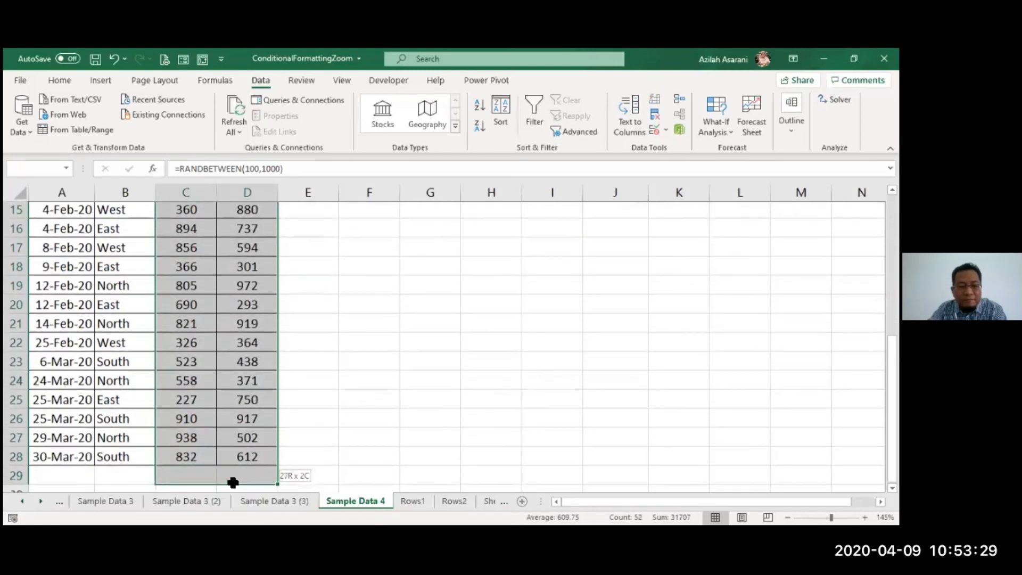
scroll(234, 482, "up", 5)
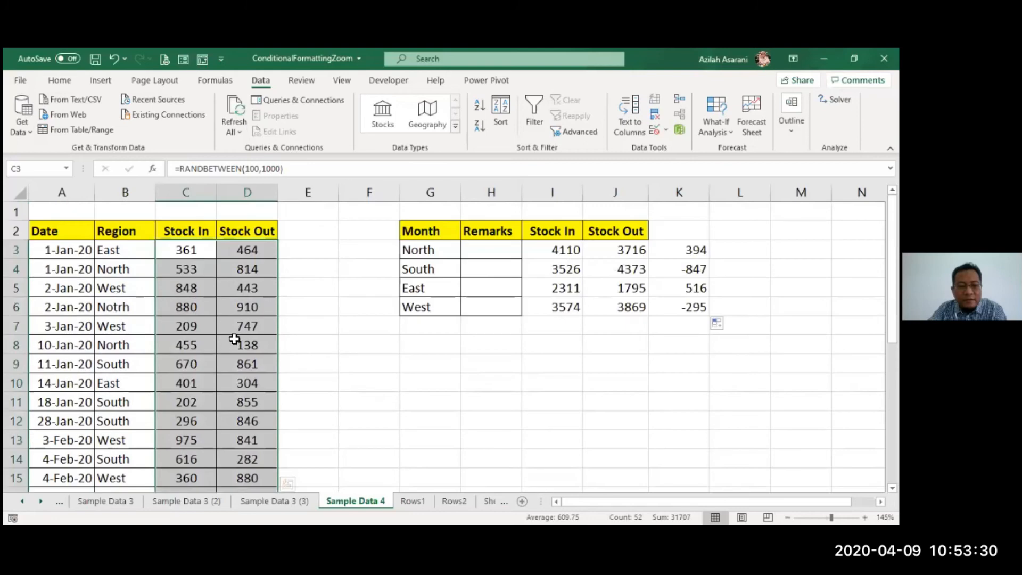
right_click(214, 282)
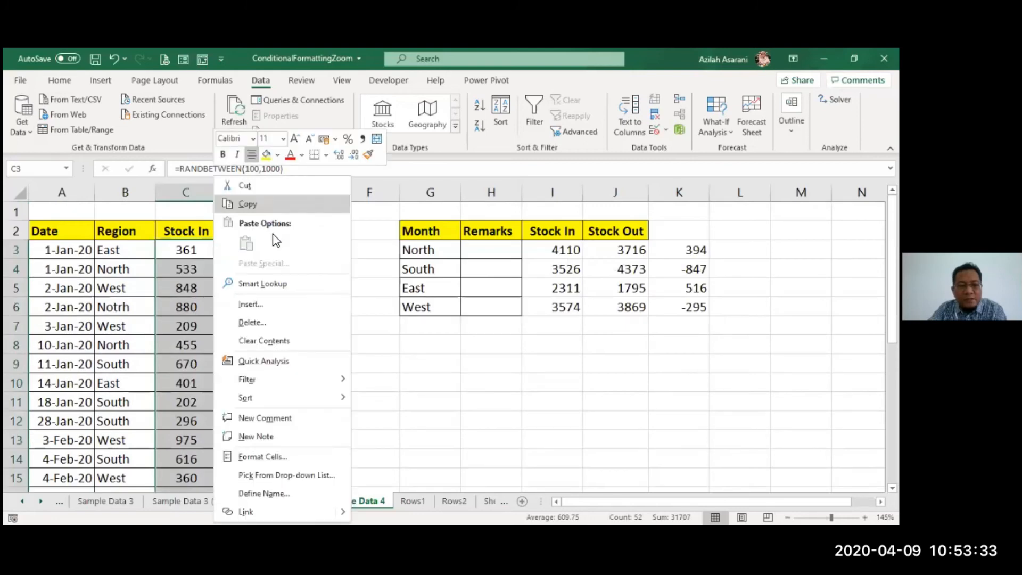
left_click(250, 205)
right_click(246, 254)
left_click(298, 245)
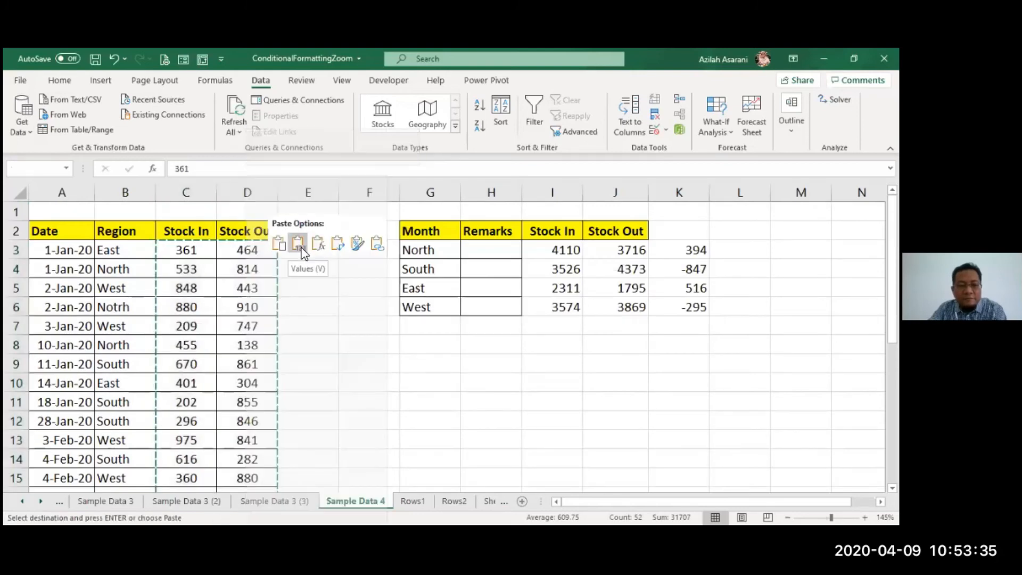
left_click(507, 359)
left_click(593, 365)
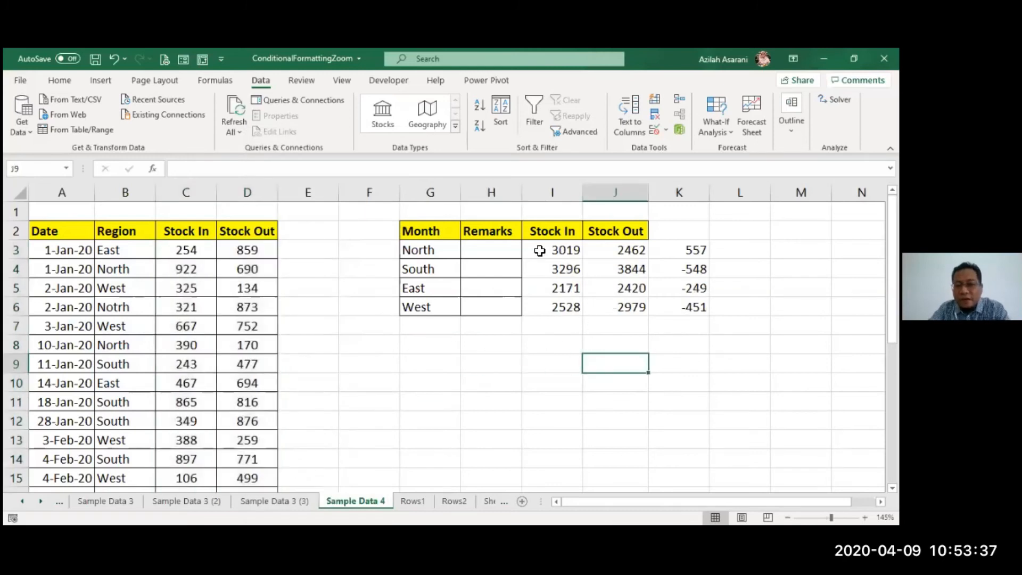
- Review the stock differences in K3:K6 for negative results
left_click_drag(679, 249, 719, 312)
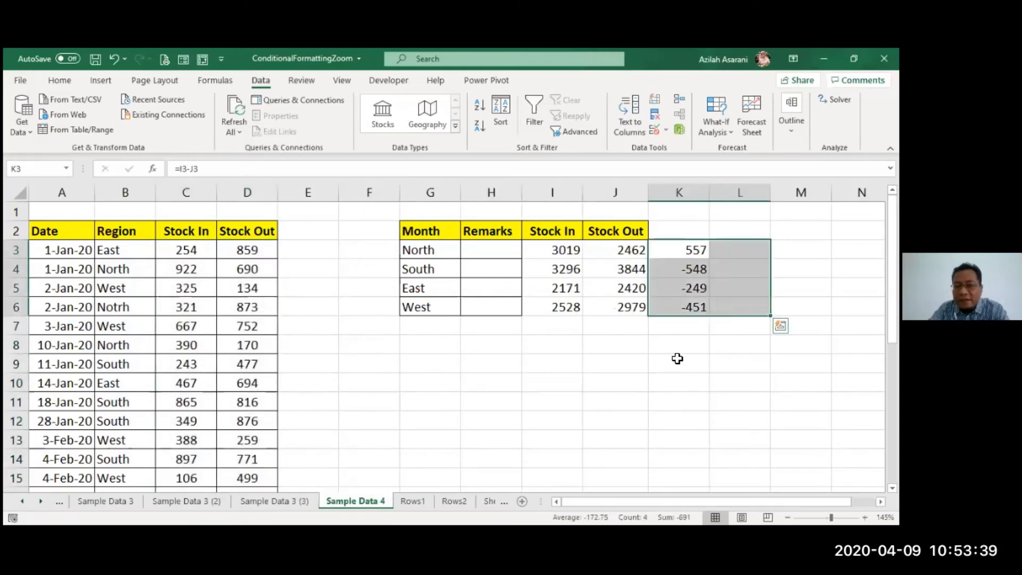
left_click(678, 359)
left_click_drag(684, 268, 690, 291)
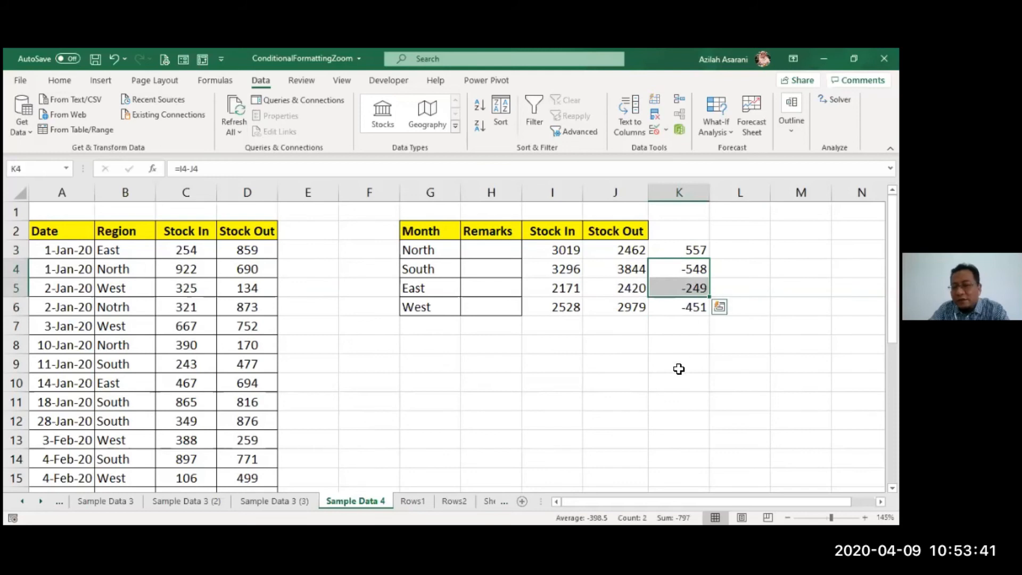
left_click(678, 369)
- Enter =IF(K3<0,"Please Order","You are ok") in H3 as the remark for North
left_click(499, 252)
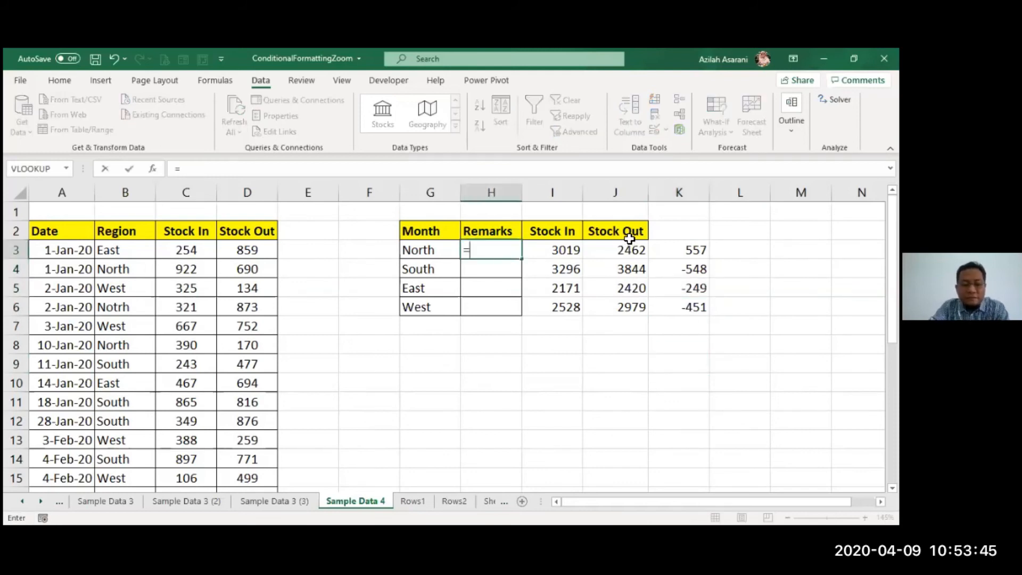
type("IF(")
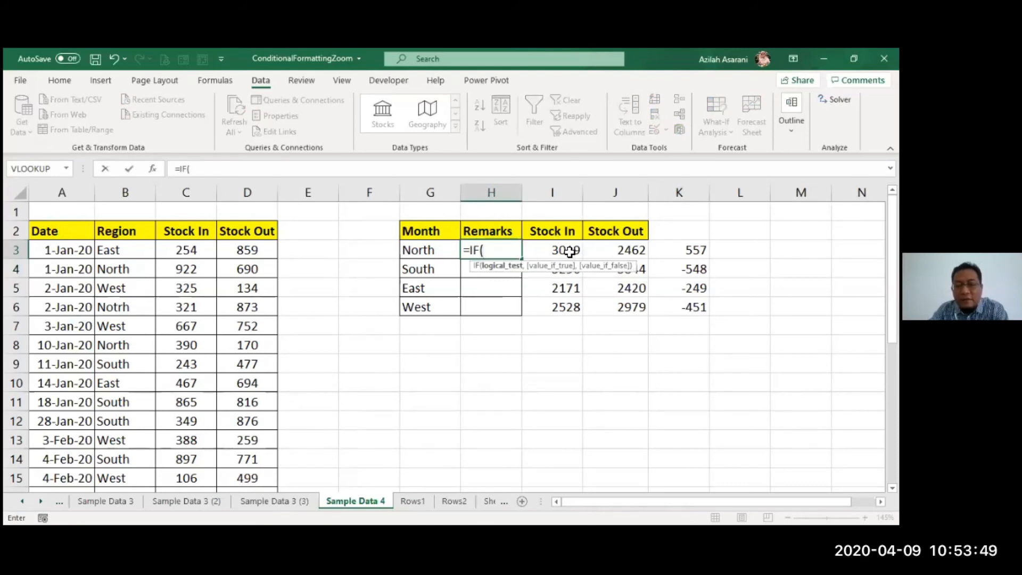
left_click(675, 251)
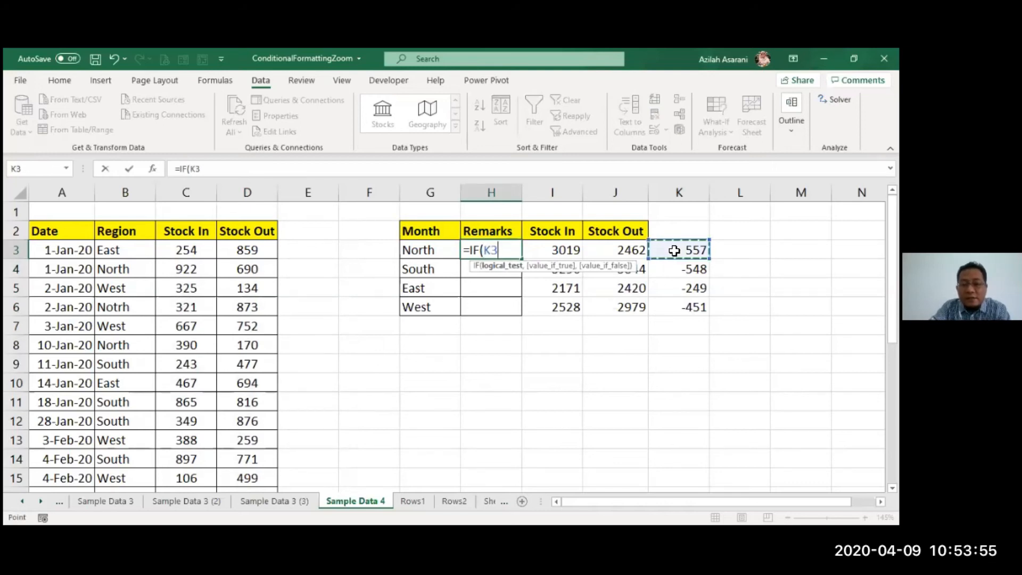
type("<0")
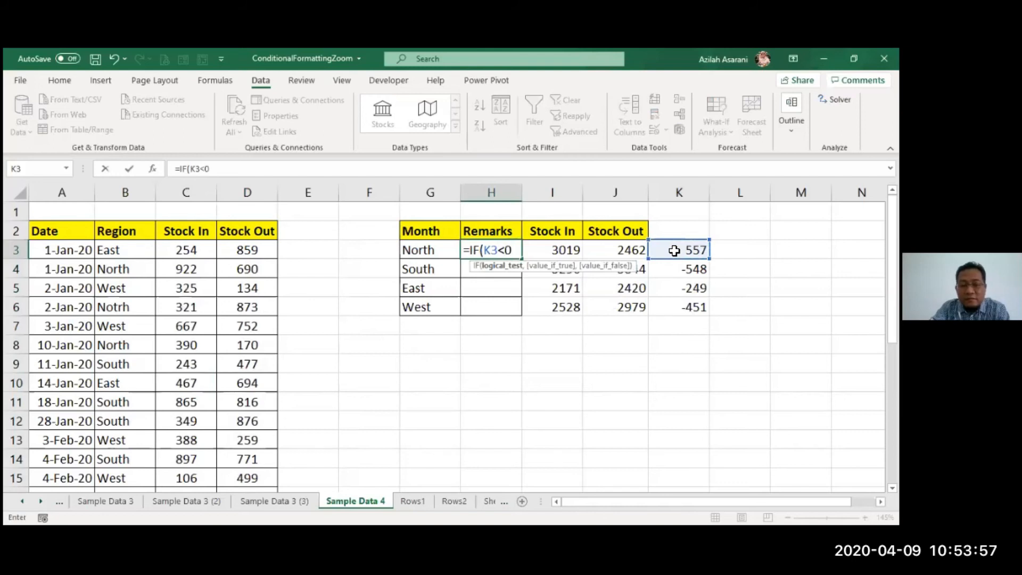
type(",\"")
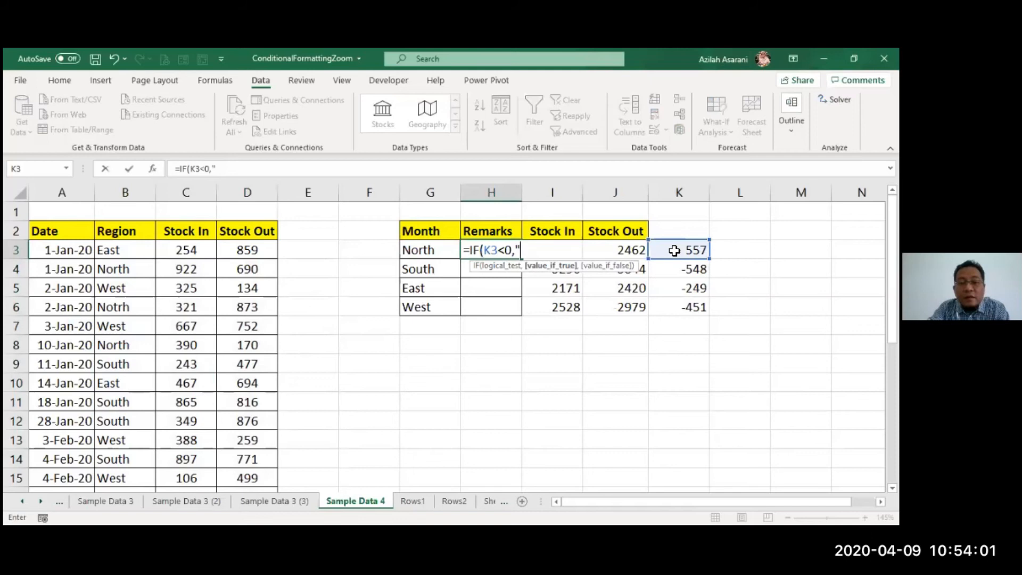
type("Pleas")
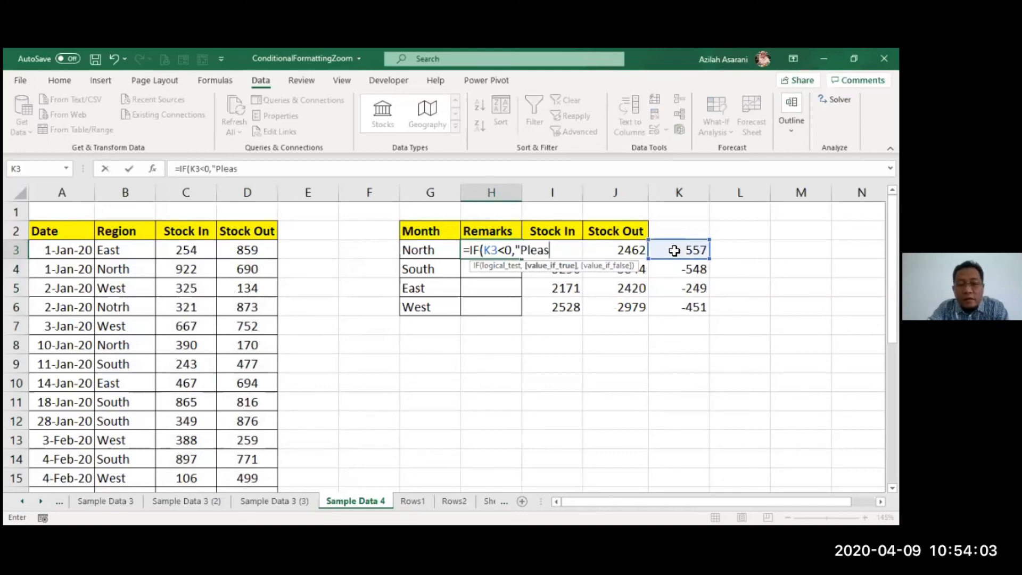
type("e Order")
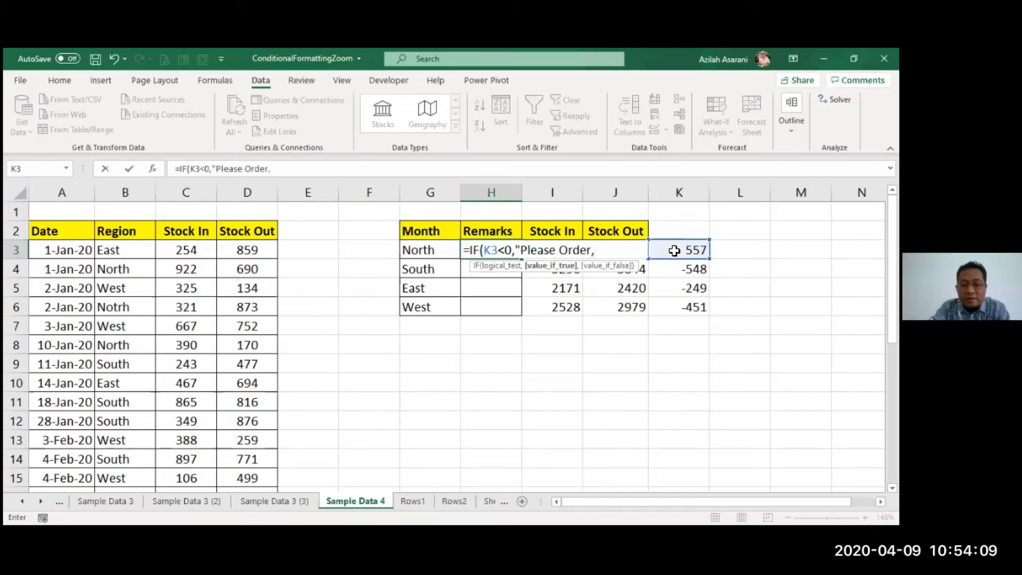
type("\",\"")
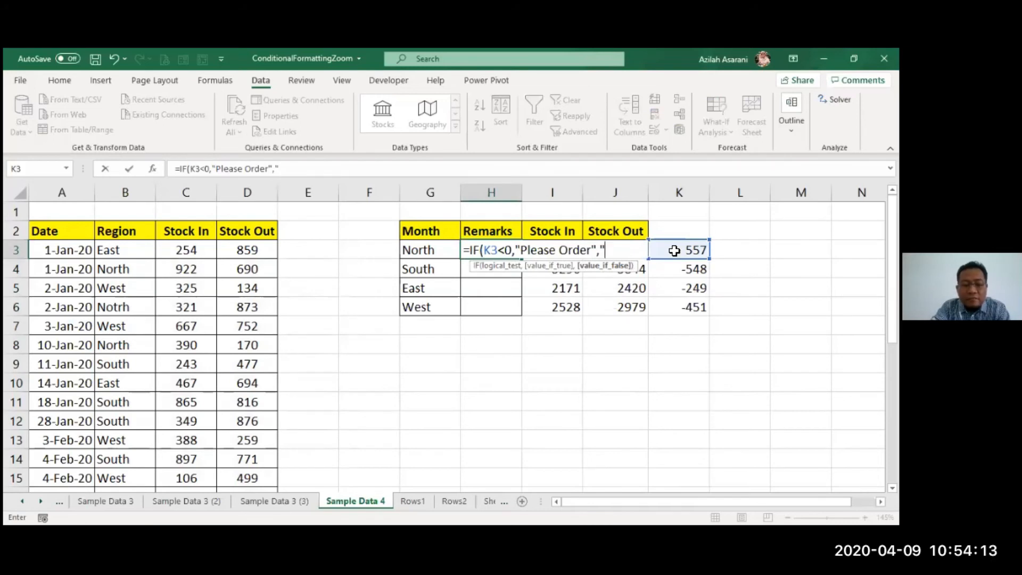
type("You")
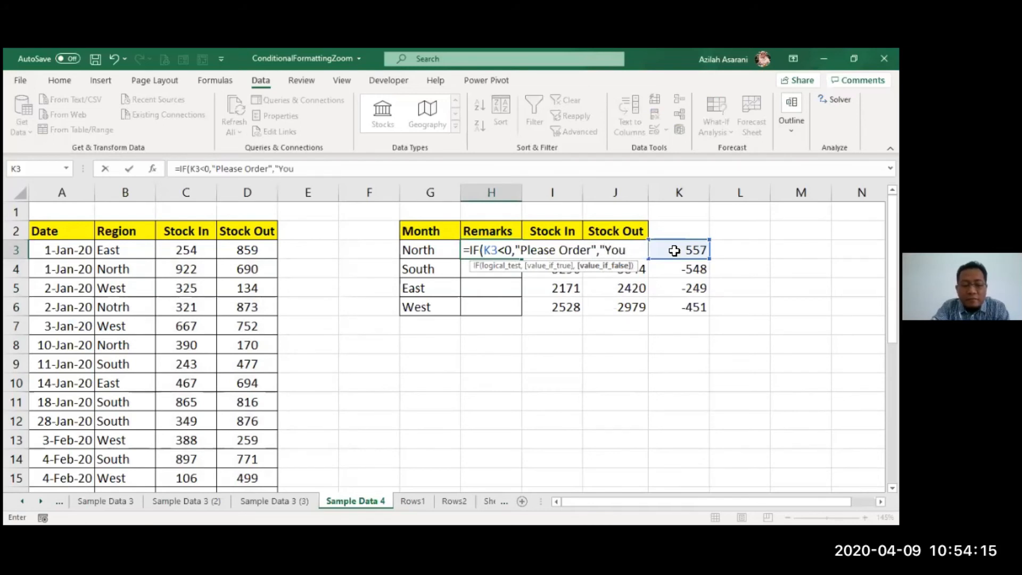
type(" are ok")
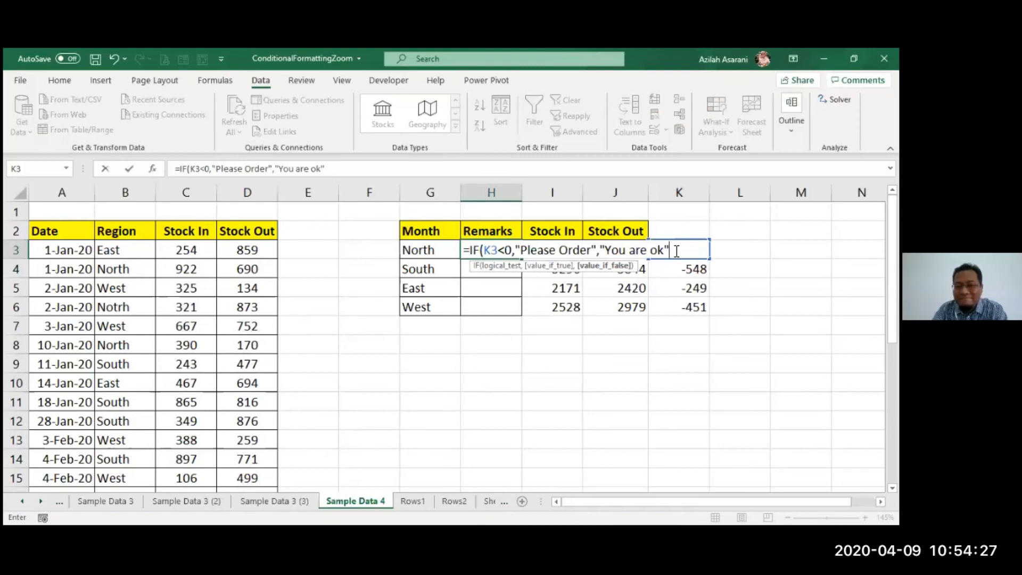
key("Return")
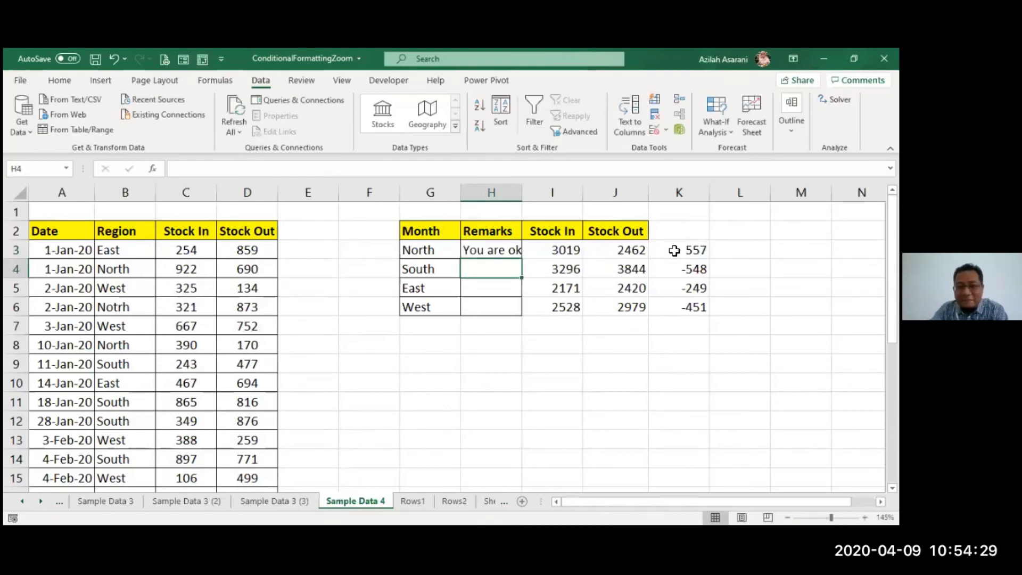
- Fill the remark formula from H3 down to H6 and autofit the width of the Remarks column
double_click(516, 196)
left_click(519, 251)
double_click(528, 260)
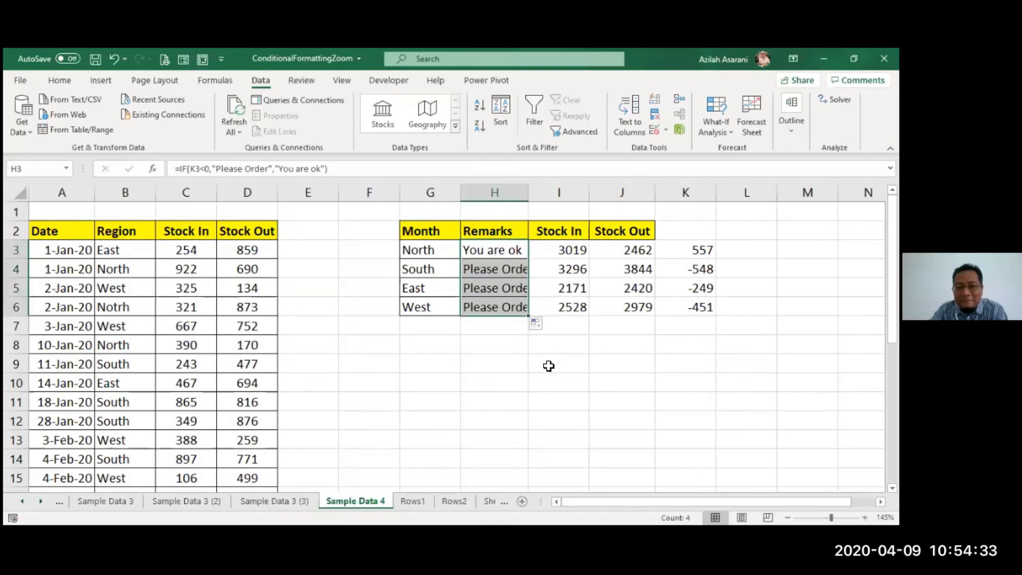
double_click(530, 192)
left_click(574, 381)
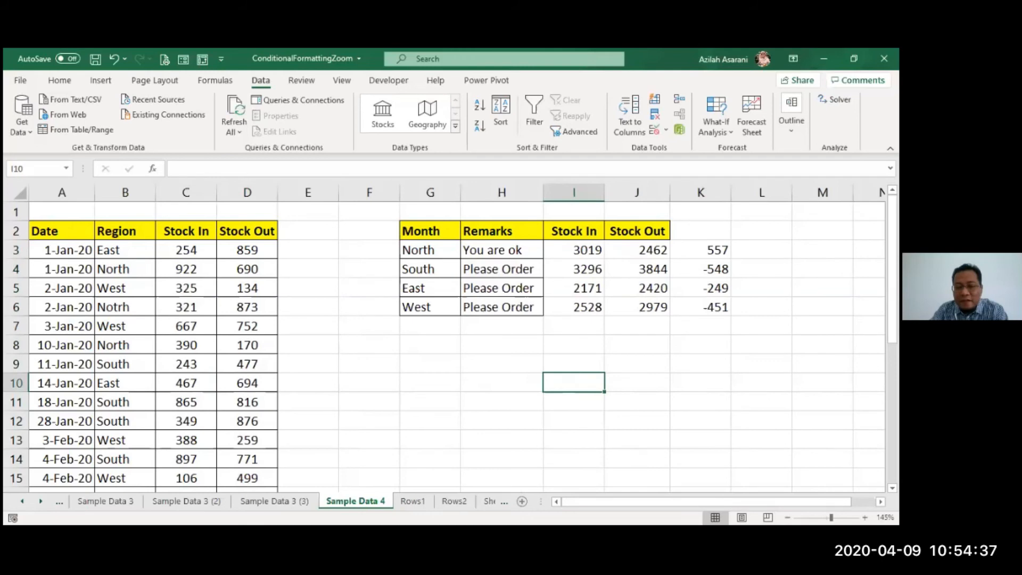
- Review the formulas behind North's remark in H3, the difference in K3 and the Stock In total in I3
left_click(864, 501)
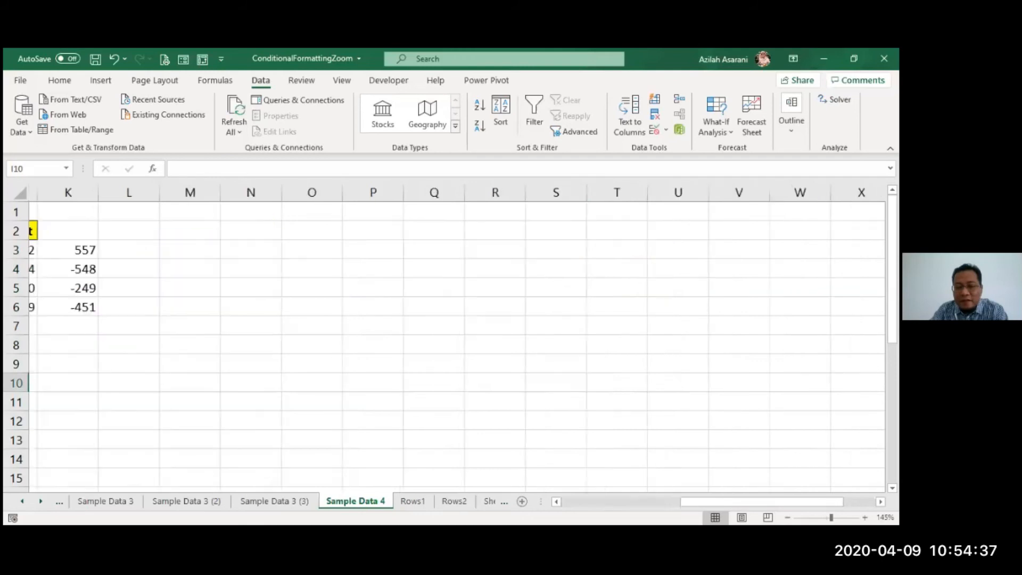
left_click(562, 502)
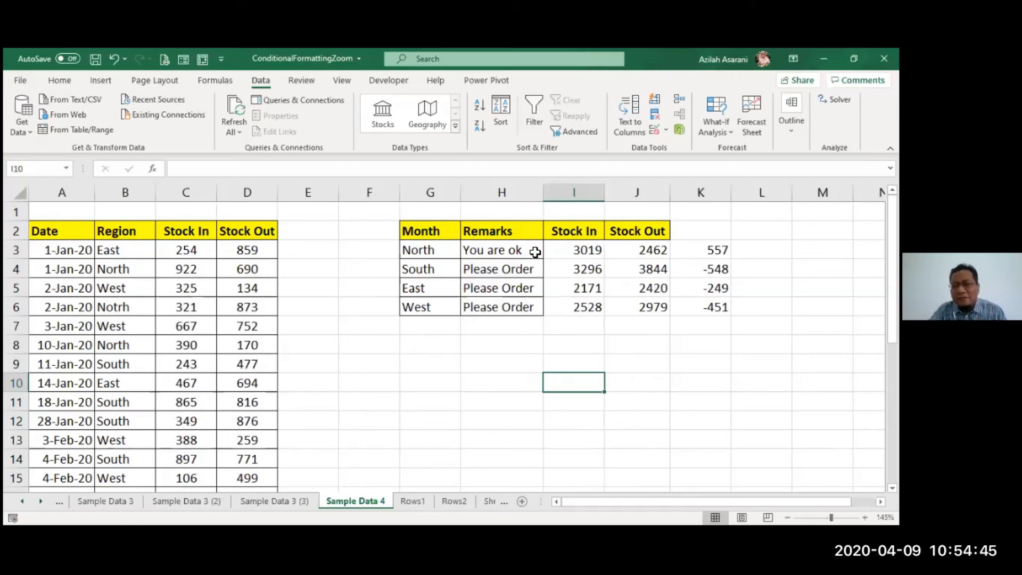
double_click(536, 251)
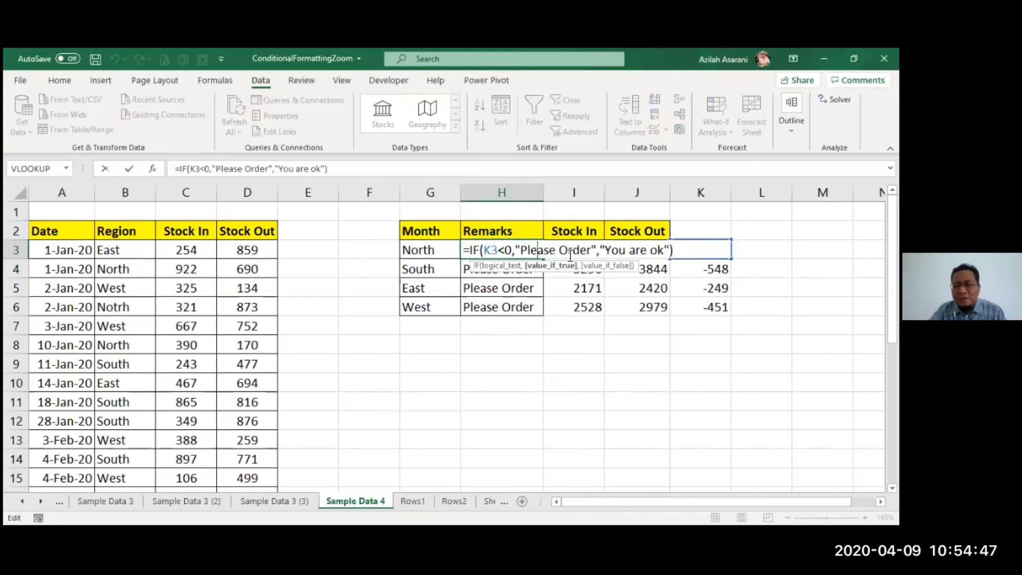
left_click(687, 254)
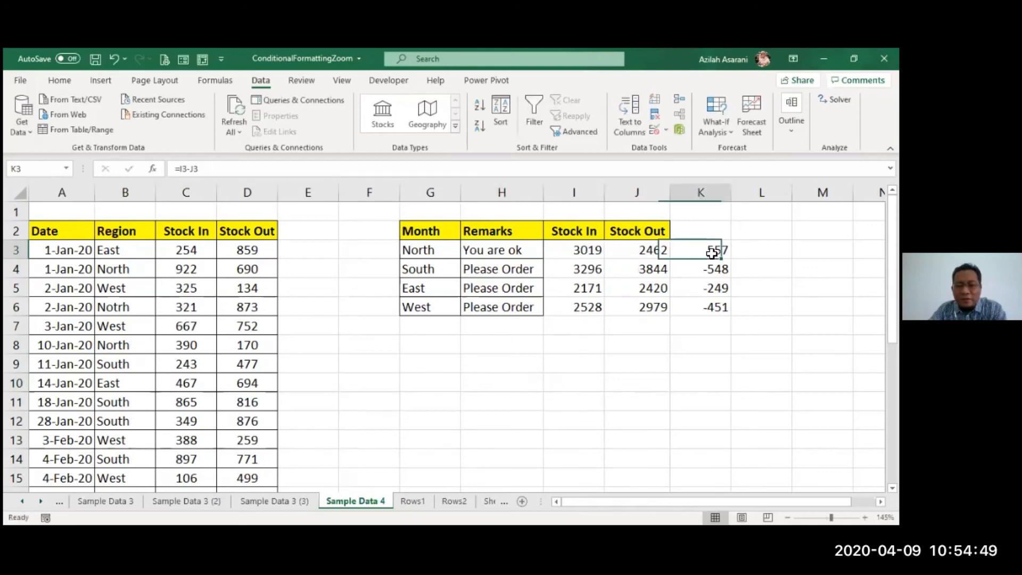
double_click(712, 254)
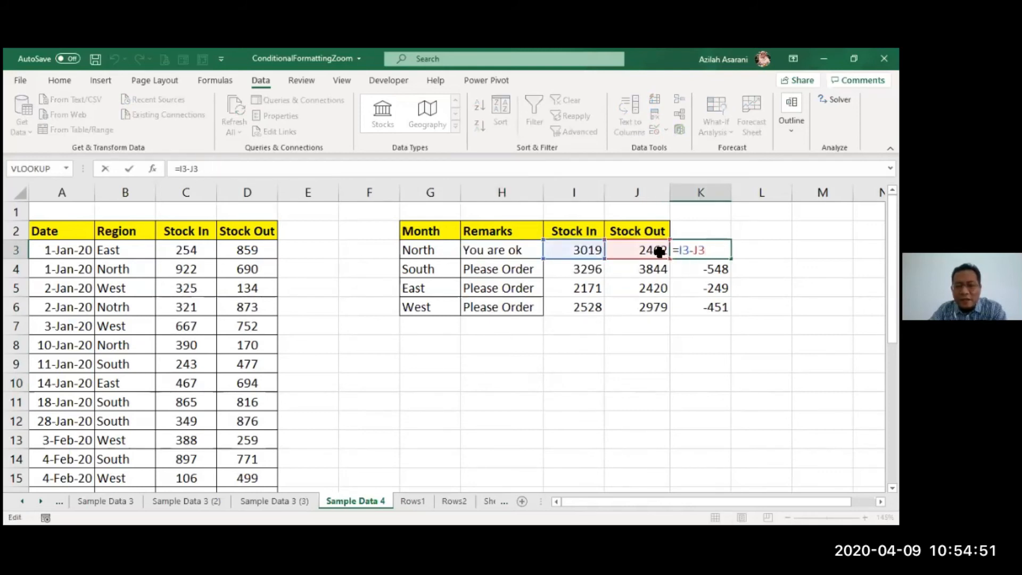
key("Escape")
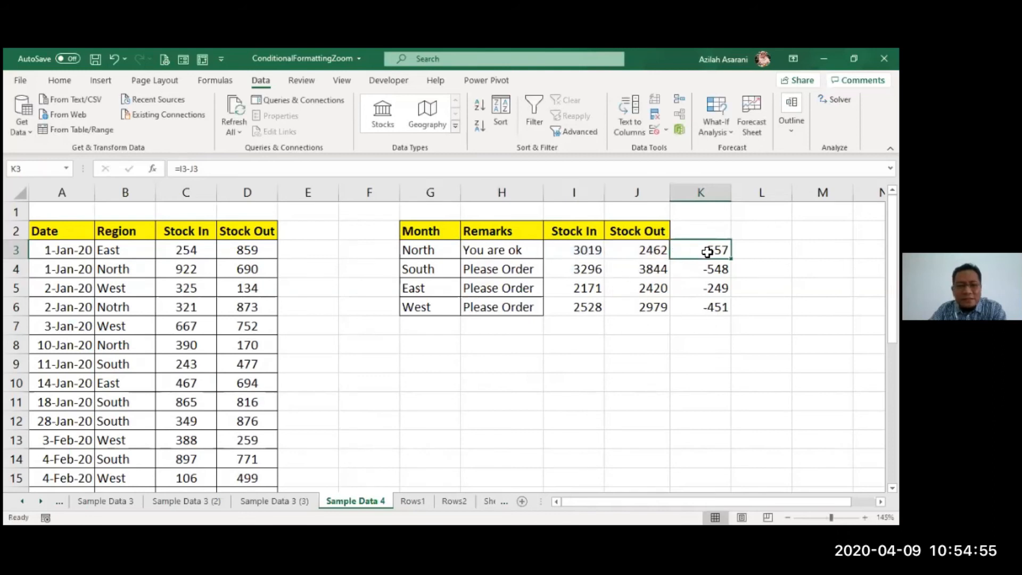
left_click(596, 251)
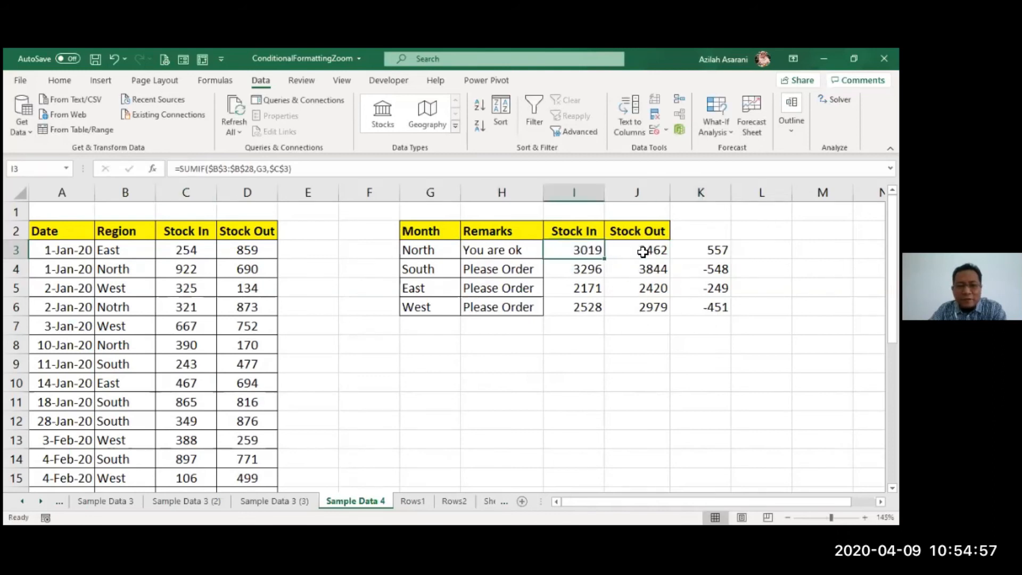
- Replace the K3 reference in H3's IF formula with (I3-J3), reusing the subtraction from K3
left_click(685, 252)
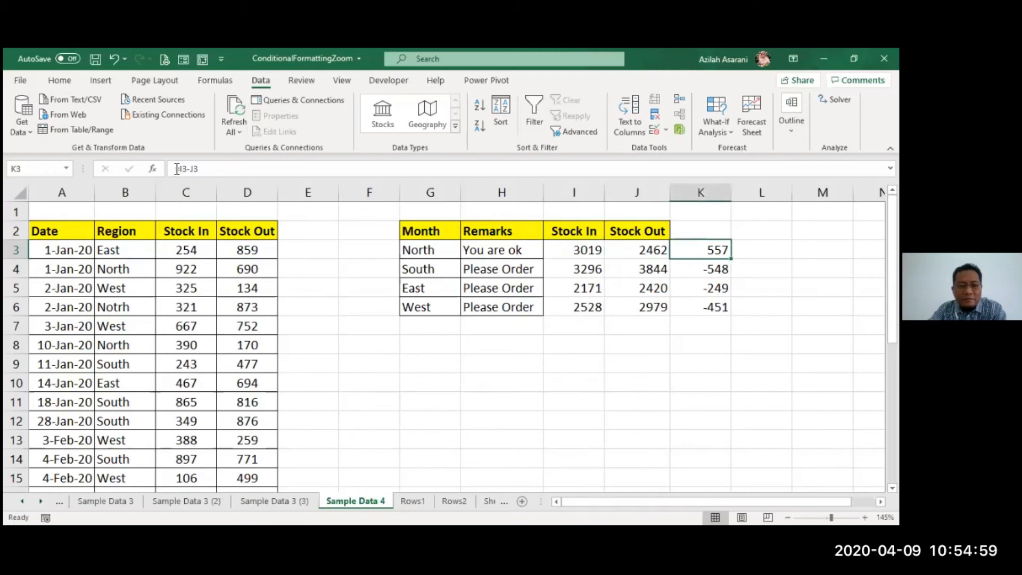
left_click_drag(178, 169, 228, 174)
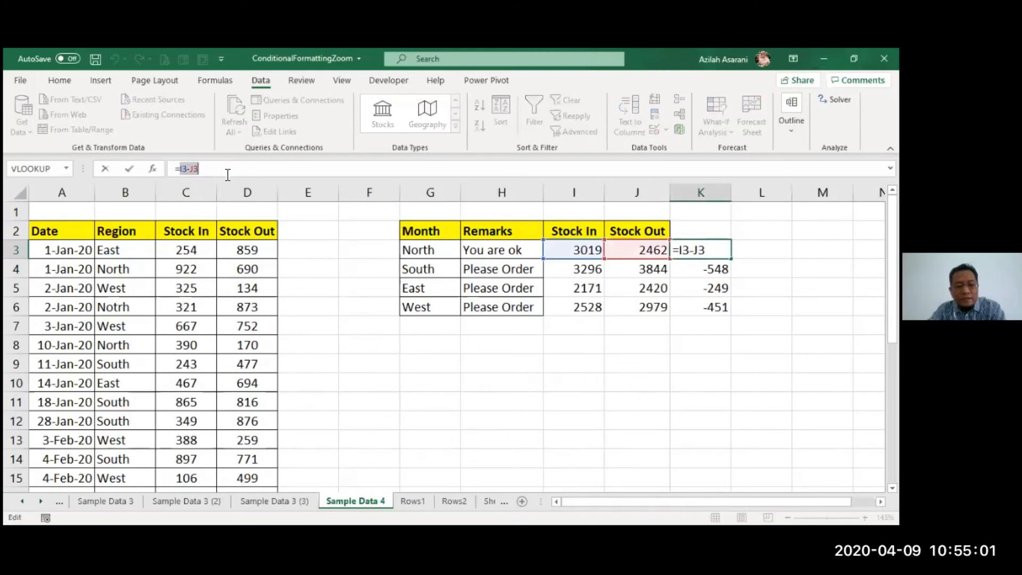
key("Escape")
double_click(489, 250)
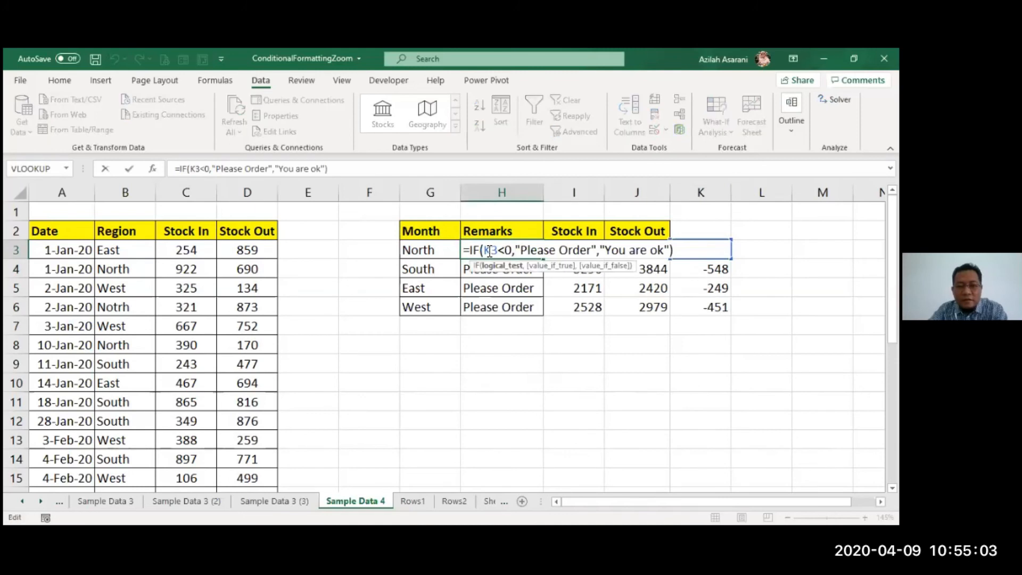
left_click_drag(483, 250, 498, 251)
type("(")
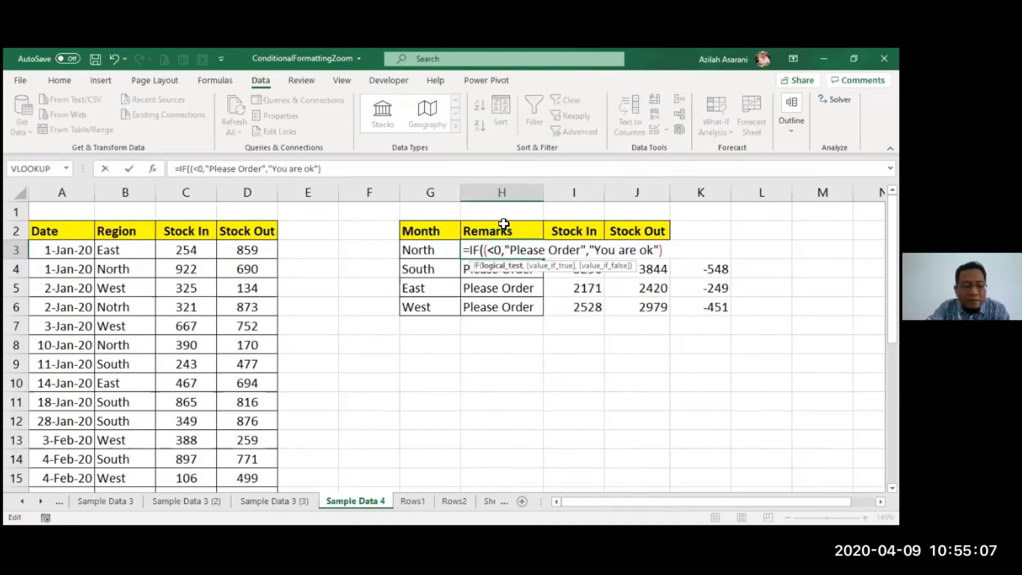
type("I3-J3)")
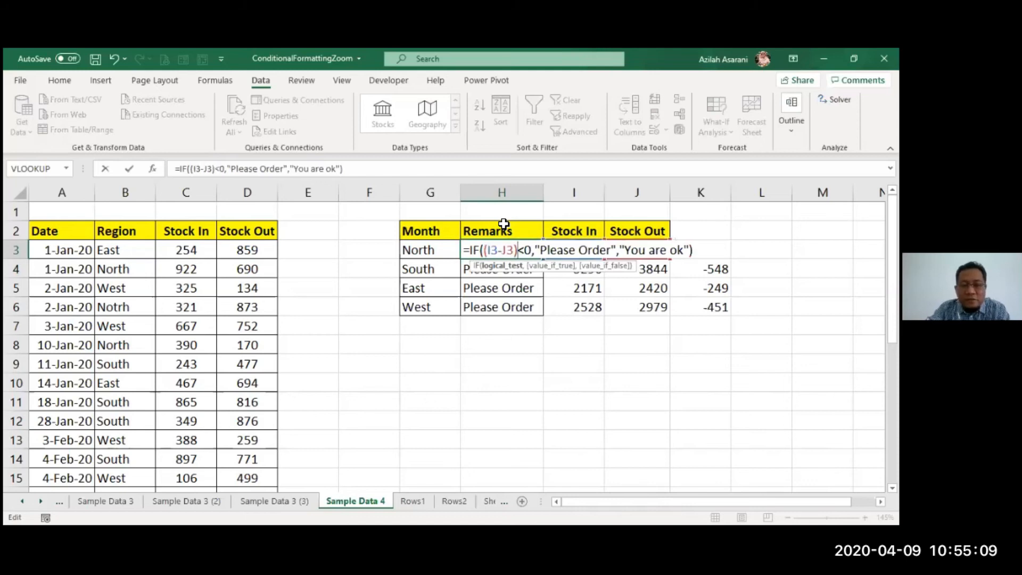
key("Return")
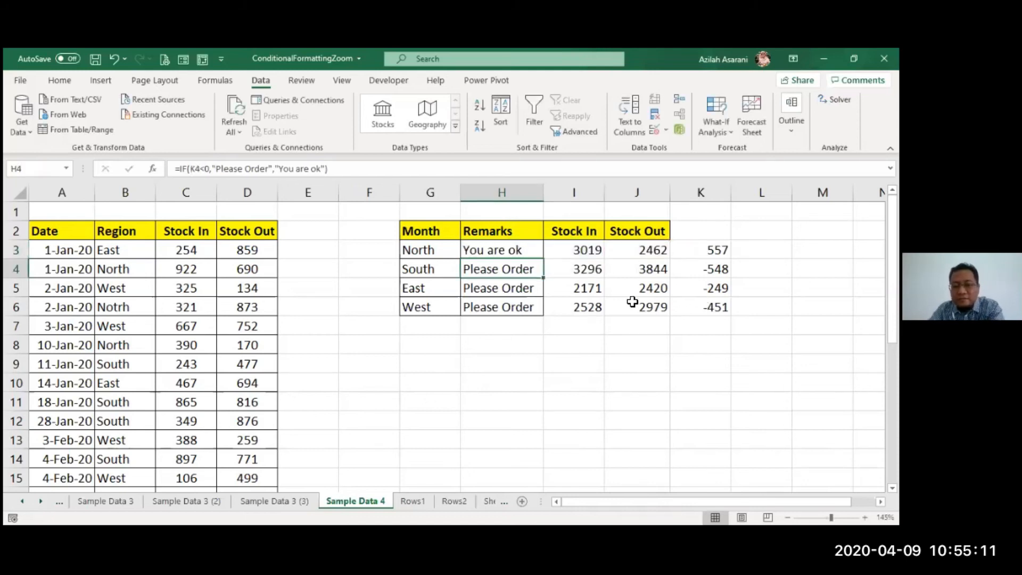
- Fill the revised remark formula based on I3-J3 from H3 down to H6
left_click(526, 249)
double_click(543, 261)
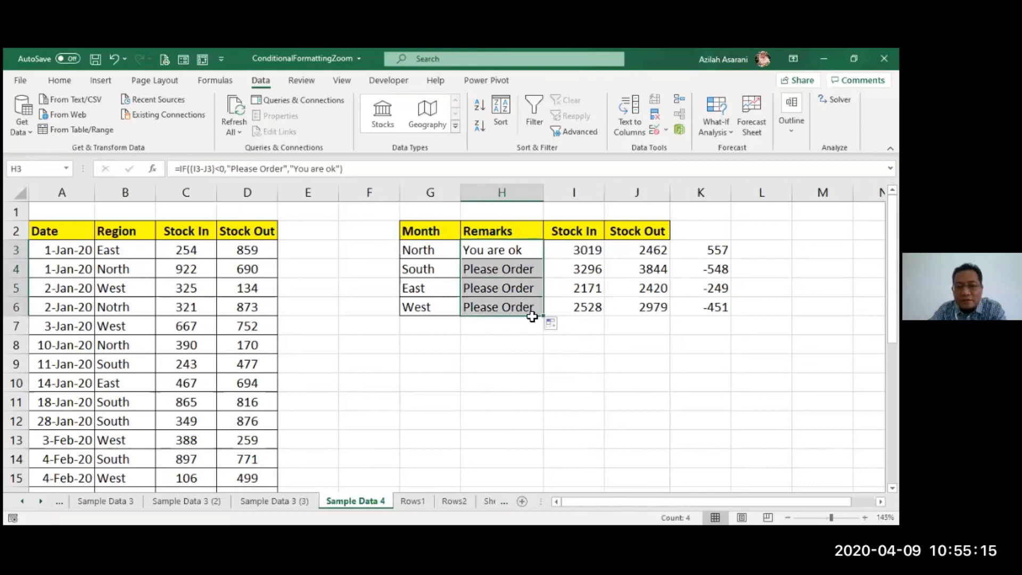
left_click(520, 341)
left_click(624, 368)
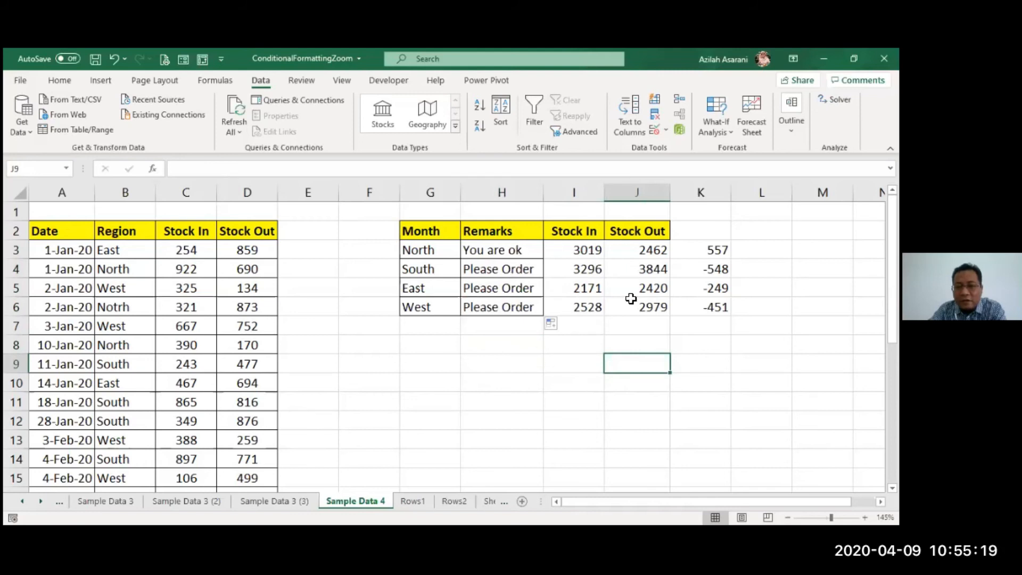
- Check the formula in H3 and clear the helper differences in K3:K7
left_click(704, 246)
double_click(533, 252)
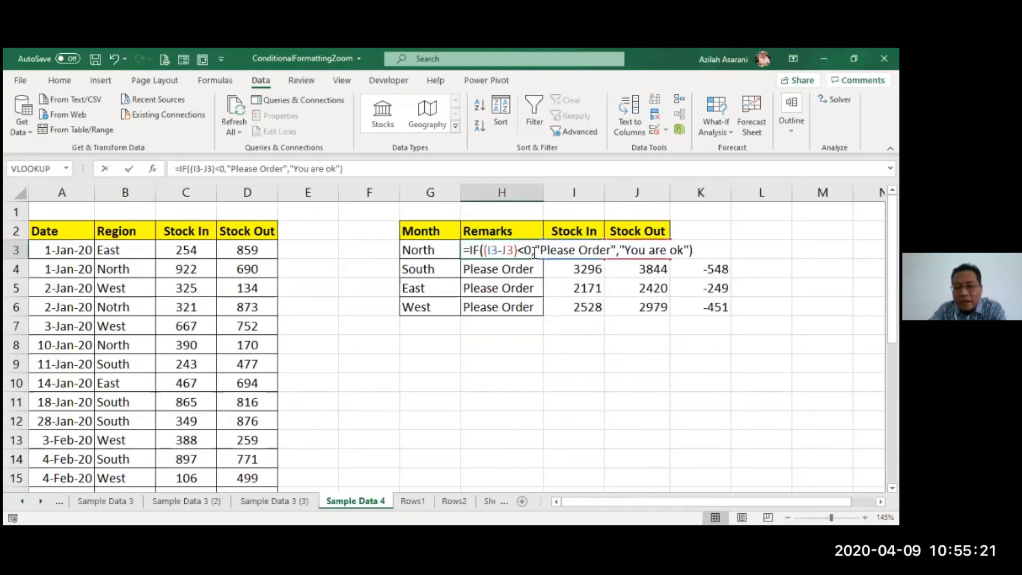
key("Escape")
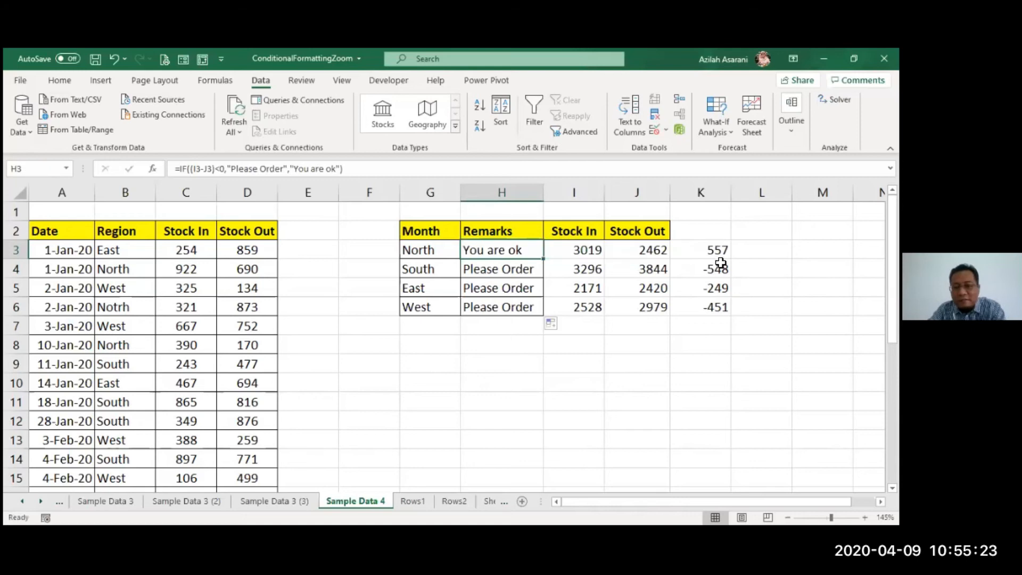
left_click_drag(711, 245, 713, 312)
key("Delete")
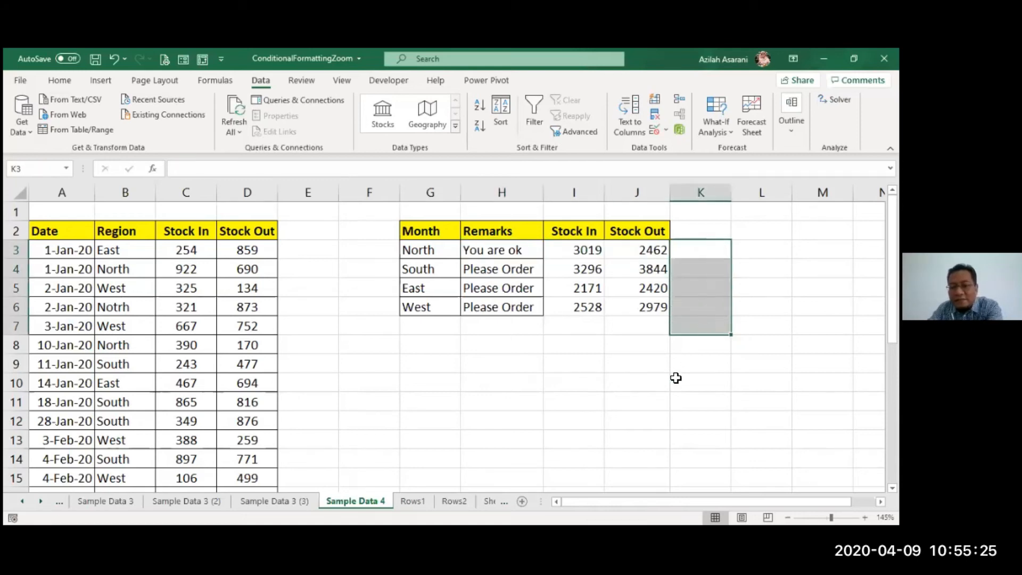
left_click(675, 378)
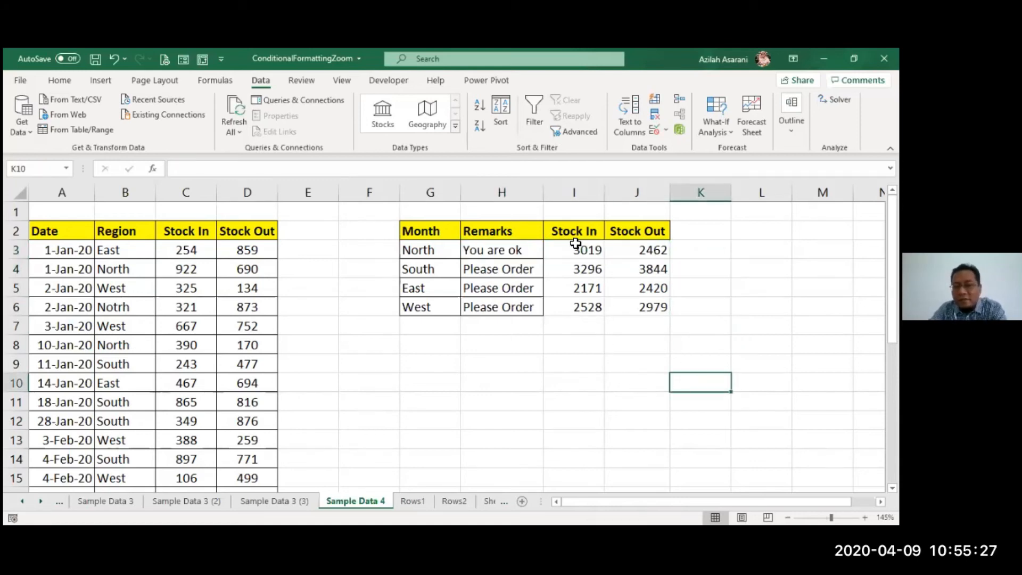
- Apply borders to all the Stock In and Stock Out totals in I3:J6
left_click_drag(581, 246, 644, 309)
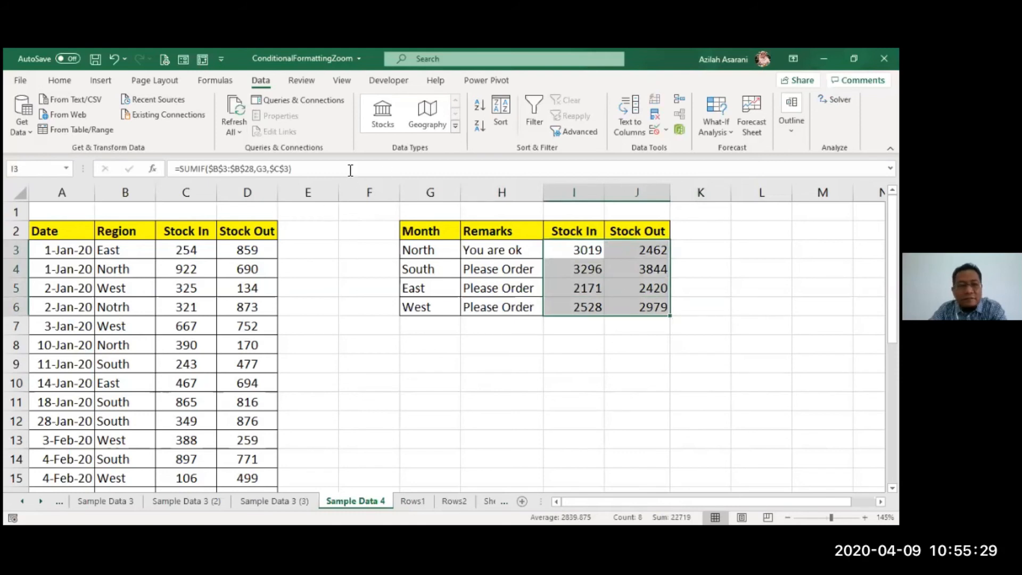
left_click(60, 80)
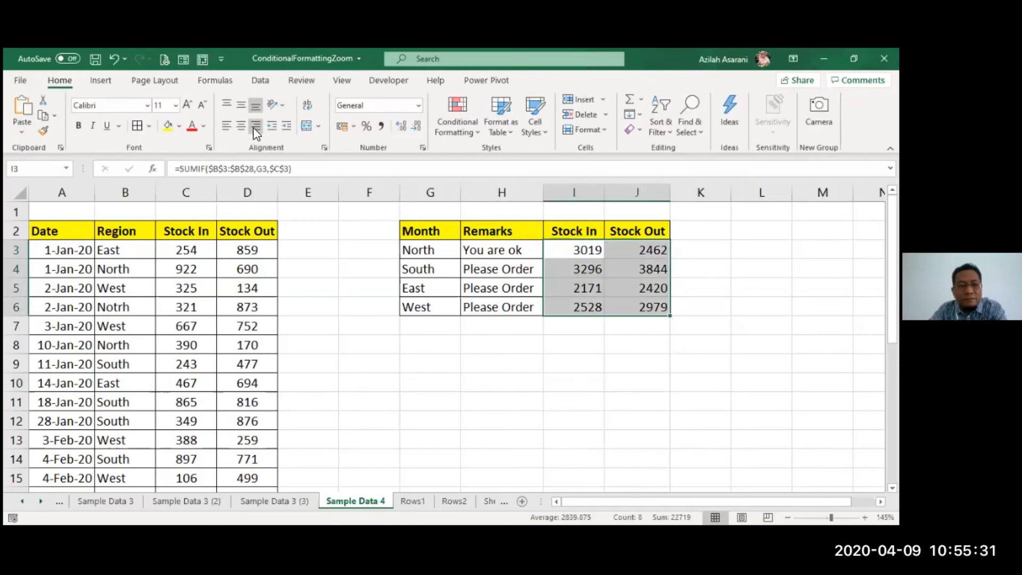
left_click(140, 129)
left_click(517, 343)
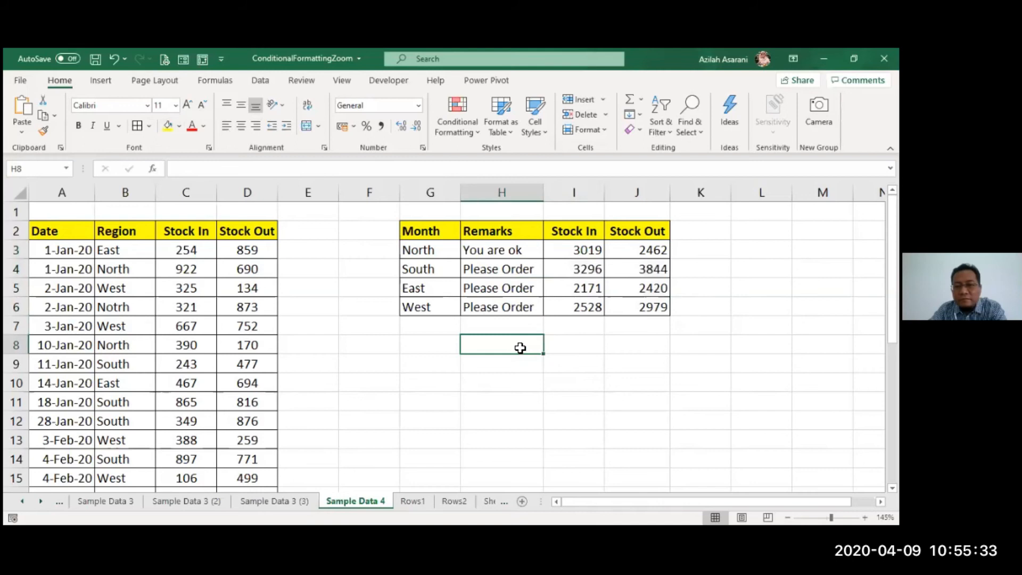
- Start a Text That Contains highlight rule for the remarks in H3:H6
left_click_drag(514, 251, 521, 315)
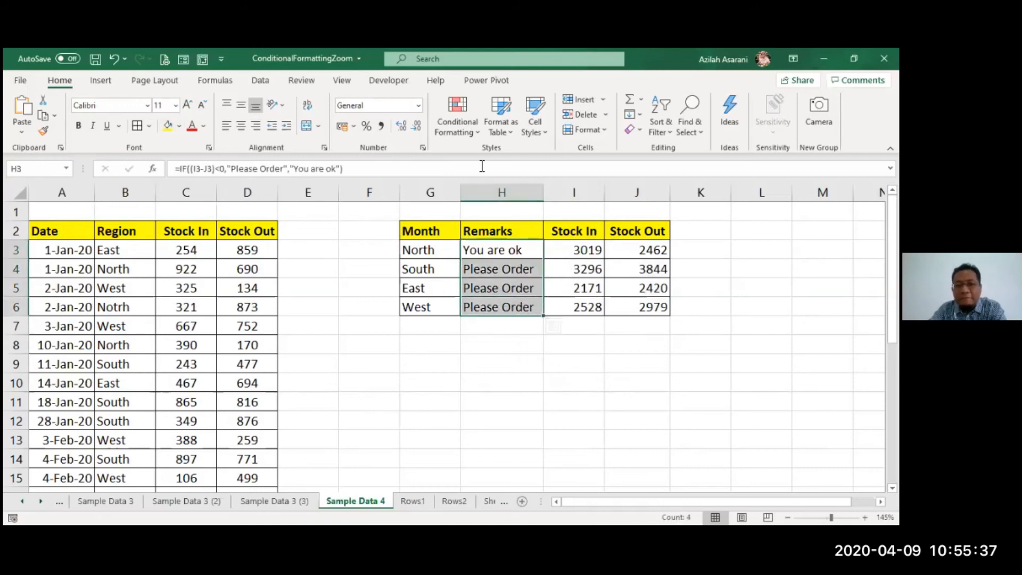
left_click(471, 132)
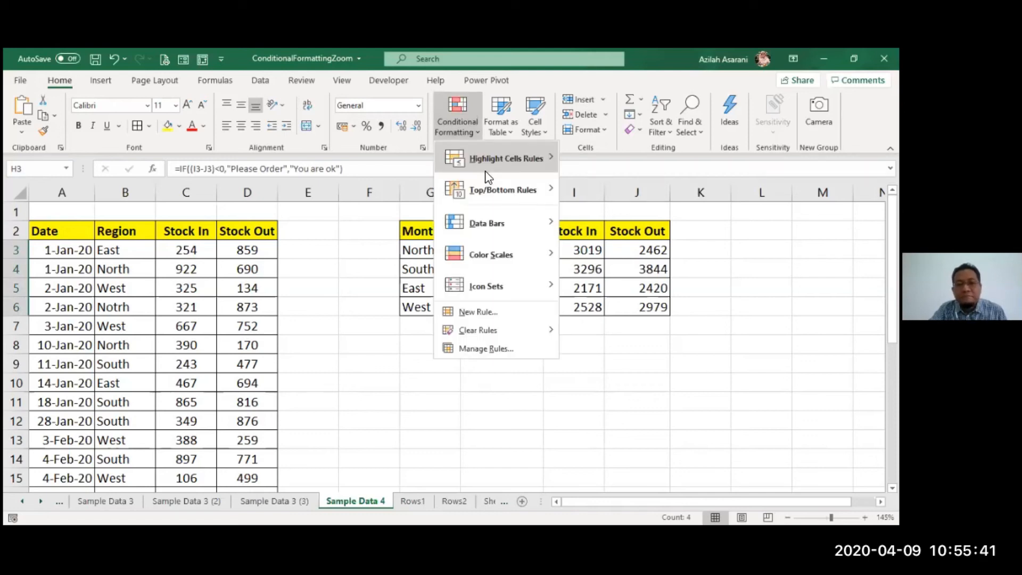
mouse_move(488, 177)
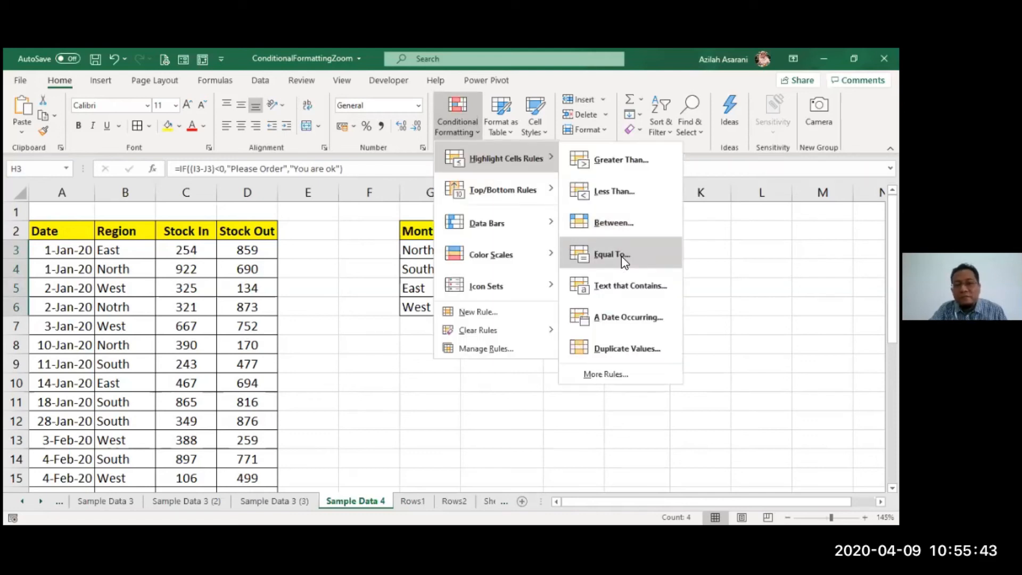
left_click(631, 290)
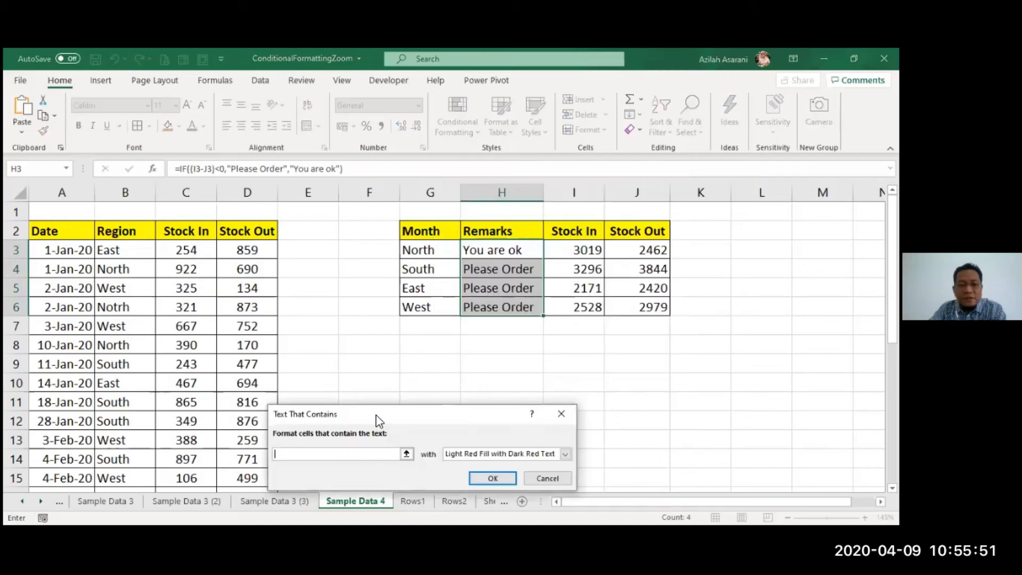
left_click_drag(380, 415, 489, 356)
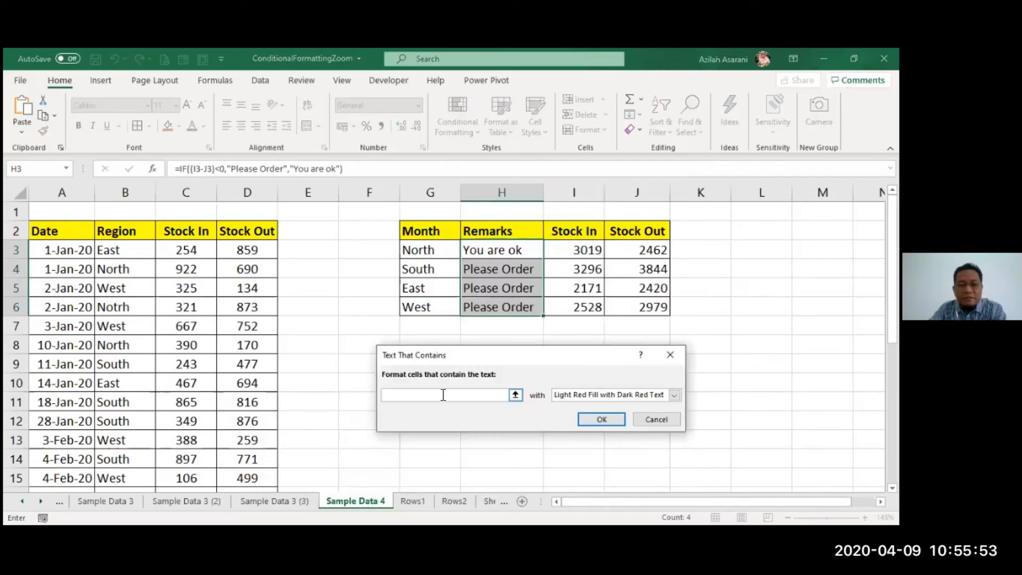
type("order")
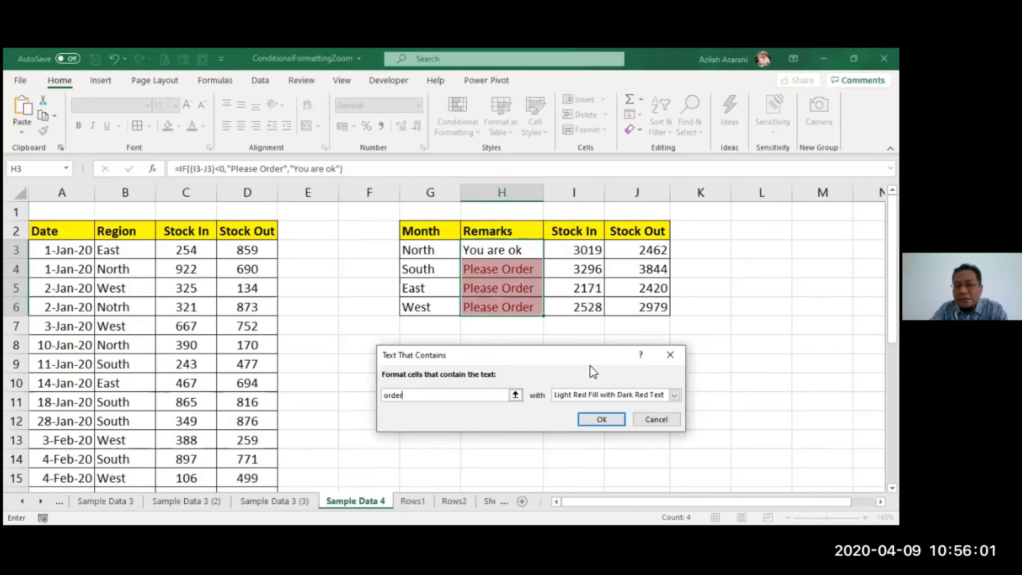
key("BackSpace")
key("BackSpace")
key("BackSpace")
key("BackSpace")
key("BackSpace")
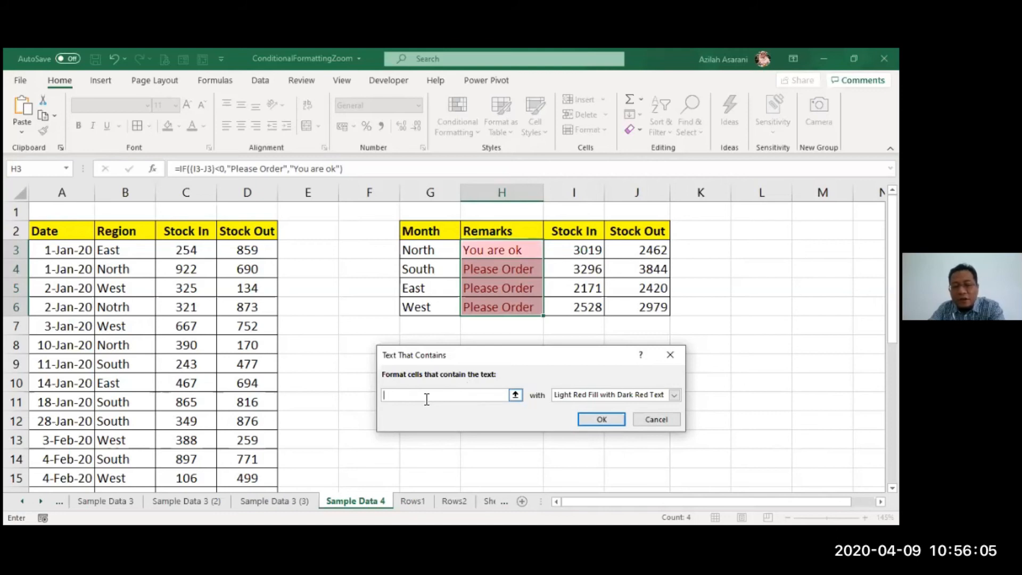
- Set the rule to match remarks containing "ok" and apply a custom light green fill
type("ok")
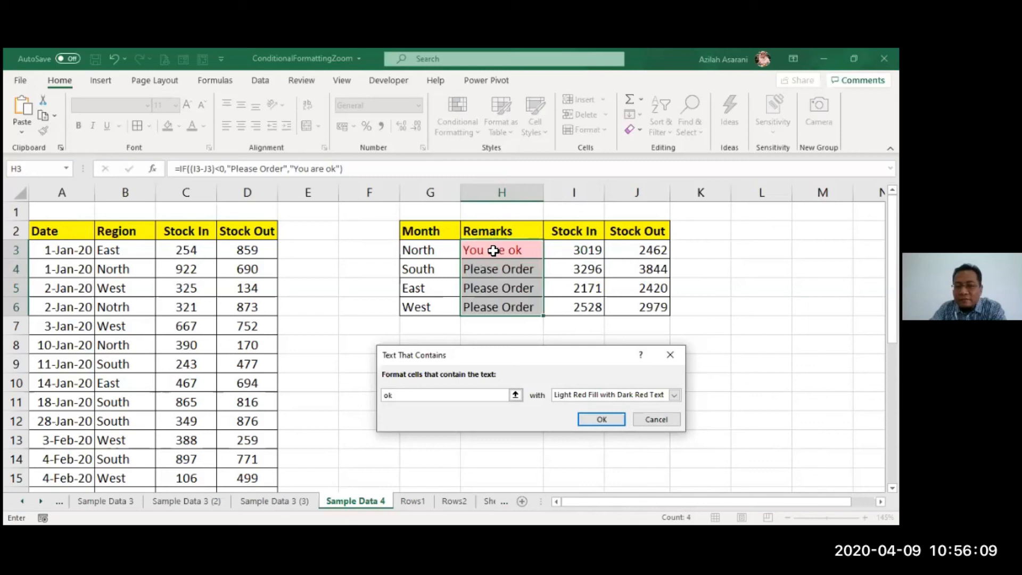
left_click(577, 393)
left_click(577, 457)
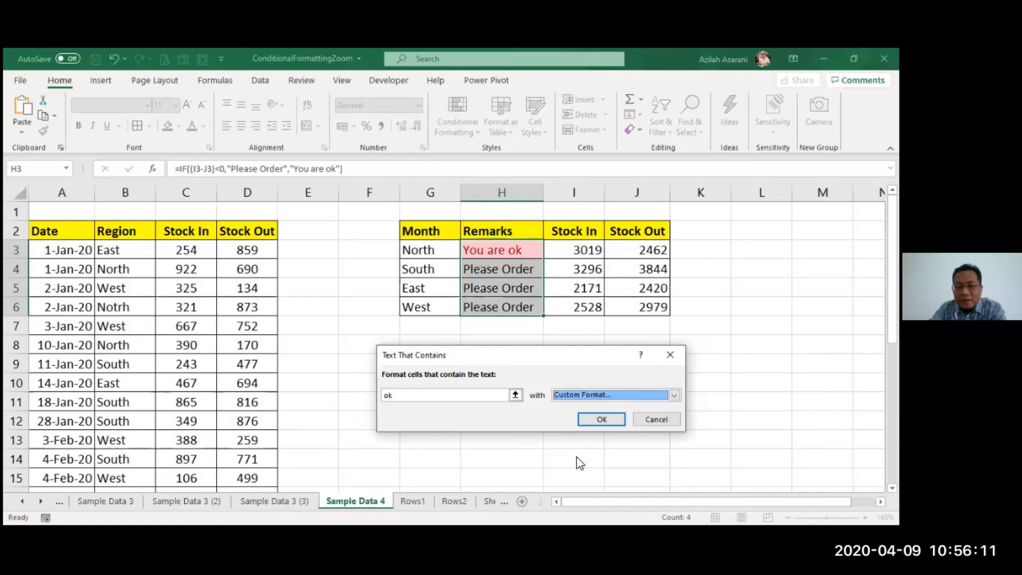
left_click(378, 213)
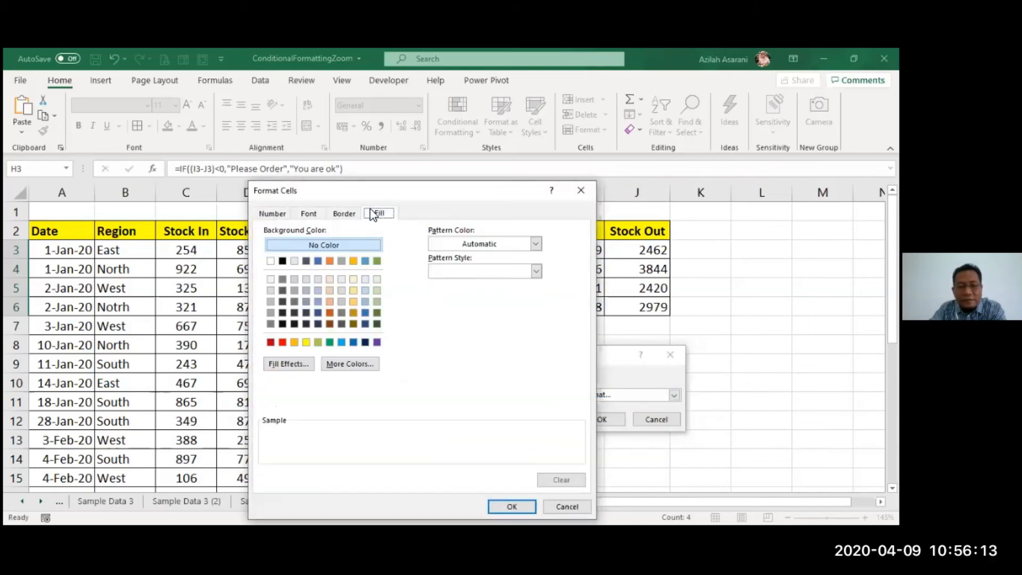
left_click(318, 342)
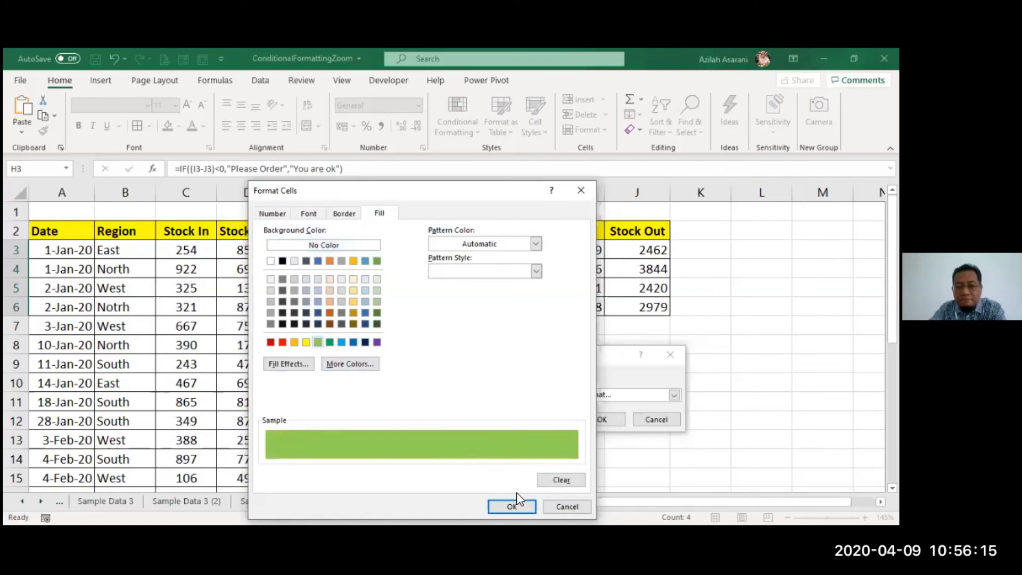
left_click(512, 507)
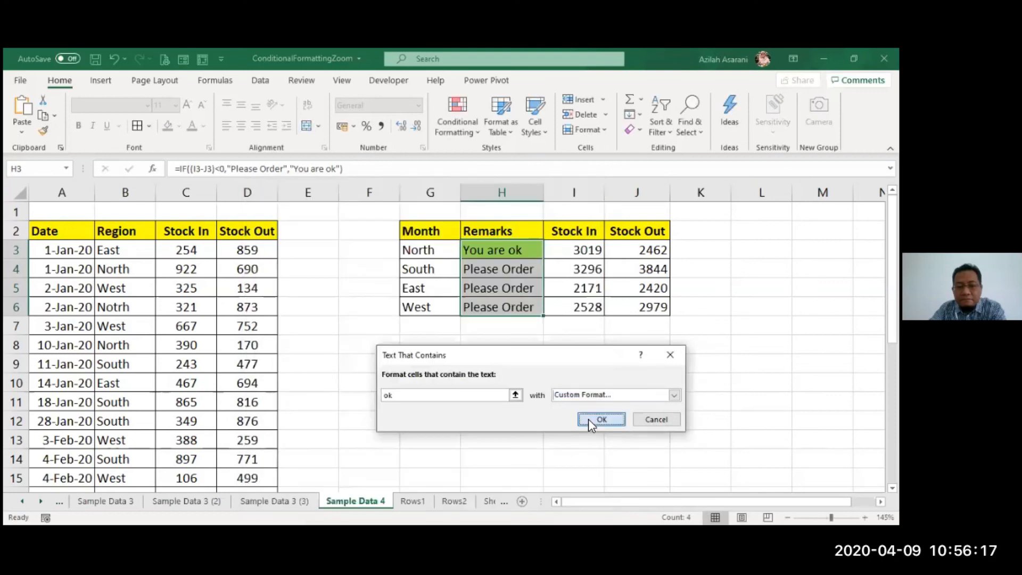
left_click(590, 420)
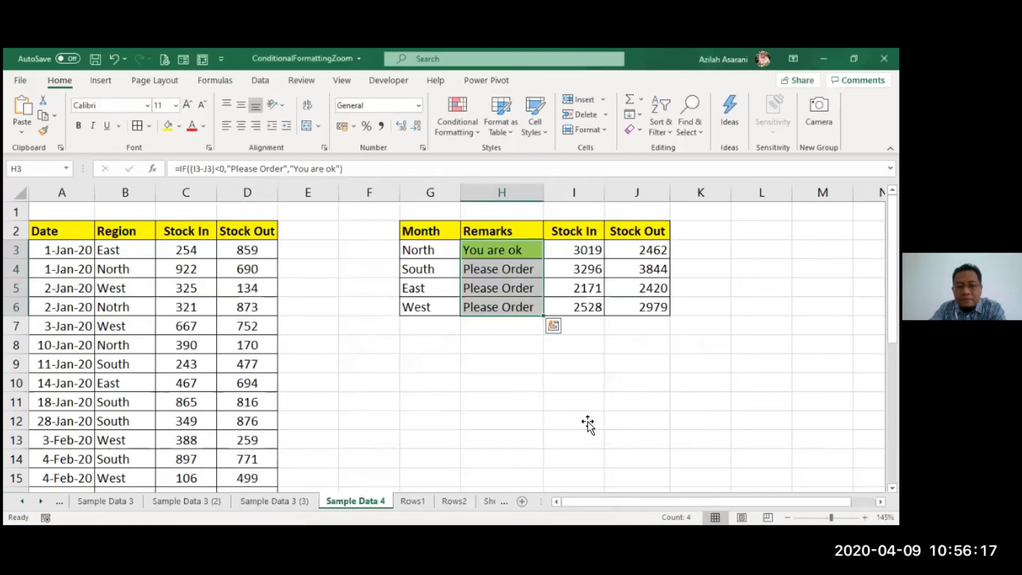
- Add a second text rule on H3:H6 that formats remarks containing "order" with Light Red Fill with Dark Red Text
left_click(448, 114)
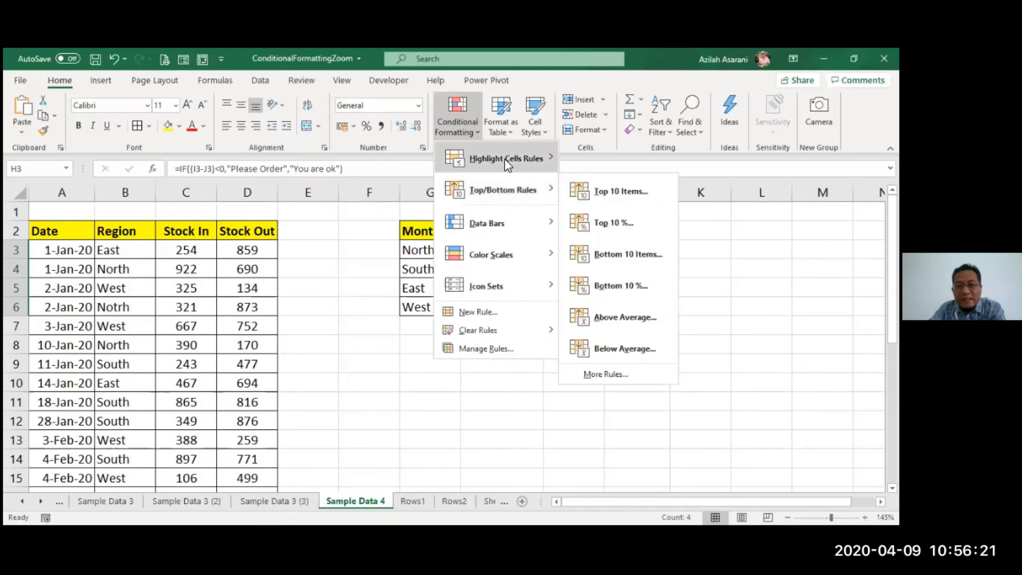
mouse_move(505, 158)
left_click(616, 284)
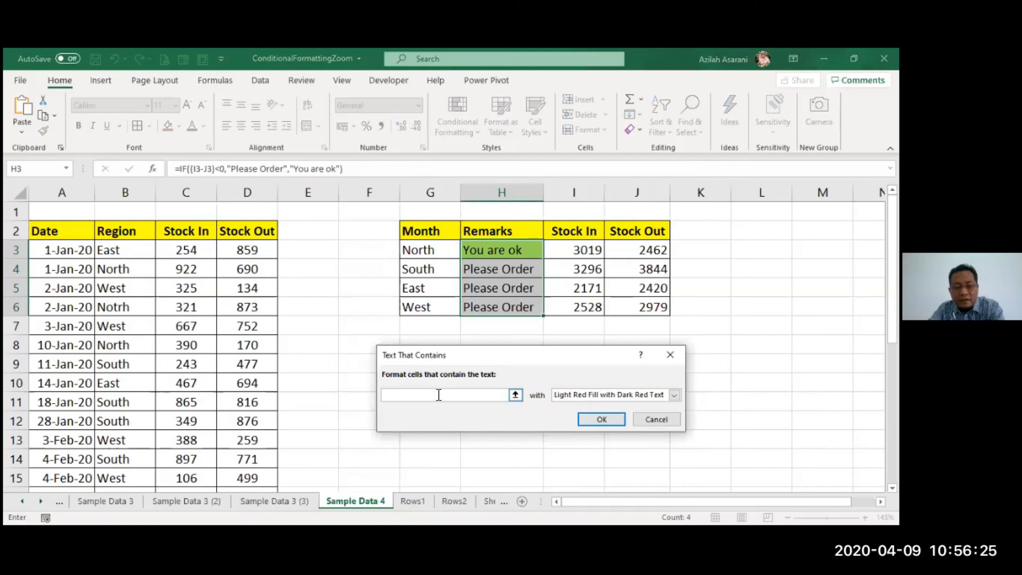
type("order")
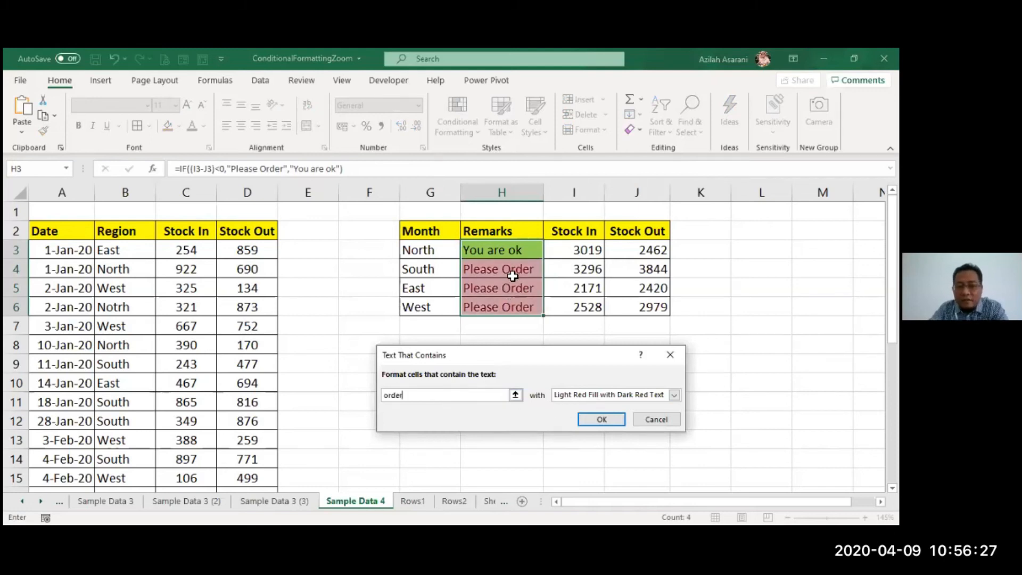
left_click(590, 414)
left_click(592, 415)
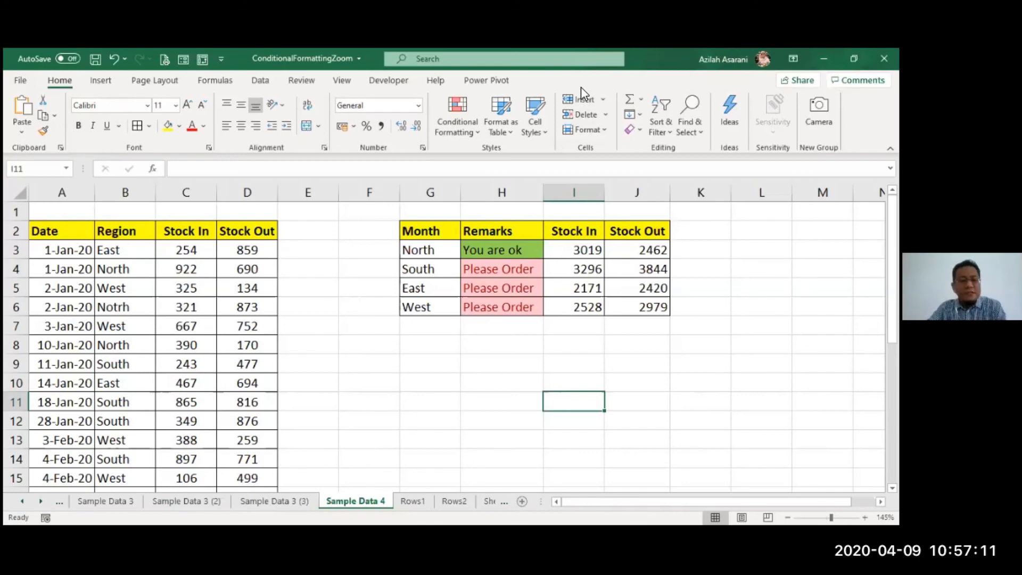
- Enter =COUNTIF(B3:B28,"north") in F8 to count the North rows in the Region column
left_click(331, 389)
left_click(364, 342)
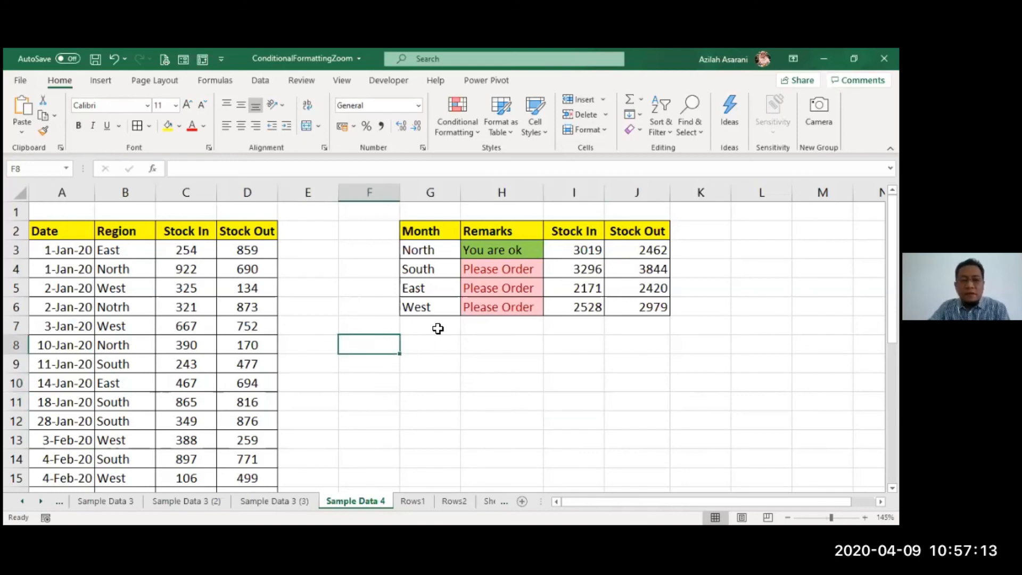
type("=")
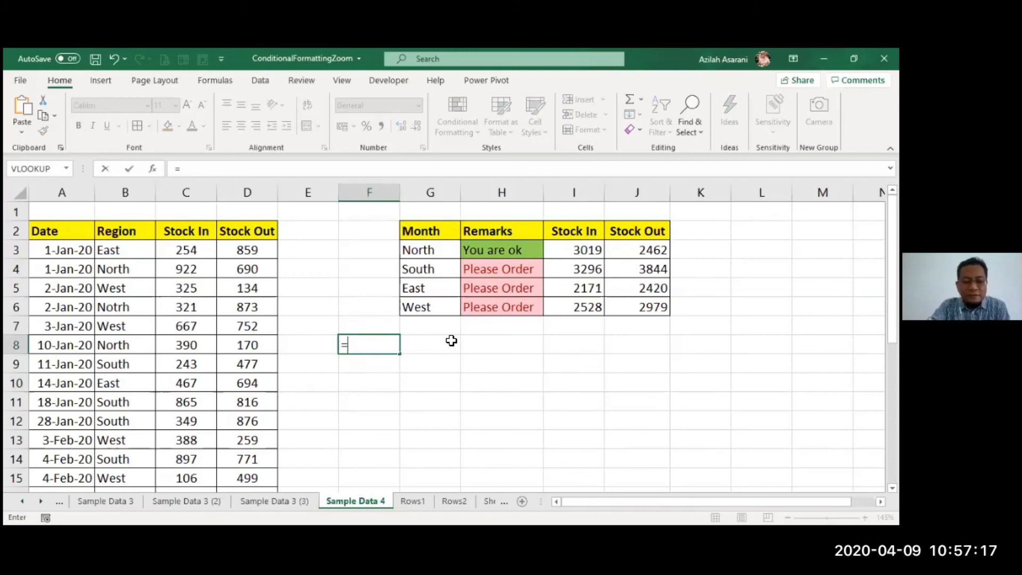
type("count")
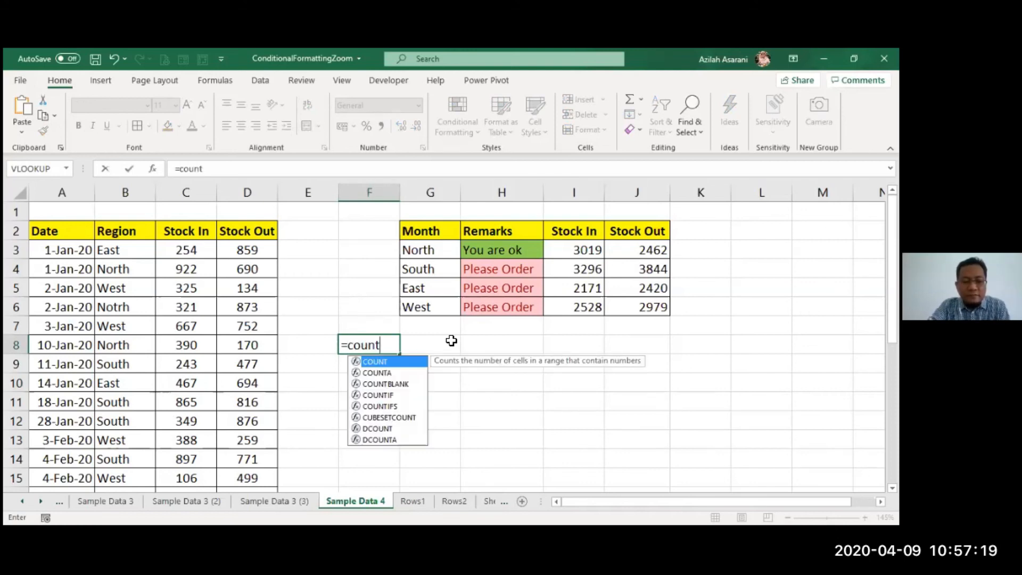
double_click(378, 395)
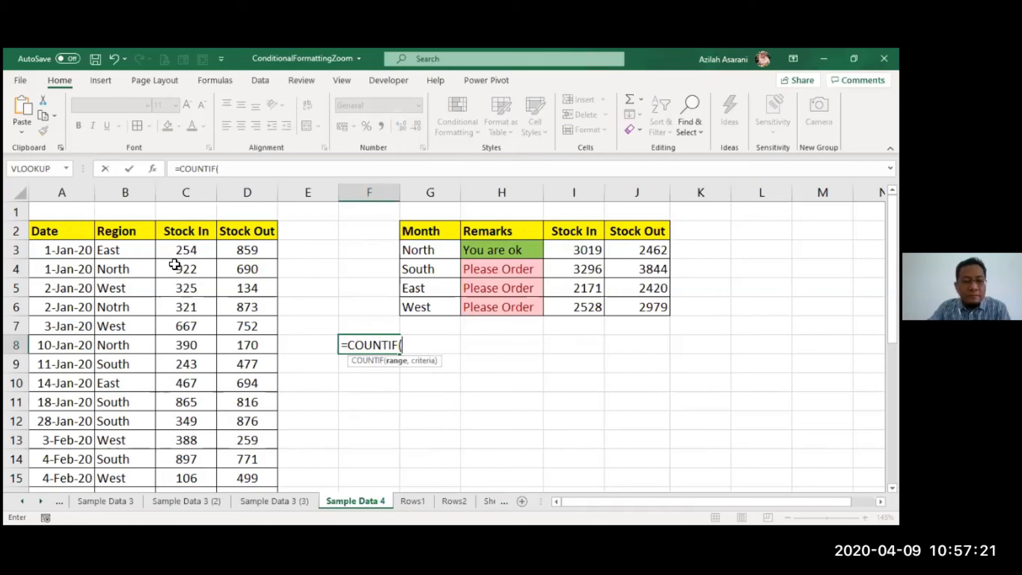
left_click_drag(136, 258, 143, 382)
key("ctrl+shift+Down")
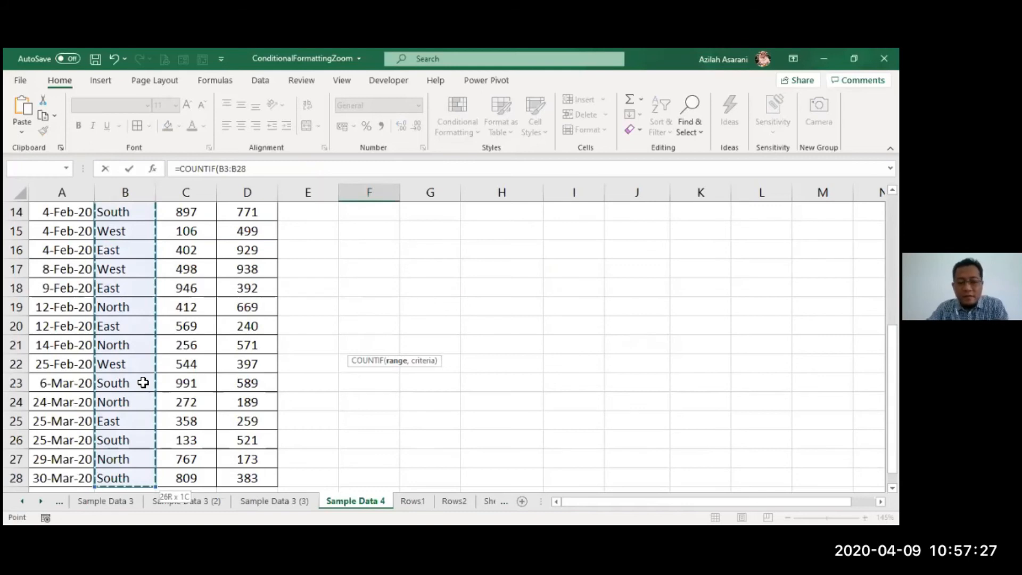
type(",\"north")
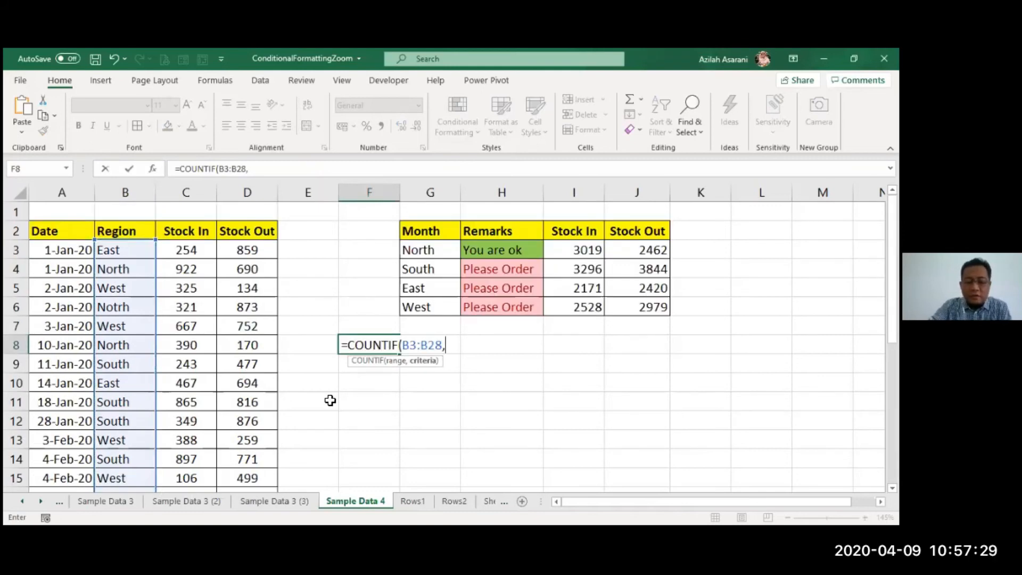
type("\"")
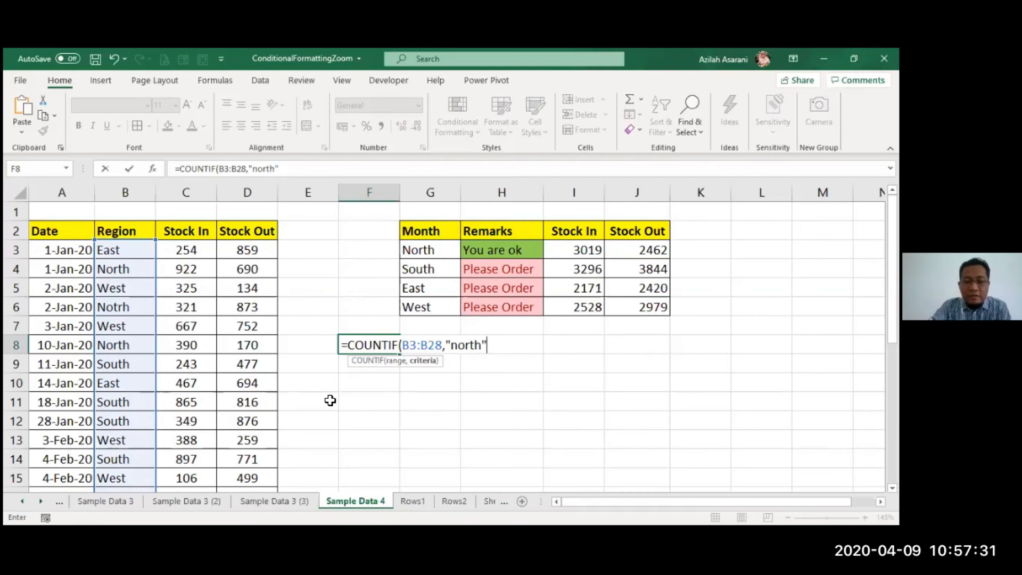
key("Return")
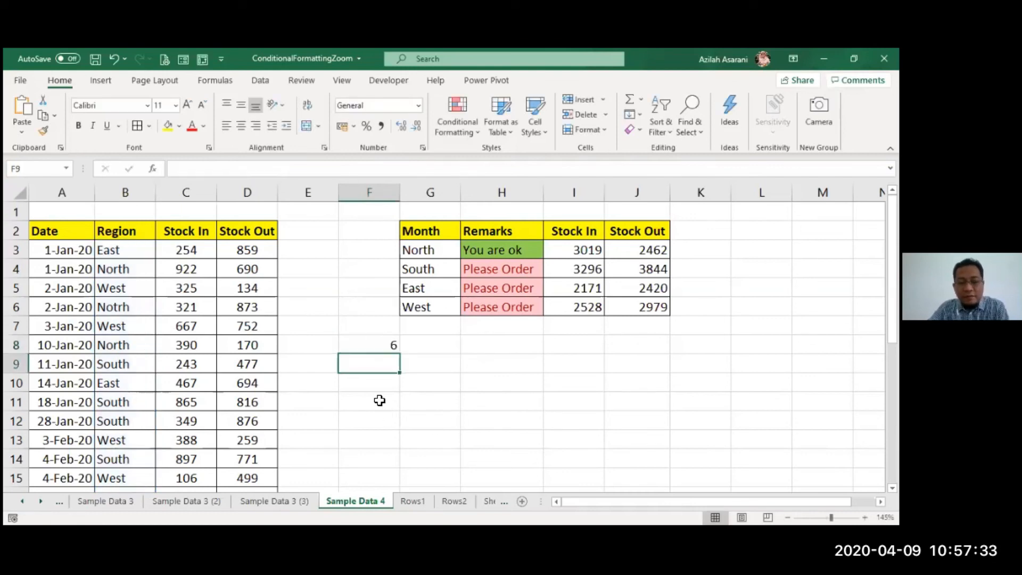
- Check the COUNTIF formula in F8 and add a trailing space to the North entry in B8
left_click(376, 347)
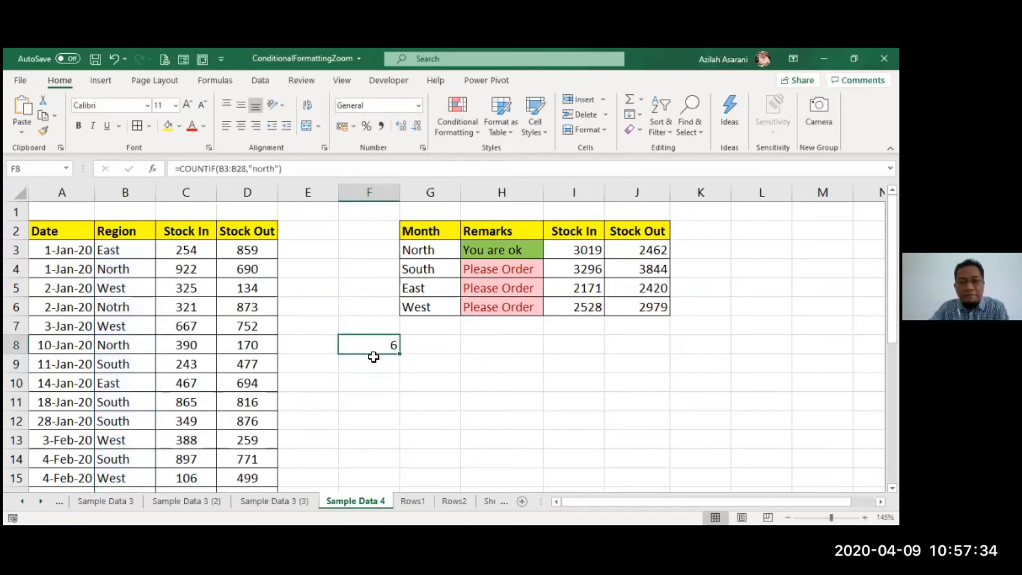
double_click(138, 346)
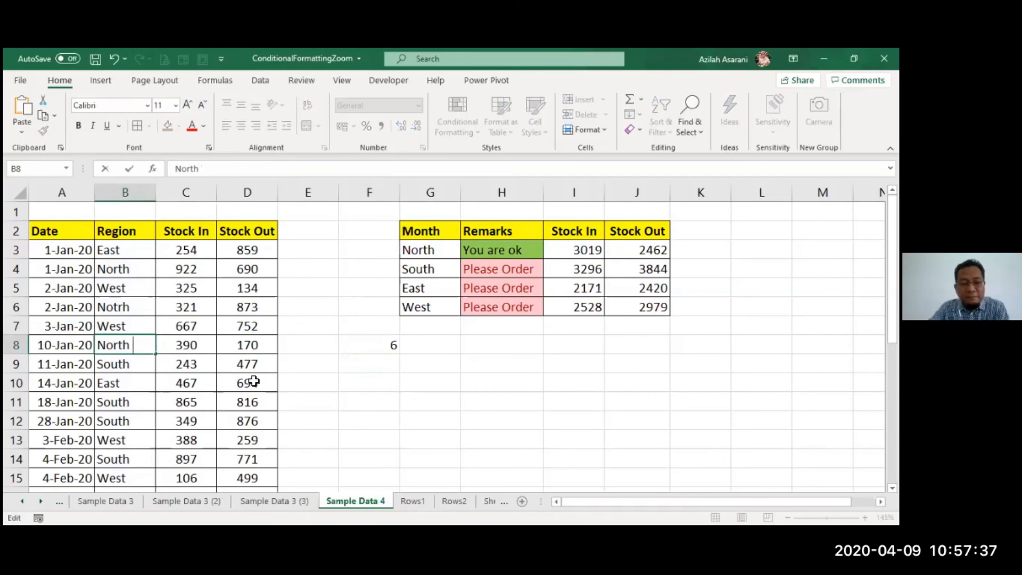
key("Return")
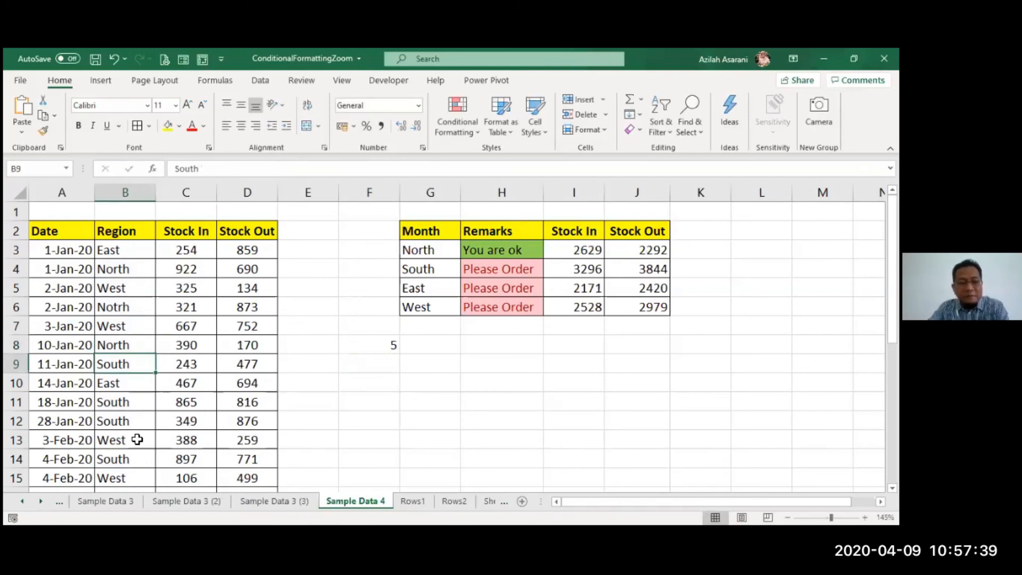
- Replace the region in B12 with "NORTH " in capitals, including a trailing space
left_click(144, 421)
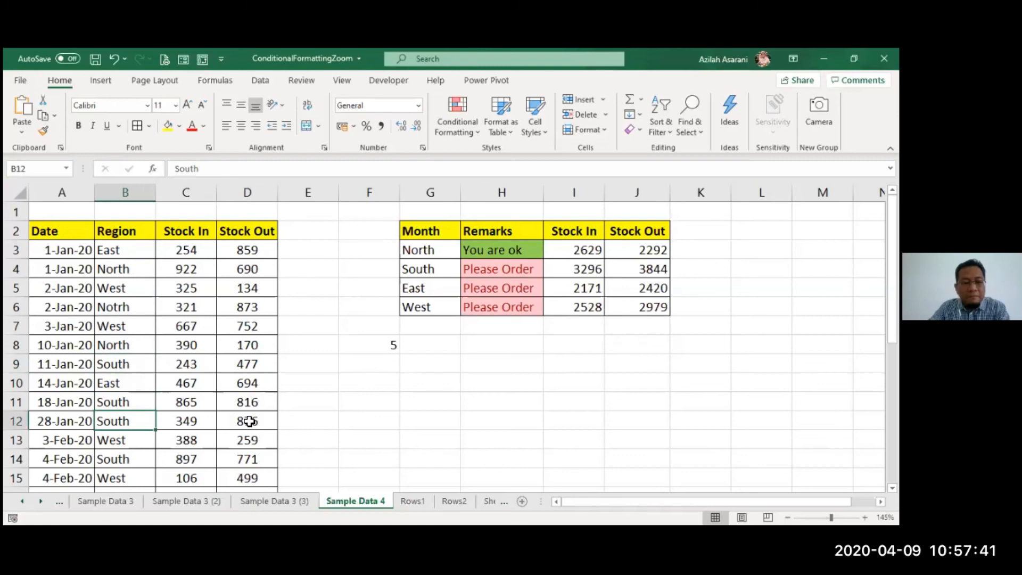
type("north")
key("BackSpace")
key("BackSpace")
key("BackSpace")
key("BackSpace")
key("BackSpace")
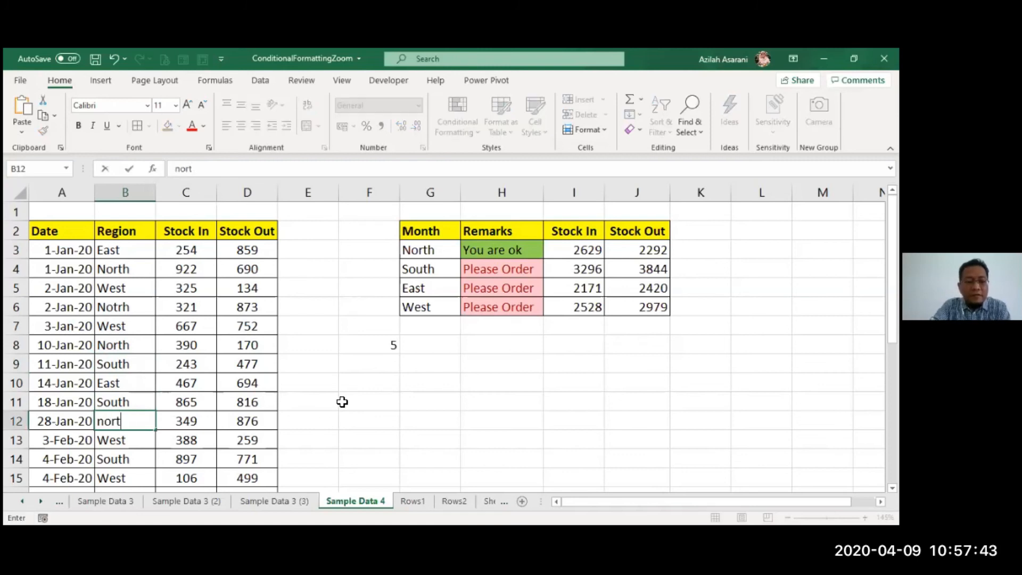
type("NORTH")
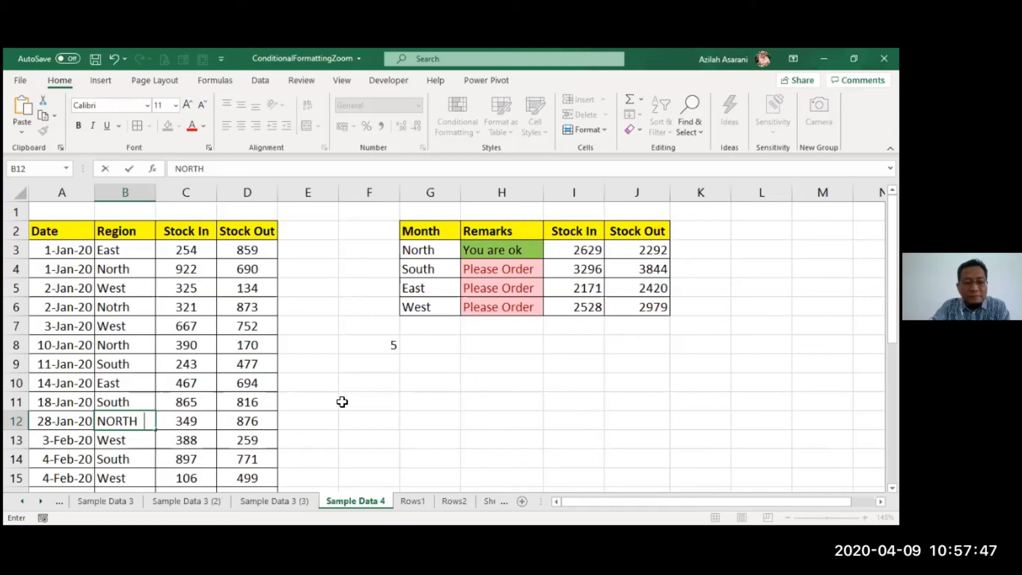
key("Return")
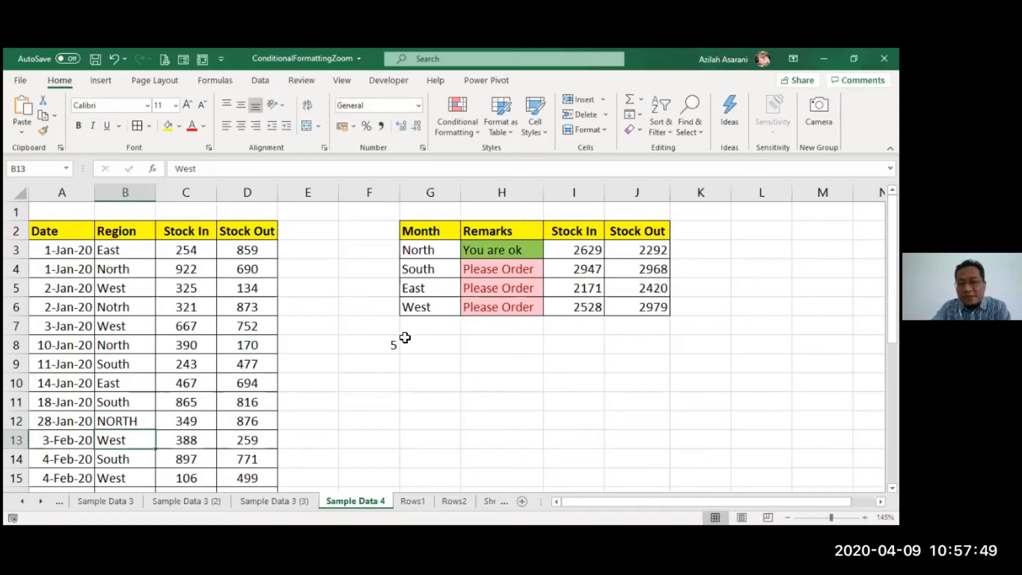
- Examine the count in F8 against the region entries in B12 and B8, and display the list of existing Region entries from B13
left_click(370, 346)
left_click(148, 420)
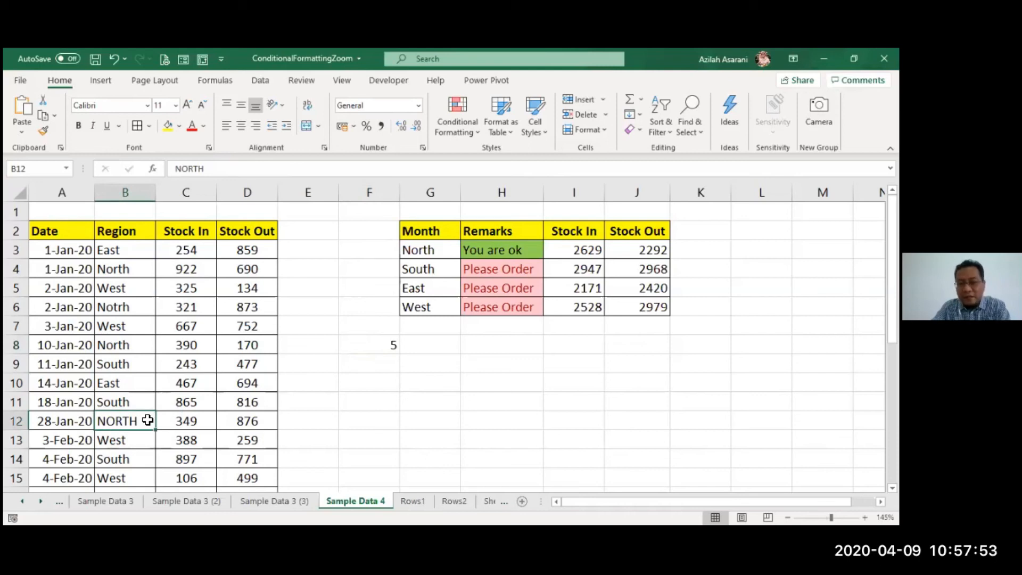
left_click(128, 353)
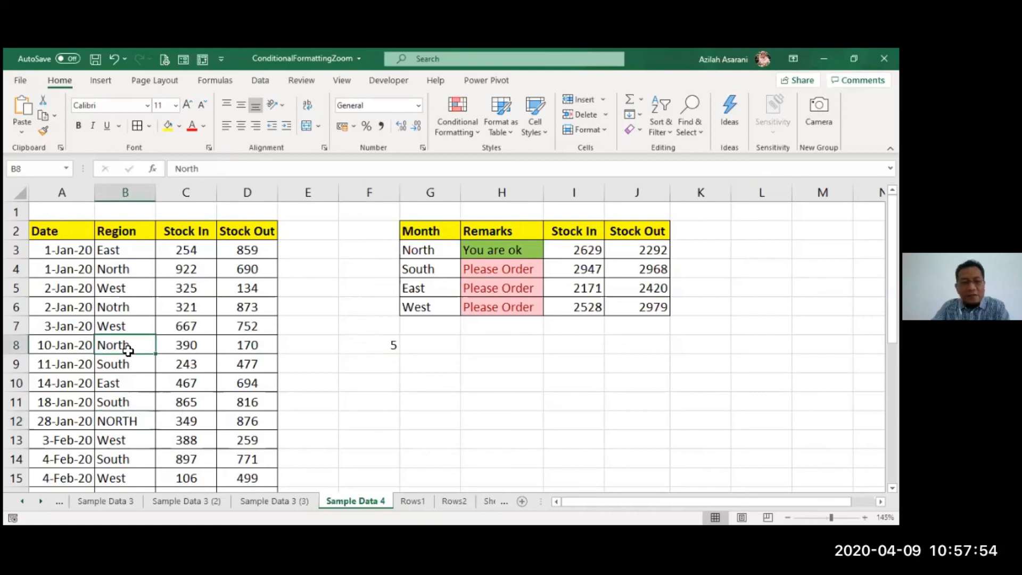
left_click(129, 441)
key("alt+Down")
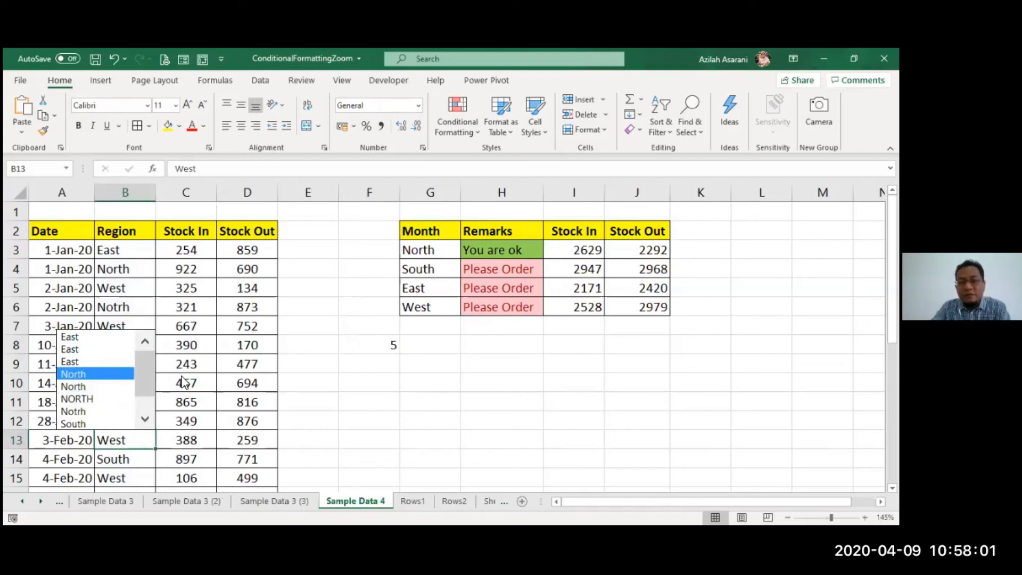
- Close the list of region entries and change the COUNTIF criterion in F8 to "north*"
key("Escape")
double_click(376, 346)
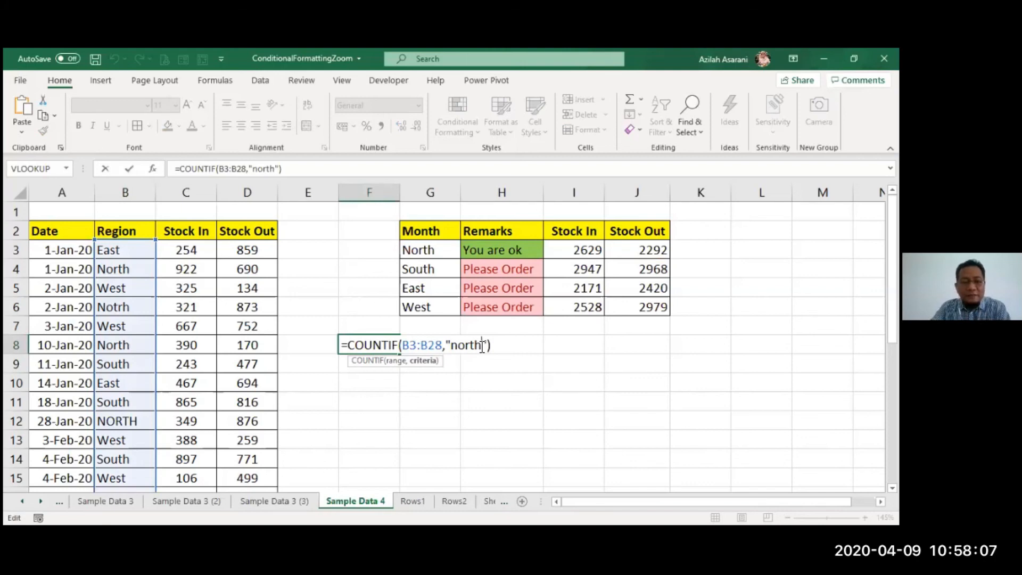
type("*")
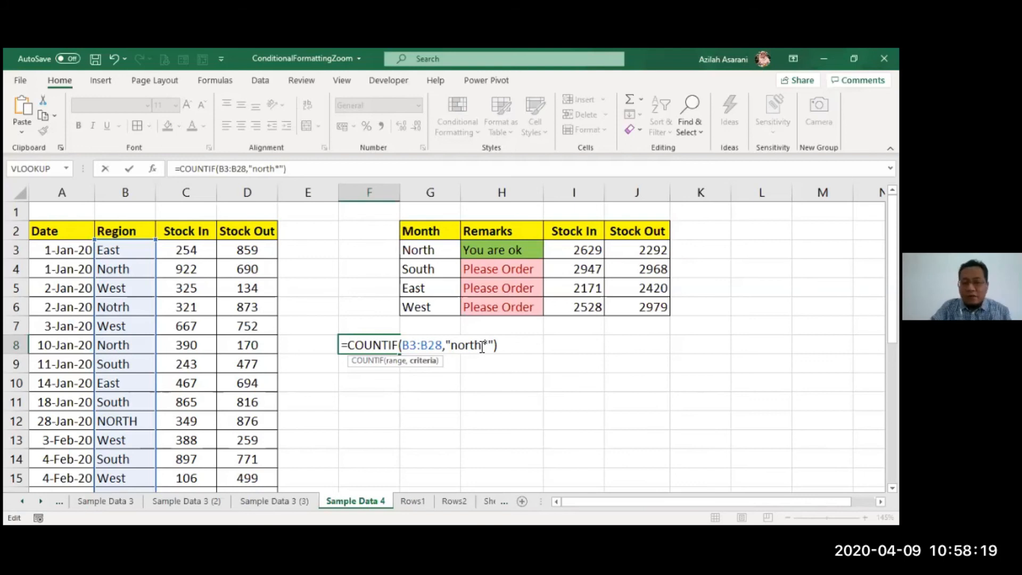
key("Return")
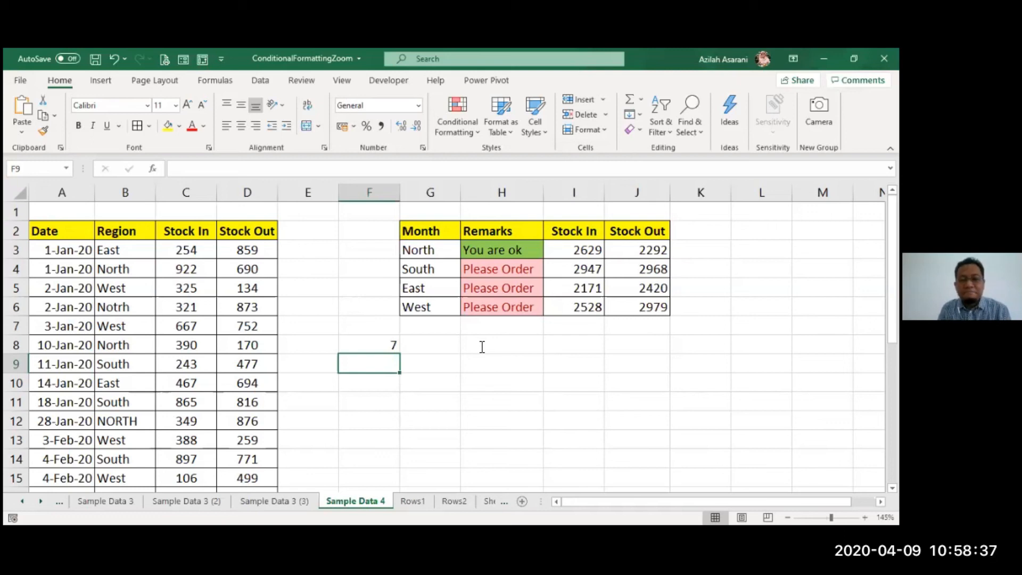
- Change the COUNTIF criterion in F8 to "*north*", with a wildcard on both sides of the word
left_click(388, 348)
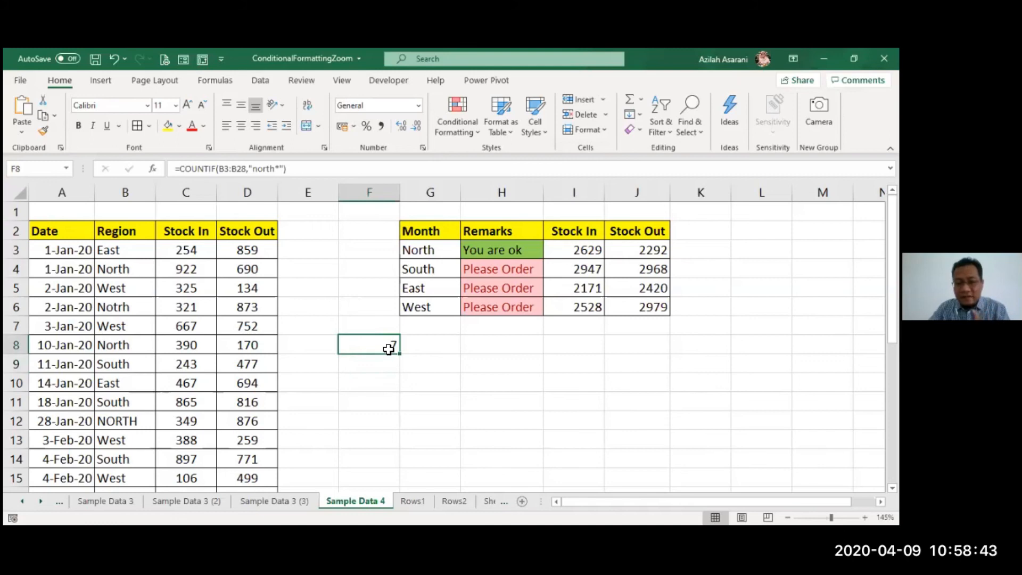
double_click(389, 349)
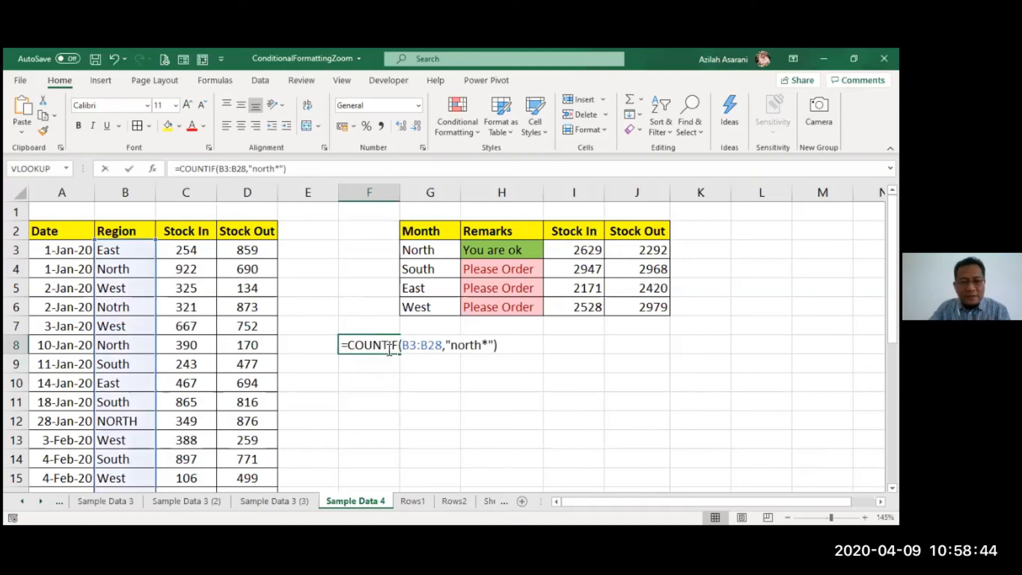
left_click(452, 347)
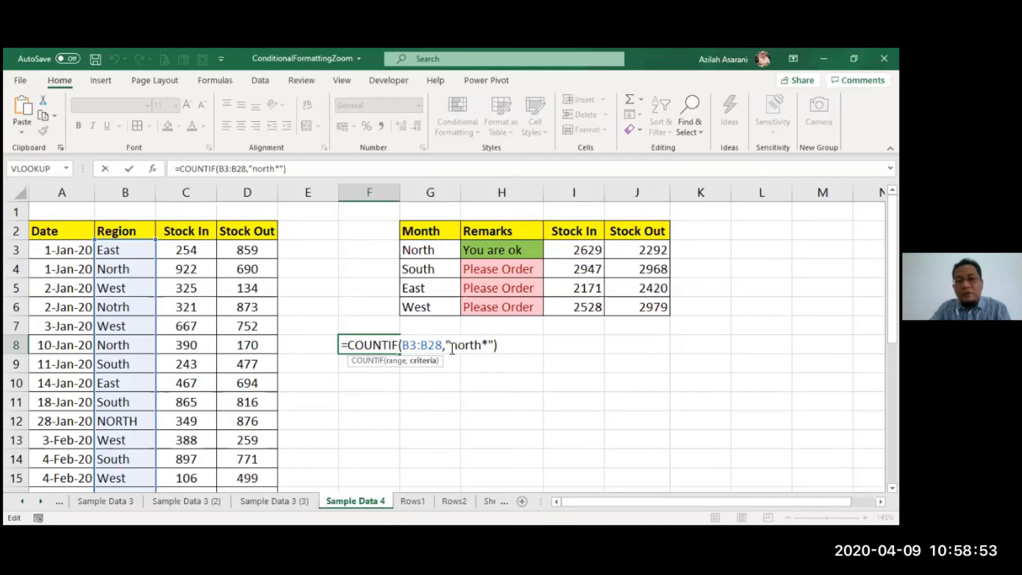
left_click(452, 345)
type("*")
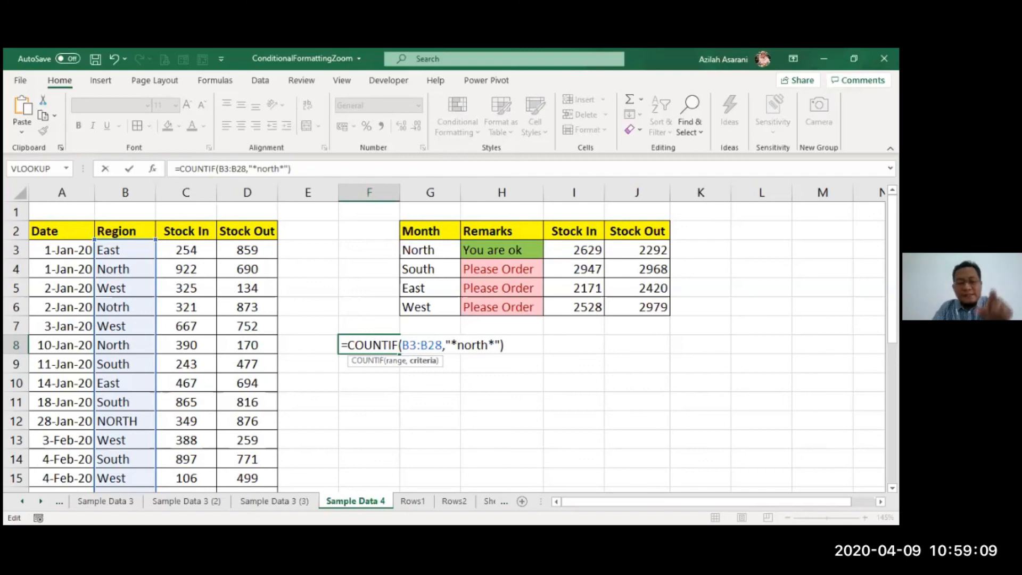
key("Return")
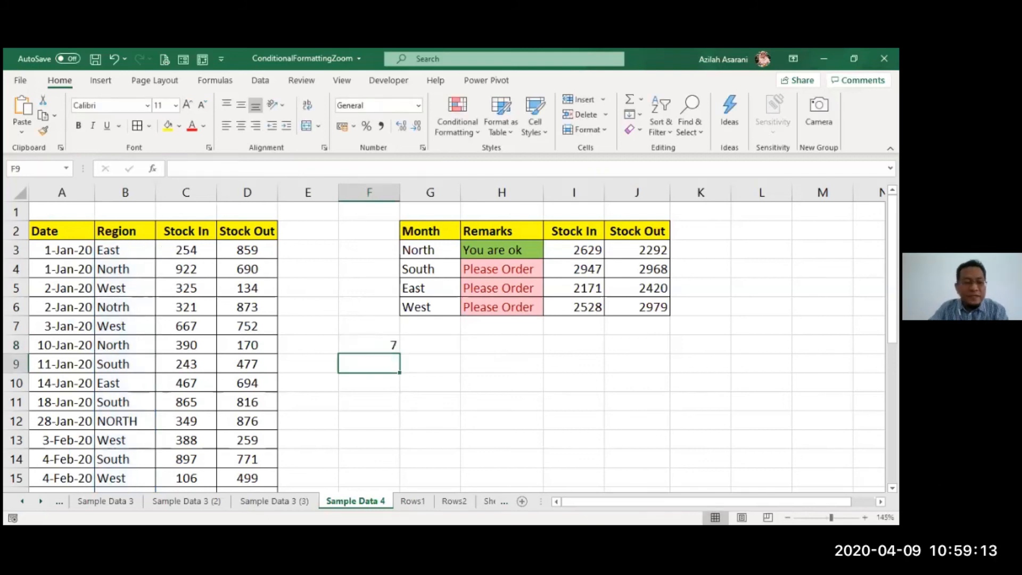
- Replace the region in B12 with "FSDFSDF NORTH" to test the wildcard count
left_click(102, 419)
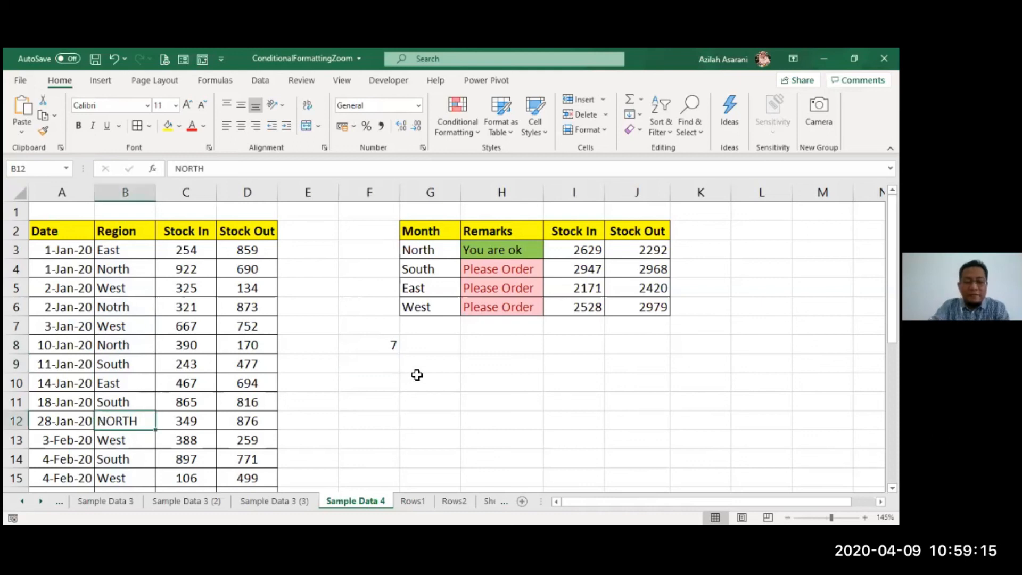
type("FSDFSDF")
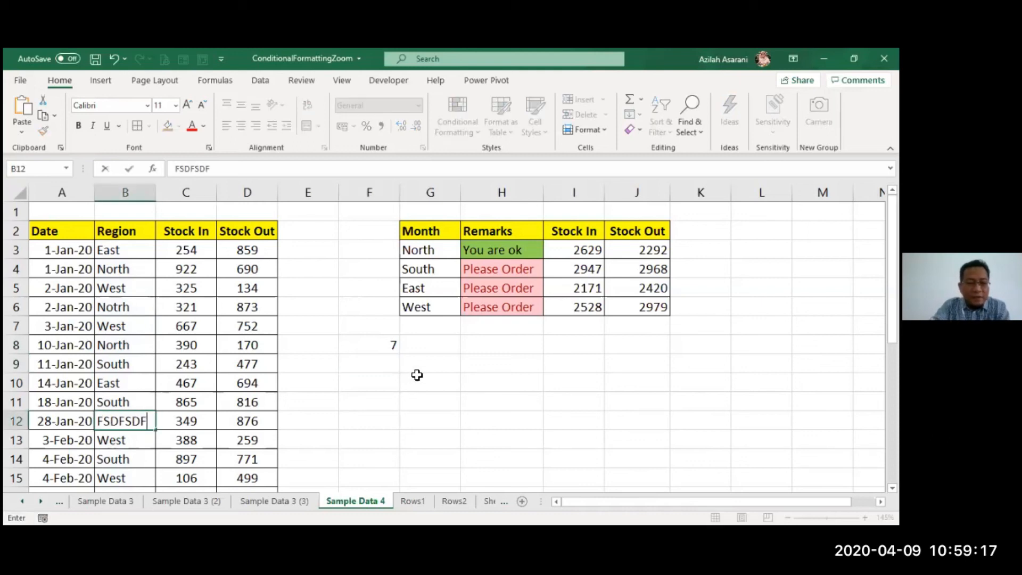
type(" NORT")
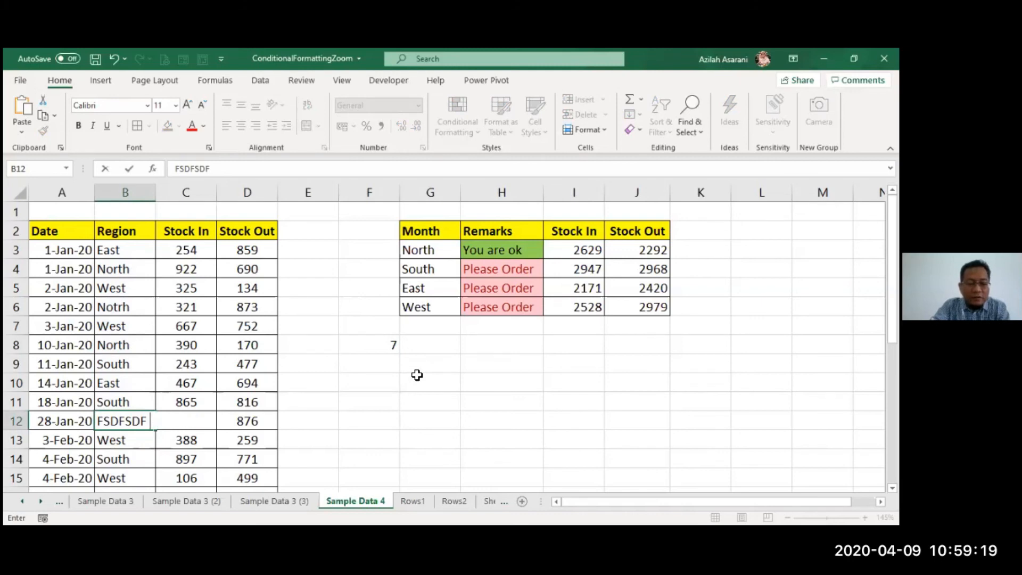
type("H")
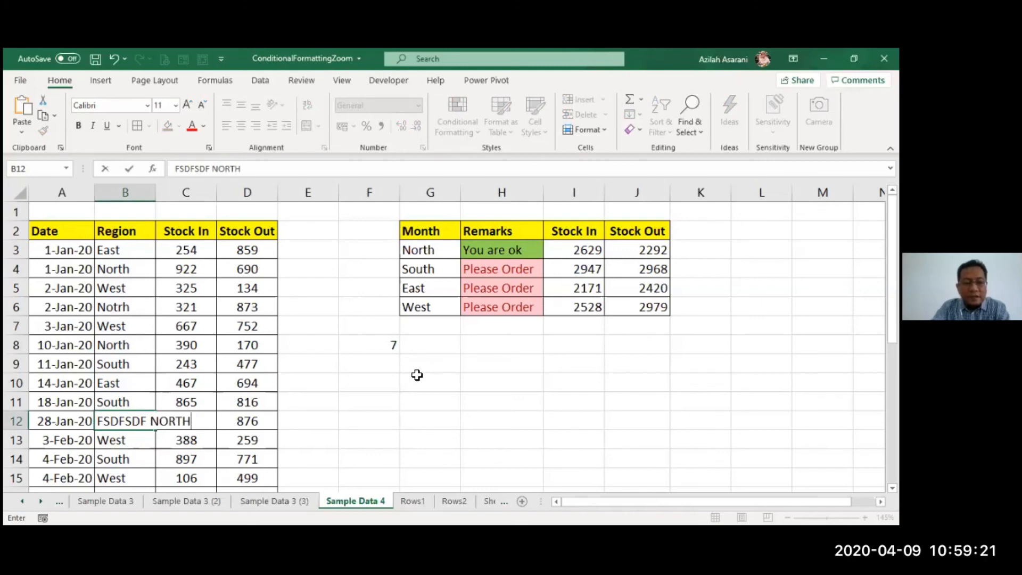
key("Return")
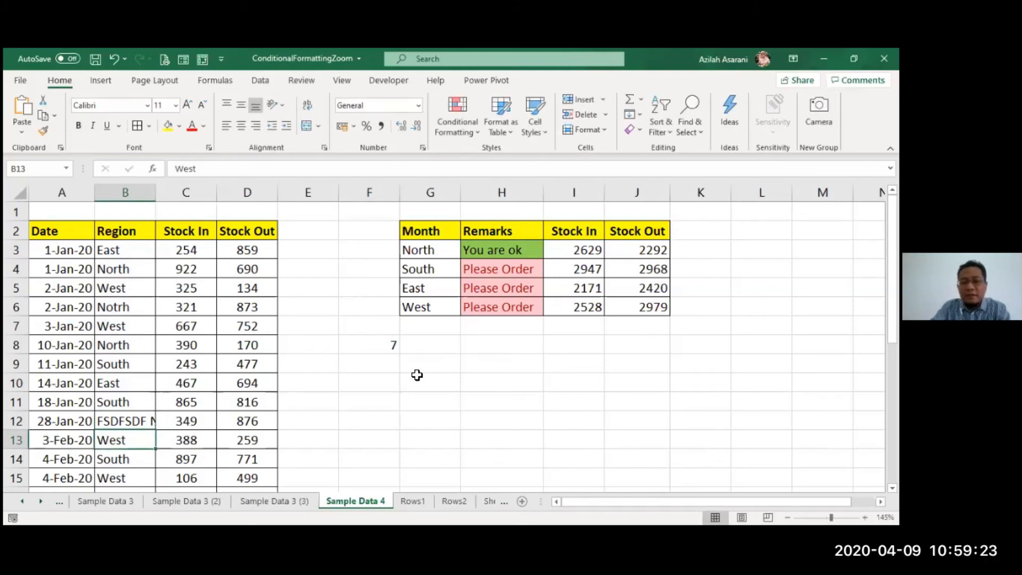
- Replace the test text in B12 with the clean region name "North"
key("Up")
type("N")
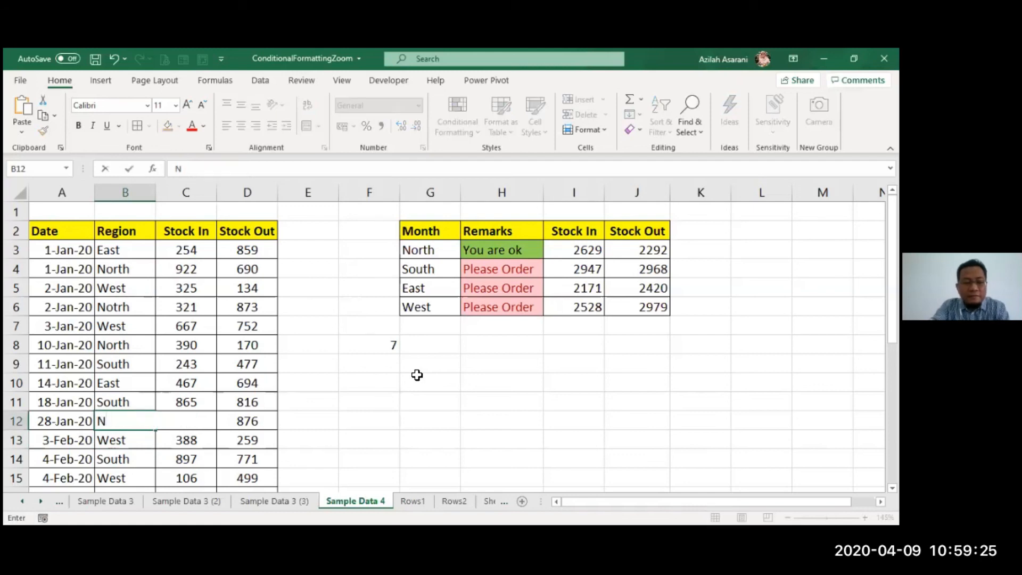
type("orth")
key("Return")
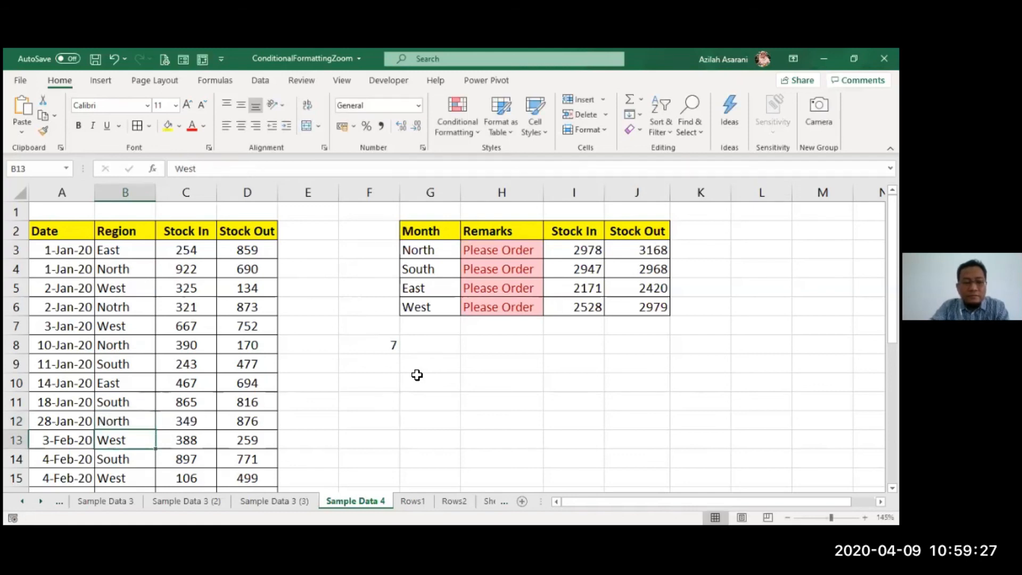
- Change the region in B12 to "East" with a capital first letter
left_click(134, 423)
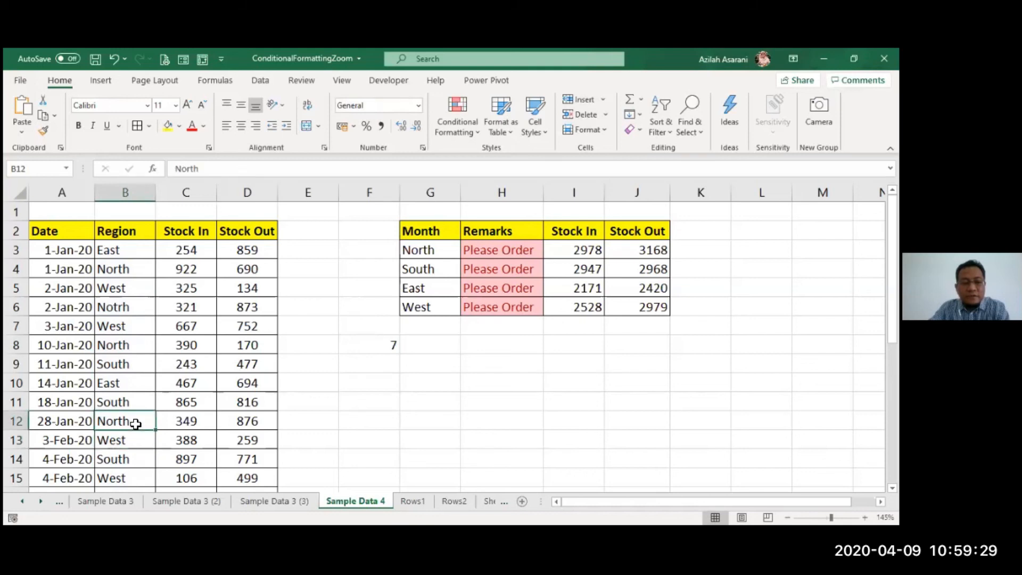
type("east")
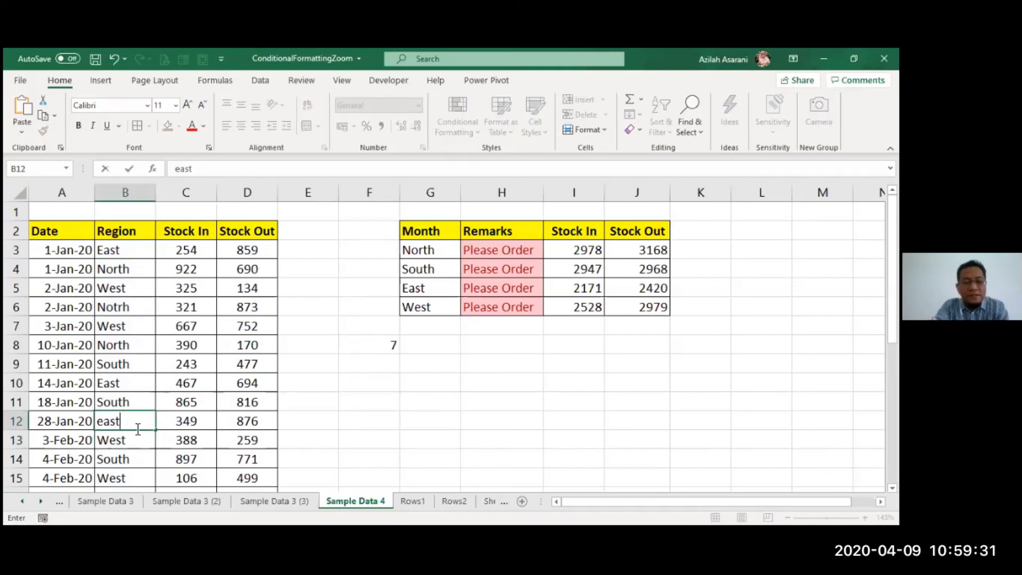
key("BackSpace")
key("BackSpace")
key("BackSpace")
key("BackSpace")
type("East")
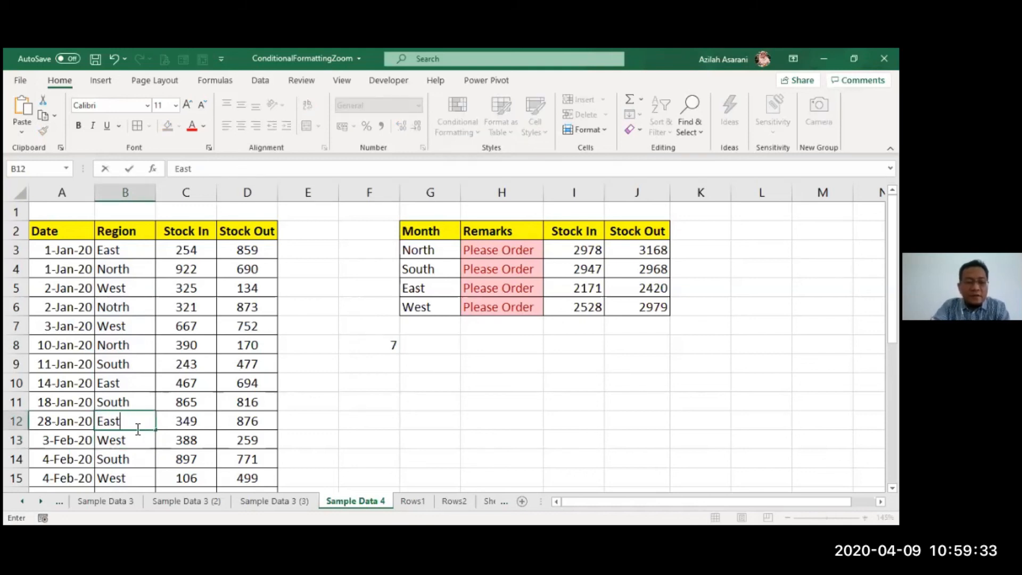
key("Return")
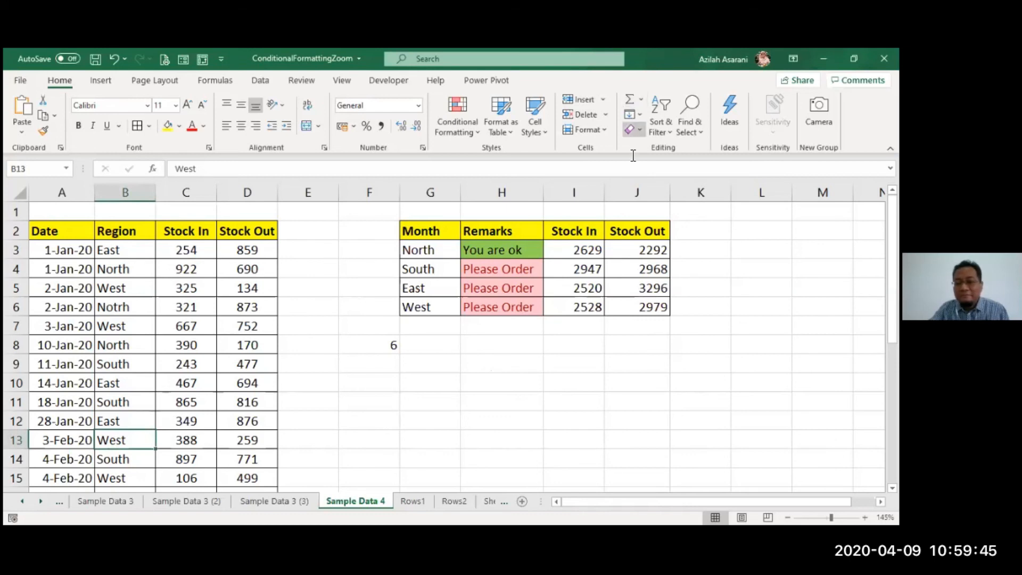
- Review the wildcard COUNTIF formula in F8 without changing it
left_click(354, 379)
left_click(387, 344)
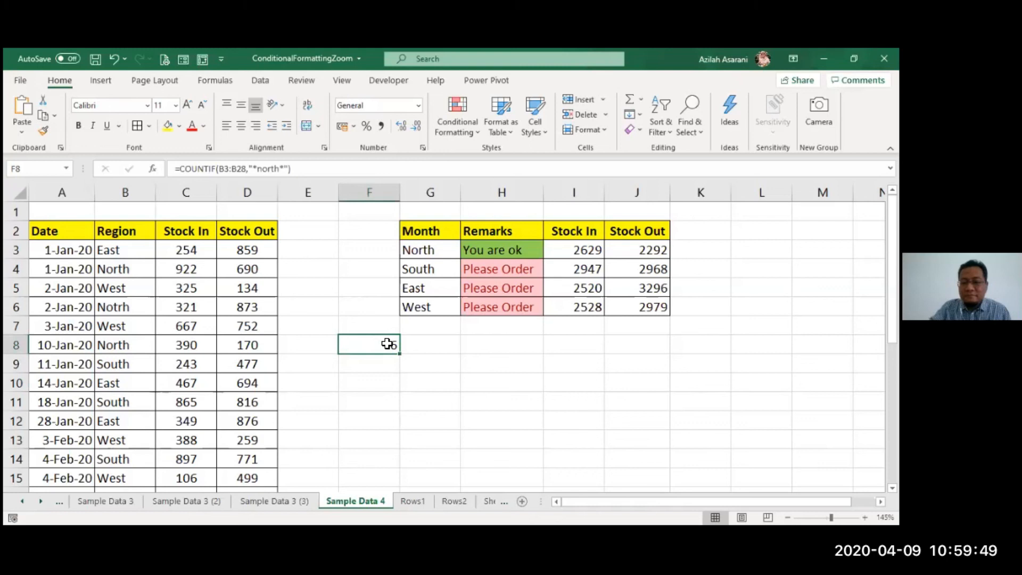
double_click(387, 343)
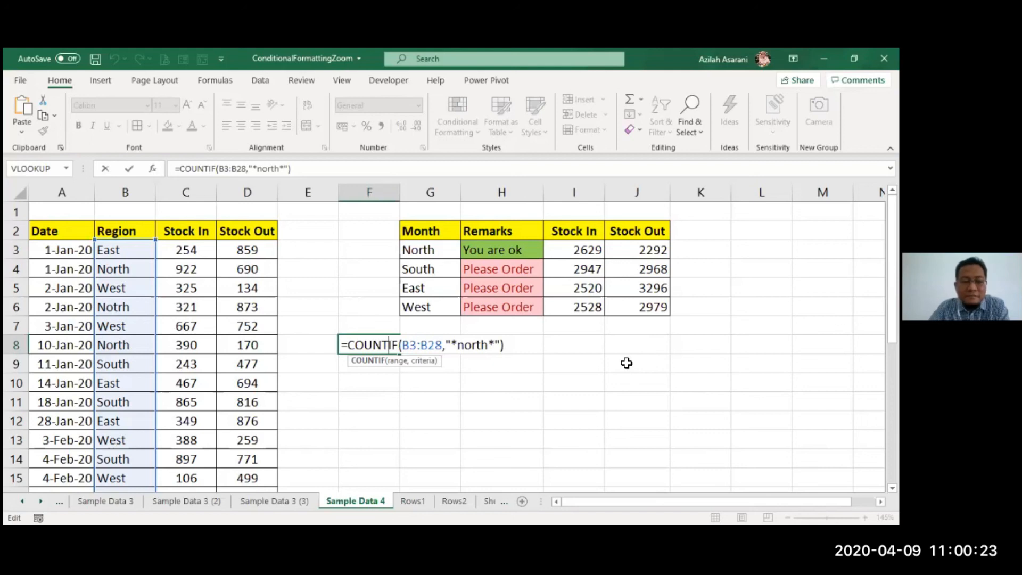
key("Return")
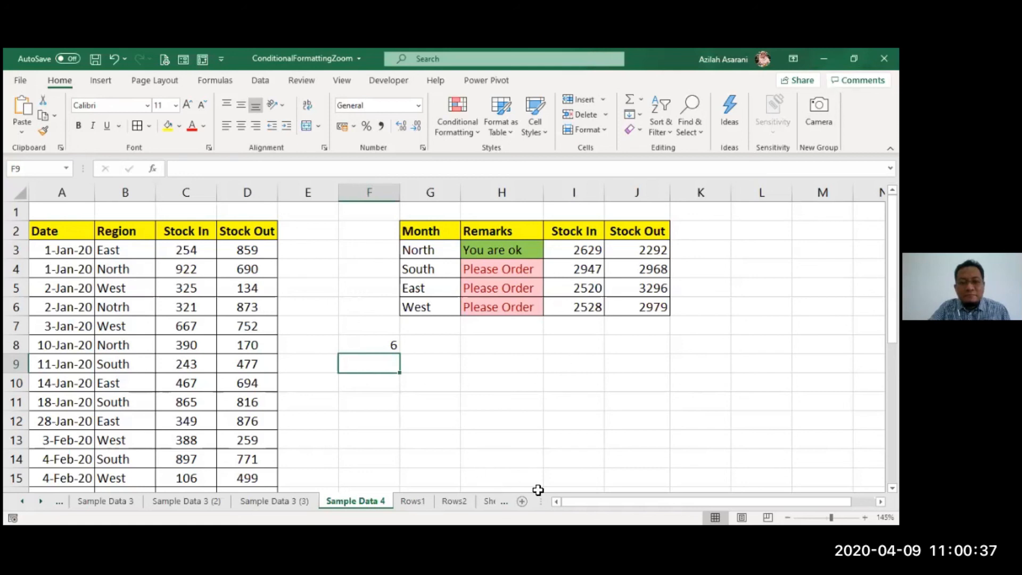
- Examine the regional summary table G2:J6, including the SUMIF formula in I3 and the IF formula in H3
left_click(434, 405)
left_click_drag(439, 228, 655, 311)
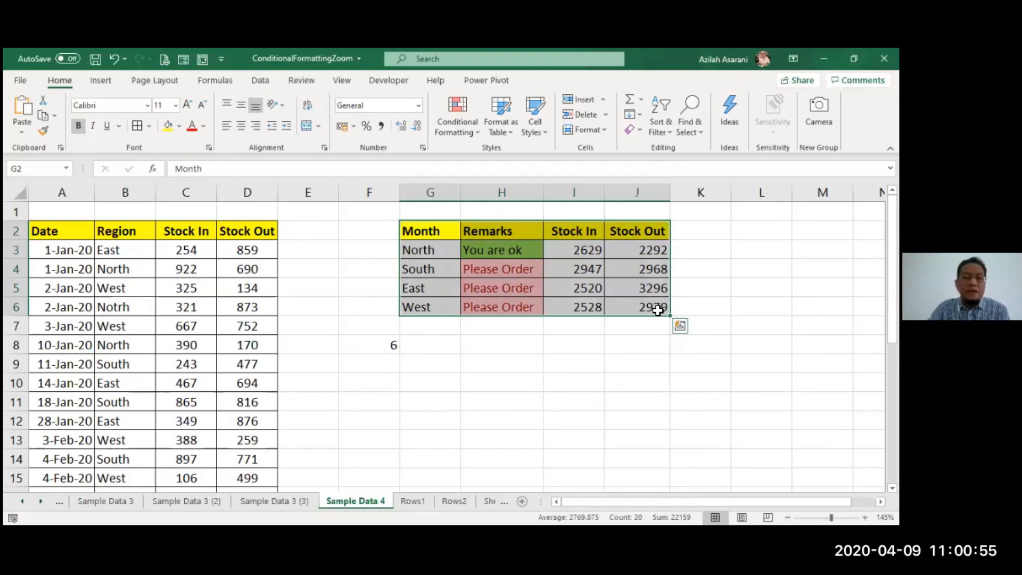
double_click(563, 252)
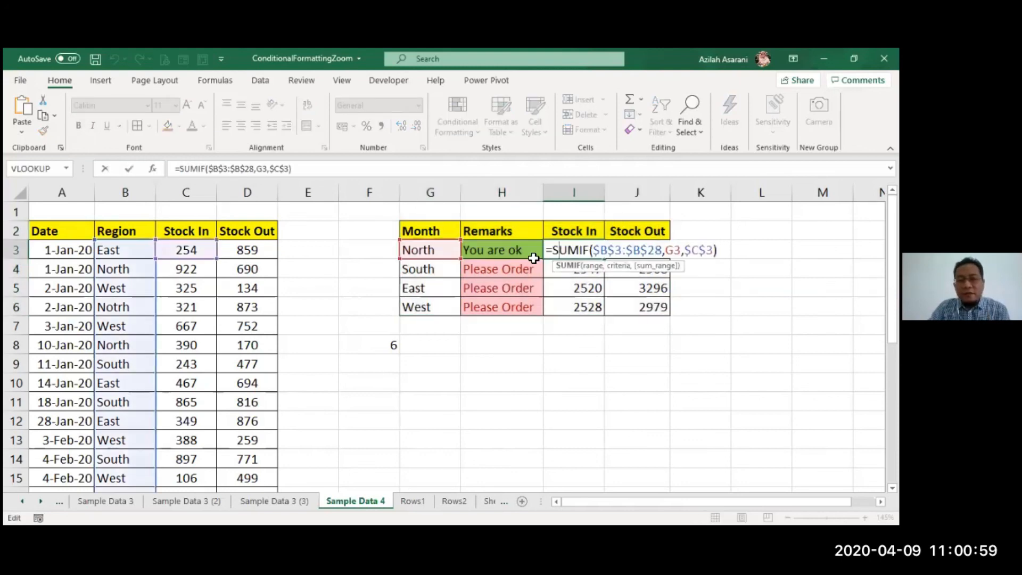
double_click(474, 252)
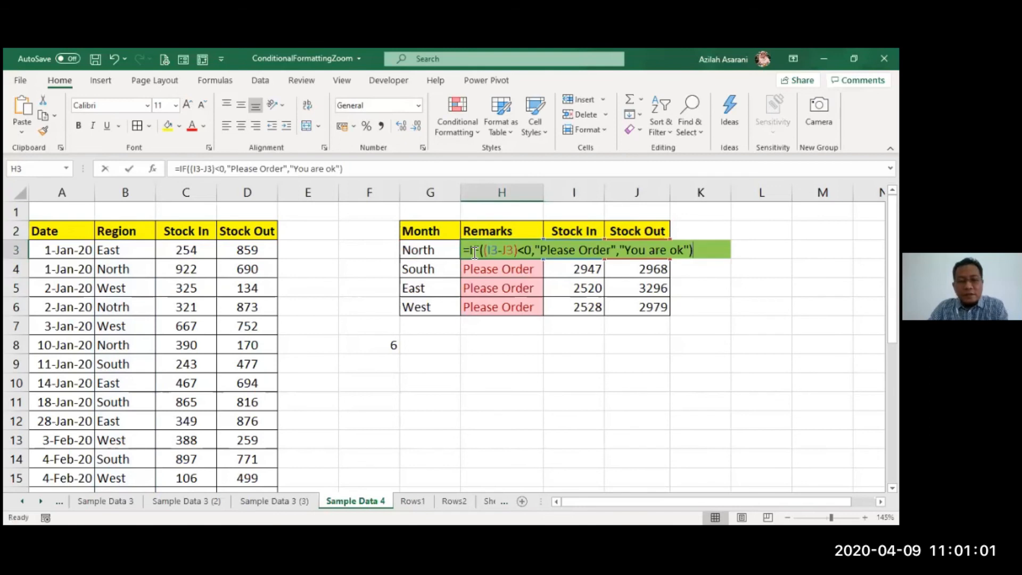
key("Escape")
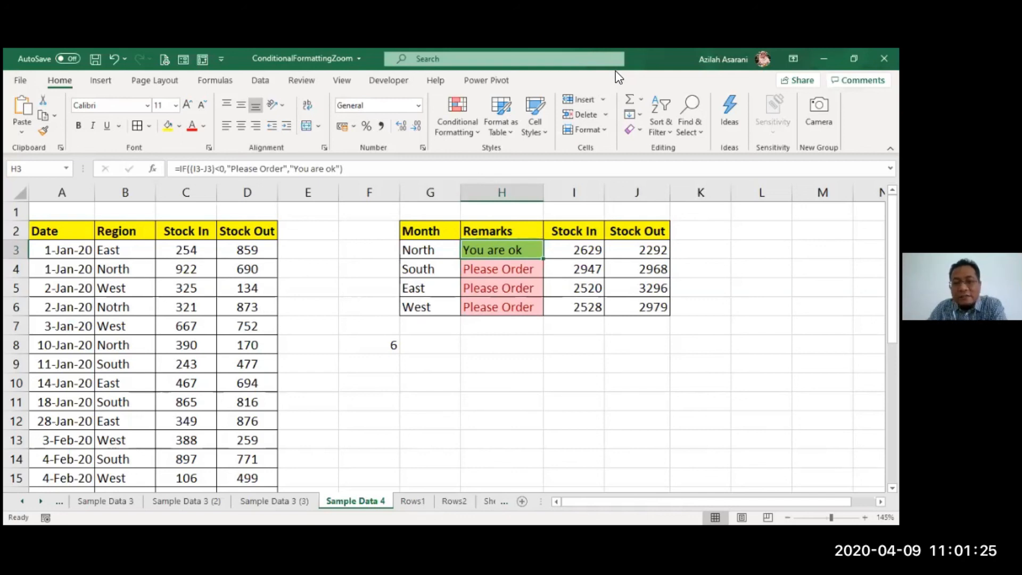
left_click(360, 367)
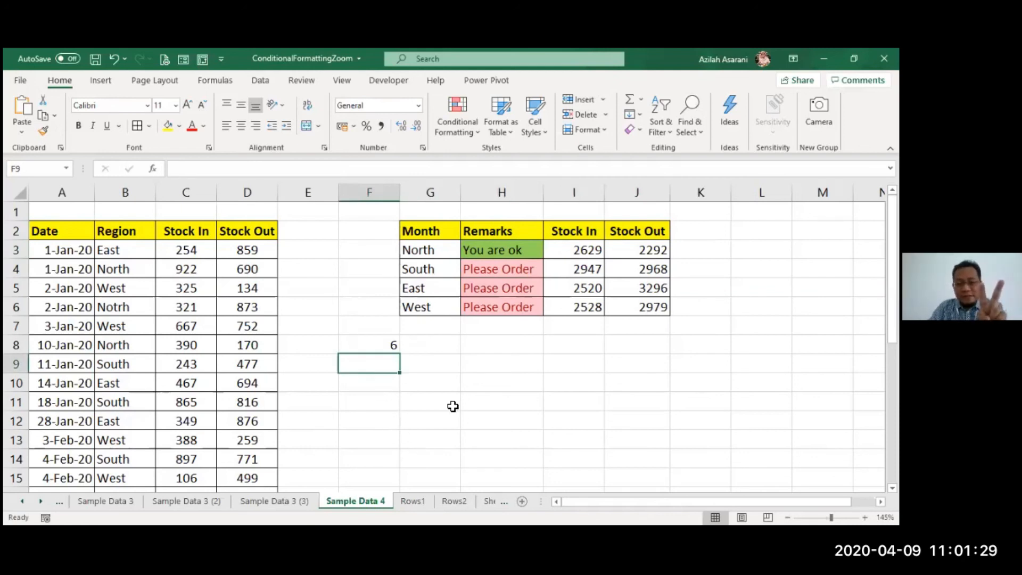
left_click(411, 405)
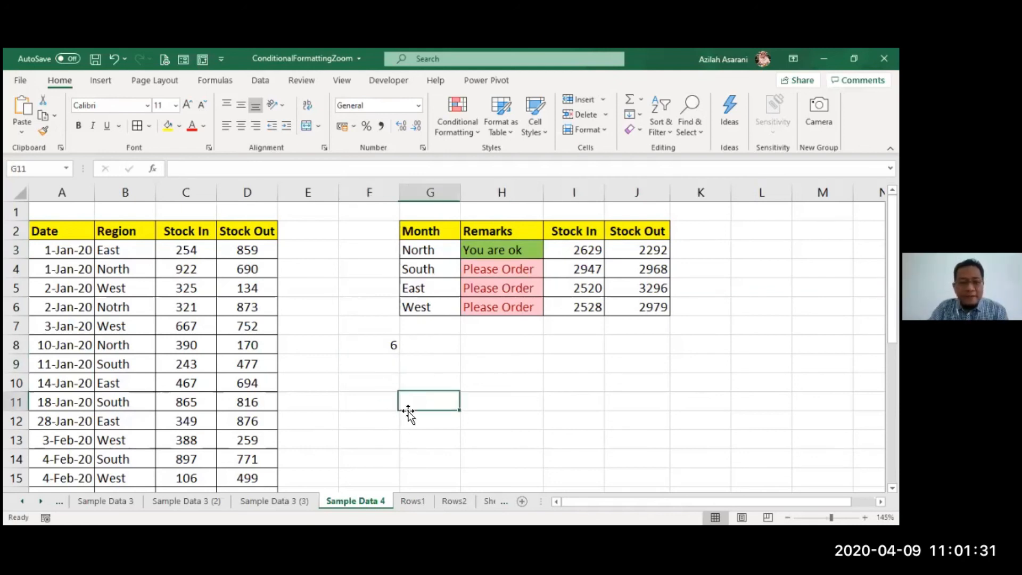
left_click(408, 437)
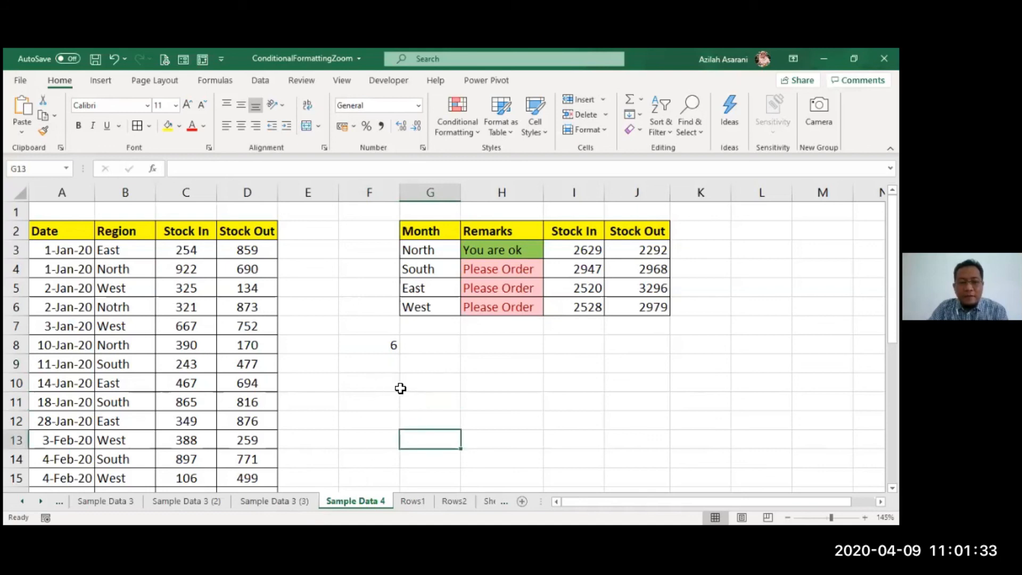
- Fill cells F10 and F12 with yellow to mark them as input cells
left_click(385, 385)
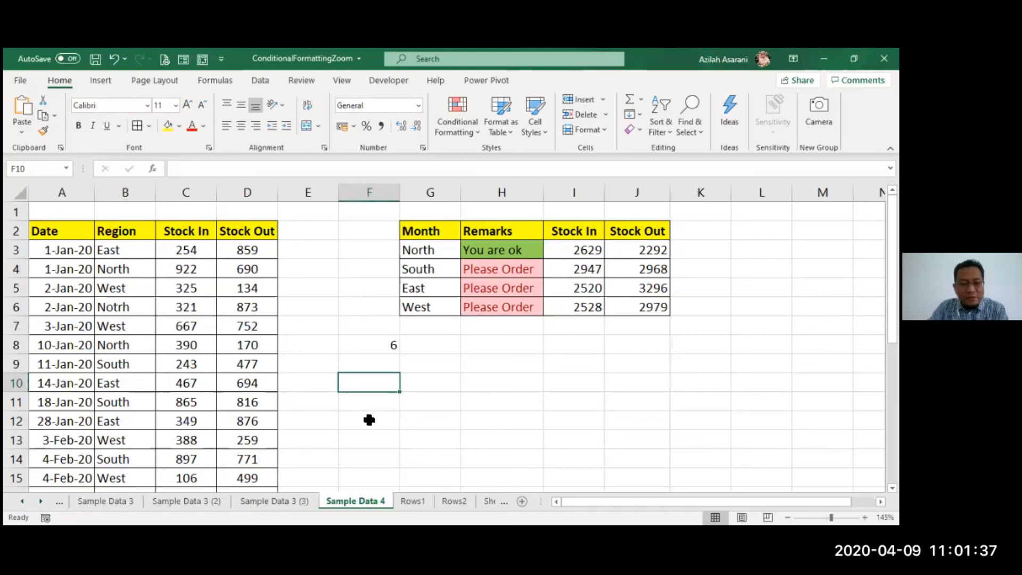
left_click(368, 420)
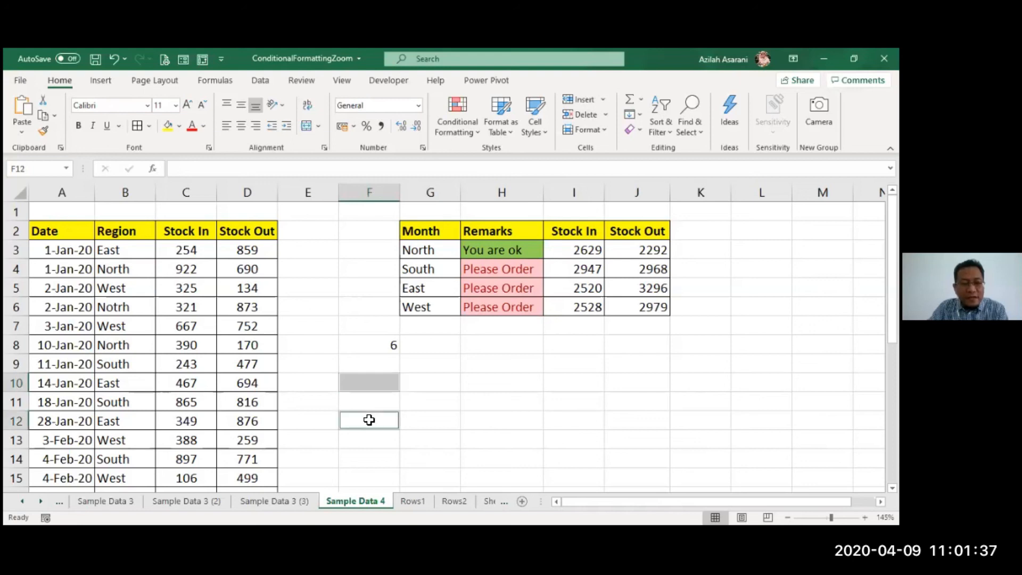
left_click(171, 129)
left_click(456, 460)
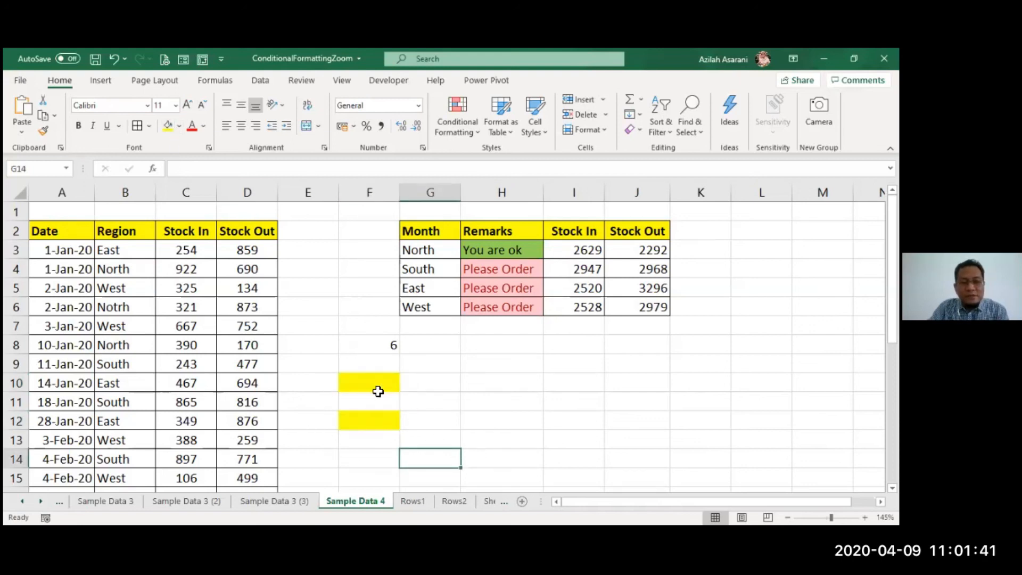
- Open data validation for cell F10 and set it to allow a List
left_click(381, 383)
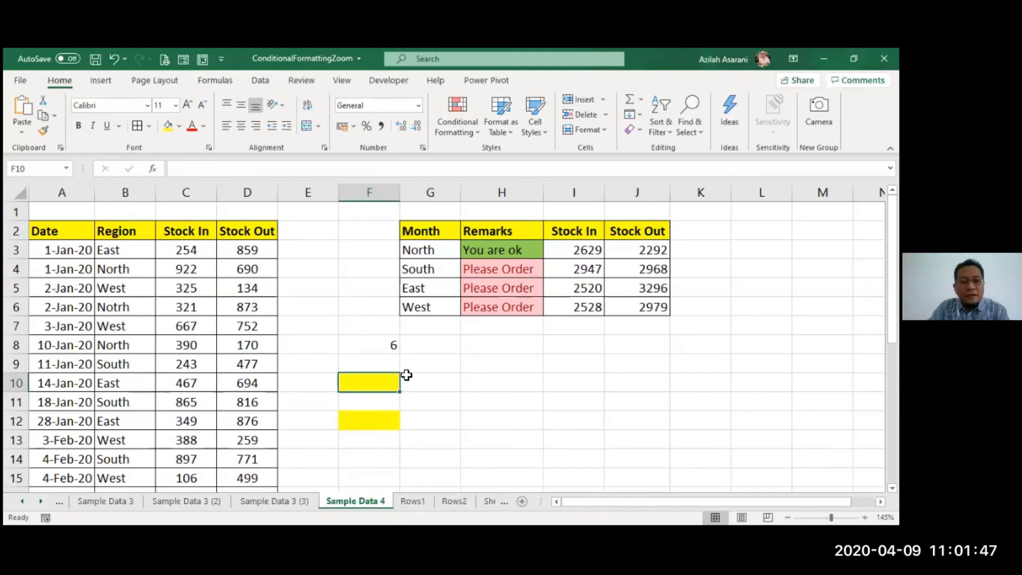
left_click(258, 79)
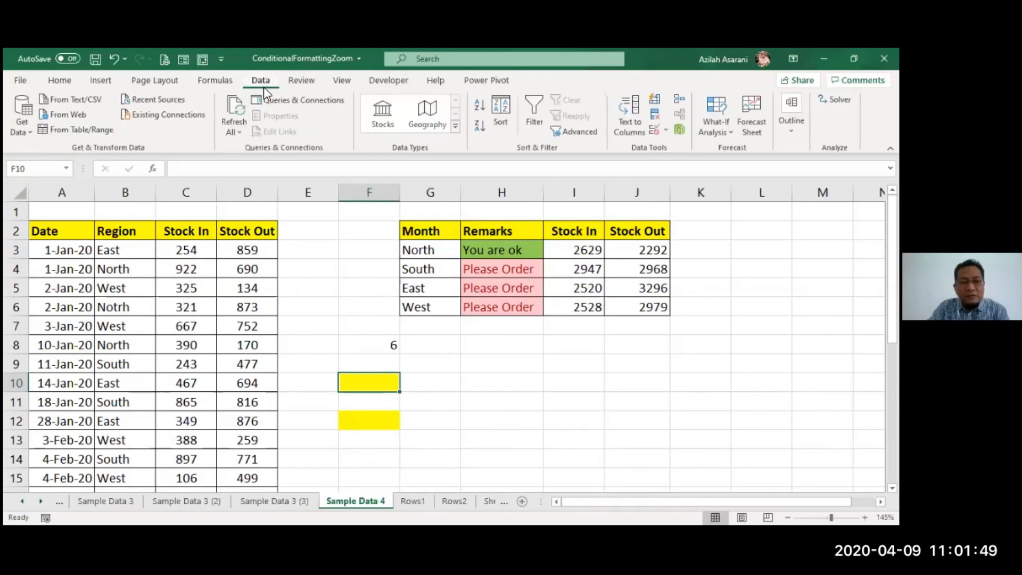
left_click(654, 131)
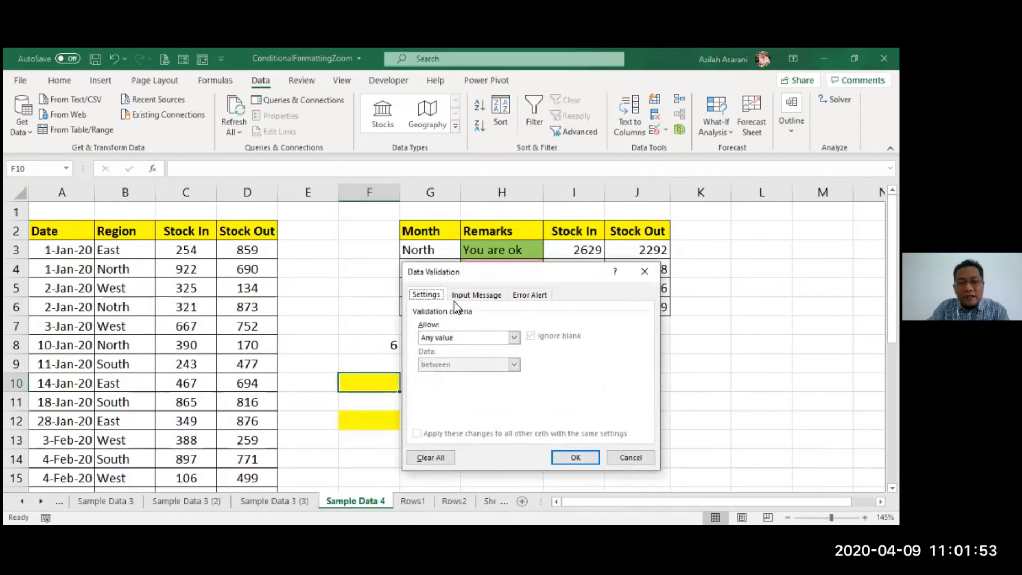
left_click(454, 338)
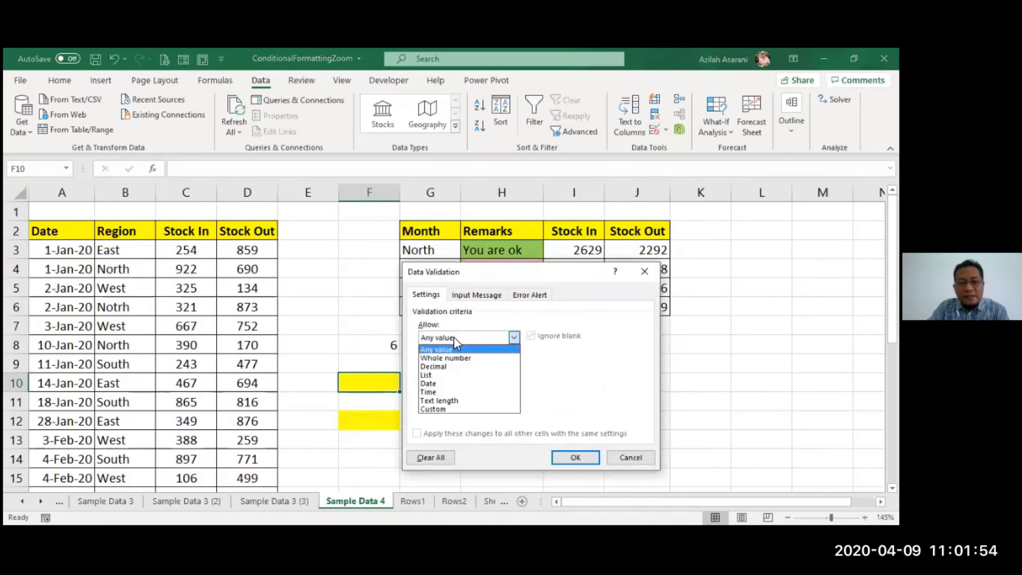
left_click(455, 375)
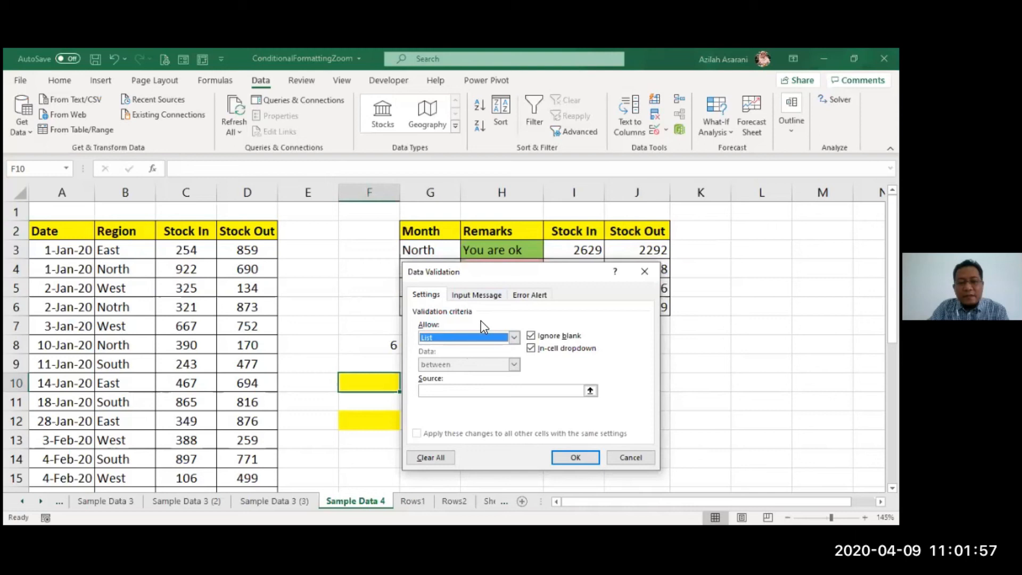
left_click_drag(481, 271, 509, 283)
- Apply North,South,East,West as the list source for F10 and choose South from the cell's dropdown
left_click(521, 402)
type("North,Sou")
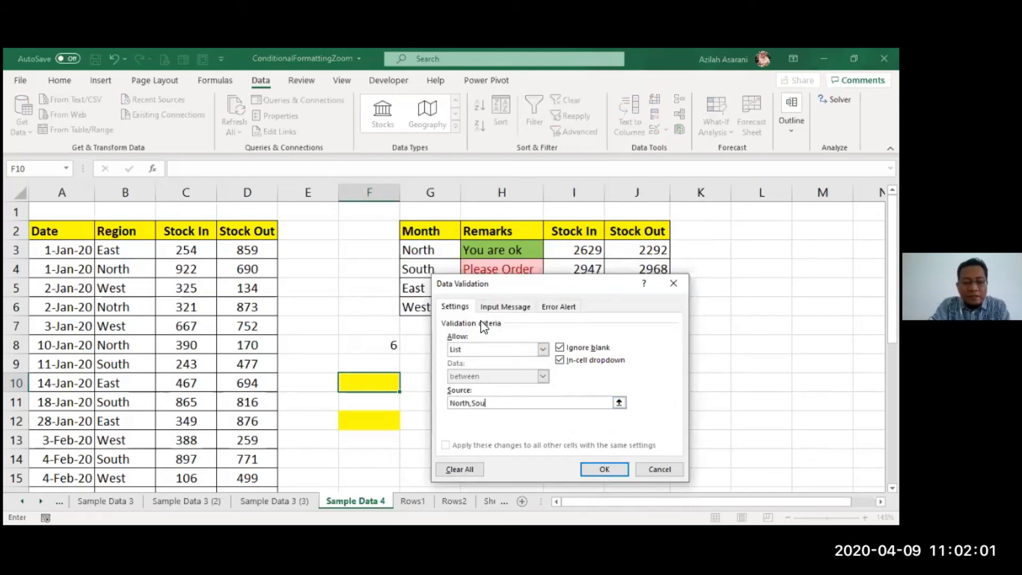
type("th<east")
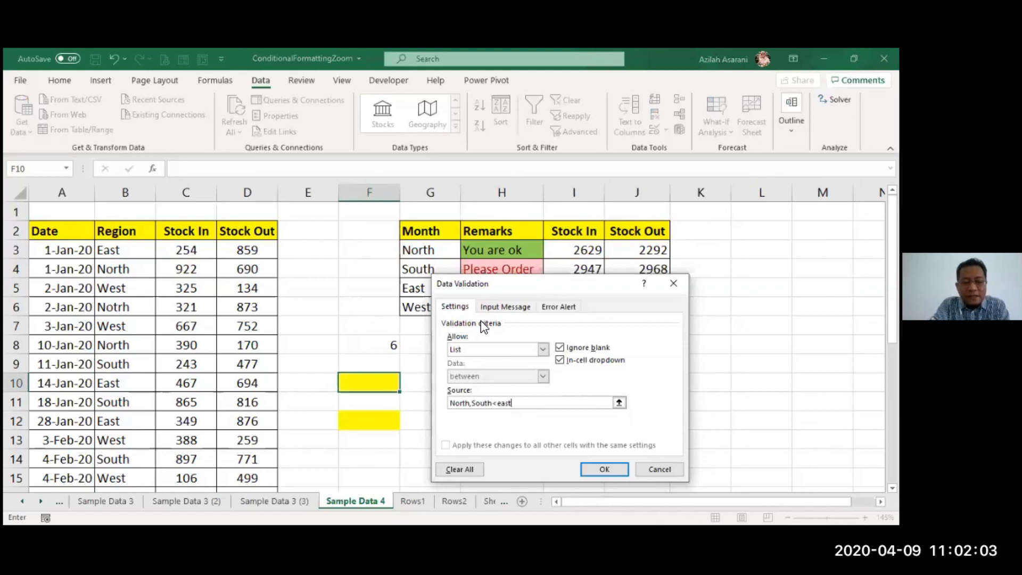
key("BackSpace")
key("BackSpace")
key("BackSpace")
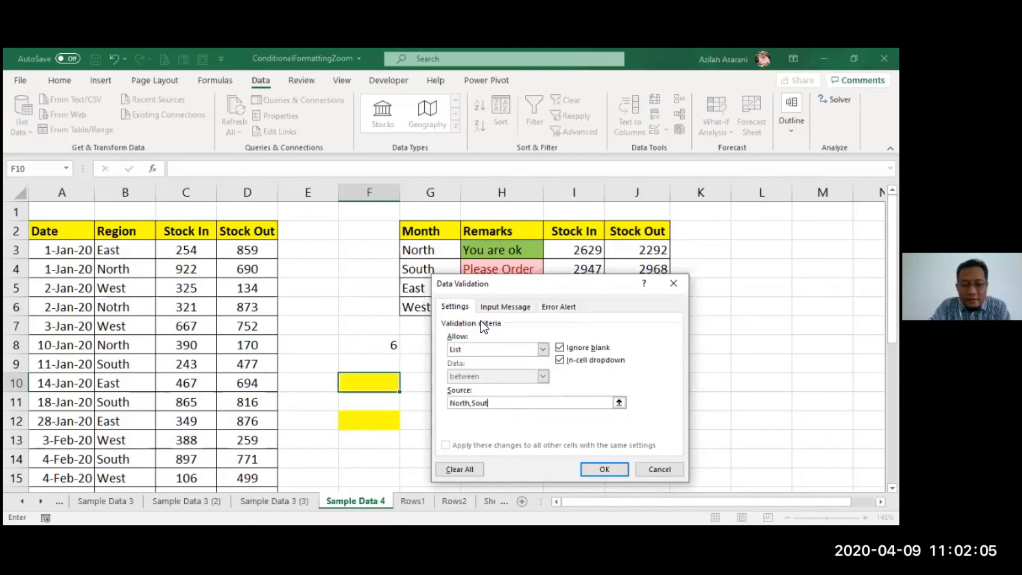
type("h,E")
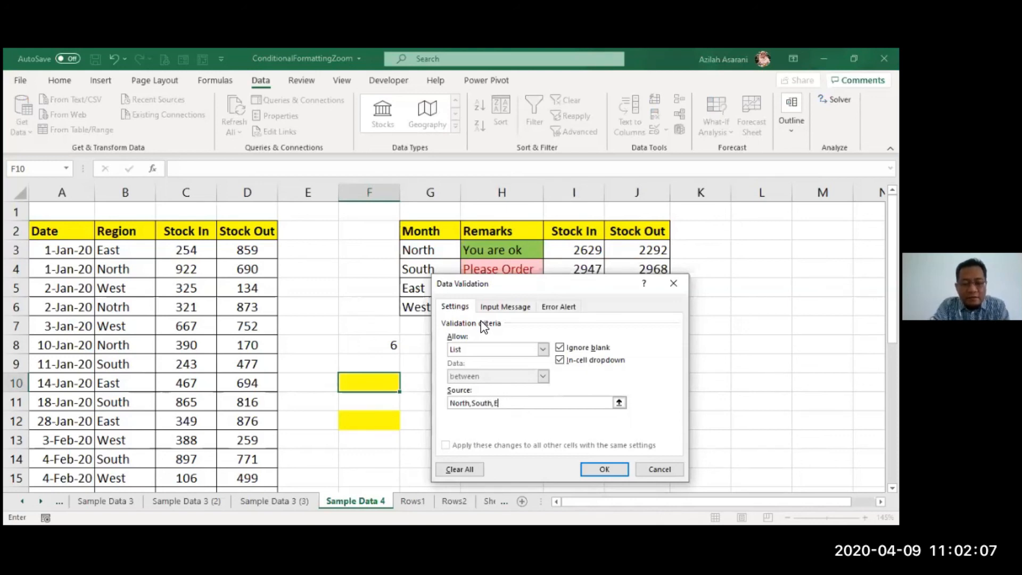
type("ast,West")
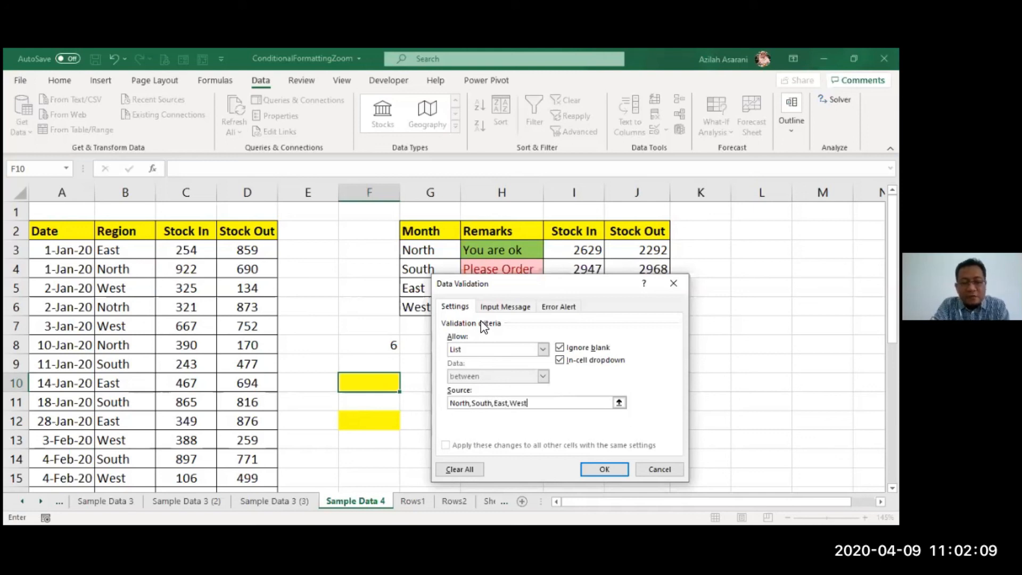
left_click(605, 468)
left_click(406, 387)
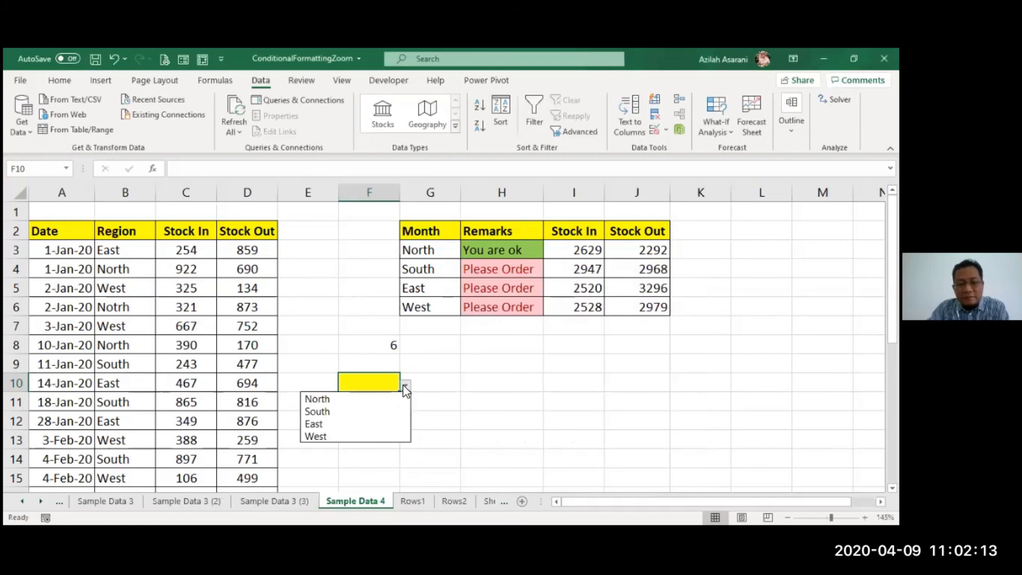
left_click(360, 412)
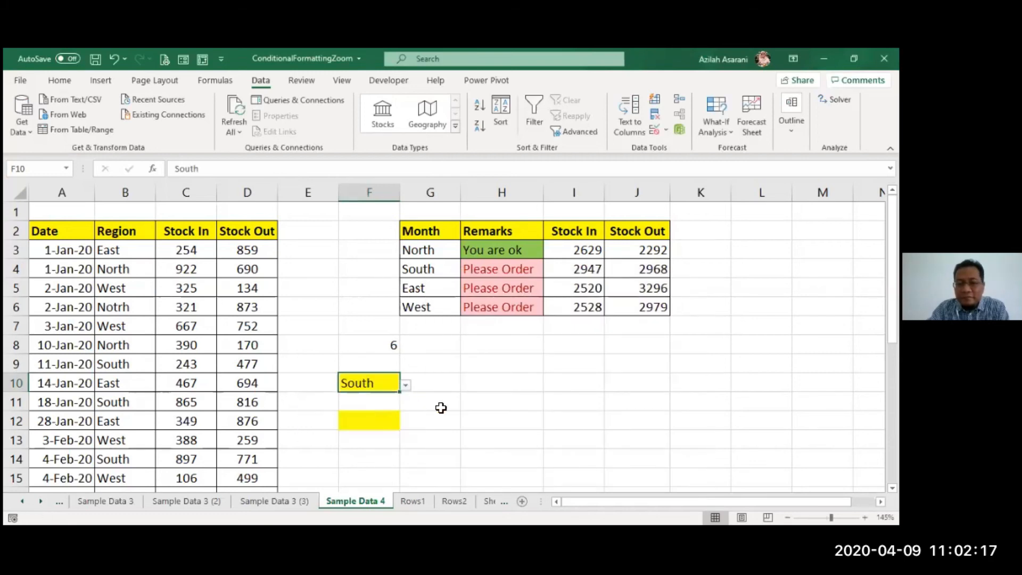
- Add List data validation to cell F12 using the region names in =$G$3:$G$6 as the source
left_click_drag(427, 251, 430, 307)
left_click(368, 416)
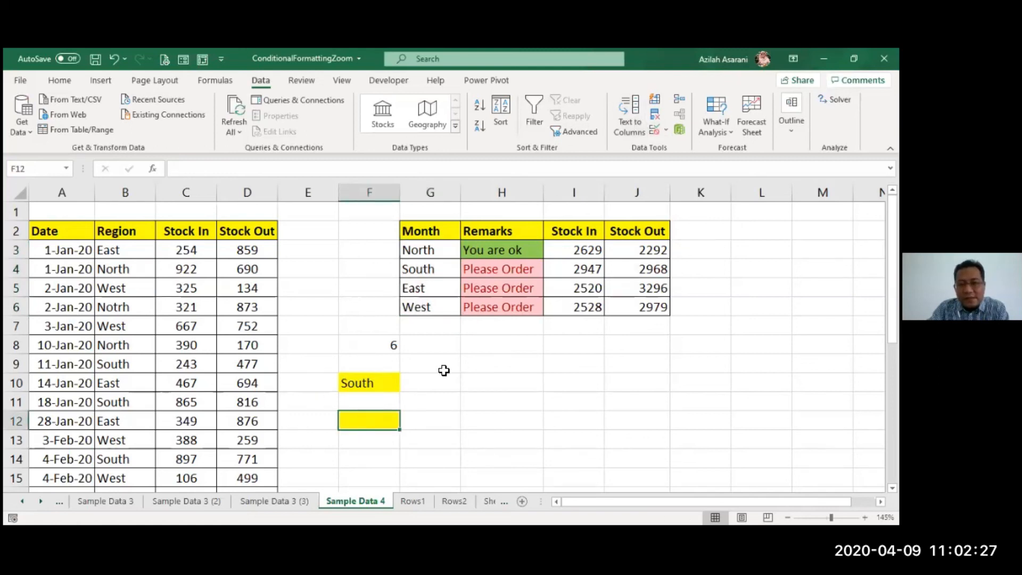
left_click(655, 131)
left_click(543, 349)
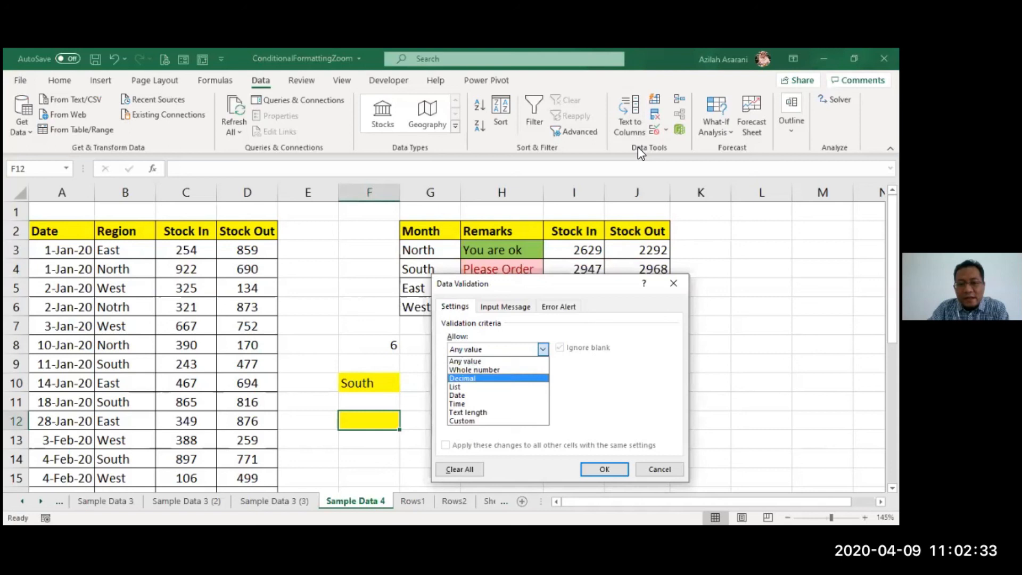
left_click(479, 387)
left_click(479, 396)
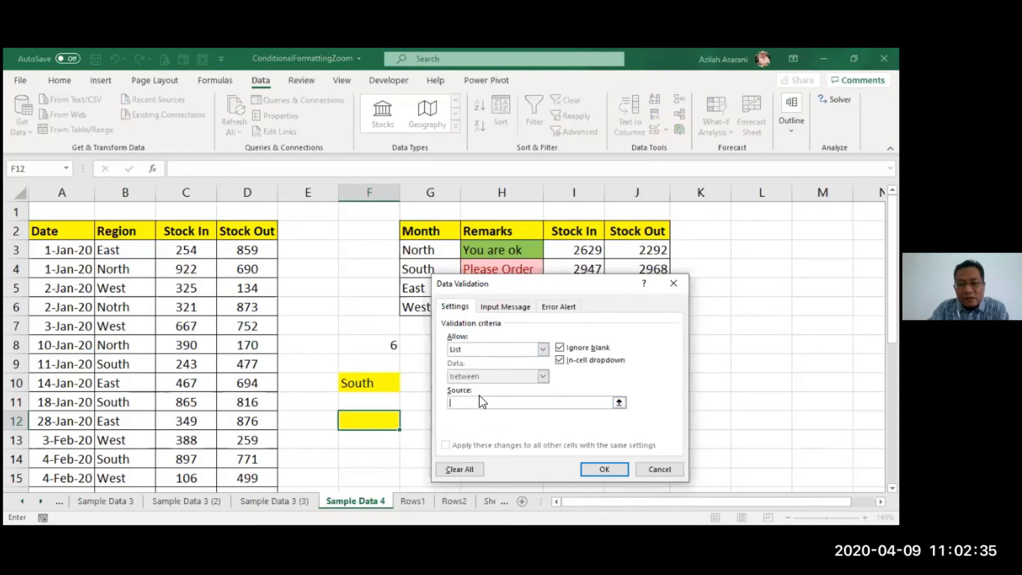
left_click(427, 249)
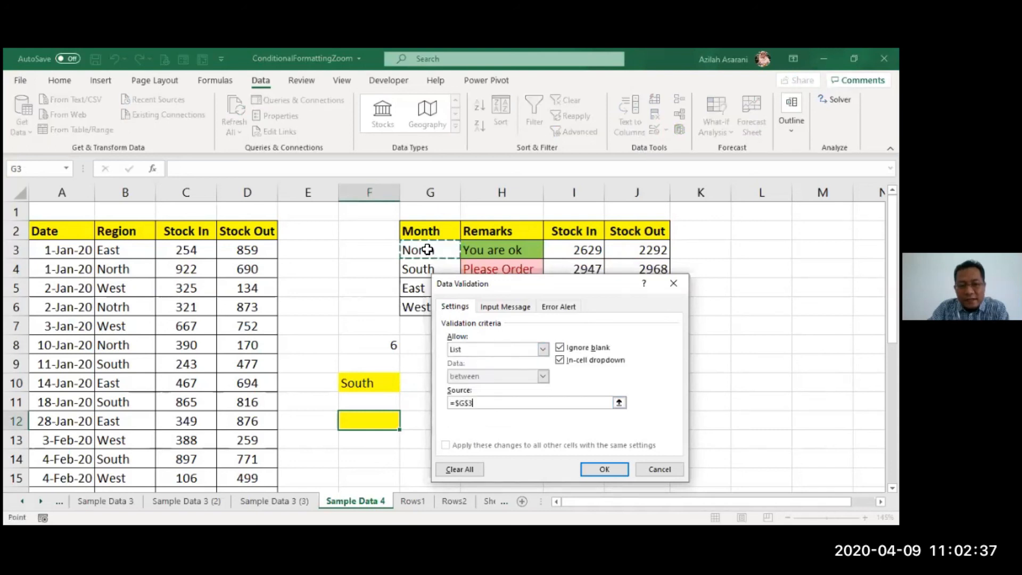
left_click_drag(428, 249, 436, 306)
left_click(622, 469)
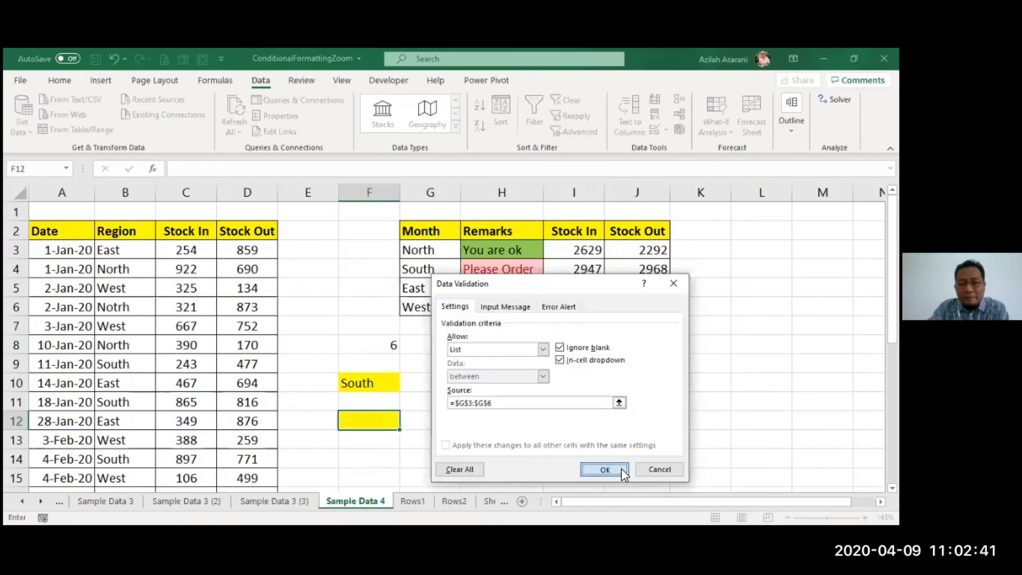
- Change the summary table header in G2 to "Region"
left_click(444, 229)
type("Region")
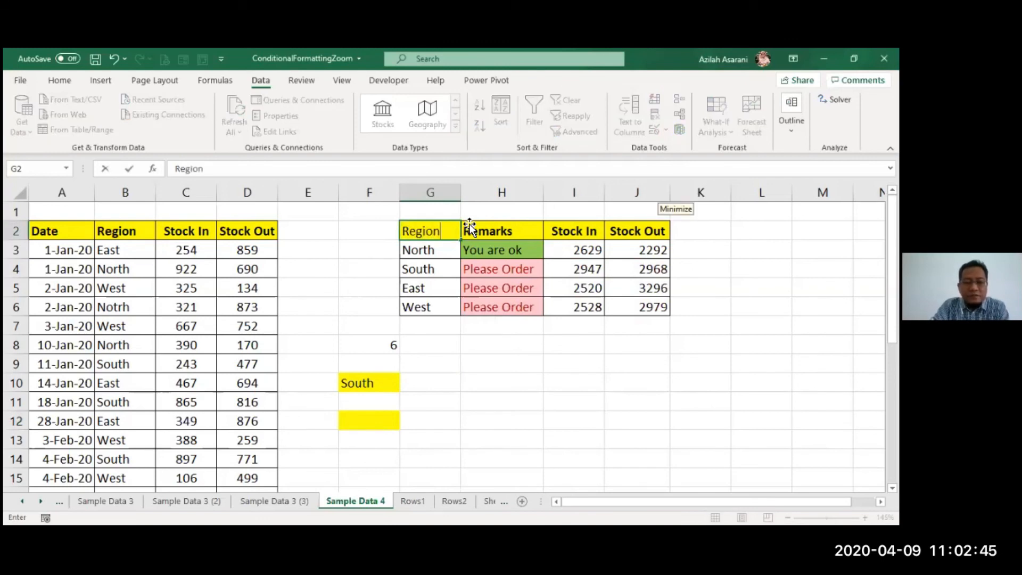
key("Return")
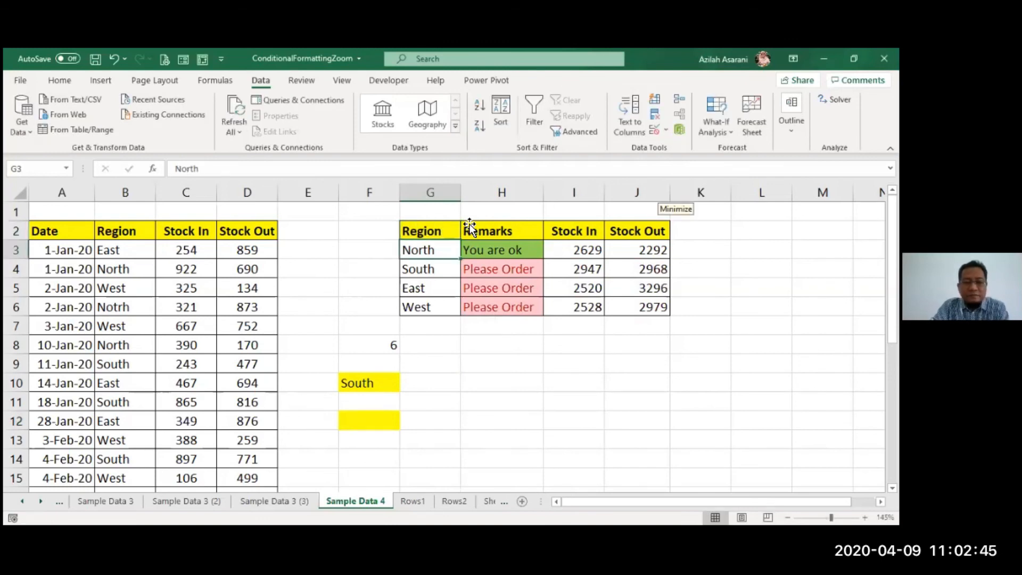
- Test the dropdown in F12 by choosing East, followed by South
left_click(393, 416)
left_click(405, 423)
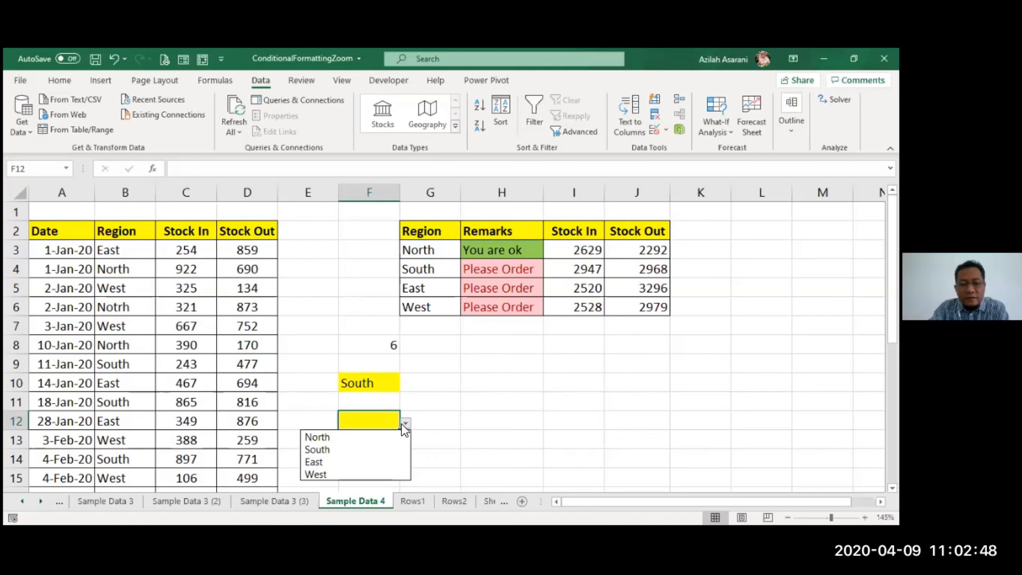
left_click(352, 462)
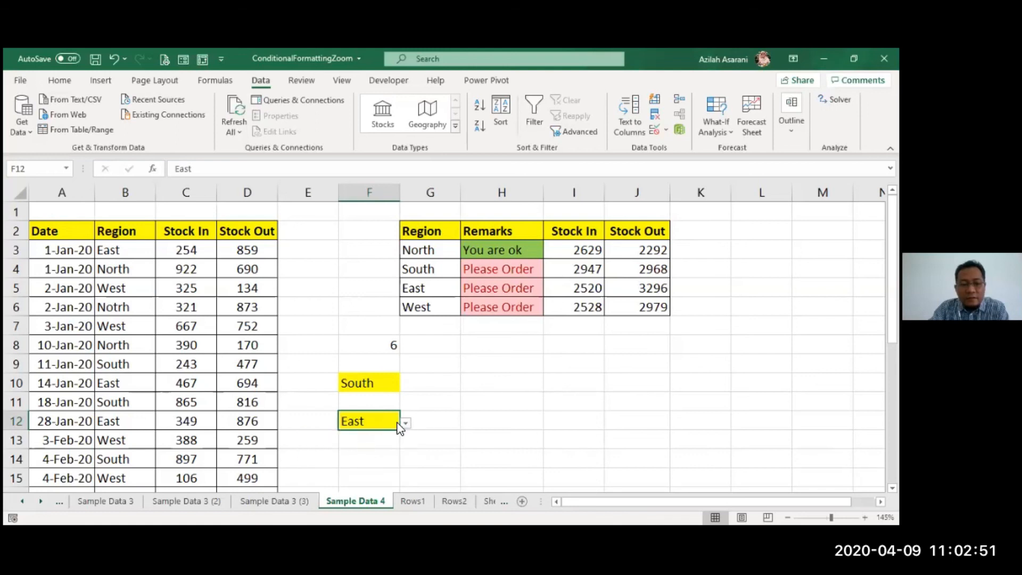
left_click(407, 424)
left_click(350, 445)
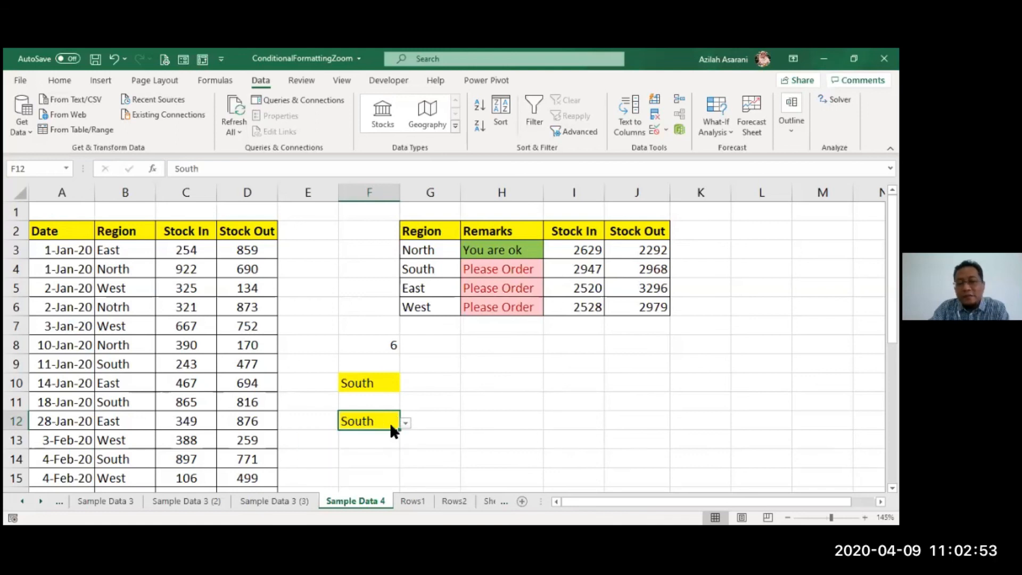
- Review the data validation settings of cell F10, including its list source
left_click(394, 387)
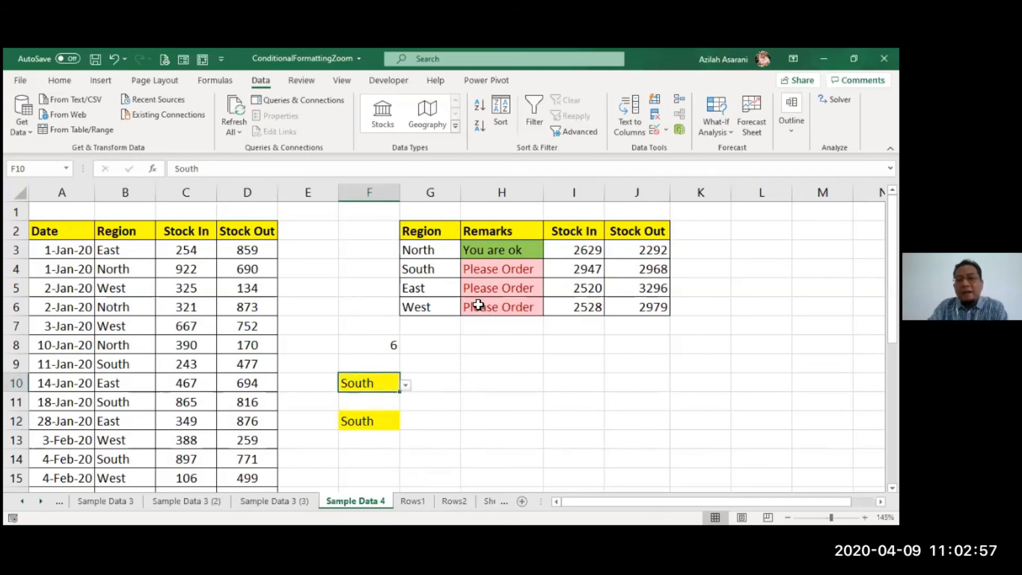
left_click(651, 131)
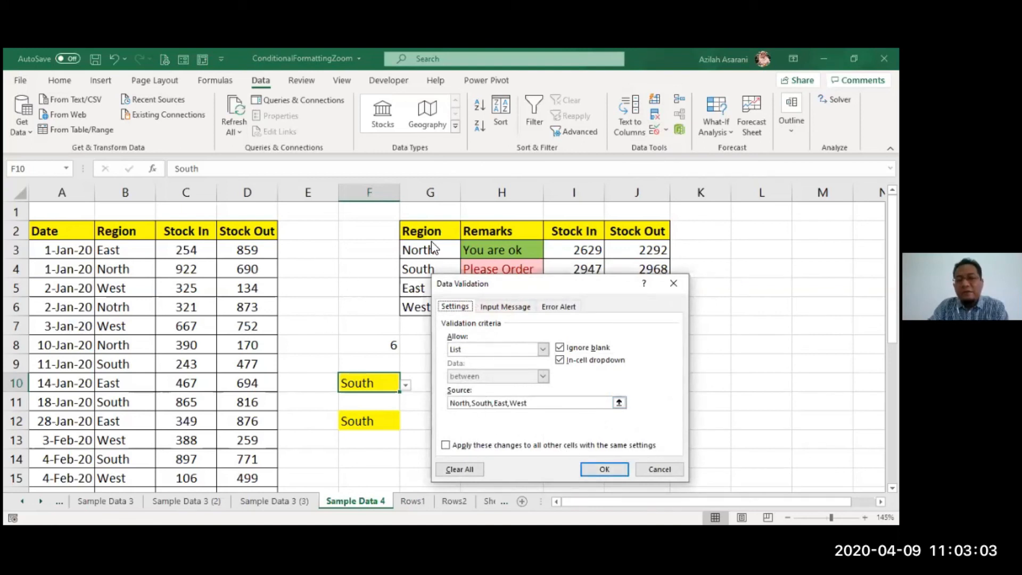
left_click(592, 468)
left_click(426, 440)
- Try to enter "East " with a trailing space in F12, and cancel the entry
left_click(368, 427)
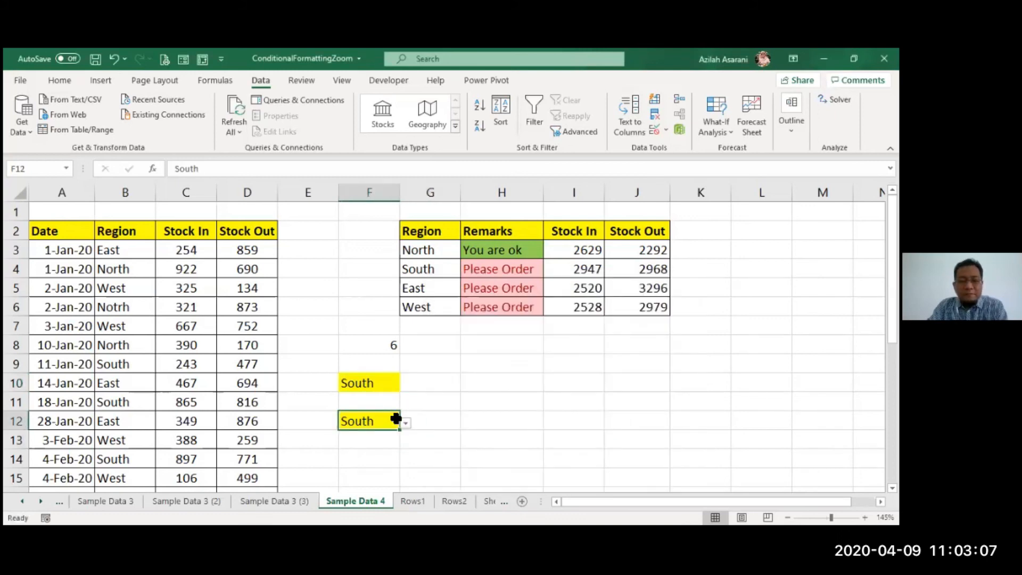
type("East")
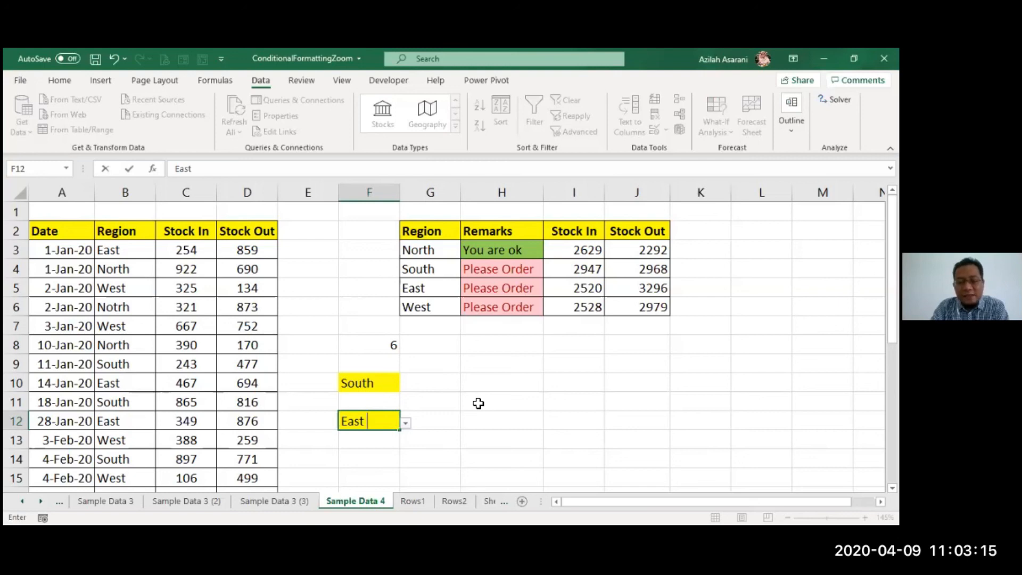
key("Return")
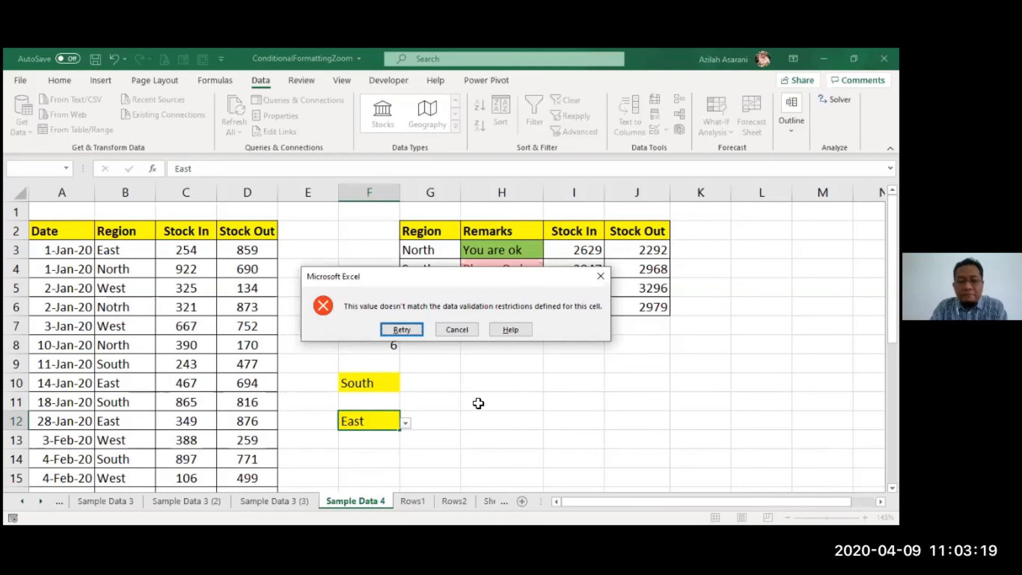
key("Escape")
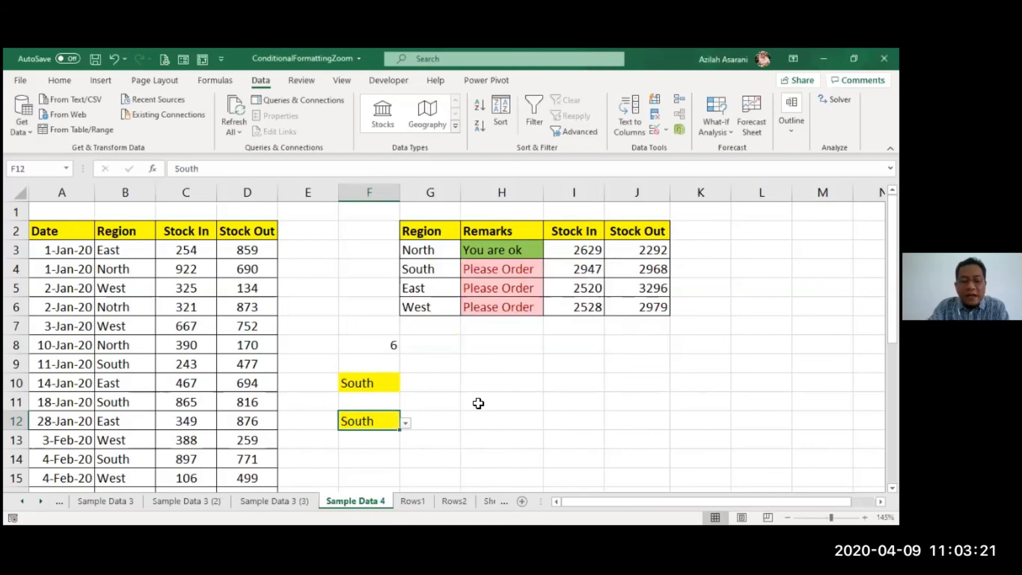
- Enter "East" without a trailing space in F12
type("East")
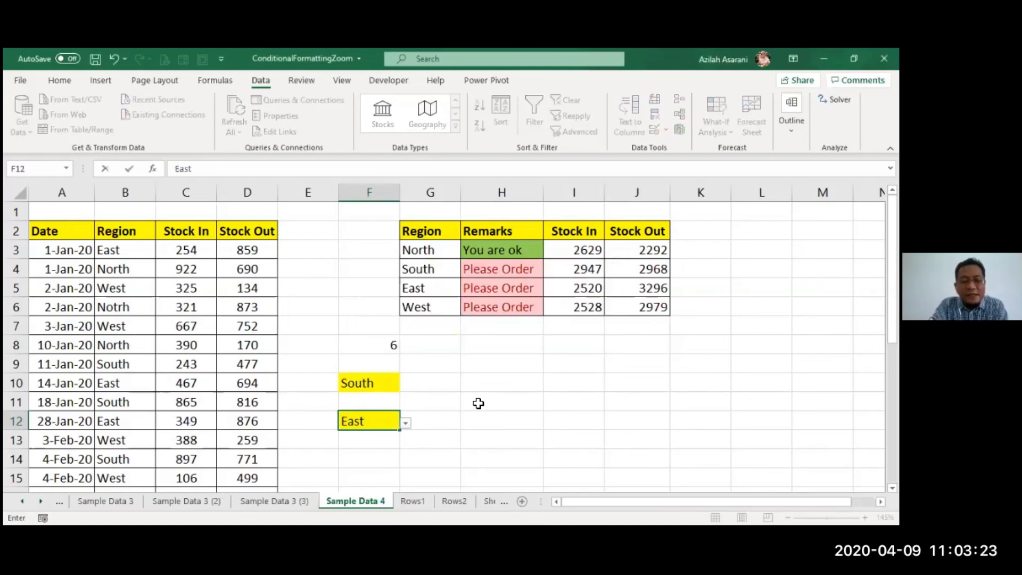
key("Return")
key("Up")
- Try to enter the misspelled region "Notrh" in F12, retry with "North", and cancel the entry
type("Notrh")
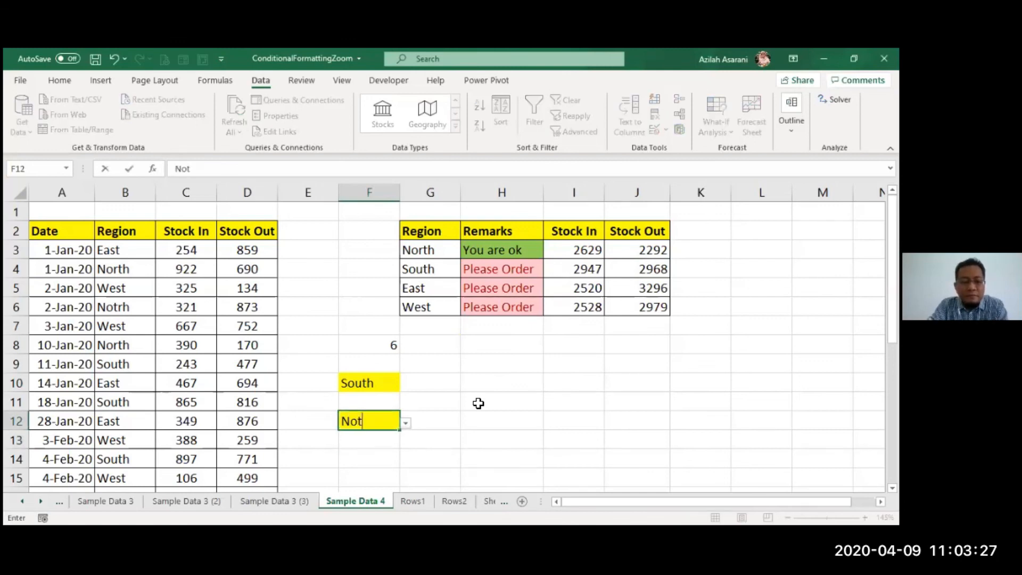
key("Return")
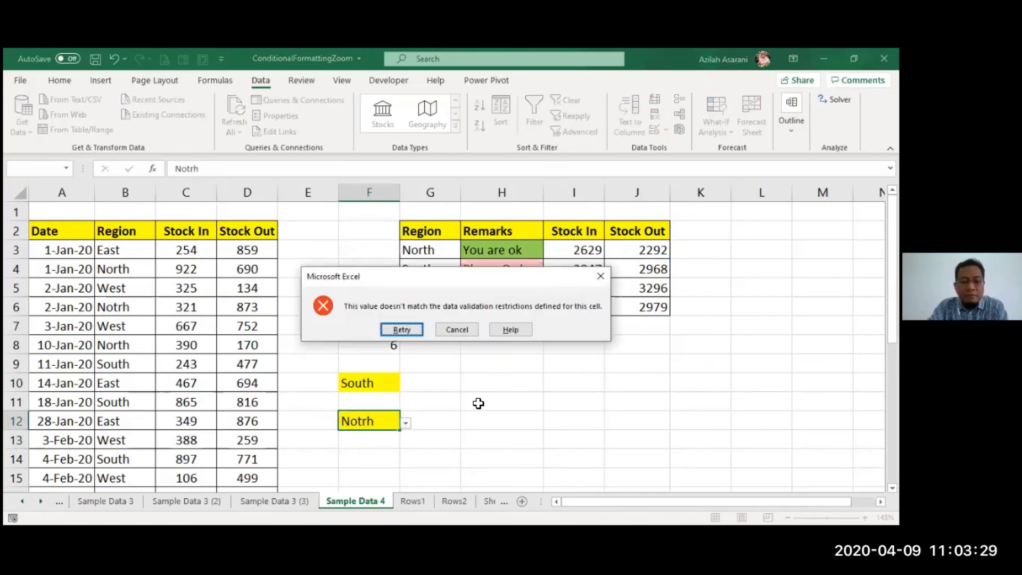
key("Return")
type("North")
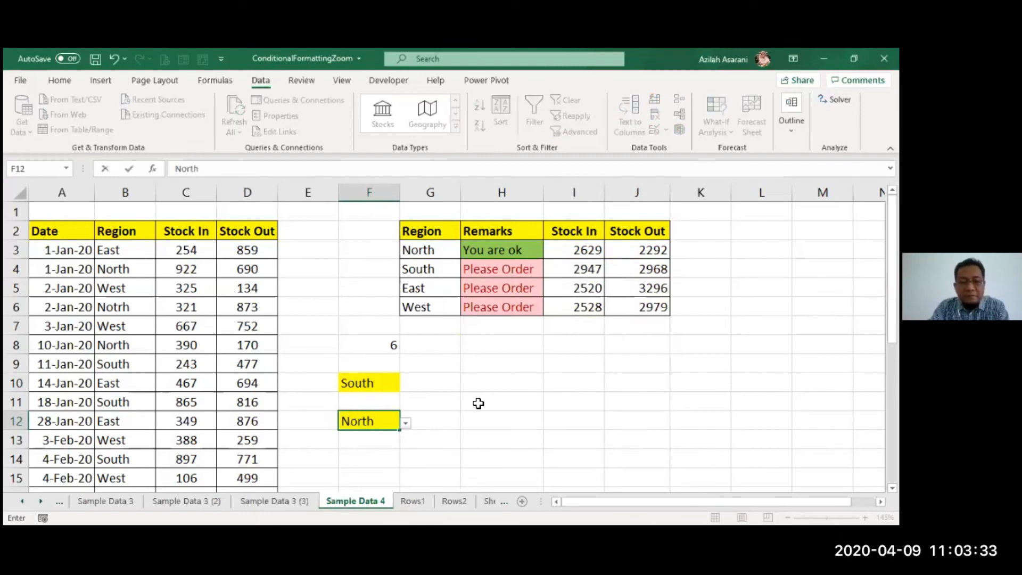
key("Return")
key("Escape")
- Enter "North" in cell F10 in place of the selected region
key("Up")
key("Up")
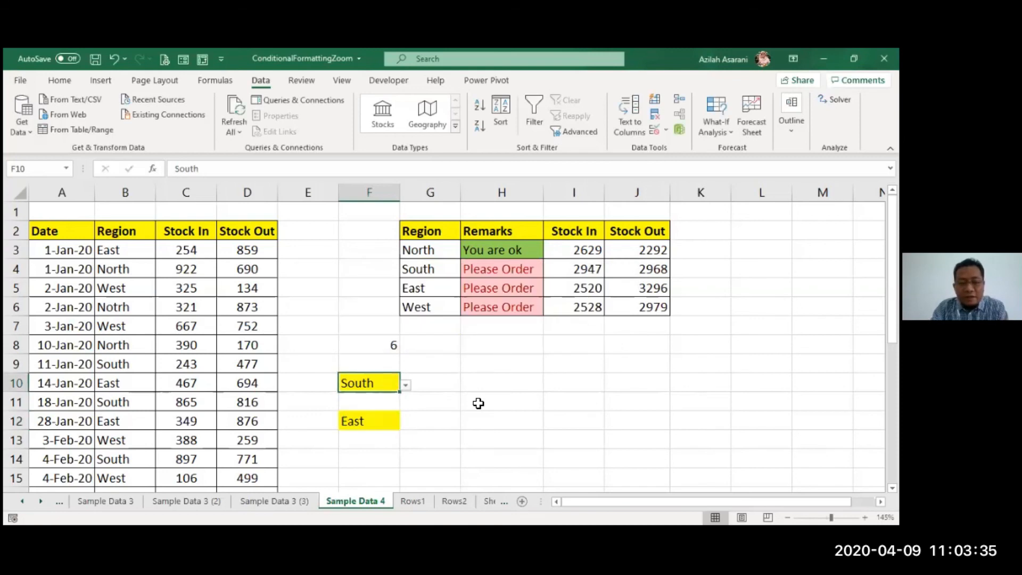
type("North")
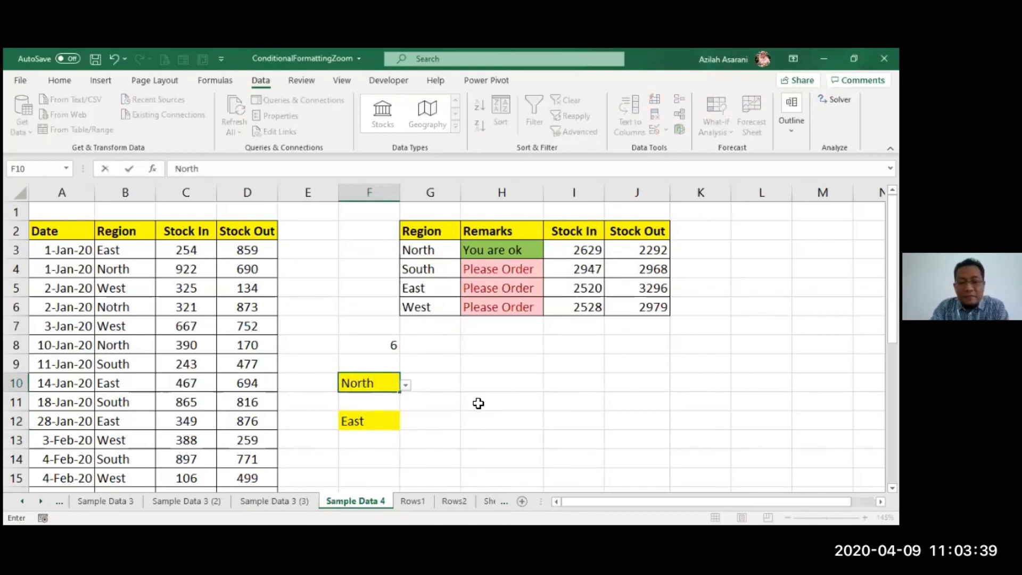
key("Return")
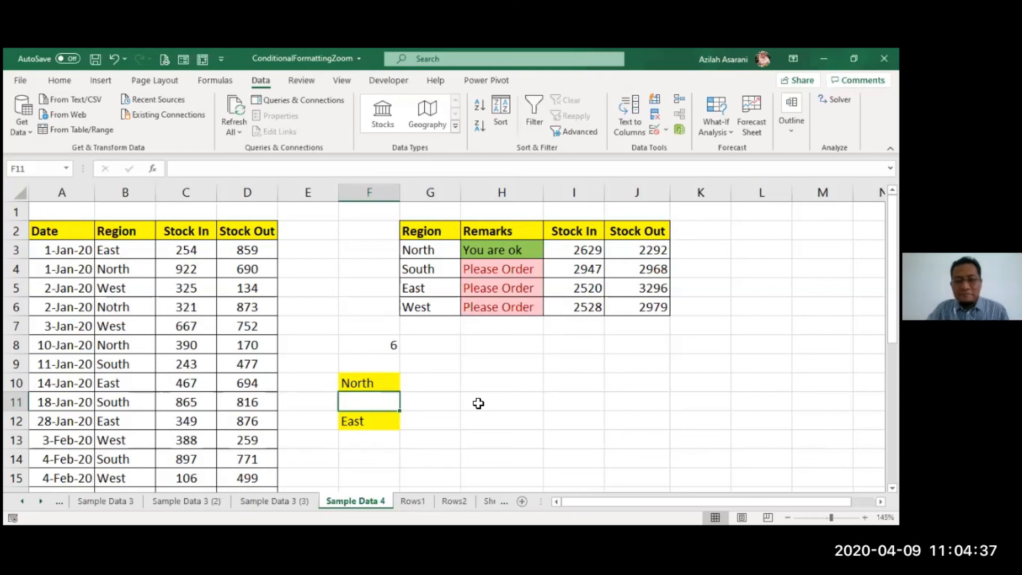
left_click(468, 409)
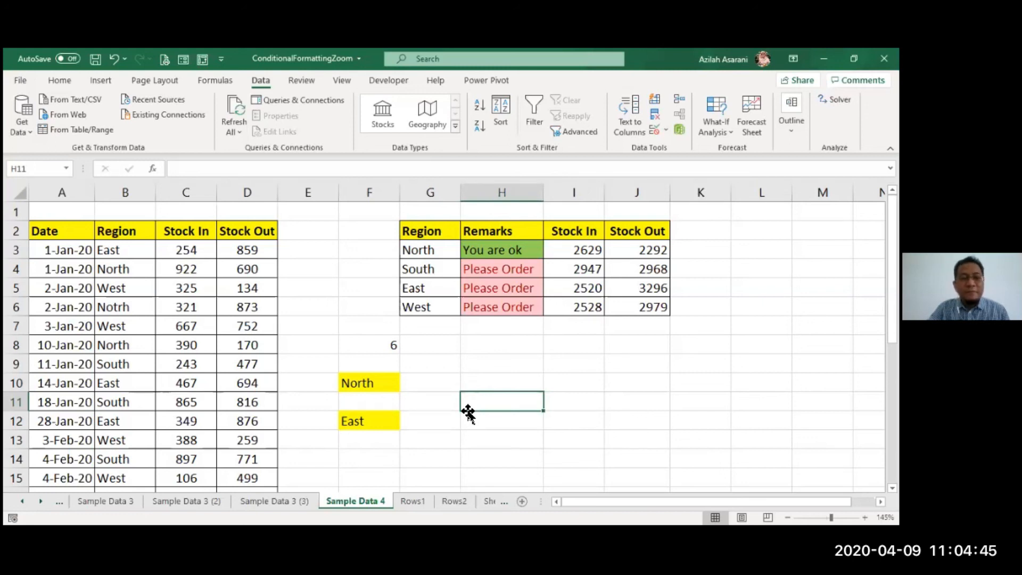
left_click(426, 360)
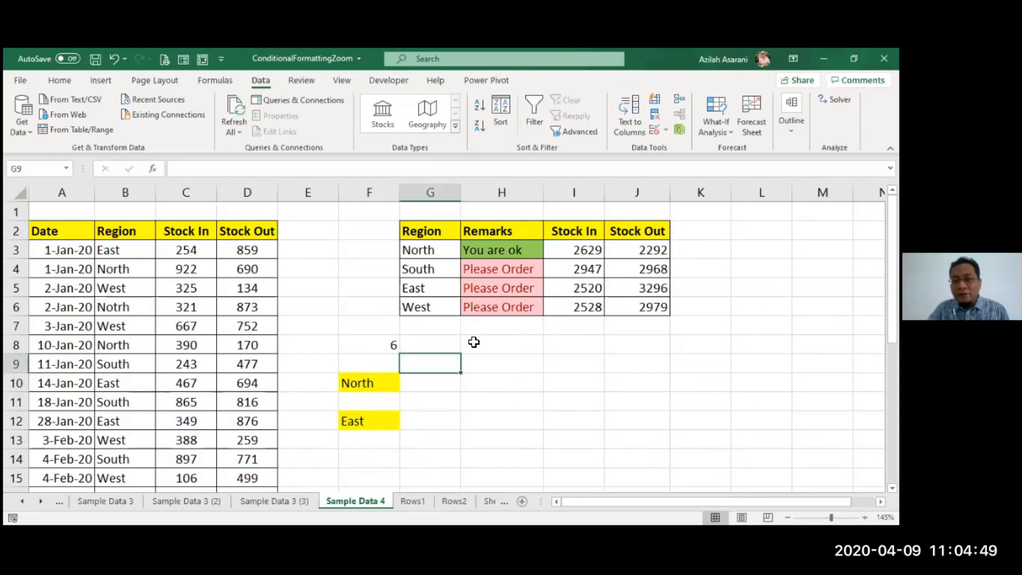
left_click(708, 196)
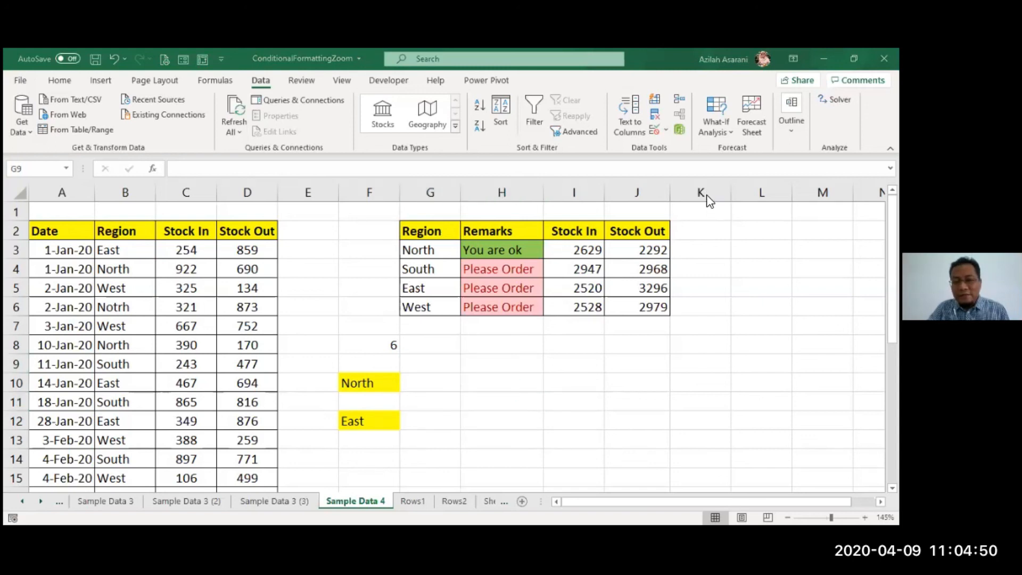
left_click(506, 387)
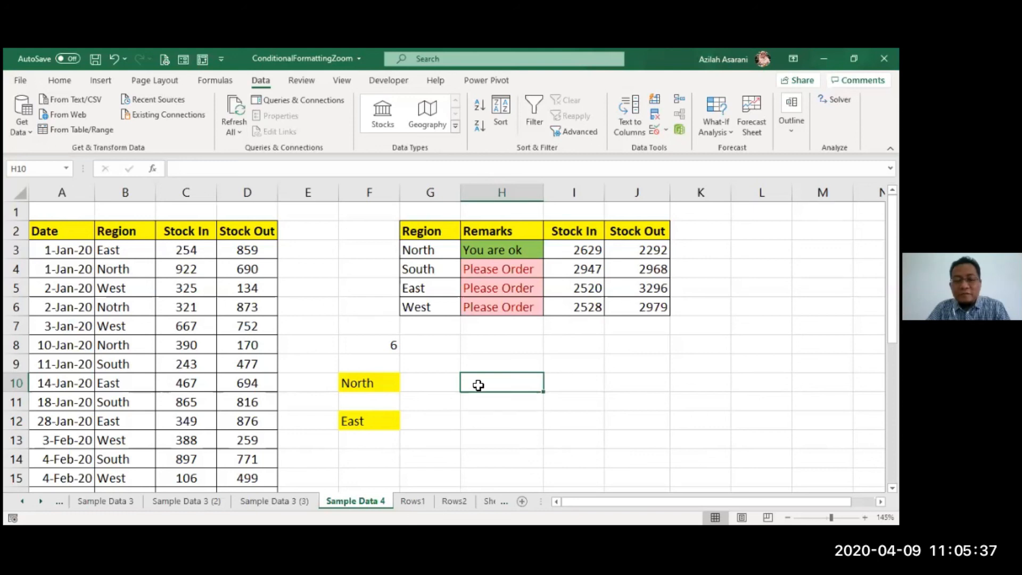
left_click(478, 441)
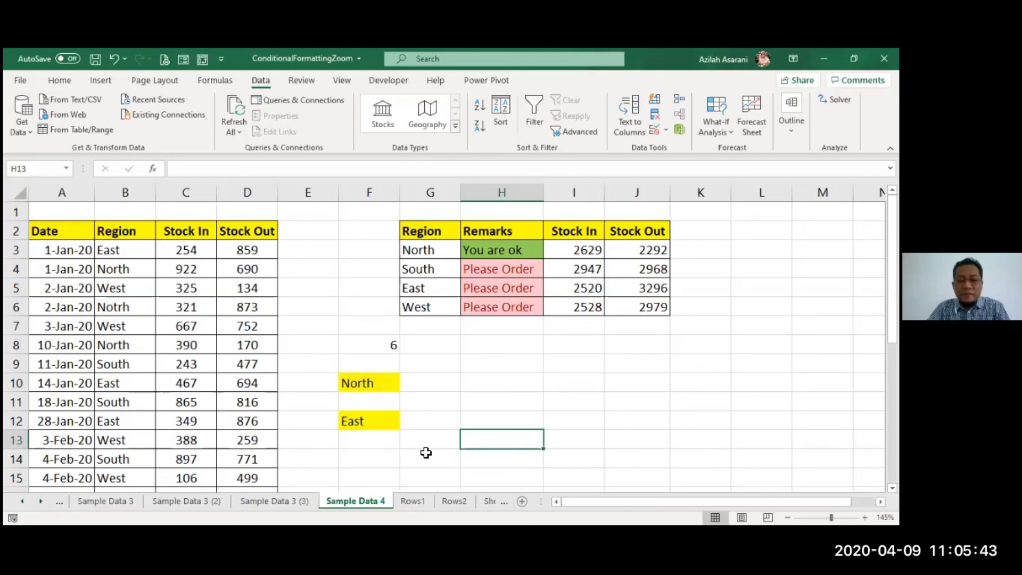
- Enter the text "Sifootime" in cell F13, directly below the East region entry
left_click(367, 437)
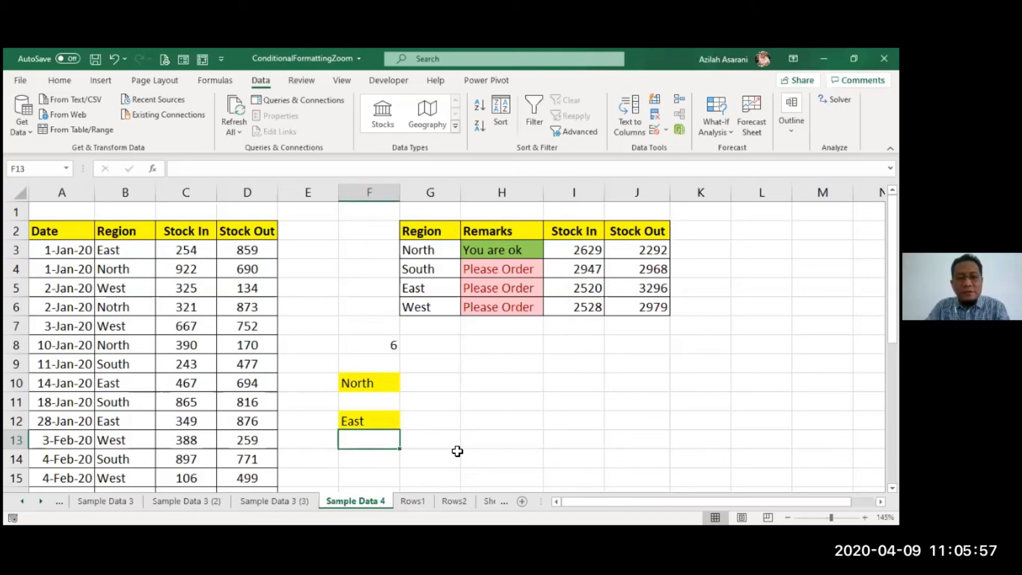
type("Si")
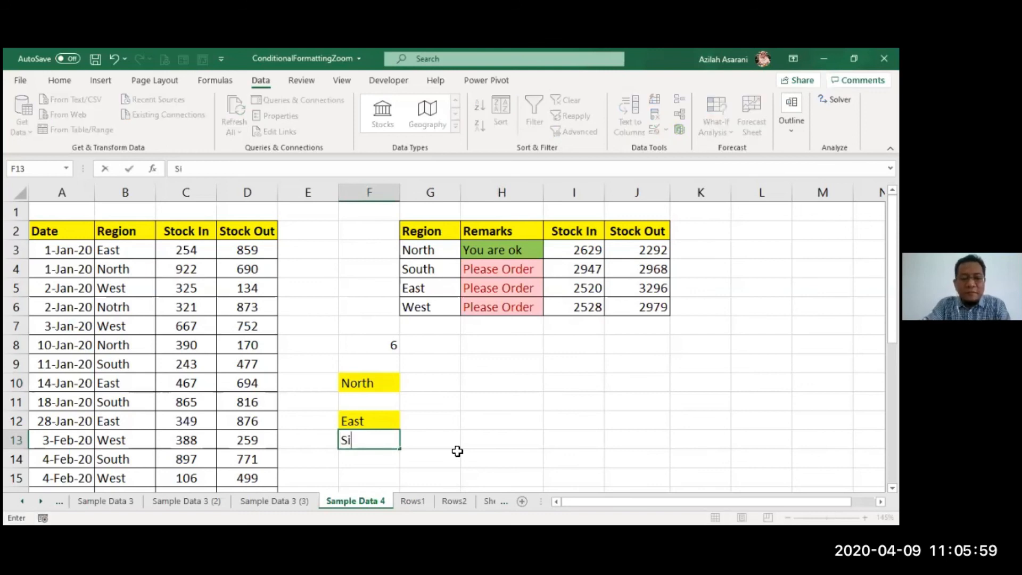
type("f")
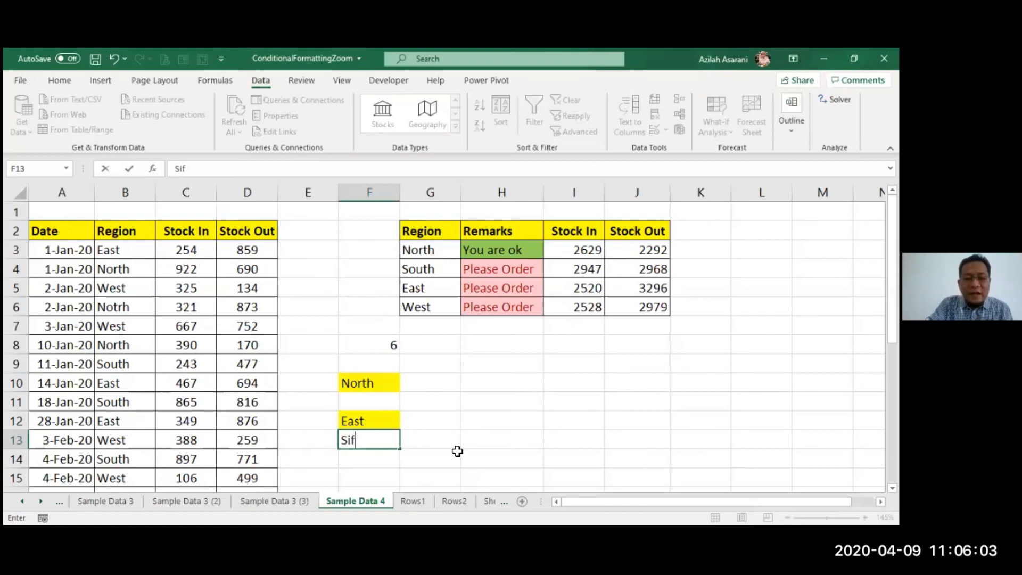
type("oo")
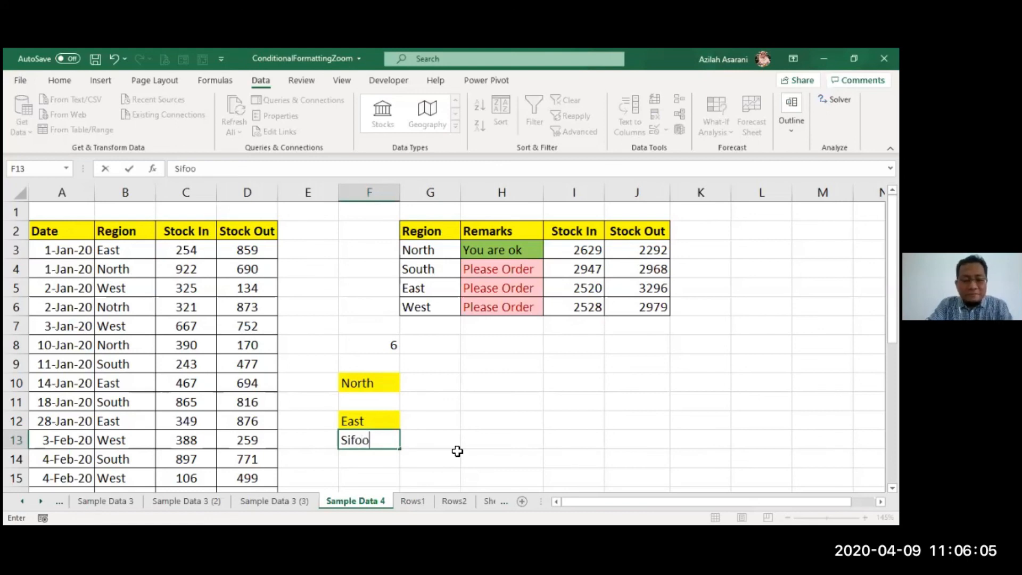
type("time")
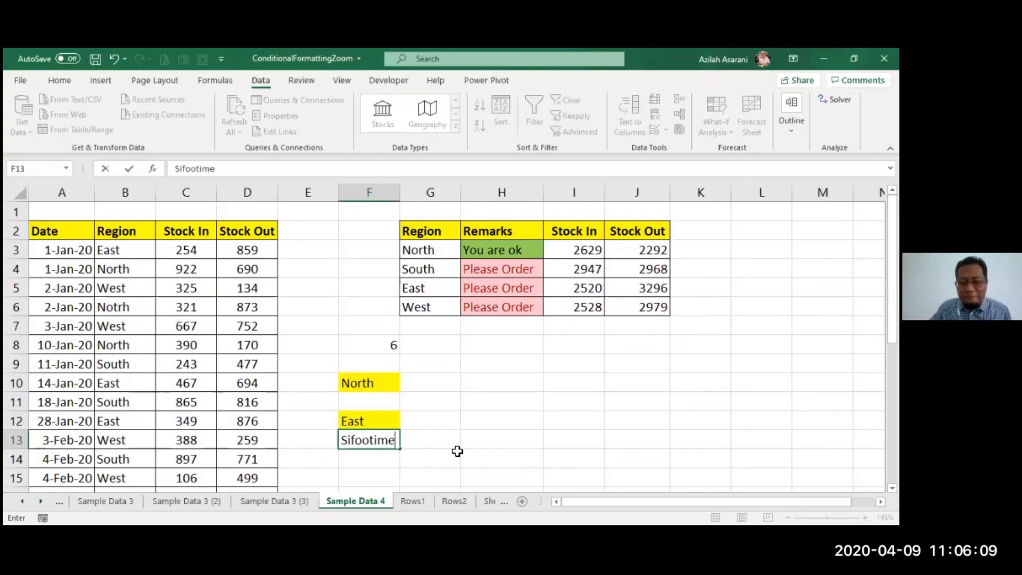
key("Return")
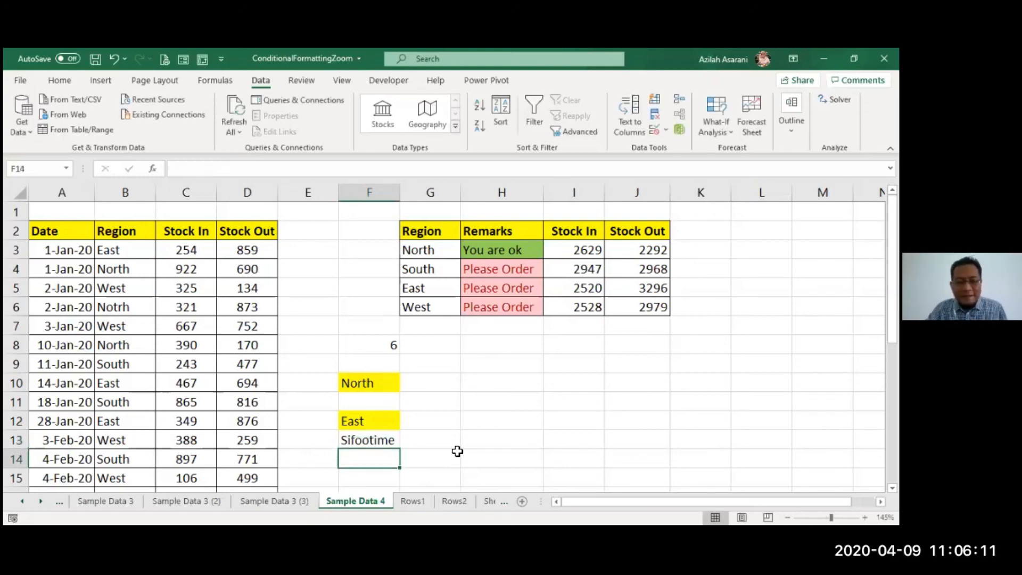